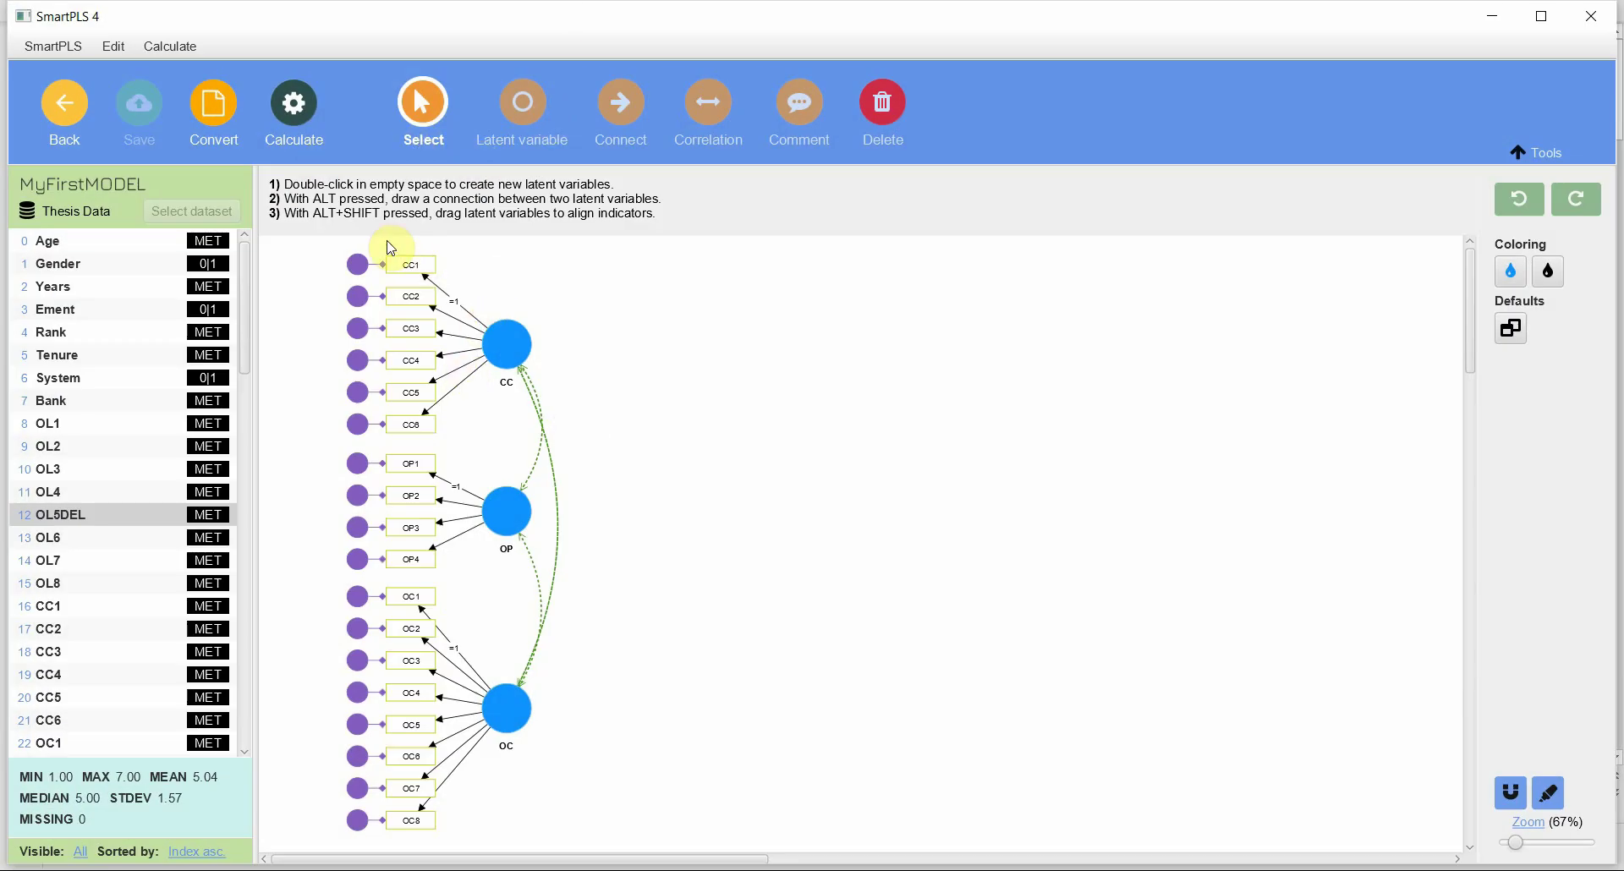
Run the Basic CB-SEM algorithm on the model with its default settings and open the report
click(294, 105)
click(364, 143)
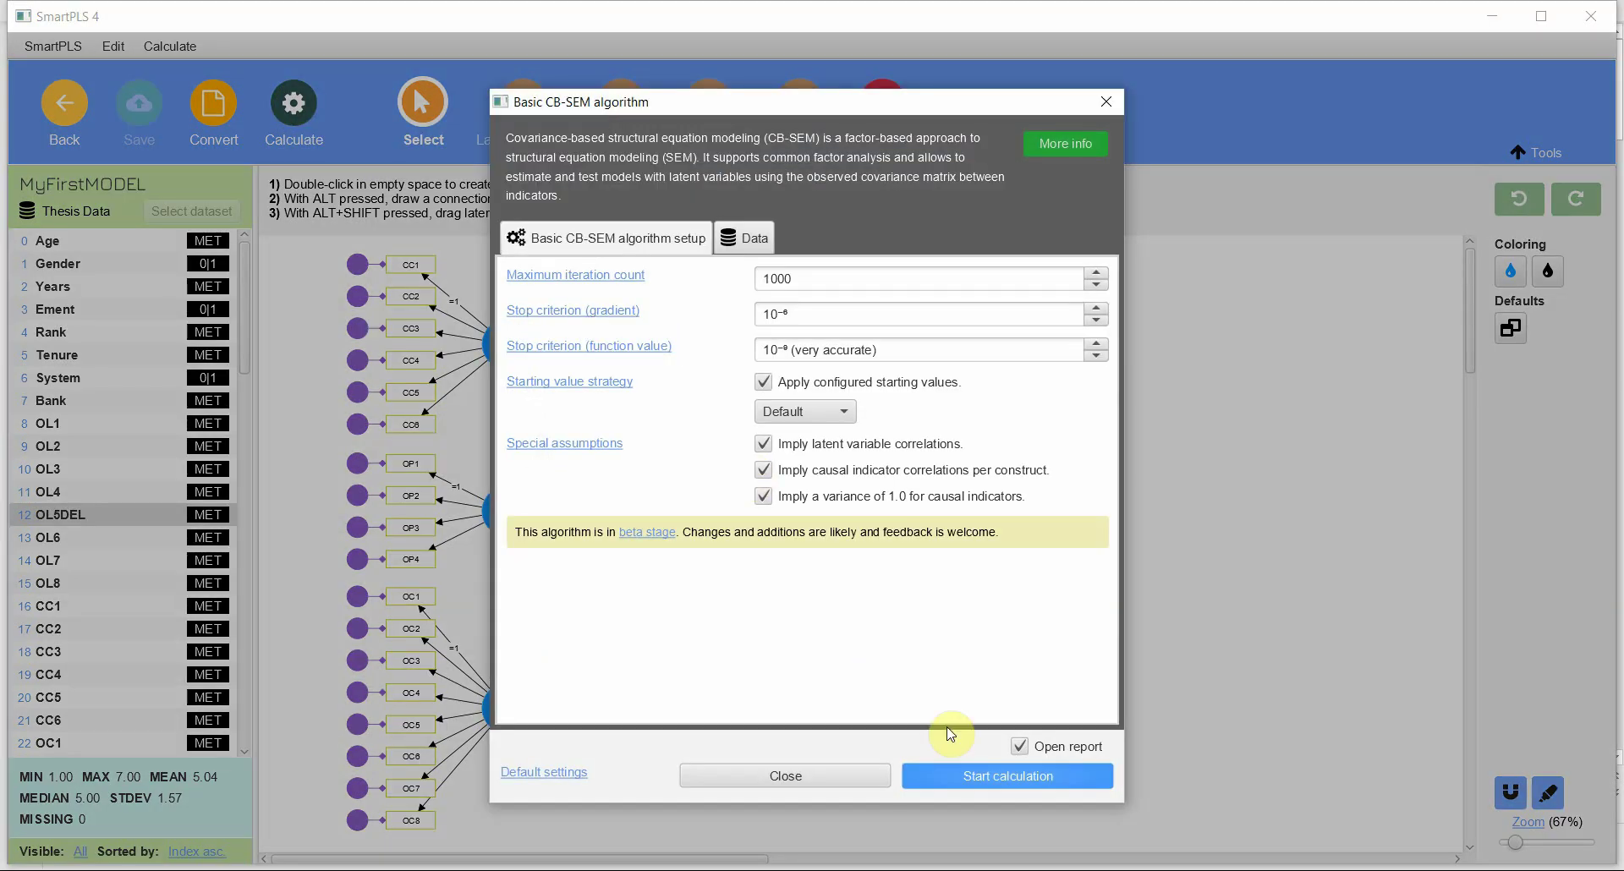
click(1023, 774)
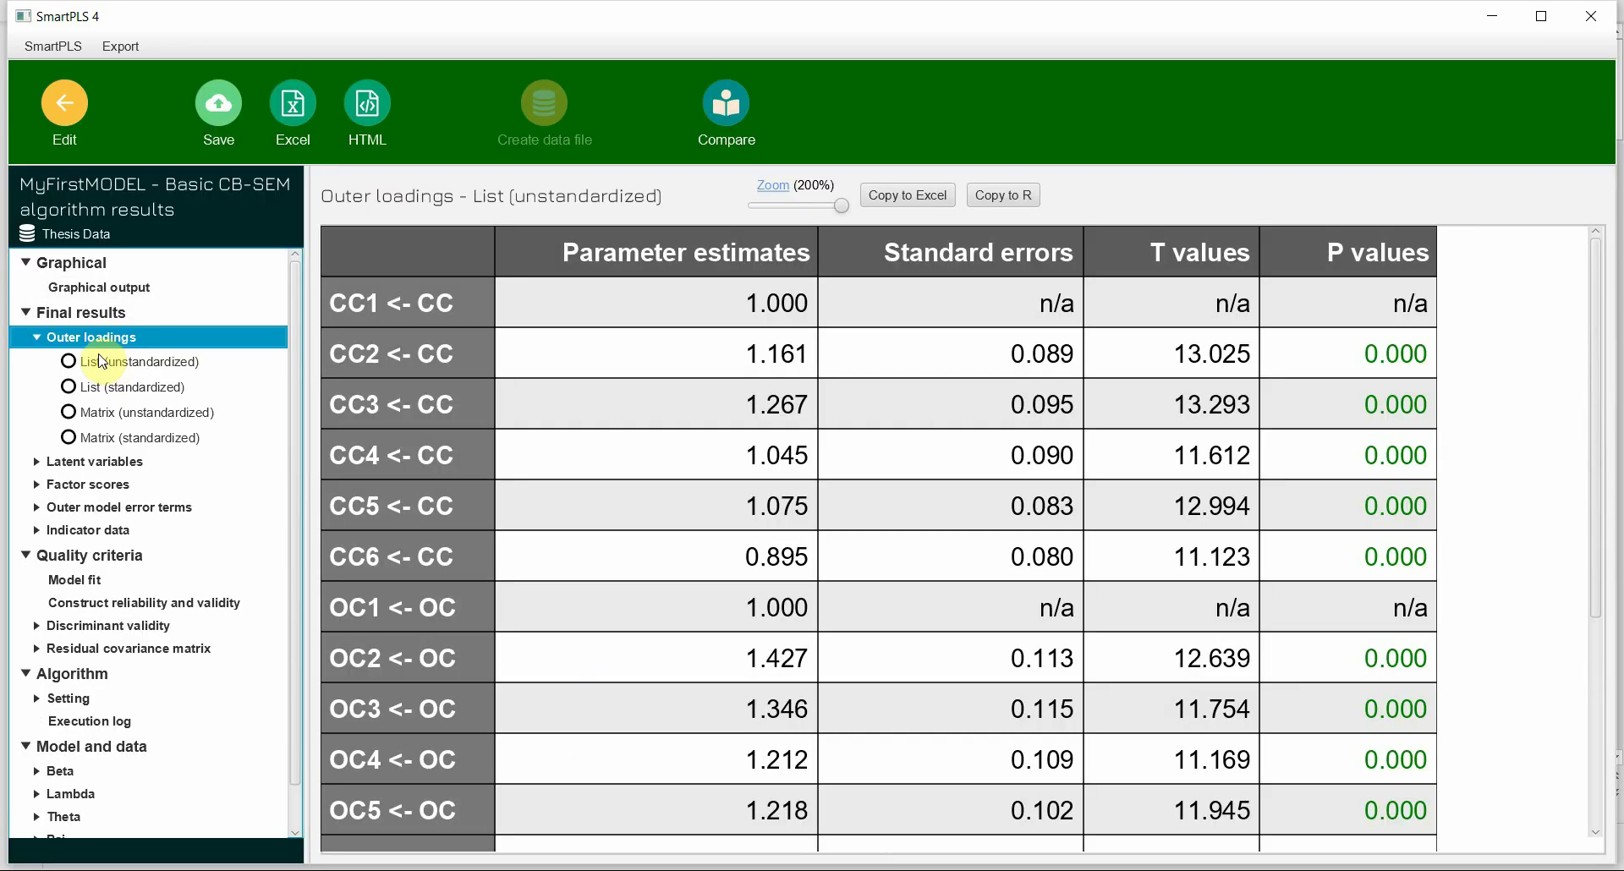
View the outer loadings in the results report as an unstandardized and then a standardized matrix
click(110, 338)
click(141, 414)
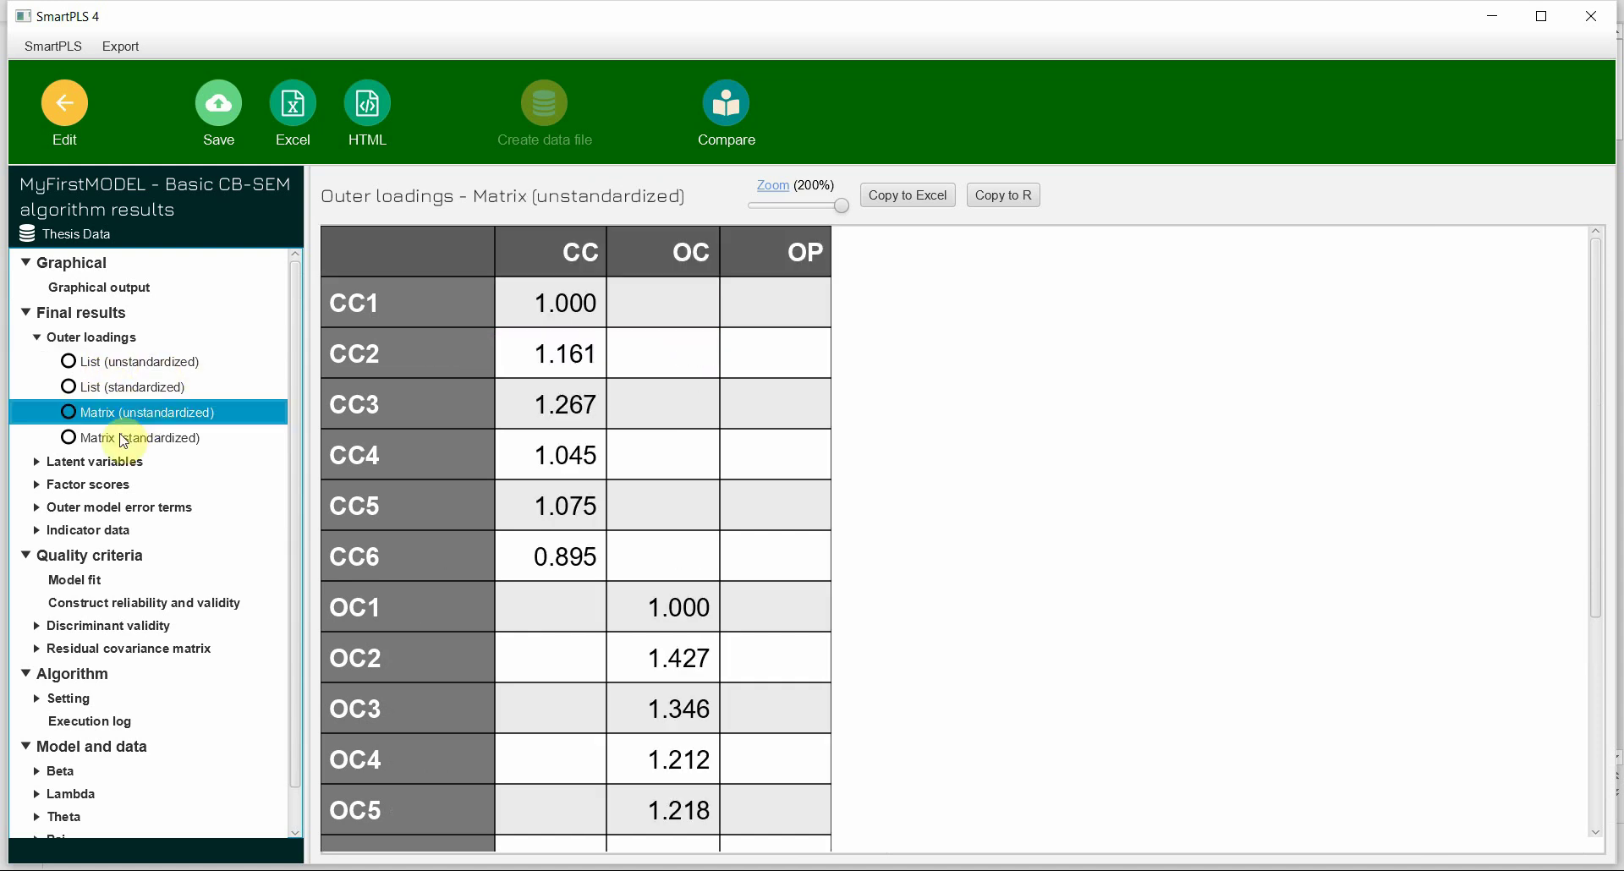
click(123, 439)
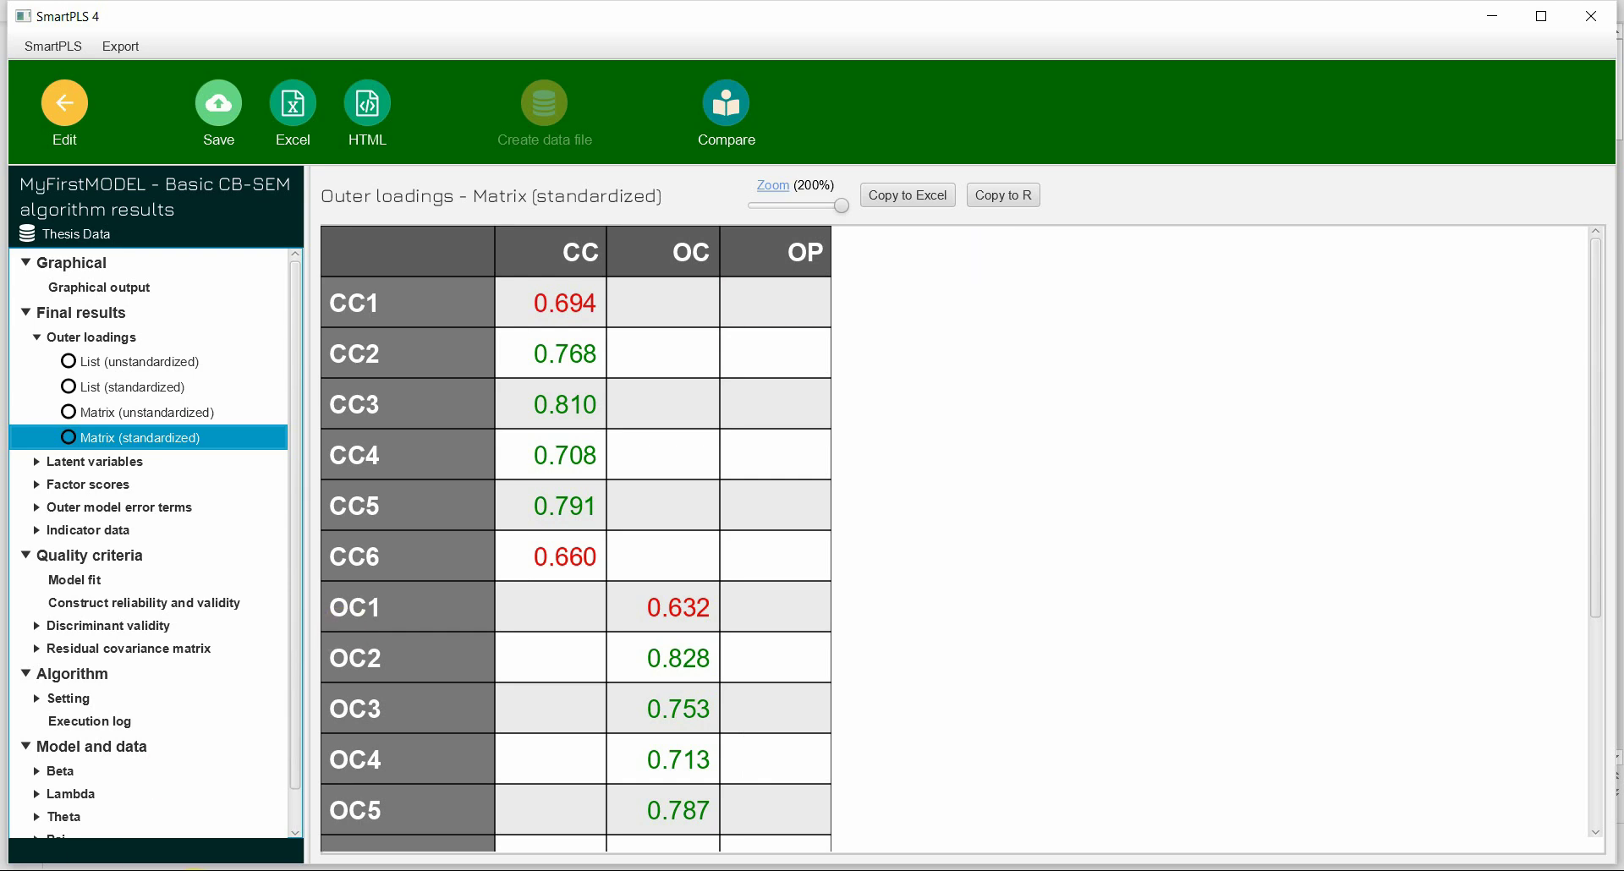
Launch Excel and dismiss the missing add-in file message
text(excel)
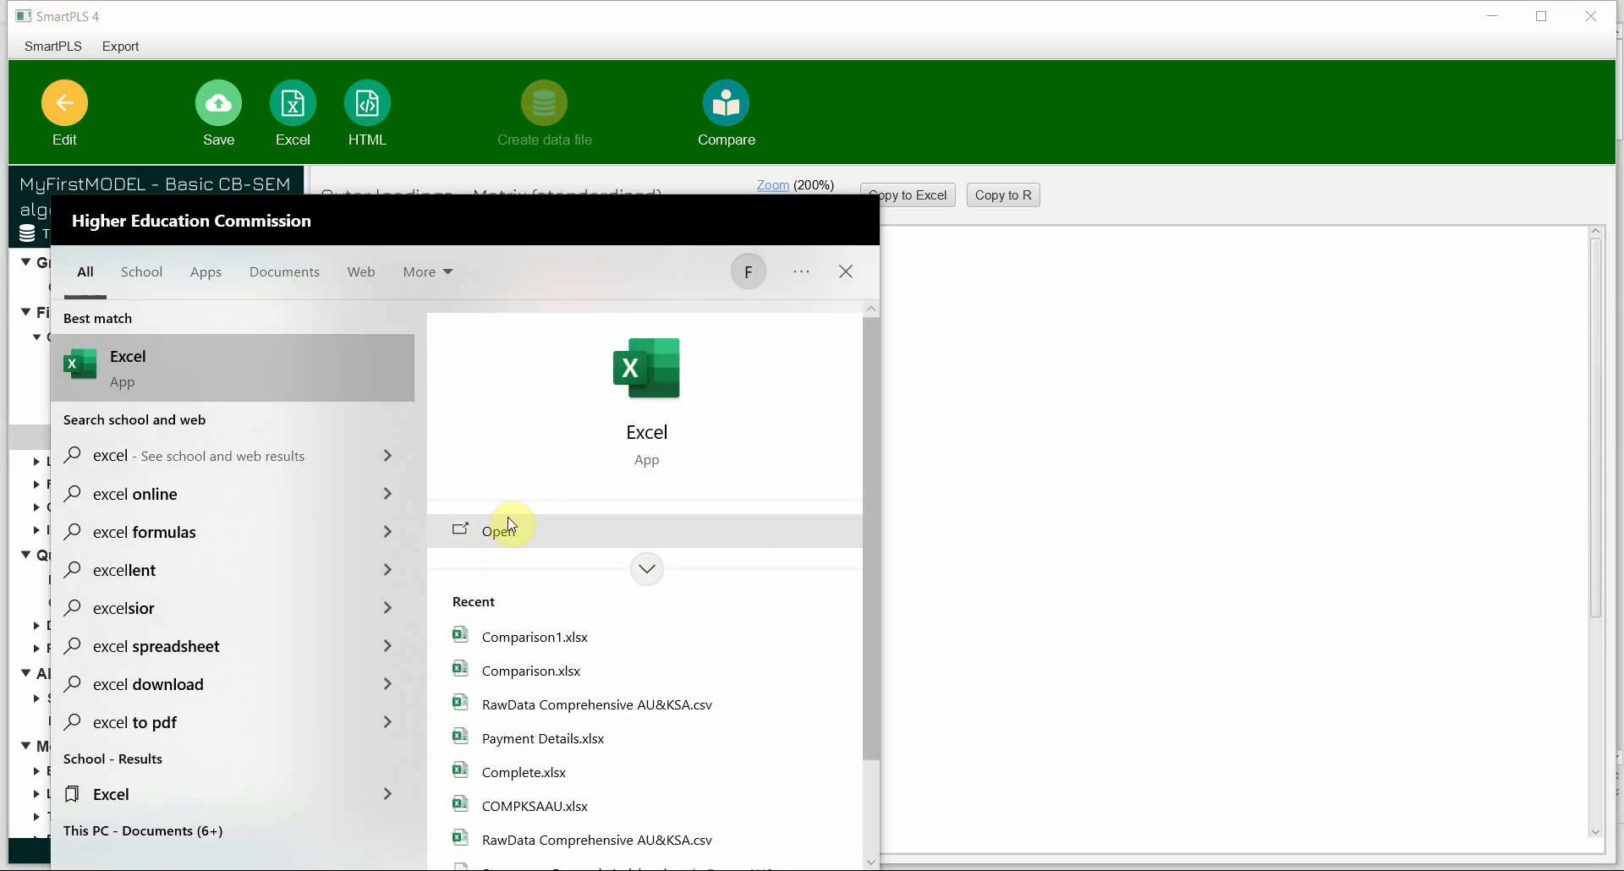
click(507, 529)
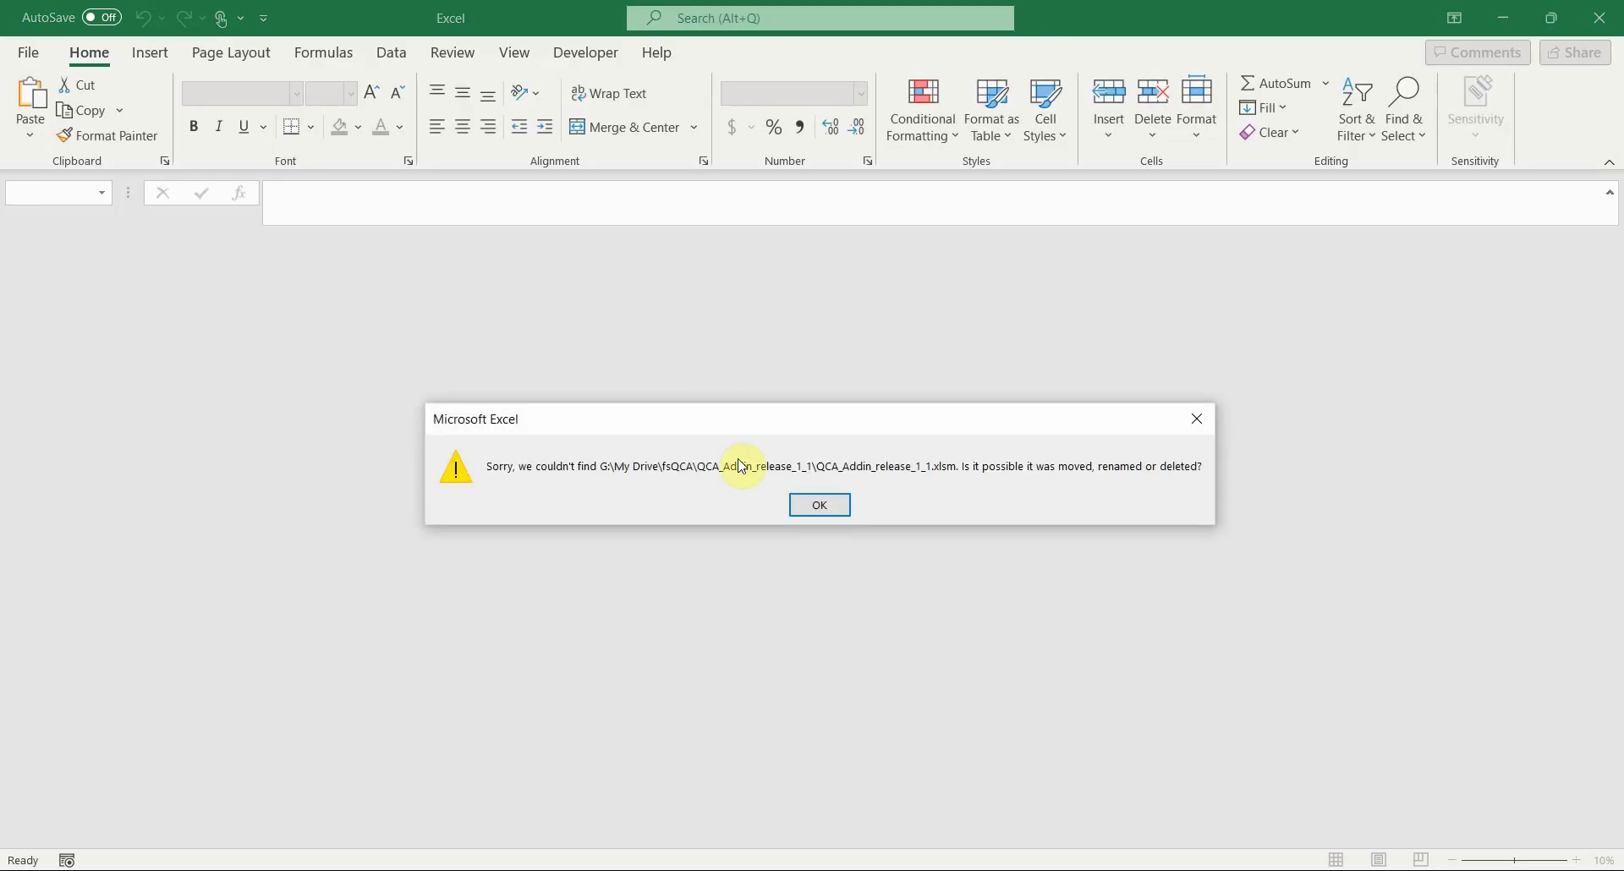
click(820, 505)
Switch to the PowerPoint slides and review the discriminant validity entries, Fornell & Larcker Criterion and HTMT Ratio
key(alt+Tab)
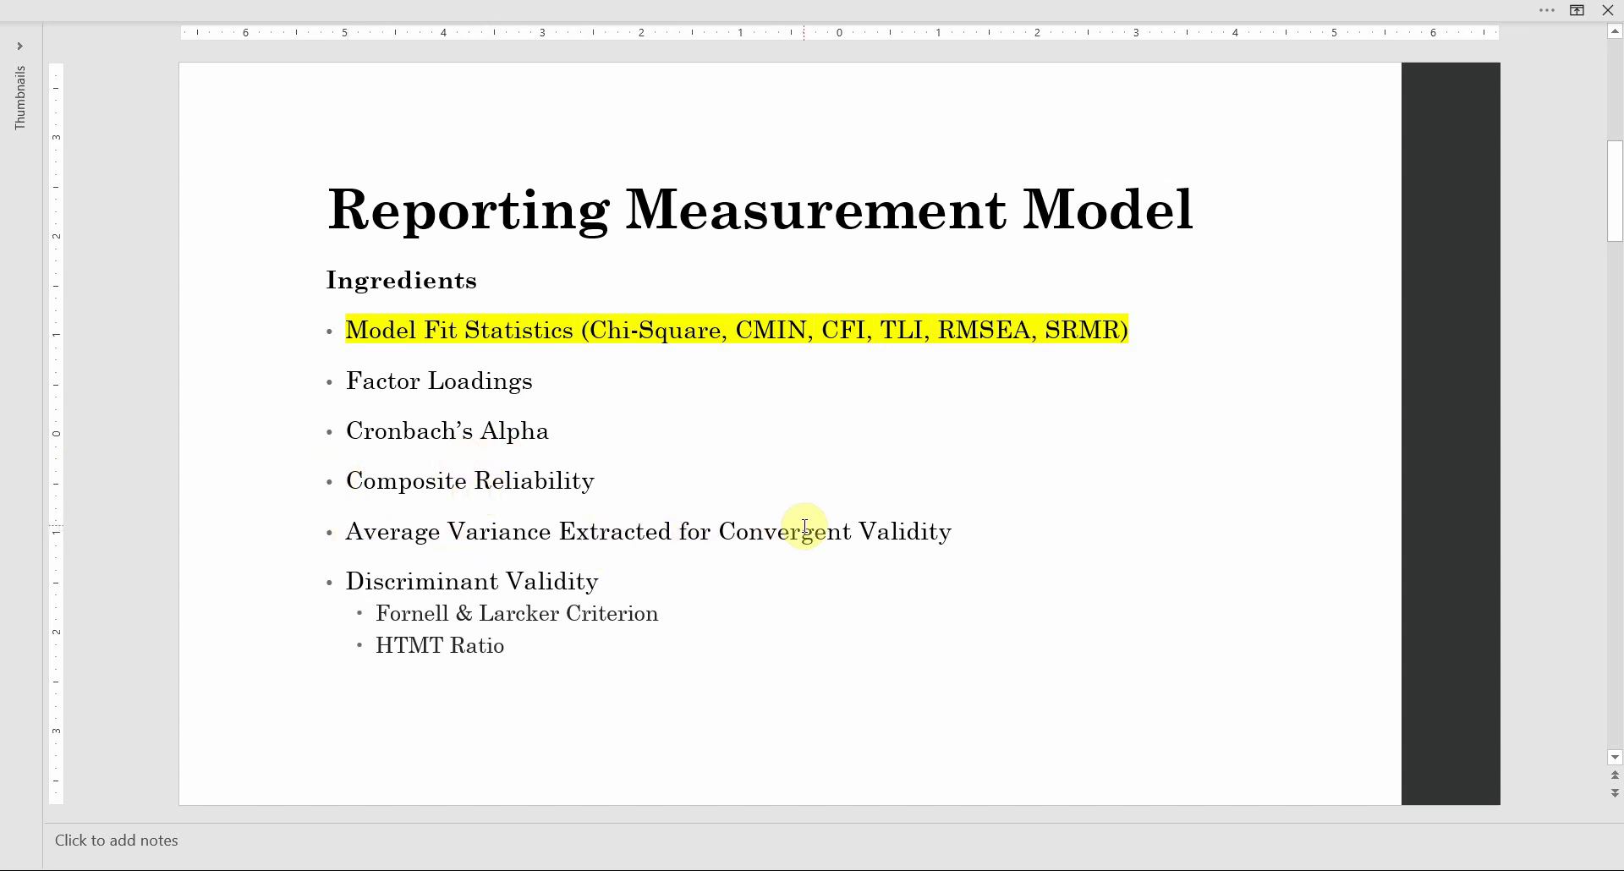
click(351, 597)
drag(345, 580, 591, 582)
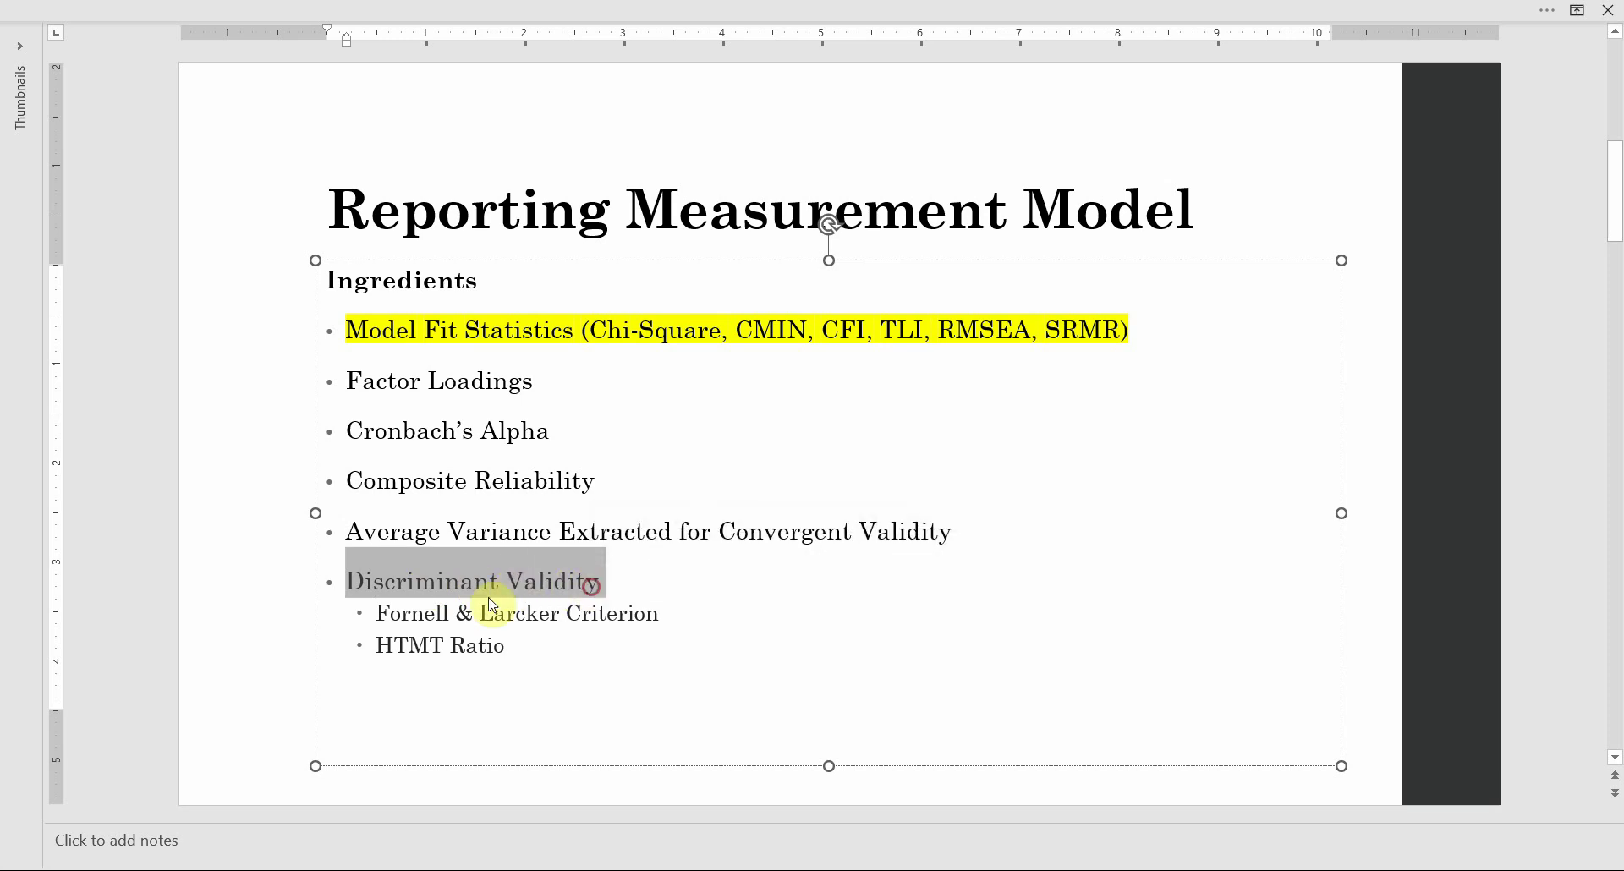
click(397, 612)
drag(373, 612, 633, 616)
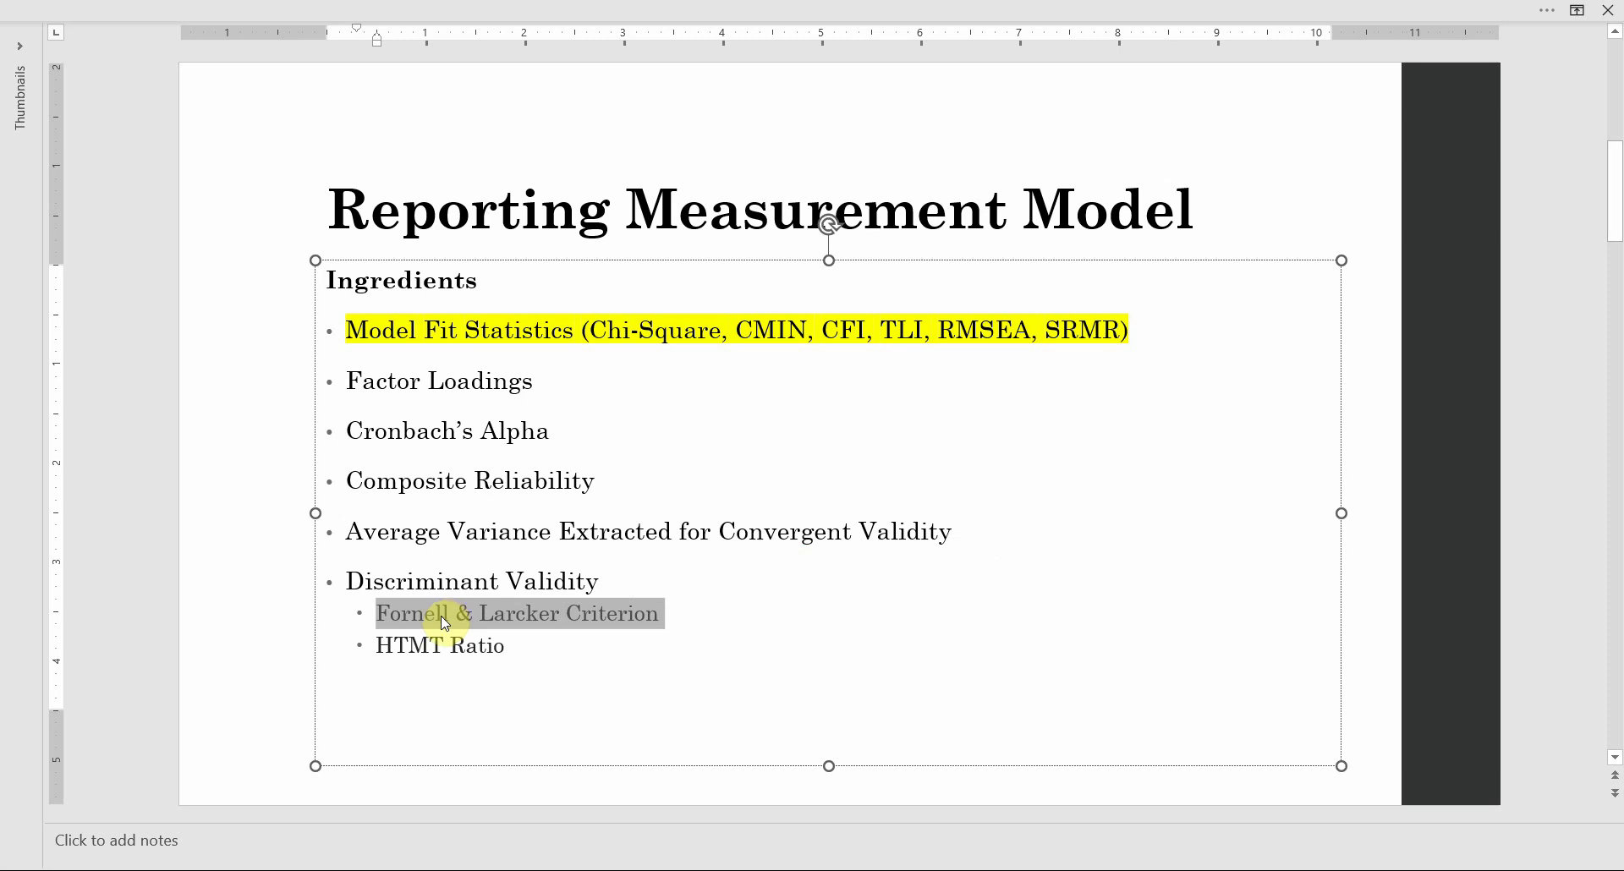
click(401, 644)
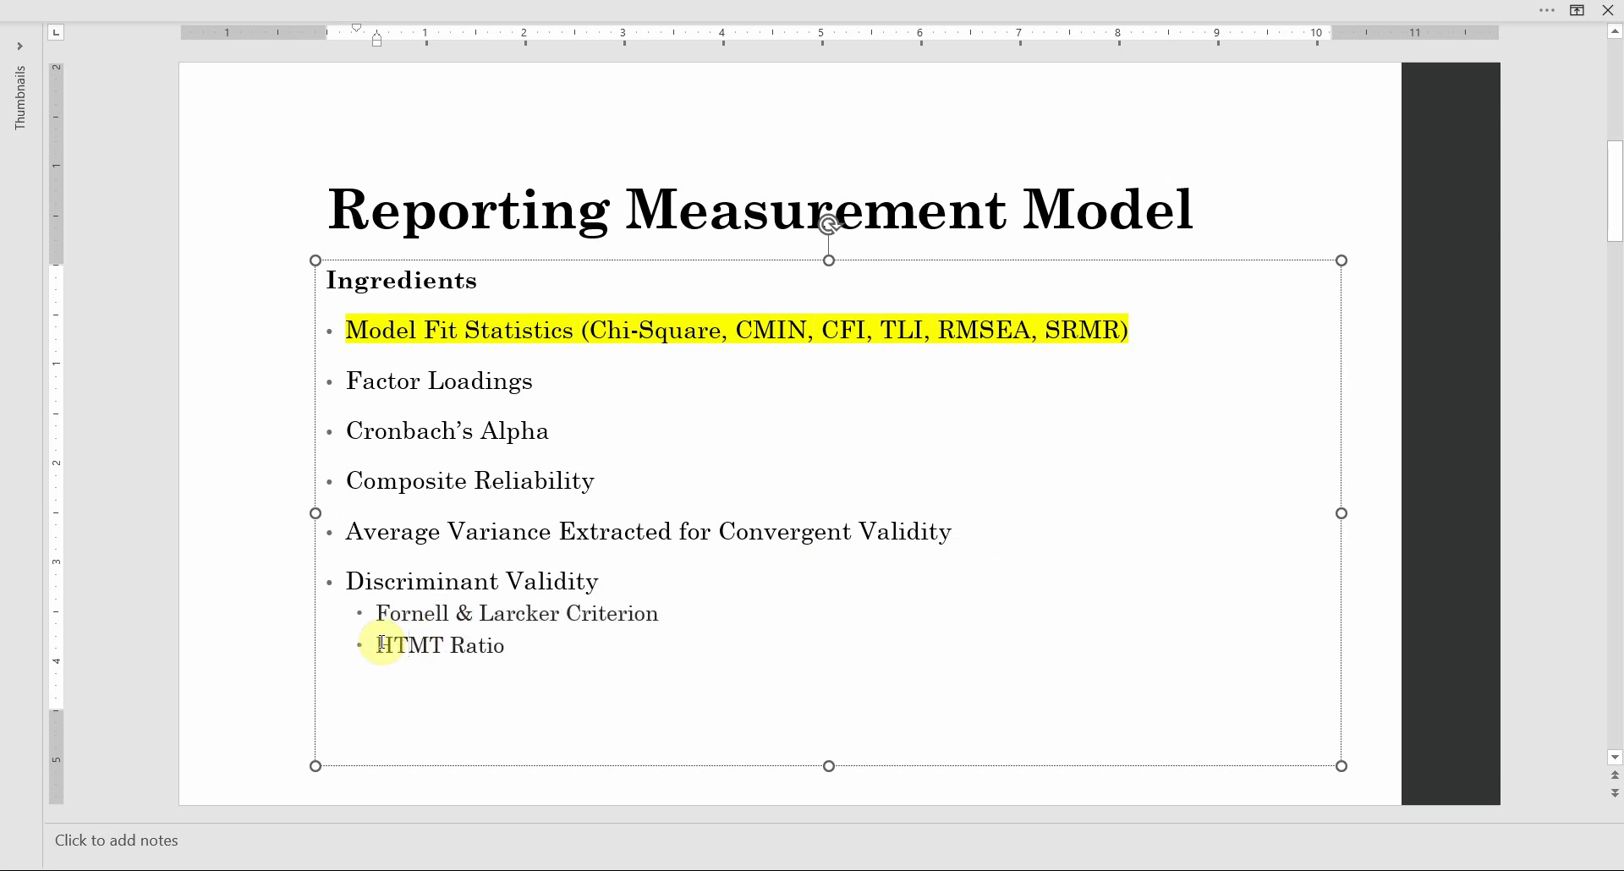
Insert a "Construct Validity" bullet above the Average Variance Extracted bullet
drag(347, 532, 636, 660)
click(347, 532)
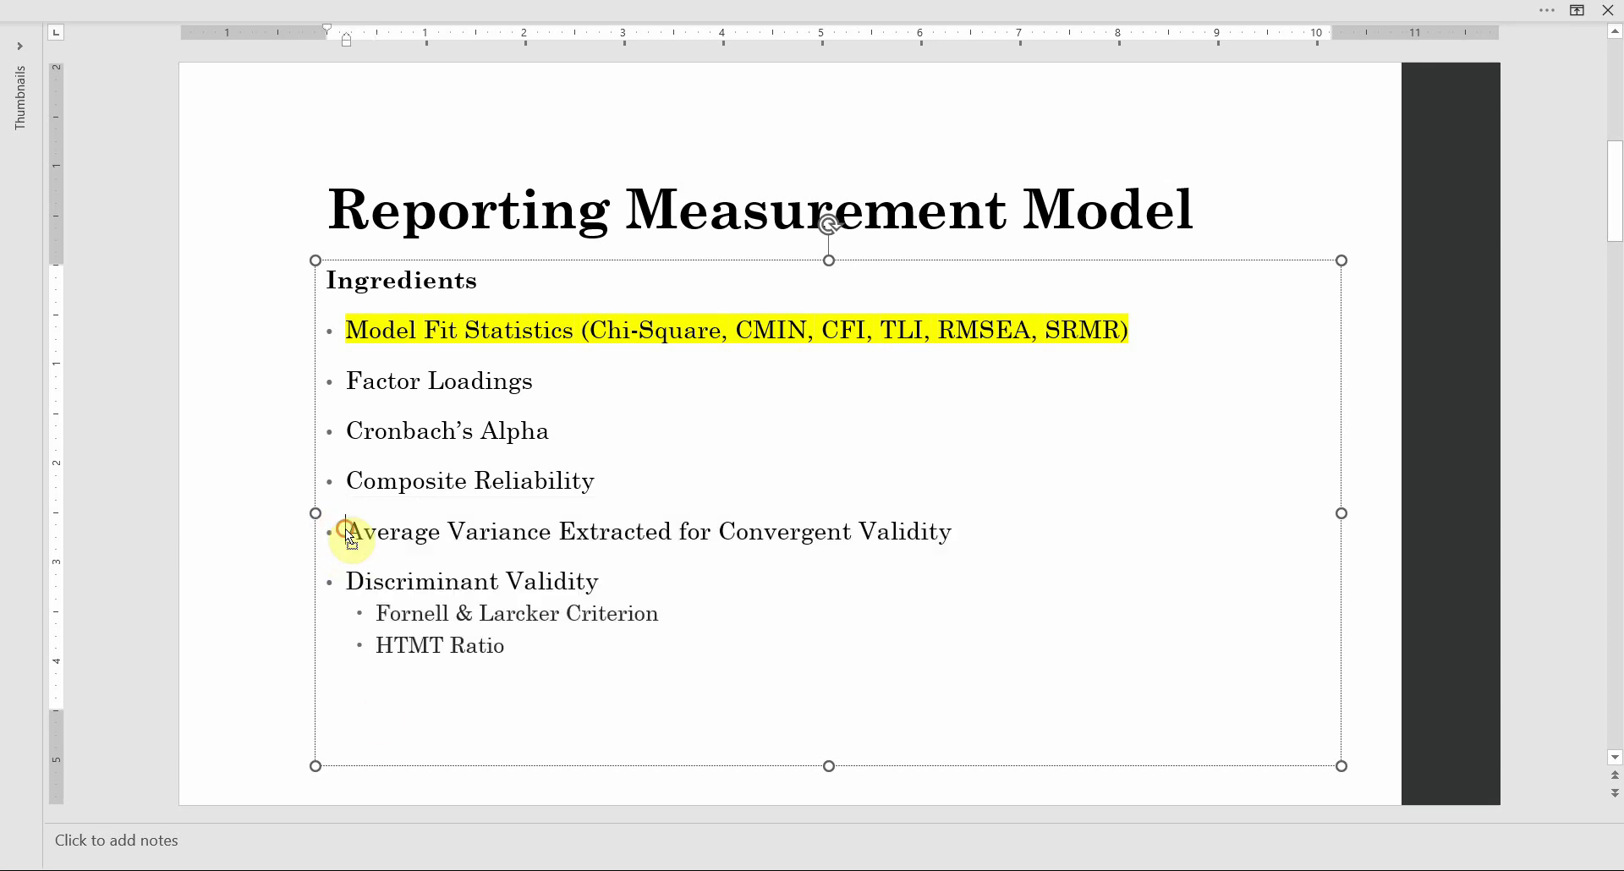
key(Return)
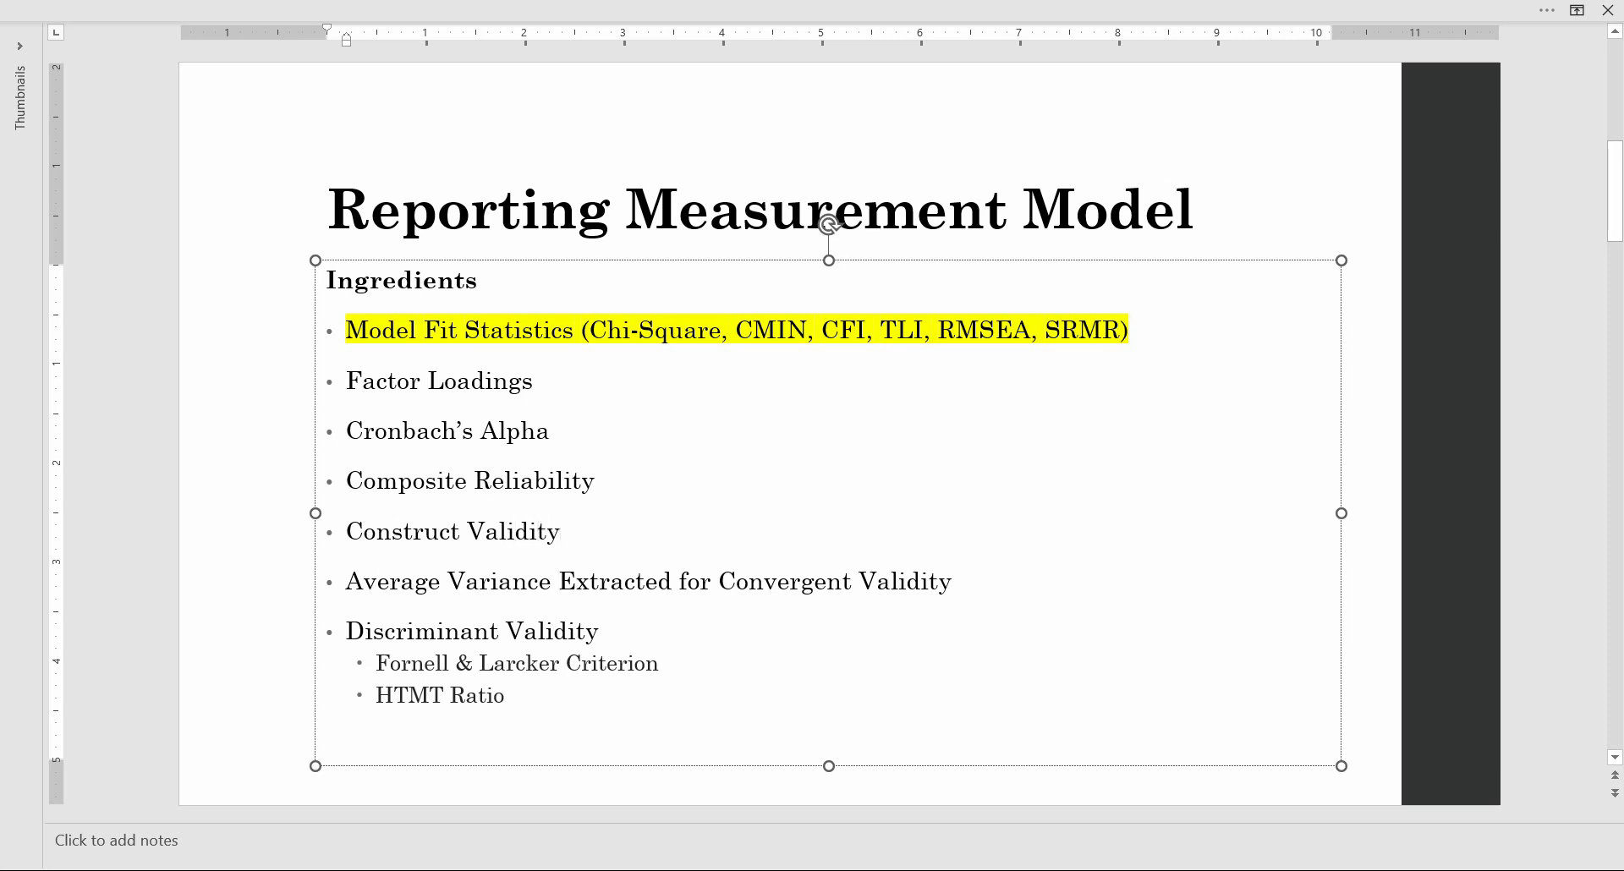
Indent the Average Variance Extracted and Discriminant Validity bullets under Construct Validity, with Fornell & Larcker Criterion and HTMT Ratio one level deeper
key(Tab)
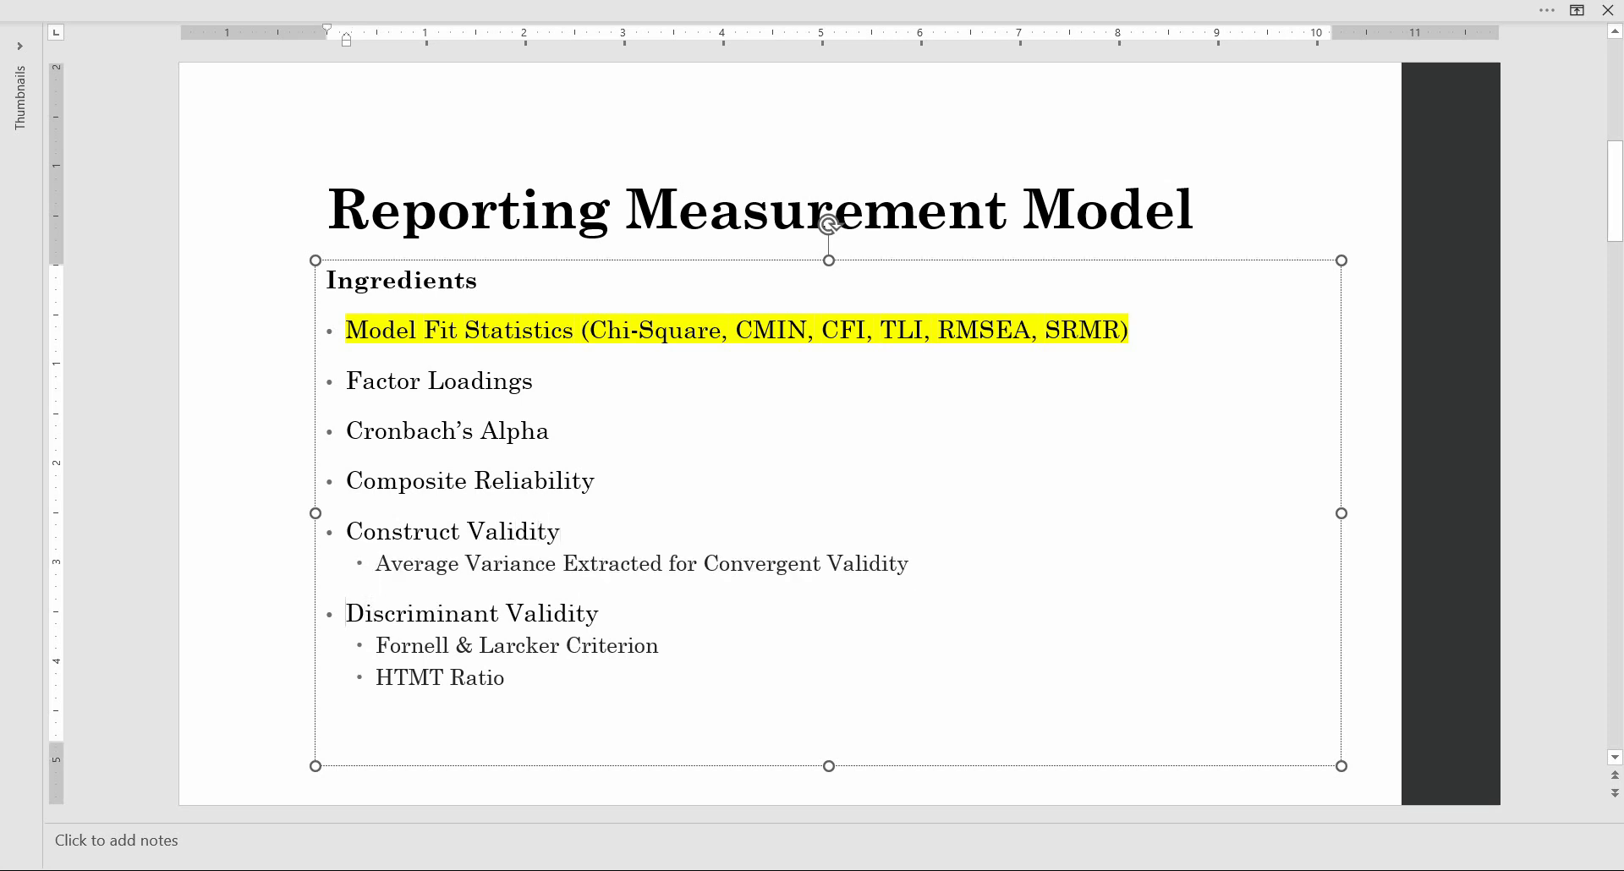
key(Tab)
key(Down)
key(Tab)
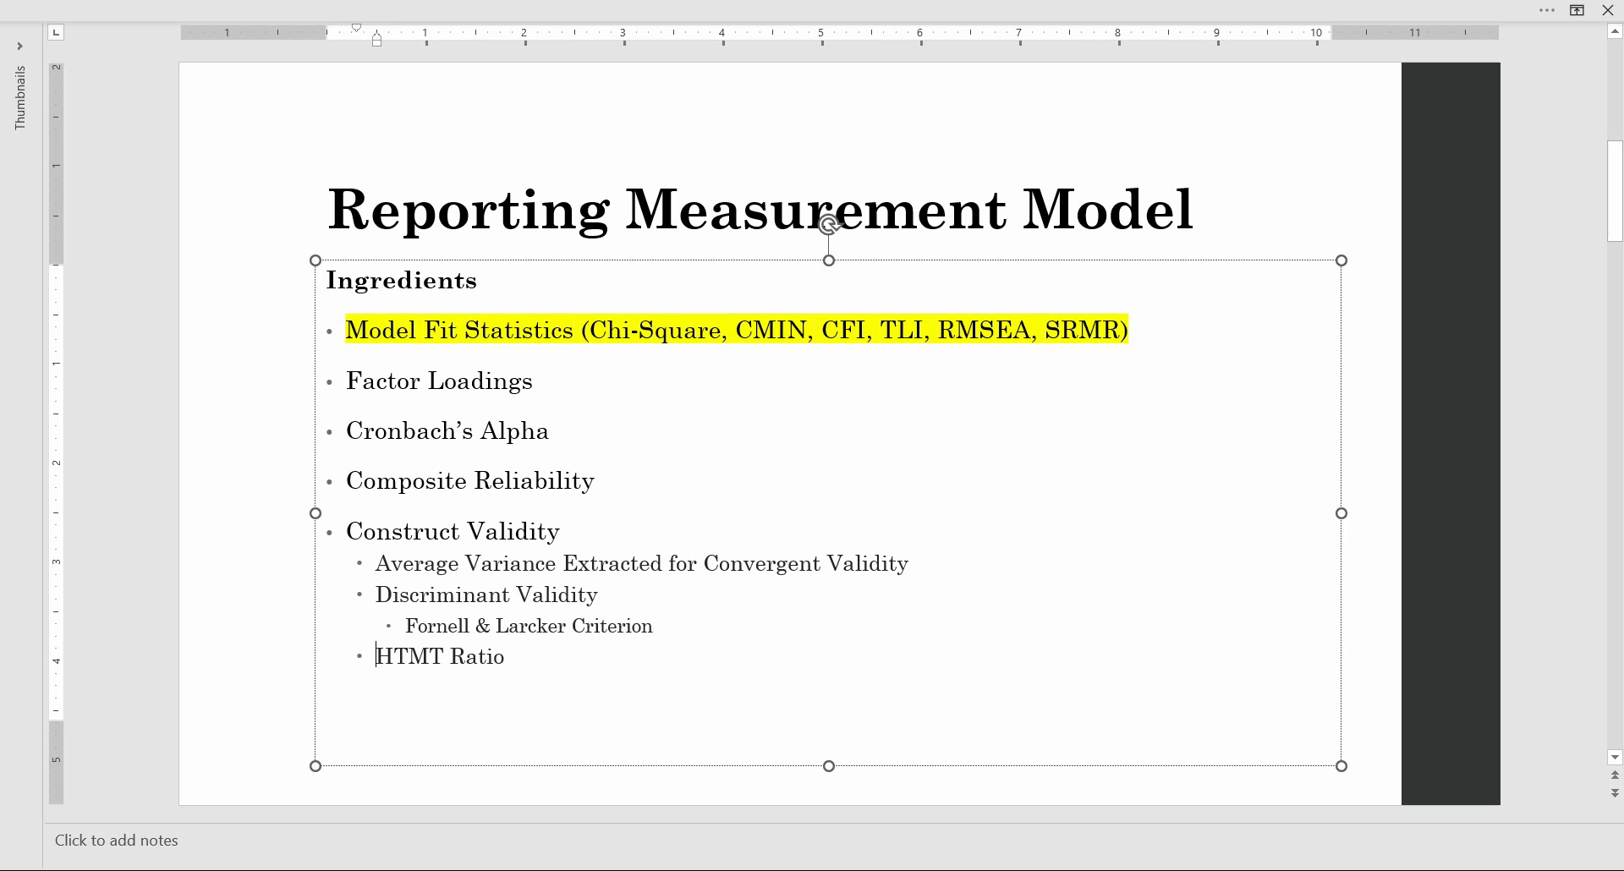
key(Tab)
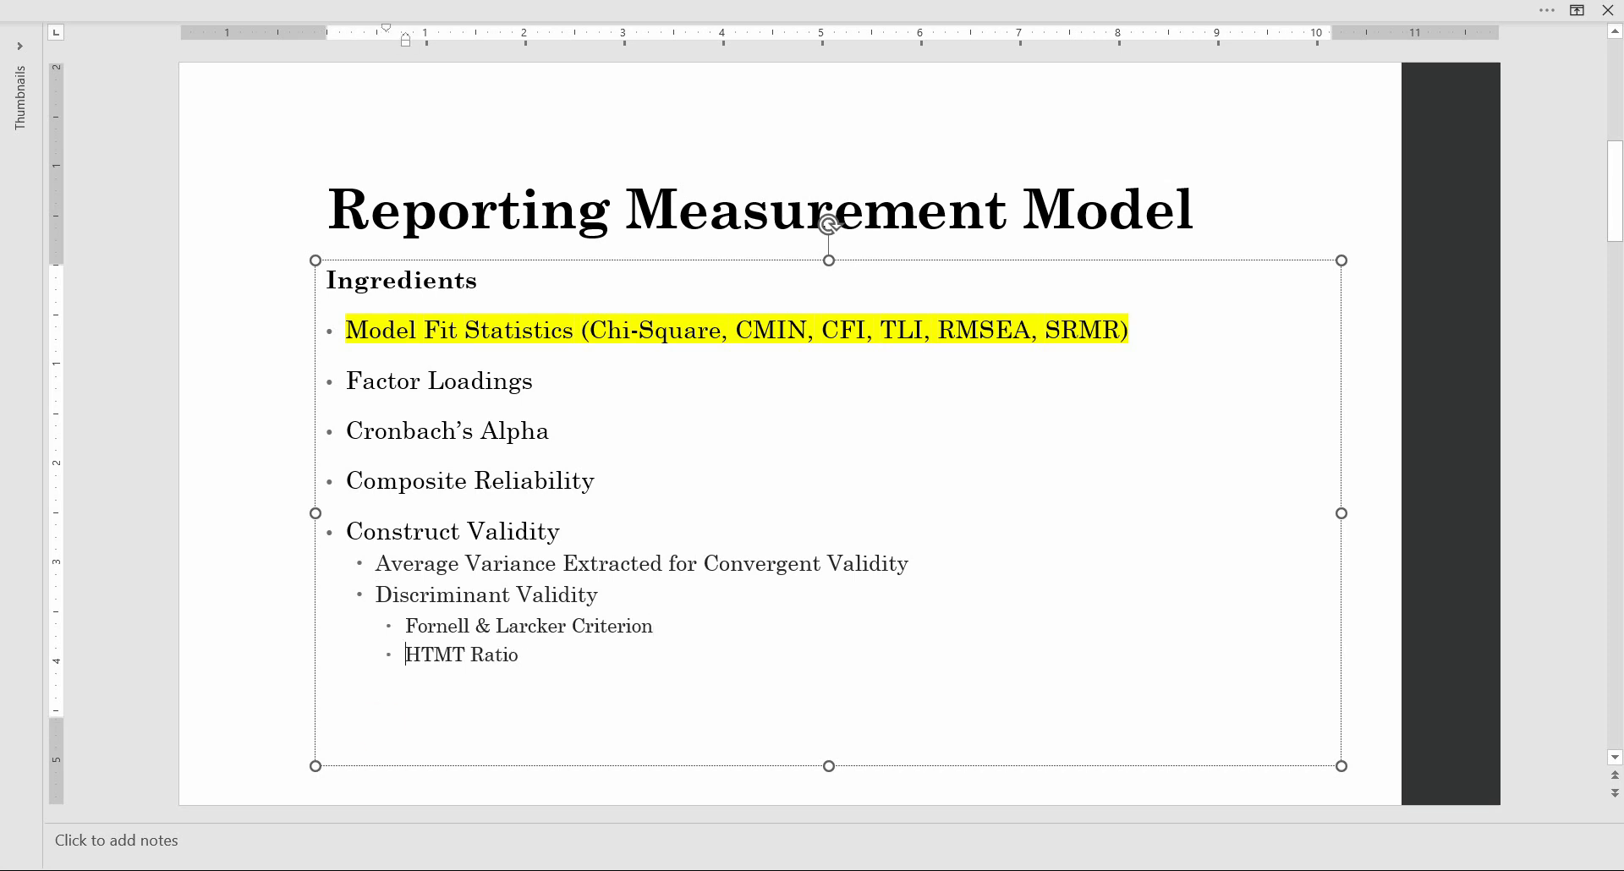
click(217, 489)
Go to the model fit statistics slide, then open Word with a new blank document and start its text with "Mea"
scroll(218, 489, down, 1)
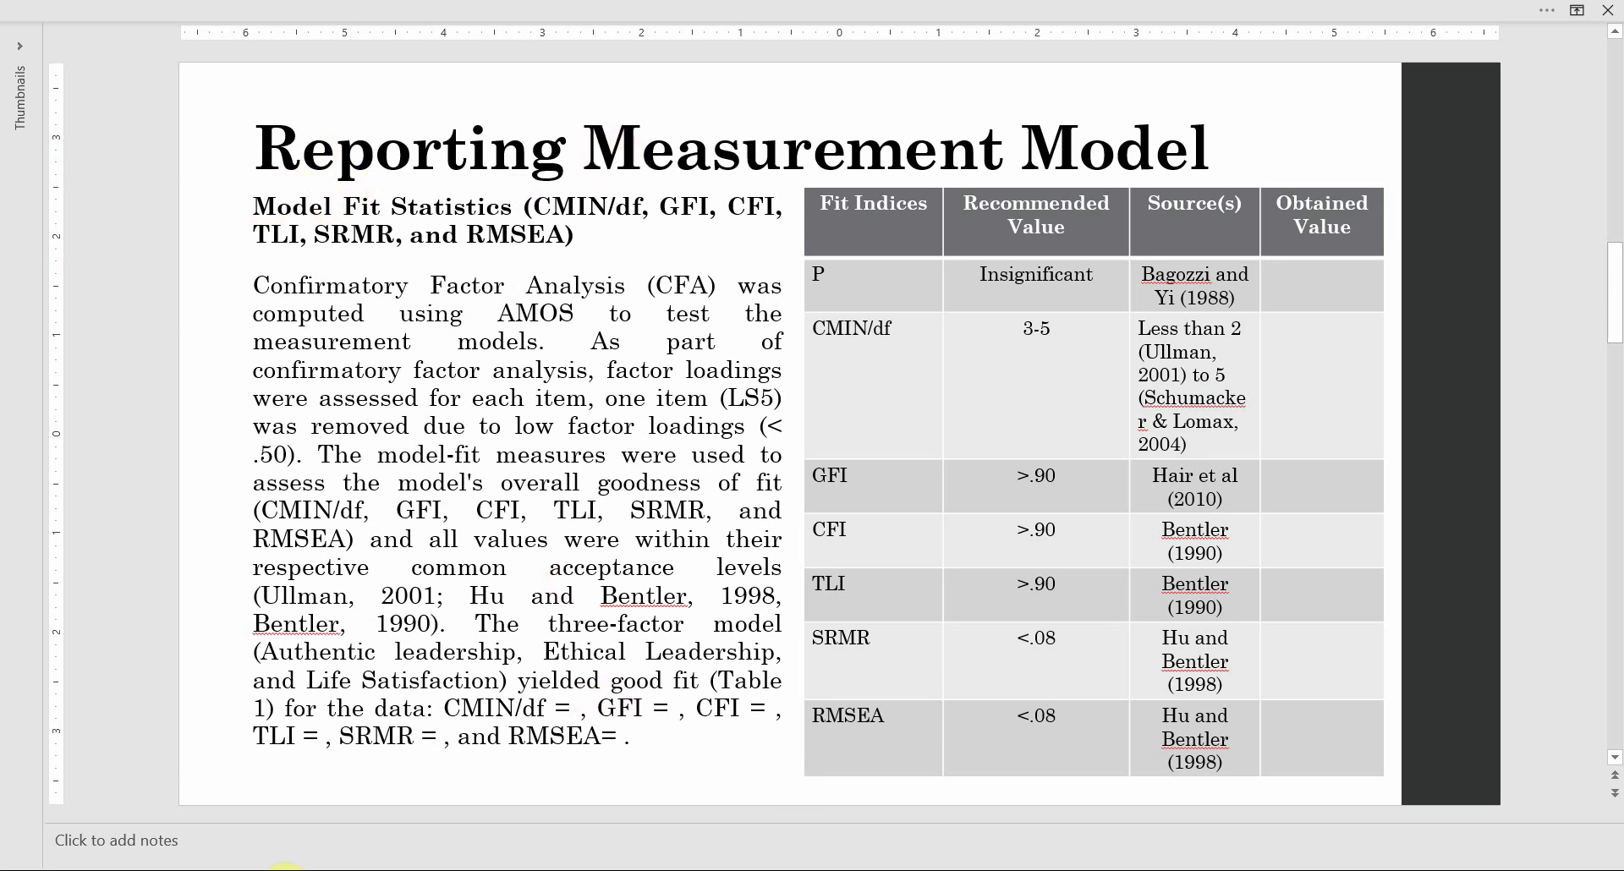
click(176, 869)
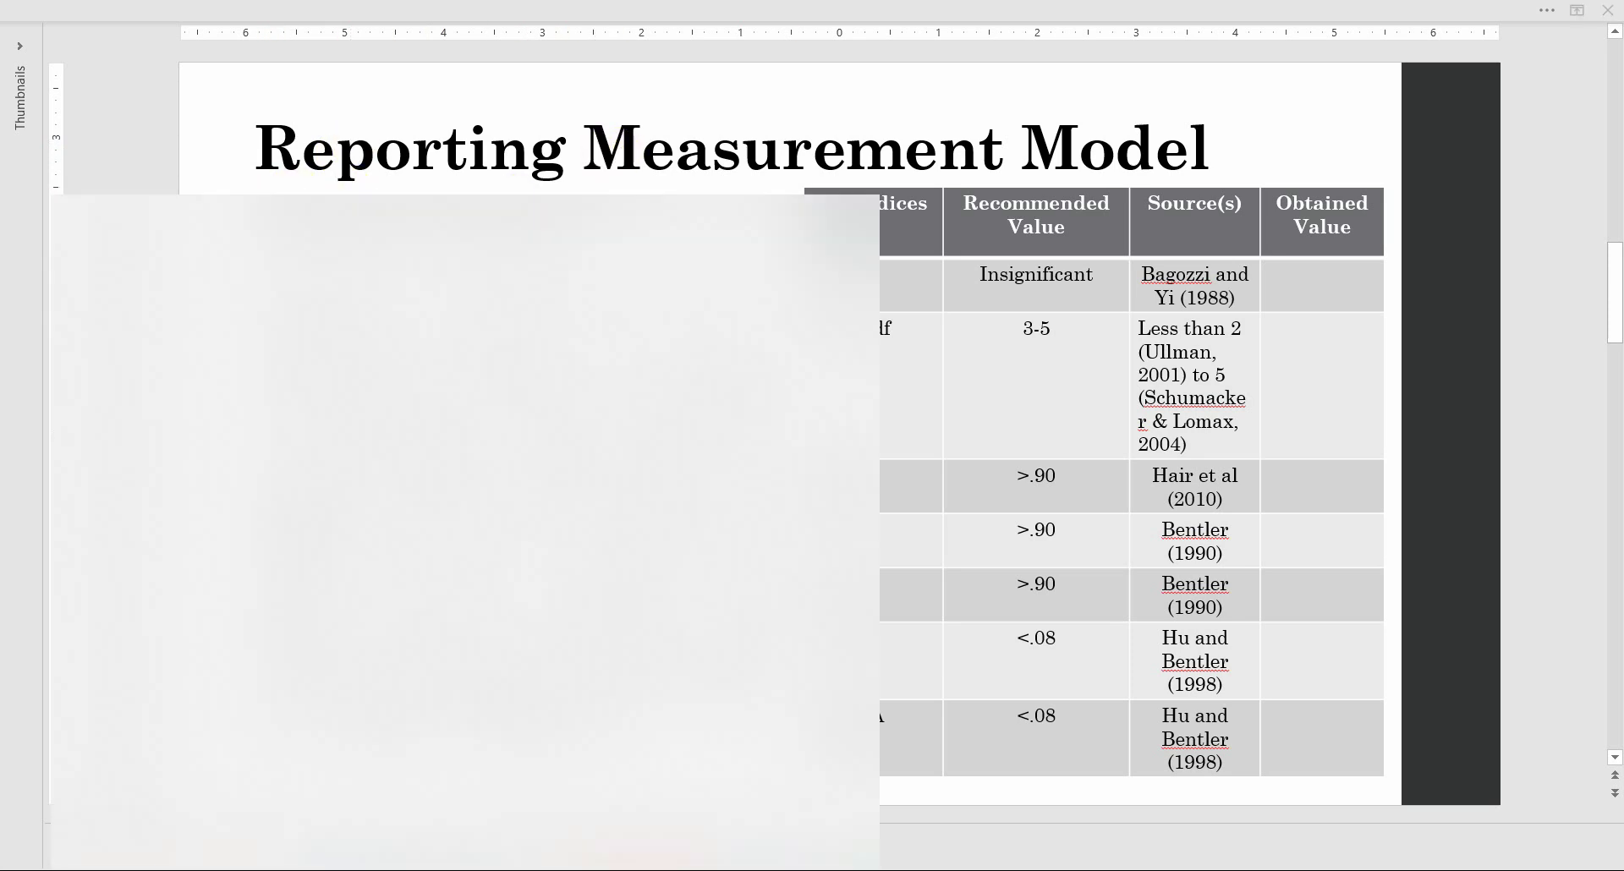
click(521, 538)
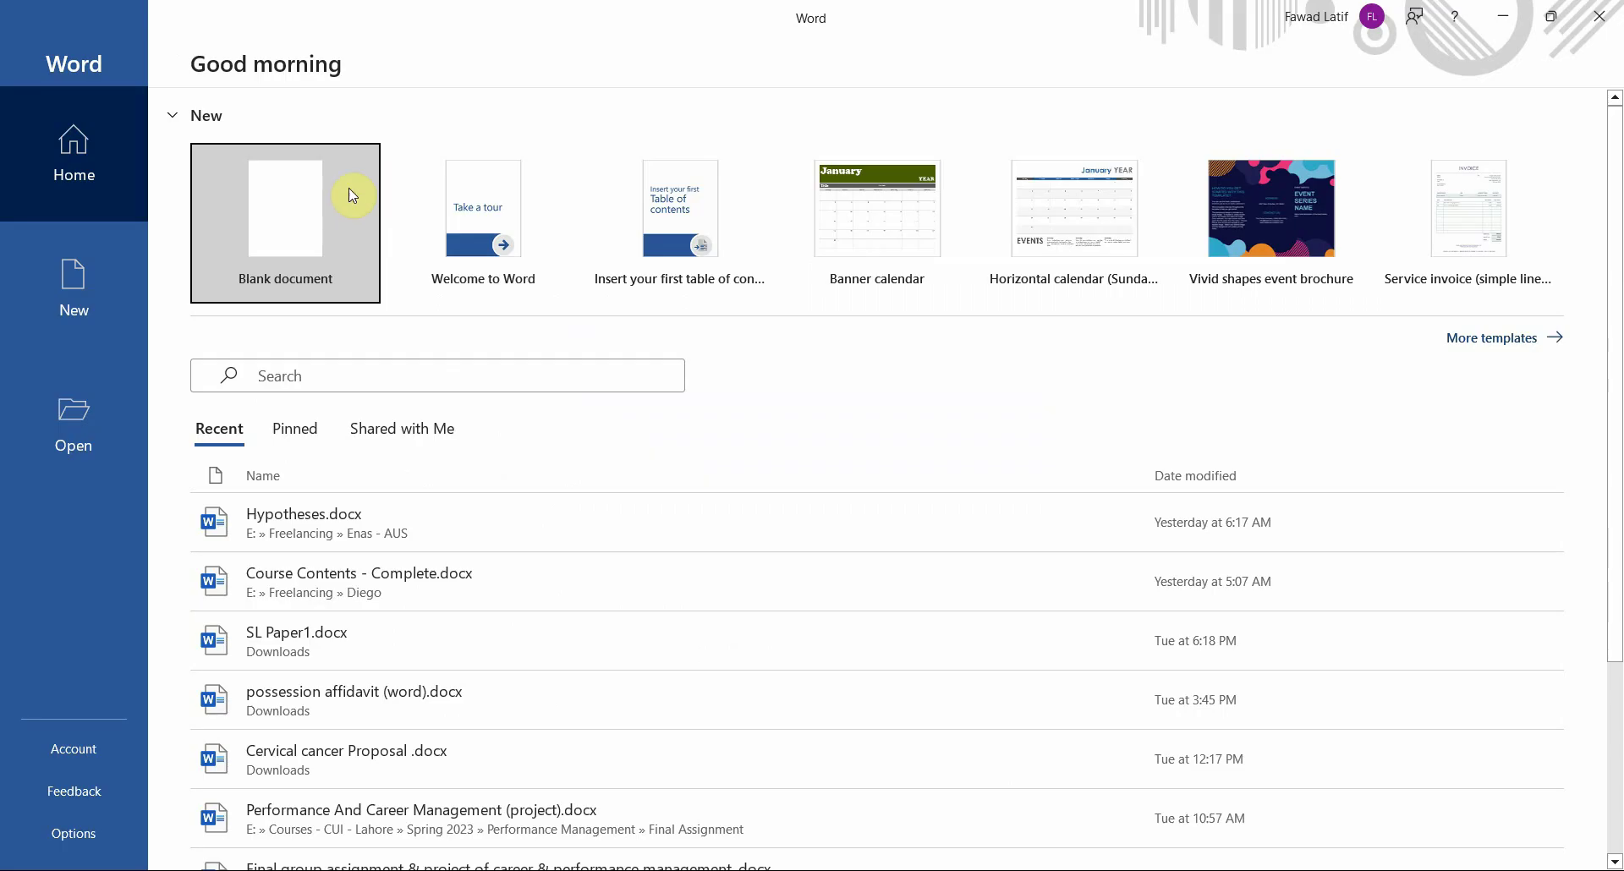
click(309, 196)
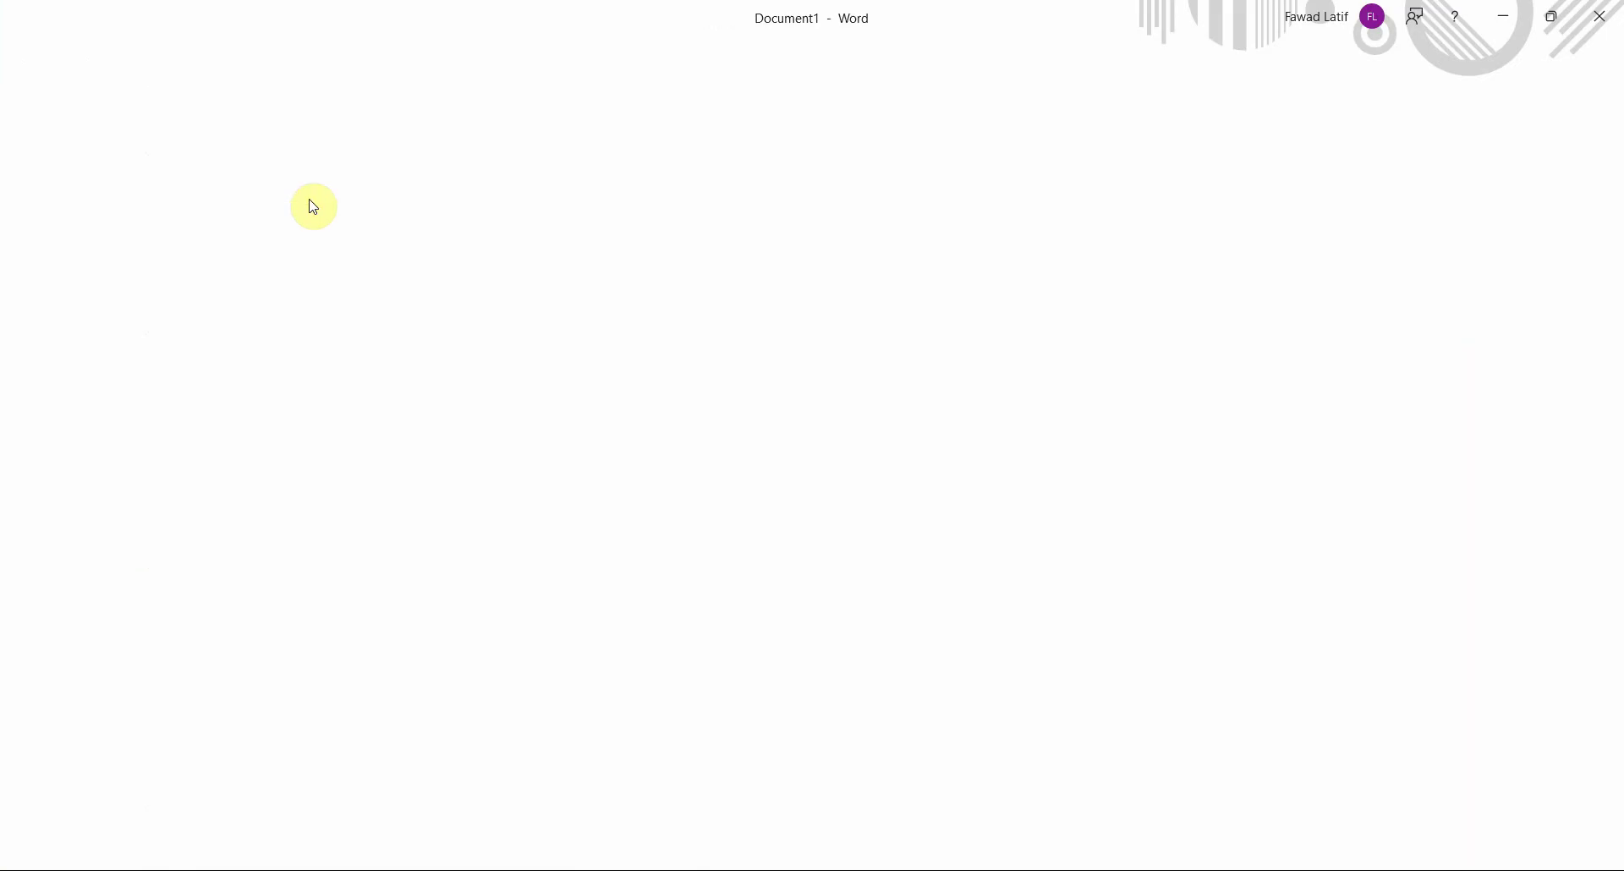
text(Mea)
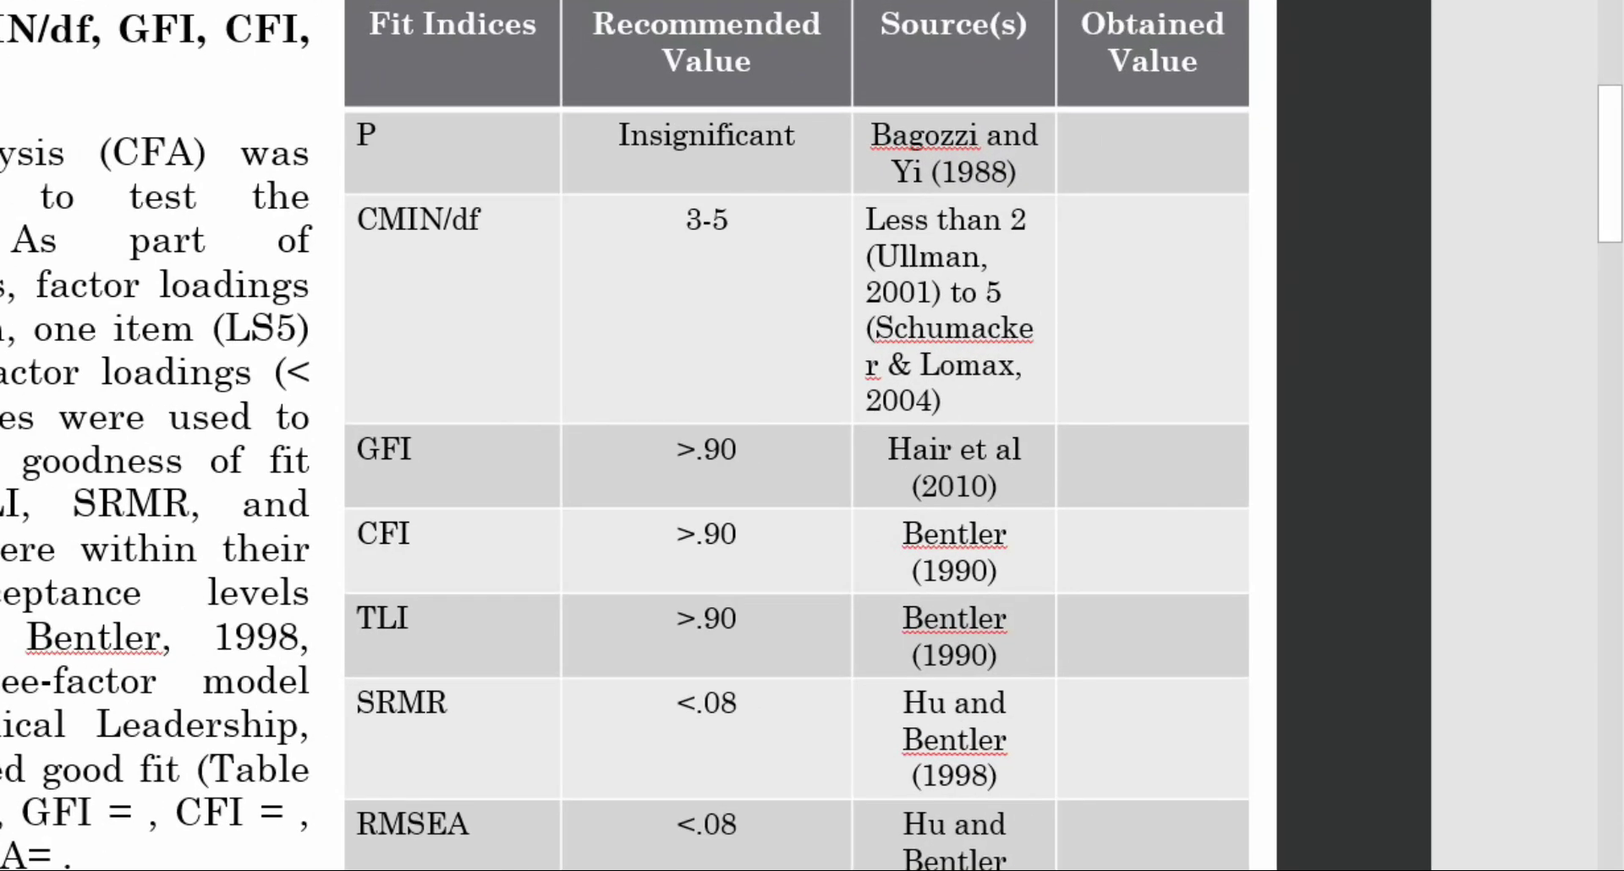
Back on the PowerPoint slide, replace AMOS with SmartPLS in the Confirmatory Factor Analysis paragraph
text(S)
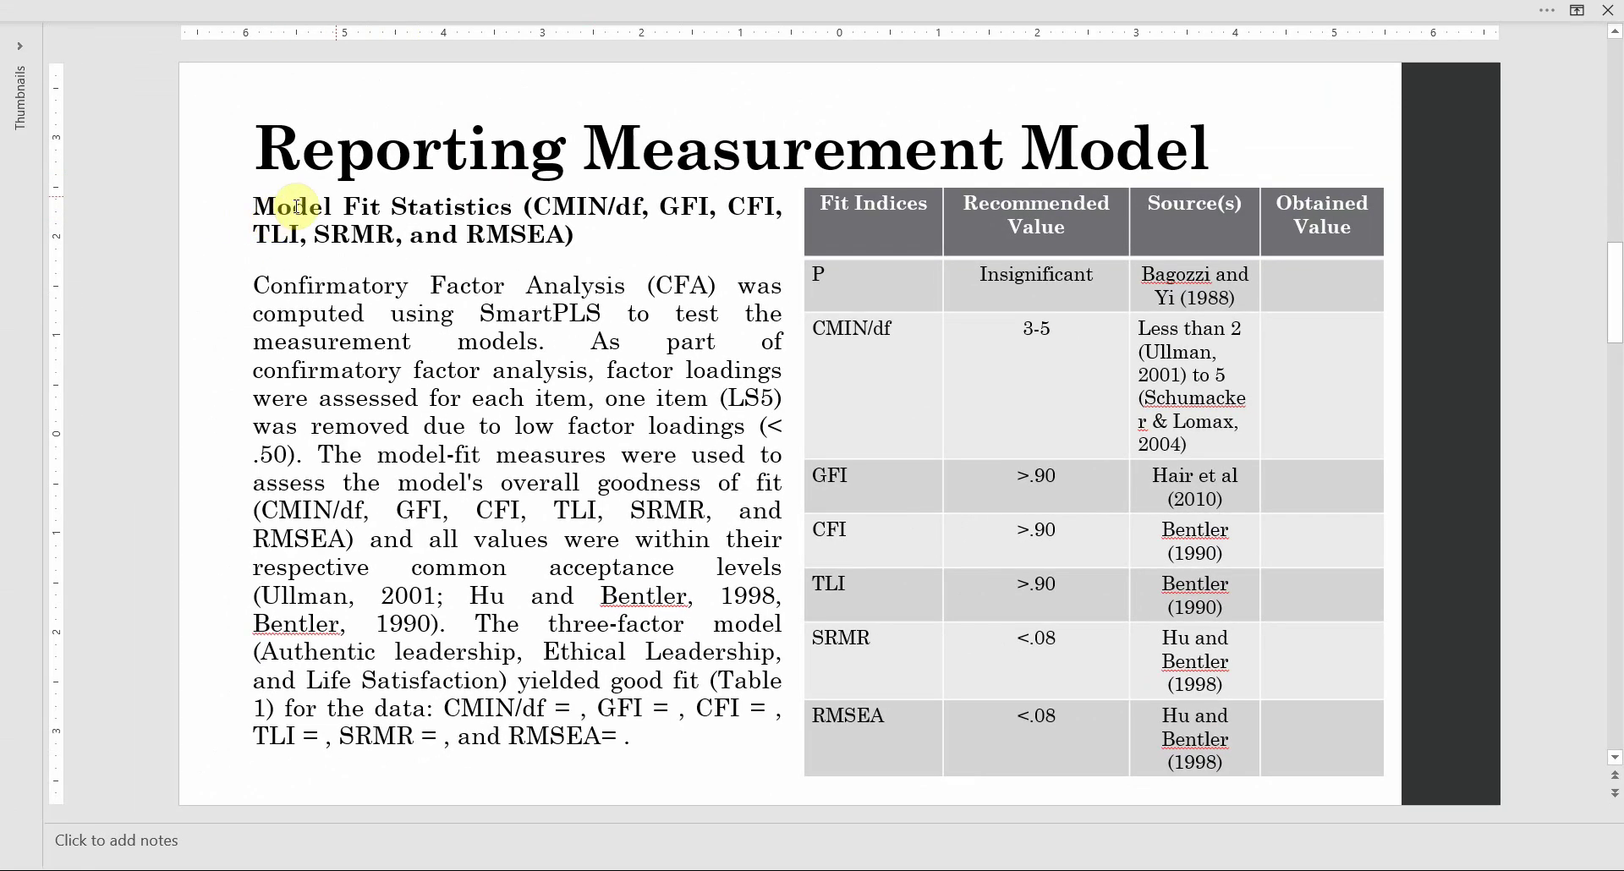
Read the fit indices in the slide's heading and the CFA paragraph up to the mention of the removed item LS5
click(446, 181)
drag(535, 204, 508, 227)
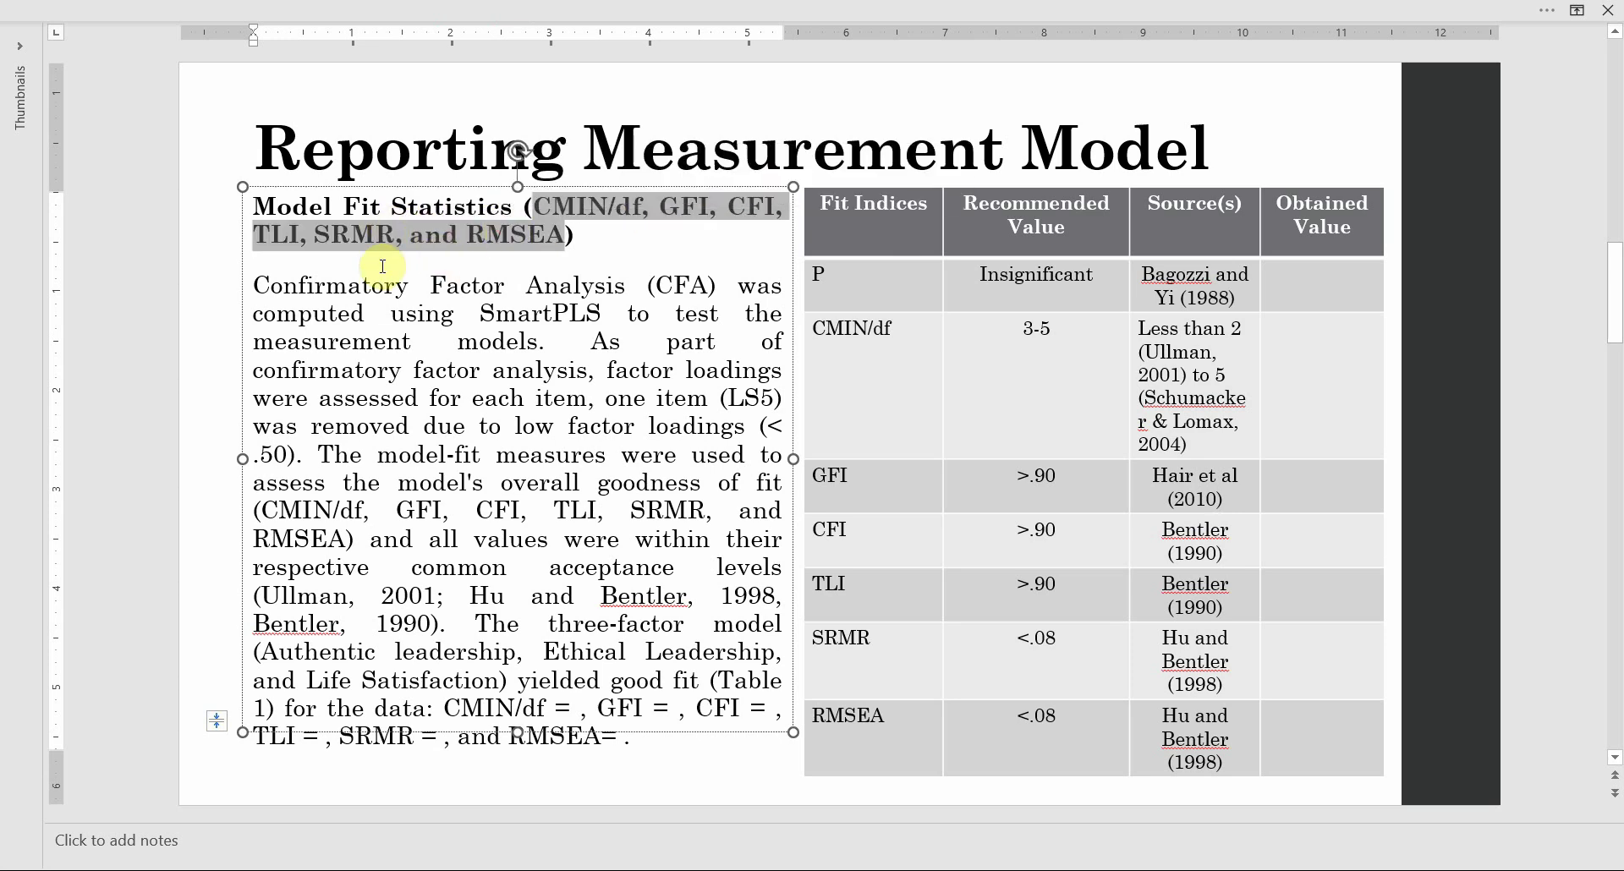
click(271, 290)
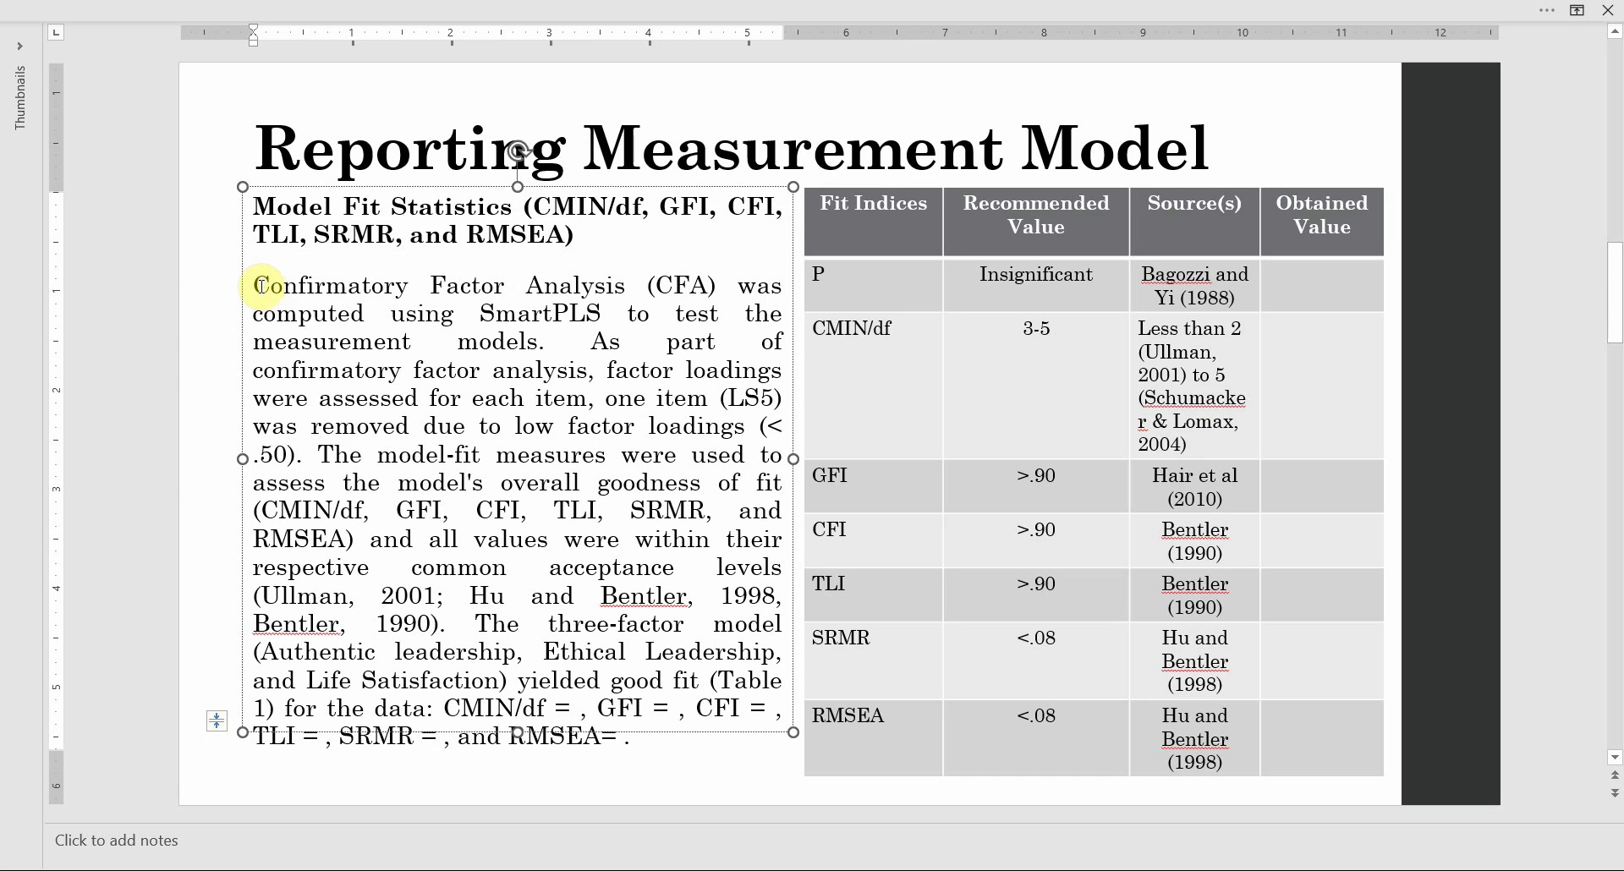
key(shift+Right)
key(shift+Right)
key(shift+Right)
key(shift+Right)
key(shift+Right)
key(shift+Right)
key(shift+Right)
key(shift+Right)
key(shift+Right)
key(shift+Right)
key(shift+Right)
key(shift+Right)
key(shift+Right)
key(shift+Right)
key(shift+Right)
key(shift+Right)
key(shift+Right)
key(shift+Right)
key(shift+Right)
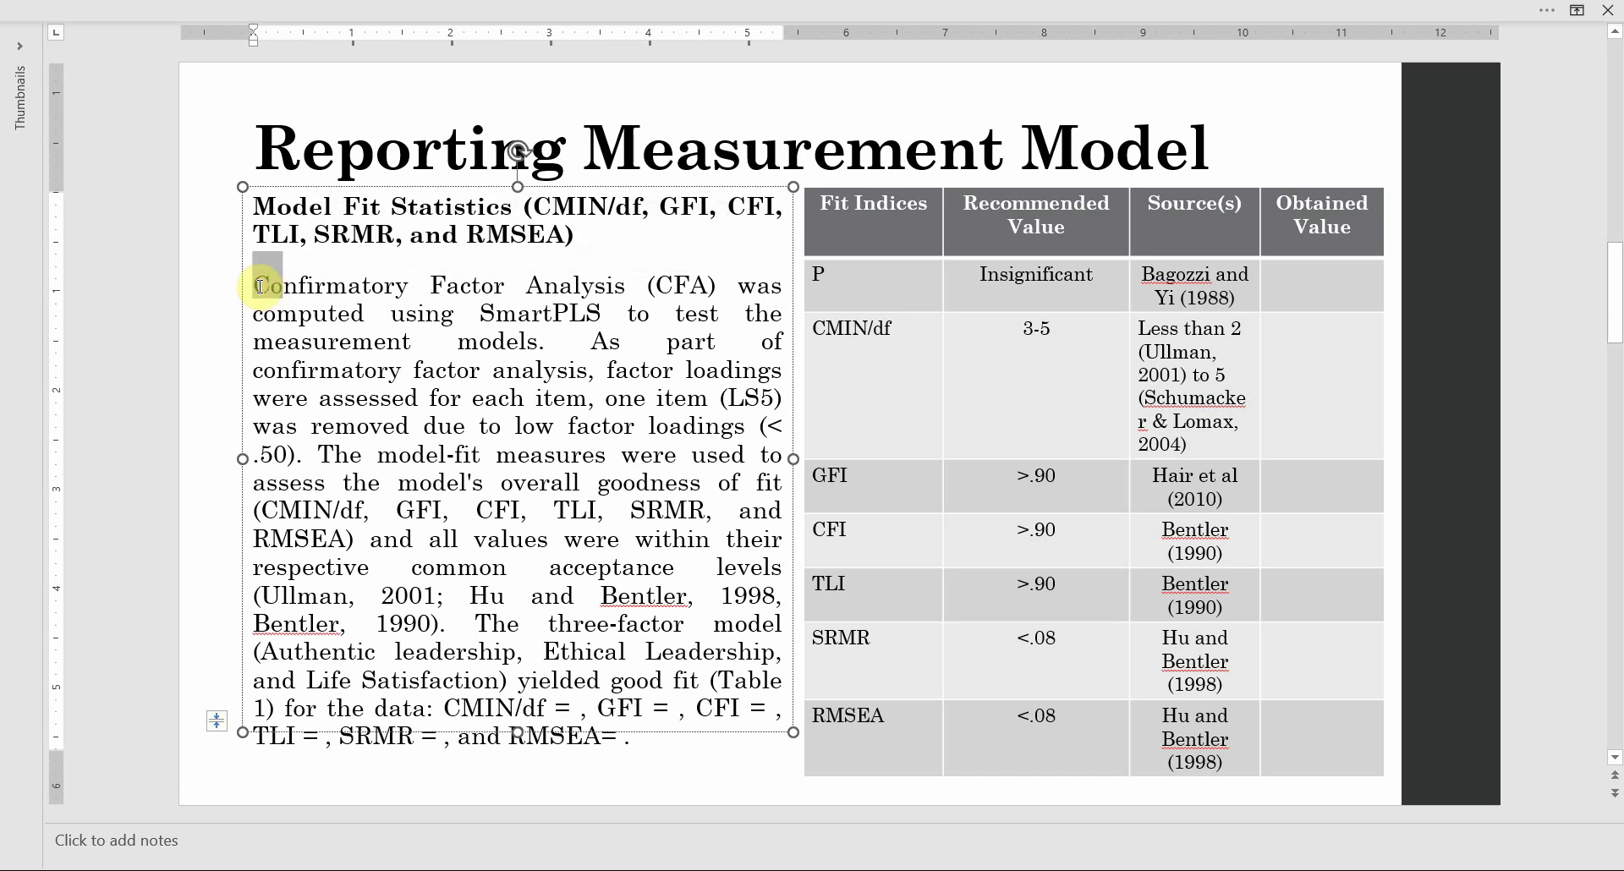
key(shift+Right)
key(shift+Right)
key(shift+Right)
key(shift+Right)
key(shift+Right)
key(shift+Right)
key(shift+Right)
key(shift+Right)
key(shift+Right)
key(shift+Right)
key(shift+Right)
key(shift+Right)
key(shift+Right)
key(shift+Right)
key(shift+Right)
key(shift+Right)
key(shift+Right)
key(shift+Right)
key(shift+Right)
key(shift+Right)
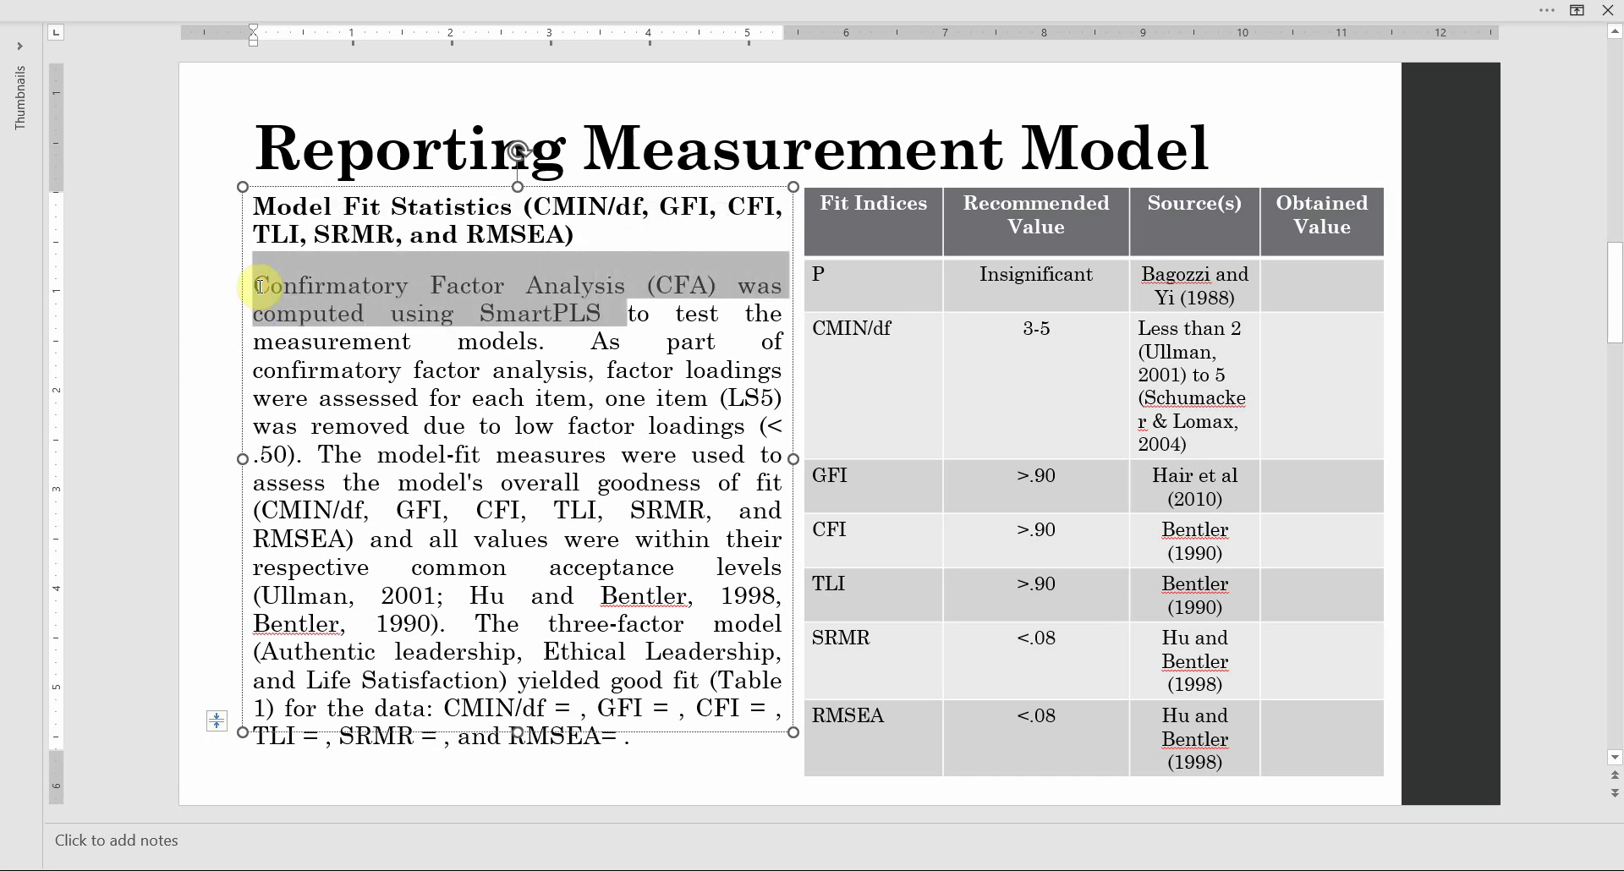
key(shift+Right)
key(shift+Right)
key(shift+Right)
key(shift+Right)
key(shift+Right)
key(shift+Right)
key(shift+Right)
key(shift+Right)
key(shift+Right)
key(shift+Right)
key(shift+Right)
key(shift+Right)
key(shift+Right)
key(shift+Right)
key(shift+Right)
key(shift+Right)
key(shift+Right)
key(shift+Right)
key(shift+Right)
key(shift+Right)
key(shift+Right)
key(shift+Right)
key(shift+Right)
key(shift+Right)
key(shift+Right)
key(shift+Right)
key(shift+Right)
key(shift+Right)
key(shift+Right)
key(shift+Right)
key(shift+Right)
key(shift+Right)
key(shift+Right)
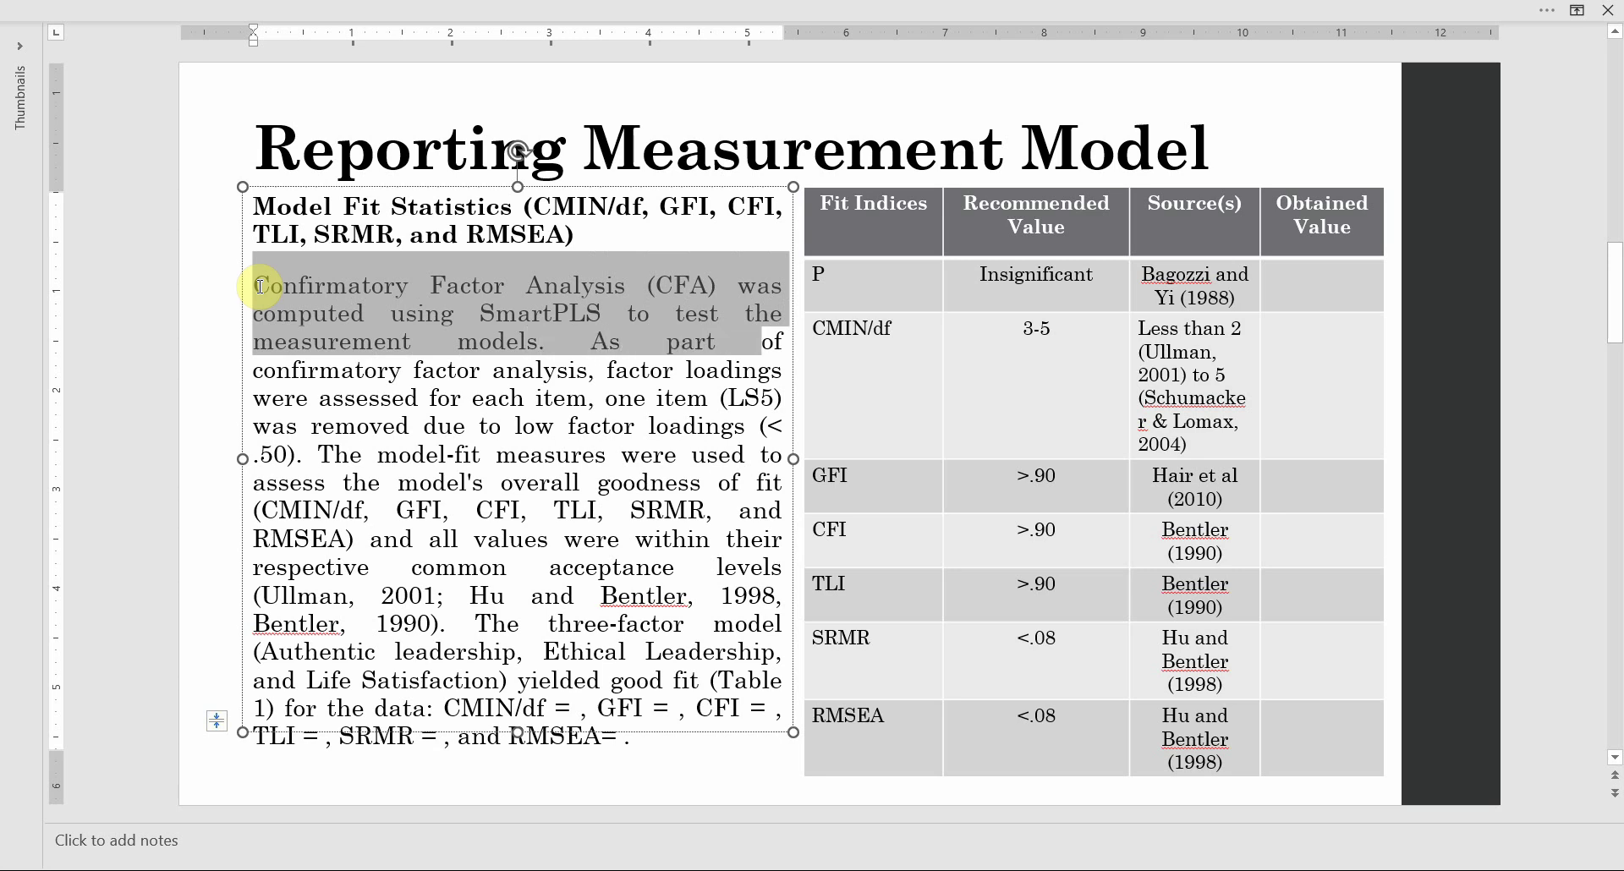
key(shift+Right)
key(shift+Right)
key(shift+Right)
key(shift+Right)
key(shift+Right)
key(shift+Right)
key(shift+Right)
key(shift+Right)
key(shift+Right)
key(shift+Right)
key(shift+Right)
key(shift+Right)
key(shift+Right)
key(shift+Right)
key(shift+Right)
key(shift+Right)
key(shift+Right)
key(shift+Right)
key(shift+Right)
key(shift+Right)
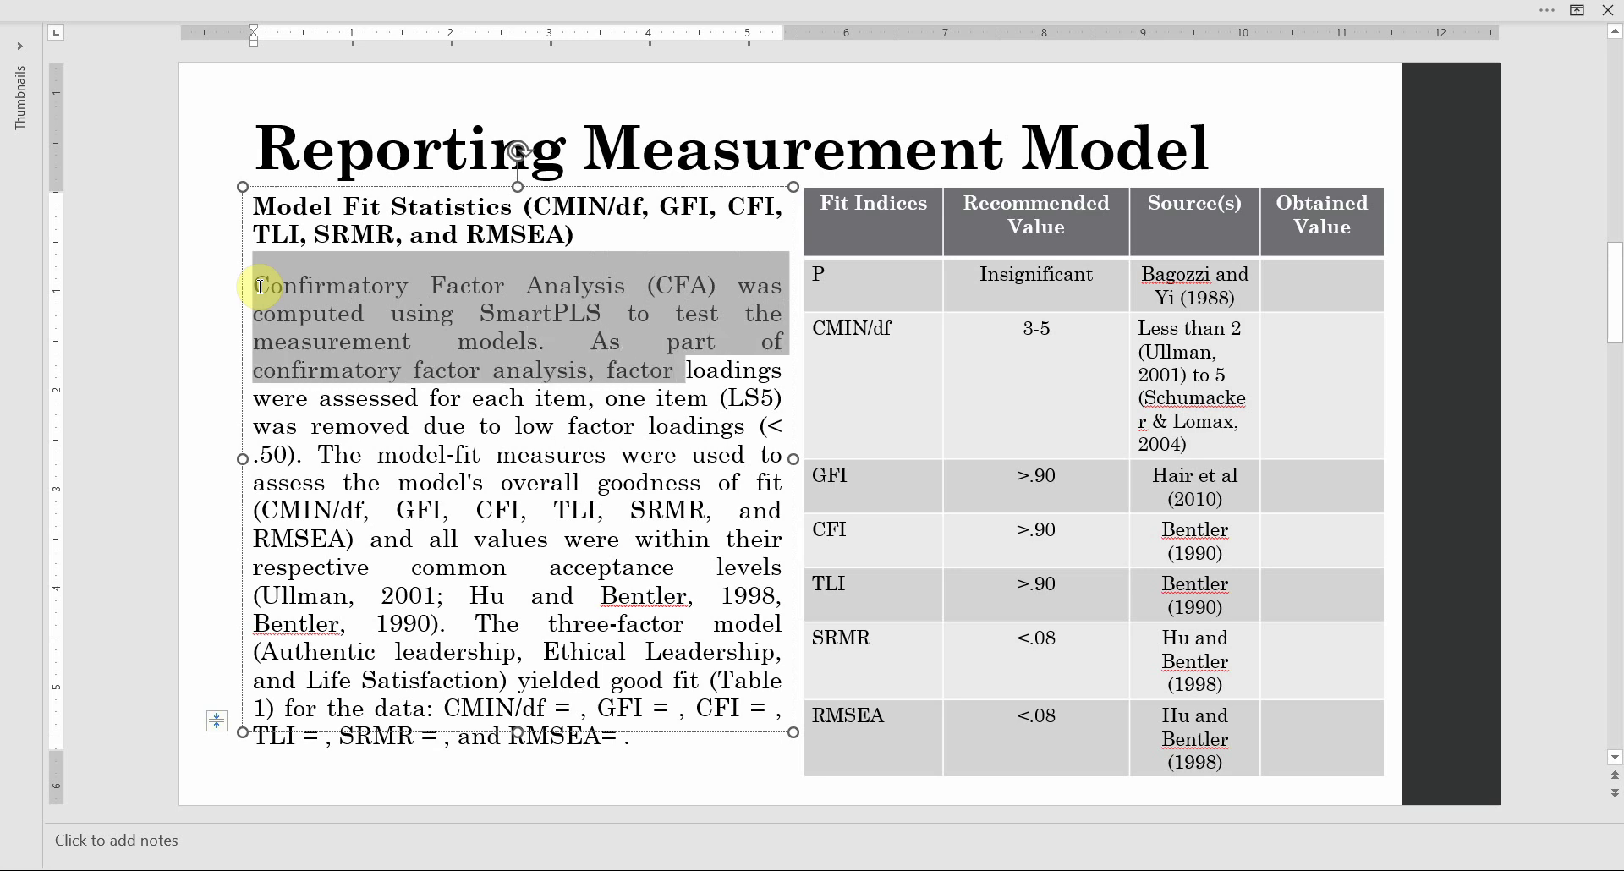
key(shift+Right)
key(shift+Right)
key(shift+Right)
key(shift+Right)
key(shift+Right)
key(shift+Right)
key(shift+Right)
key(shift+Right)
key(shift+Right)
key(shift+Right)
key(shift+Right)
key(shift+Right)
key(shift+Right)
key(shift+Right)
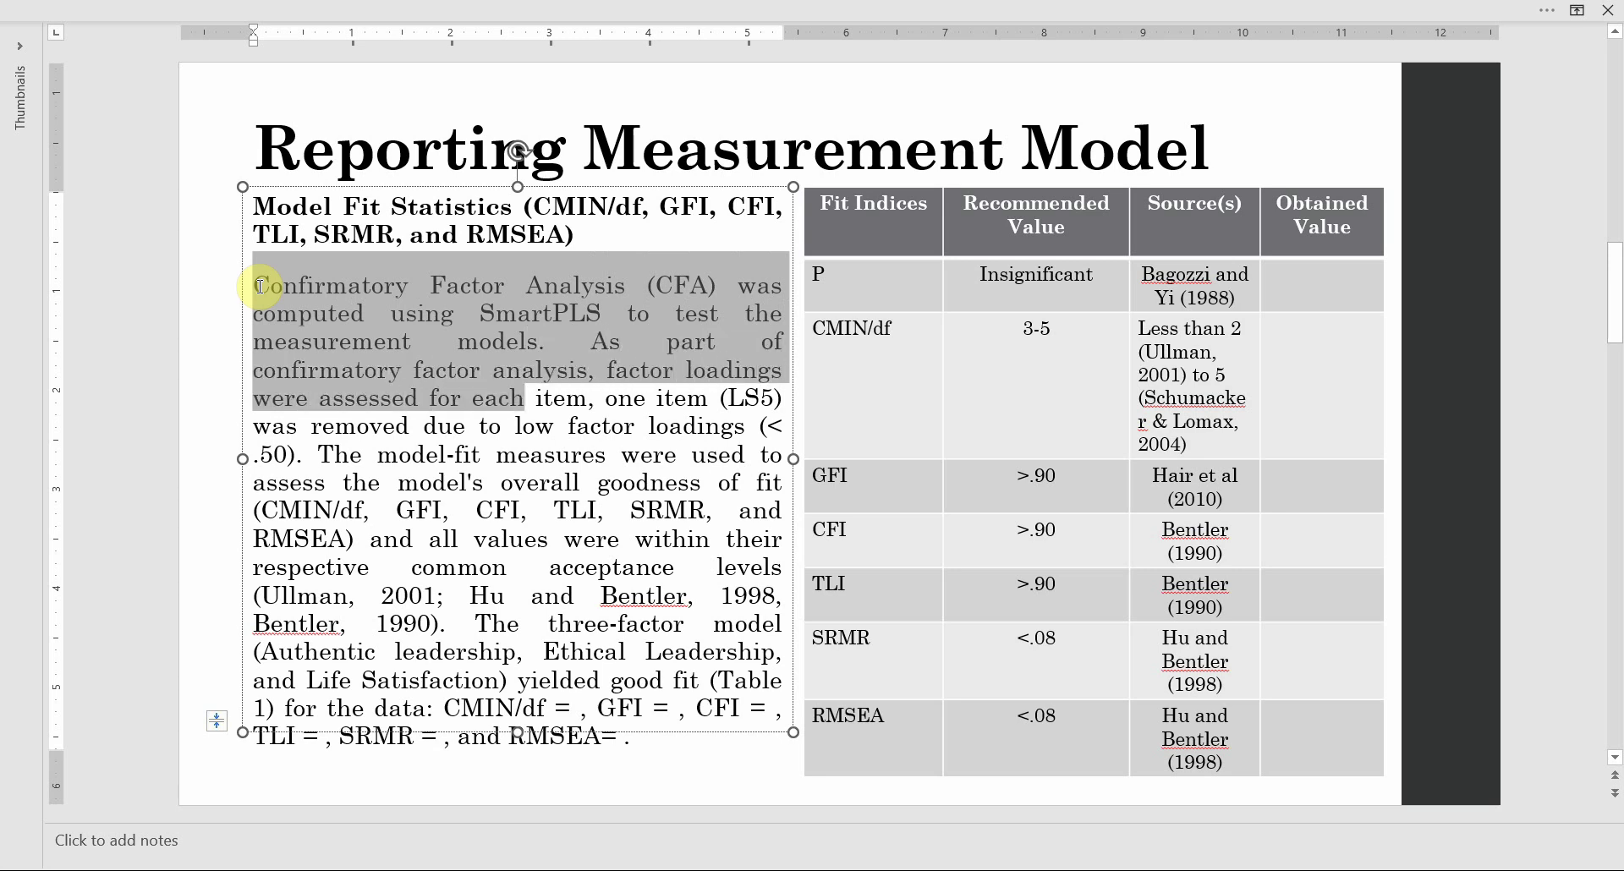
key(shift+Right)
key(shift+Right)
key(shift+Right)
key(shift+Right)
key(shift+Right)
key(shift+Right)
key(shift+Right)
key(shift+Right)
key(shift+Right)
key(shift+Right)
key(shift+Right)
key(shift+Right)
key(shift+Right)
key(shift+Right)
key(shift+Right)
key(shift+Right)
key(shift+Right)
key(shift+Right)
key(shift+Right)
key(shift+Right)
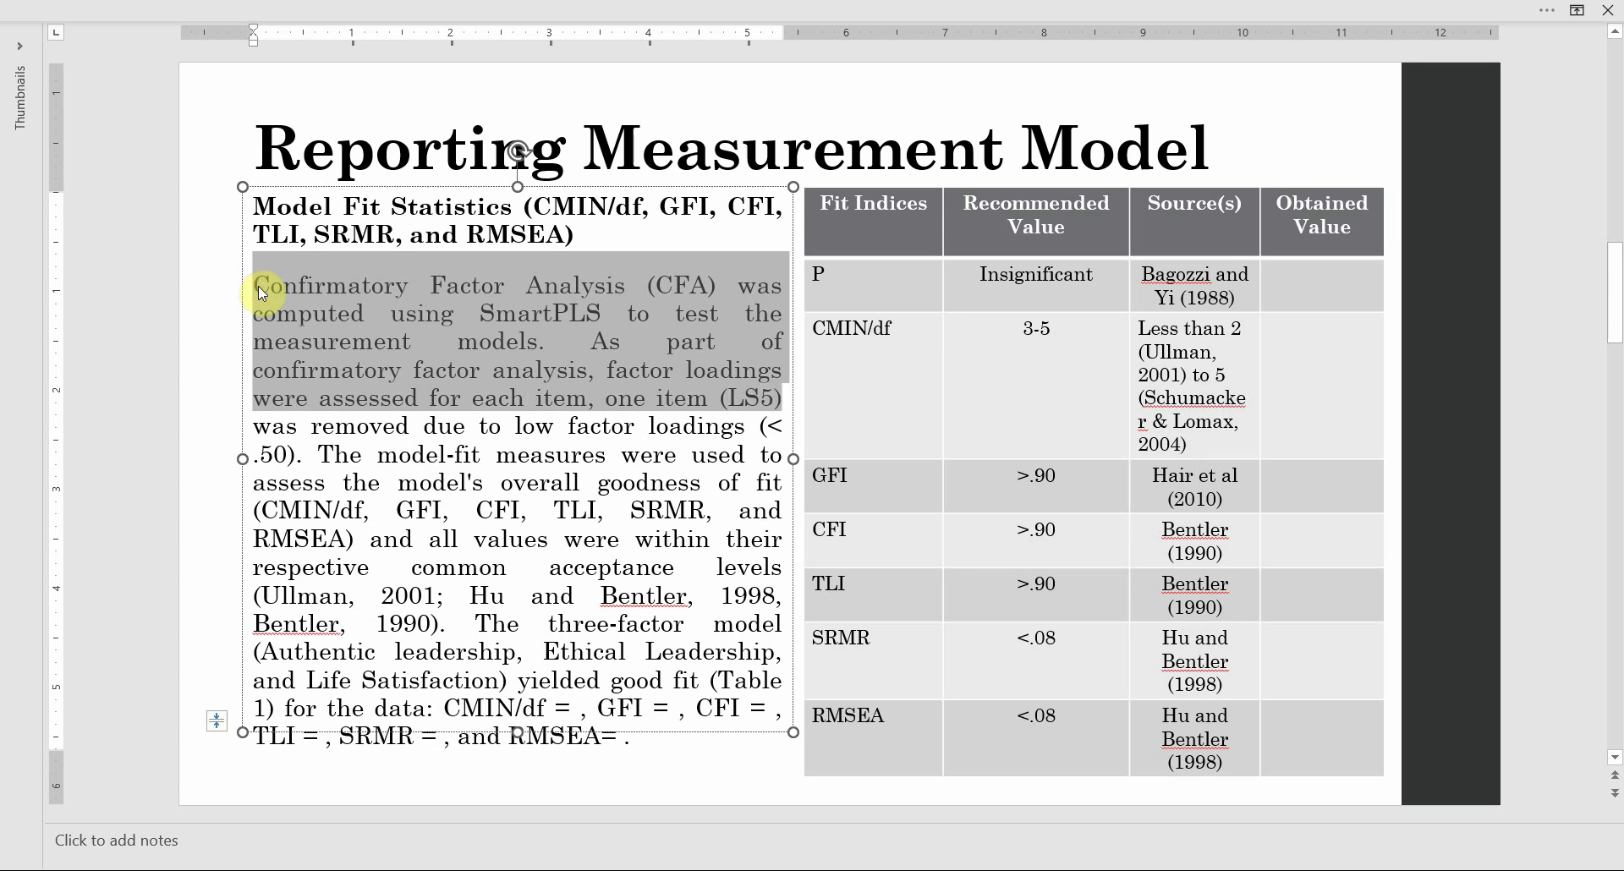
key(Right)
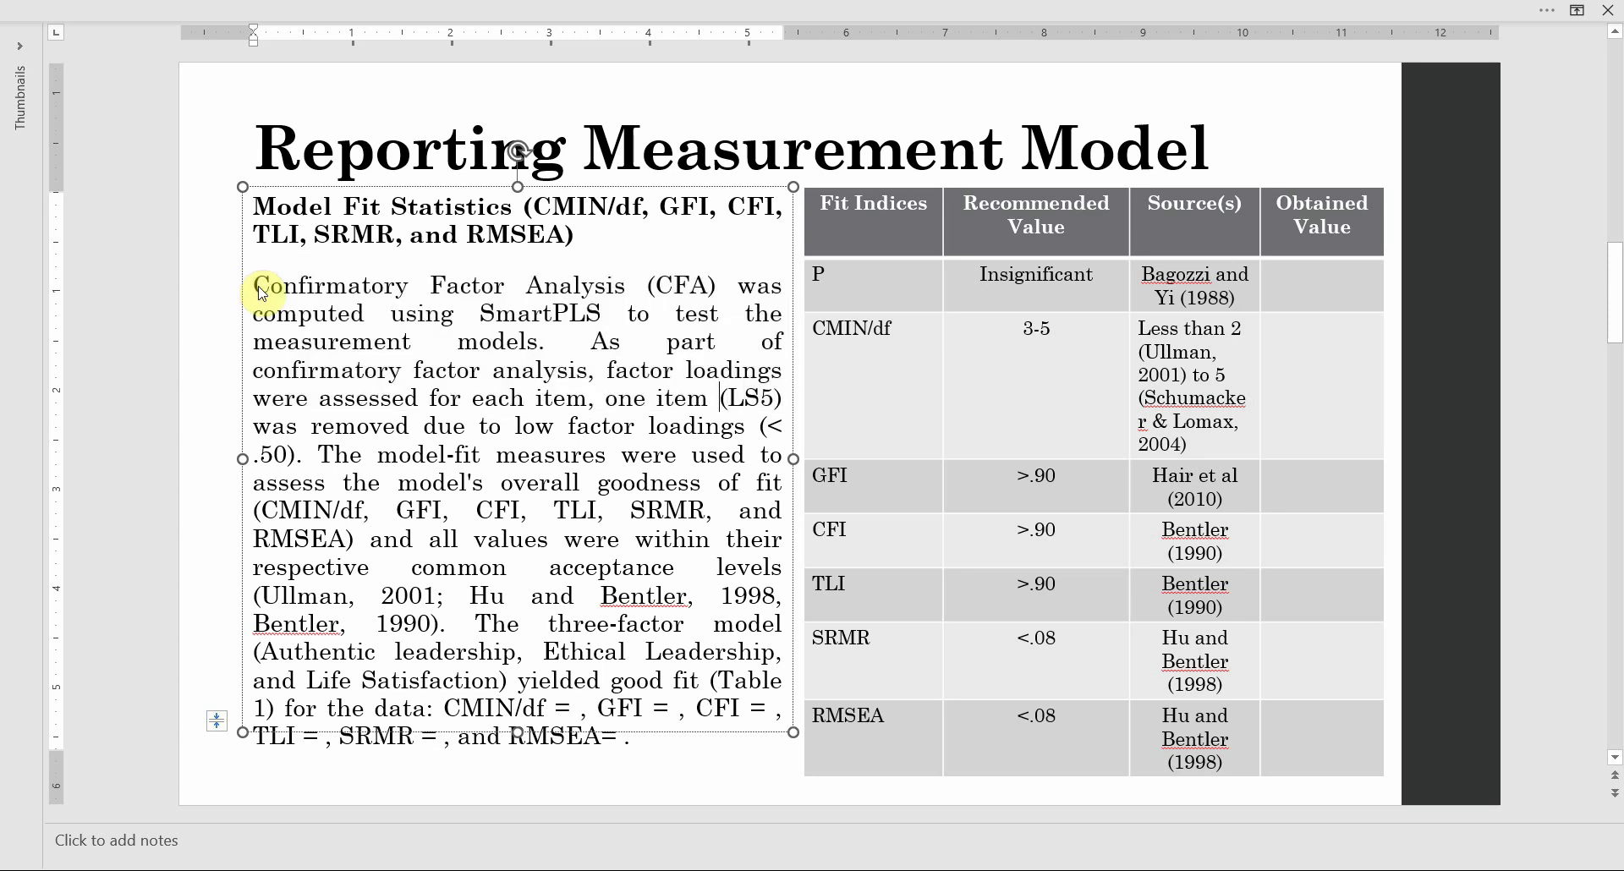
Read the part of the CFA paragraph on removing item LS5 and the factor loading criterion for its removal
key(shift+Left)
key(shift+Left)
key(shift+Left)
key(shift+Left)
key(shift+Left)
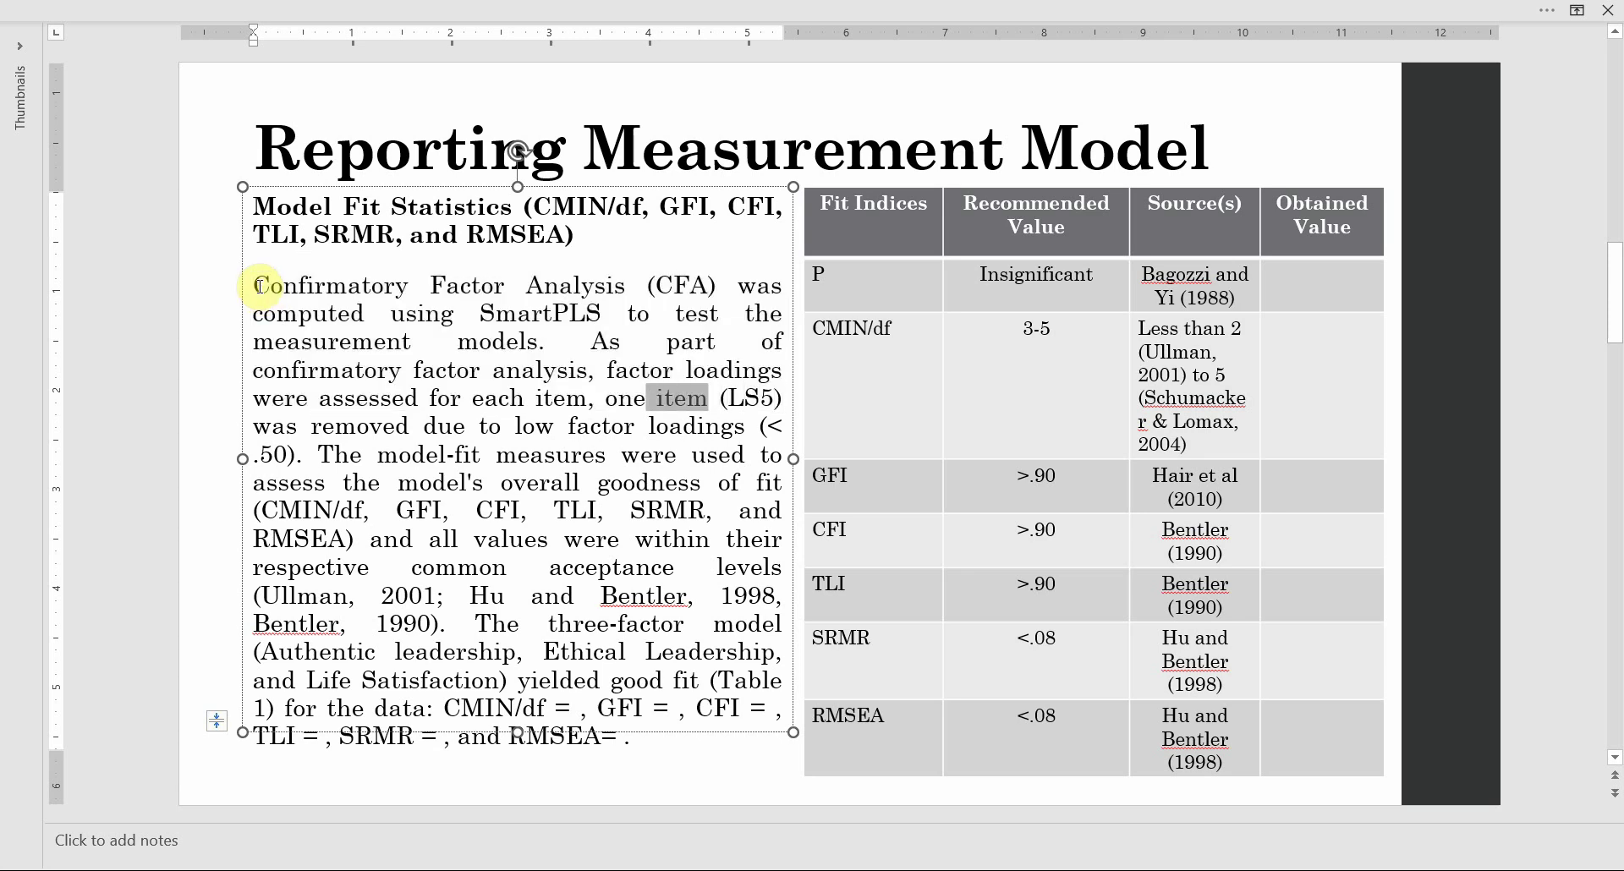
key(Right)
key(shift+Right)
key(shift+Right)
key(shift+Right)
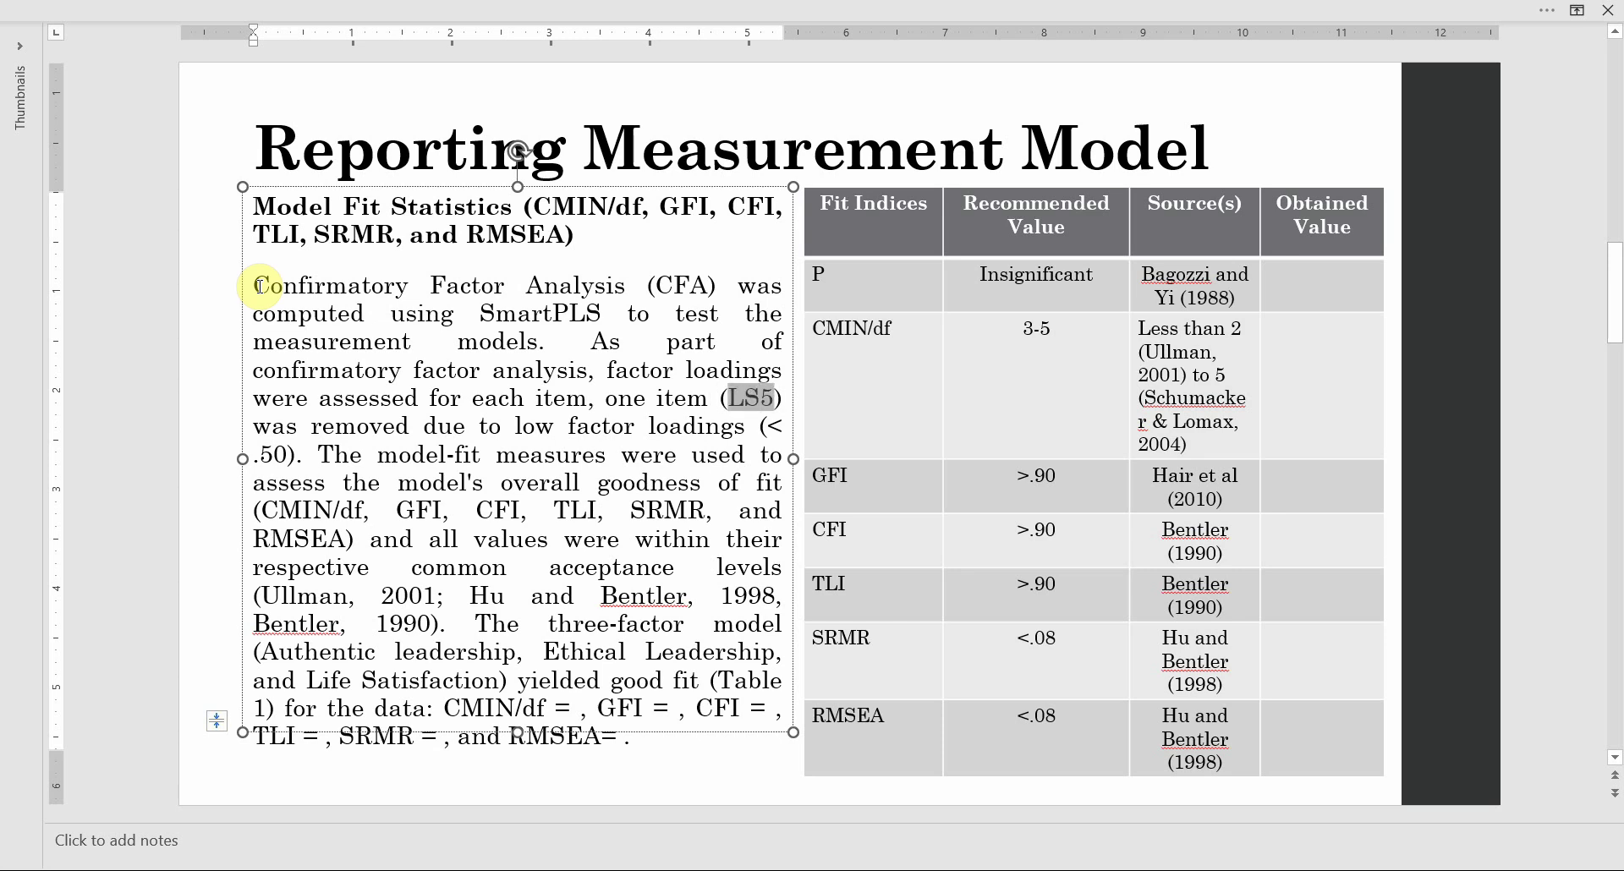
key(Right)
key(shift+Right)
key(shift+Right)
key(shift+Right)
key(shift+Right)
key(shift+Right)
key(shift+Right)
key(shift+Right)
key(shift+Right)
key(shift+Right)
key(shift+Right)
key(shift+Right)
key(shift+Right)
key(shift+Right)
key(shift+Right)
key(shift+Right)
key(shift+Right)
key(shift+Right)
key(shift+Right)
key(shift+Right)
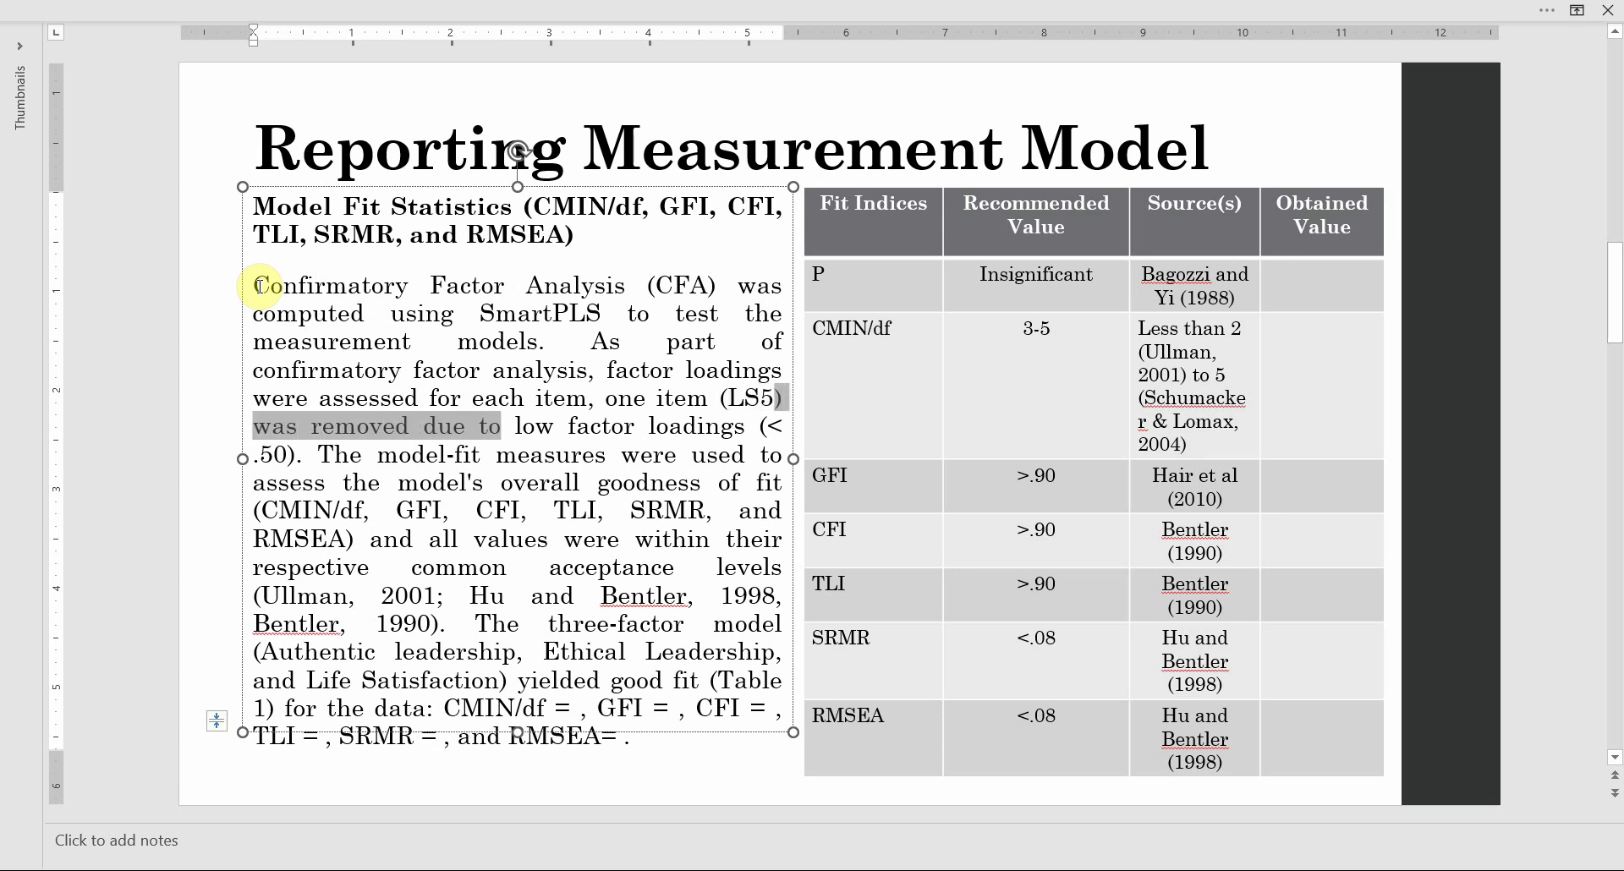
key(shift+Right)
key(shift+Right)
key(shift+Right)
key(shift+Right)
key(shift+Right)
key(shift+Right)
key(shift+Right)
key(shift+Right)
key(shift+Right)
key(shift+Right)
key(shift+Right)
key(shift+Right)
key(shift+Right)
key(shift+Right)
key(shift+Right)
key(shift+Right)
key(shift+Right)
key(shift+Right)
key(shift+Right)
key(shift+Right)
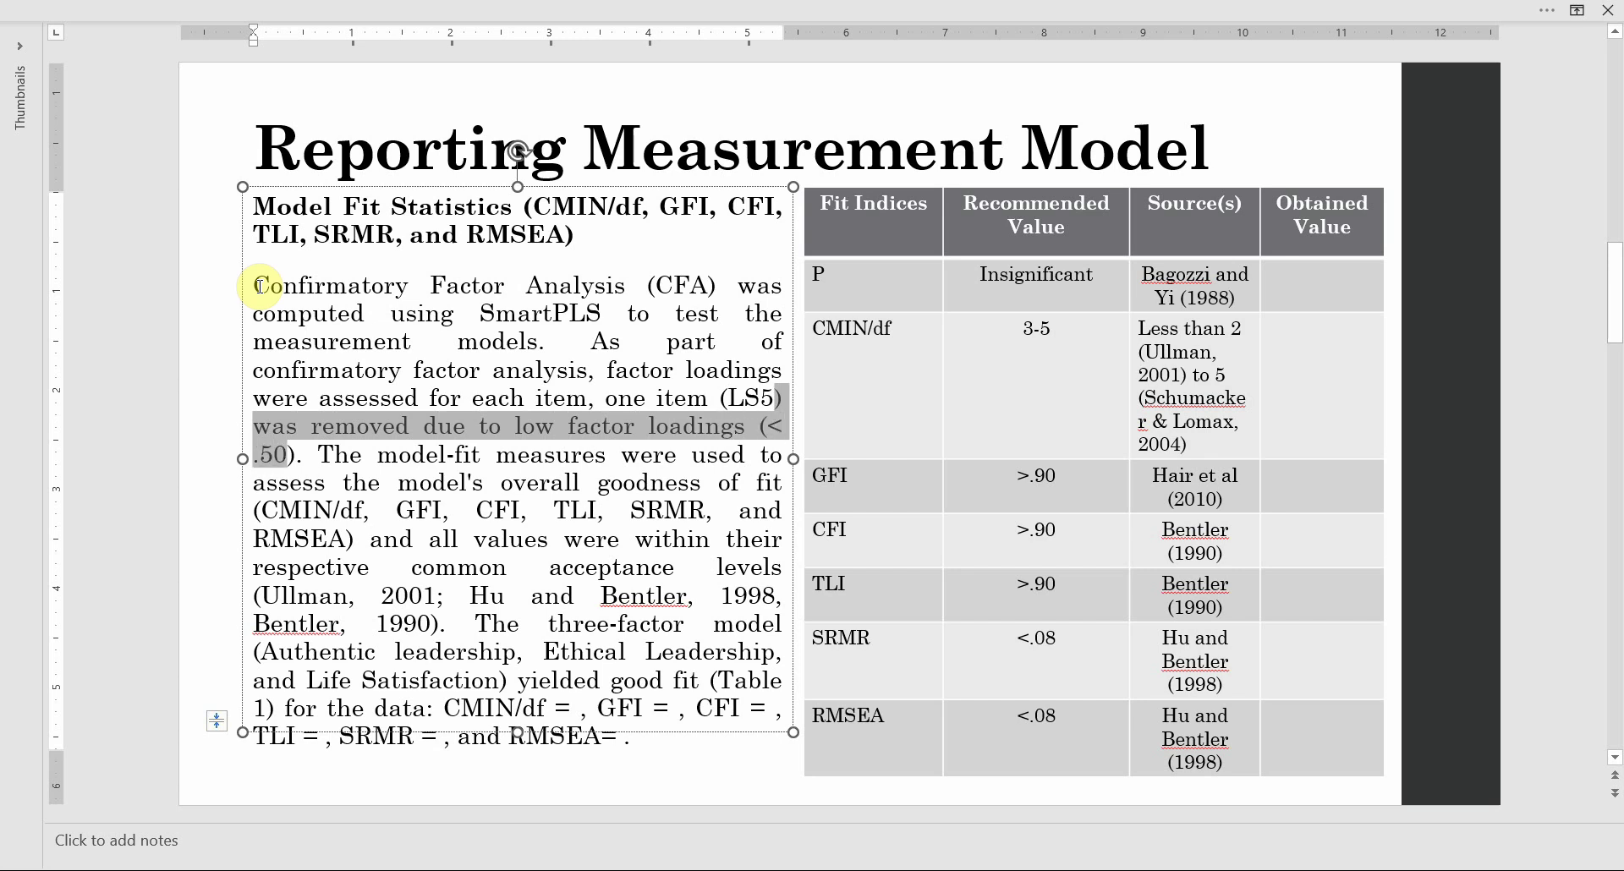
Read the sentence on the model-fit measures used to assess overall goodness of fit and their common acceptance levels
key(Right)
key(shift+Right)
key(shift+Right)
key(shift+Right)
key(shift+Right)
key(shift+Right)
key(shift+Right)
key(shift+Right)
key(shift+Right)
key(shift+Right)
key(shift+Right)
key(shift+Right)
key(shift+Right)
key(shift+Right)
key(shift+Right)
key(shift+Right)
key(shift+Right)
key(shift+Right)
key(shift+Right)
key(shift+Right)
key(shift+Right)
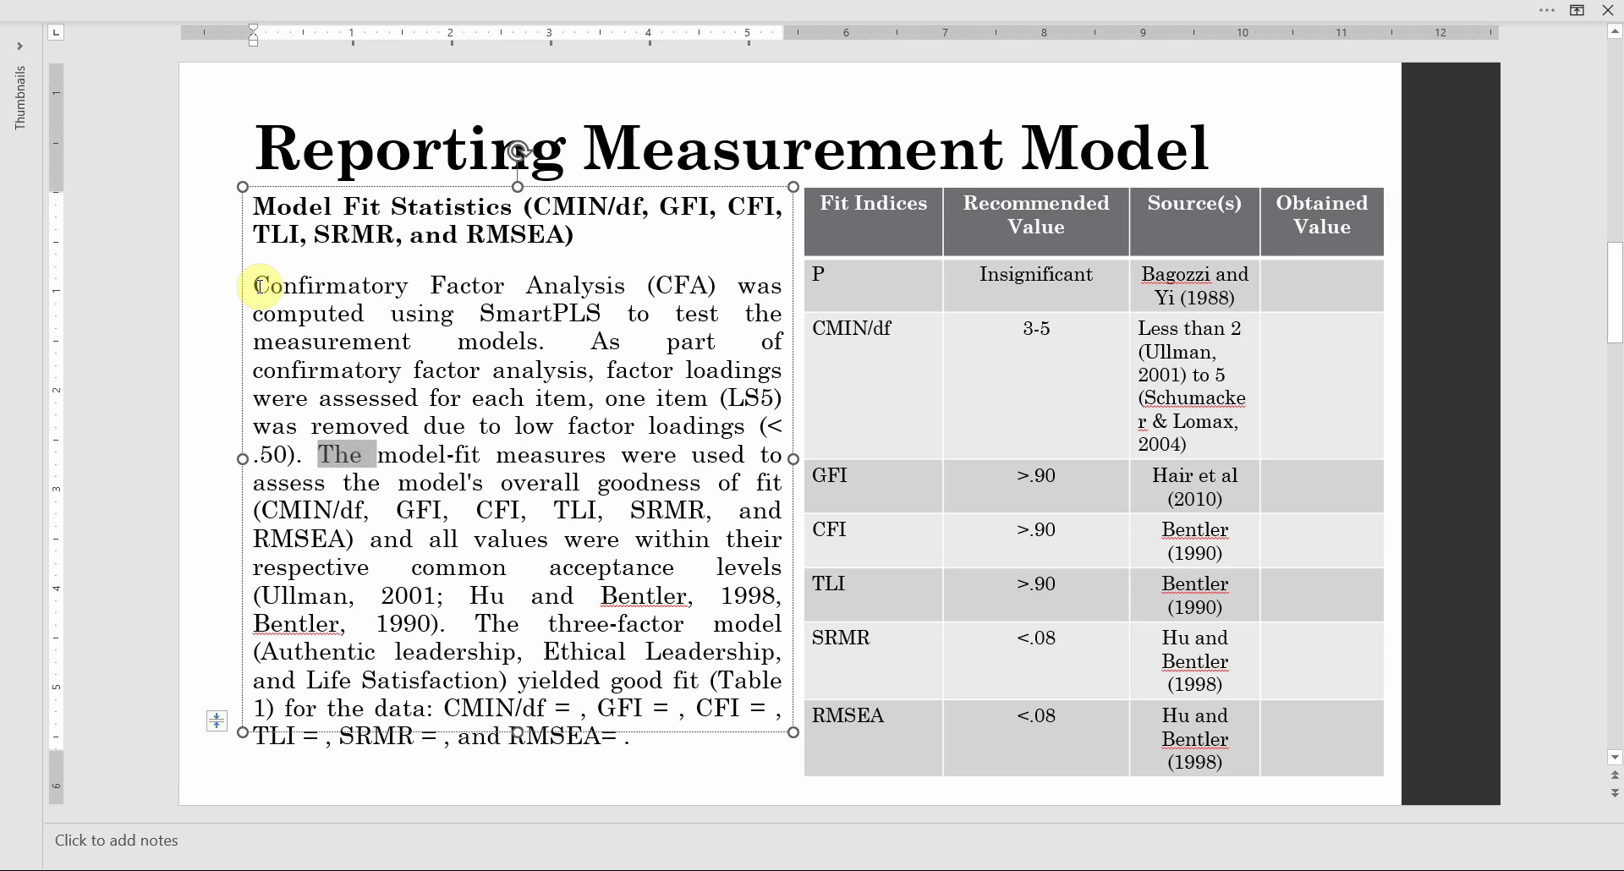
key(shift+Right)
key(shift+Right)
key(shift+Right)
key(shift+Right)
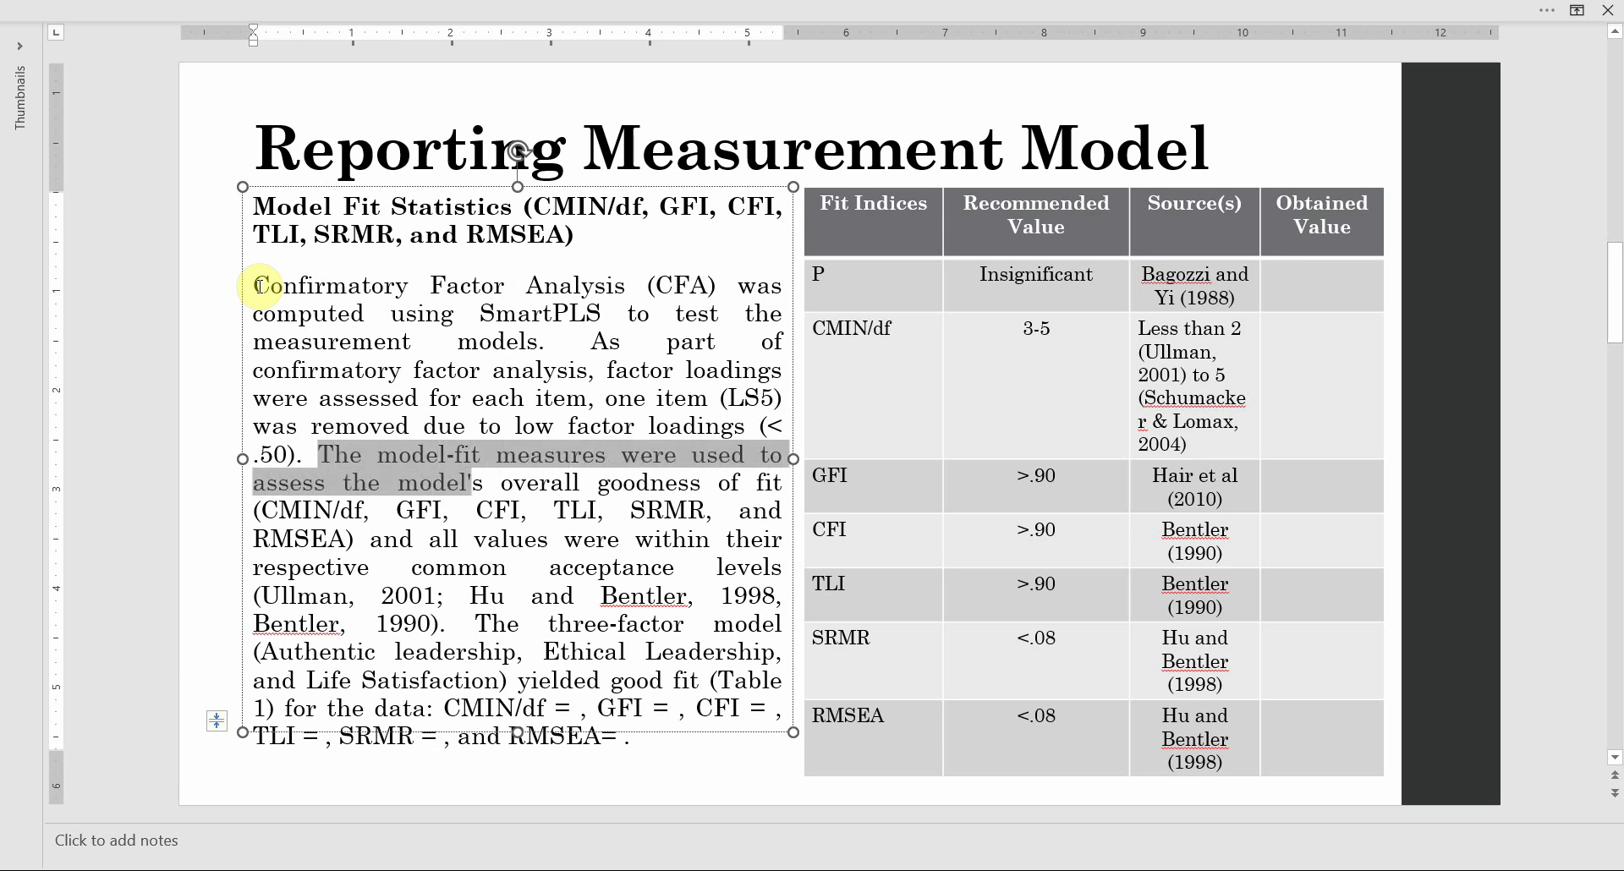
key(shift+Right)
key(shift+Right)
key(shift+Right)
key(shift+Right)
key(shift+Right)
key(shift+Right)
key(shift+Right)
key(shift+Right)
key(shift+Right)
key(shift+Right)
key(shift+Right)
key(shift+Right)
key(shift+Right)
key(shift+Right)
key(shift+Right)
key(shift+Right)
key(shift+Right)
key(shift+Right)
key(shift+Right)
key(shift+Right)
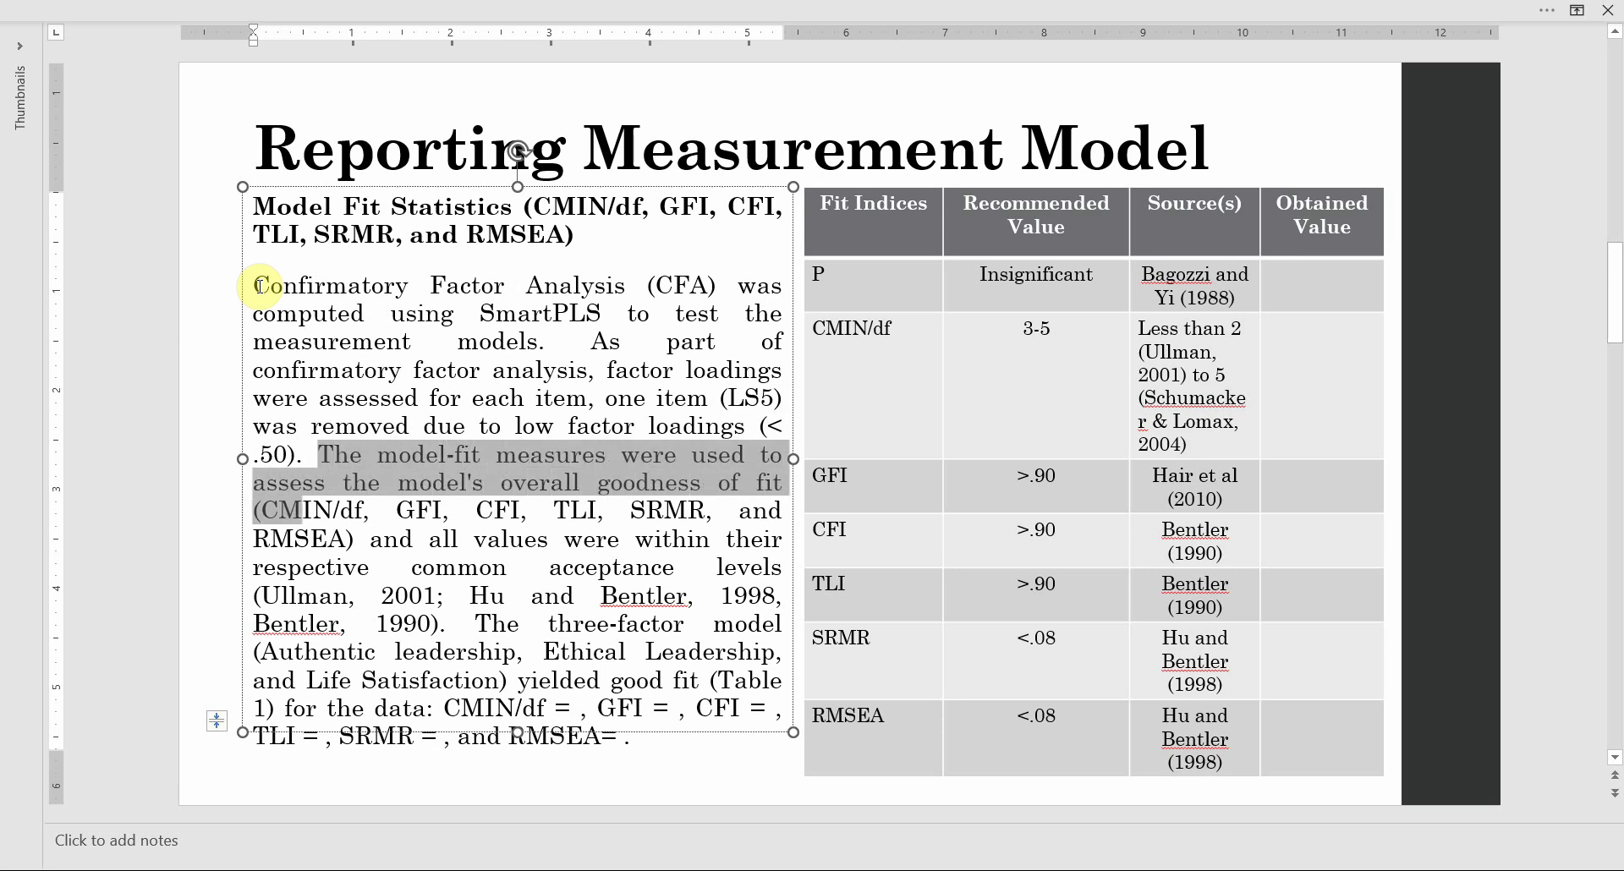
key(shift+Right)
key(shift+Right)
key(shift+Right)
key(shift+Right)
key(shift+Right)
key(shift+Right)
key(shift+Right)
key(shift+Right)
key(shift+Right)
key(shift+Right)
key(shift+Right)
key(shift+Right)
key(shift+Right)
key(shift+Right)
key(shift+Right)
key(shift+Right)
key(shift+Right)
key(shift+Right)
key(shift+Right)
key(shift+Right)
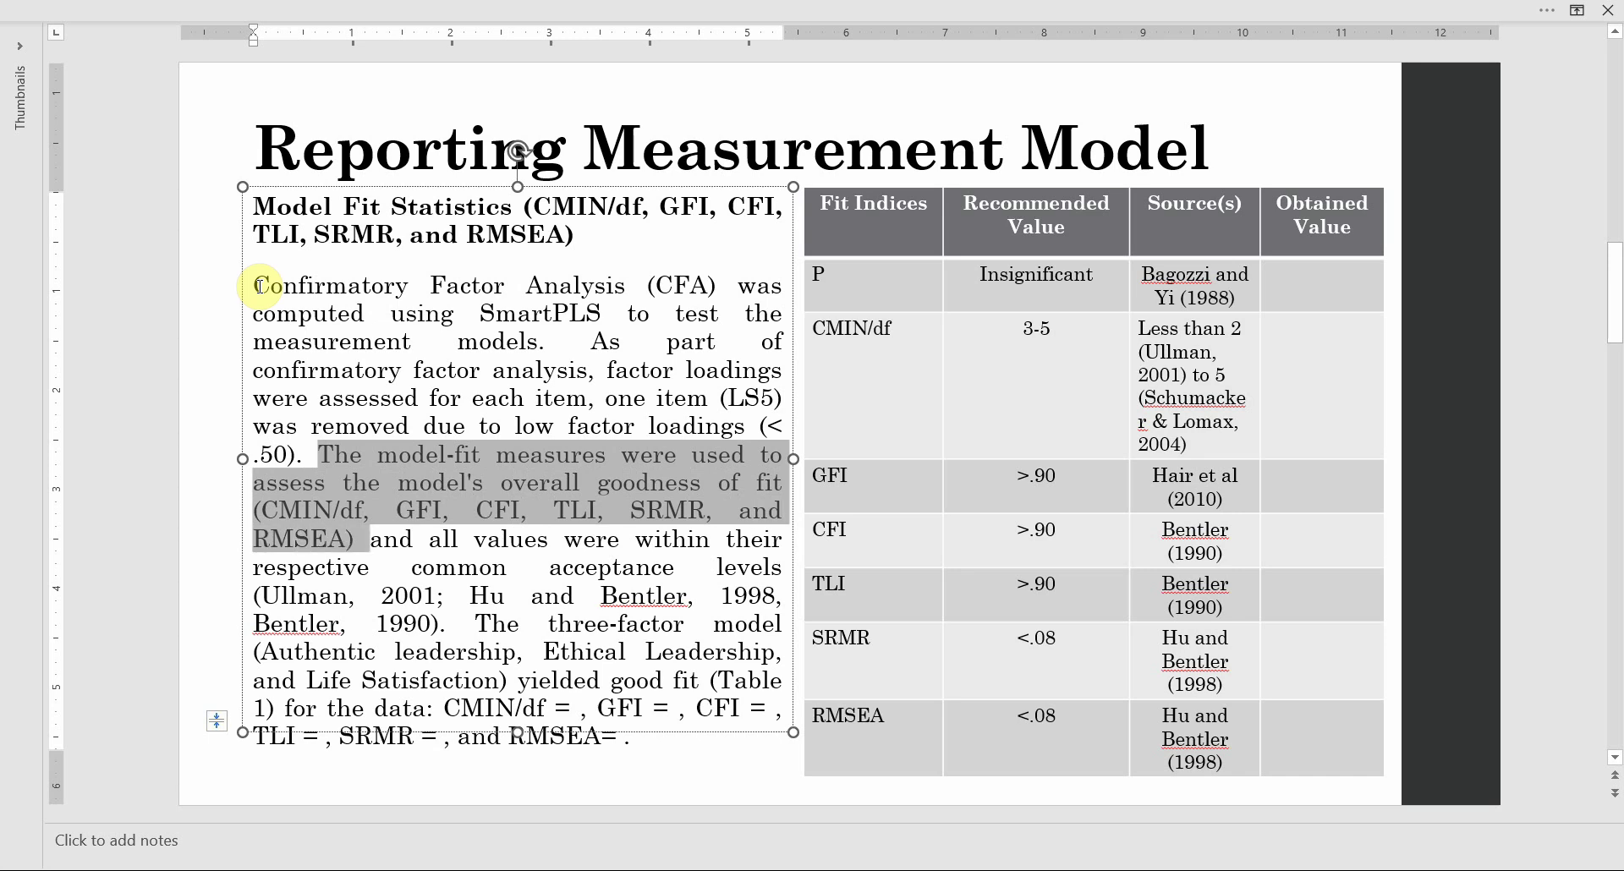
key(shift+Right)
key(shift+Right)
key(shift+Right)
key(shift+Right)
key(shift+Right)
key(shift+Right)
key(shift+Right)
key(shift+Right)
key(shift+Right)
key(shift+Right)
key(shift+Right)
key(shift+Right)
key(shift+Right)
key(shift+Right)
key(shift+Right)
key(shift+Right)
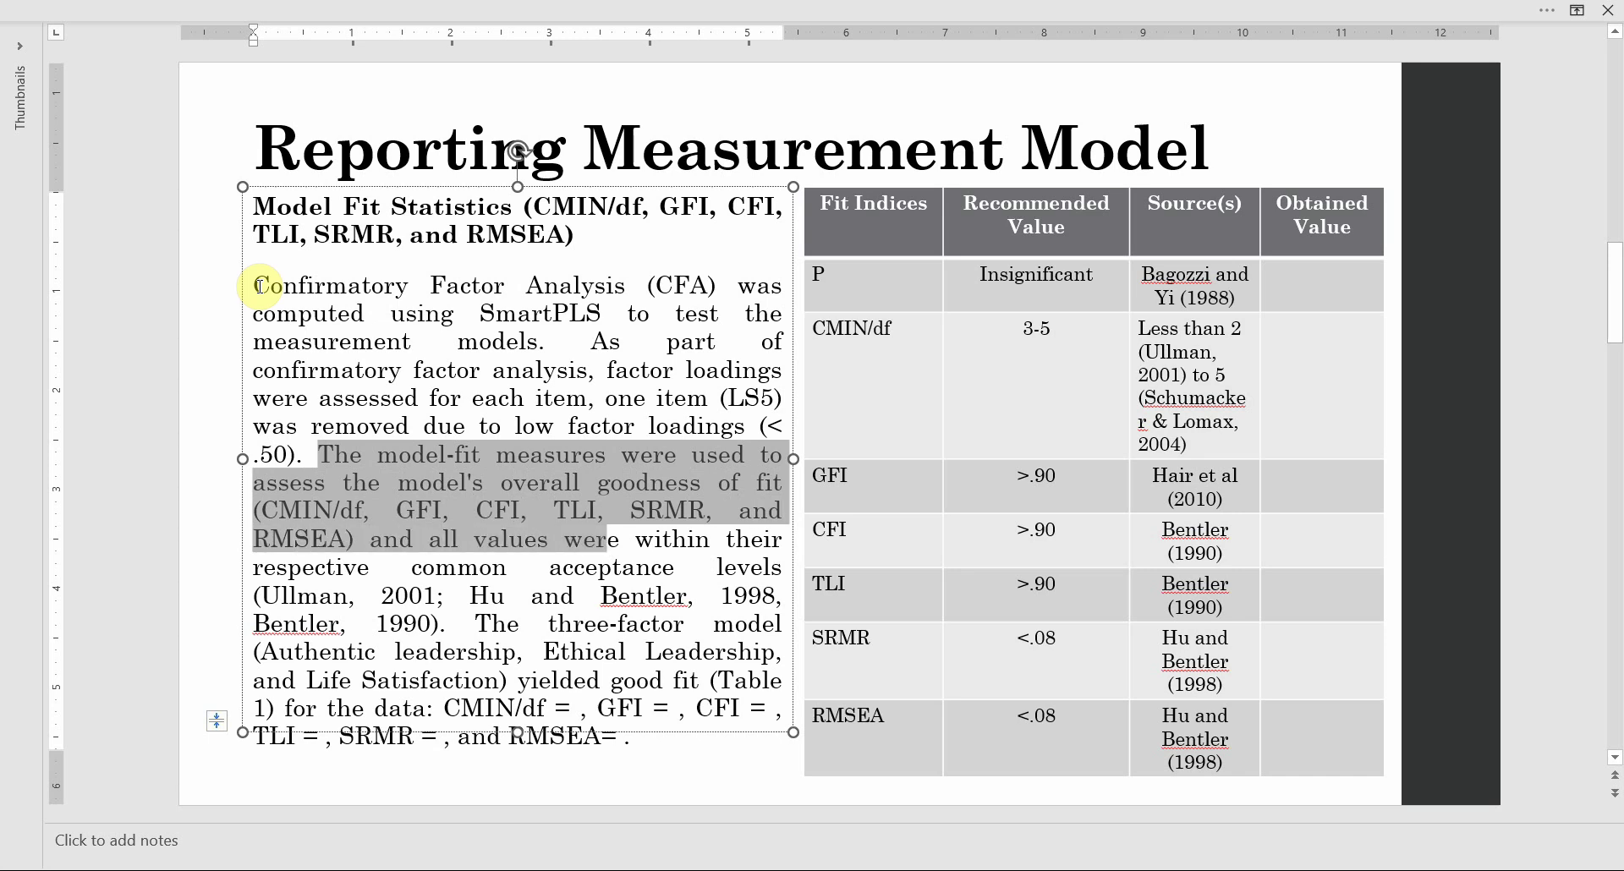
key(shift+Right)
key(shift+Right)
key(shift+Right)
key(shift+Right)
key(shift+Right)
key(shift+Right)
key(shift+Right)
key(shift+Right)
key(shift+Right)
key(shift+Right)
key(shift+Right)
key(shift+Right)
key(shift+Right)
key(shift+Right)
key(shift+Right)
key(shift+Right)
key(shift+Right)
key(shift+Right)
key(shift+Right)
key(shift+Right)
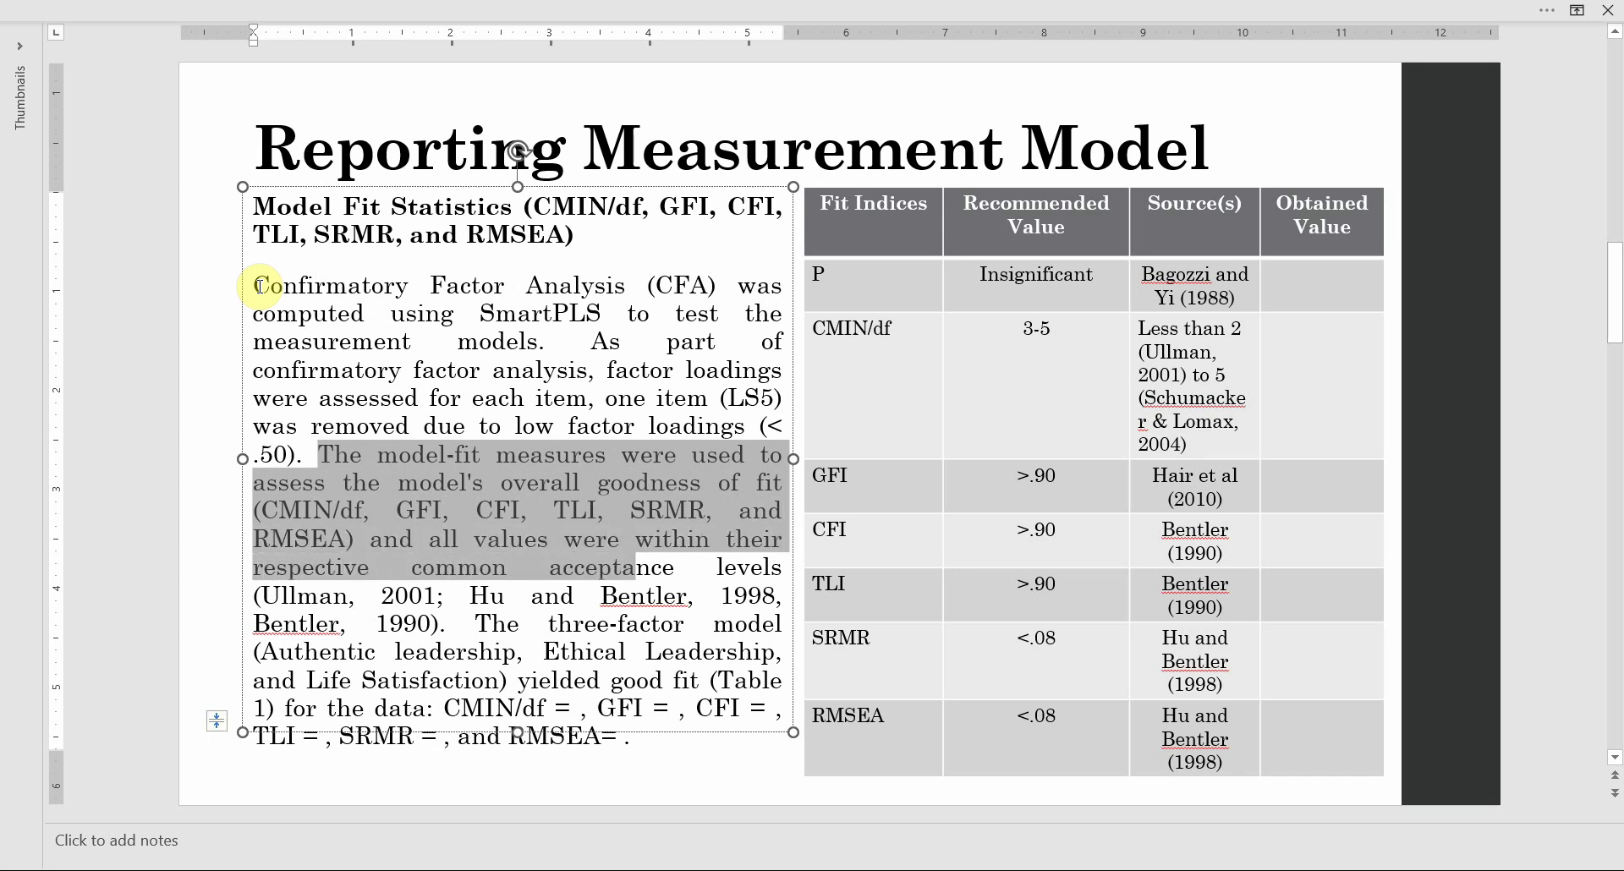
Read the rest of the acceptance levels sentence with its citations, up to the start of the three-factor model sentence
key(shift+Right)
key(shift+Right)
key(shift+Right)
key(shift+Right)
key(shift+Right)
key(shift+Right)
key(shift+Right)
key(shift+Right)
key(shift+Right)
key(shift+Right)
key(shift+Right)
key(shift+Right)
key(shift+Right)
key(shift+Right)
key(shift+Right)
key(shift+Right)
key(shift+Right)
key(shift+Right)
key(shift+Right)
key(shift+Right)
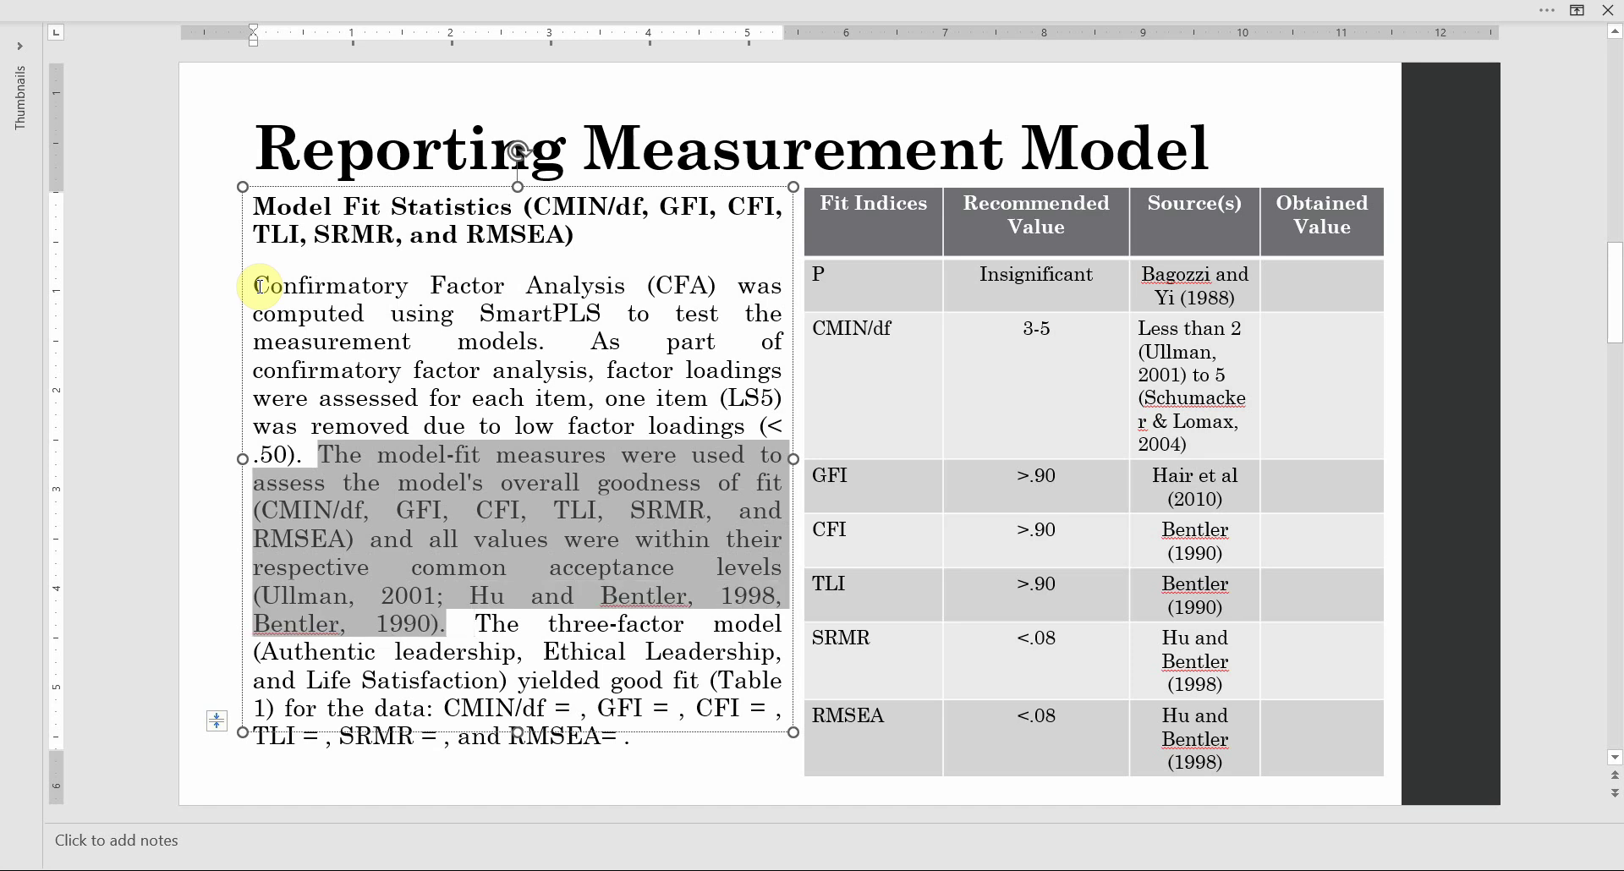
key(shift+Right)
key(shift+Right)
key(shift+Right)
key(shift+Right)
key(shift+Right)
key(shift+Right)
key(shift+Right)
key(shift+Right)
key(shift+Right)
key(shift+Right)
key(shift+Right)
key(shift+Right)
key(shift+Right)
key(shift+Right)
key(shift+Right)
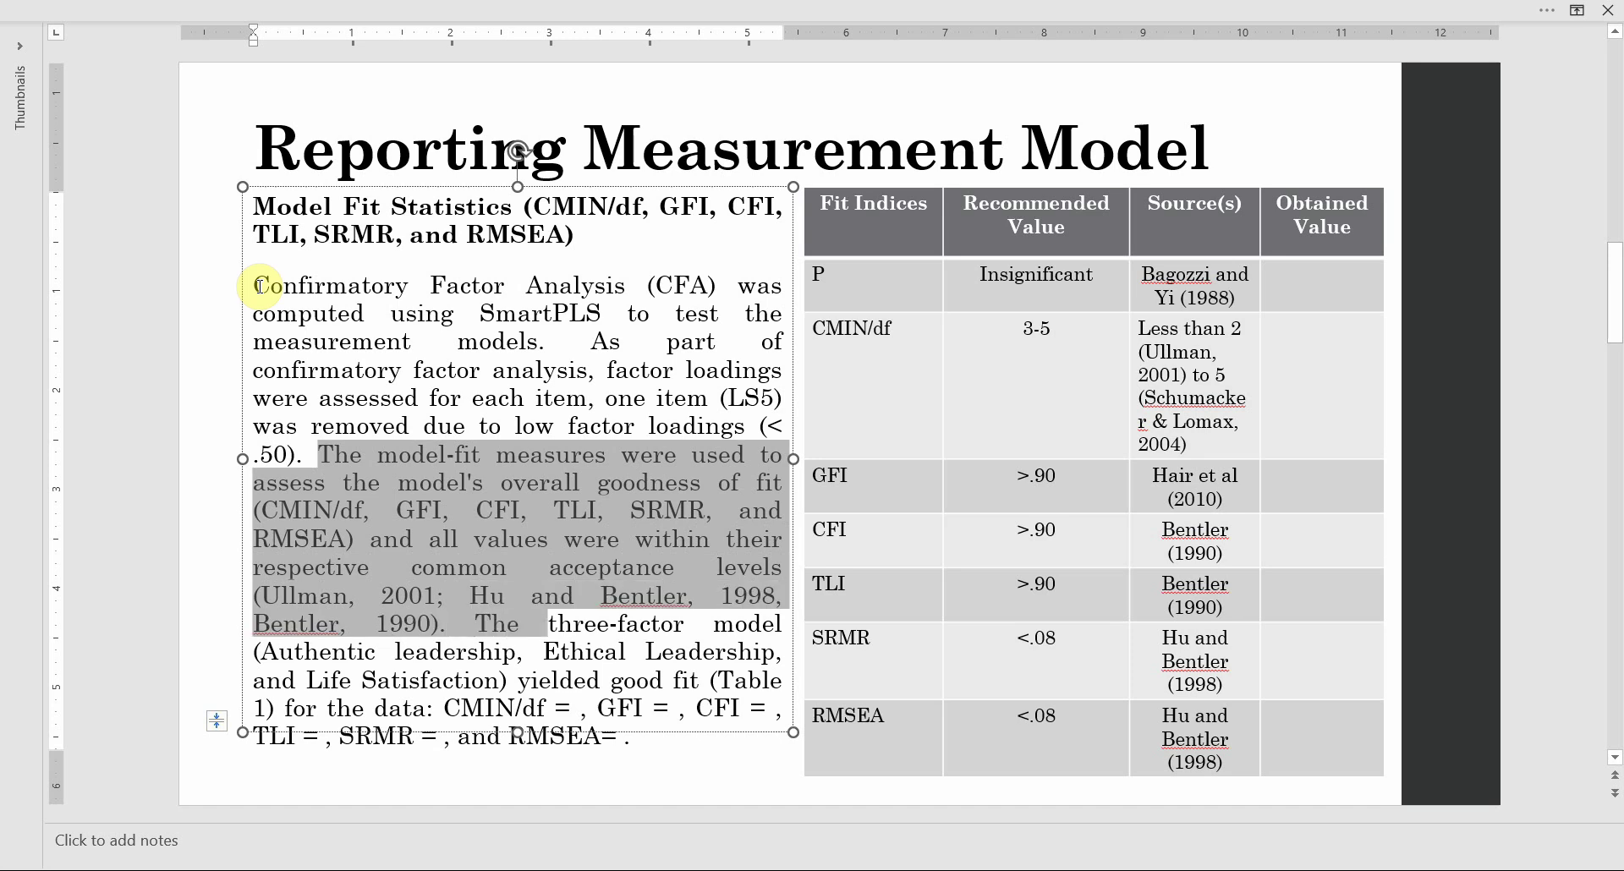
Switch to SmartPLS and view the graphical output of the CB-SEM results to identify the model's constructs
click(349, 471)
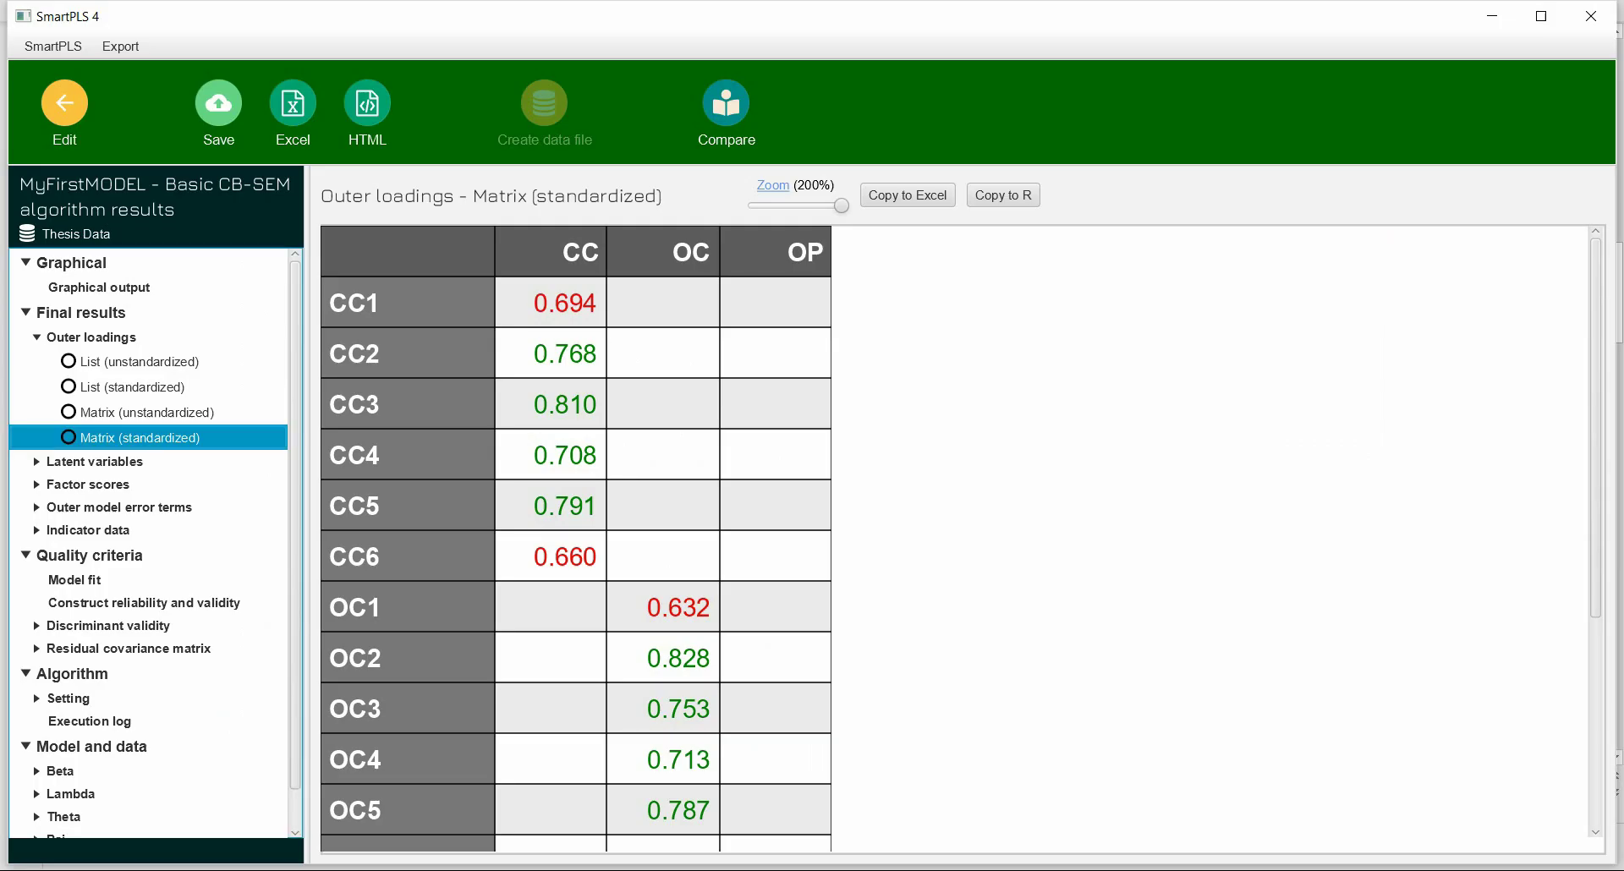
click(115, 289)
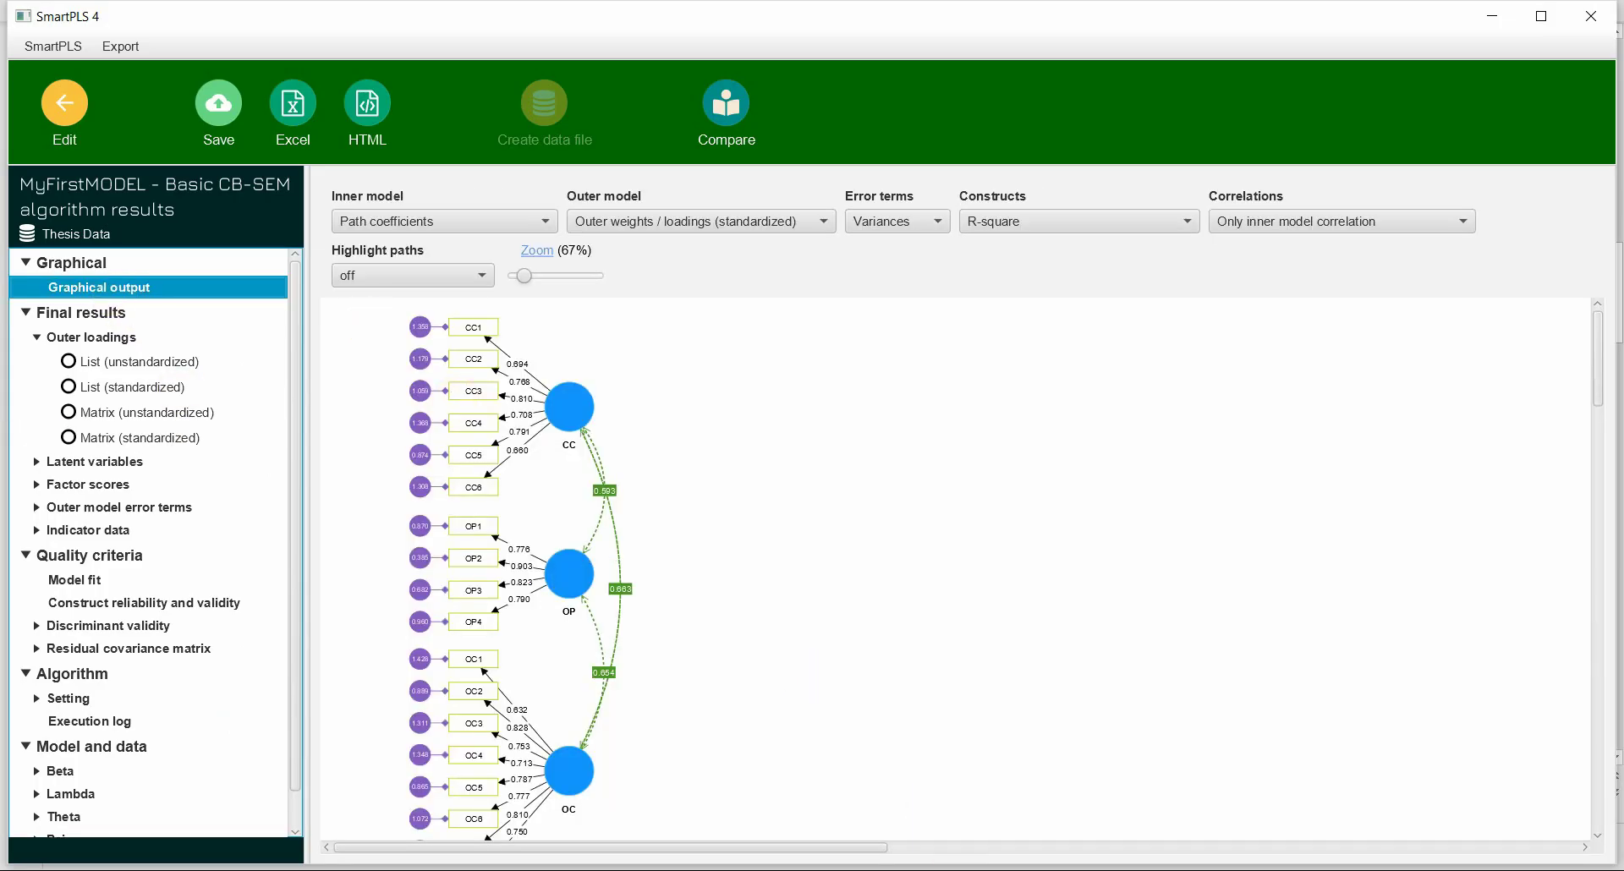
click(689, 864)
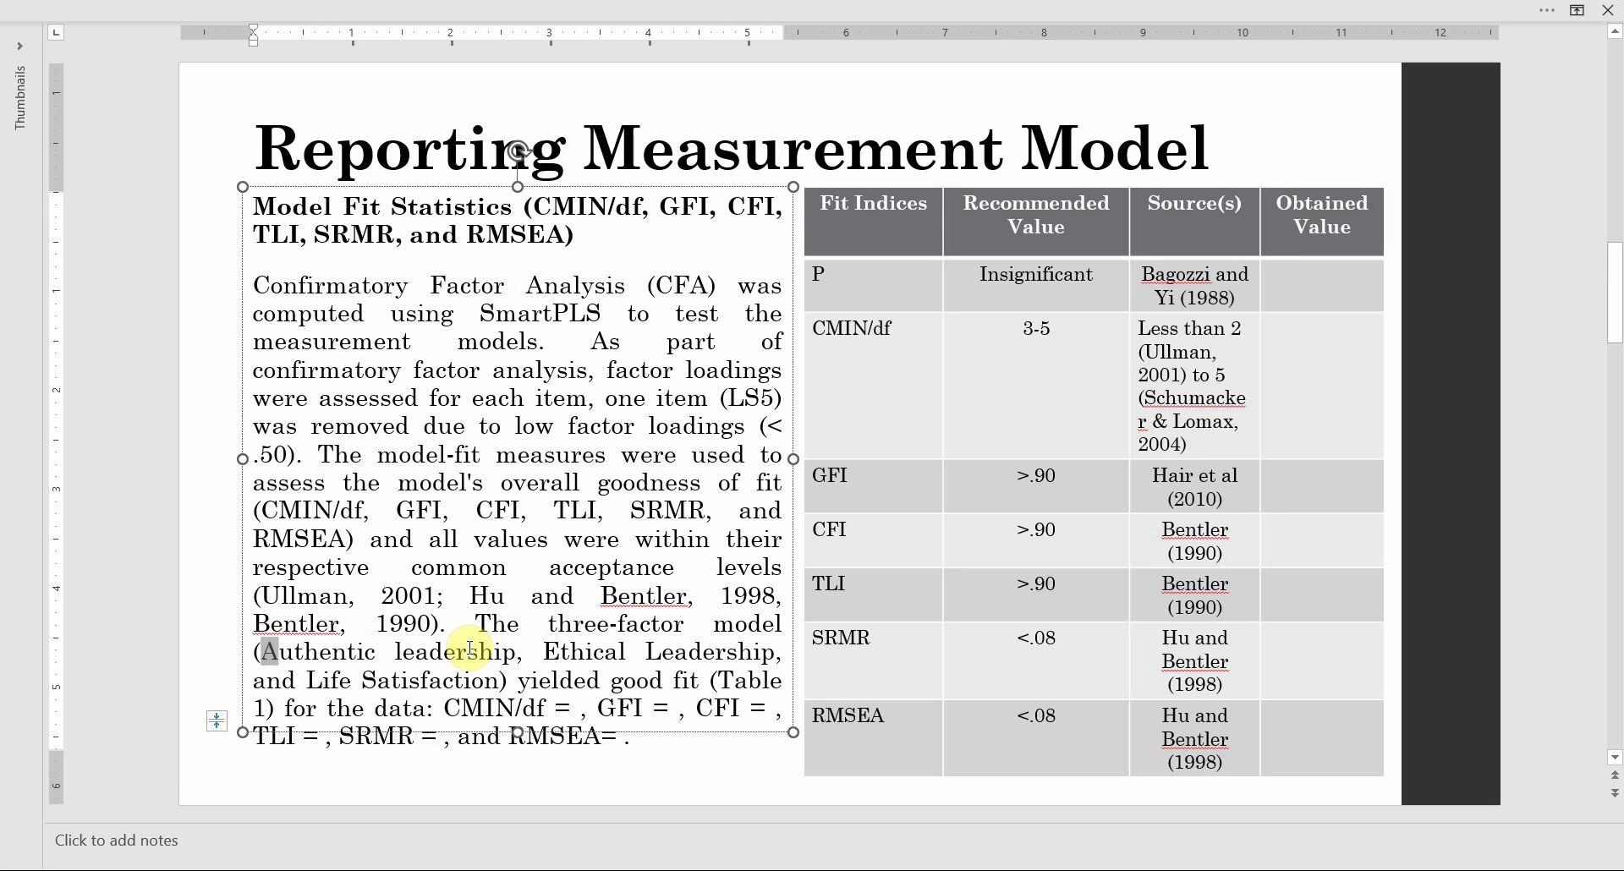
Back on the PowerPoint slide, replace Authentic leadership with CC in the three-factor model sentence, checking the construct name in the SmartPLS diagram
key(shift+Right)
key(shift+Right)
key(shift+Right)
key(shift+Right)
key(shift+Right)
key(shift+Right)
key(shift+Right)
key(shift+Right)
key(shift+Right)
key(shift+Right)
key(shift+Right)
key(shift+Right)
key(shift+Right)
key(shift+Right)
key(shift+Right)
key(shift+Right)
key(shift+Right)
key(shift+Right)
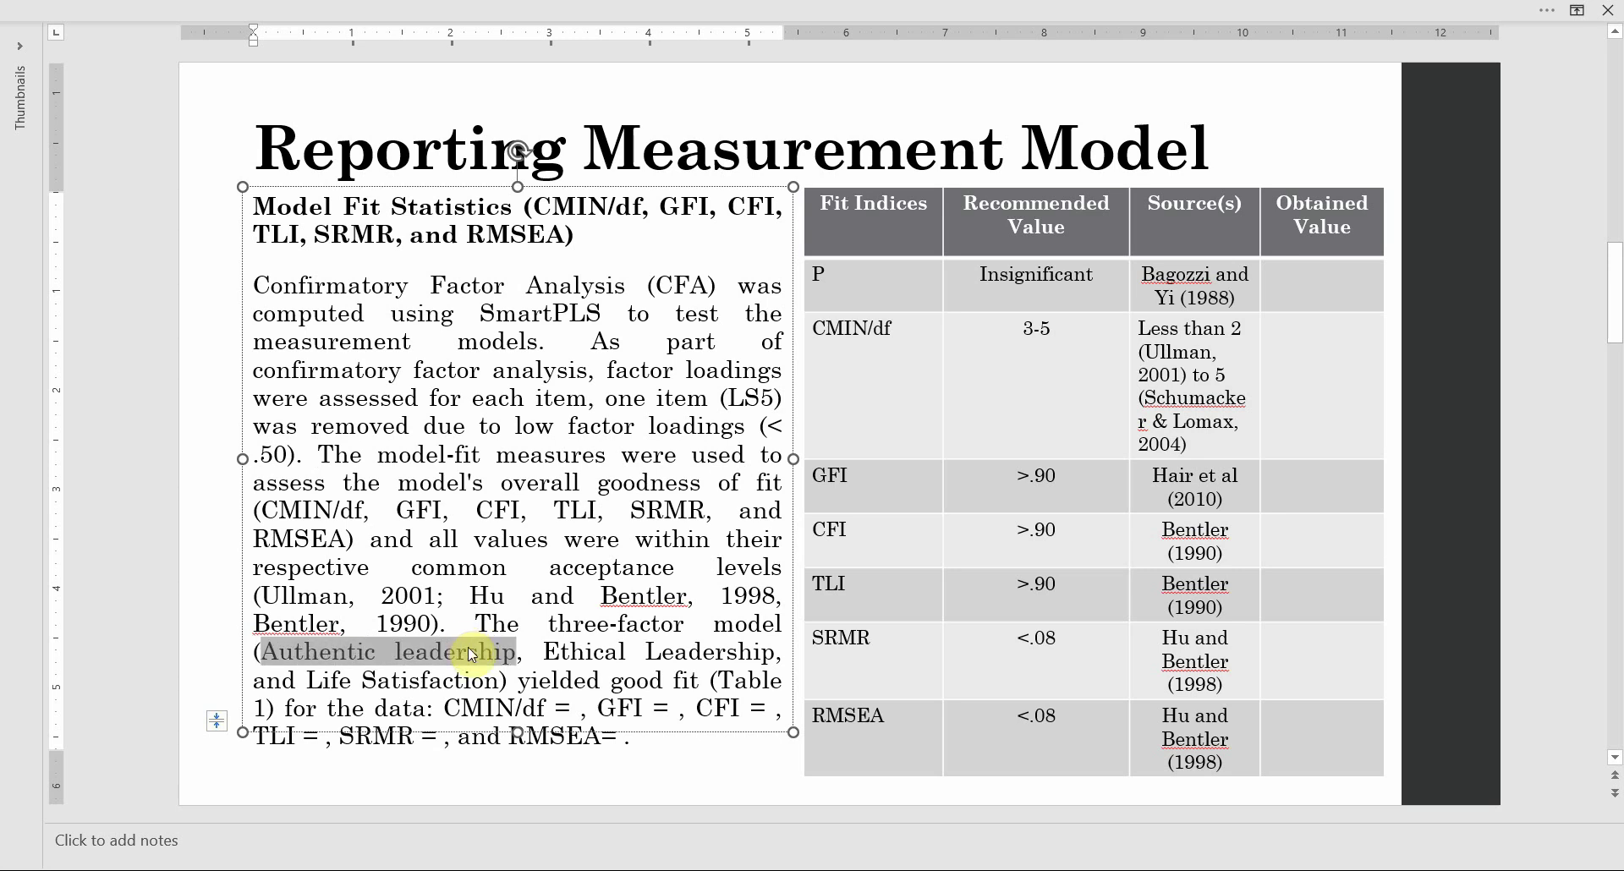
click(725, 864)
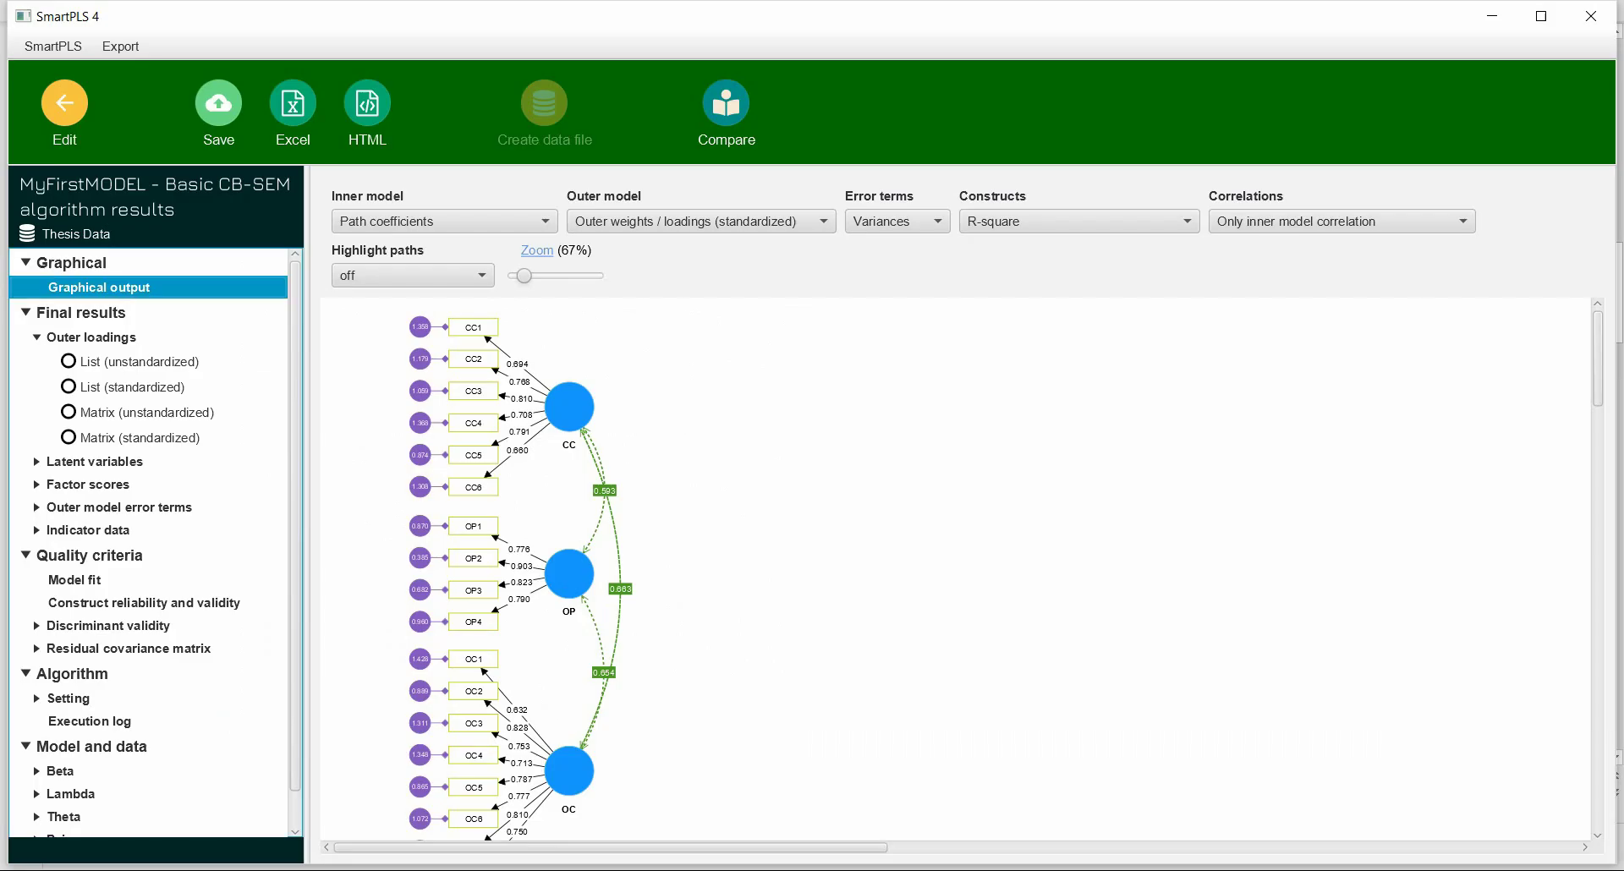
key(alt+Tab)
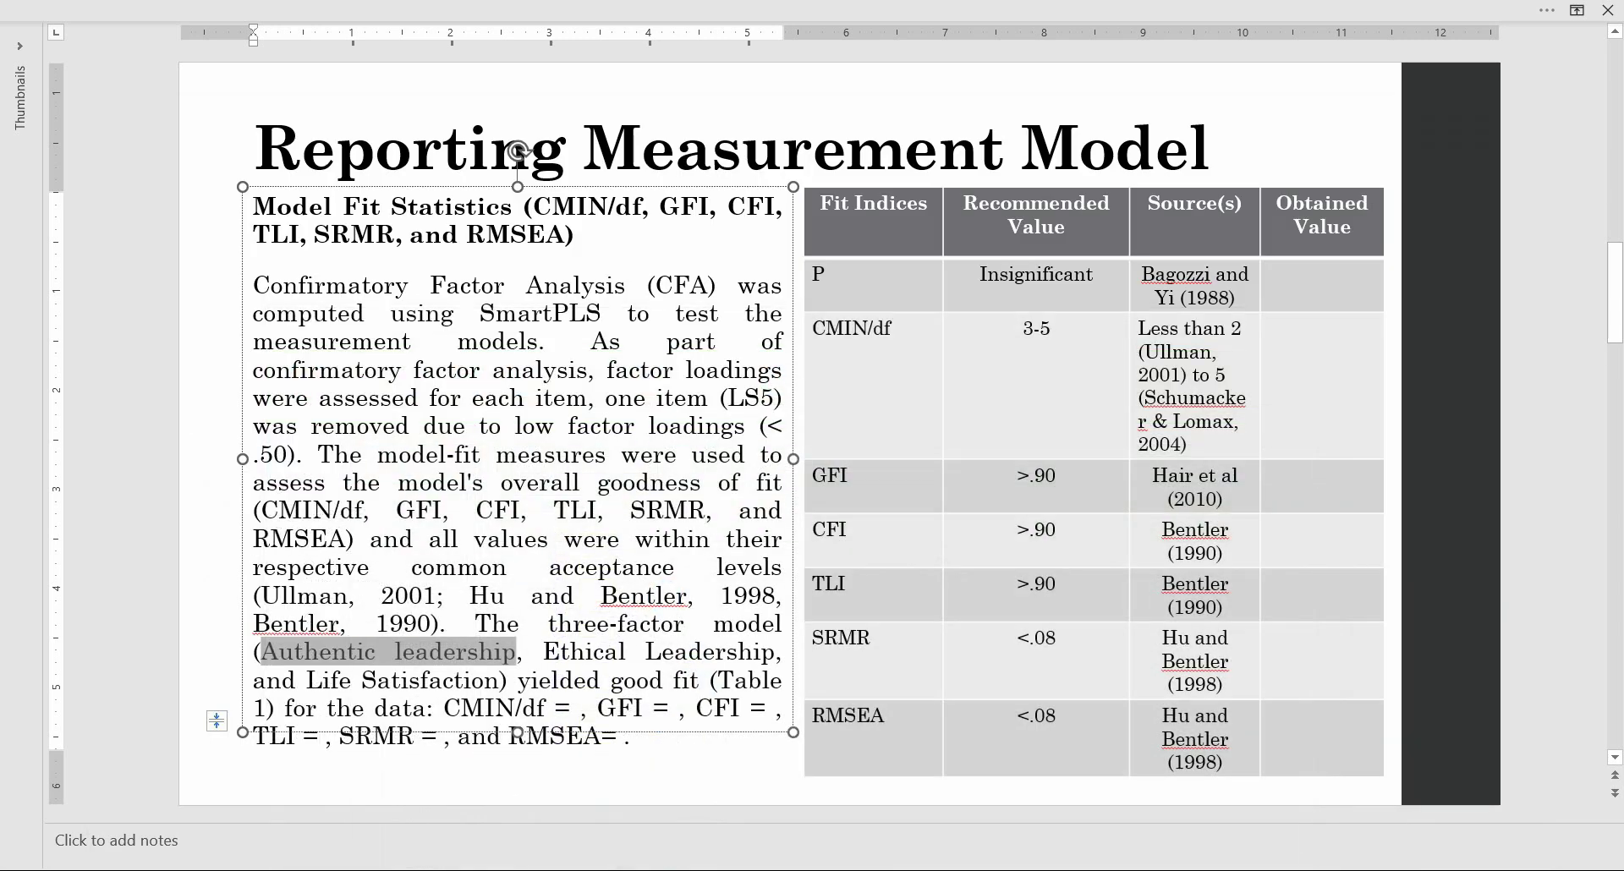
text(CC, ,)
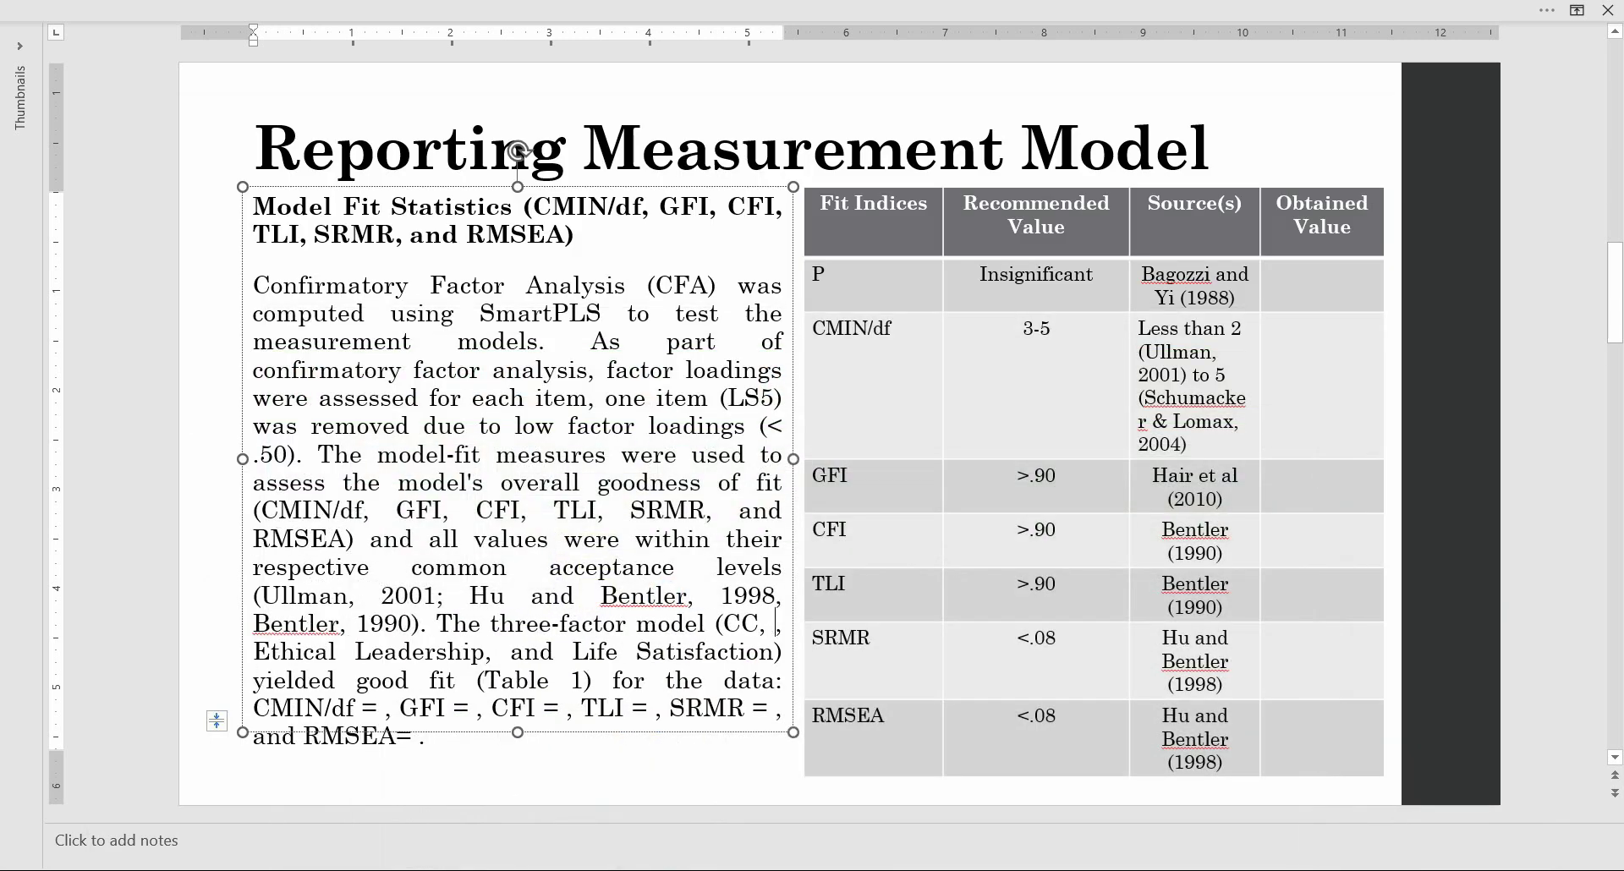
Add OP and OC after CC in the factor list and remove Ethical Leadership and Life Satisfaction, checking the names against the SmartPLS diagram
key(alt+Tab)
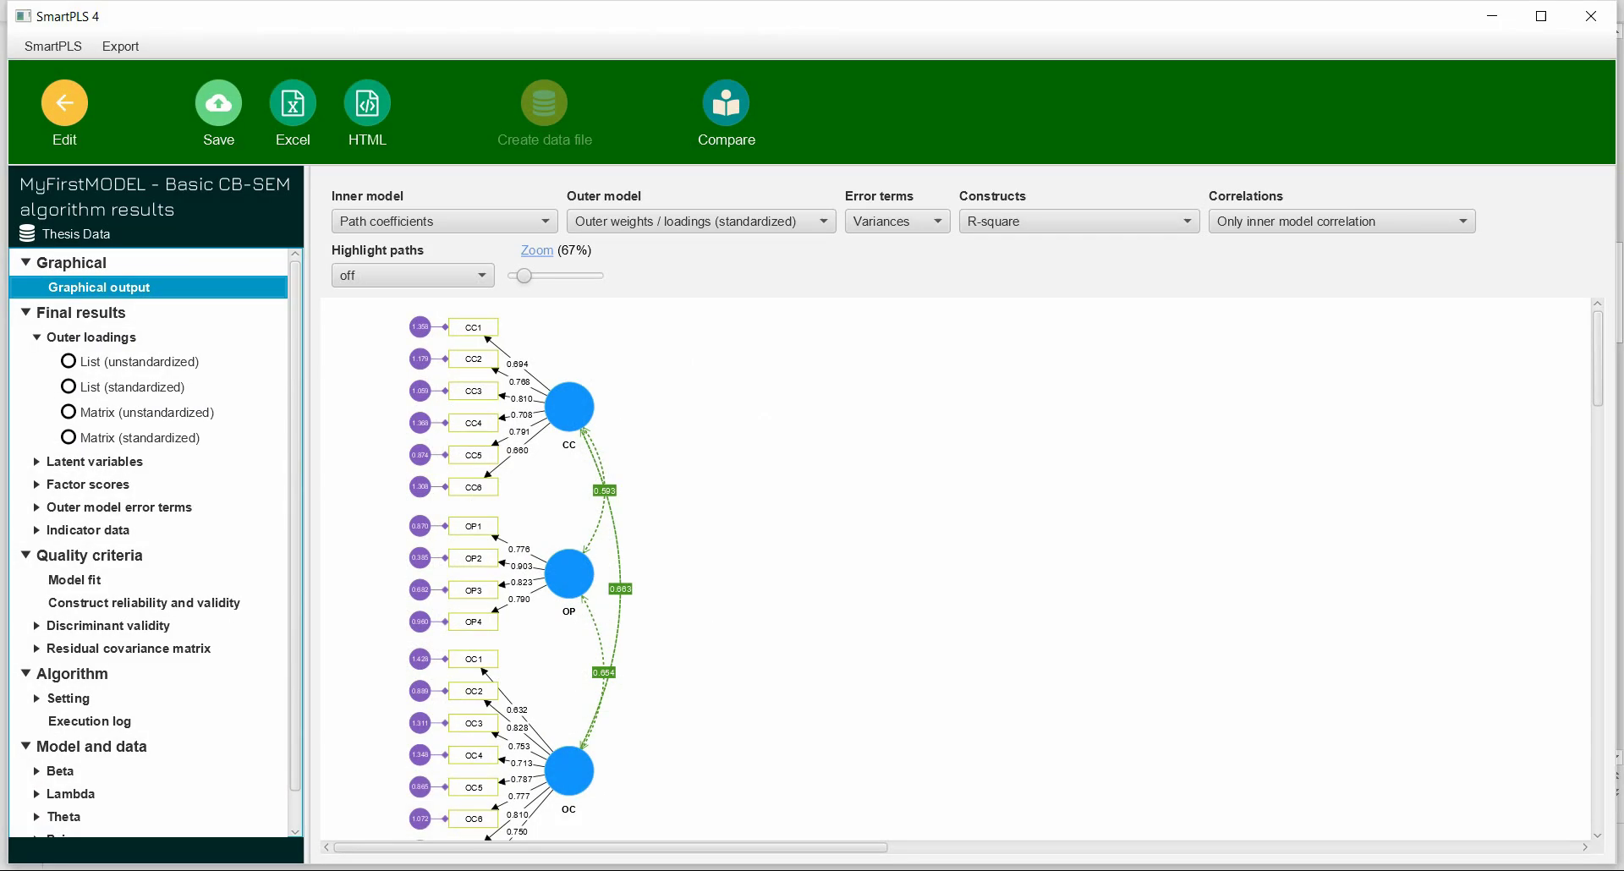
key(alt+Tab)
text(OP, )
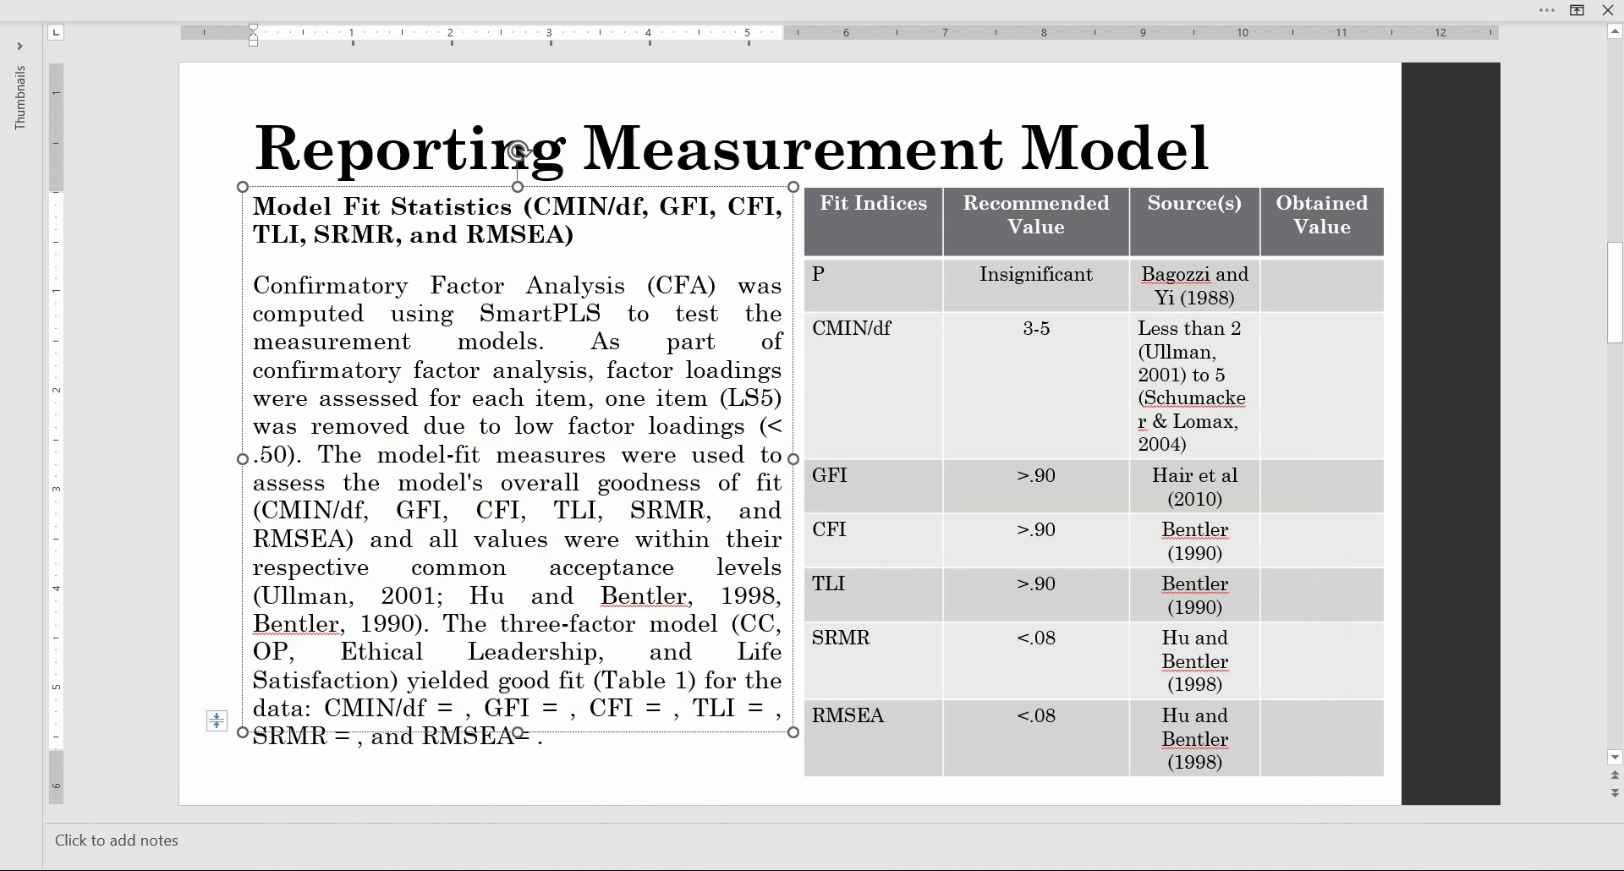
text(POC)
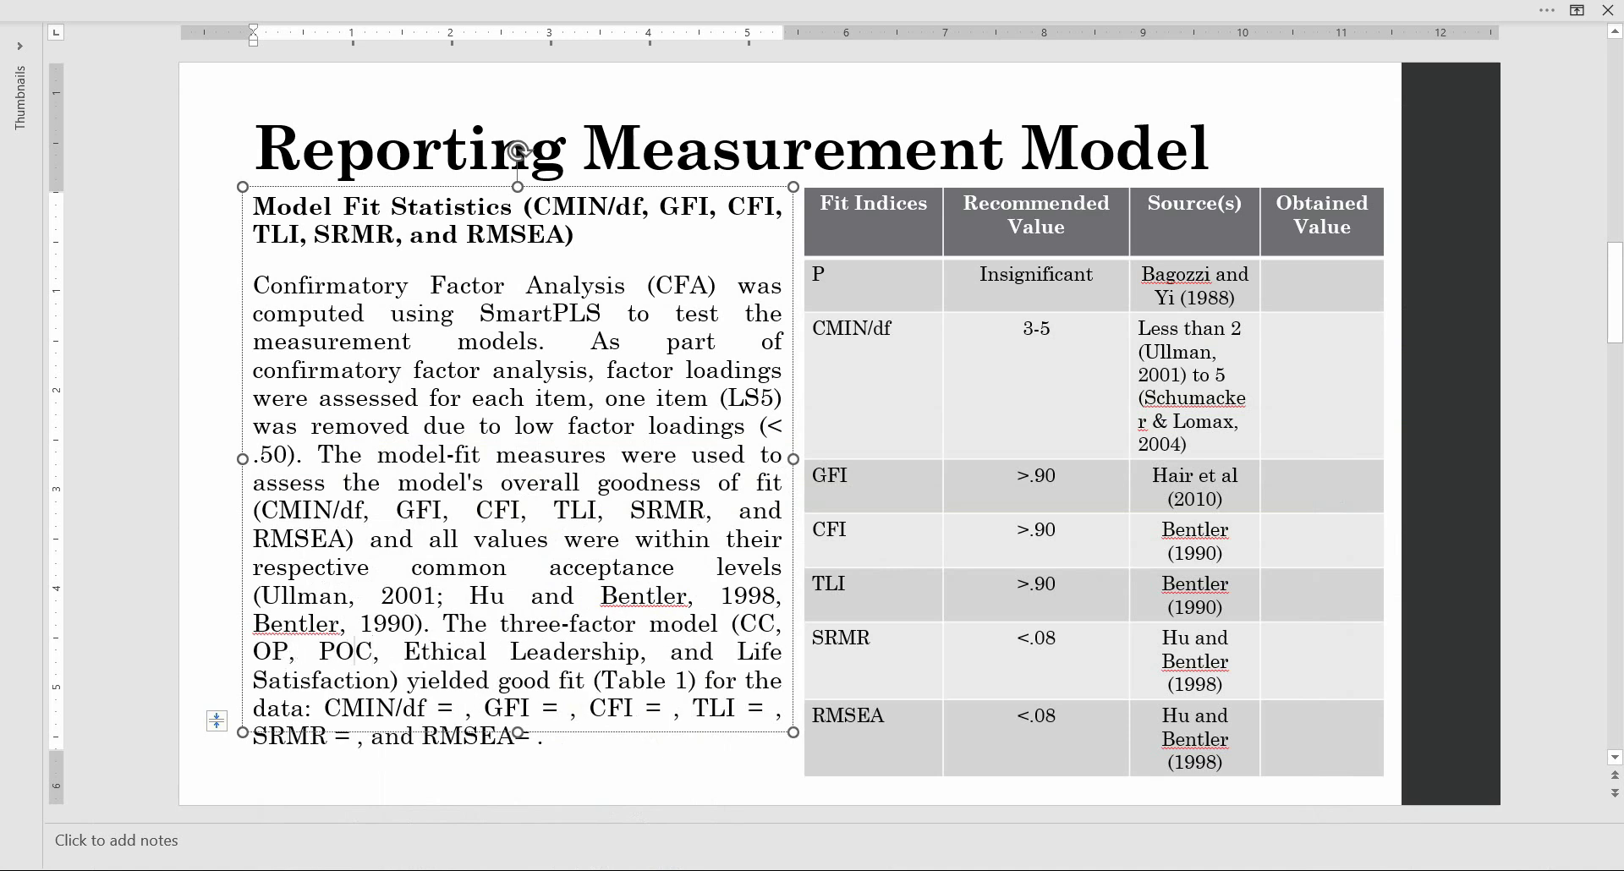
key(BackSpace)
key(shift+Down)
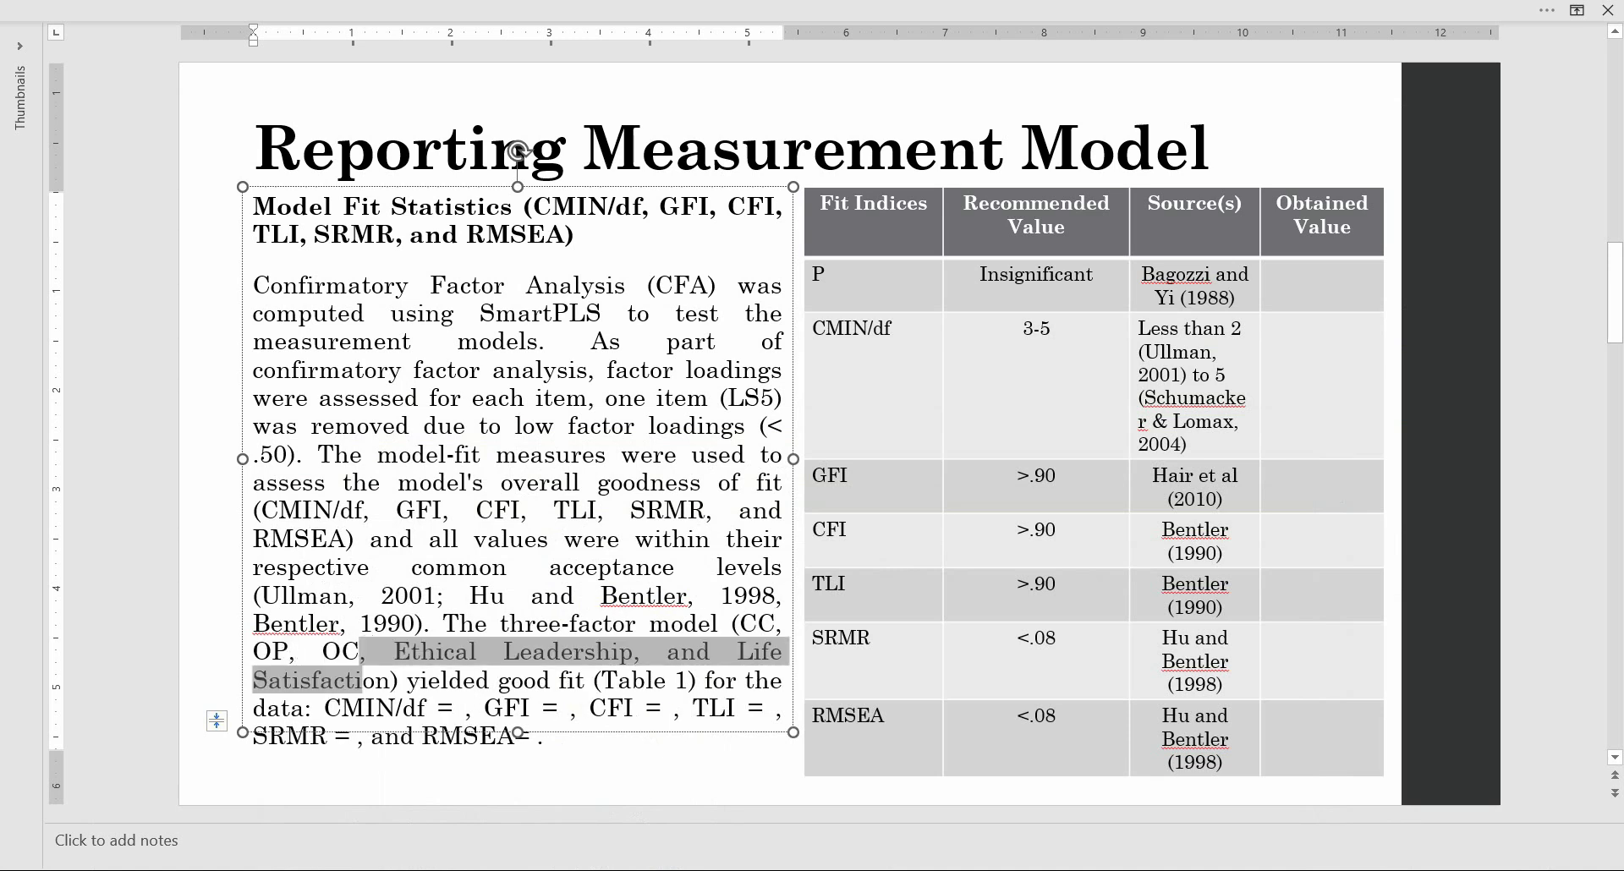
key(BackSpace)
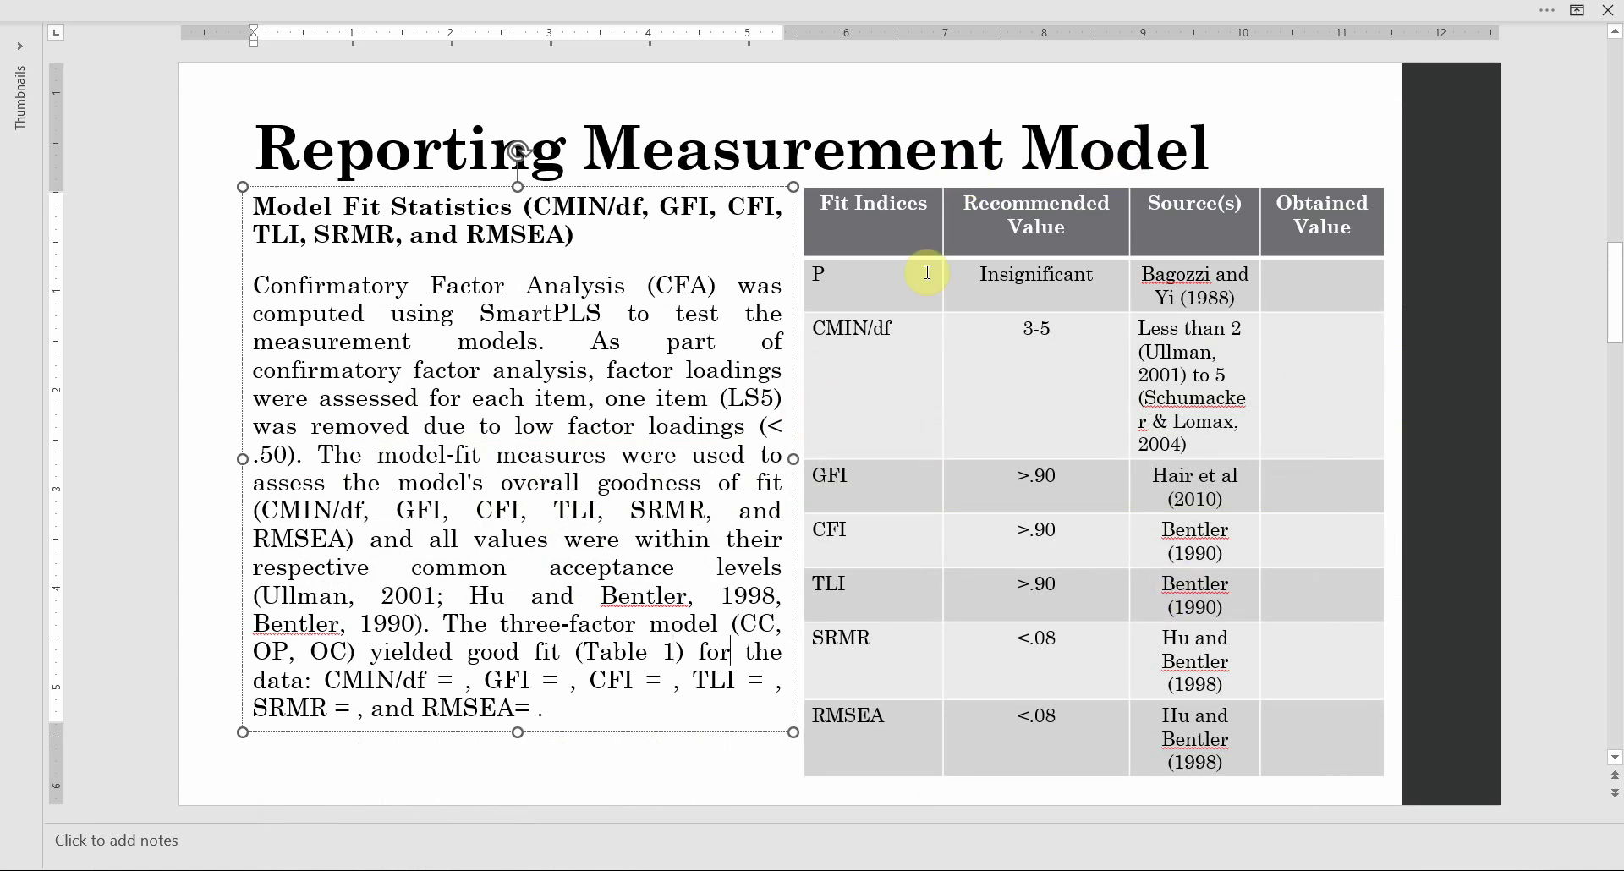
Review the Source(s) column of the fit indices table and open the 2018 USR scale development PDF in Acrobat Reader
drag(1227, 287, 1224, 716)
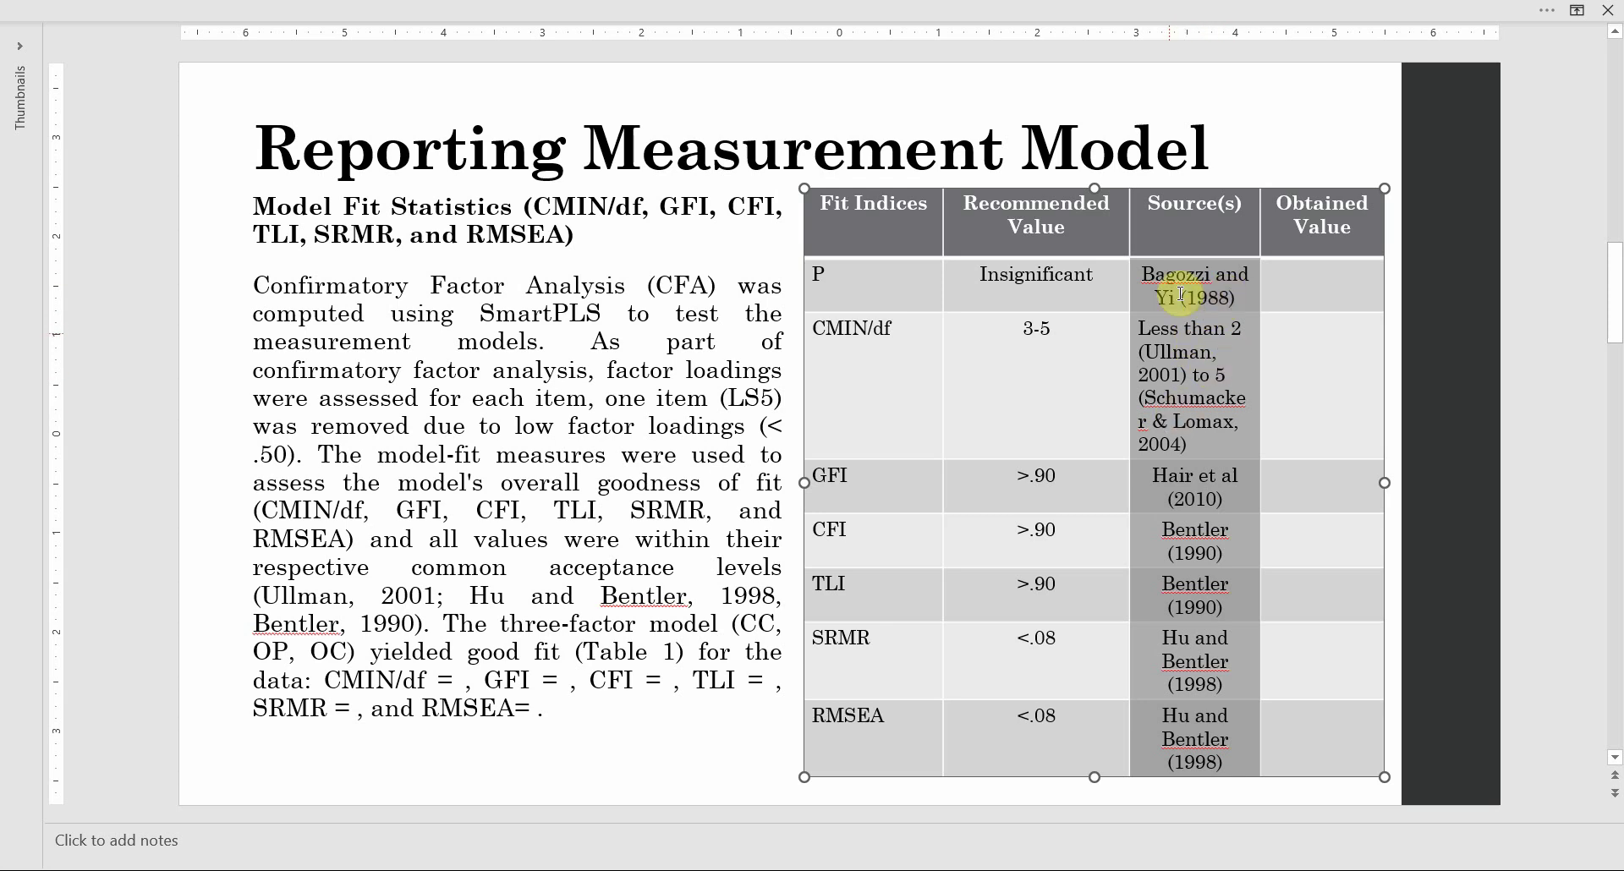
click(1172, 351)
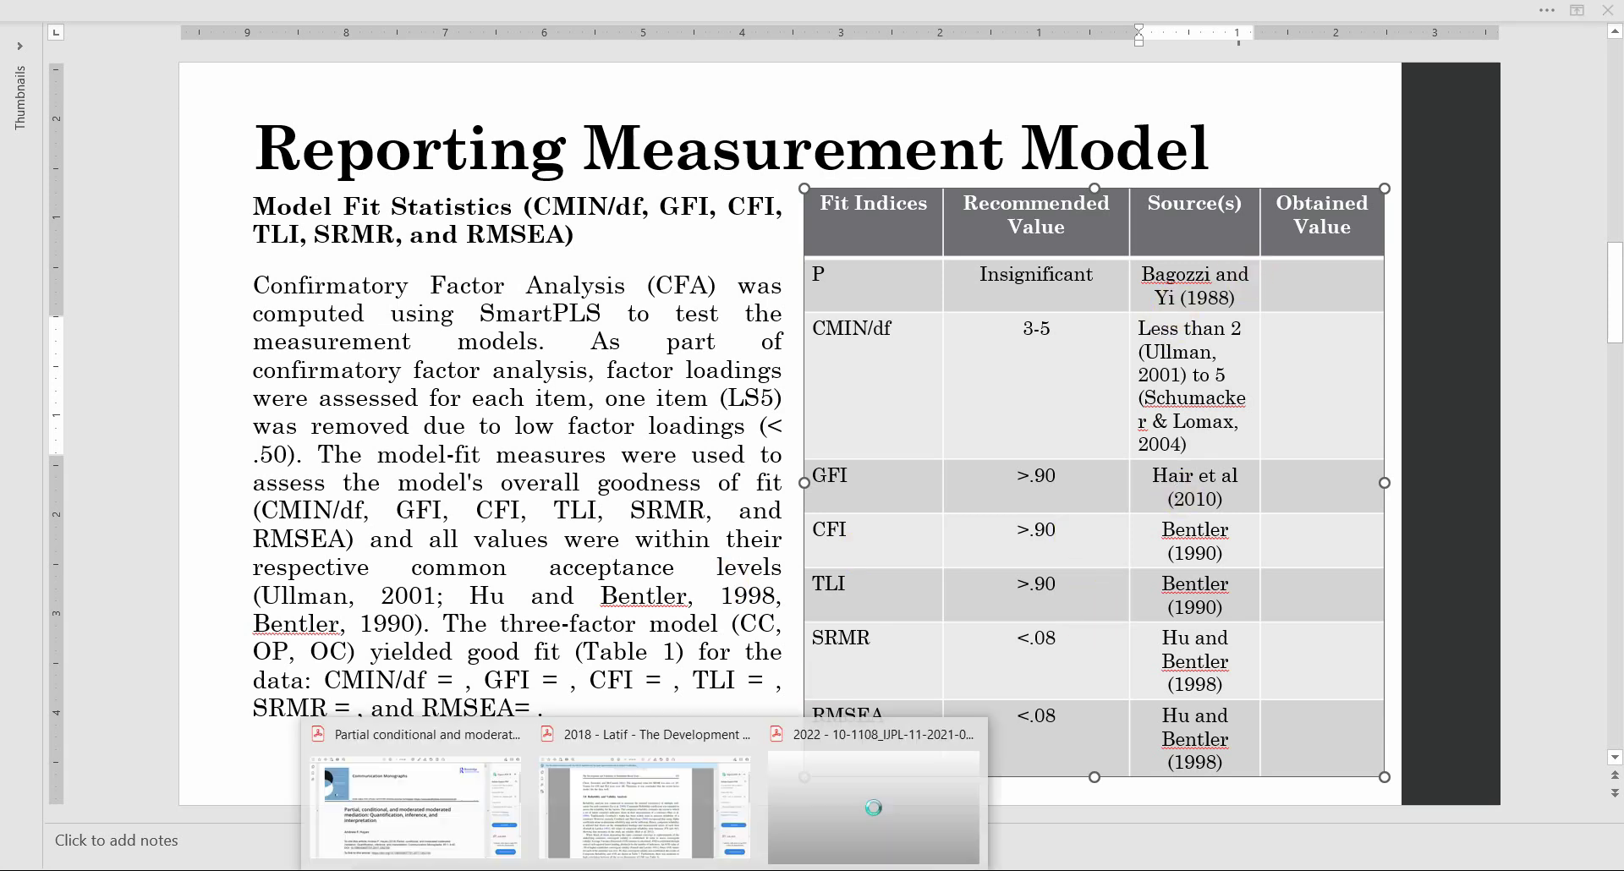
mouse_move(477, 794)
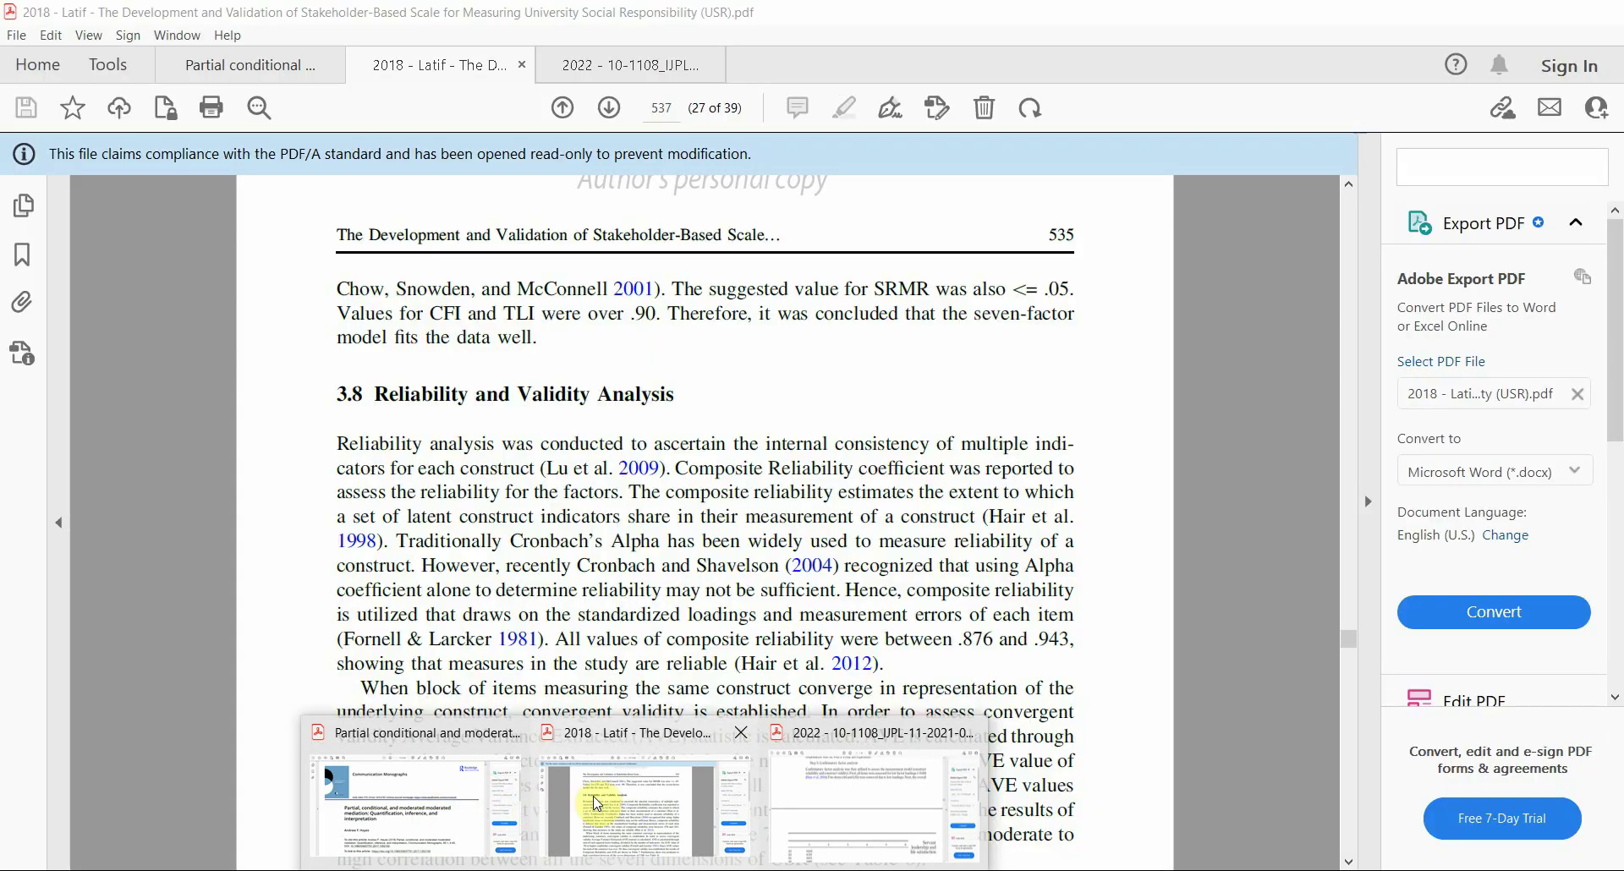
click(642, 799)
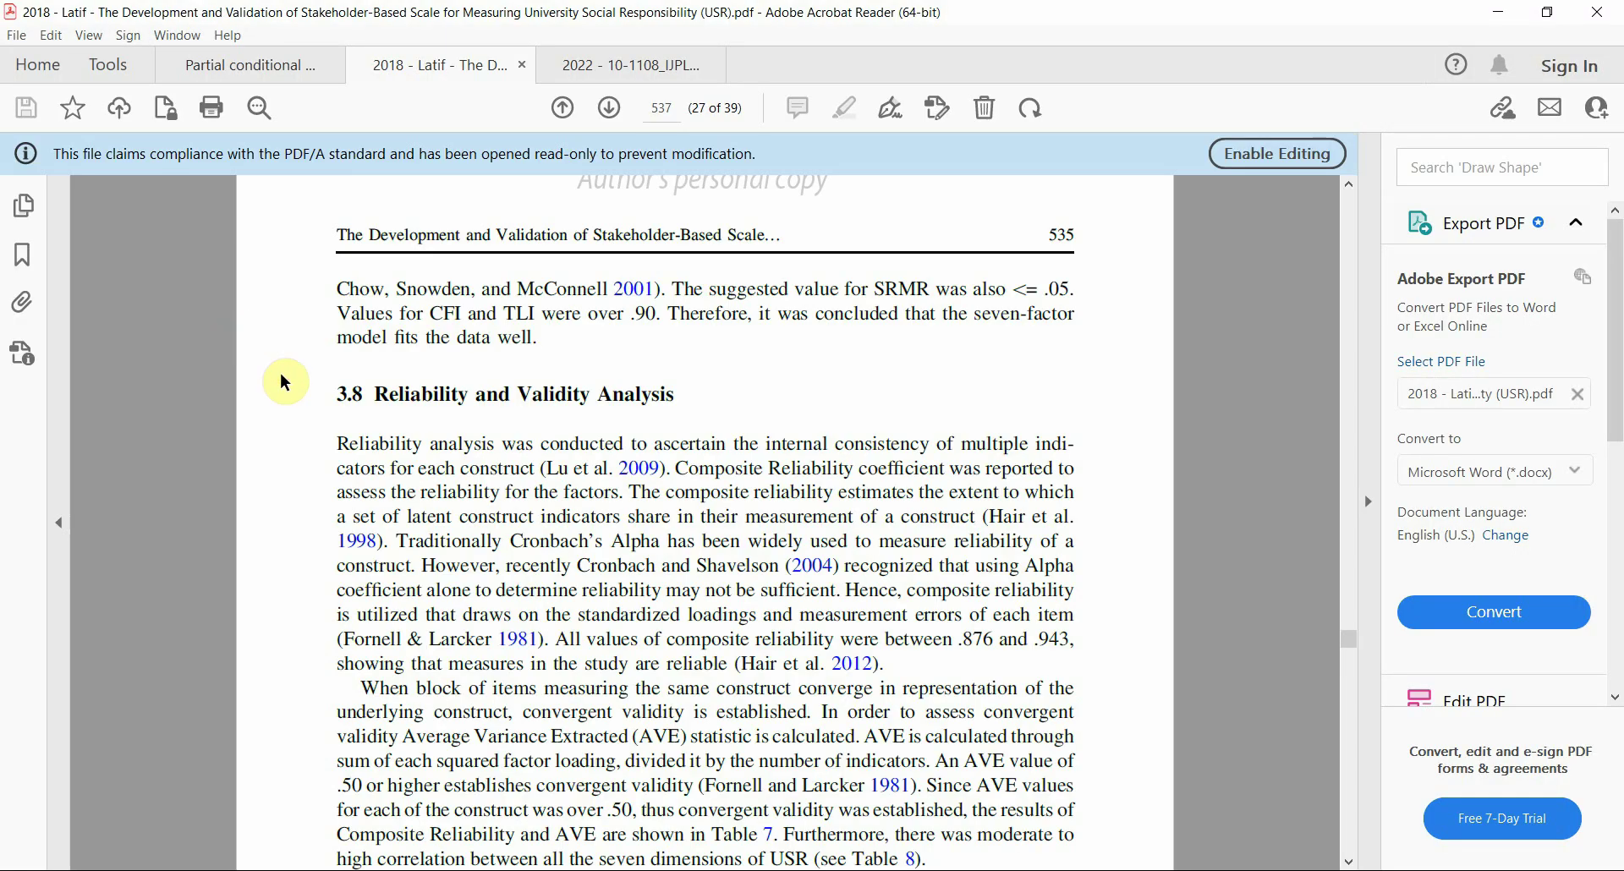
Examine how the 2022 IJPL article reports confirmatory factor analysis, model fit, and reliability and validity
click(579, 71)
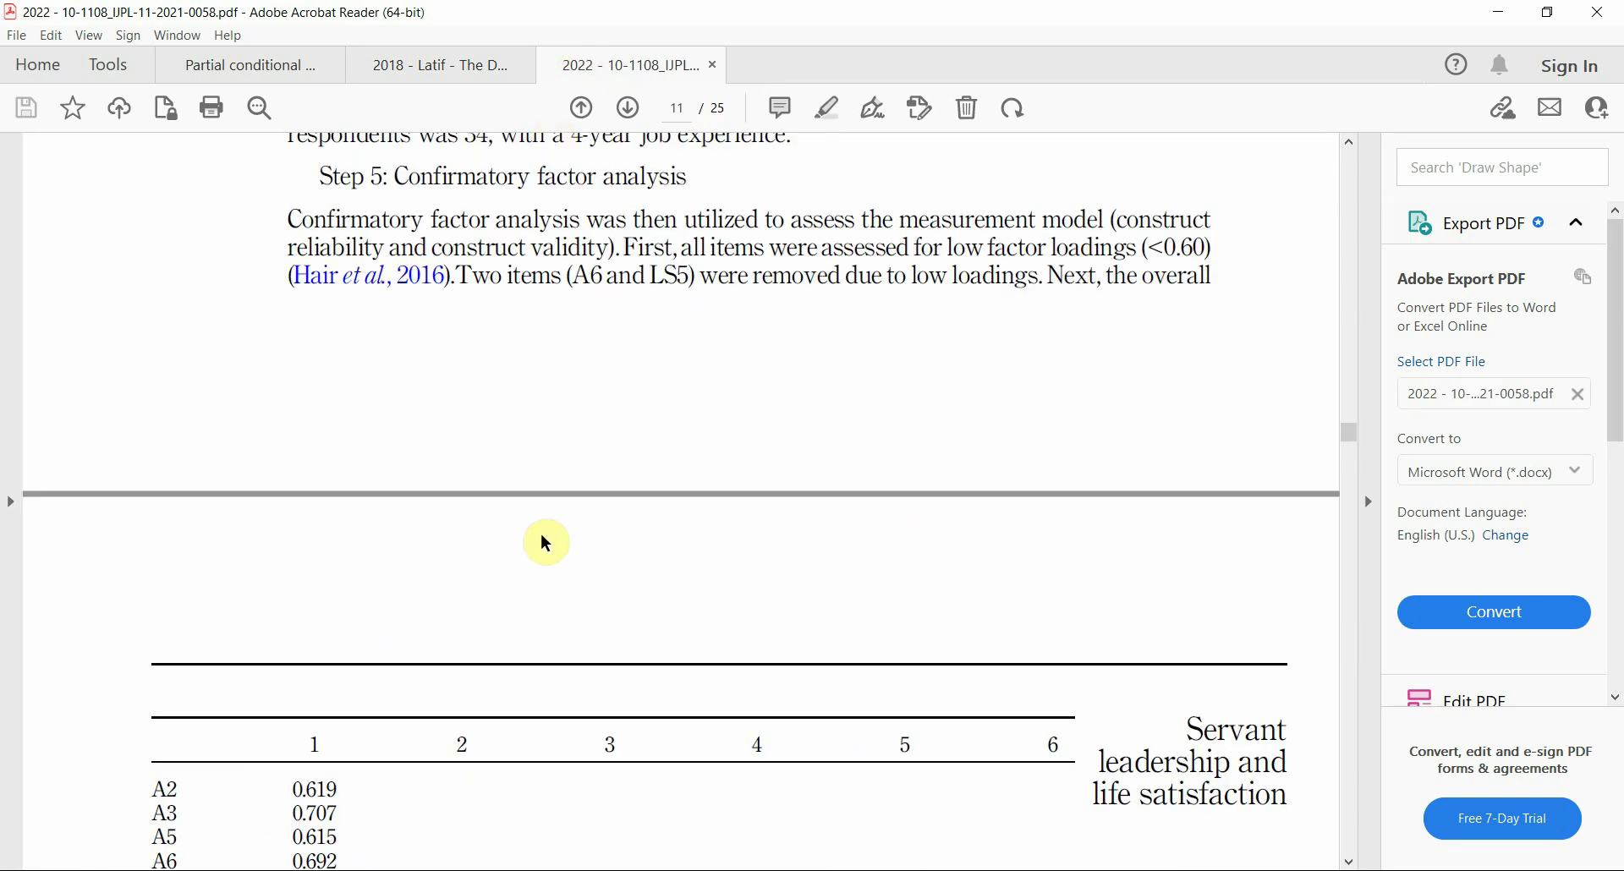
scroll(542, 538, down, 3)
scroll(542, 542, down, 5)
scroll(542, 541, up, 15)
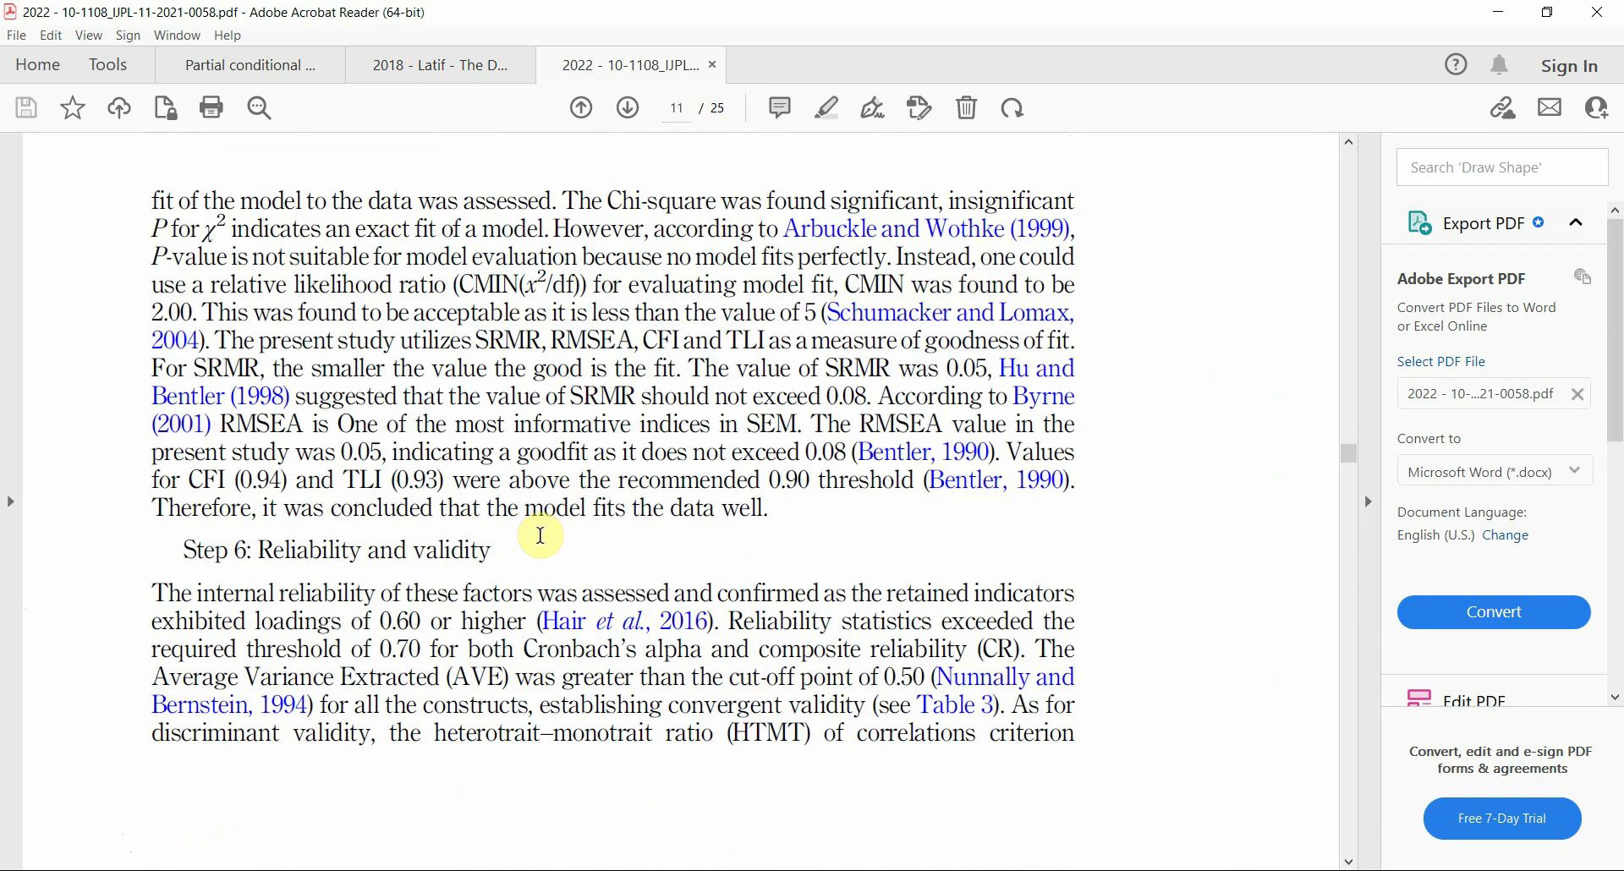
scroll(542, 541, down, 6)
scroll(542, 541, down, 15)
scroll(542, 542, up, 10)
scroll(542, 536, up, 15)
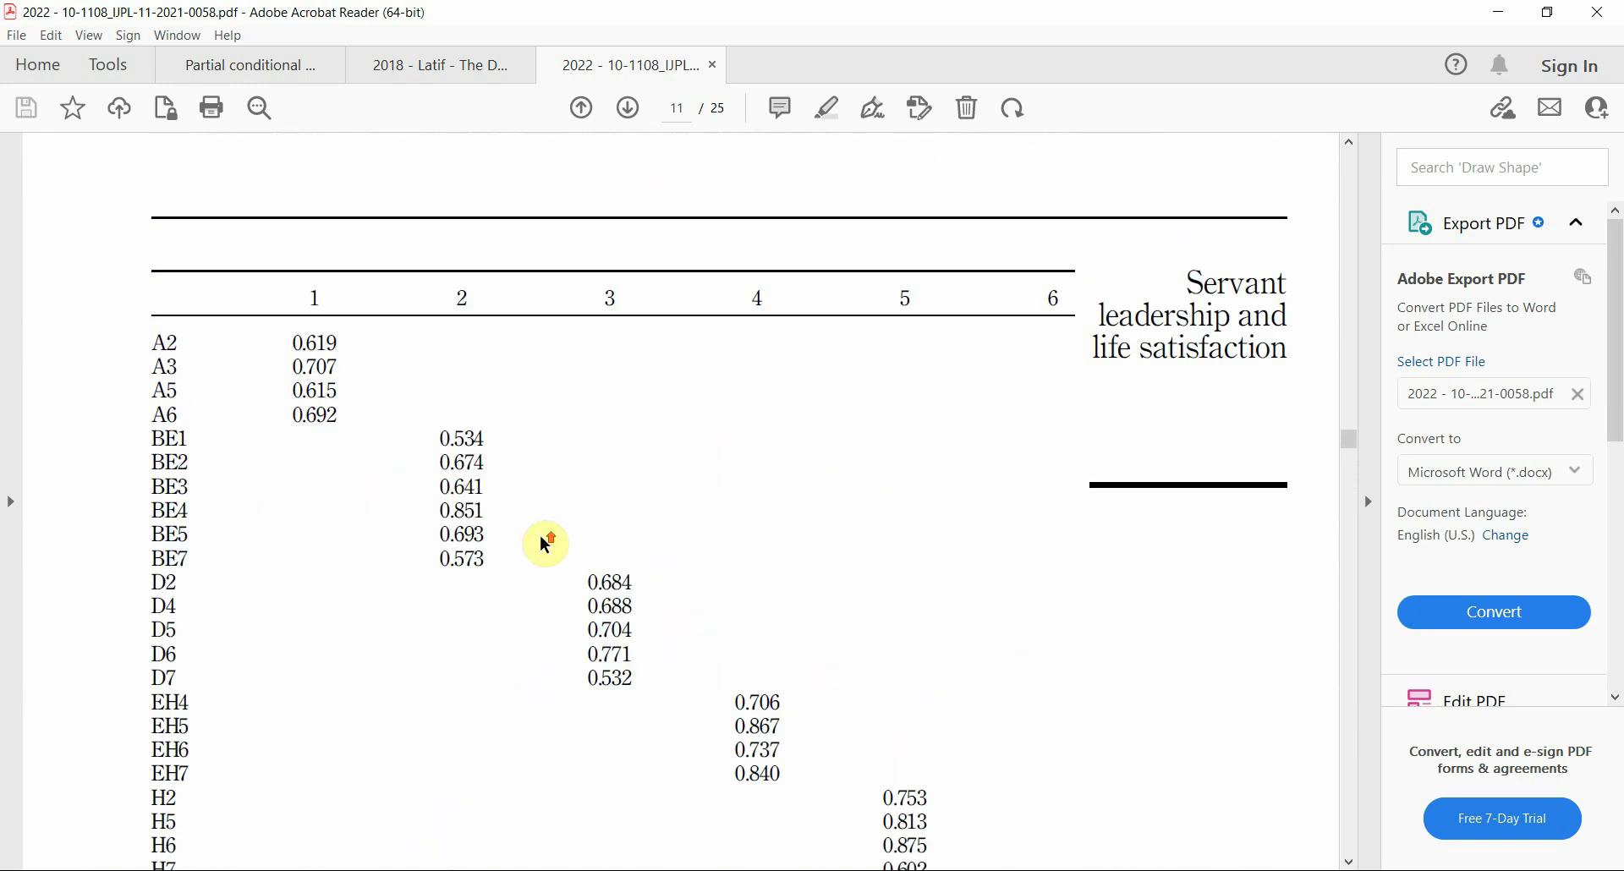
scroll(545, 541, up, 5)
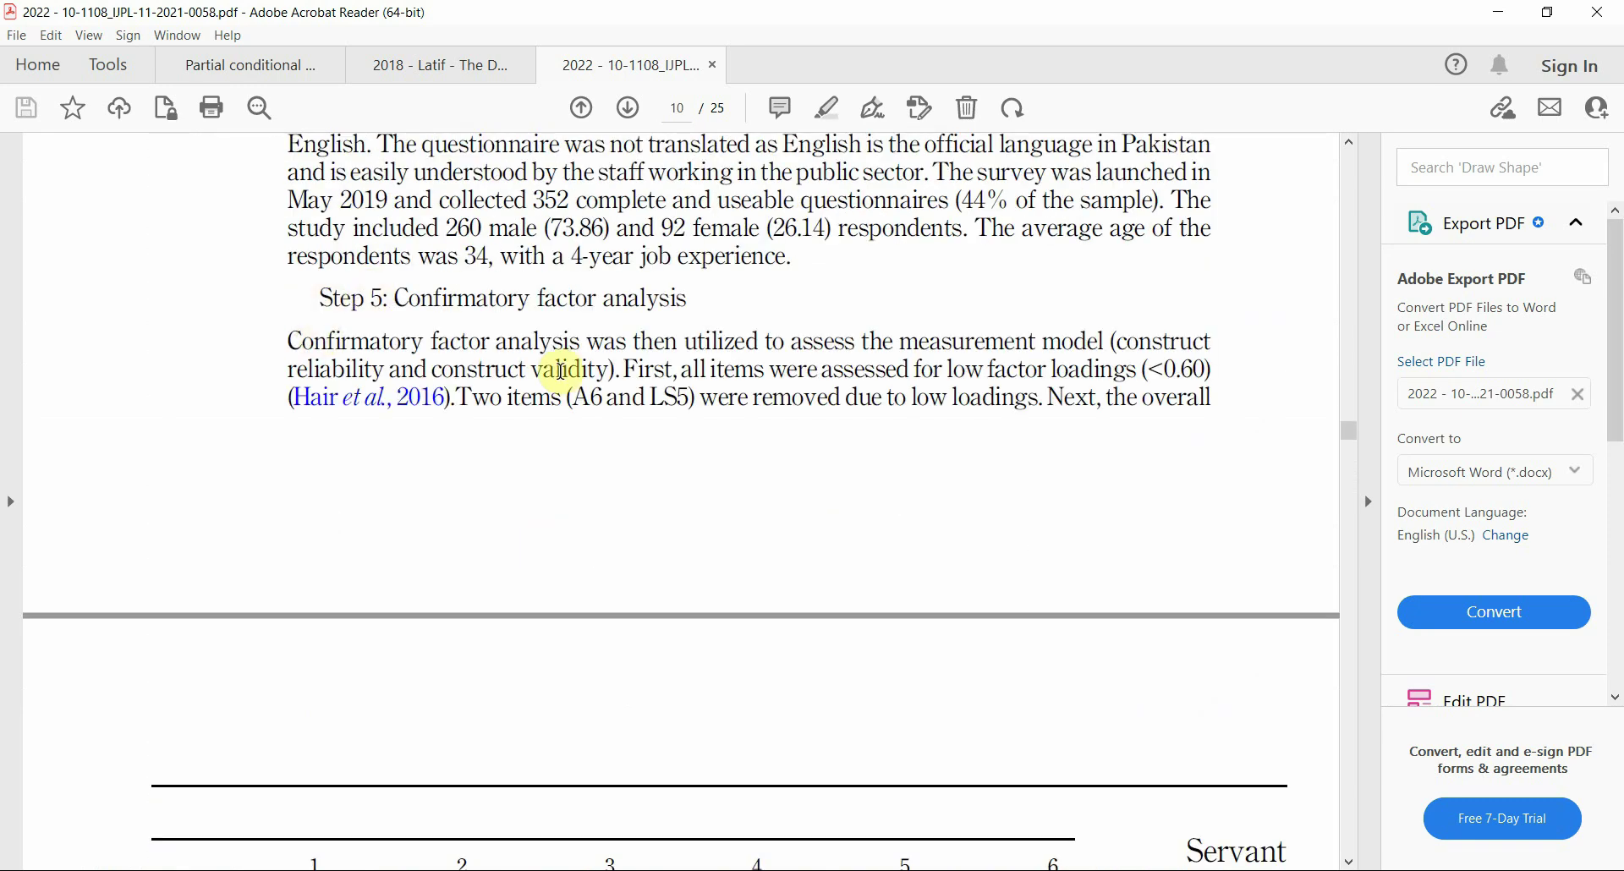
Examine section 3.7 Confirmatory Factor Analysis in the 2018 USR scale paper for its fit indices, cut-off values and citations
click(482, 51)
scroll(497, 434, up, 20)
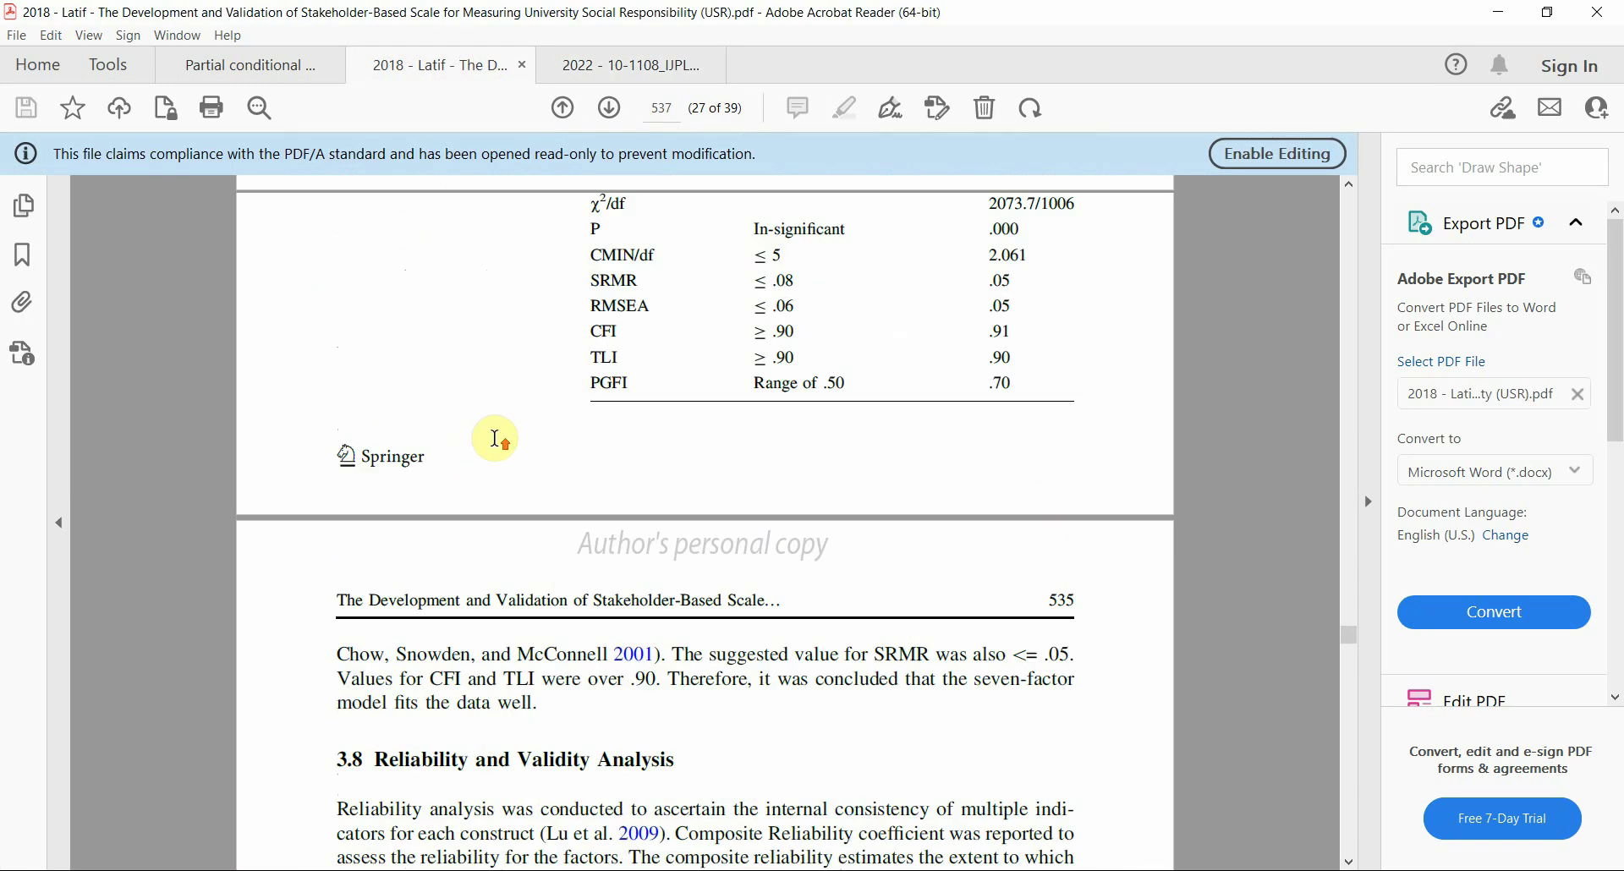
scroll(495, 439, up, 15)
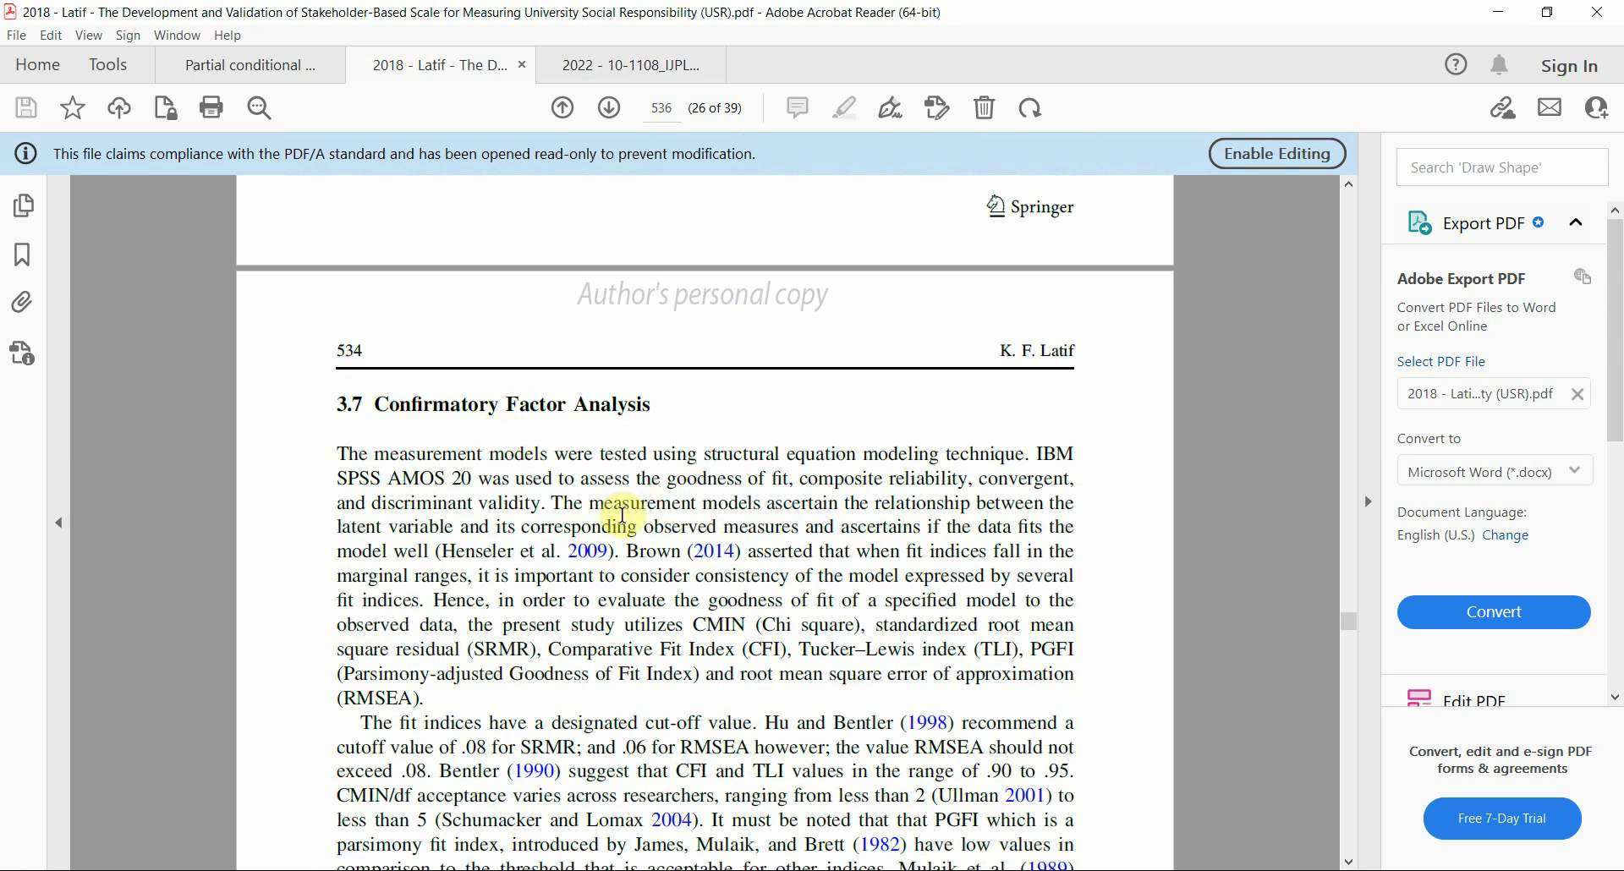
drag(474, 548, 946, 846)
click(745, 615)
scroll(629, 558, down, 5)
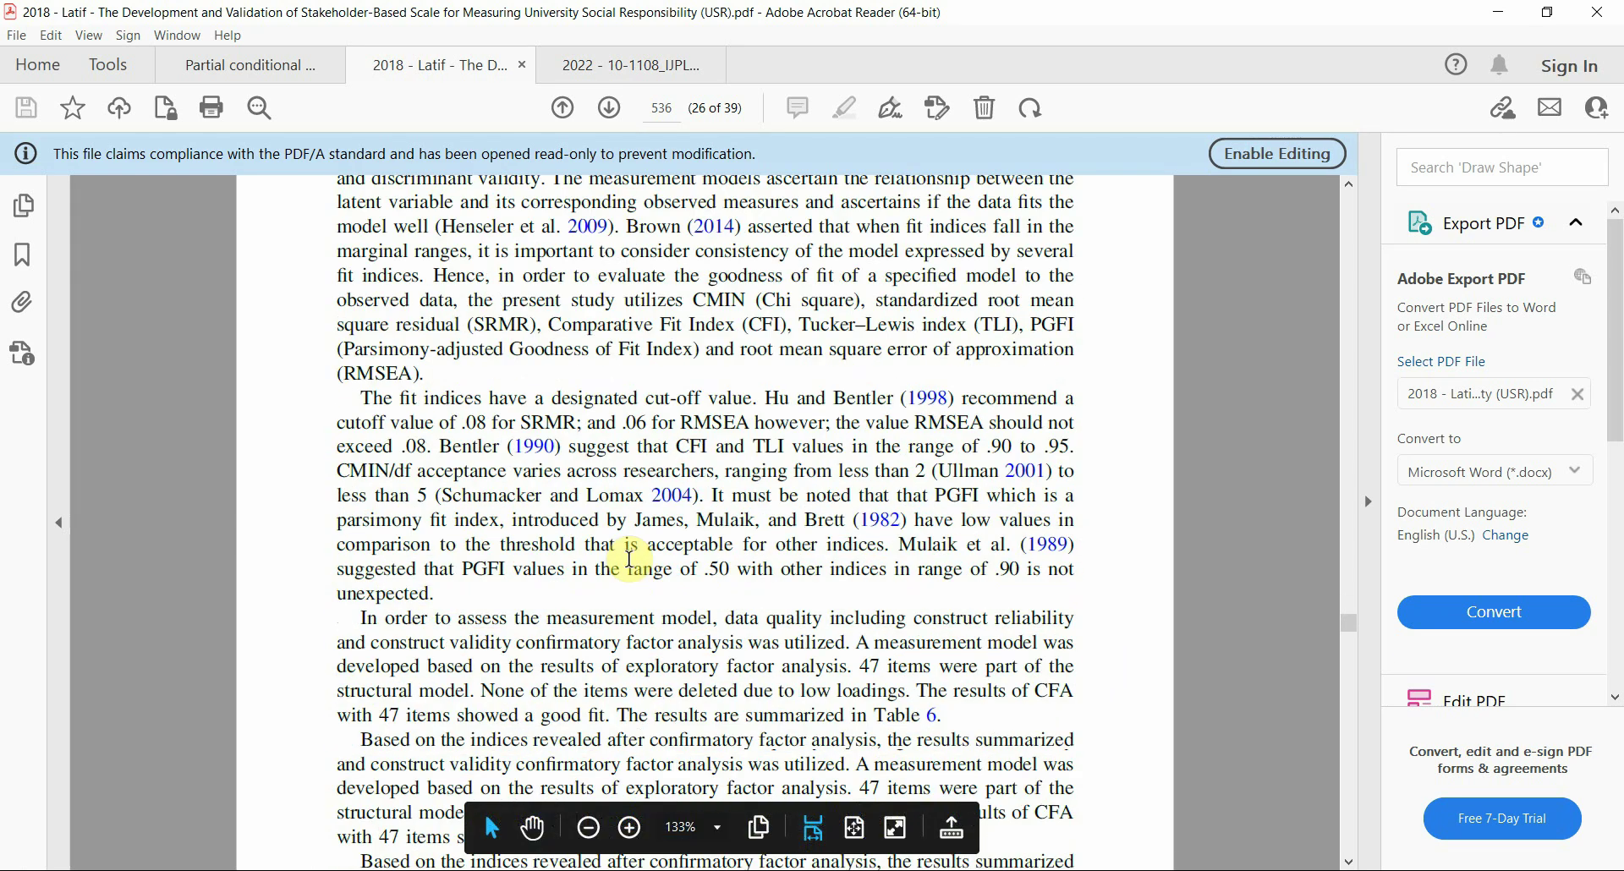
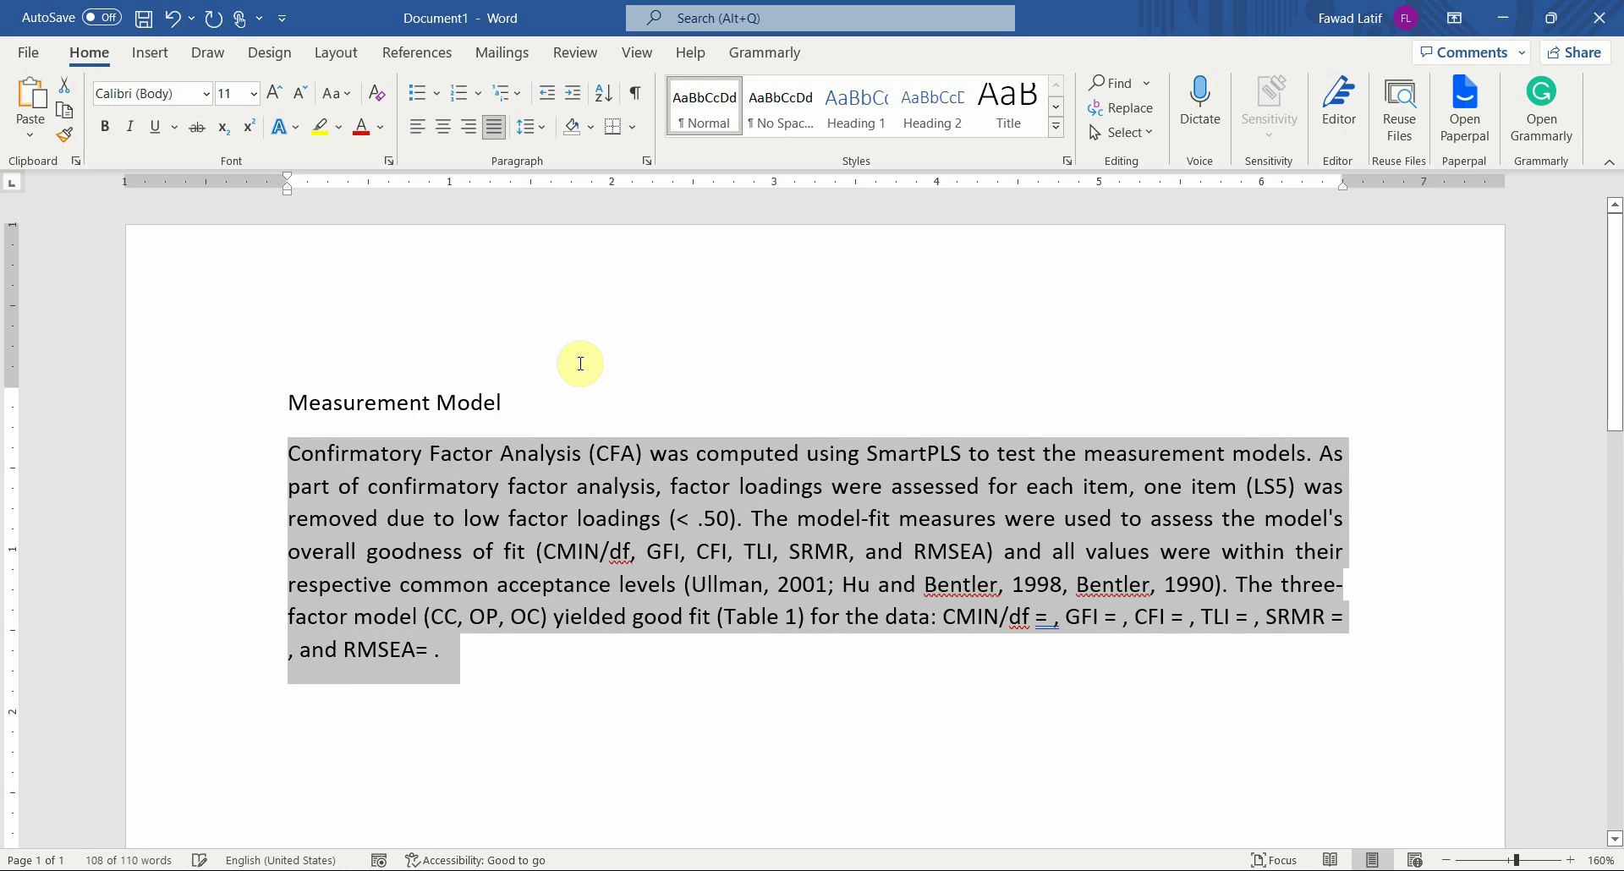
From the Word write-up, switch to SmartPLS and examine the standardized outer loadings matrix and the construct reliability and validity results at 115% zoom
click(899, 625)
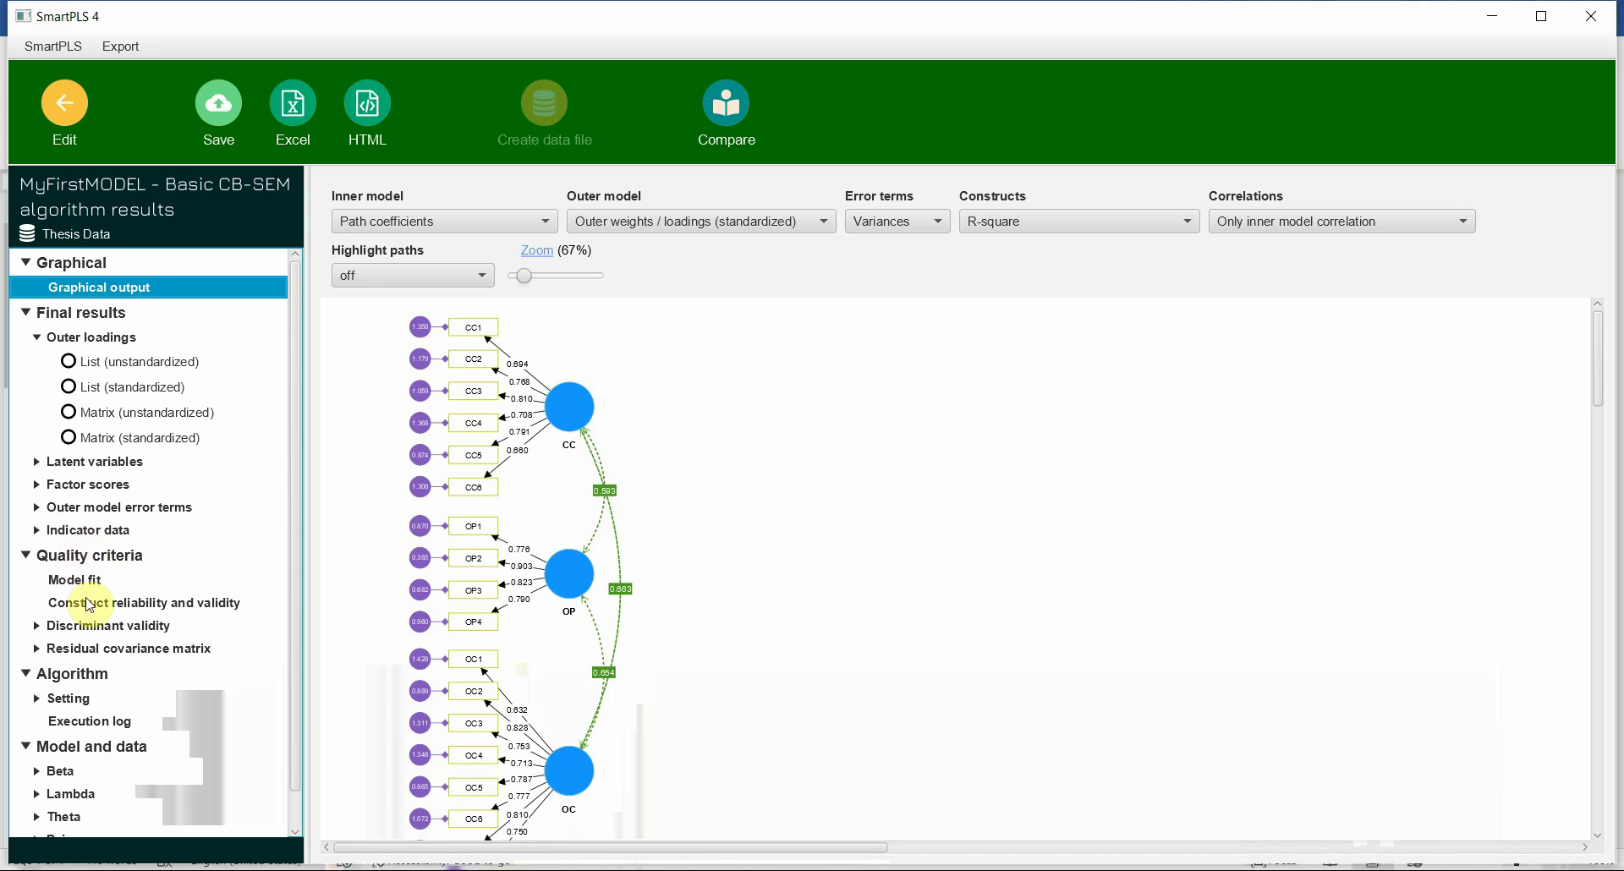
click(115, 440)
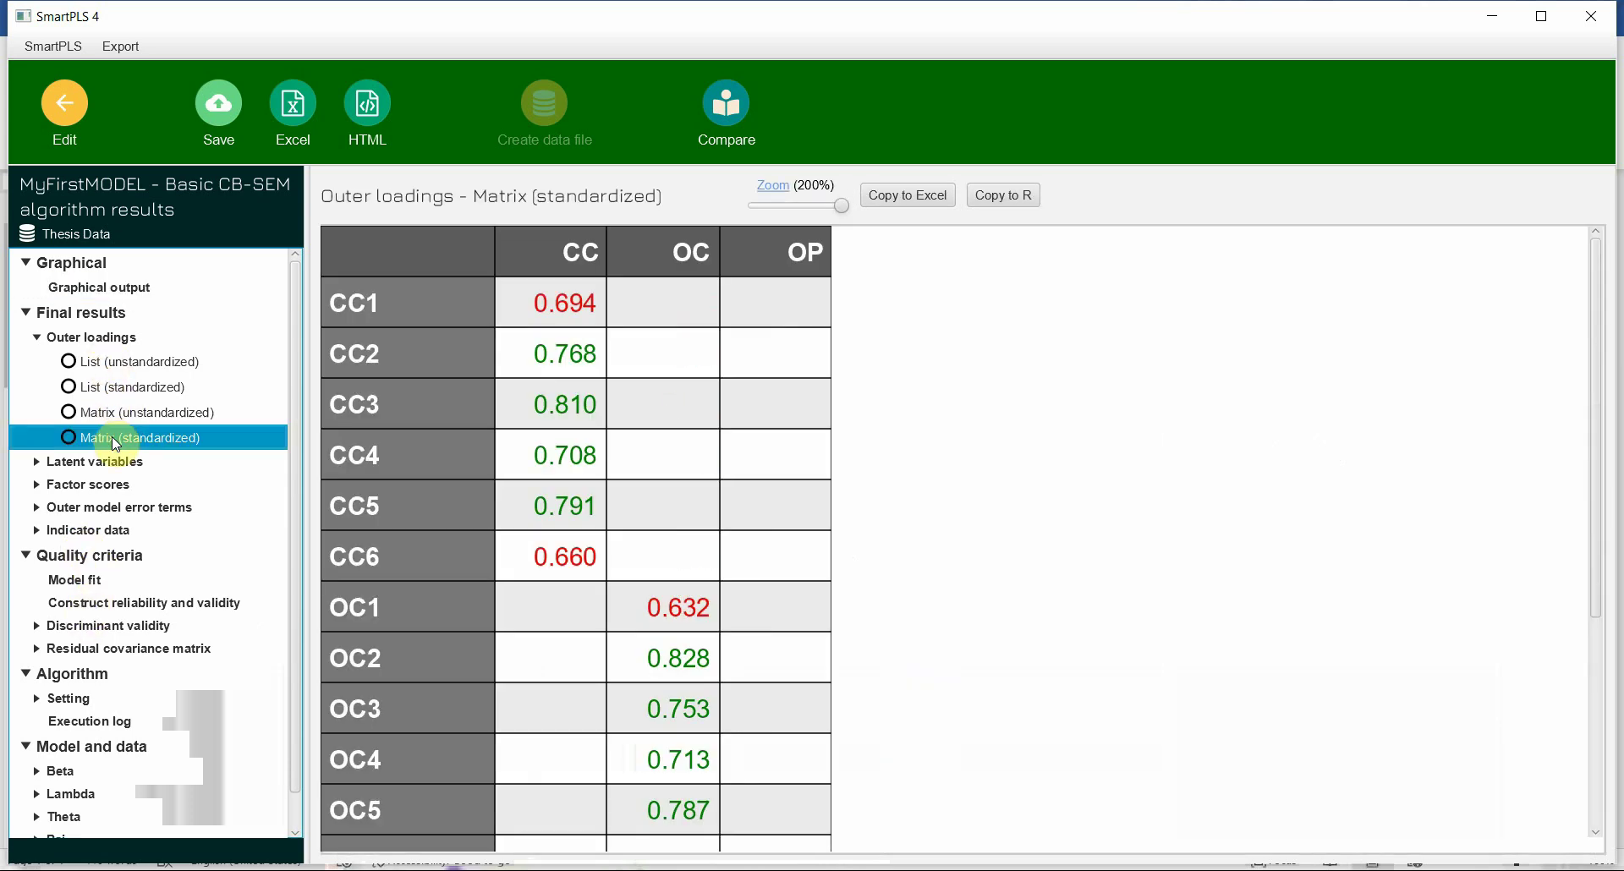
scroll(862, 524, down, 2)
scroll(862, 523, down, 5)
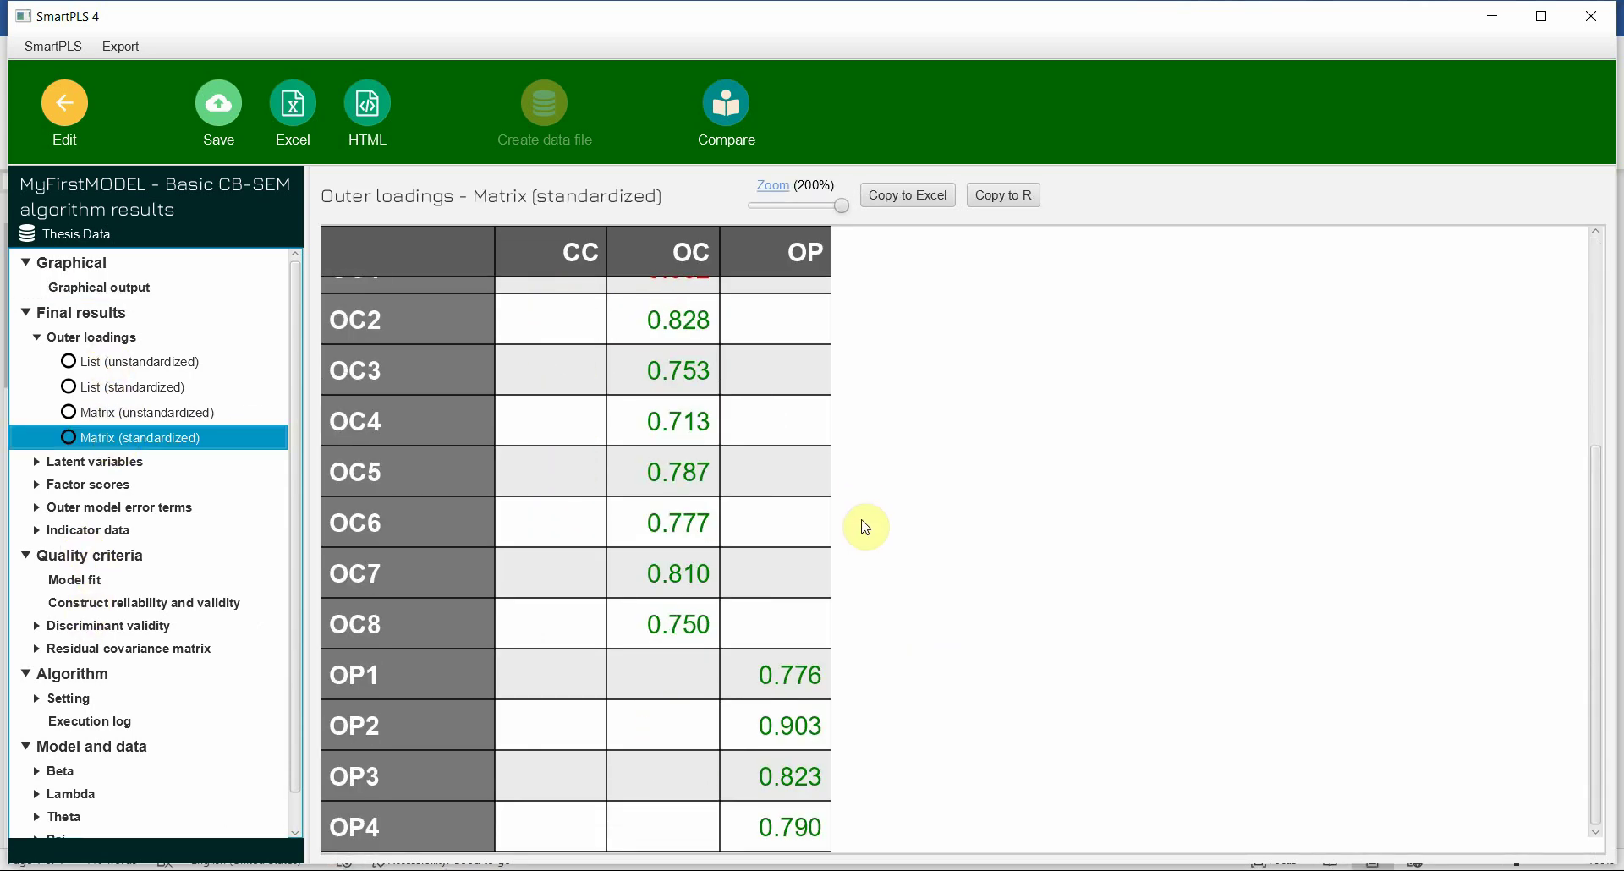
scroll(867, 528, up, 7)
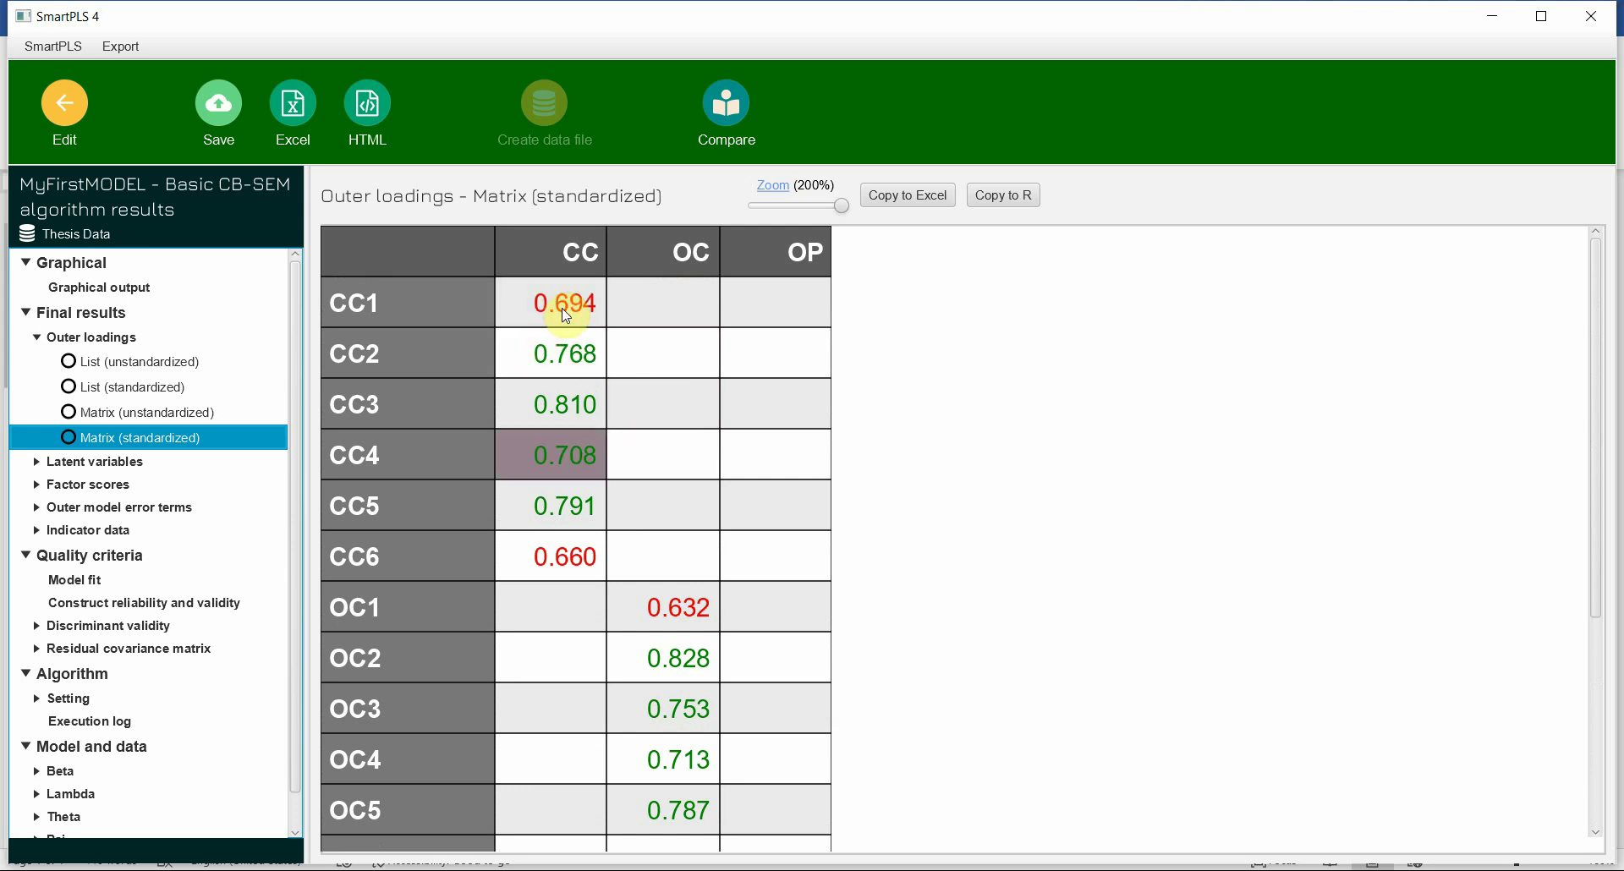
click(589, 322)
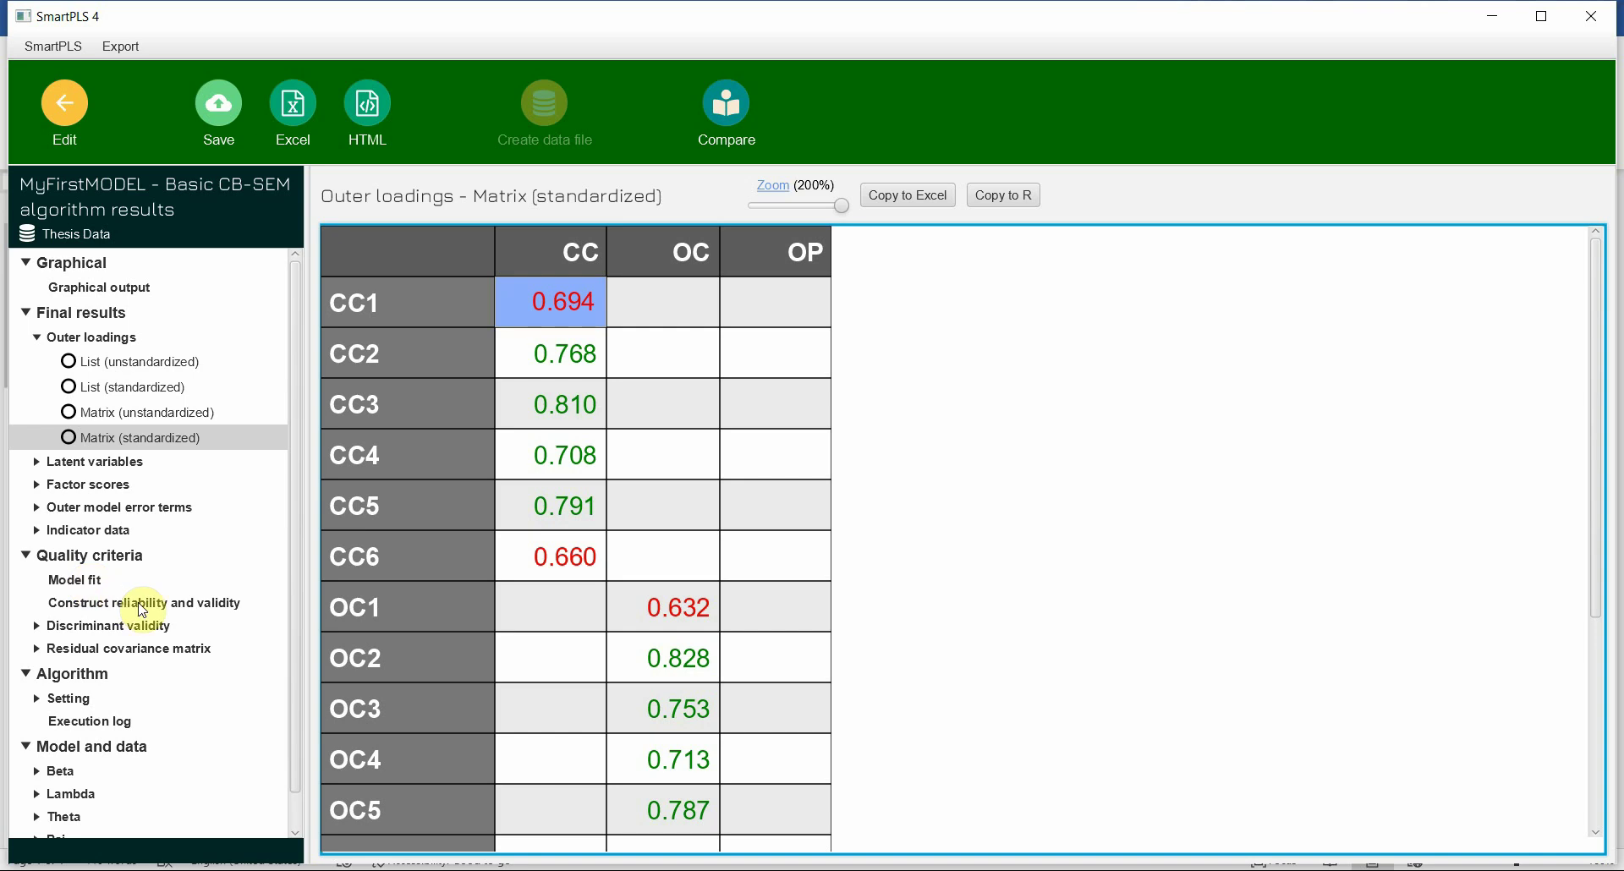
click(203, 603)
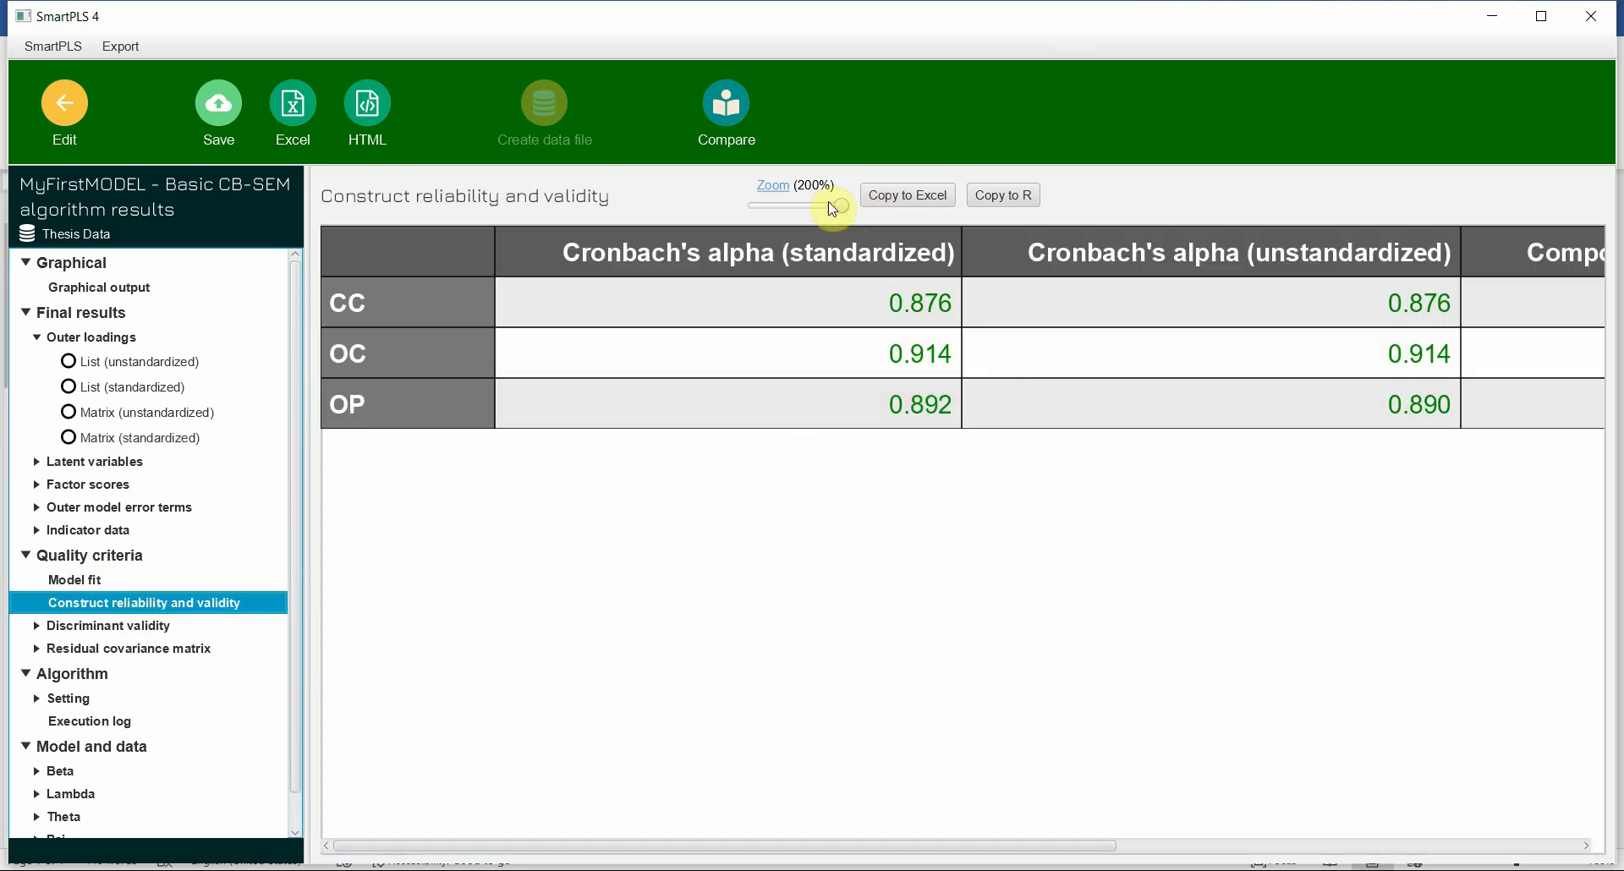
drag(833, 209, 799, 206)
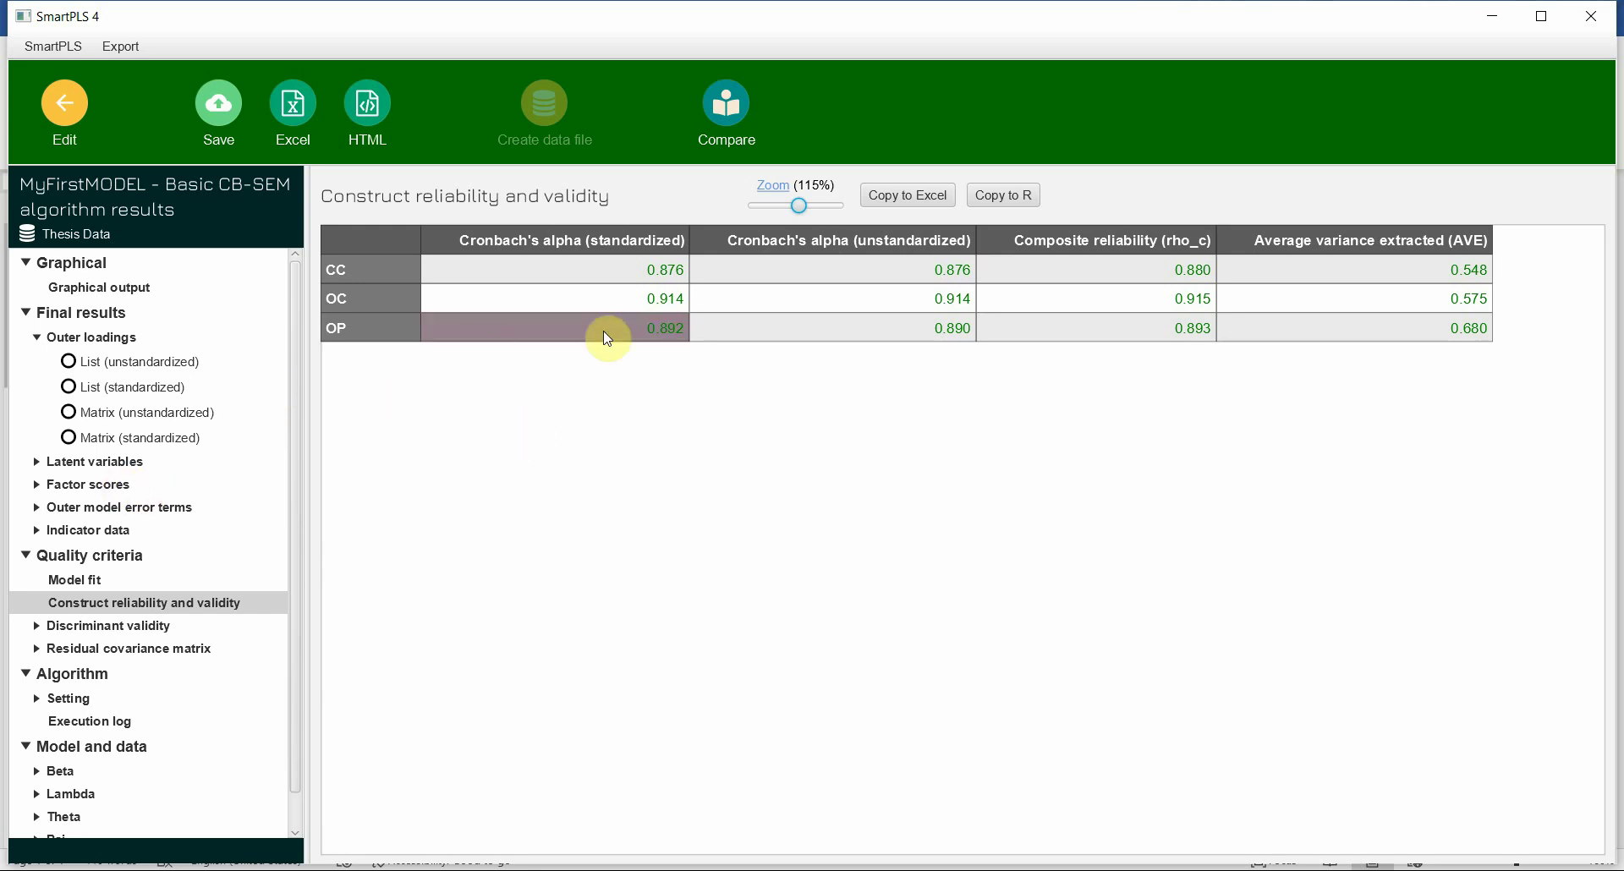
Show the Model fit results and copy the table to the clipboard in Excel format
click(92, 581)
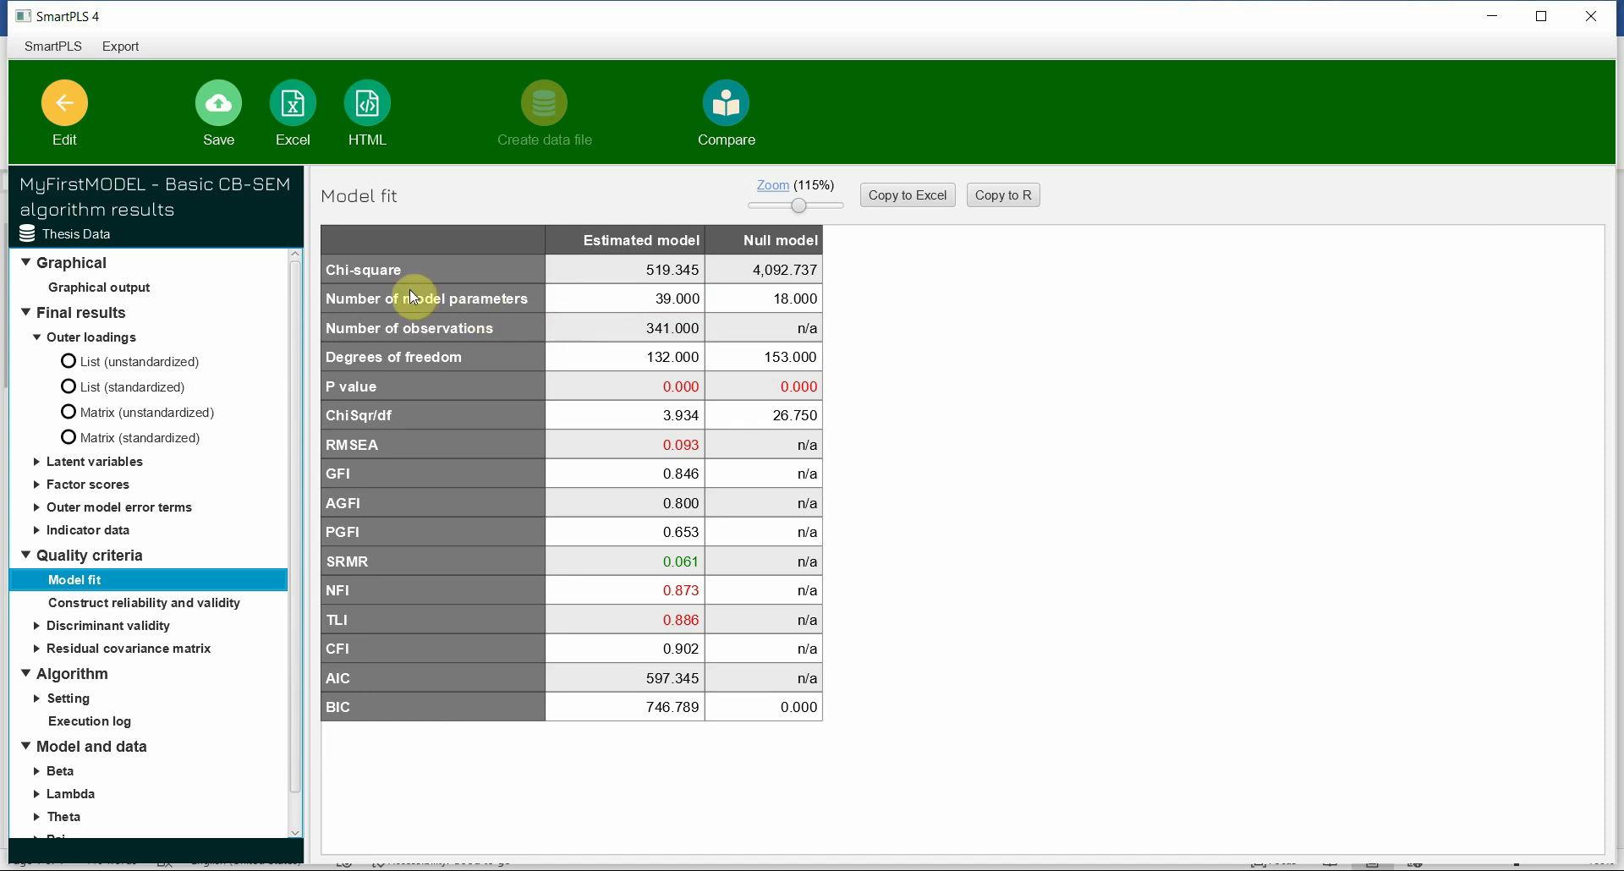
click(922, 200)
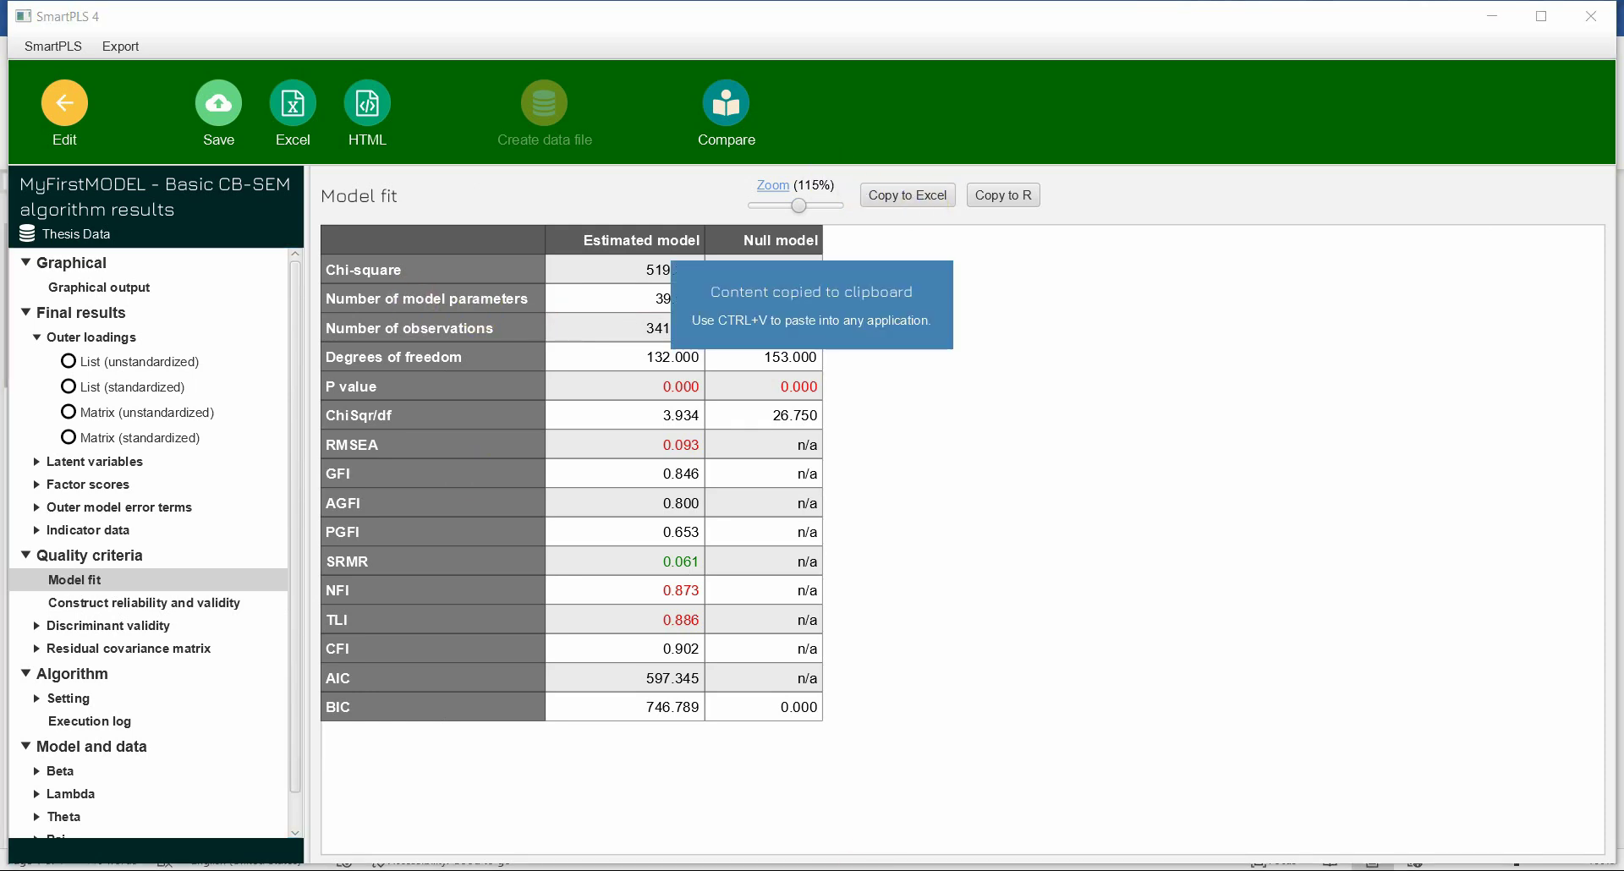
Switch to Excel, paste the copied model fit table at cell A1 and autofit columns A to C
click(862, 867)
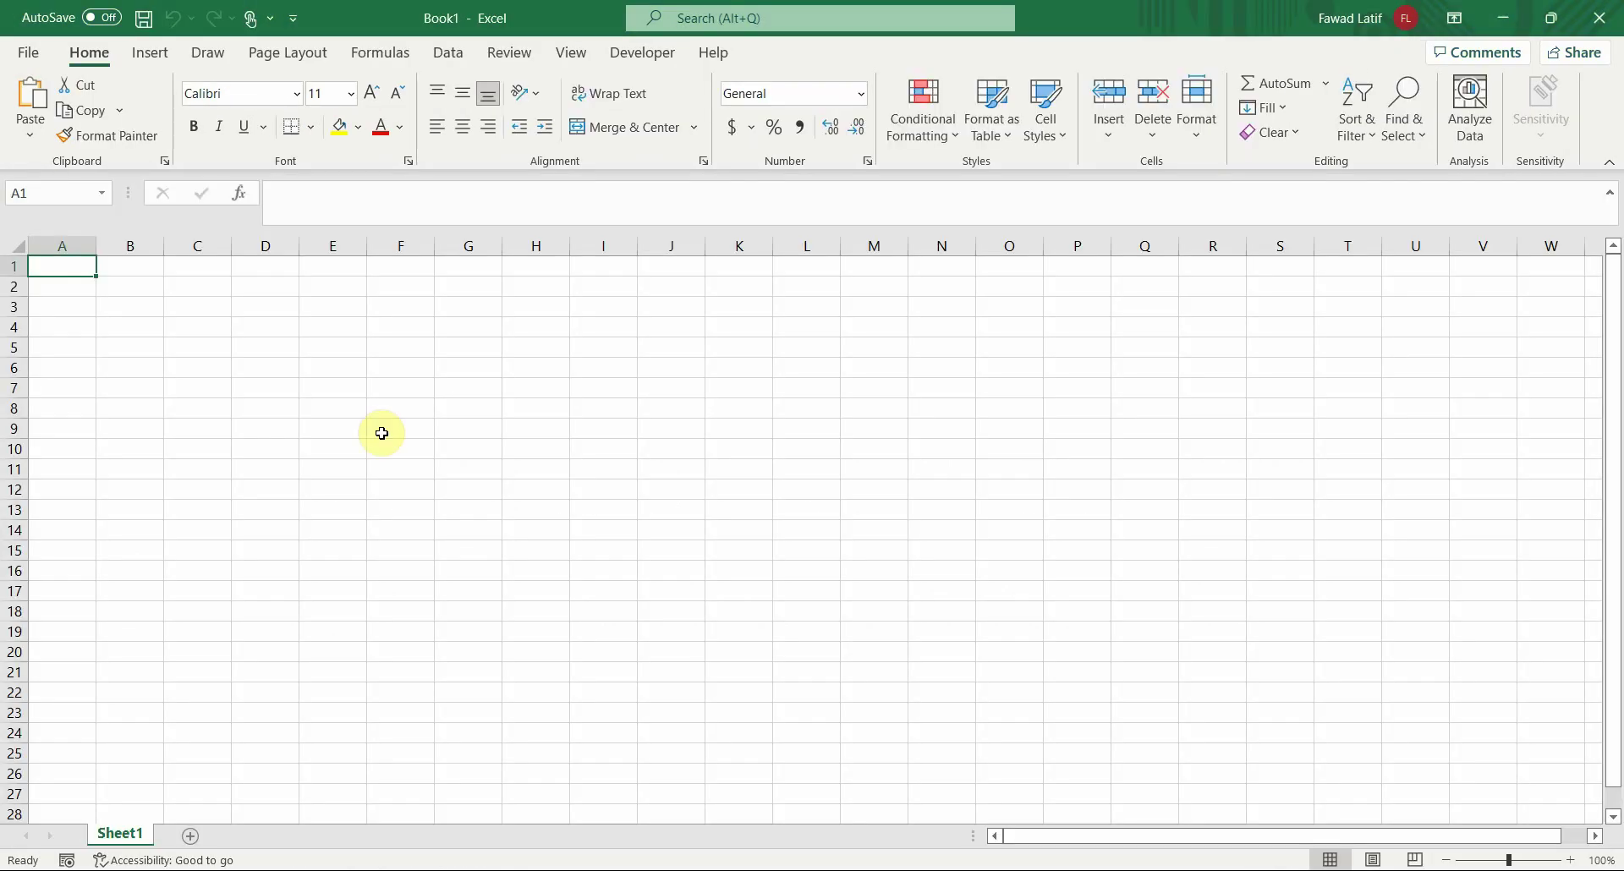
key(ctrl+v)
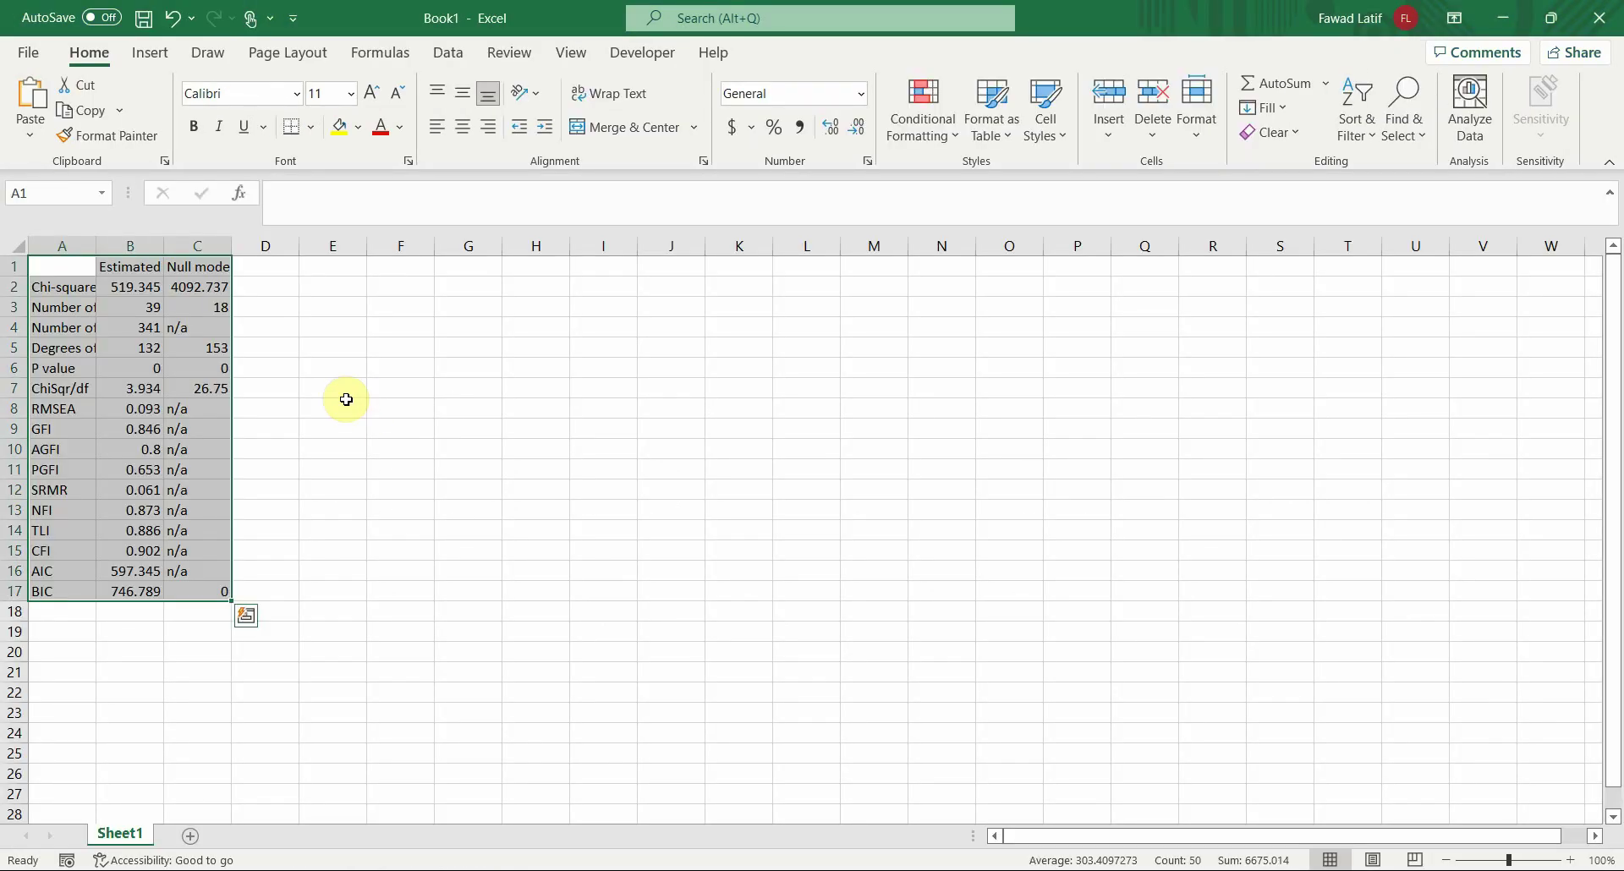
double_click(93, 244)
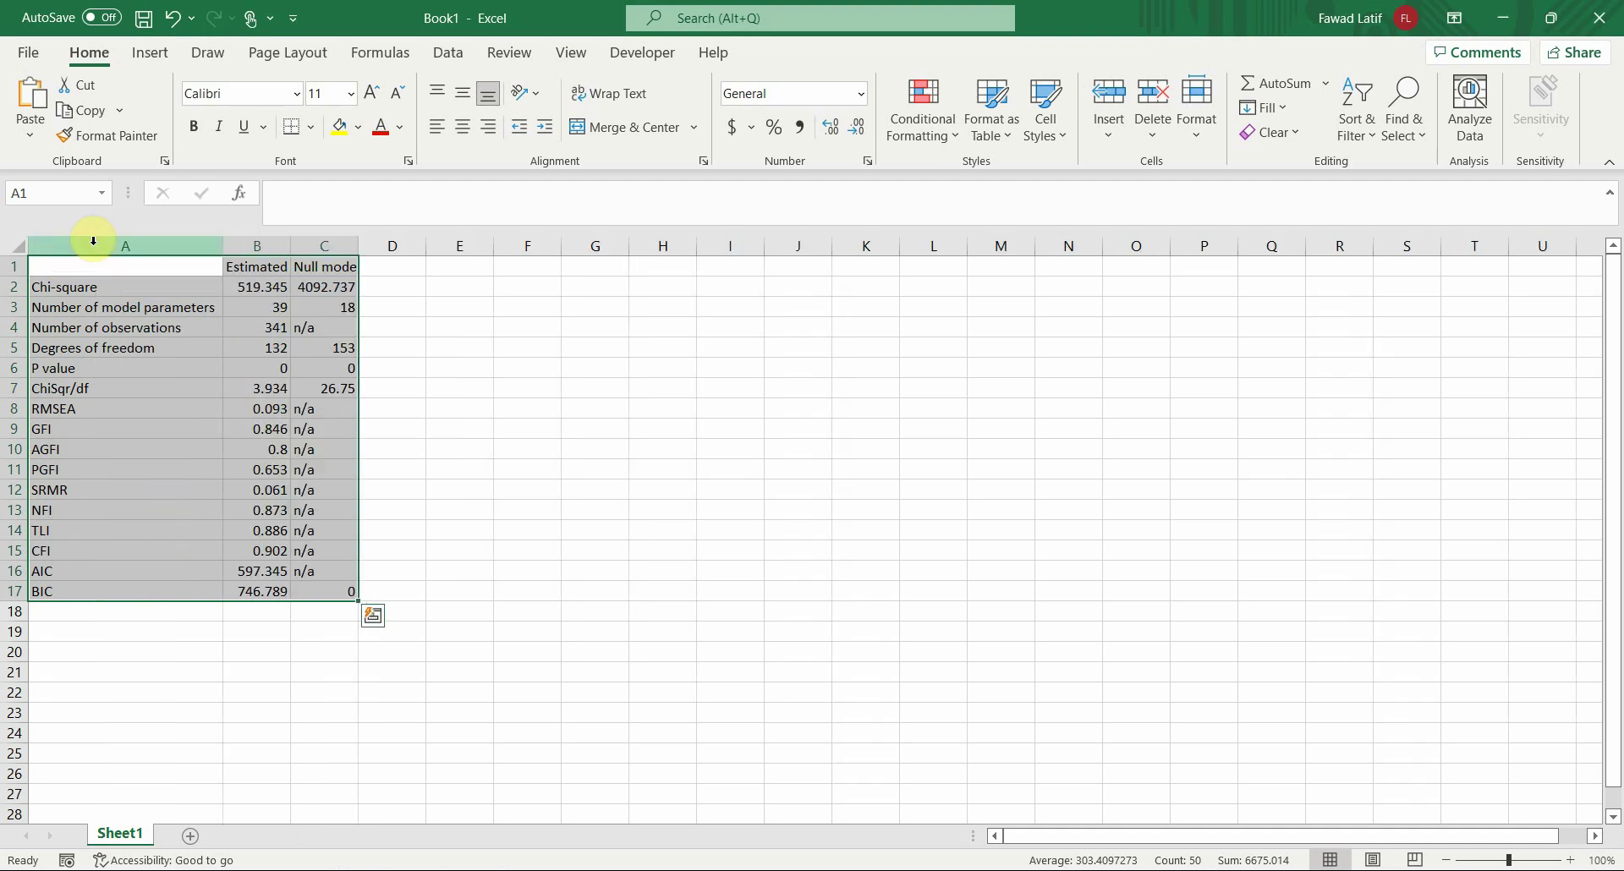
double_click(289, 242)
double_click(411, 251)
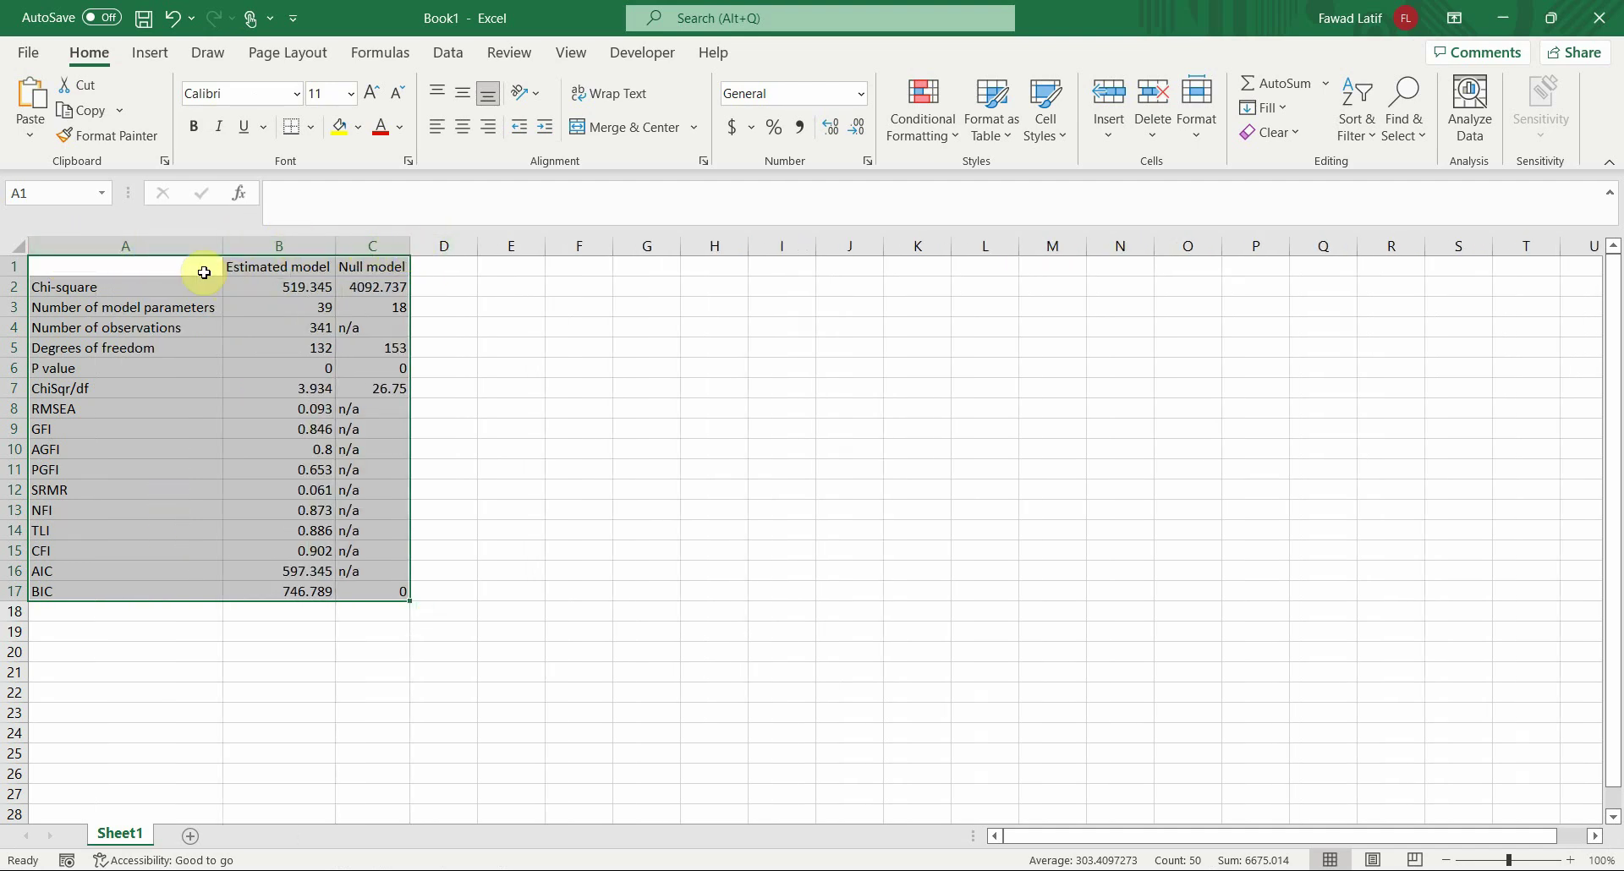
Copy the model fit table A1:C17 from Excel and paste it into the Word write-up below the Measurement Model paragraph
drag(207, 272, 374, 592)
key(ctrl+c)
key(alt+Tab)
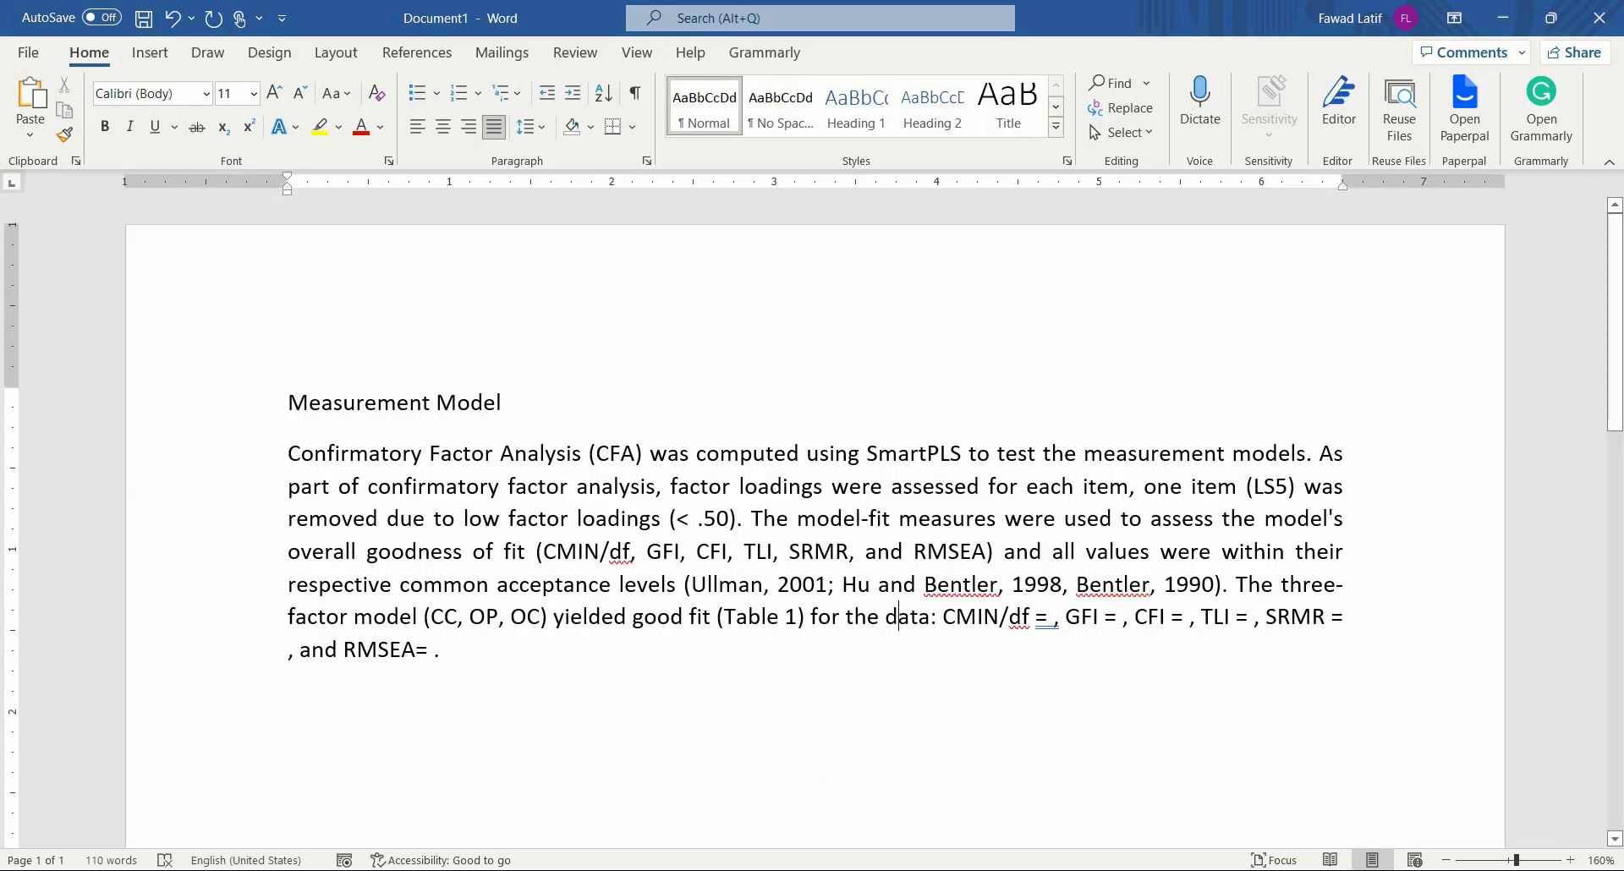
double_click(437, 696)
key(Return)
key(Return)
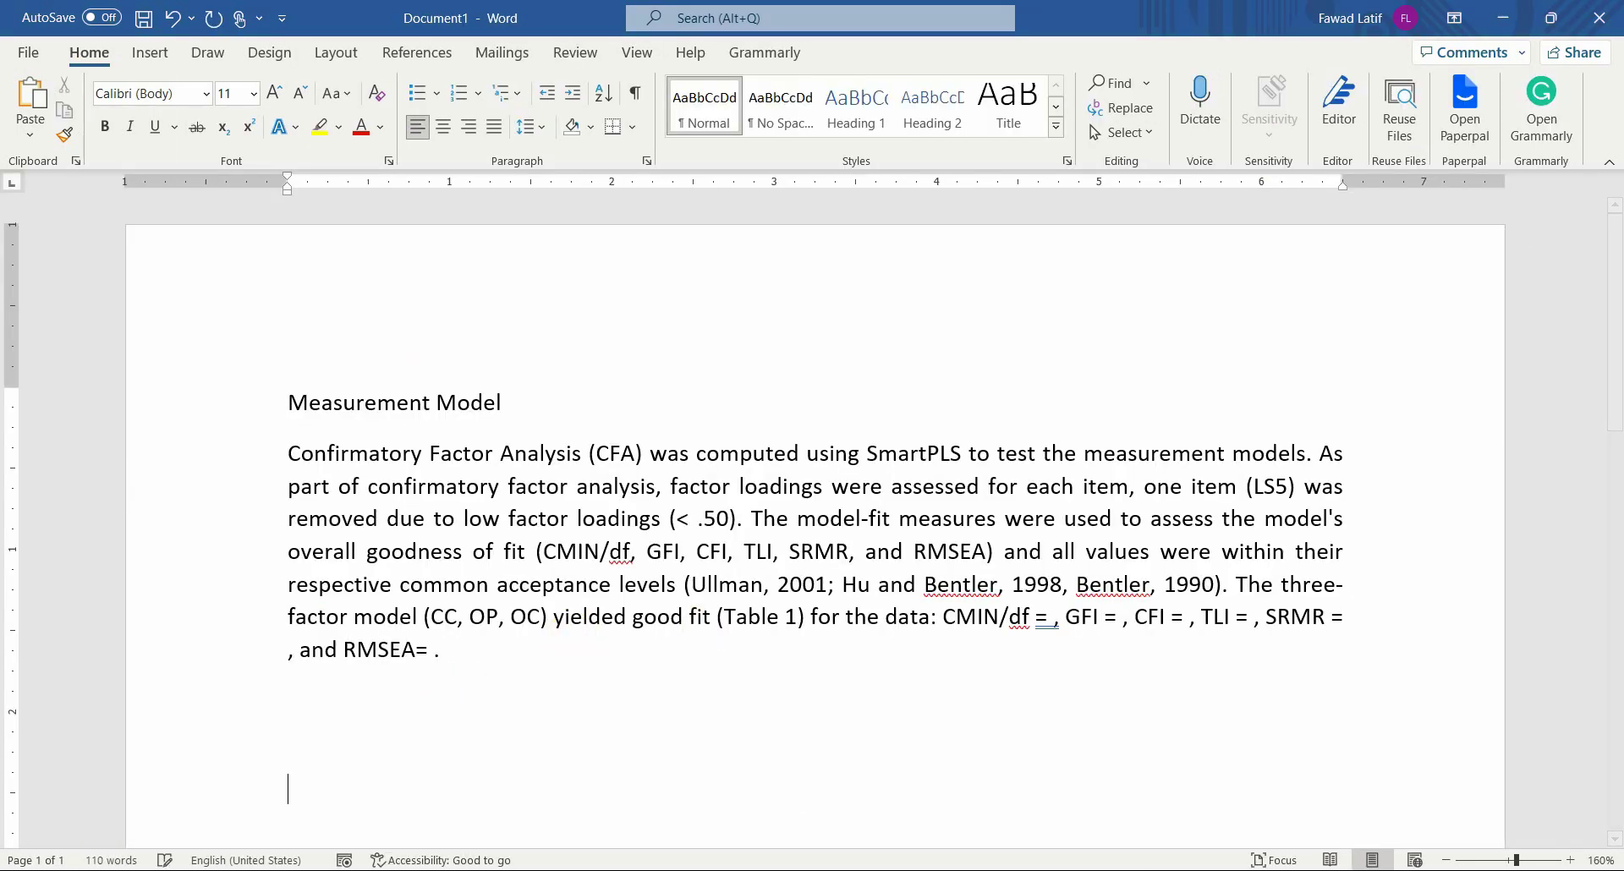
key(ctrl+v)
AutoFit the pasted model fit table to the window so it spans the page width
scroll(471, 377, up, 3)
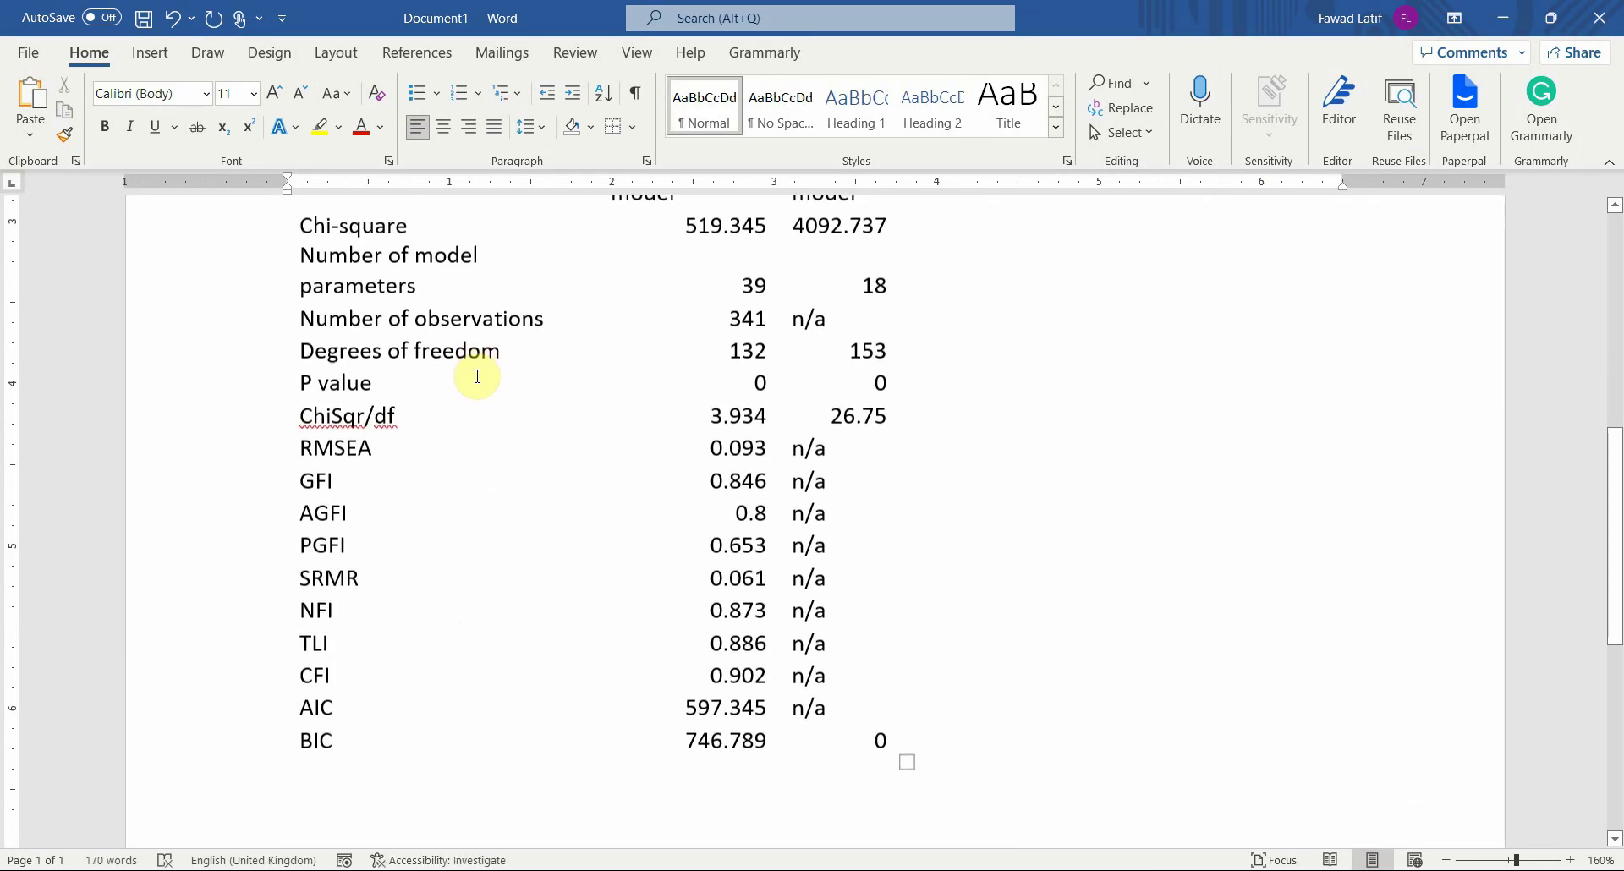
scroll(477, 377, up, 1)
click(279, 492)
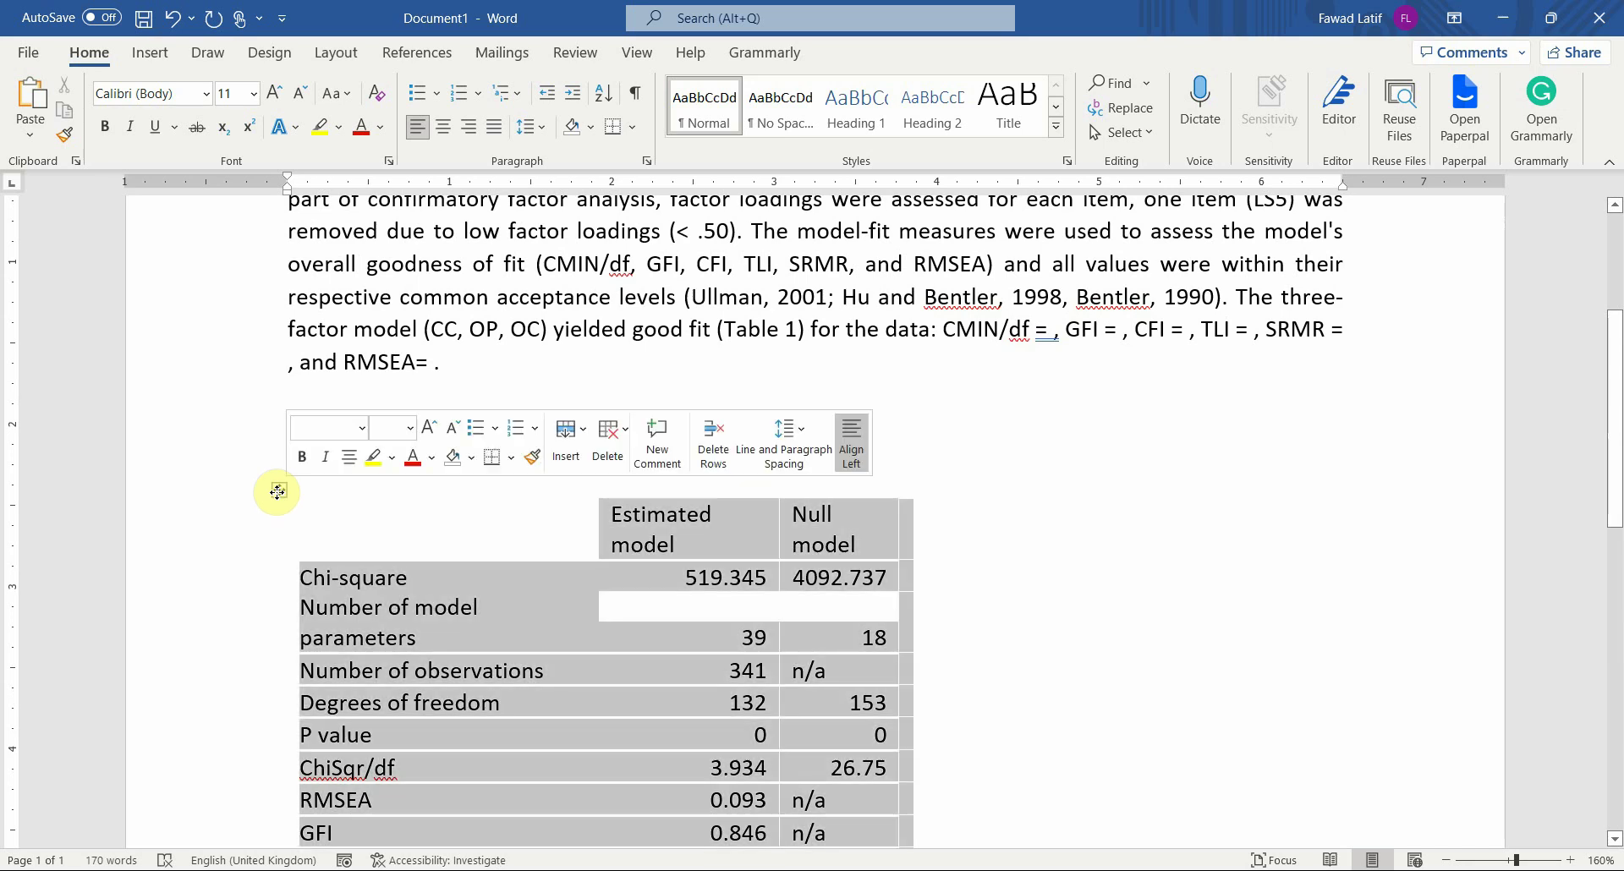
right_click(278, 492)
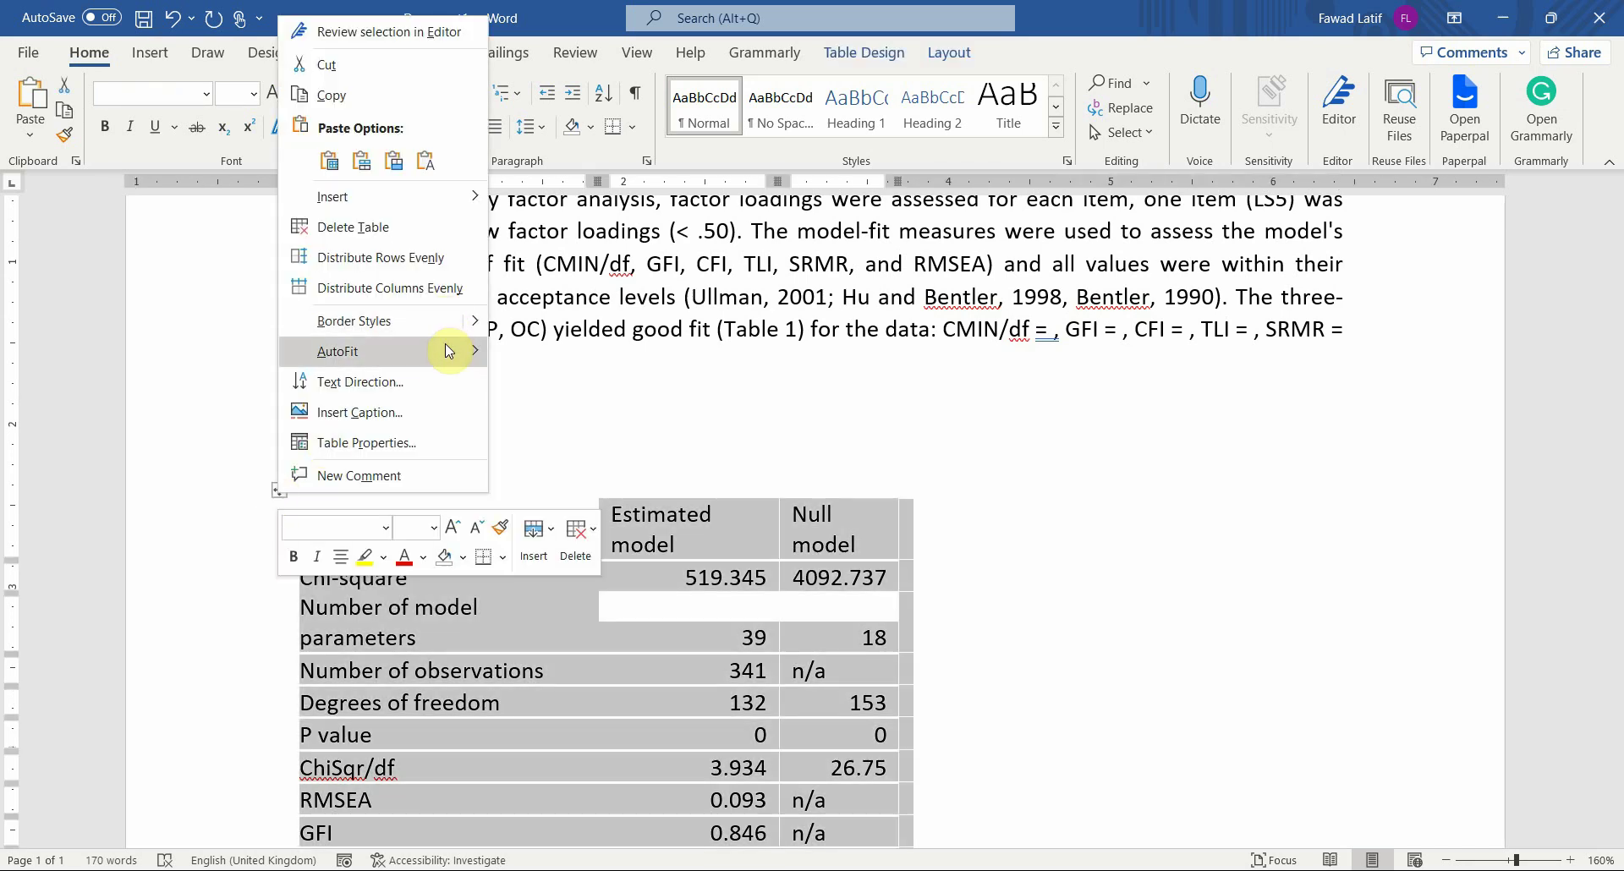
mouse_move(444, 351)
click(580, 383)
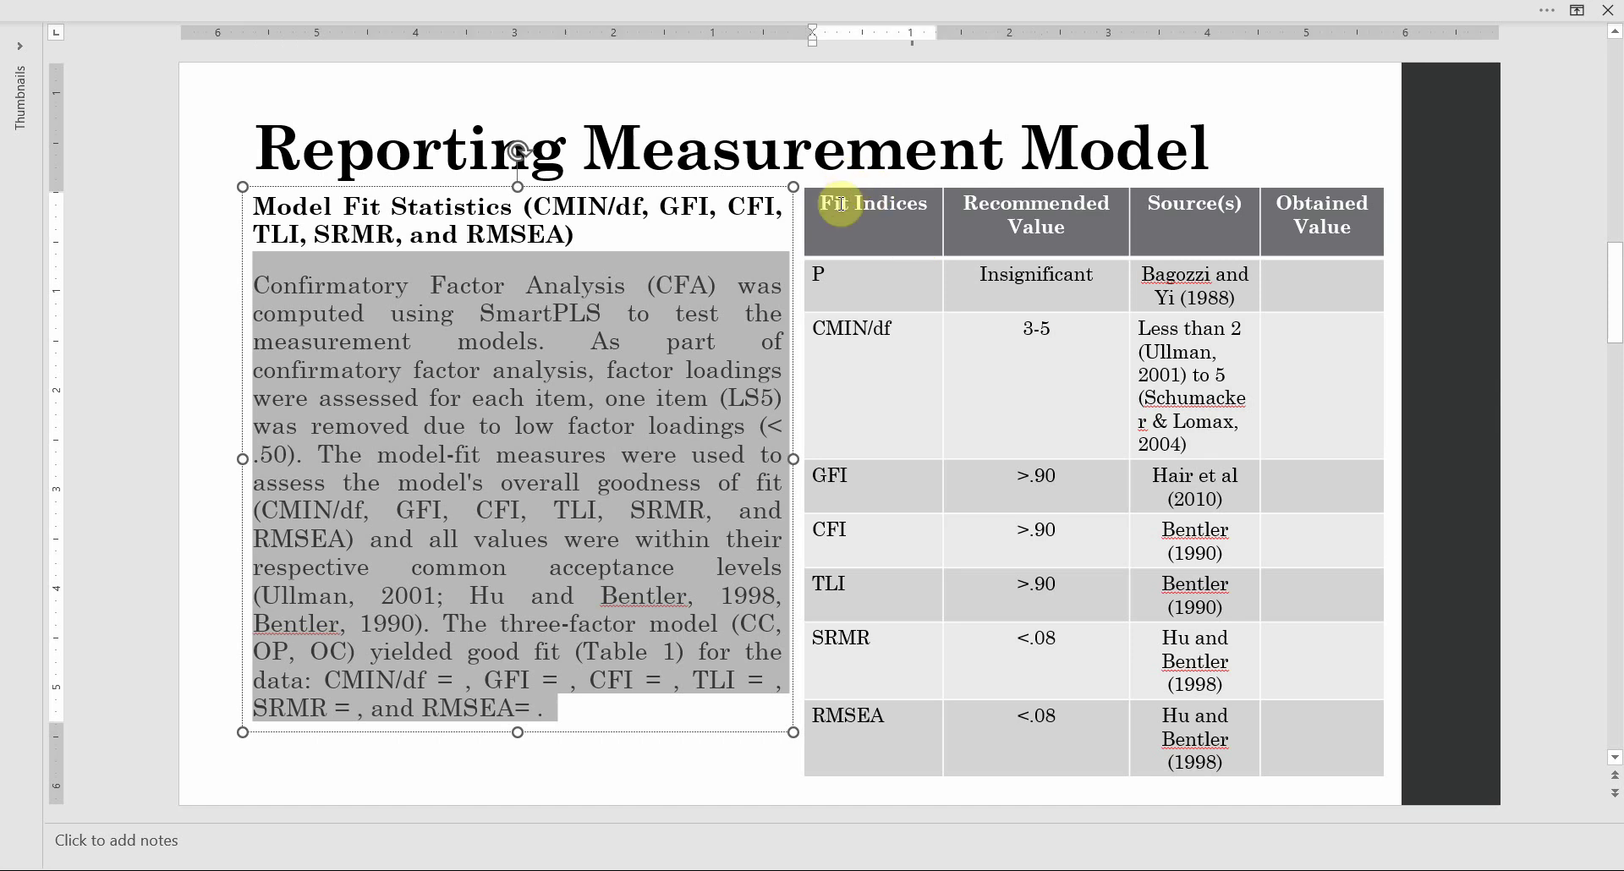
Copy the fit indices table from the Reporting Measurement Model slide in PowerPoint and paste it in Word above the model fit table
click(837, 206)
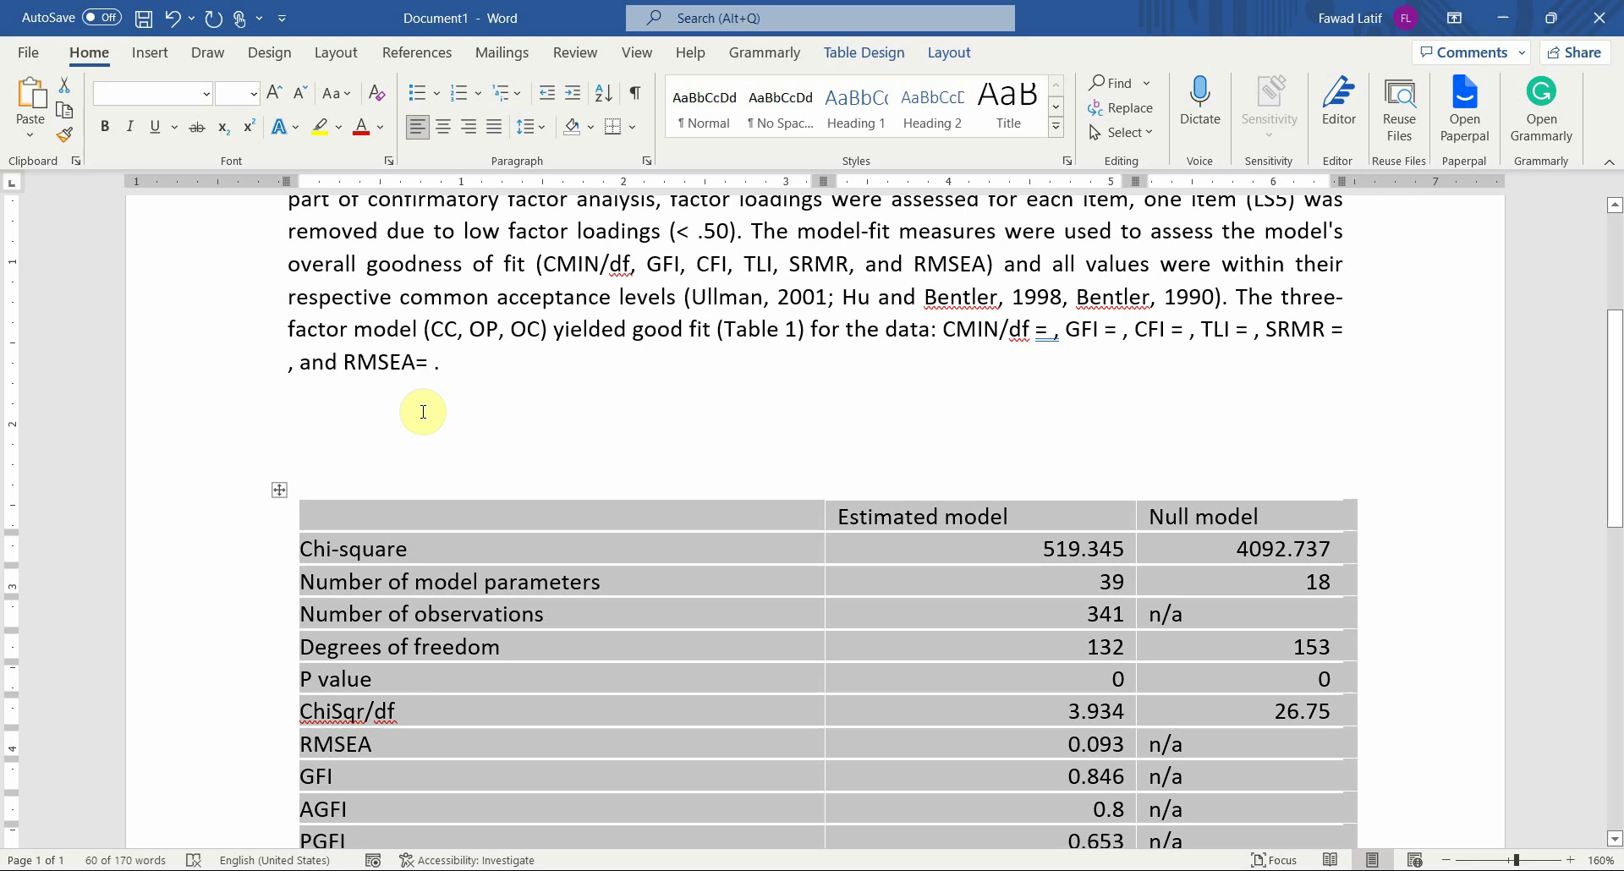
click(427, 412)
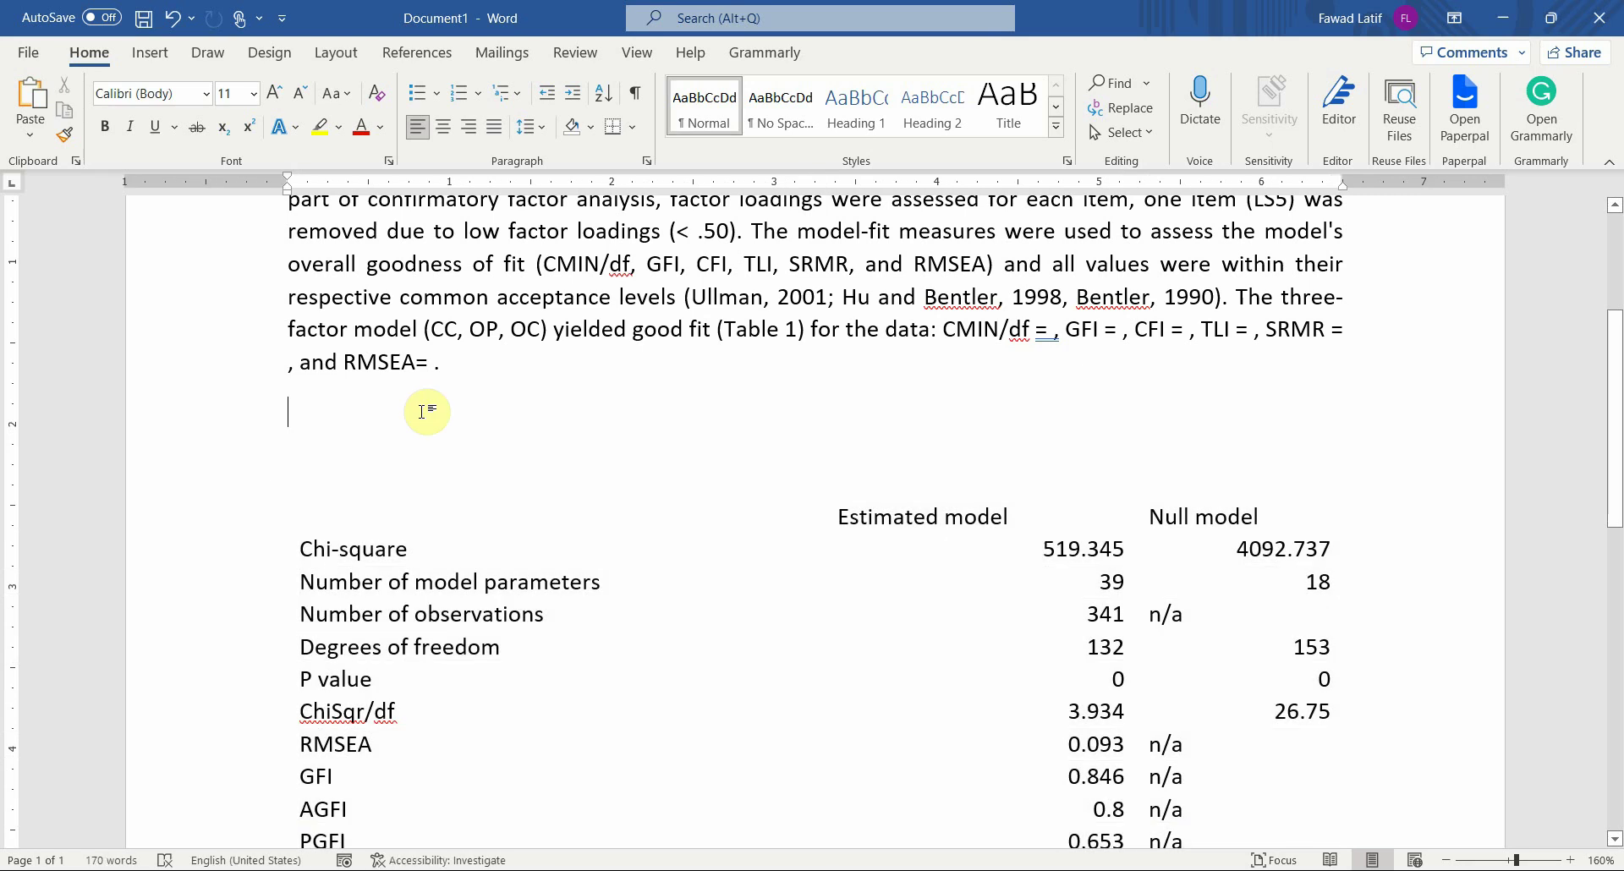
key(ctrl+v)
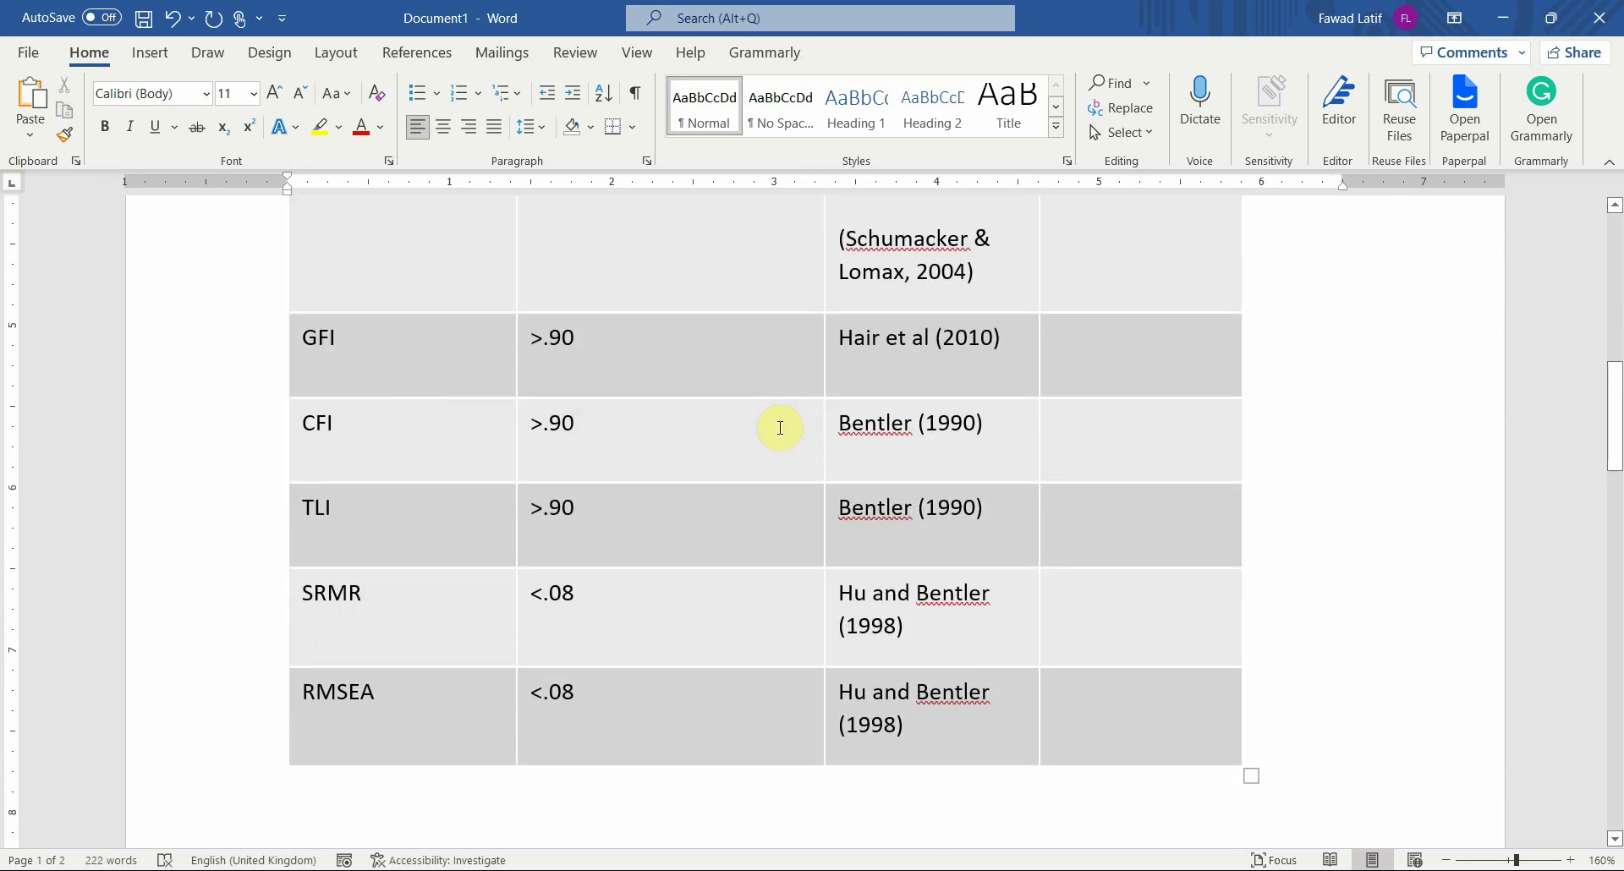
scroll(779, 427, up, 5)
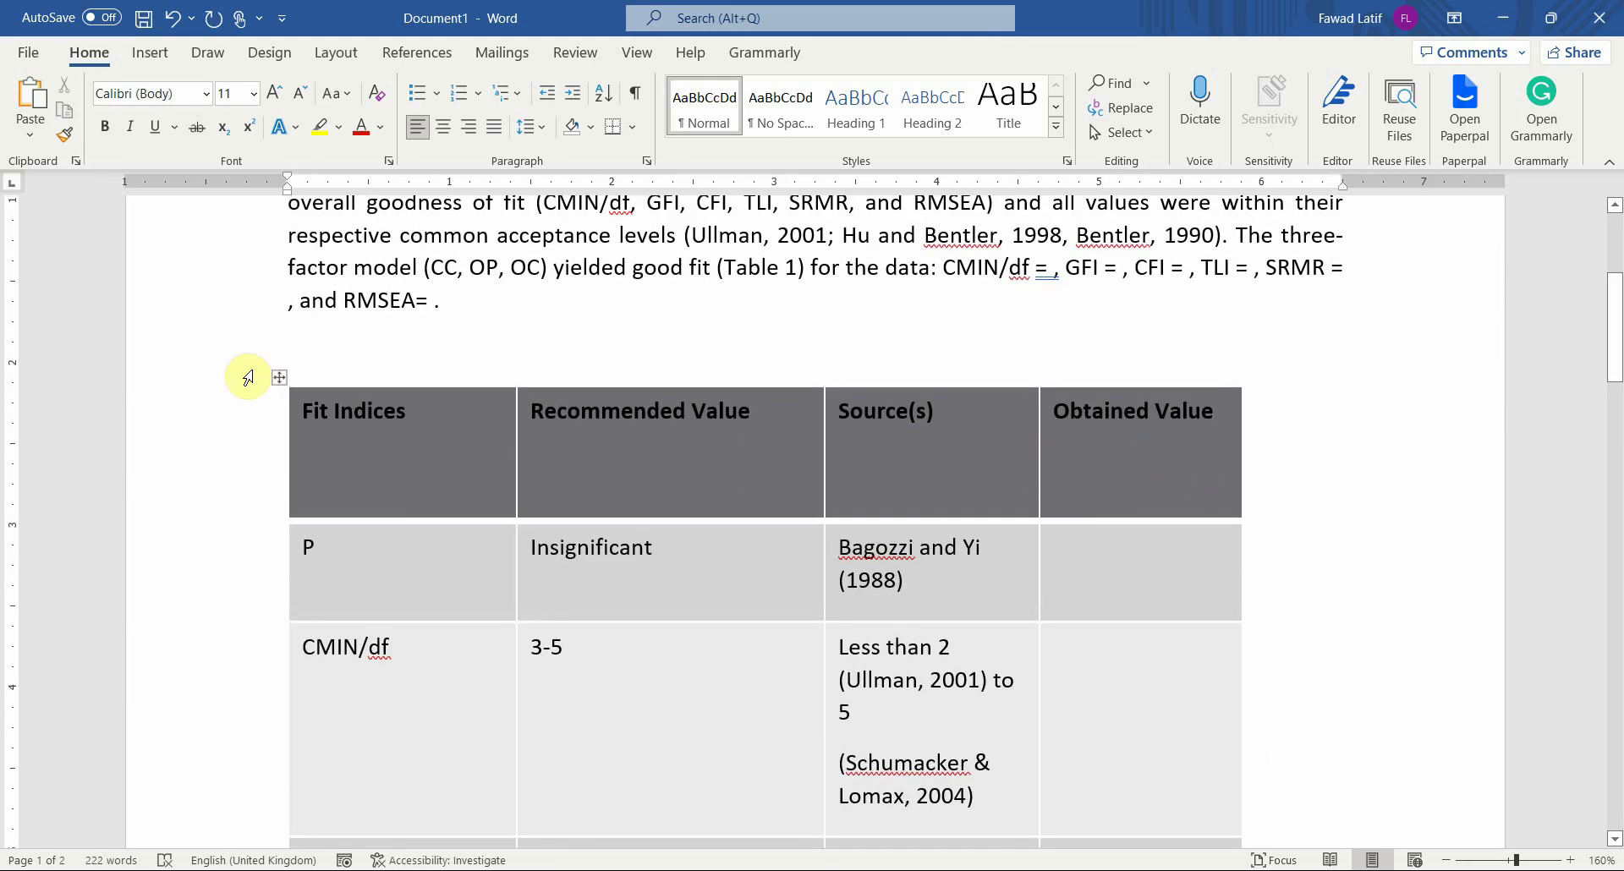
Apply the plain Table Grid style with black borders to the whole fit indices table
click(277, 380)
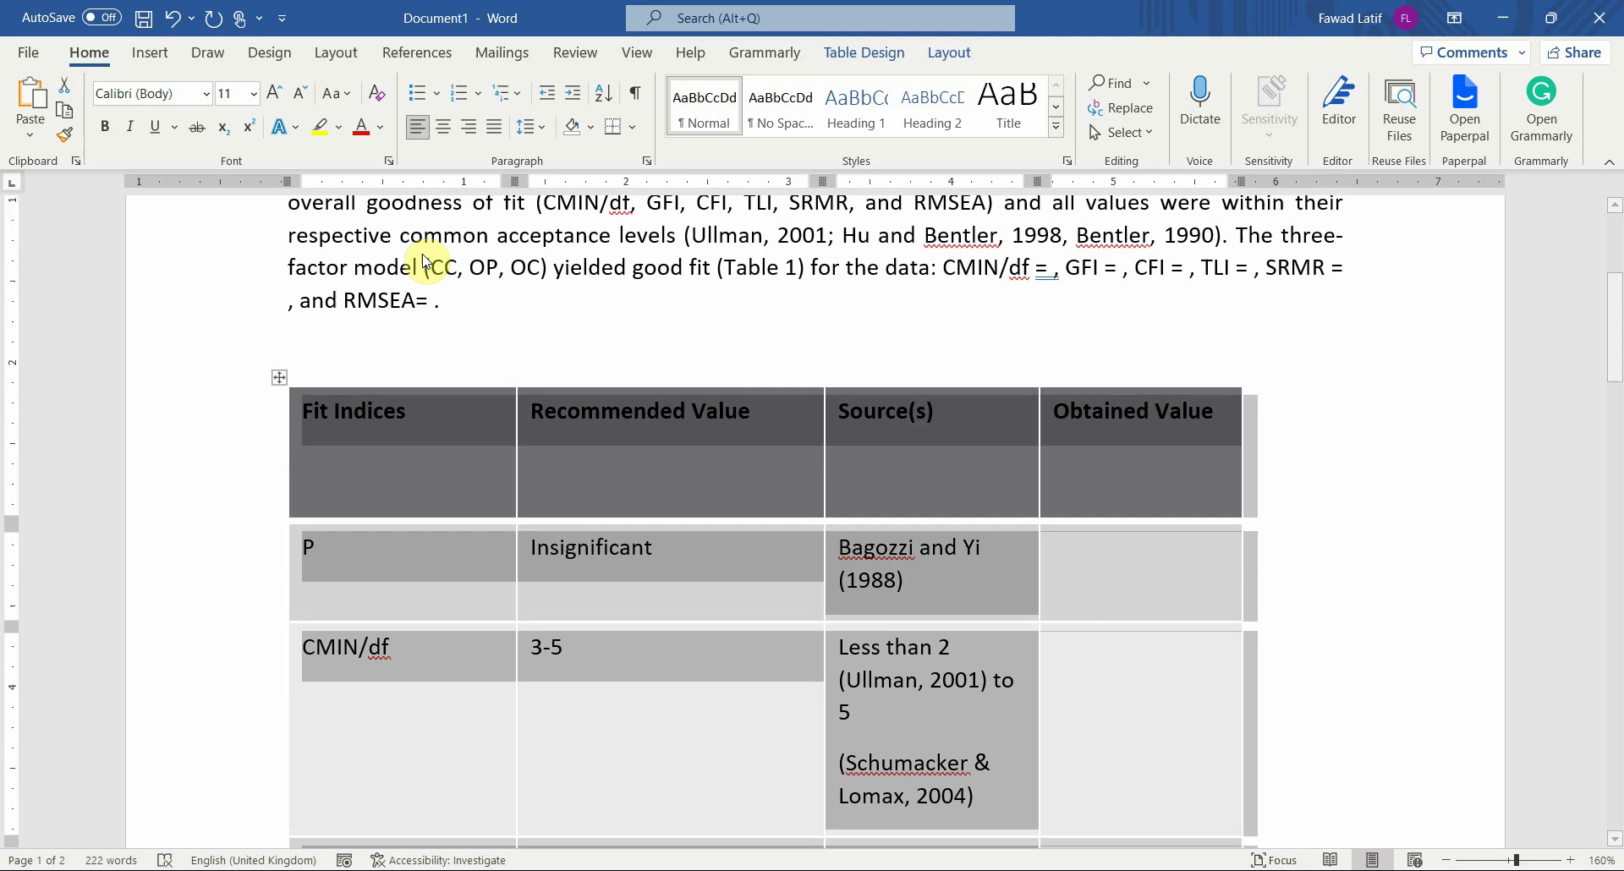
click(950, 53)
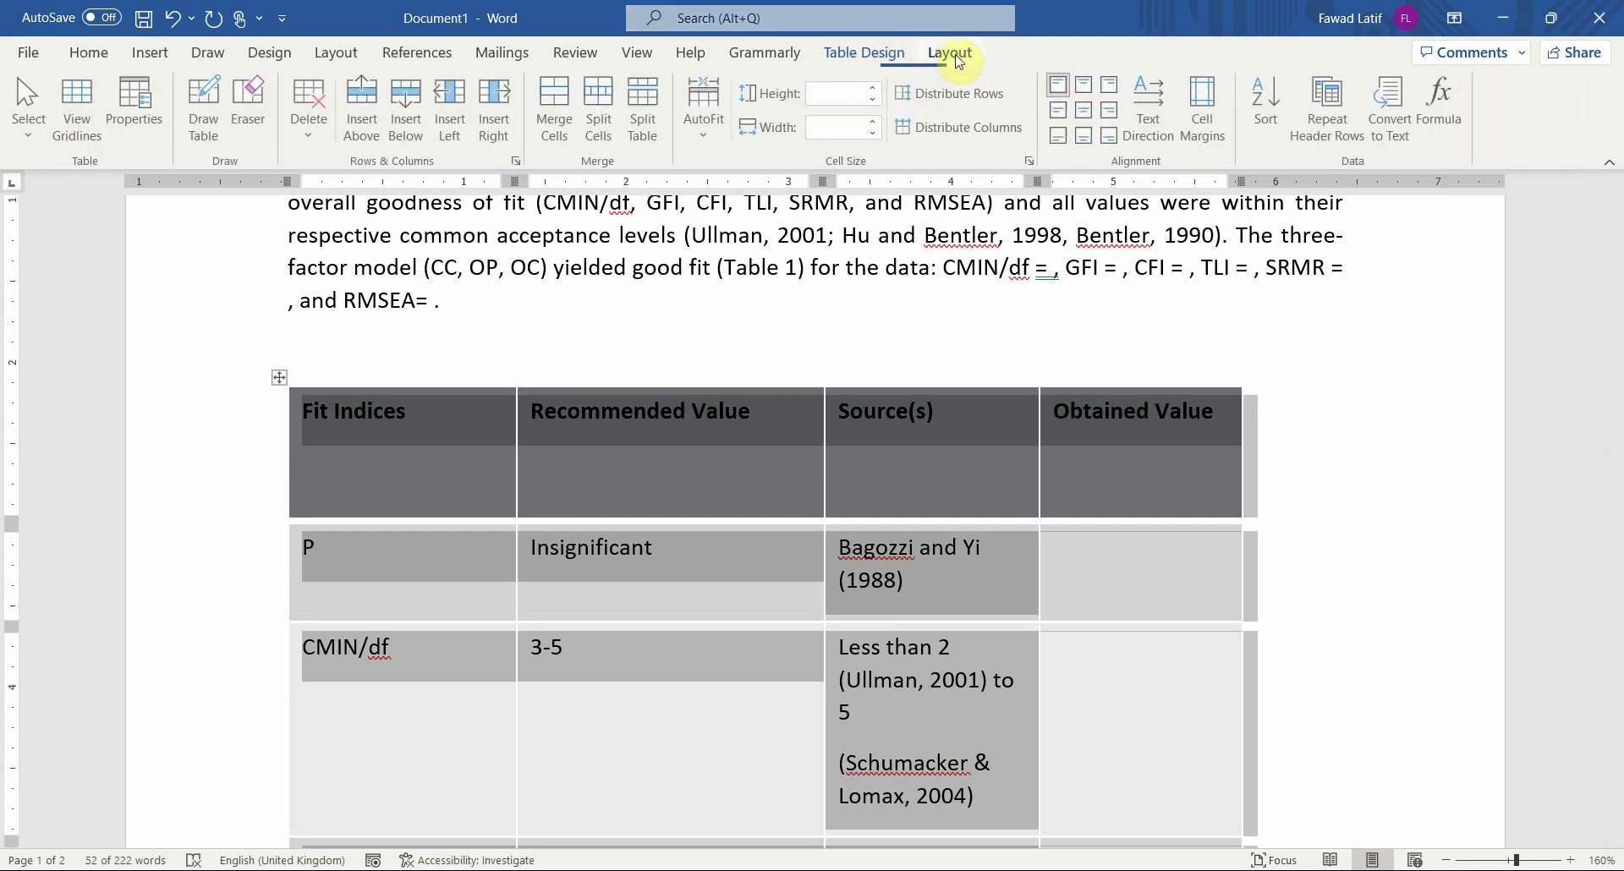
click(857, 57)
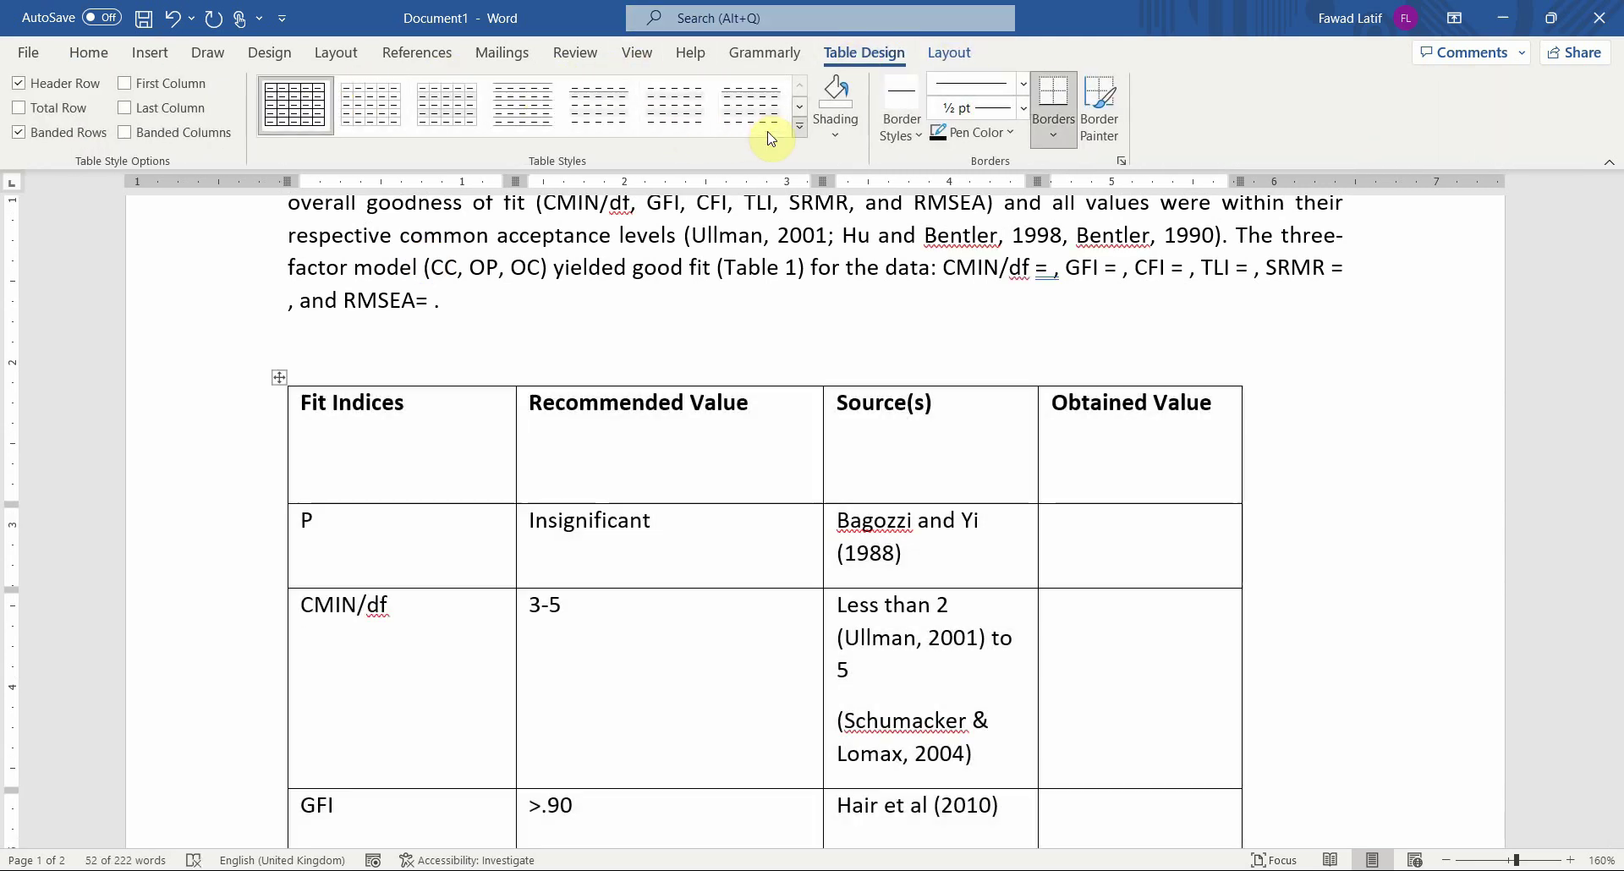
click(798, 125)
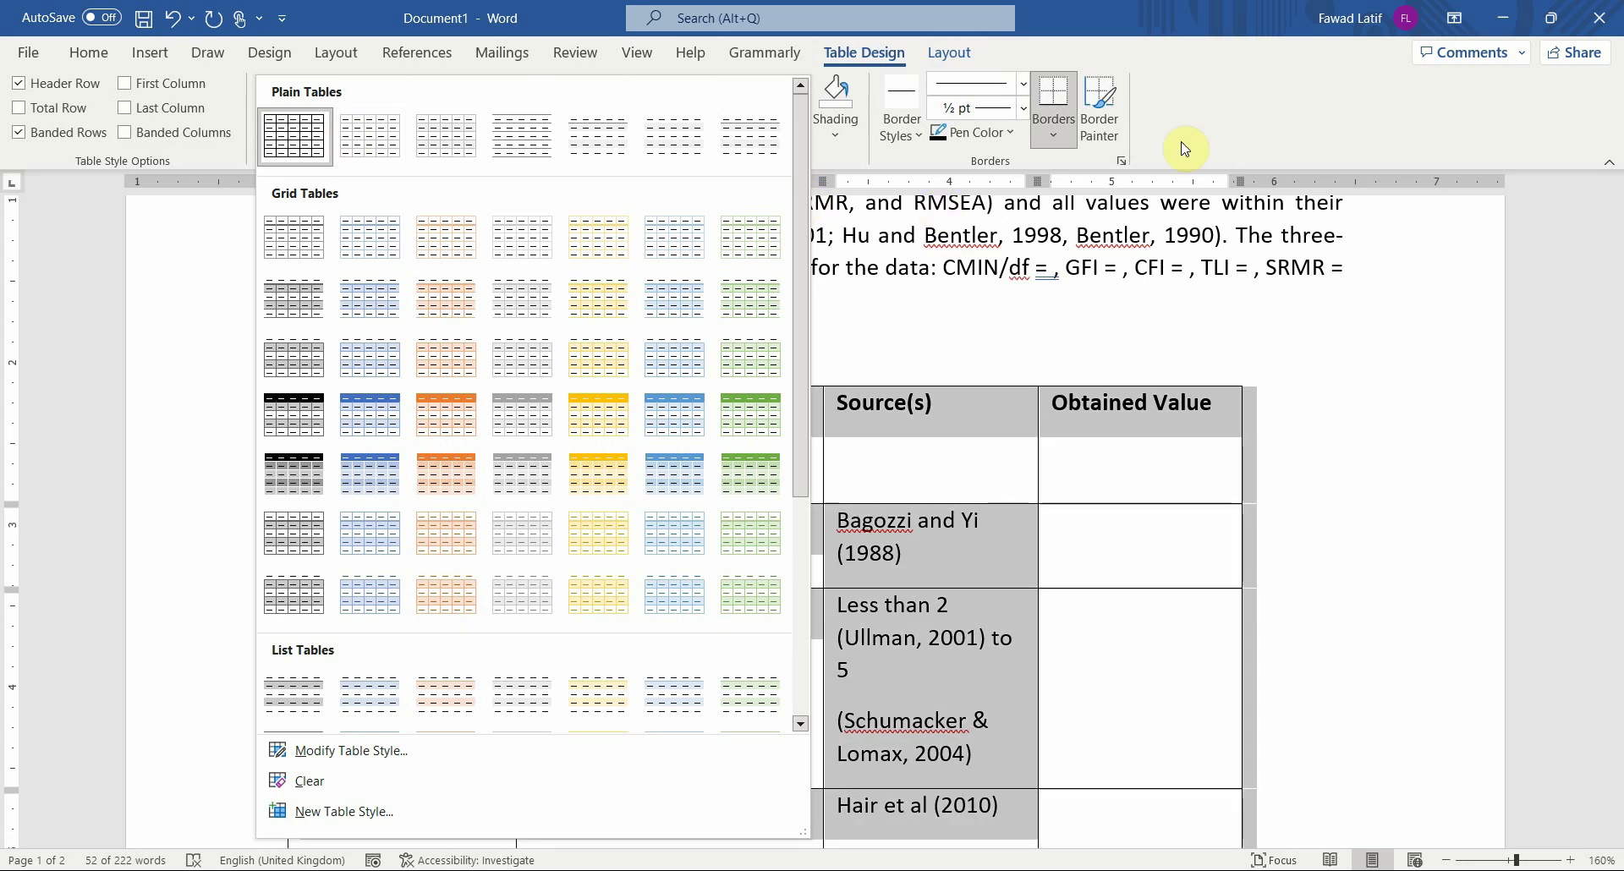
click(1291, 90)
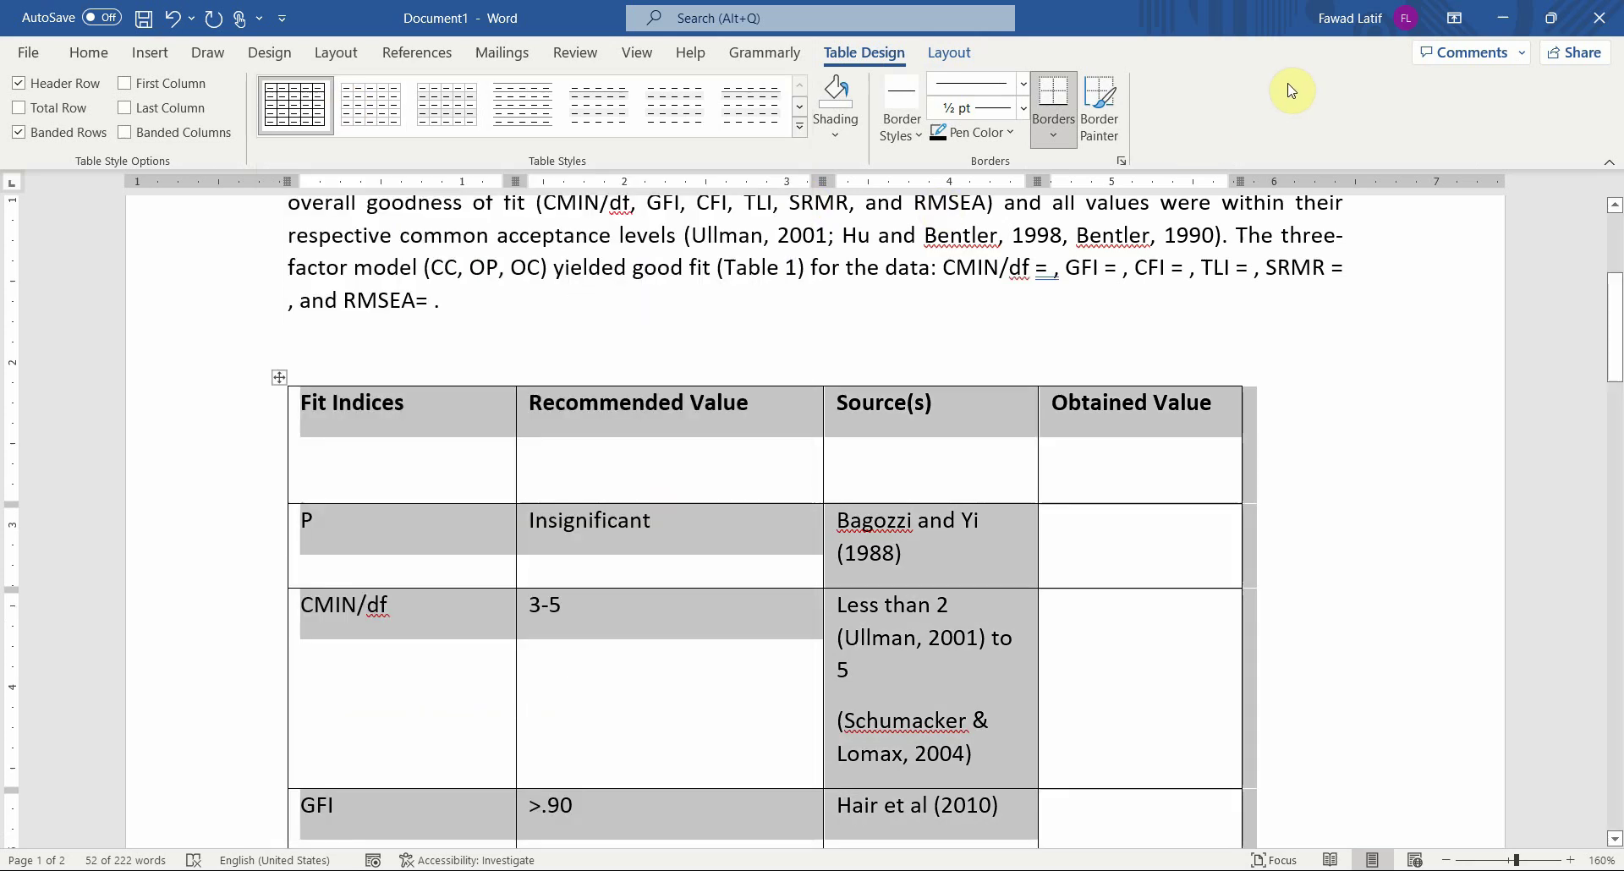
Set the fit indices table's line spacing to 1.0 and remove the space after its paragraphs
click(88, 52)
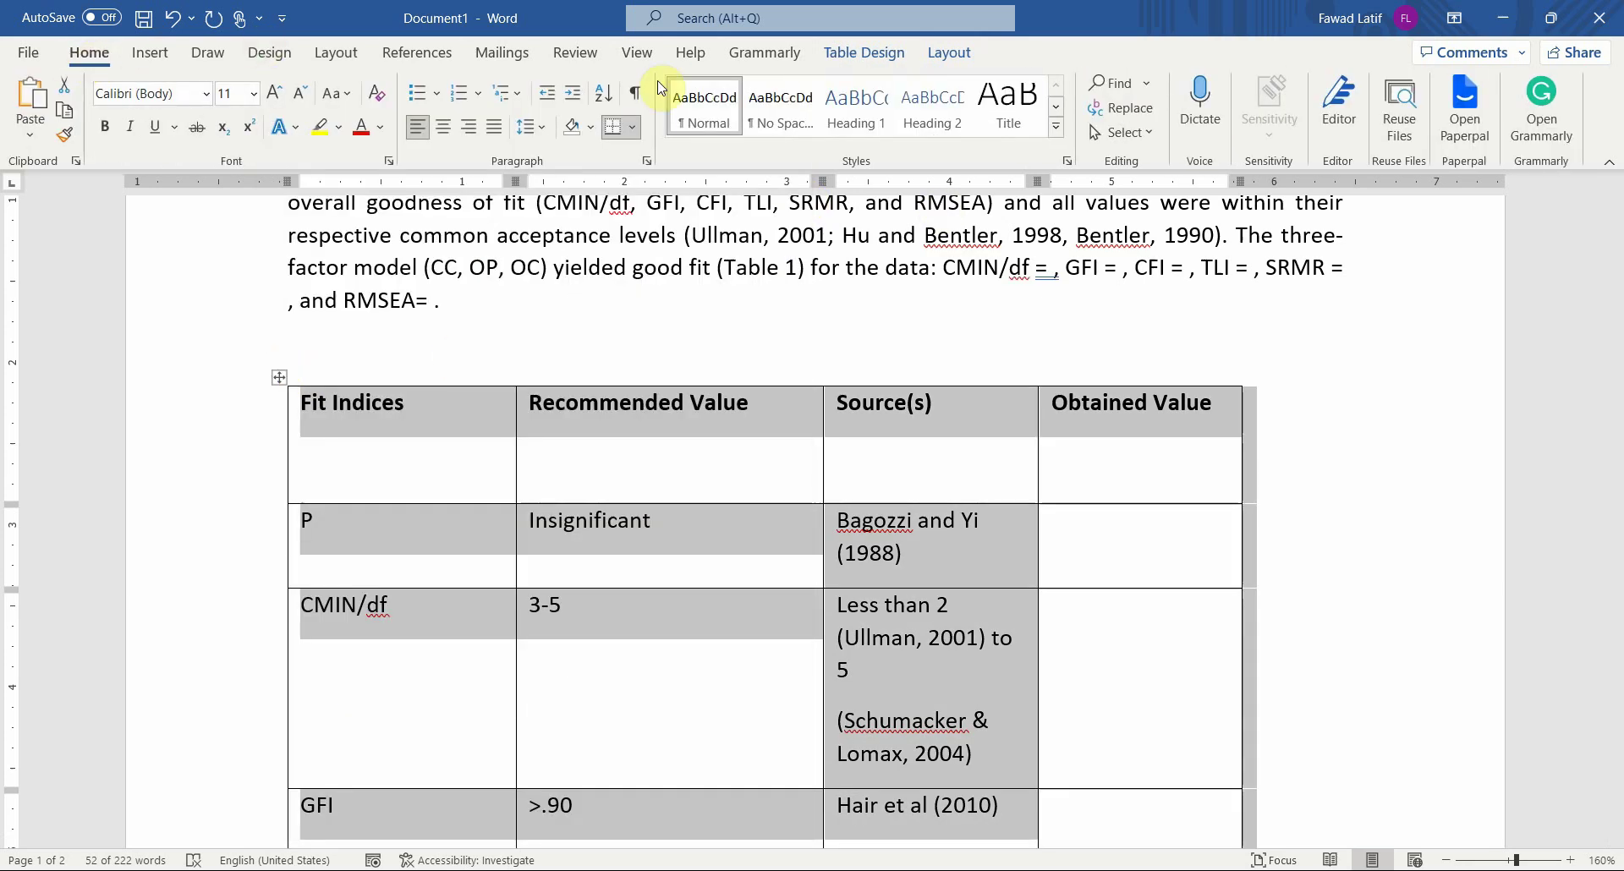
click(634, 128)
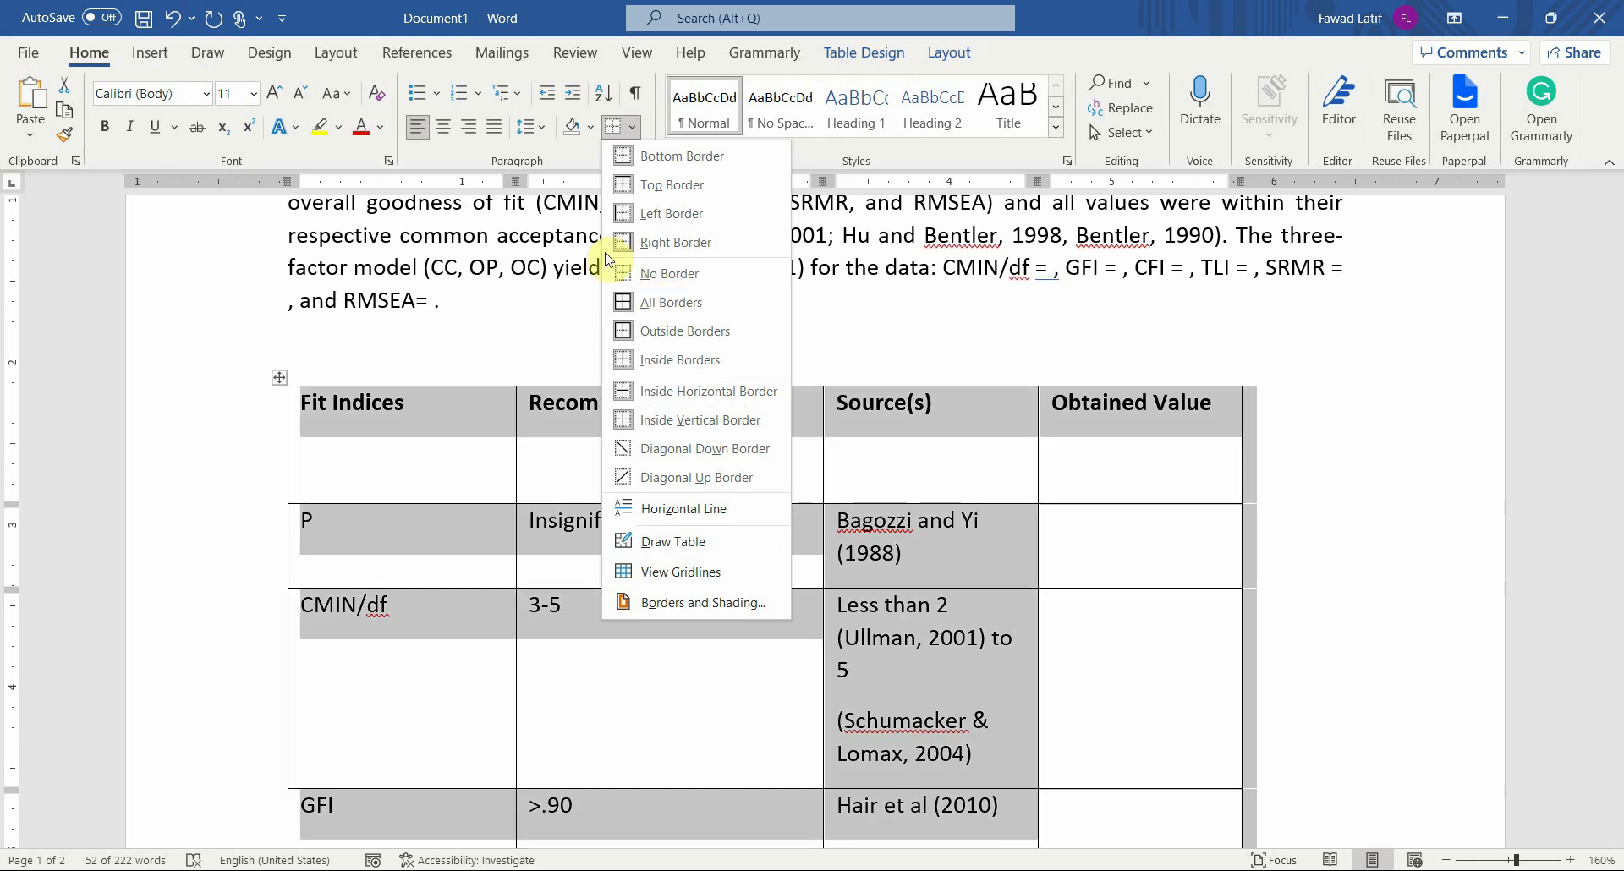
click(528, 129)
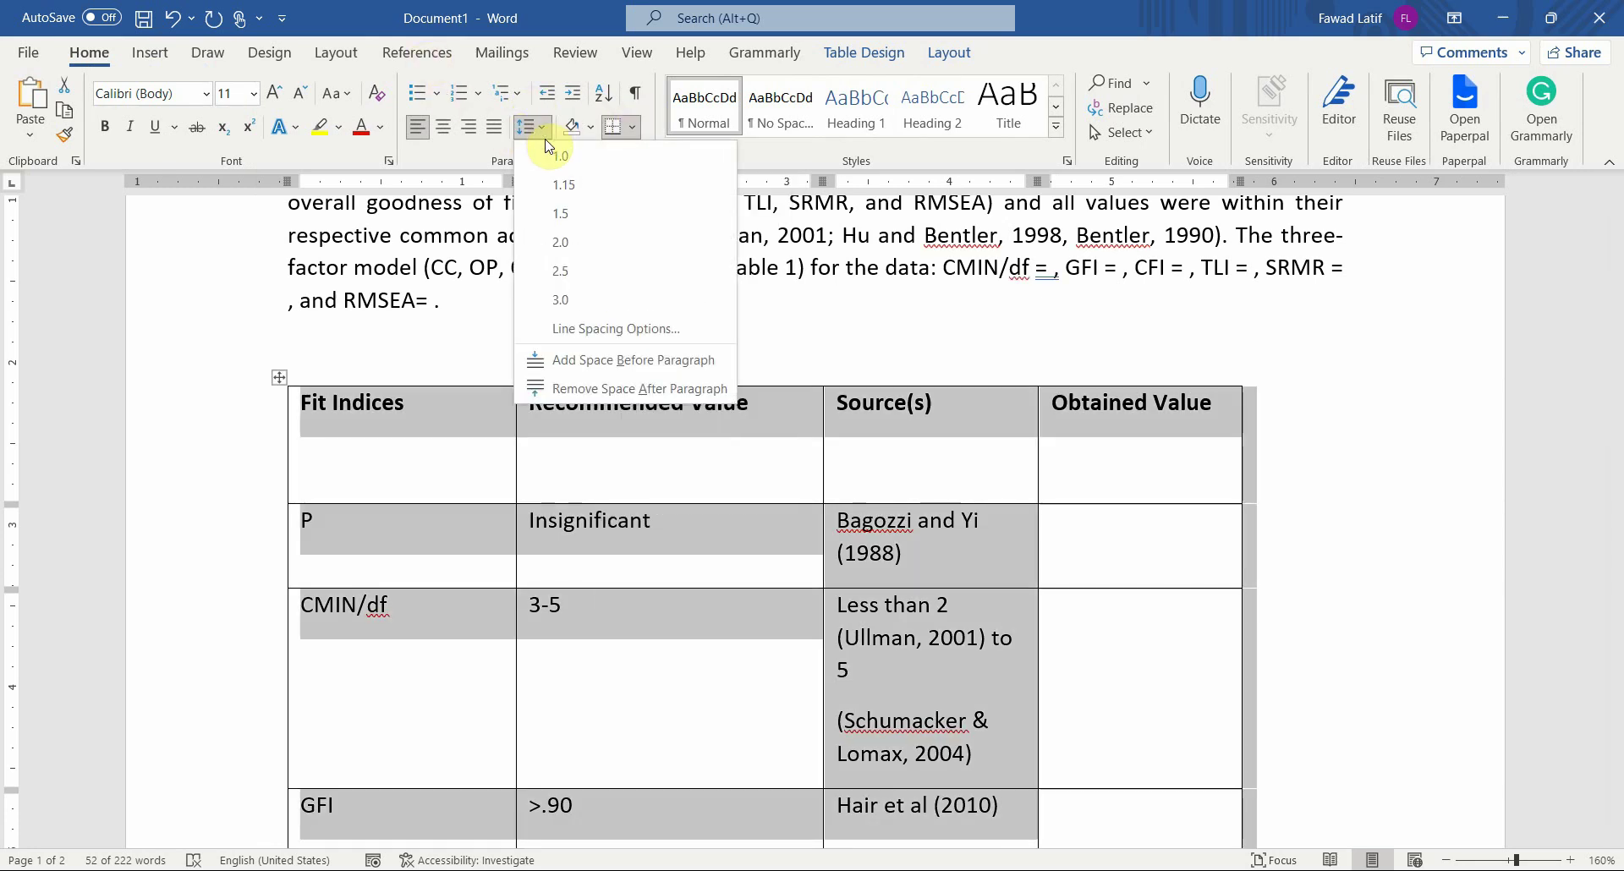
click(552, 153)
click(540, 127)
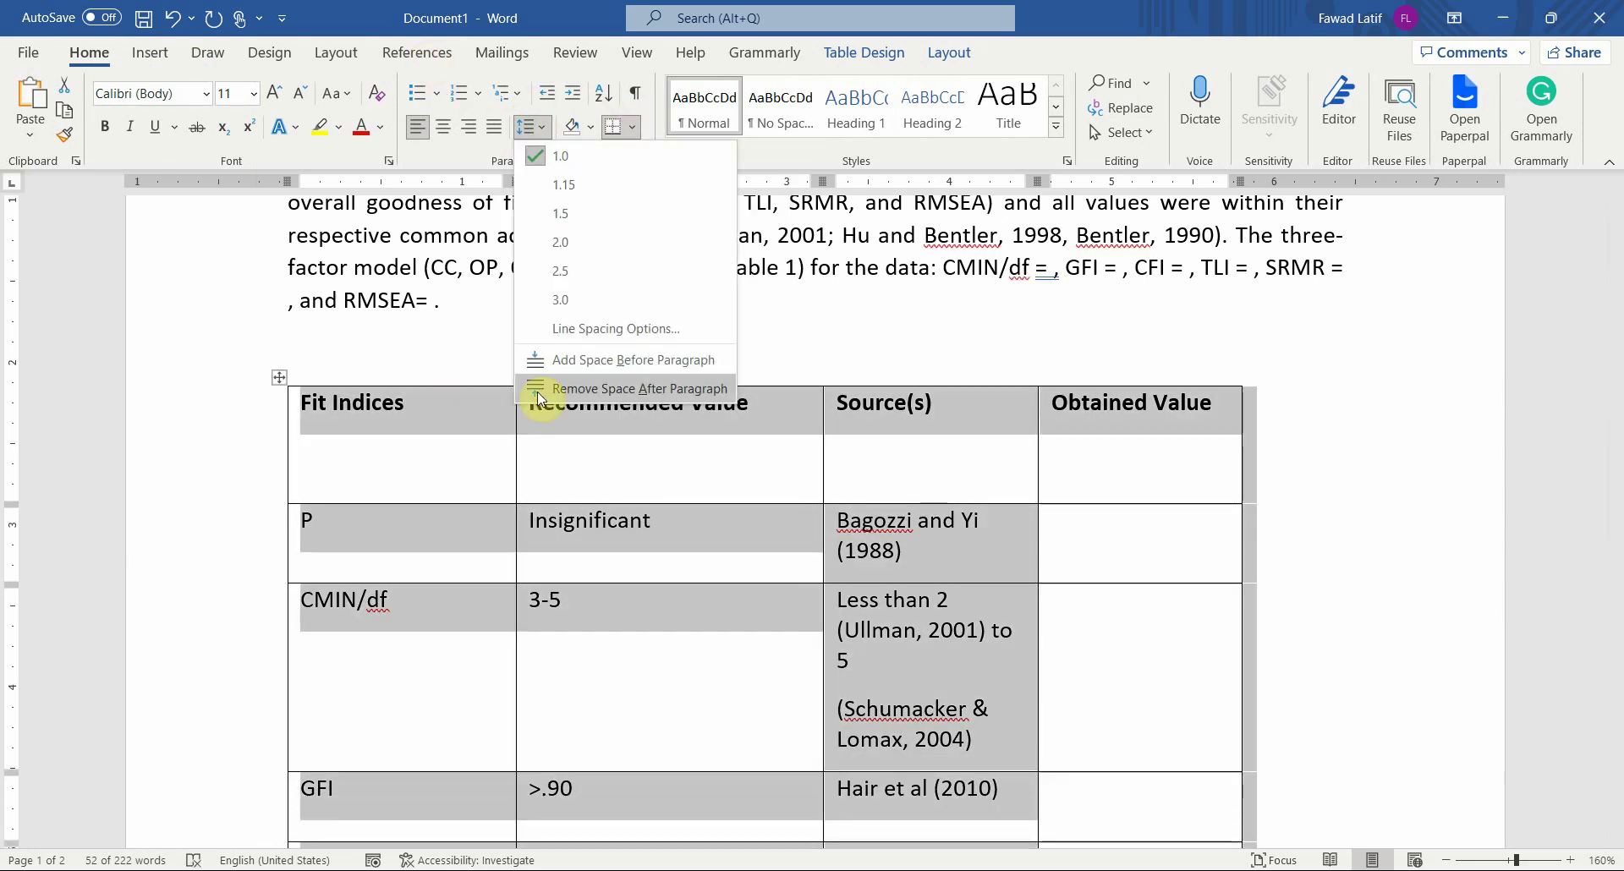
click(428, 392)
Reduce the heights of the header row and the P row in the fit indices table to fit their text
click(449, 465)
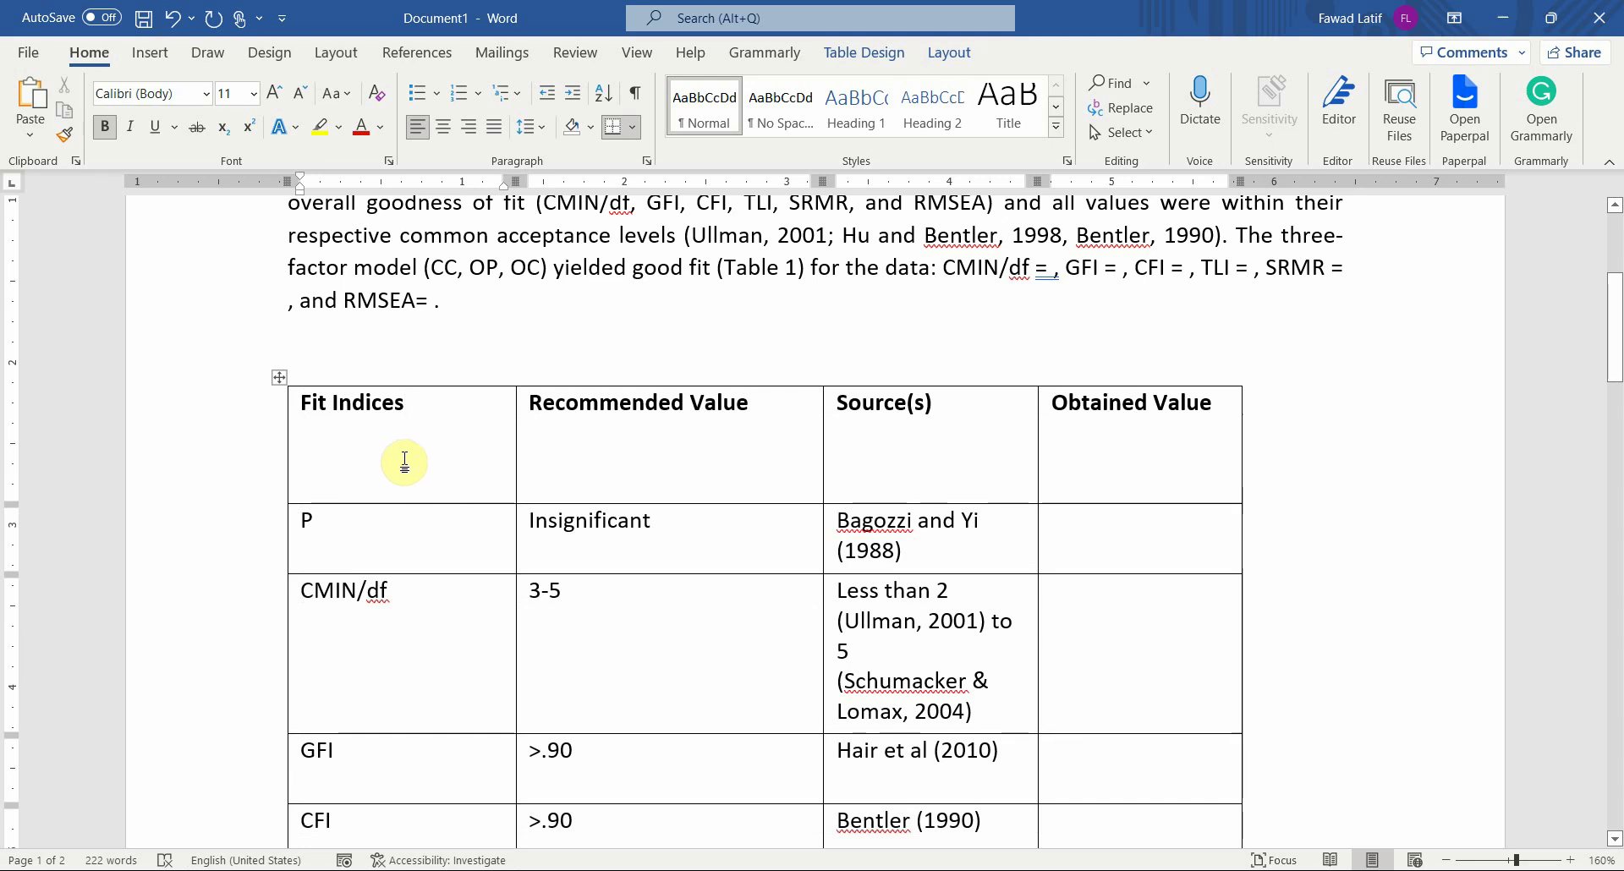
drag(457, 504, 471, 380)
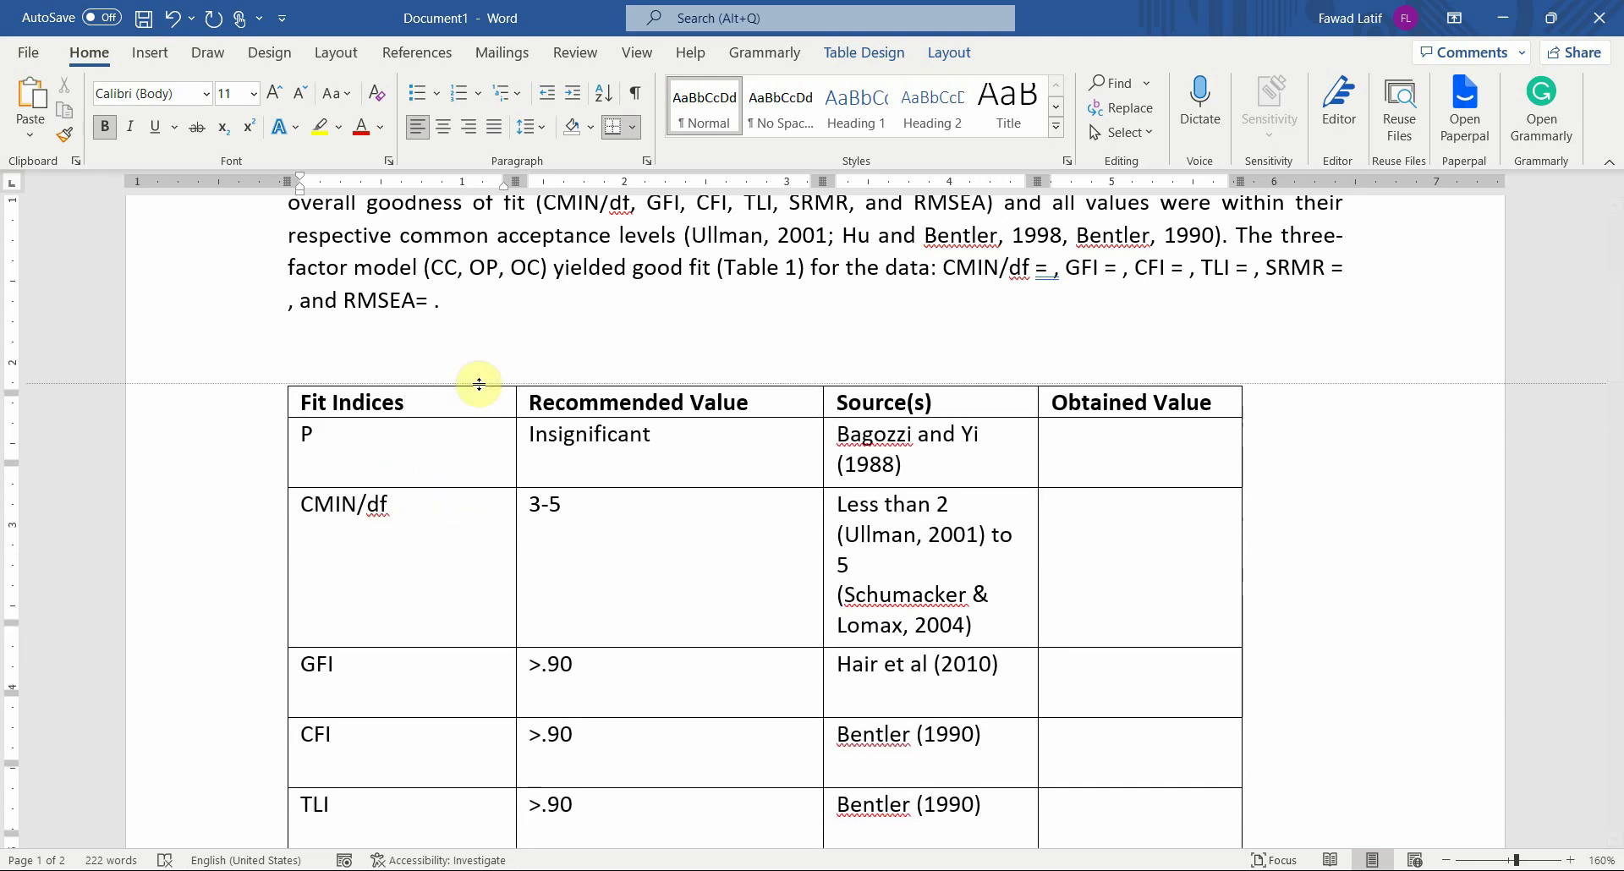
drag(456, 487, 457, 479)
Compare the blank fit values in the write-up and the empty Obtained Value column with the pasted model fit results
click(454, 304)
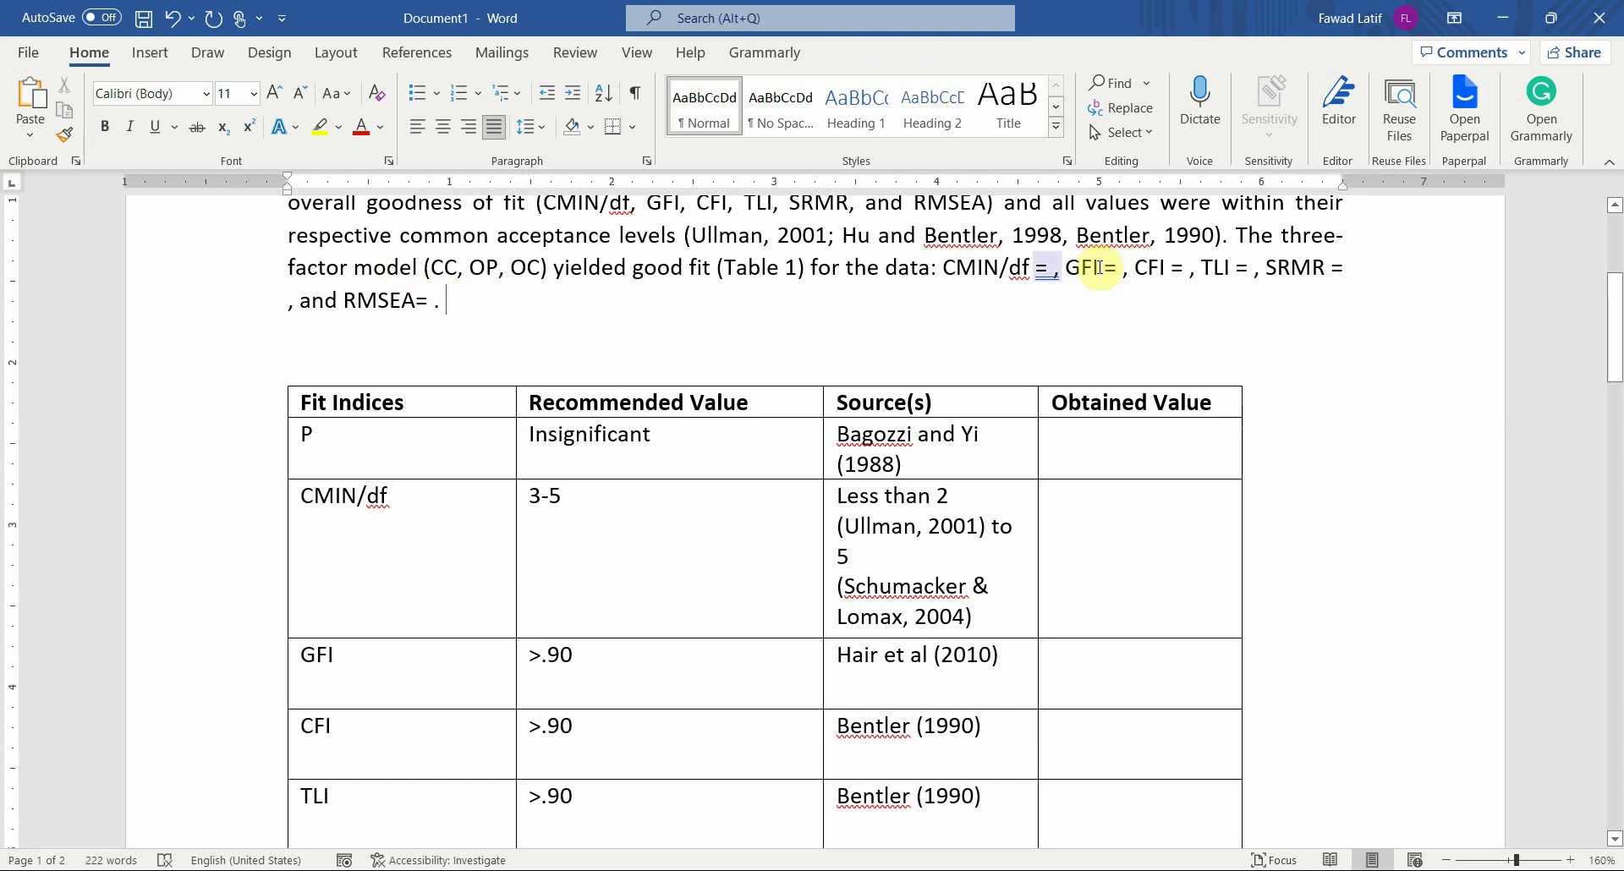
scroll(872, 414, down, 15)
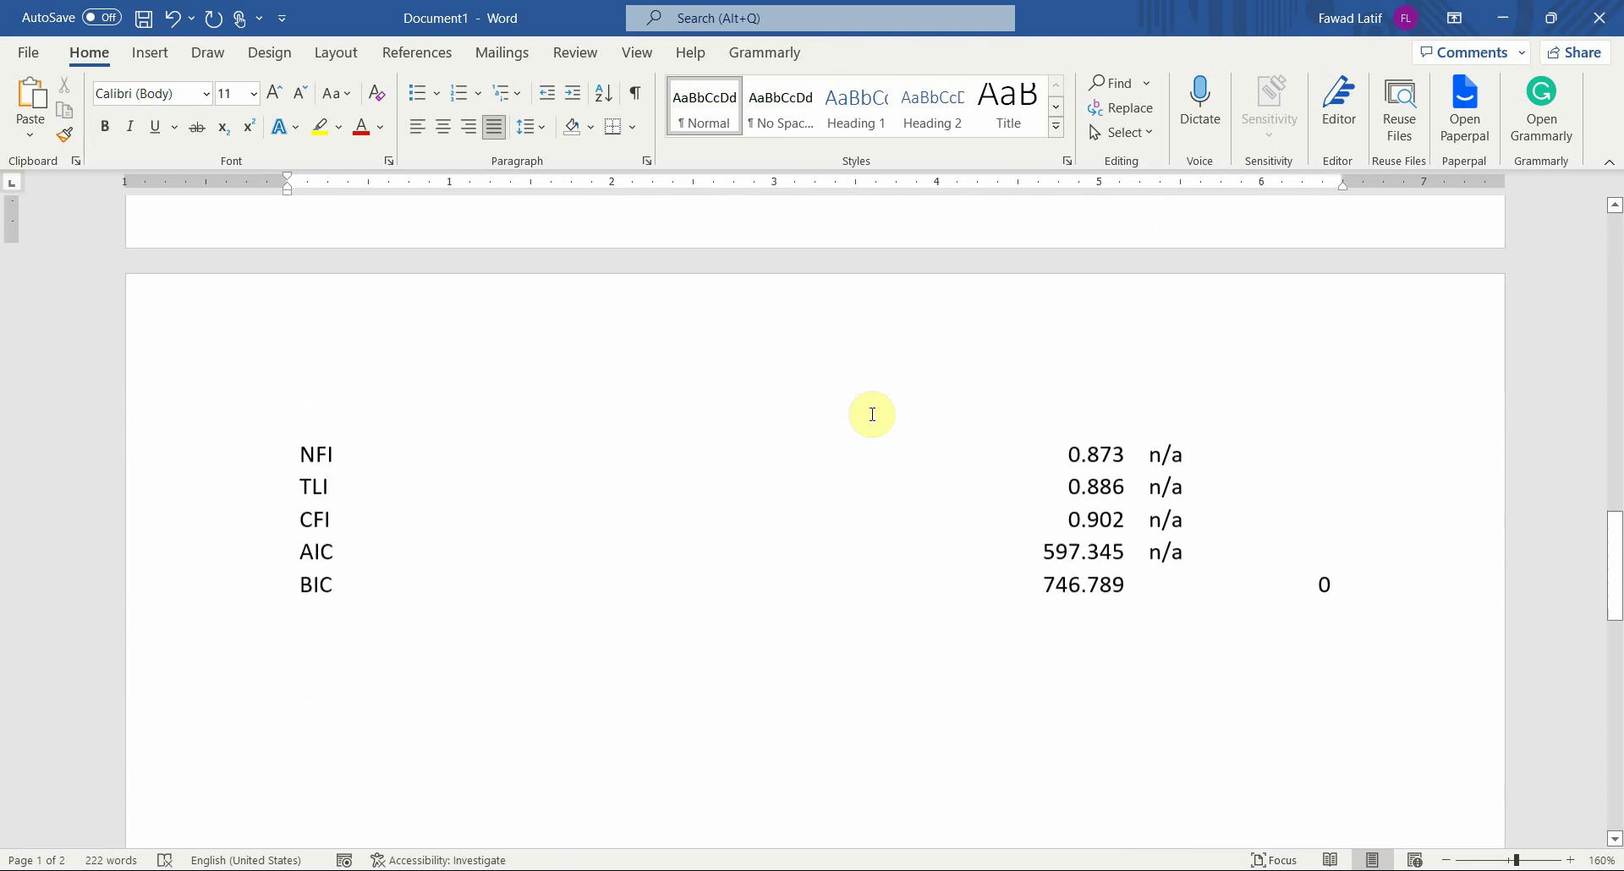
scroll(872, 414, up, 5)
scroll(1057, 429, up, 10)
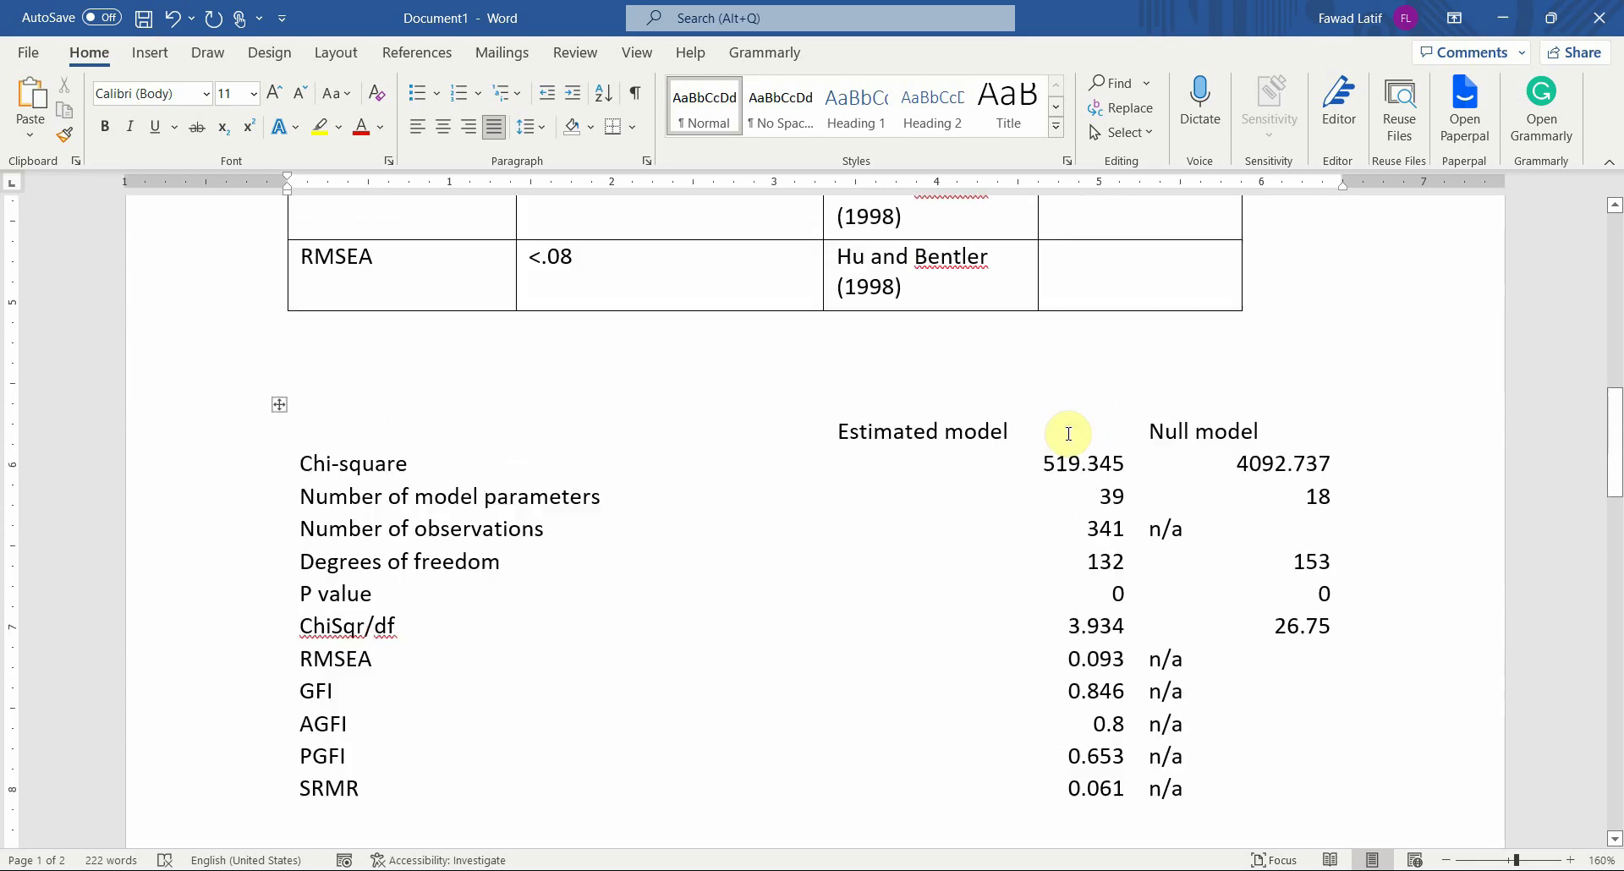
scroll(1067, 434, up, 1)
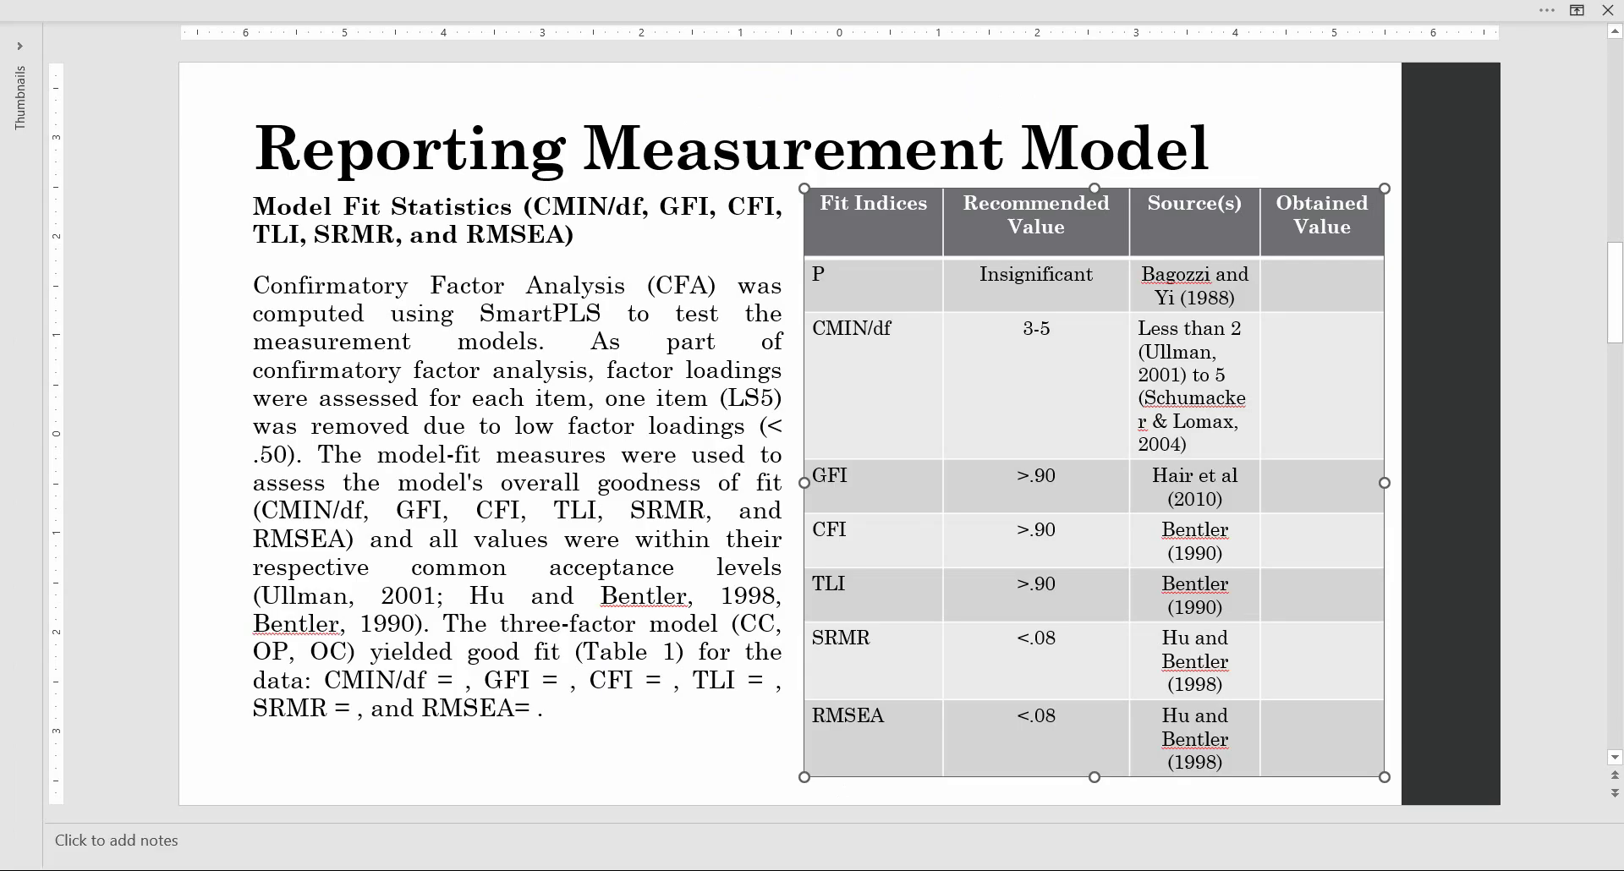
Switch to PowerPoint and examine the Factor Loadings and Construct Reliability slides for their template wording, benchmarks and citations
scroll(125, 723, down, 1)
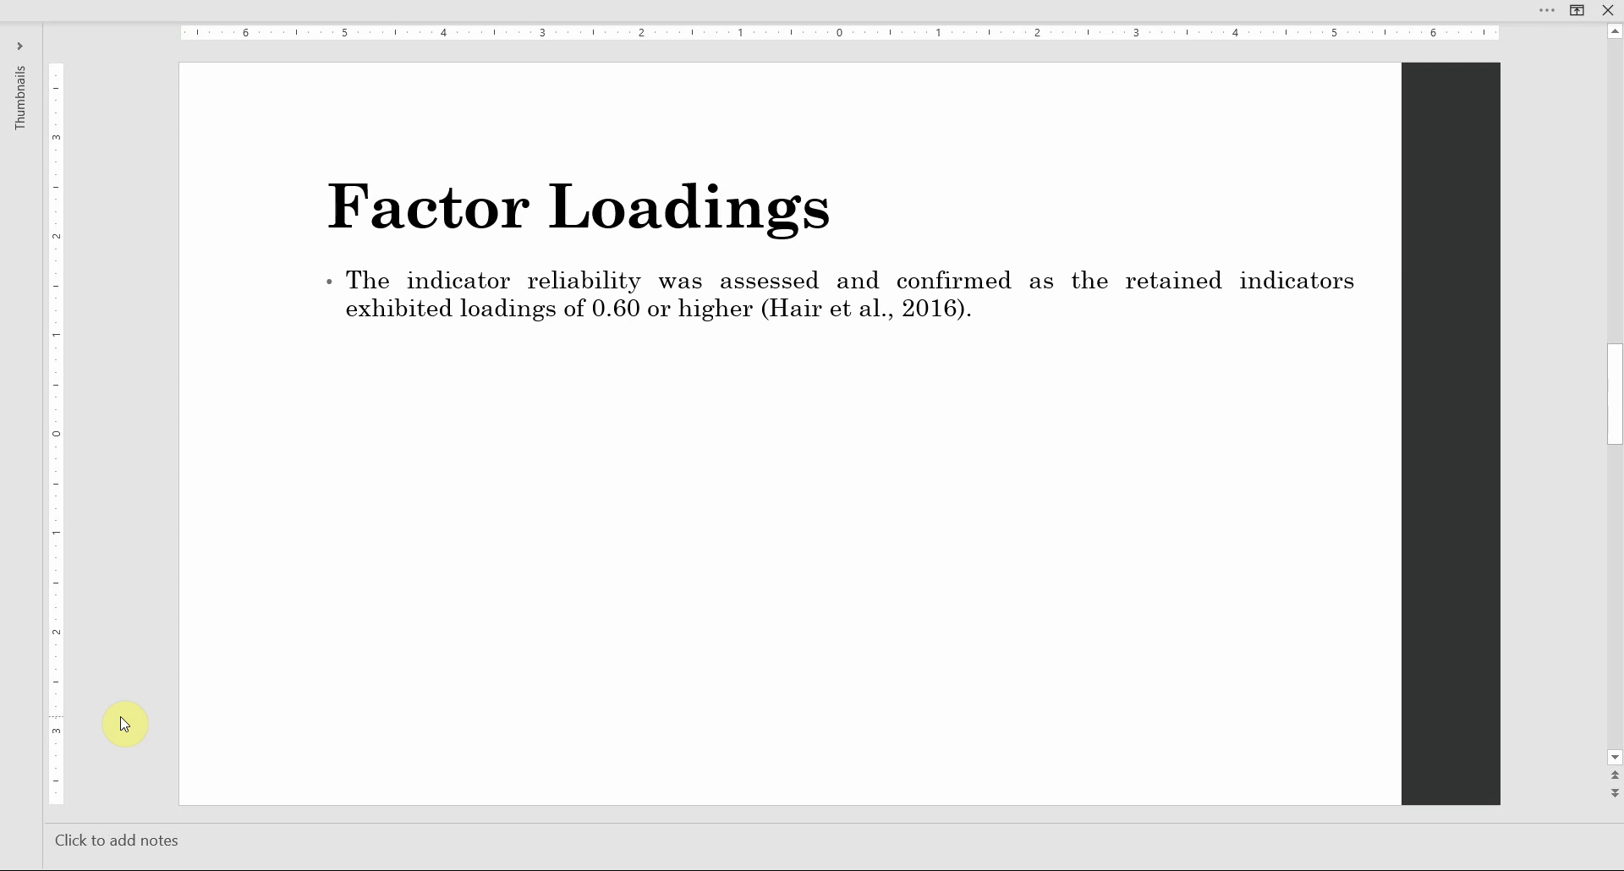
scroll(125, 723, up, 1)
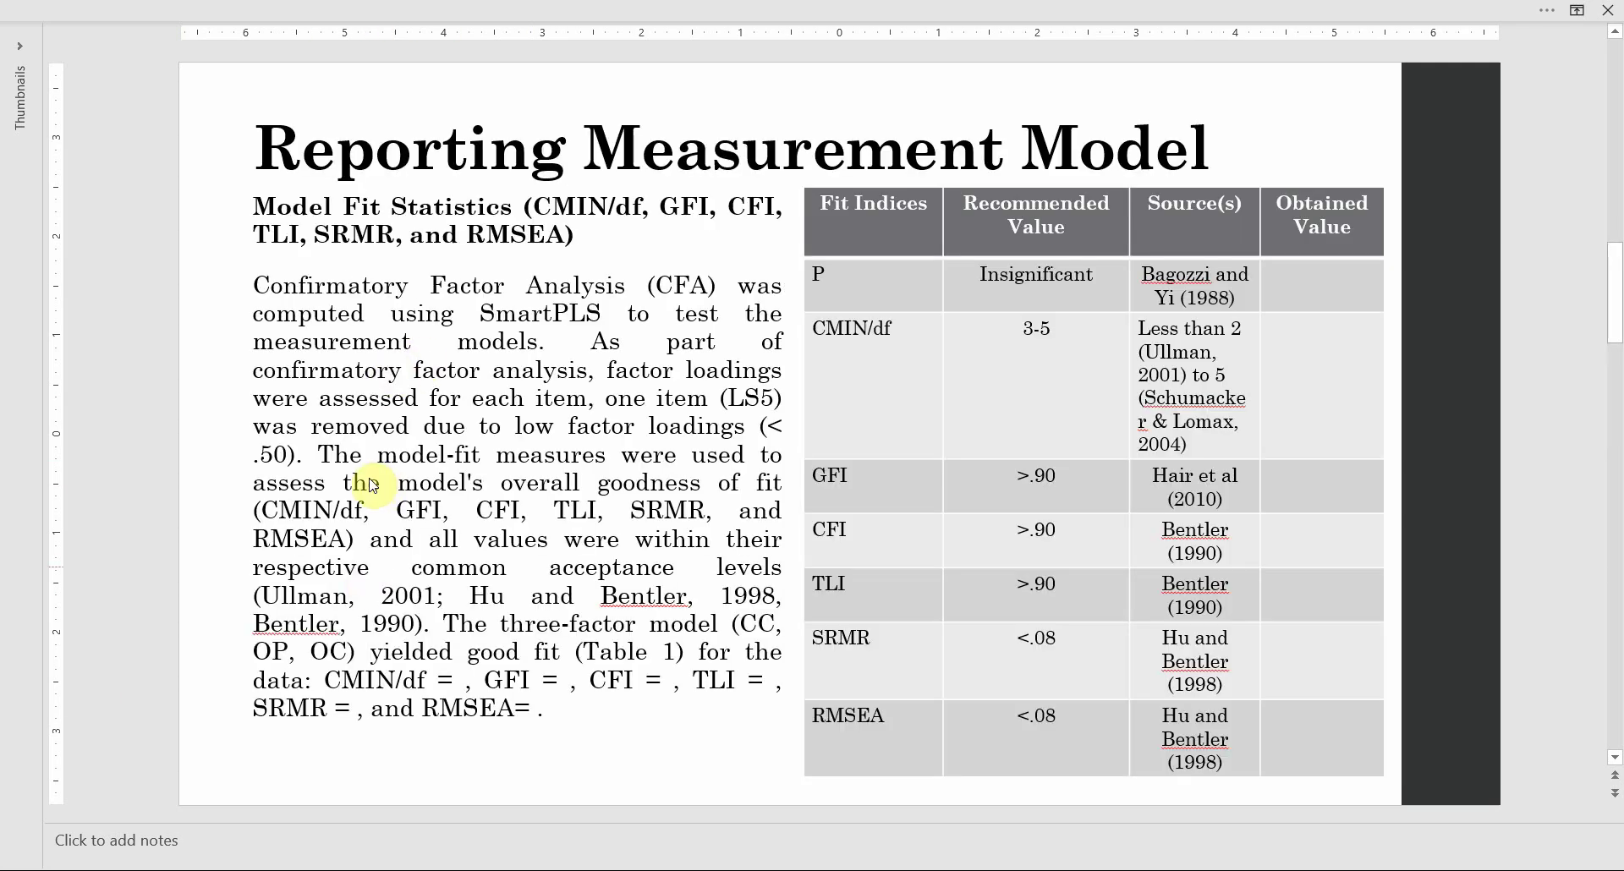
scroll(102, 645, down, 1)
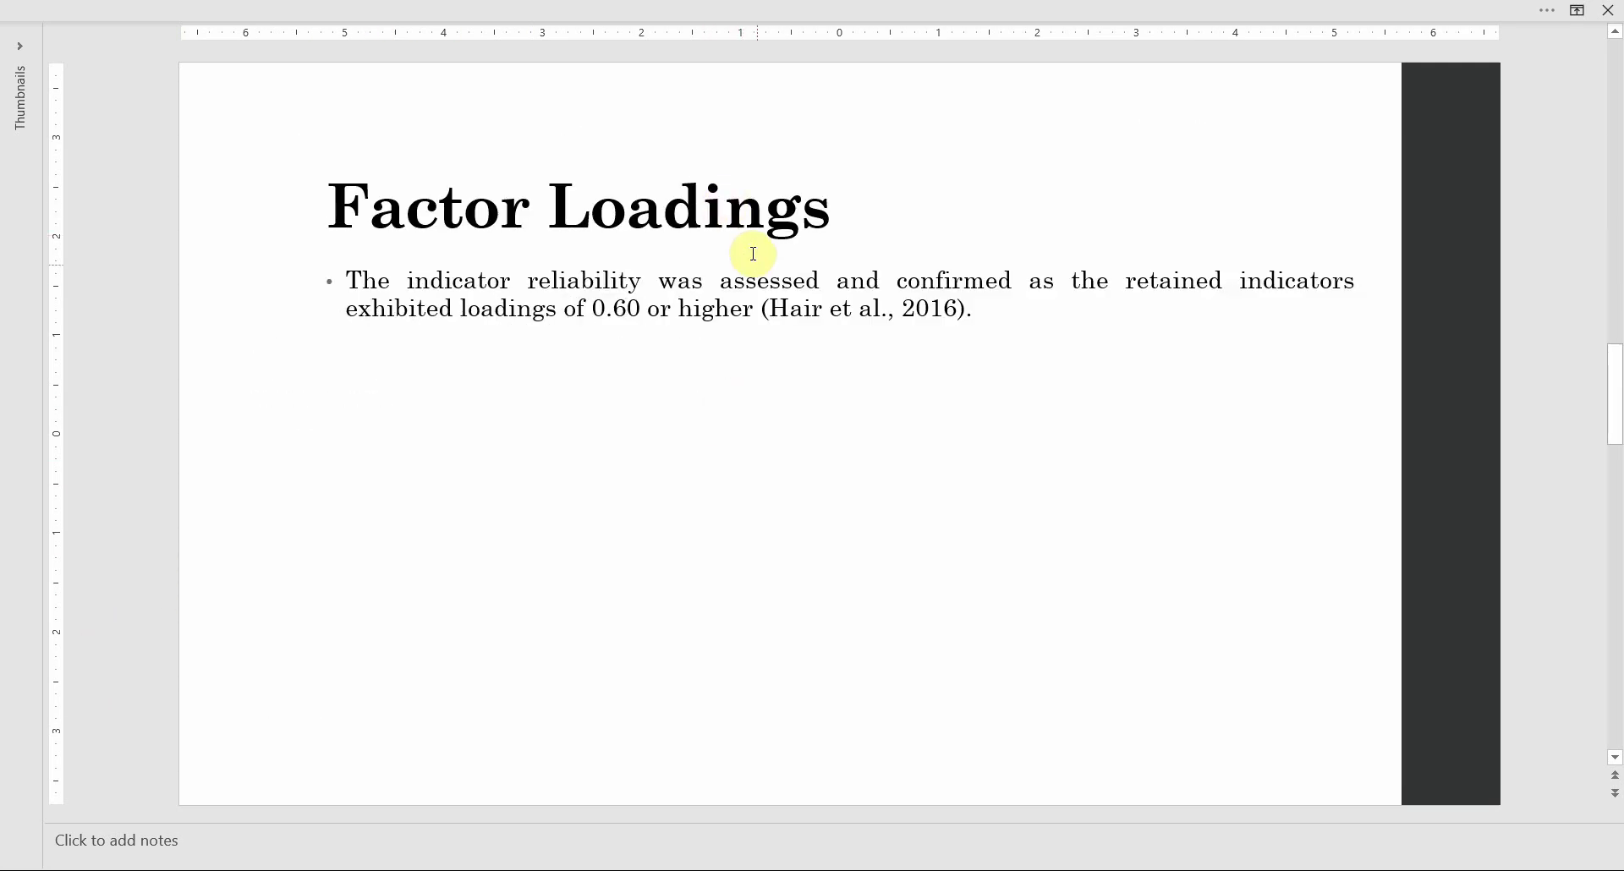
click(777, 307)
drag(776, 307, 954, 308)
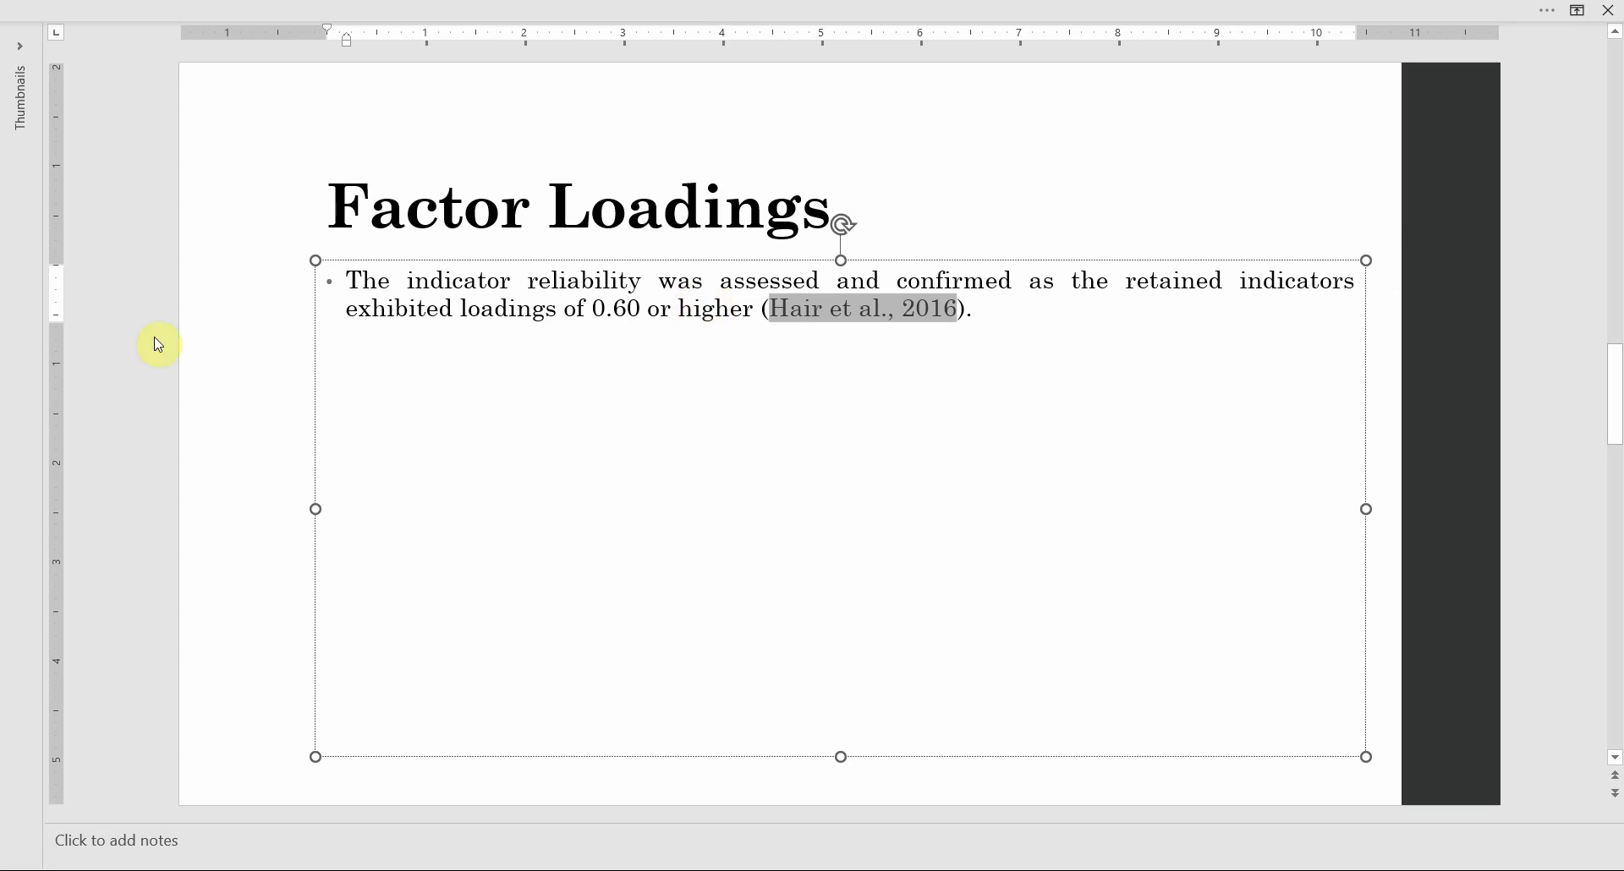
click(108, 376)
scroll(108, 376, down, 1)
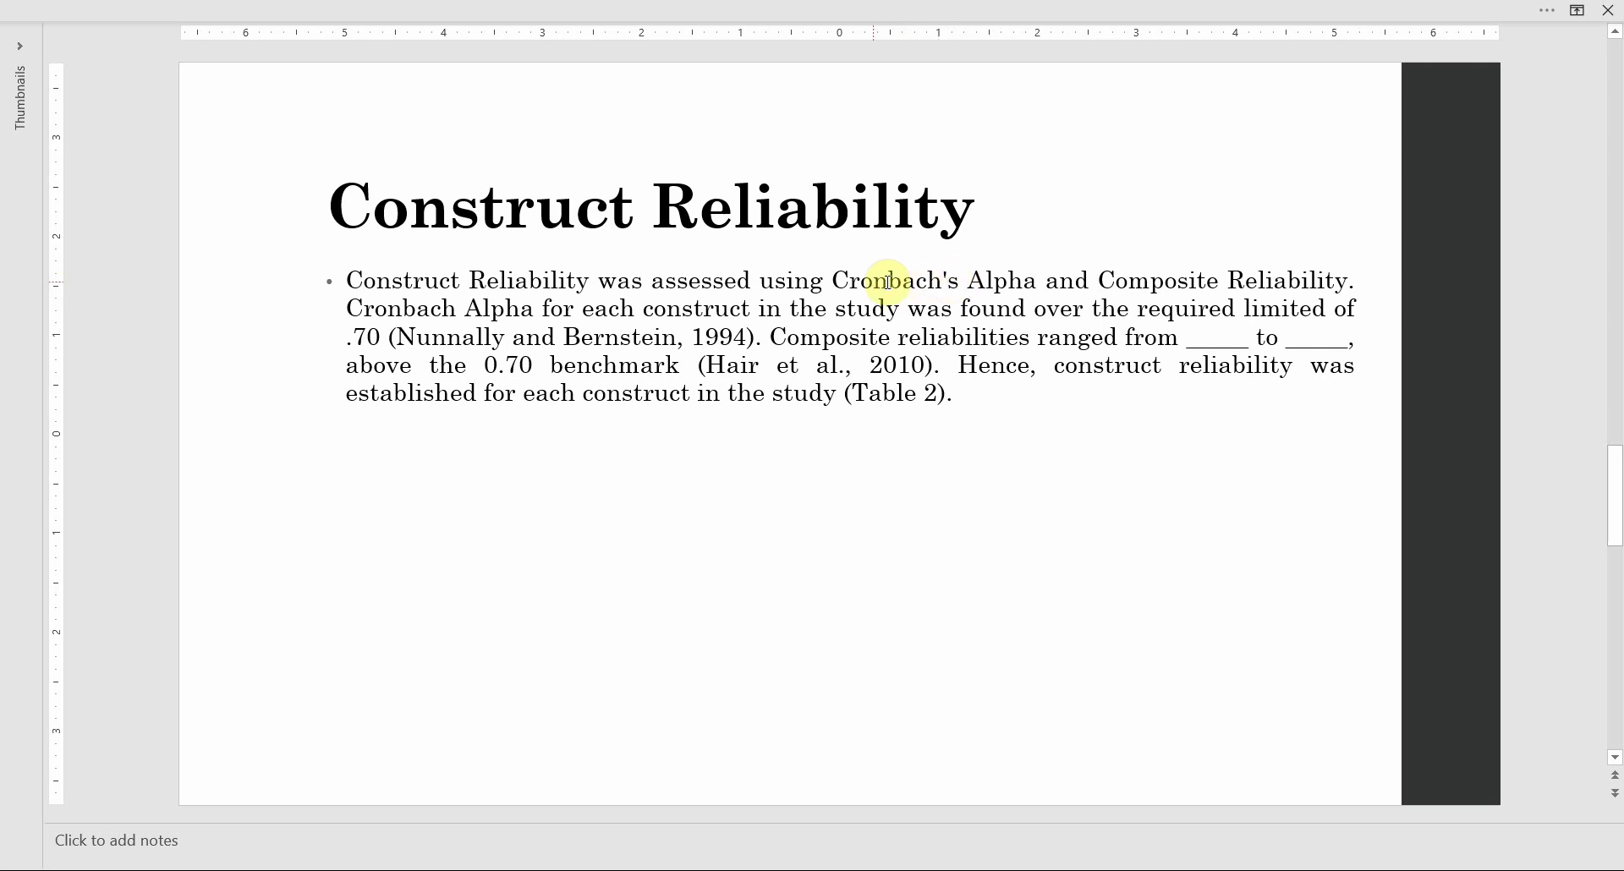
drag(835, 280, 1073, 410)
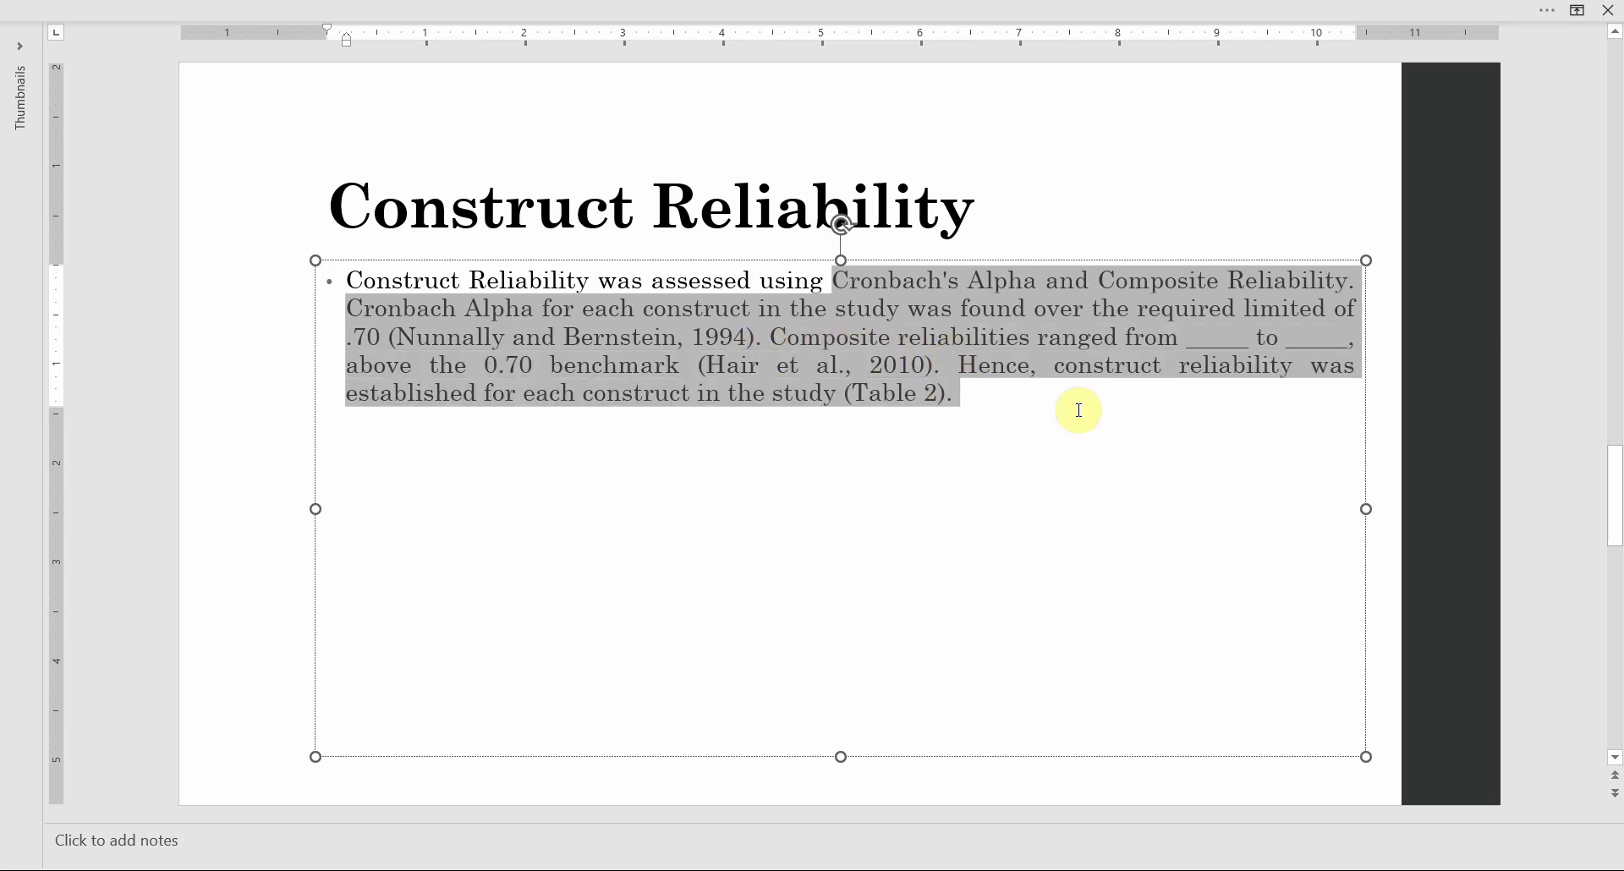
Copy the Construct Reliability paragraph from the slide into the Word document below the model fit paragraph, as plain body text without its bullet
click(961, 413)
triple_click(958, 412)
key(ctrl+c)
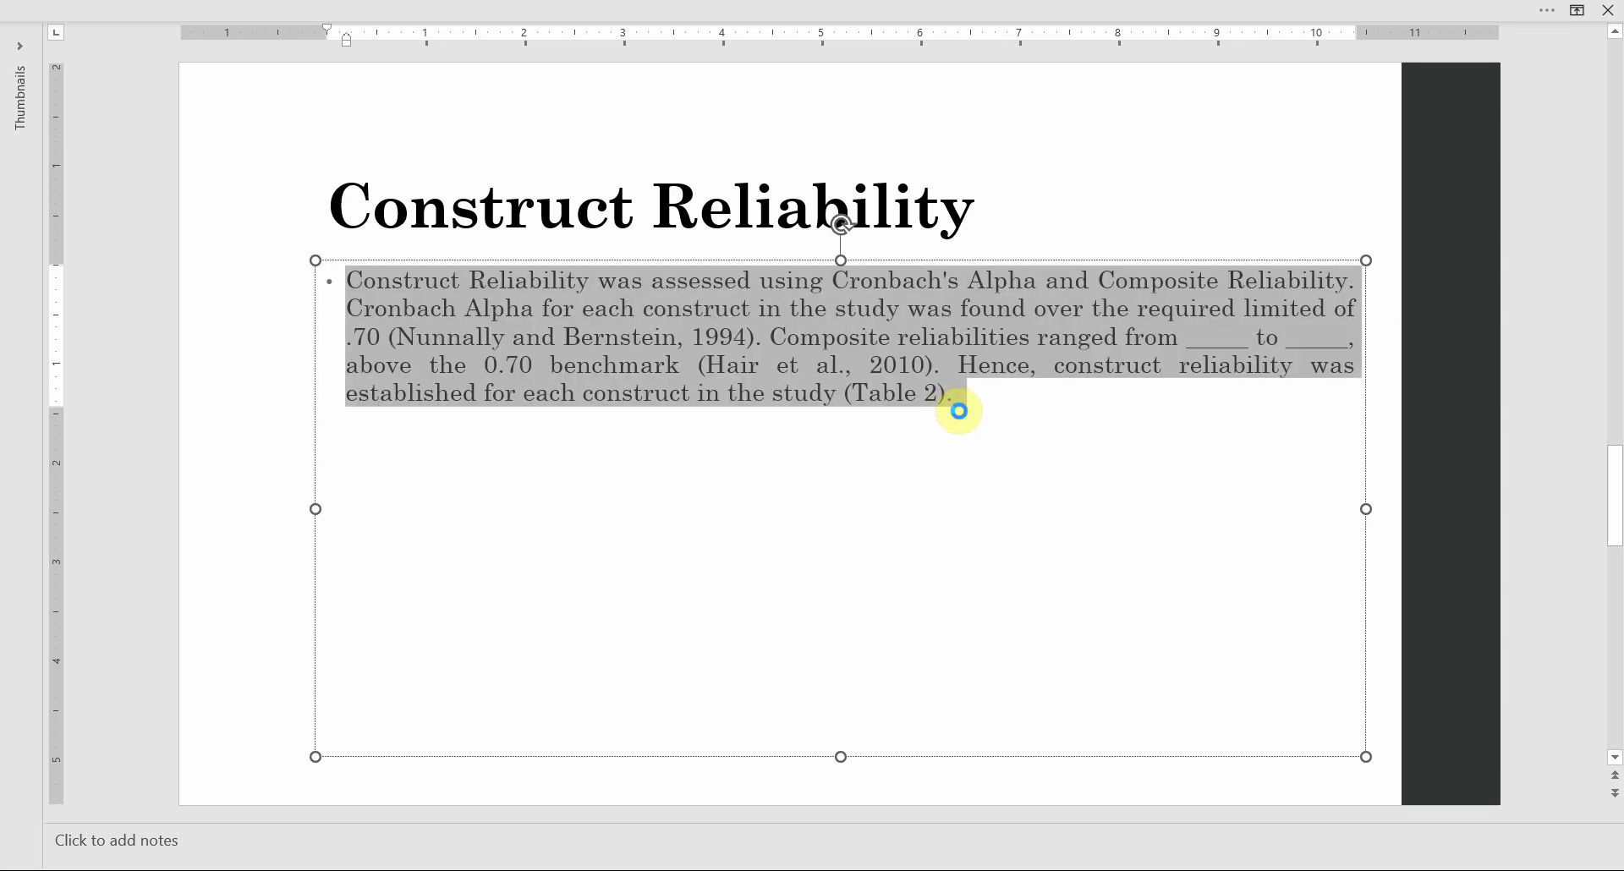
click(840, 867)
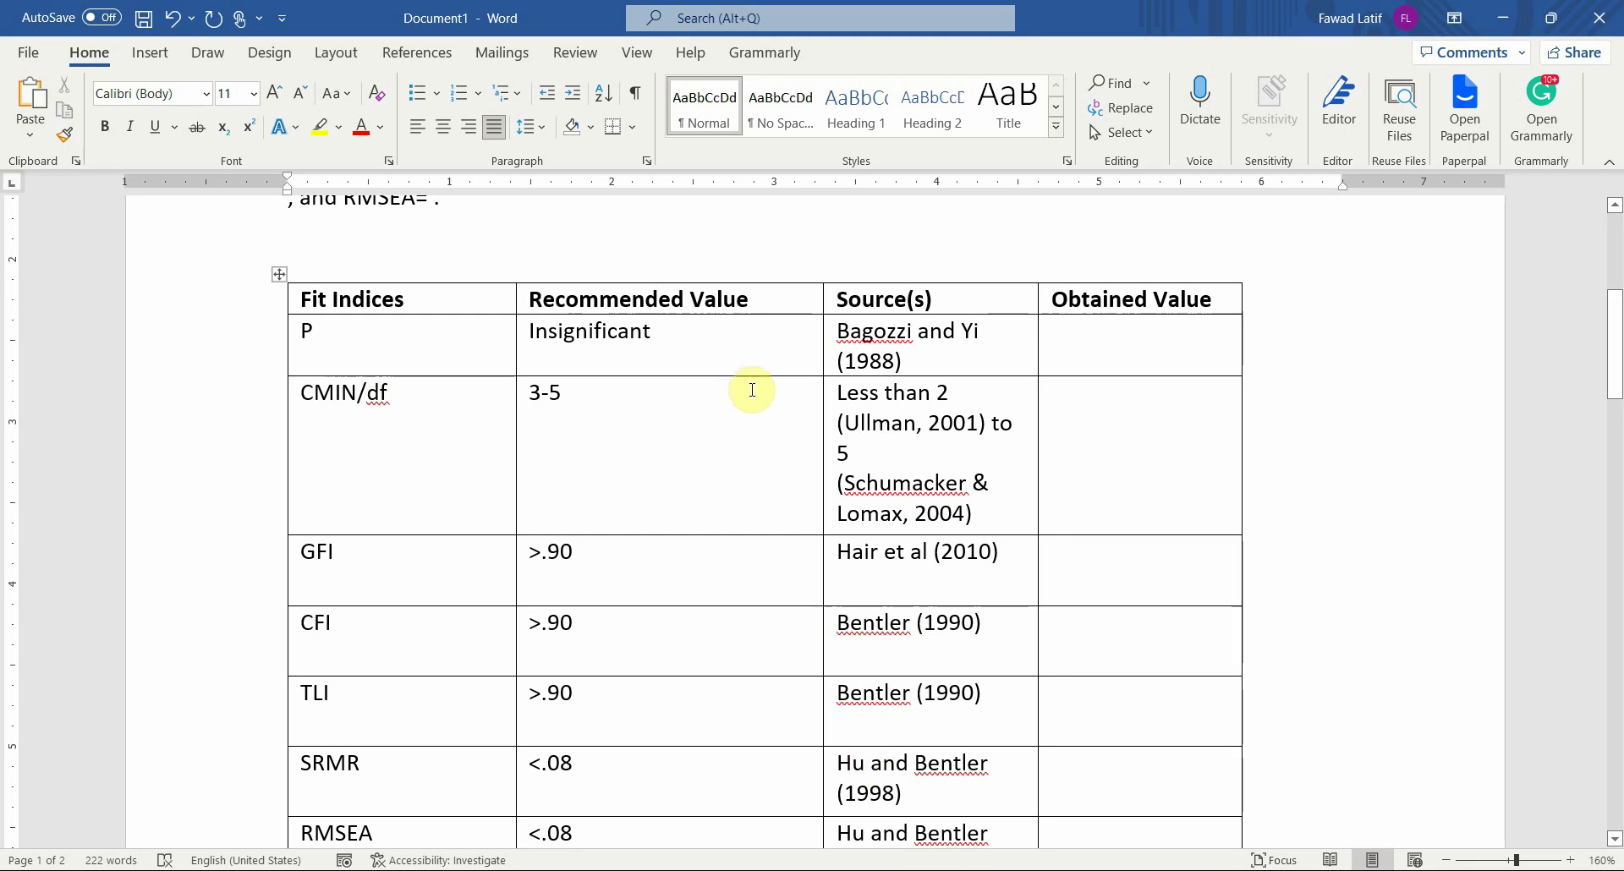
scroll(749, 387, down, 3)
scroll(749, 387, up, 8)
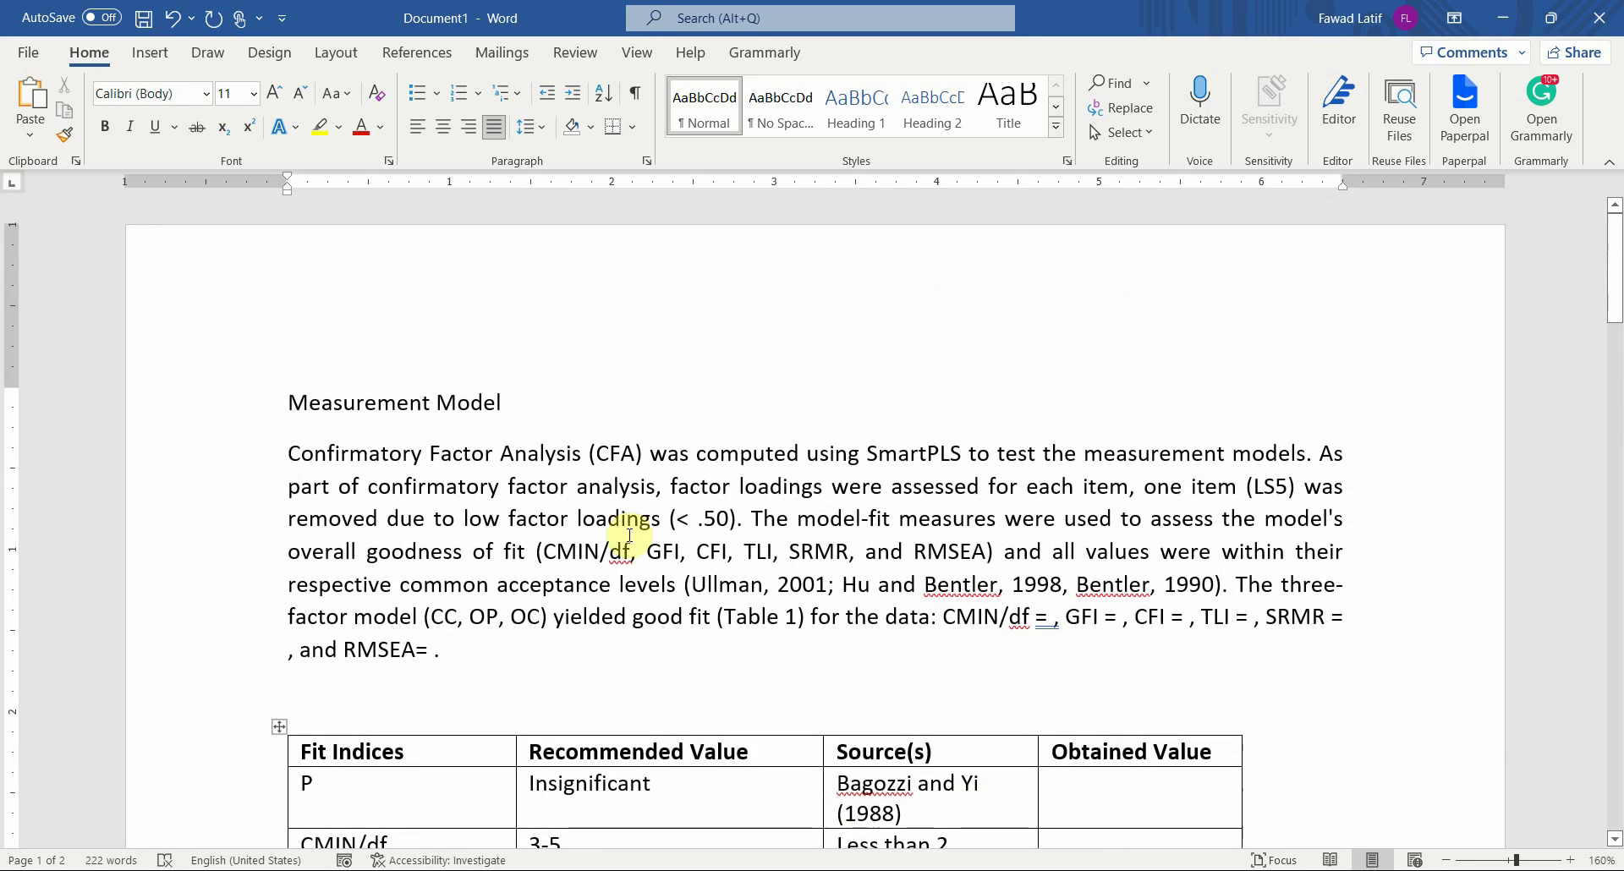
key(Return)
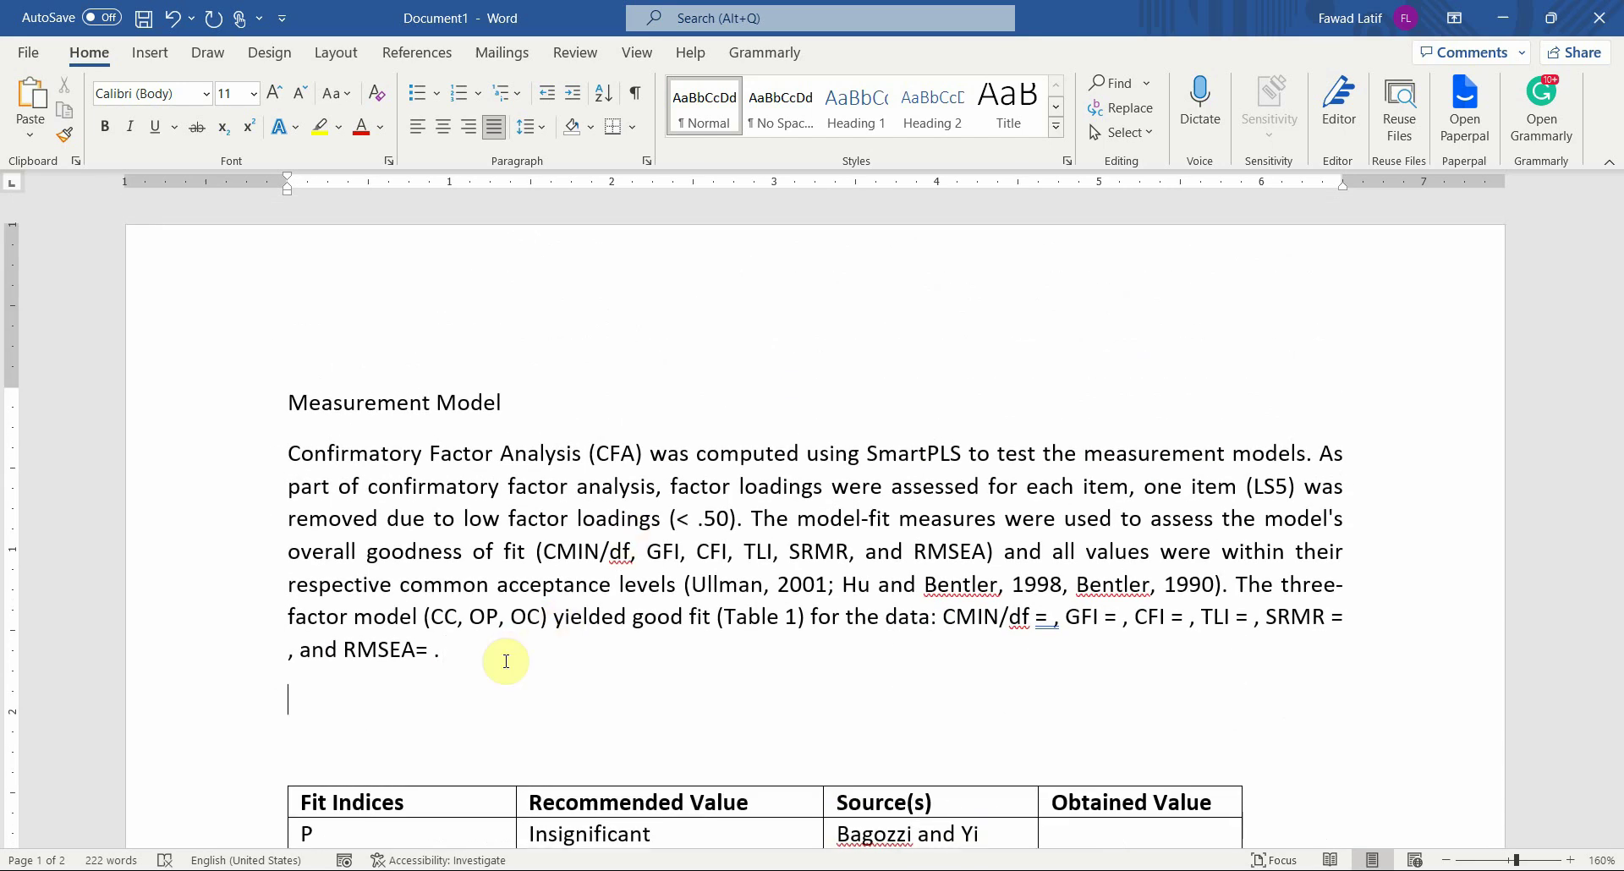
key(ctrl+v)
click(372, 604)
key(BackSpace)
key(BackSpace)
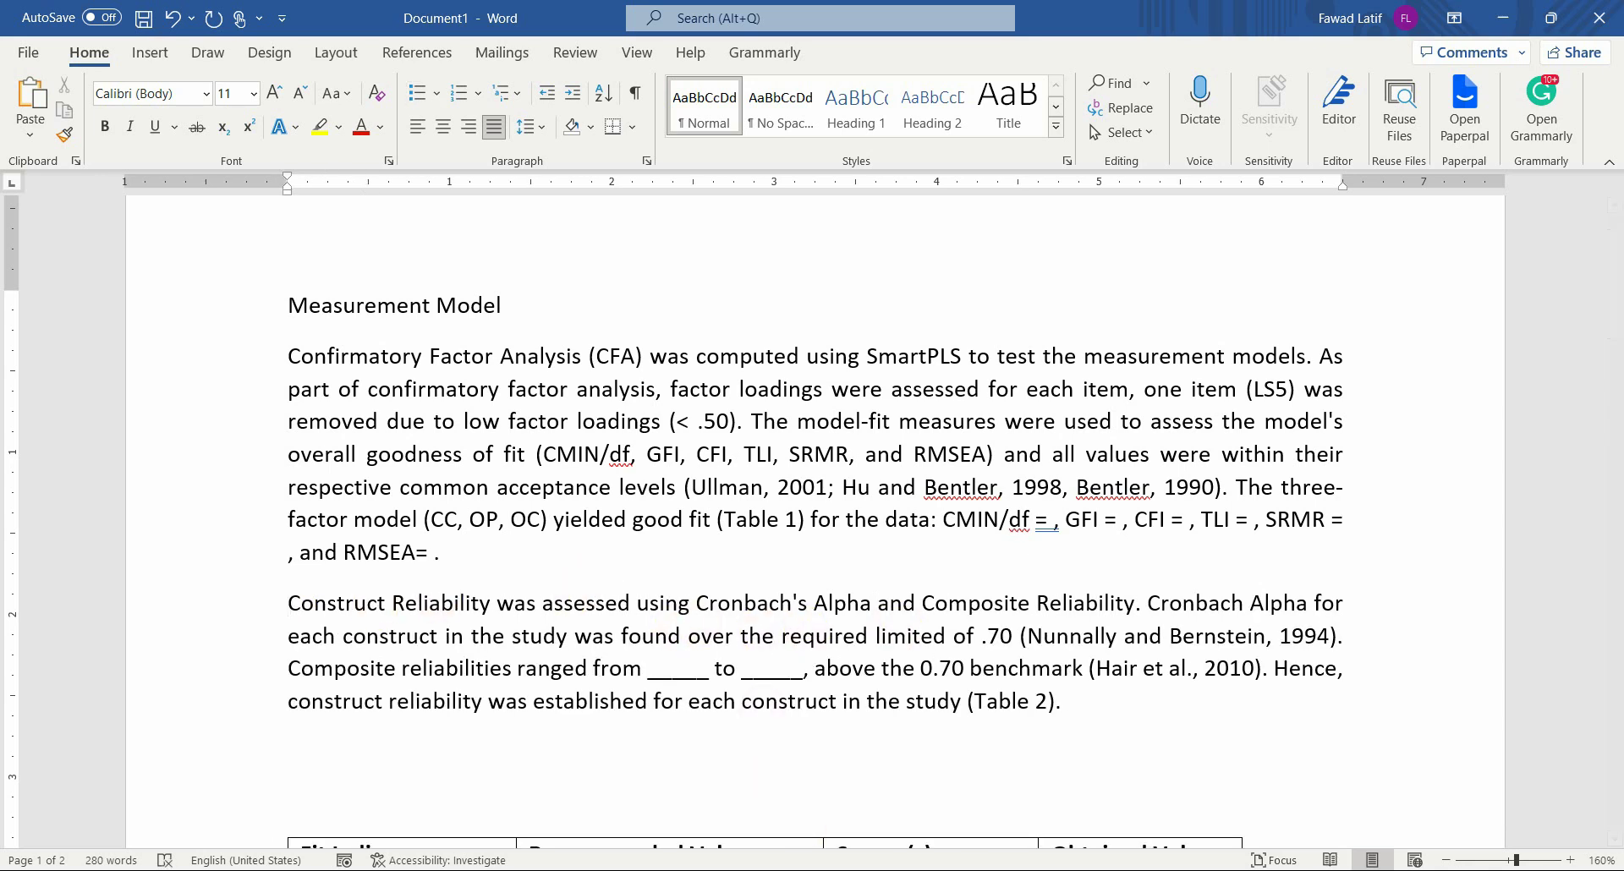
Copy the Construct reliability and validity table from SmartPLS and paste it into a new sheet of the Excel workbook
key(alt+Tab)
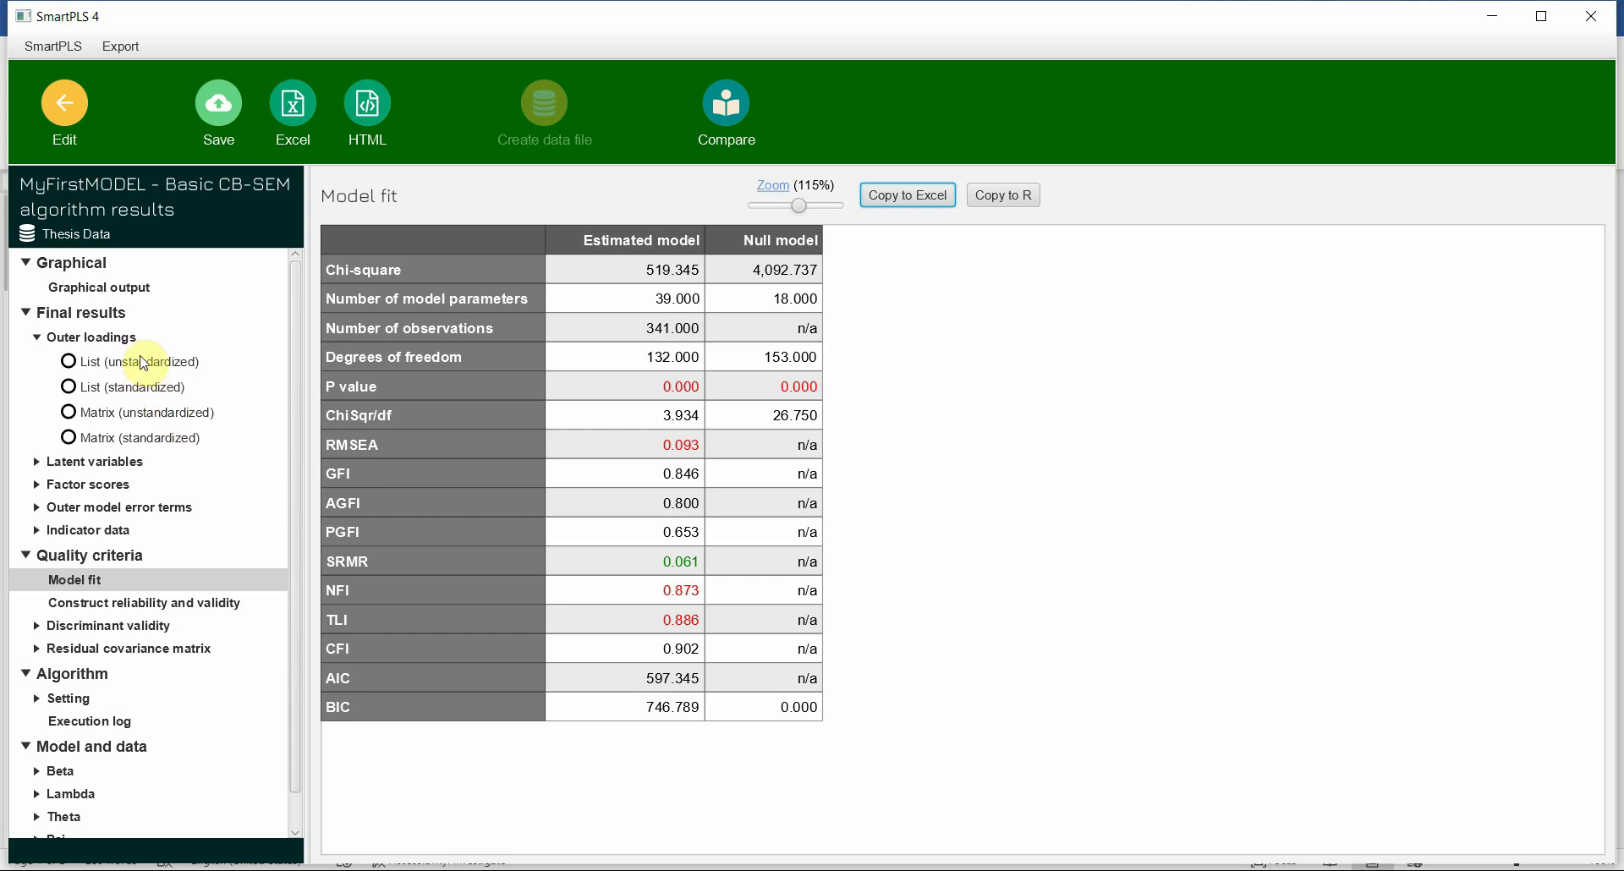
click(131, 608)
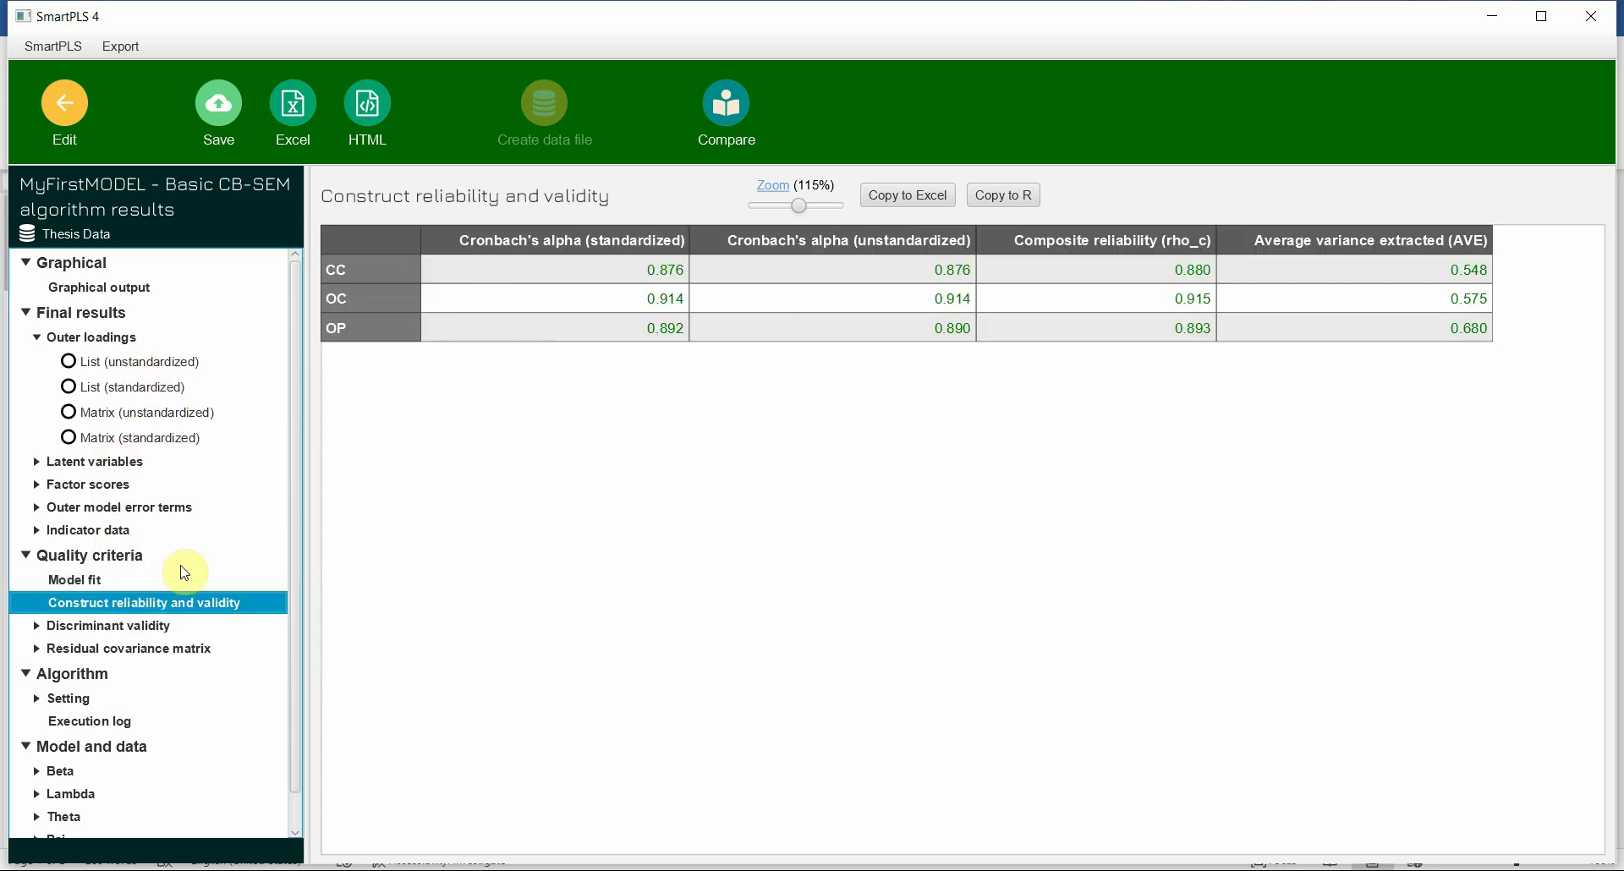
drag(557, 266, 550, 347)
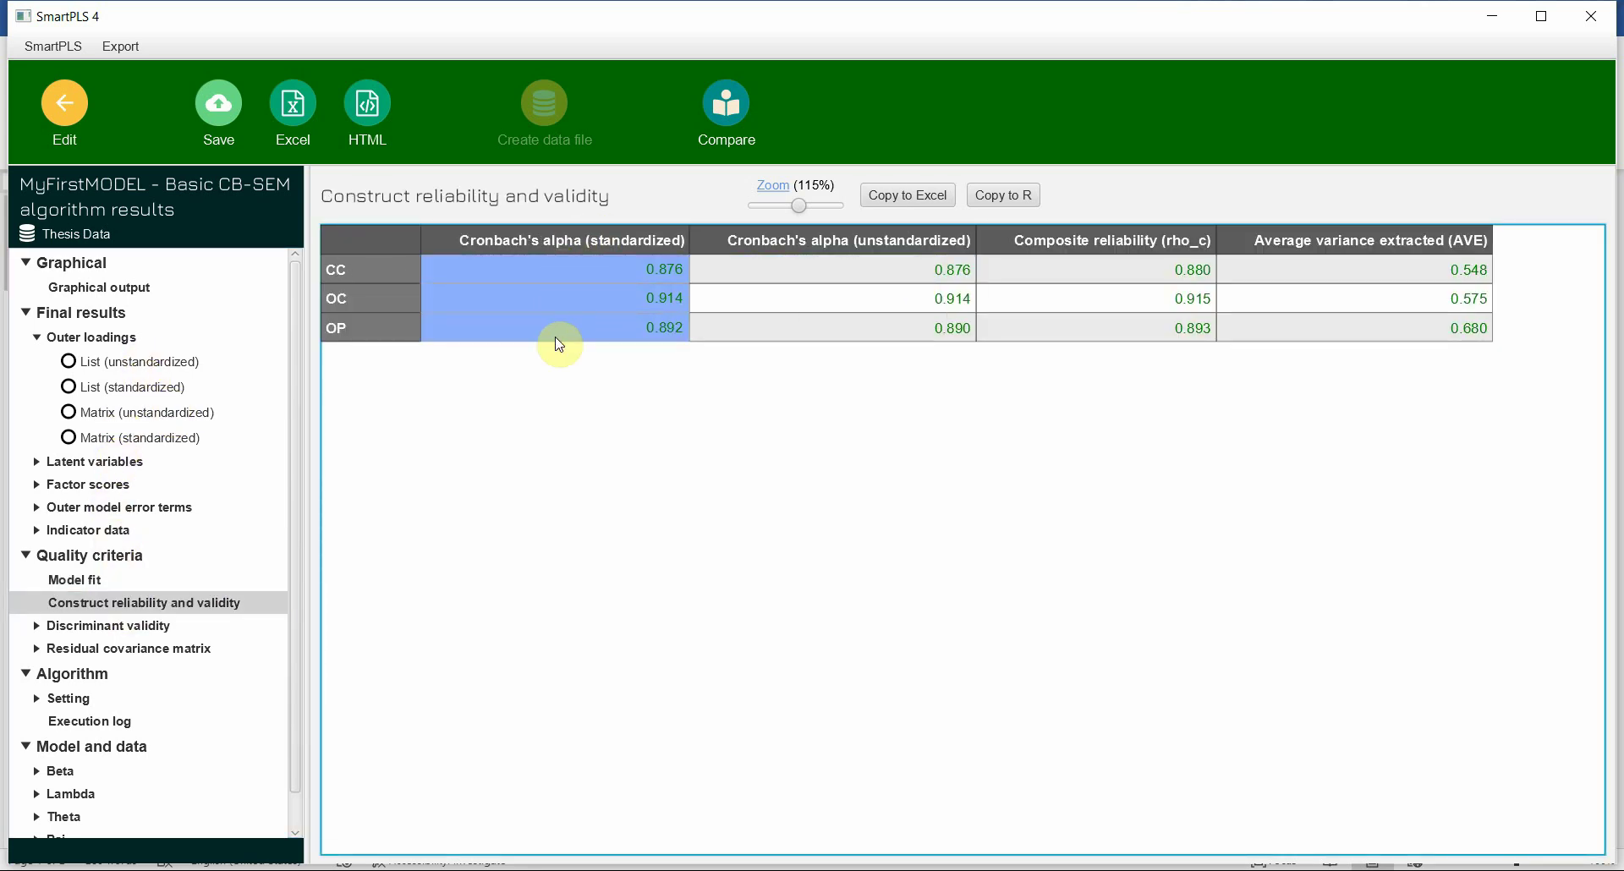
drag(800, 266, 813, 330)
click(1070, 270)
drag(1070, 271, 1068, 318)
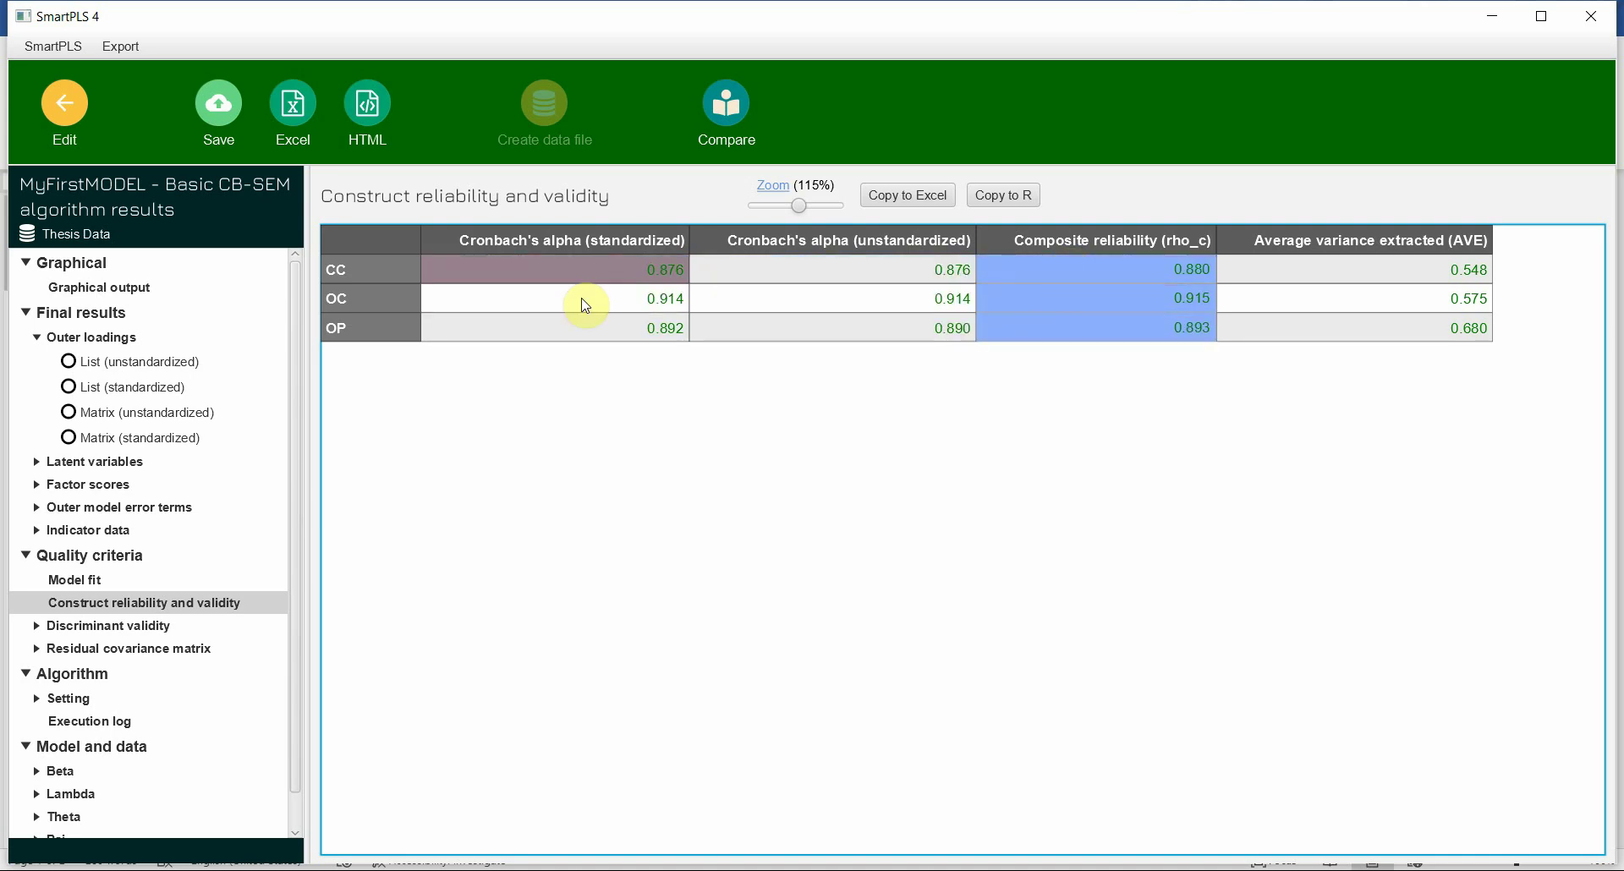
drag(548, 268, 561, 365)
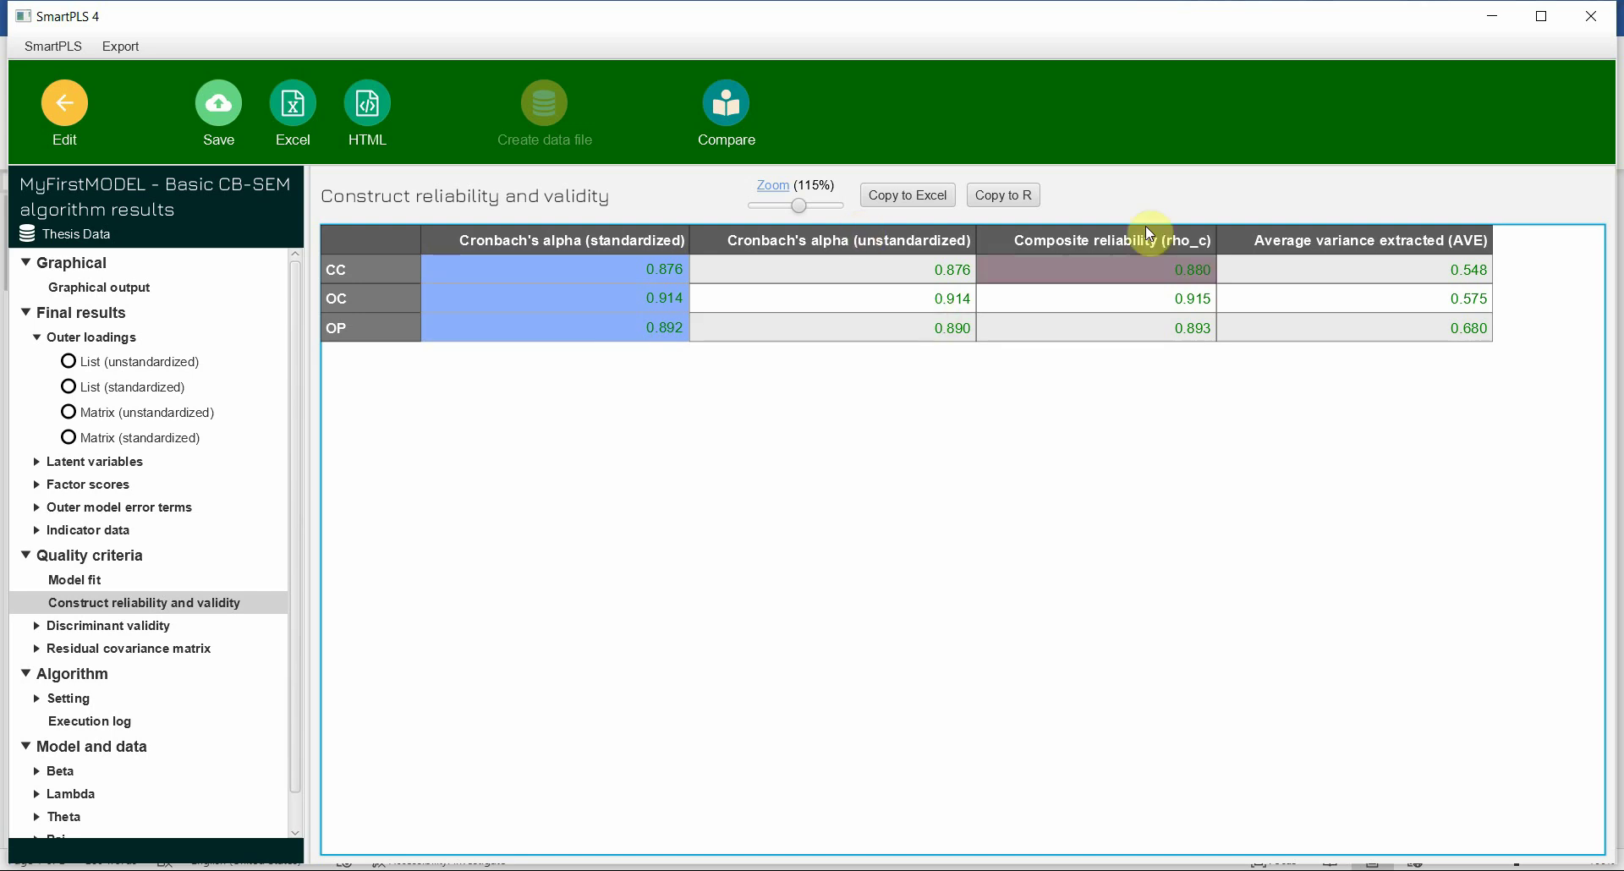
click(917, 195)
key(alt+Tab)
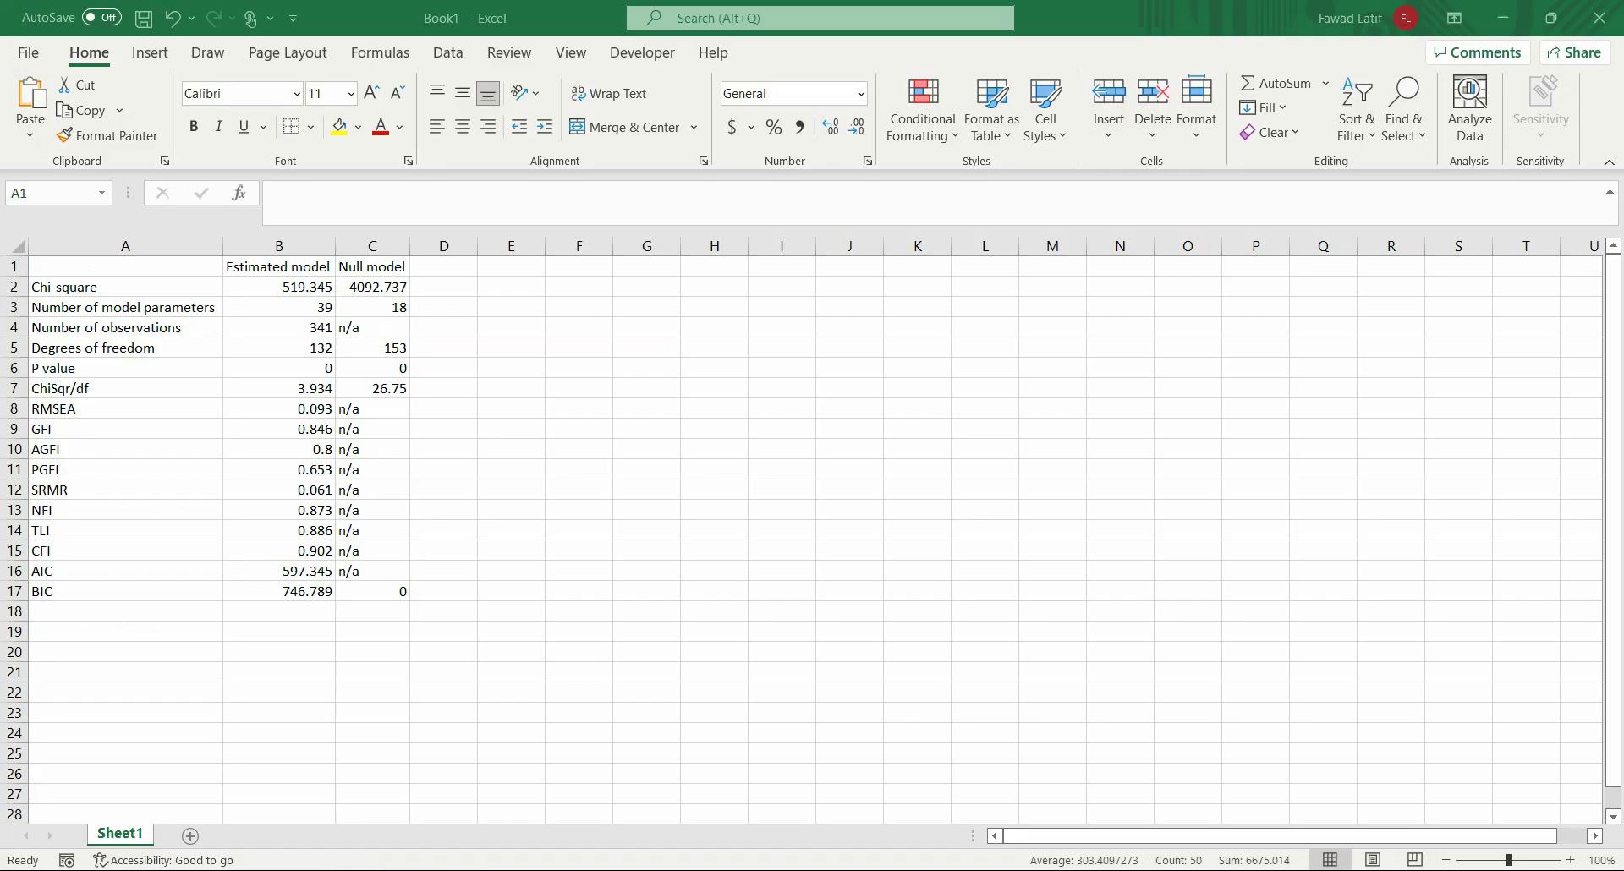
key(ctrl+a)
click(192, 836)
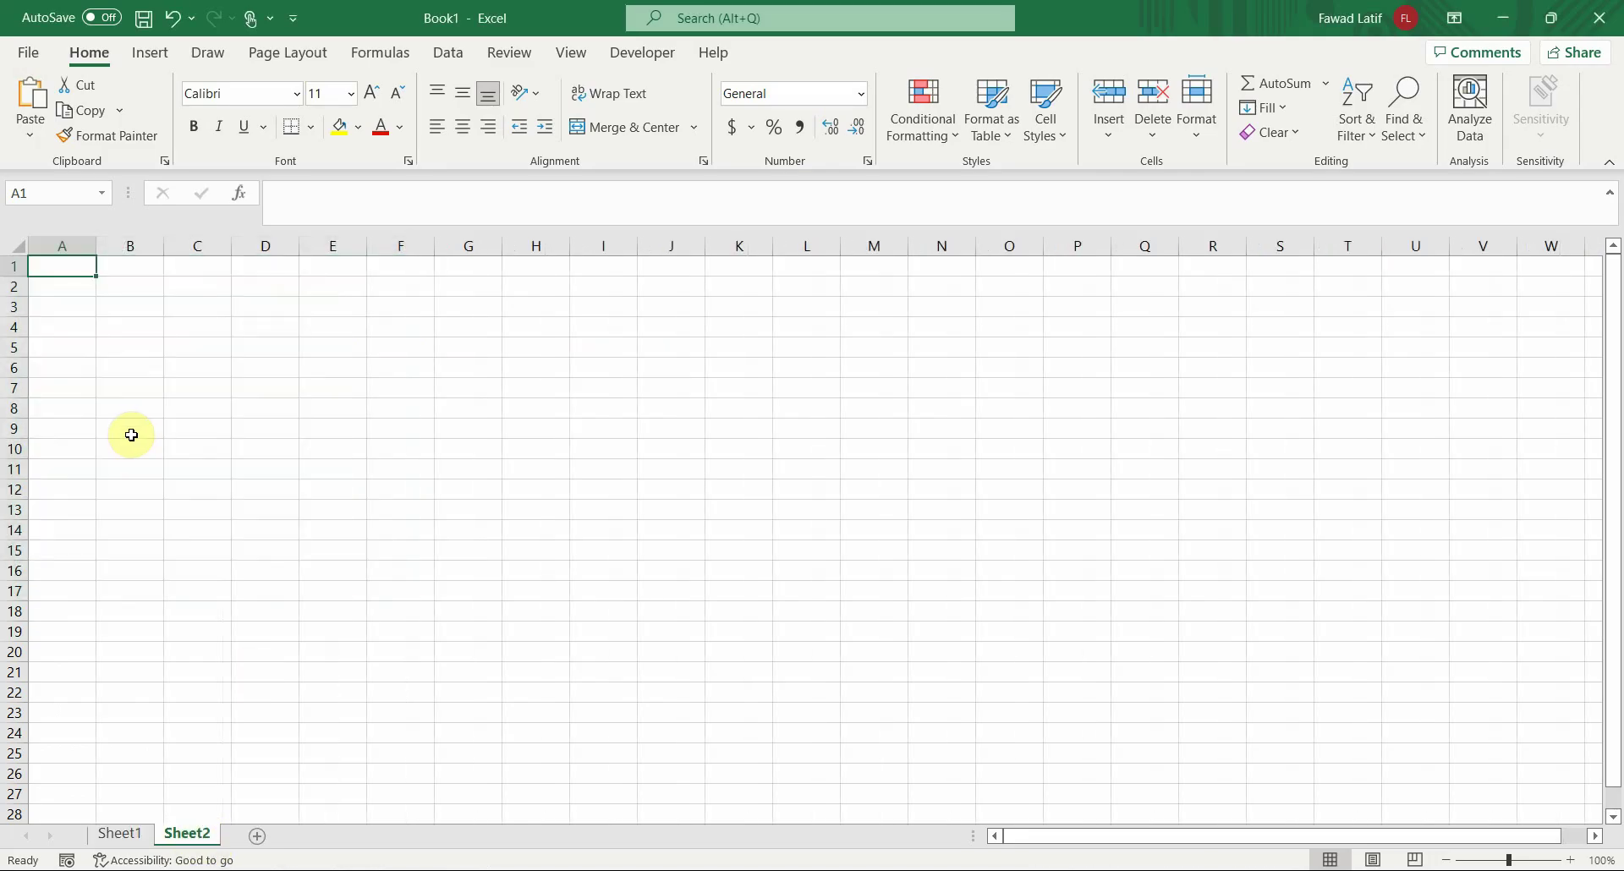
key(ctrl+v)
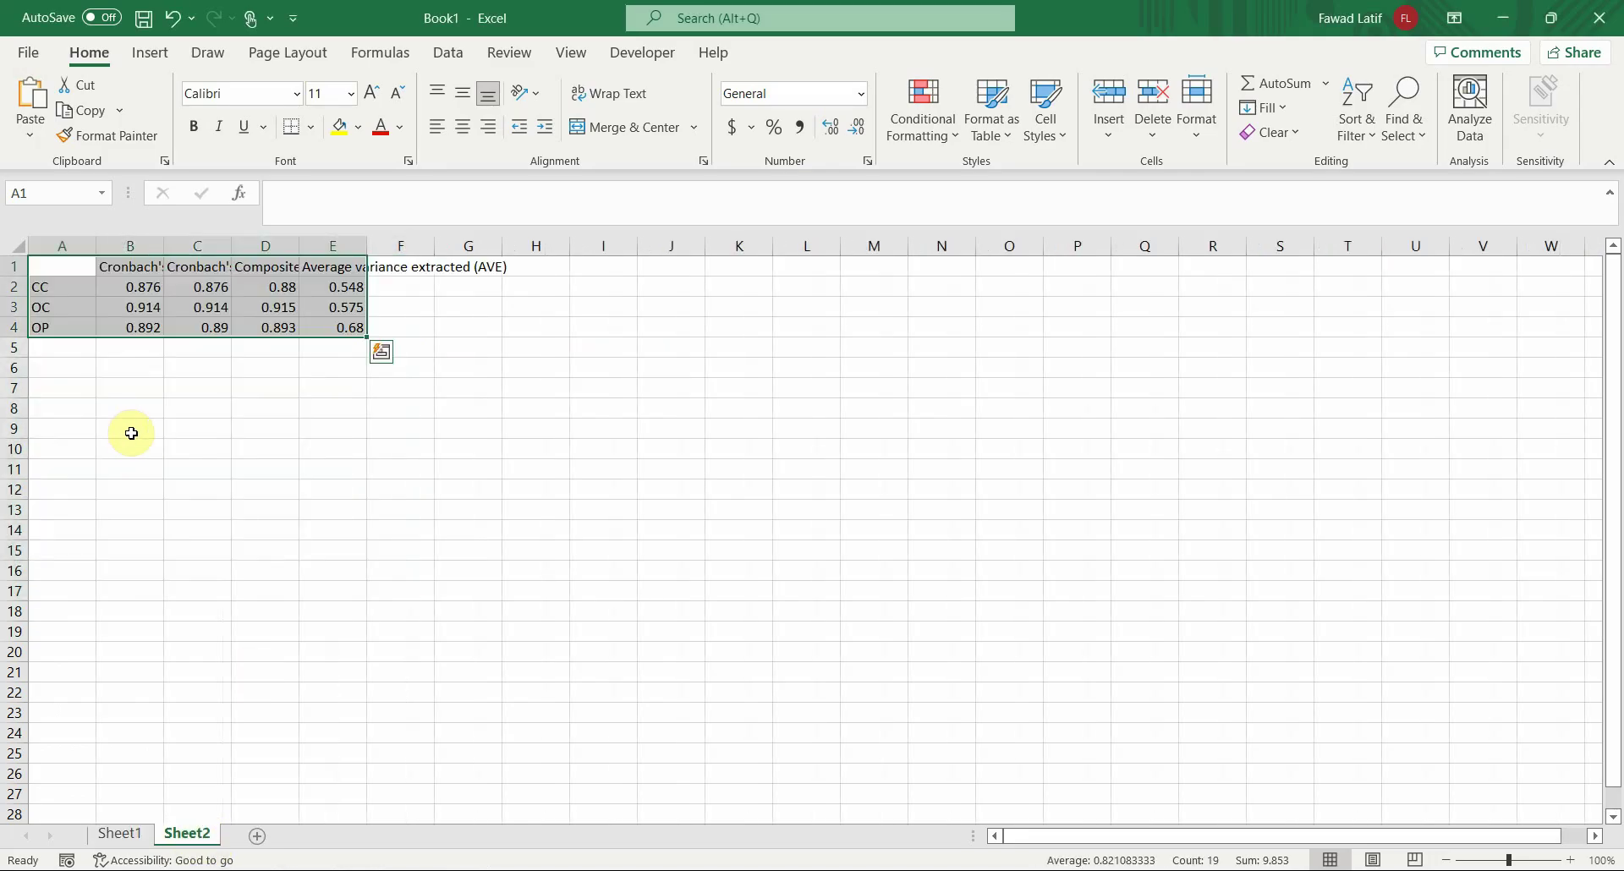
Delete the unstandardized Cronbach's alpha column from the pasted reliability table
click(202, 246)
right_click(201, 245)
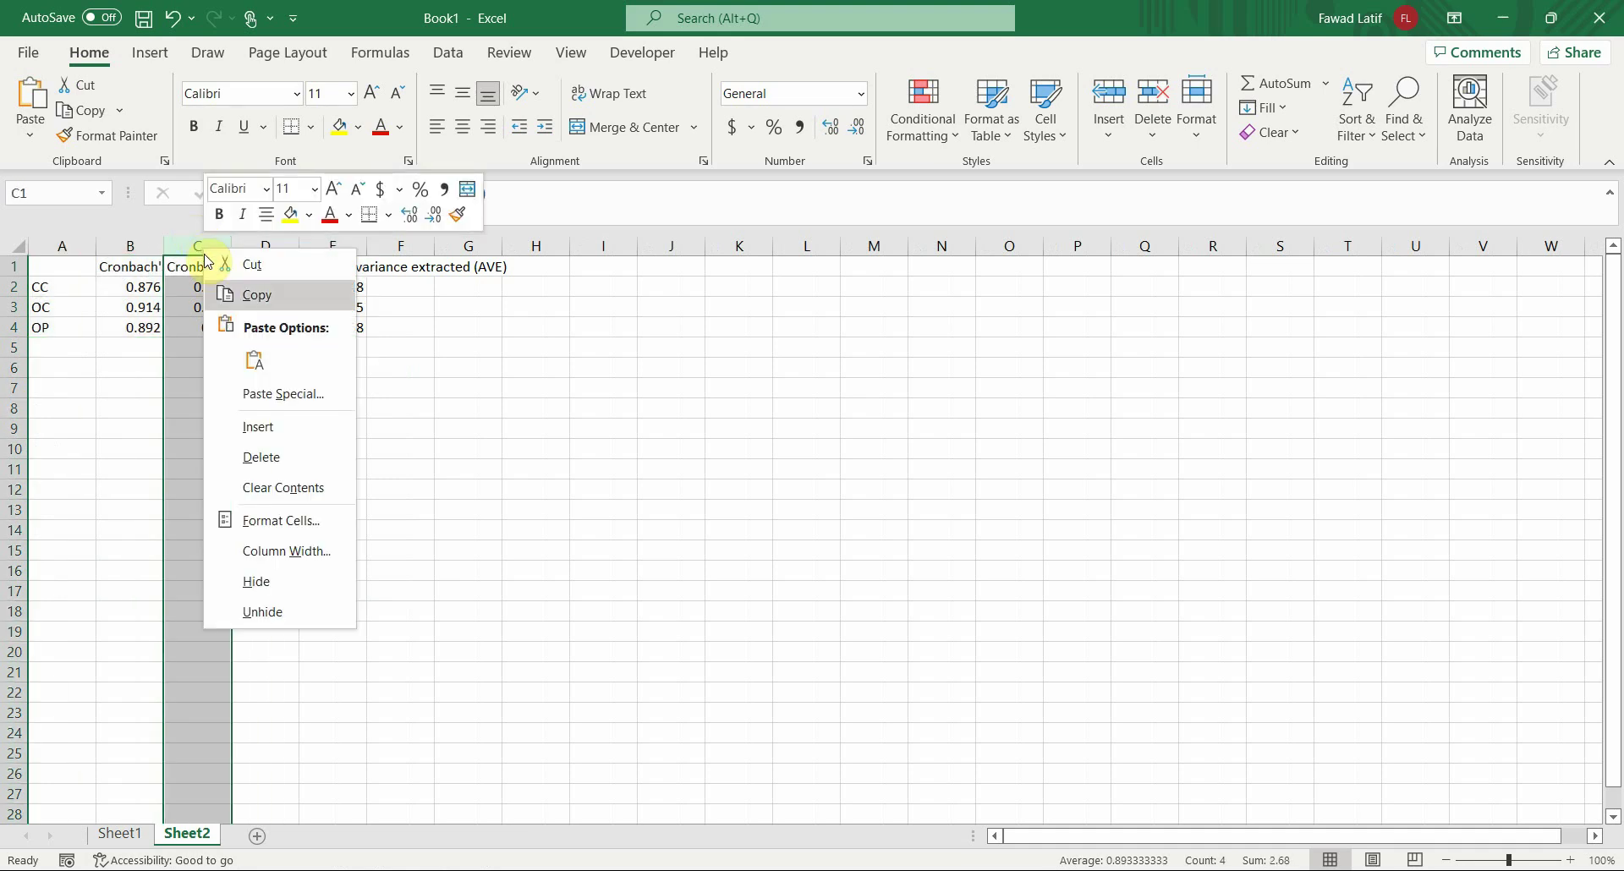
click(260, 452)
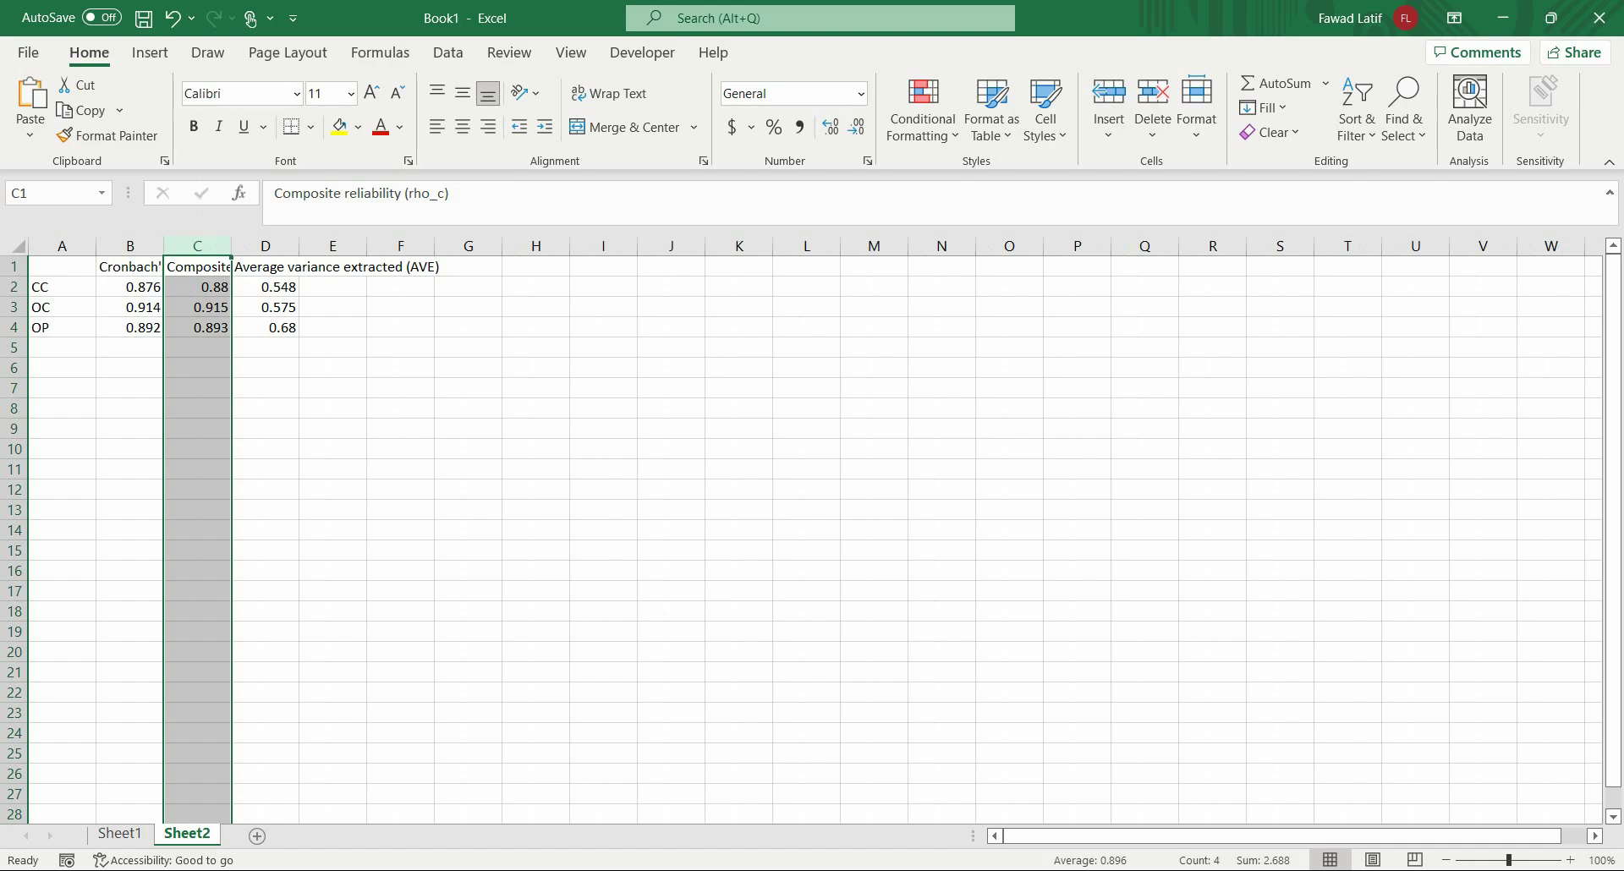
Copy the standardized outer loadings matrix from SmartPLS and paste it into Sheet2 of the Excel workbook starting at cell H1
click(751, 795)
click(101, 439)
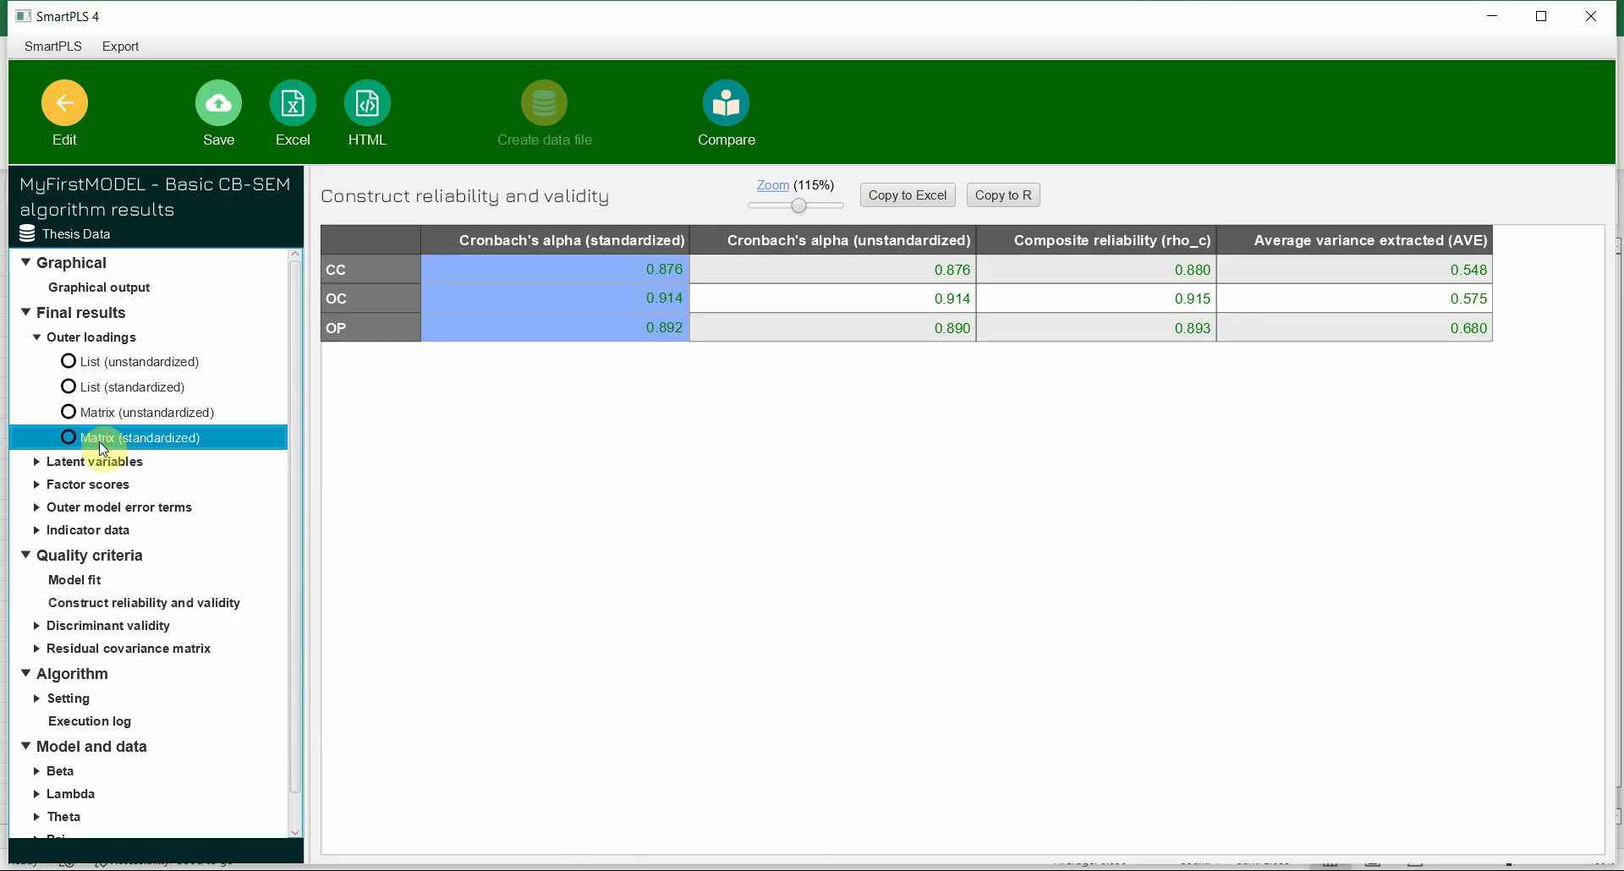
click(907, 194)
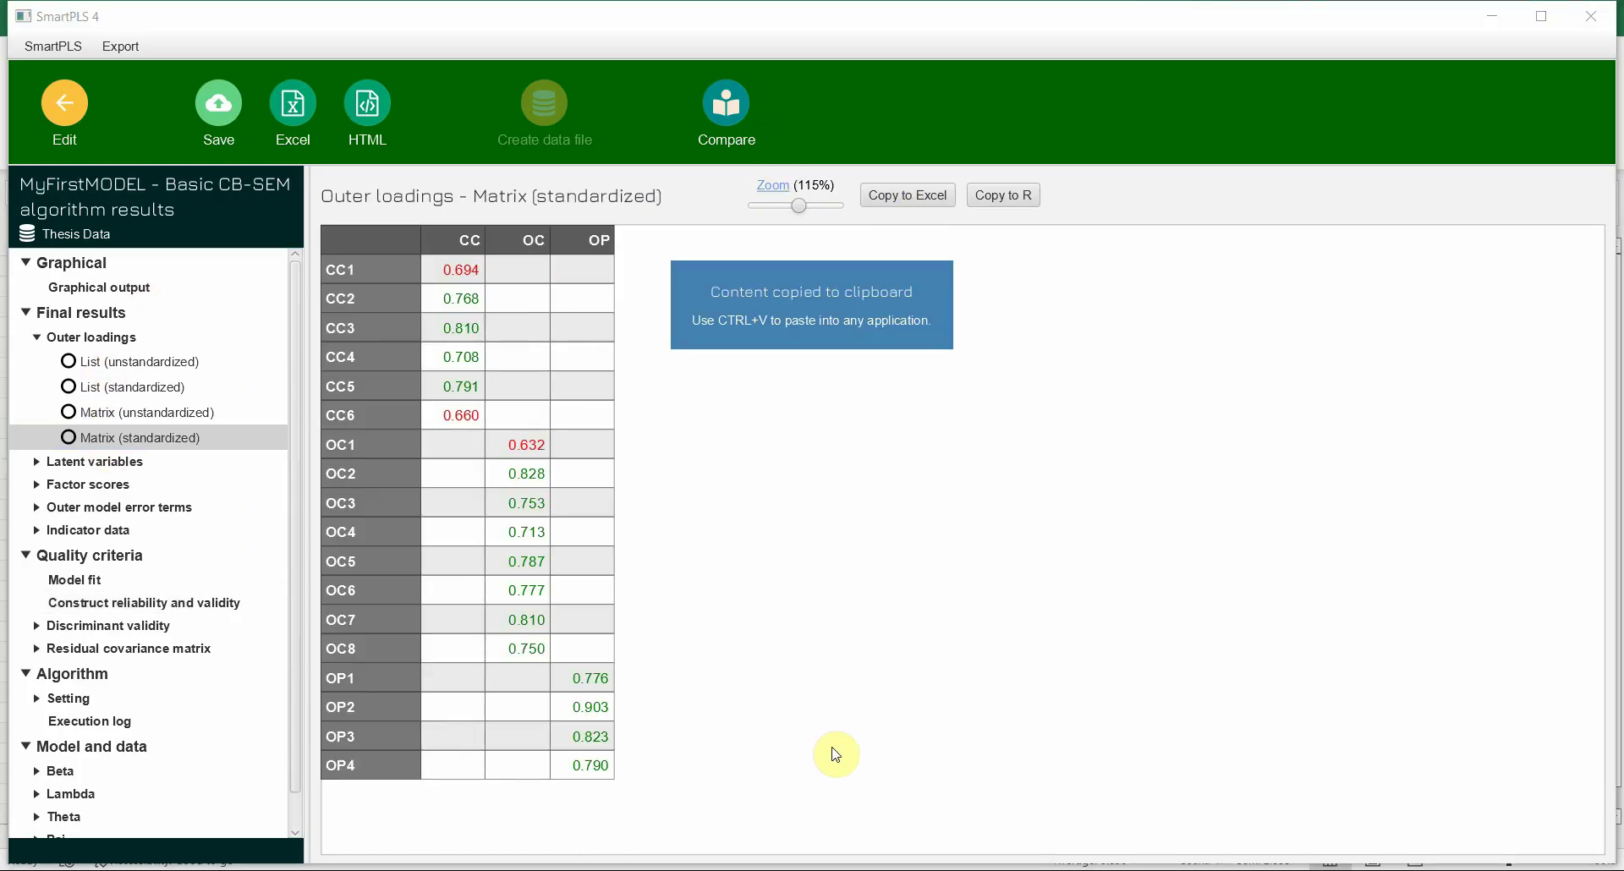
key(alt+Tab)
click(546, 267)
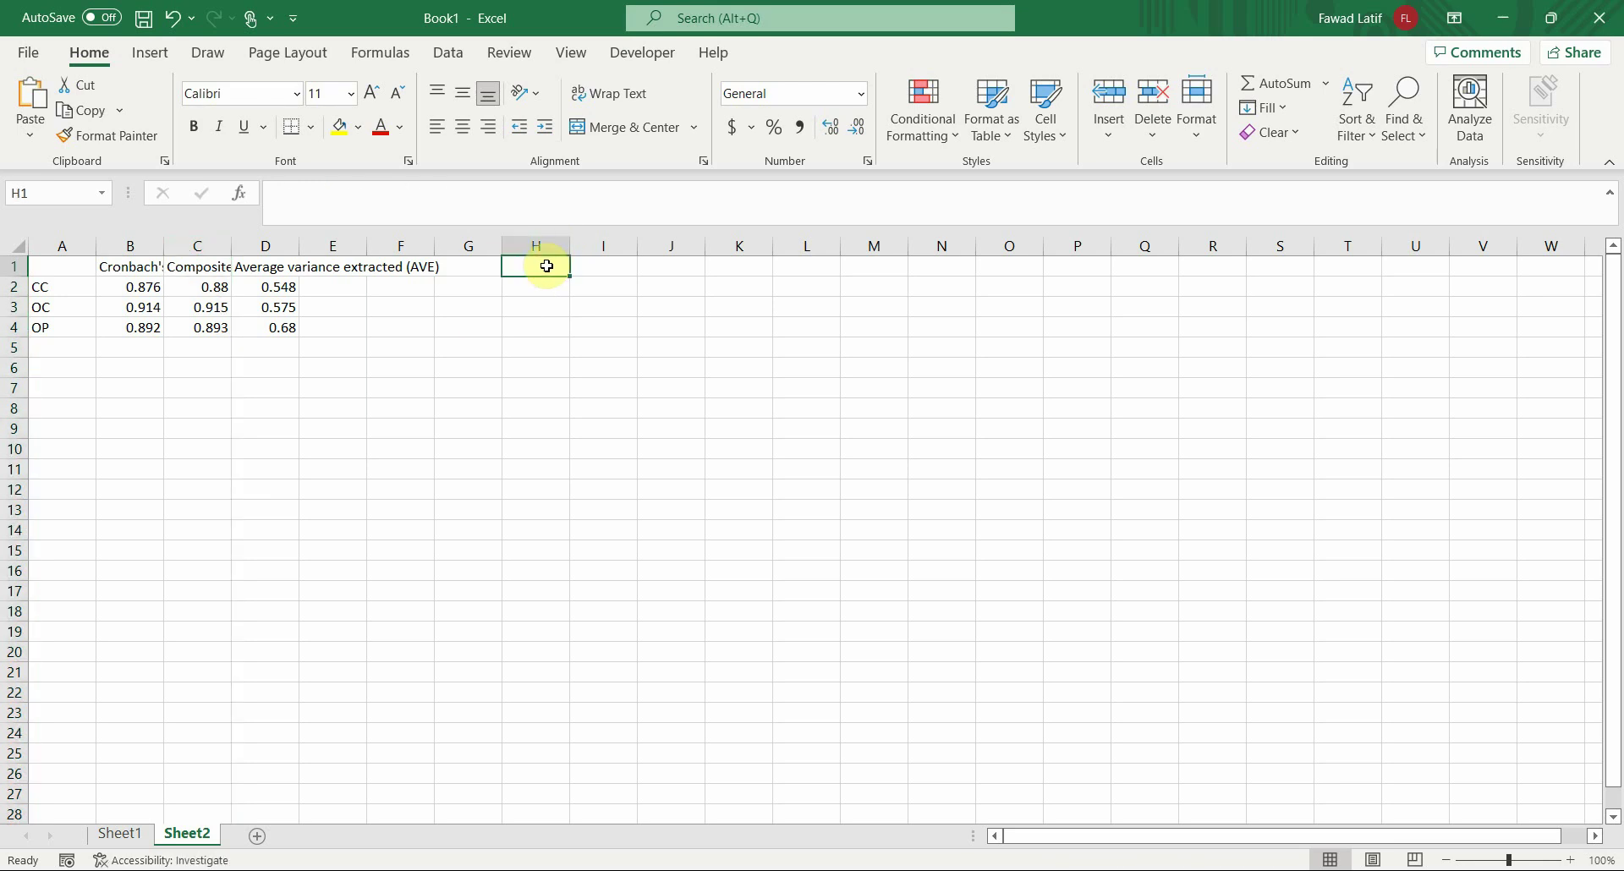
key(ctrl+v)
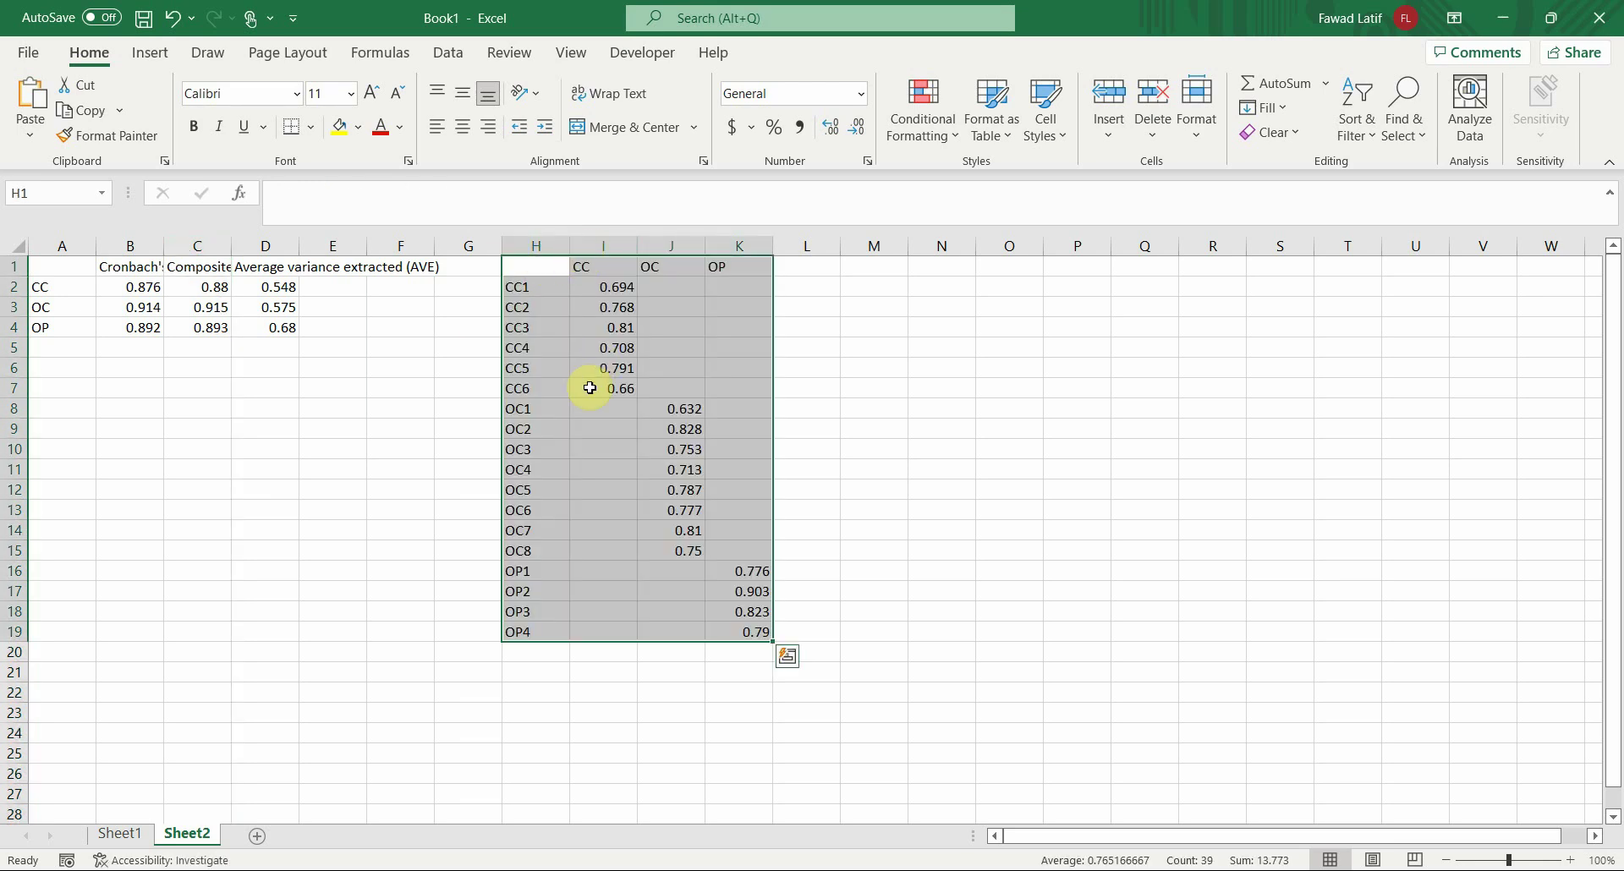
click(447, 429)
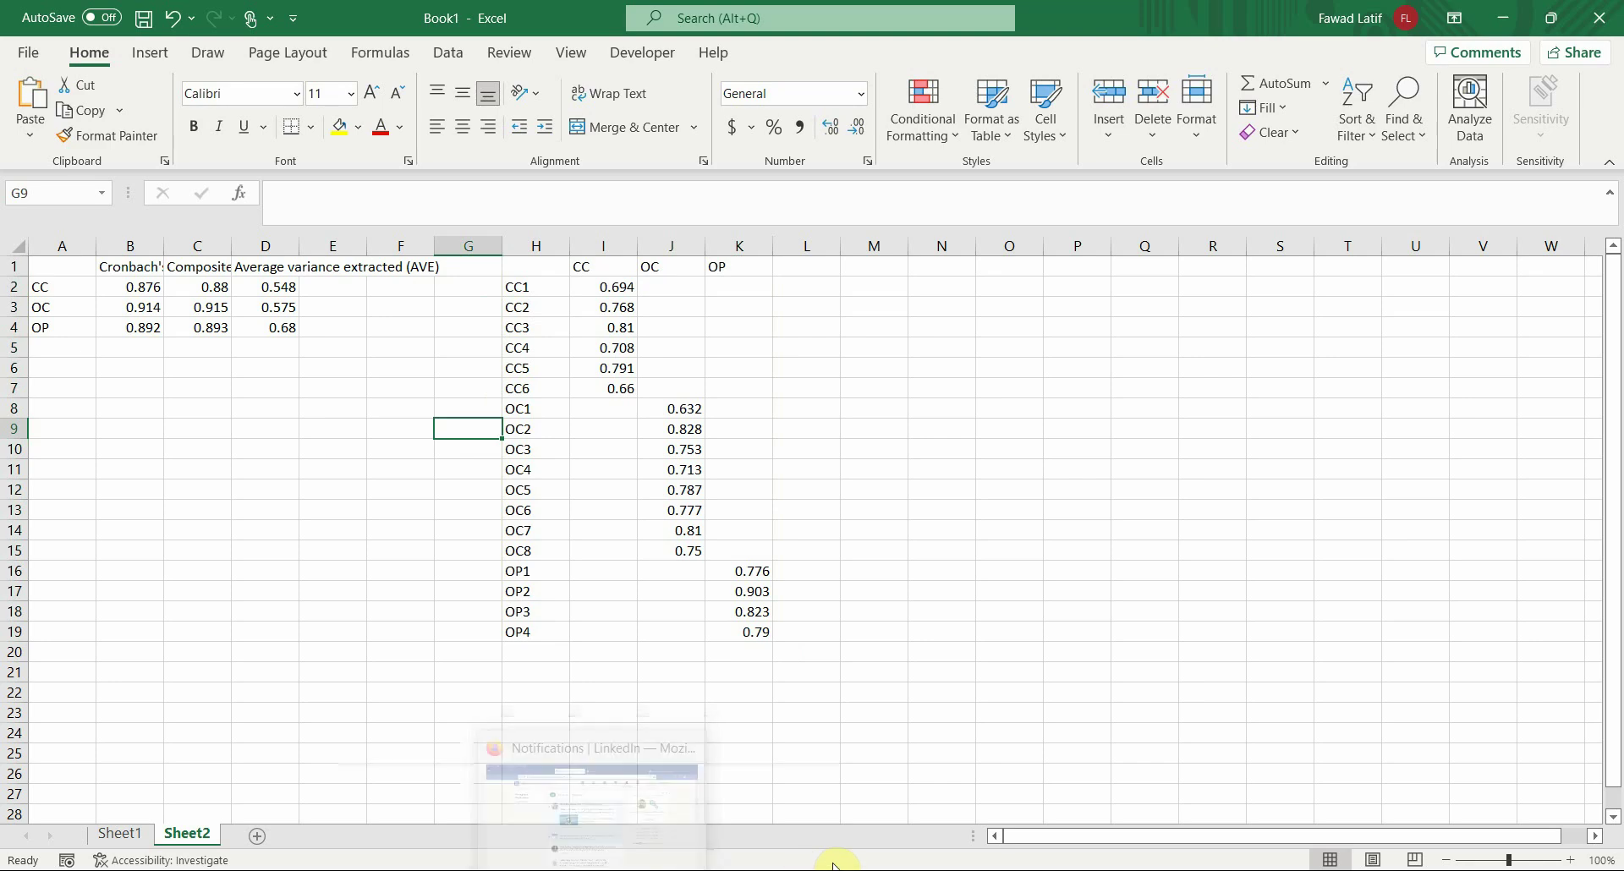
Copy the Convergent Validity paragraph from PowerPoint into Word below the Construct Reliability paragraph, without its bullet
click(768, 860)
click(207, 605)
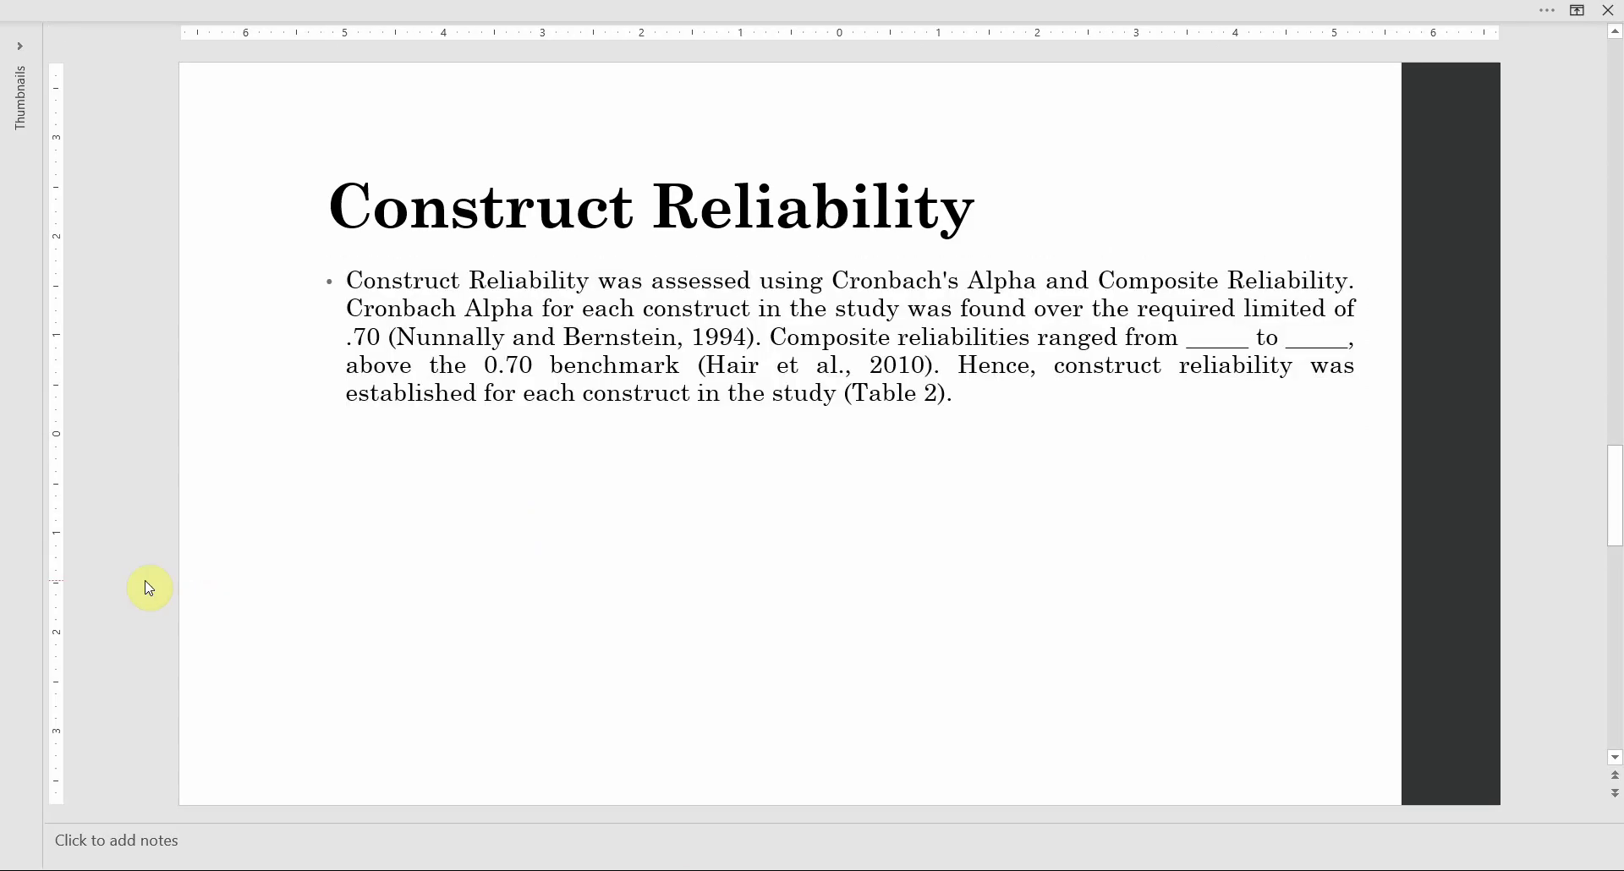
scroll(133, 372, down, 1)
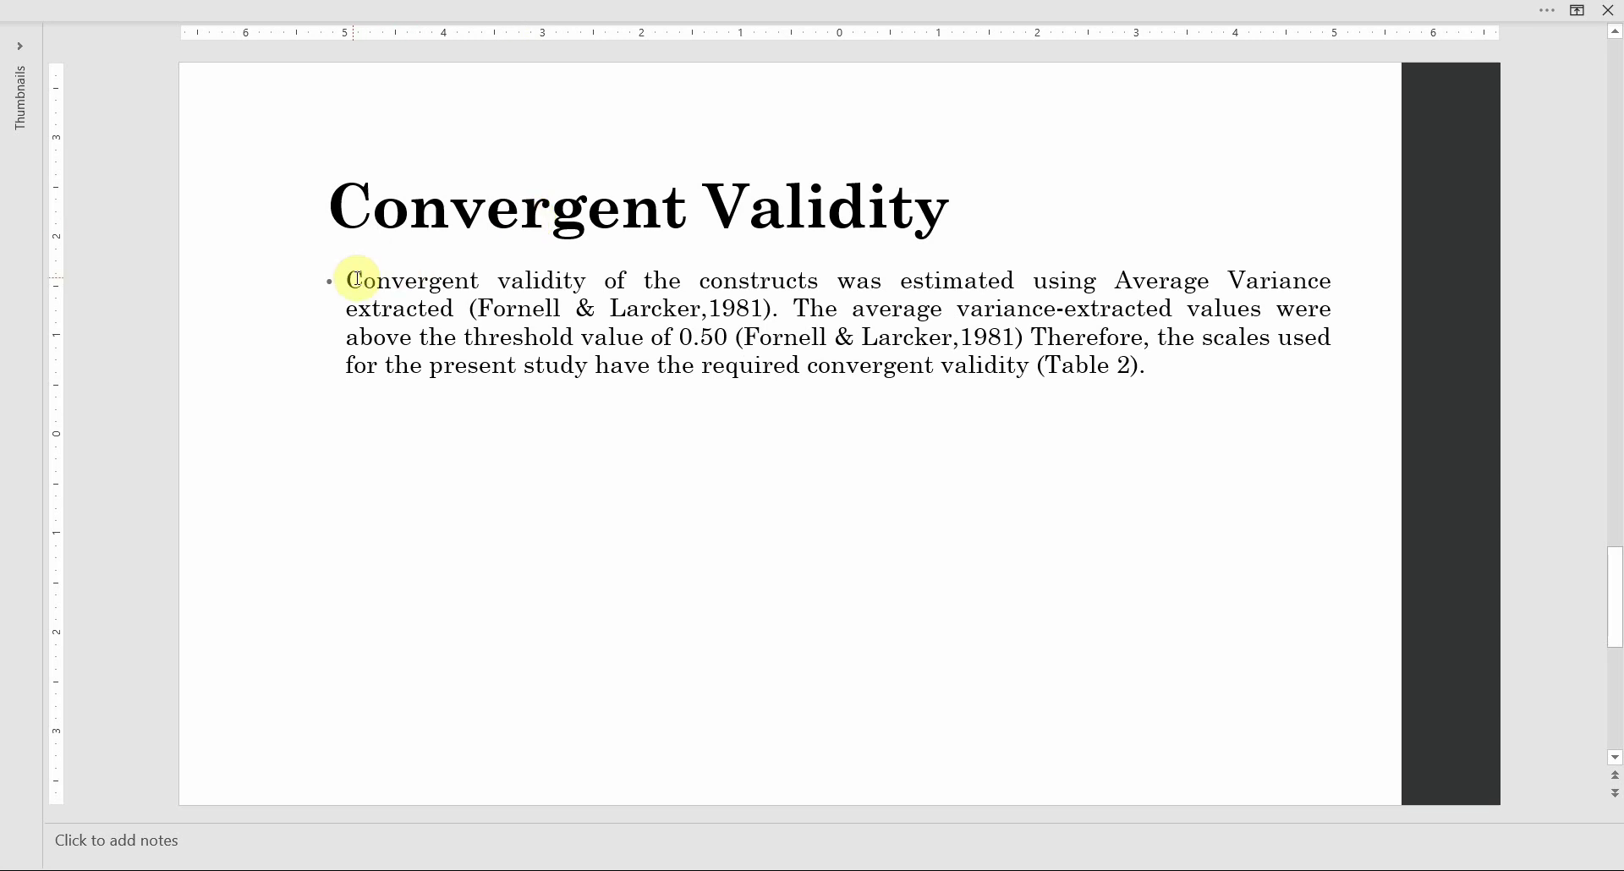
drag(347, 279, 1171, 369)
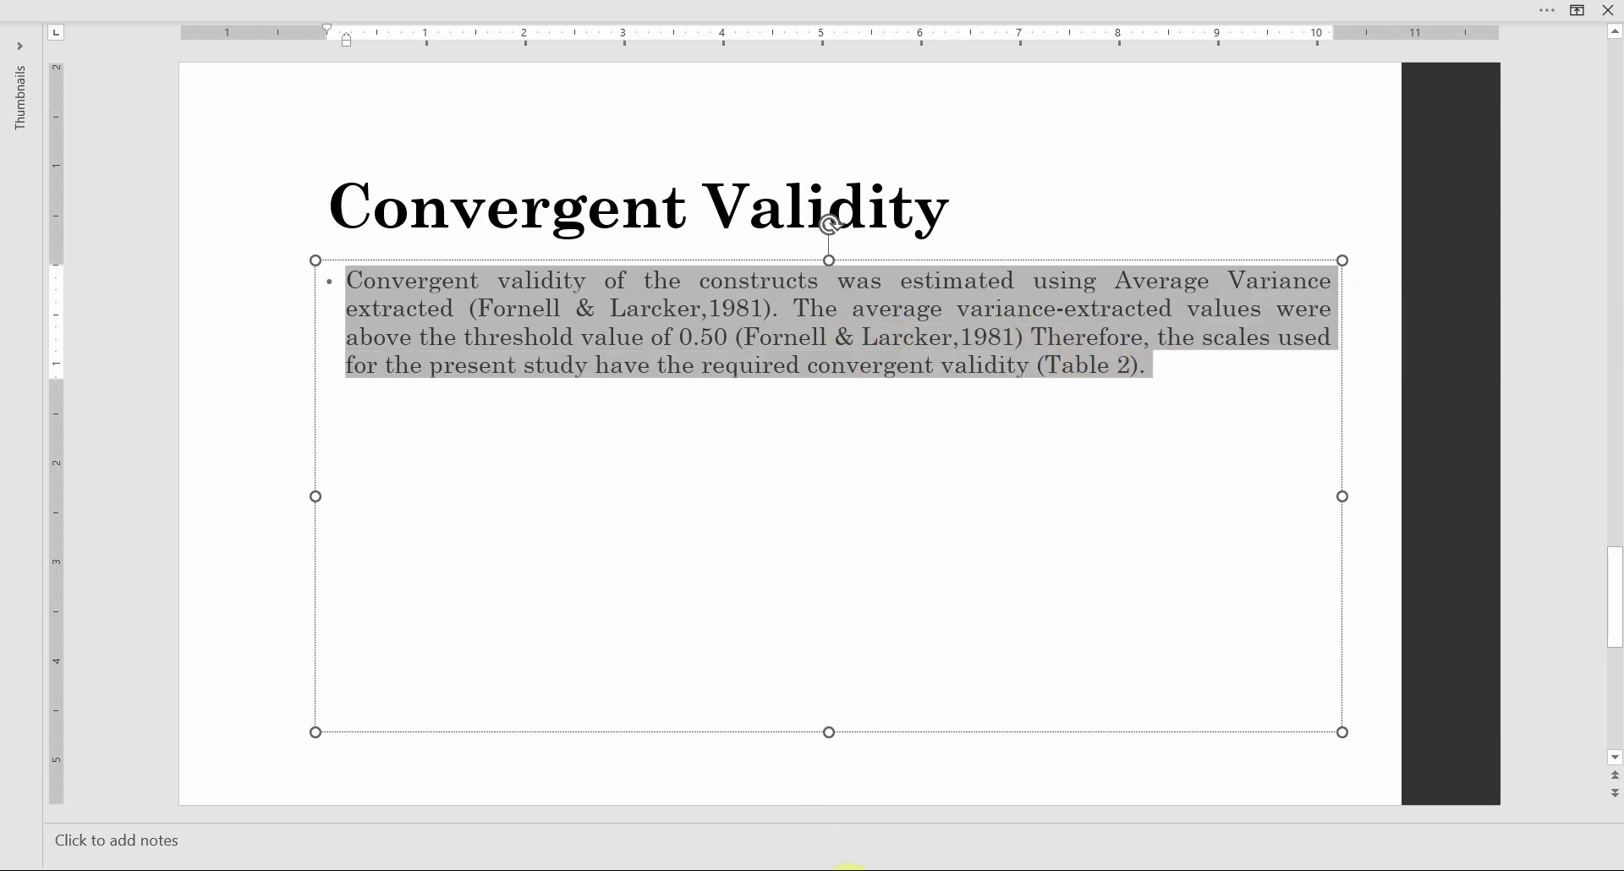
click(880, 774)
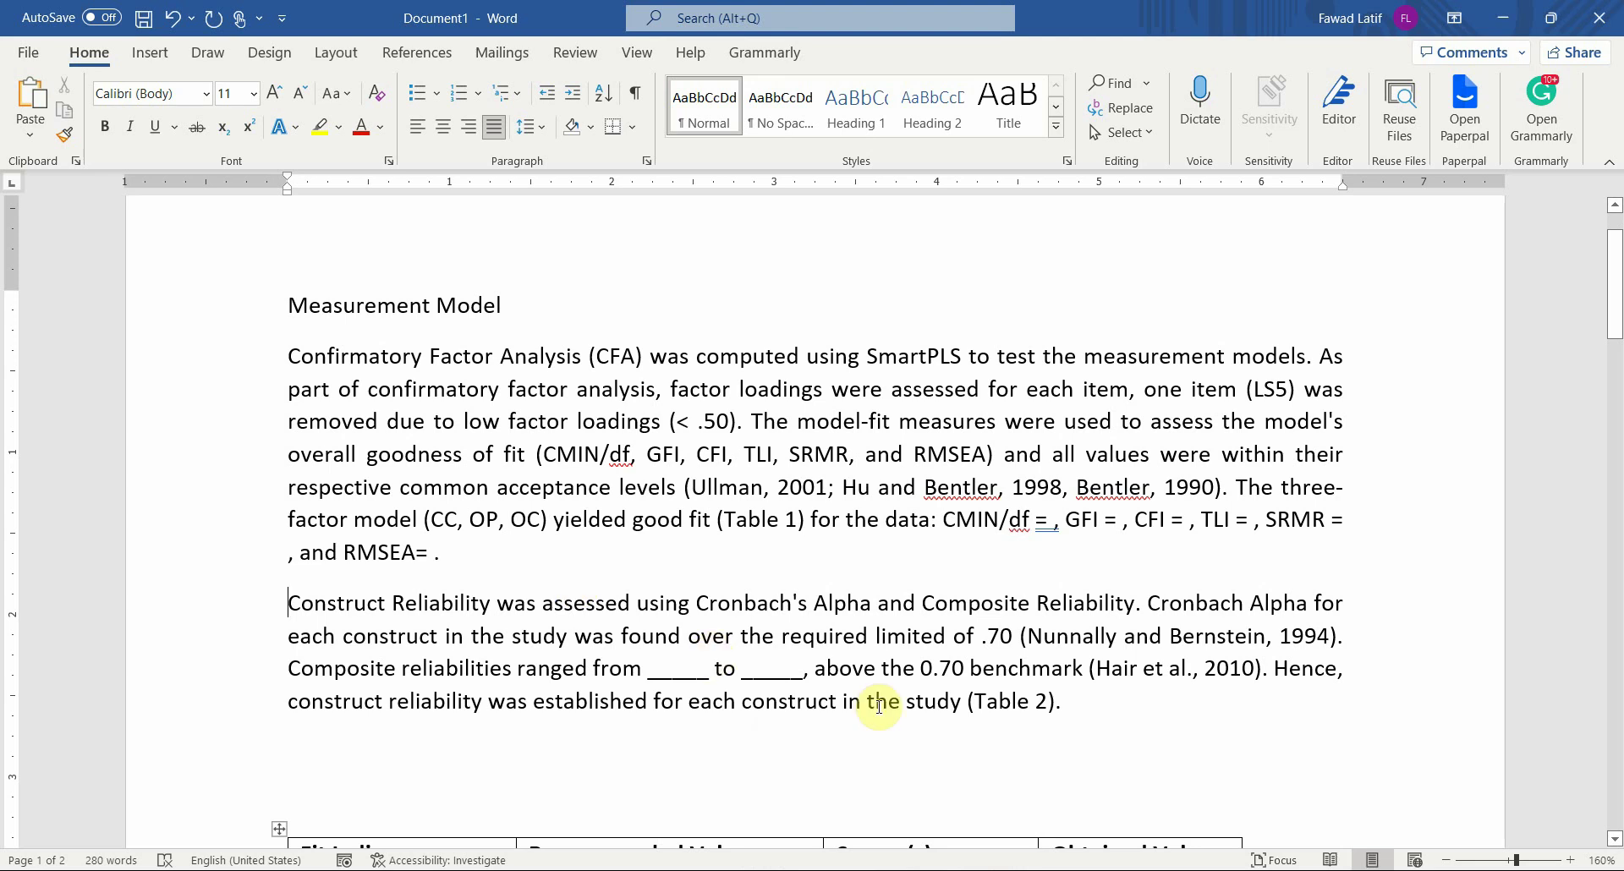
click(1060, 708)
key(Return)
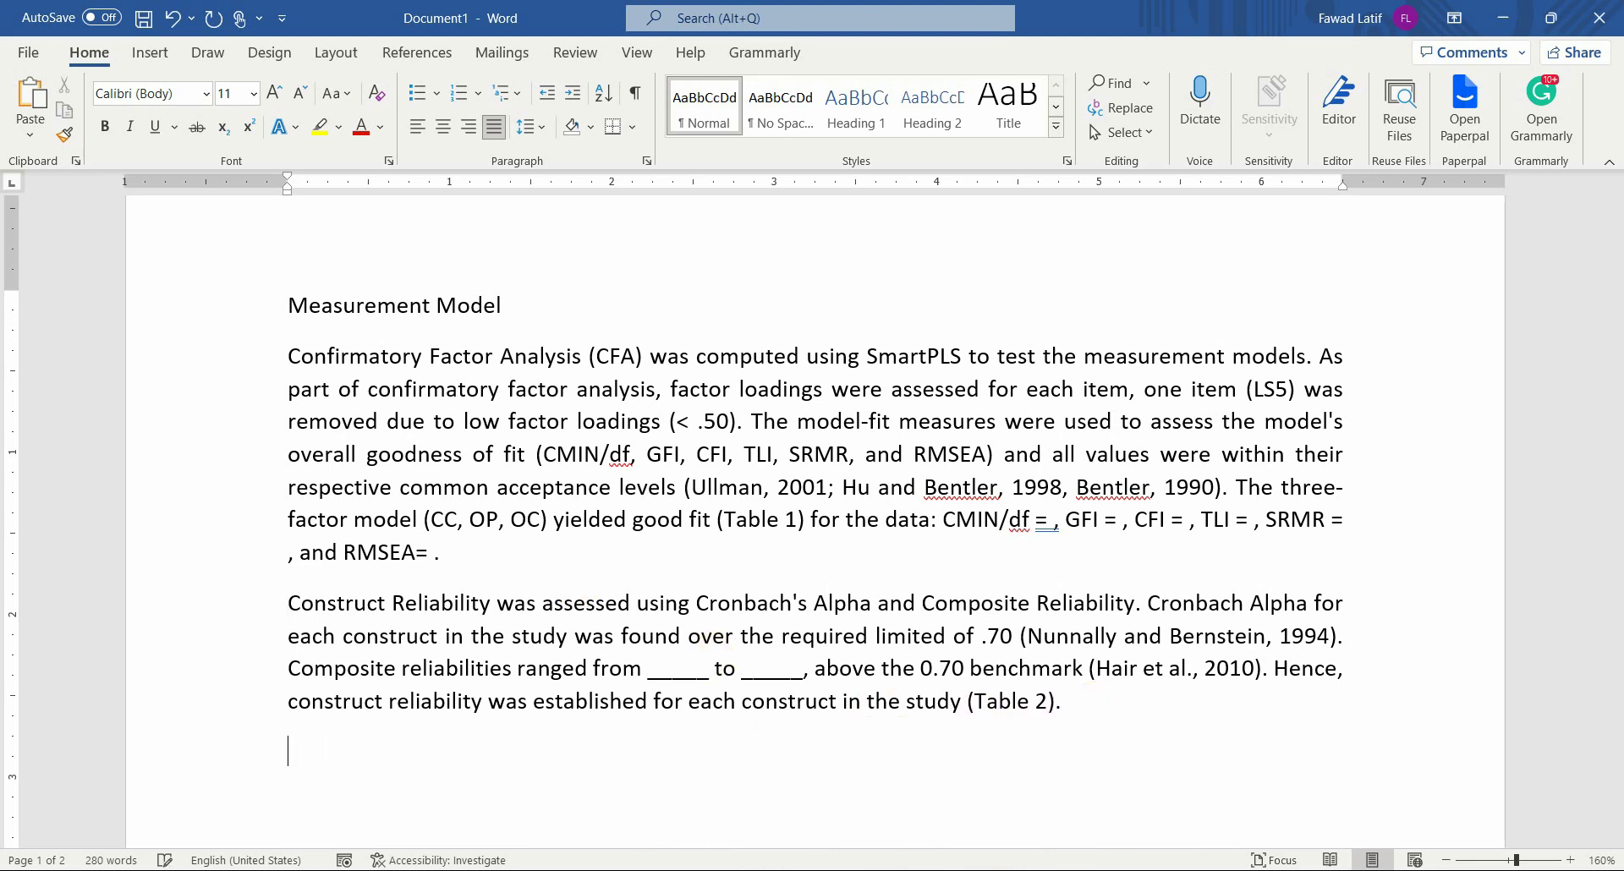
key(ctrl+v)
scroll(1091, 704, down, 2)
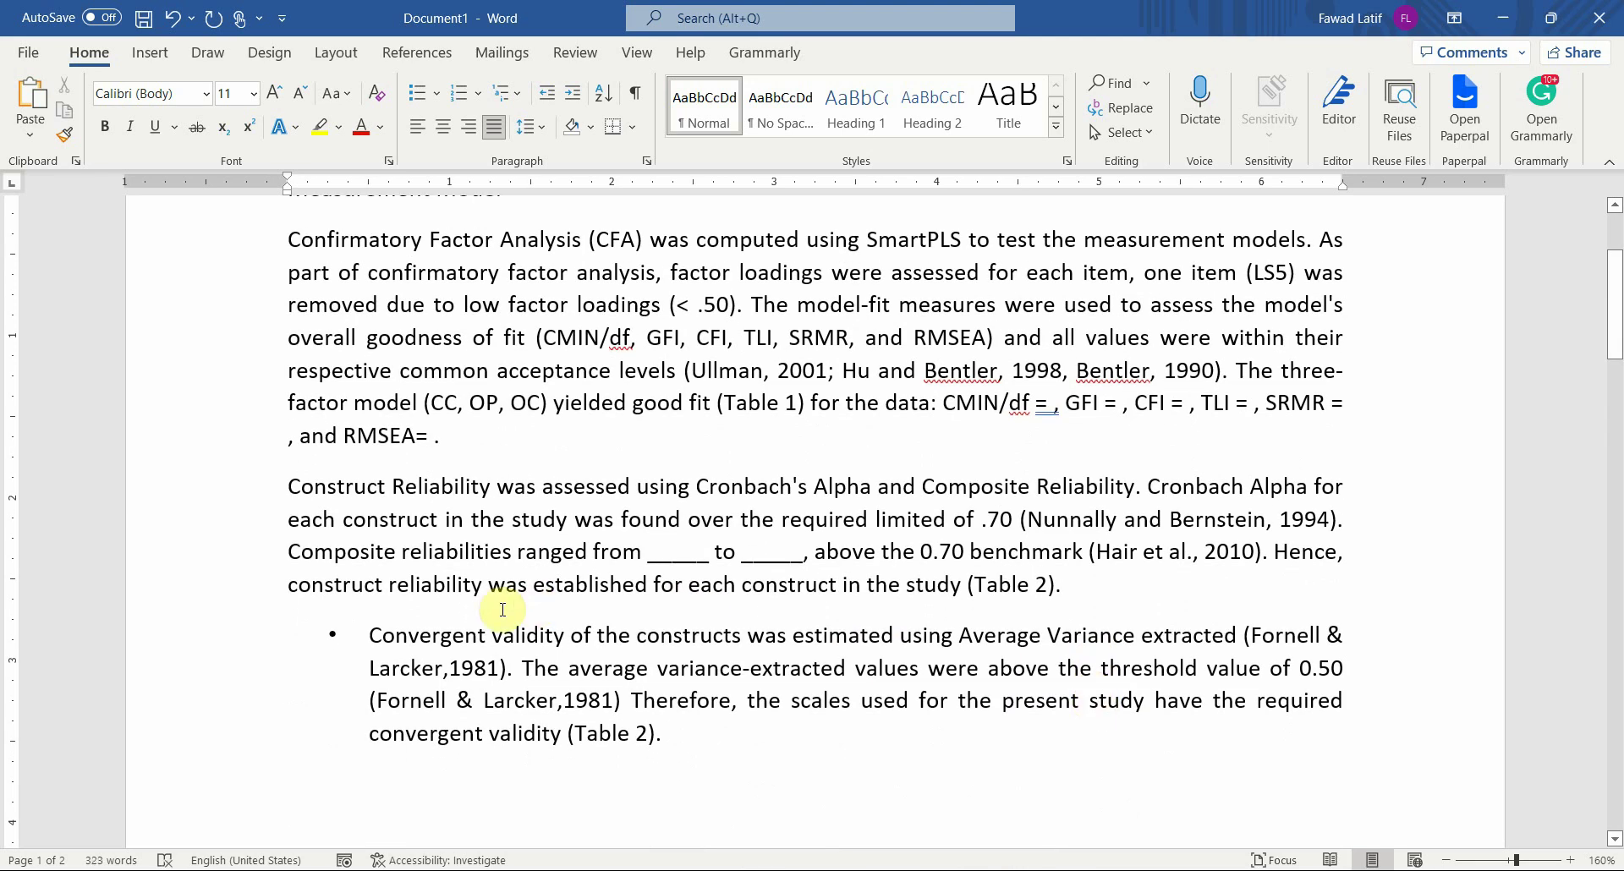
key(BackSpace)
key(BackSpace)
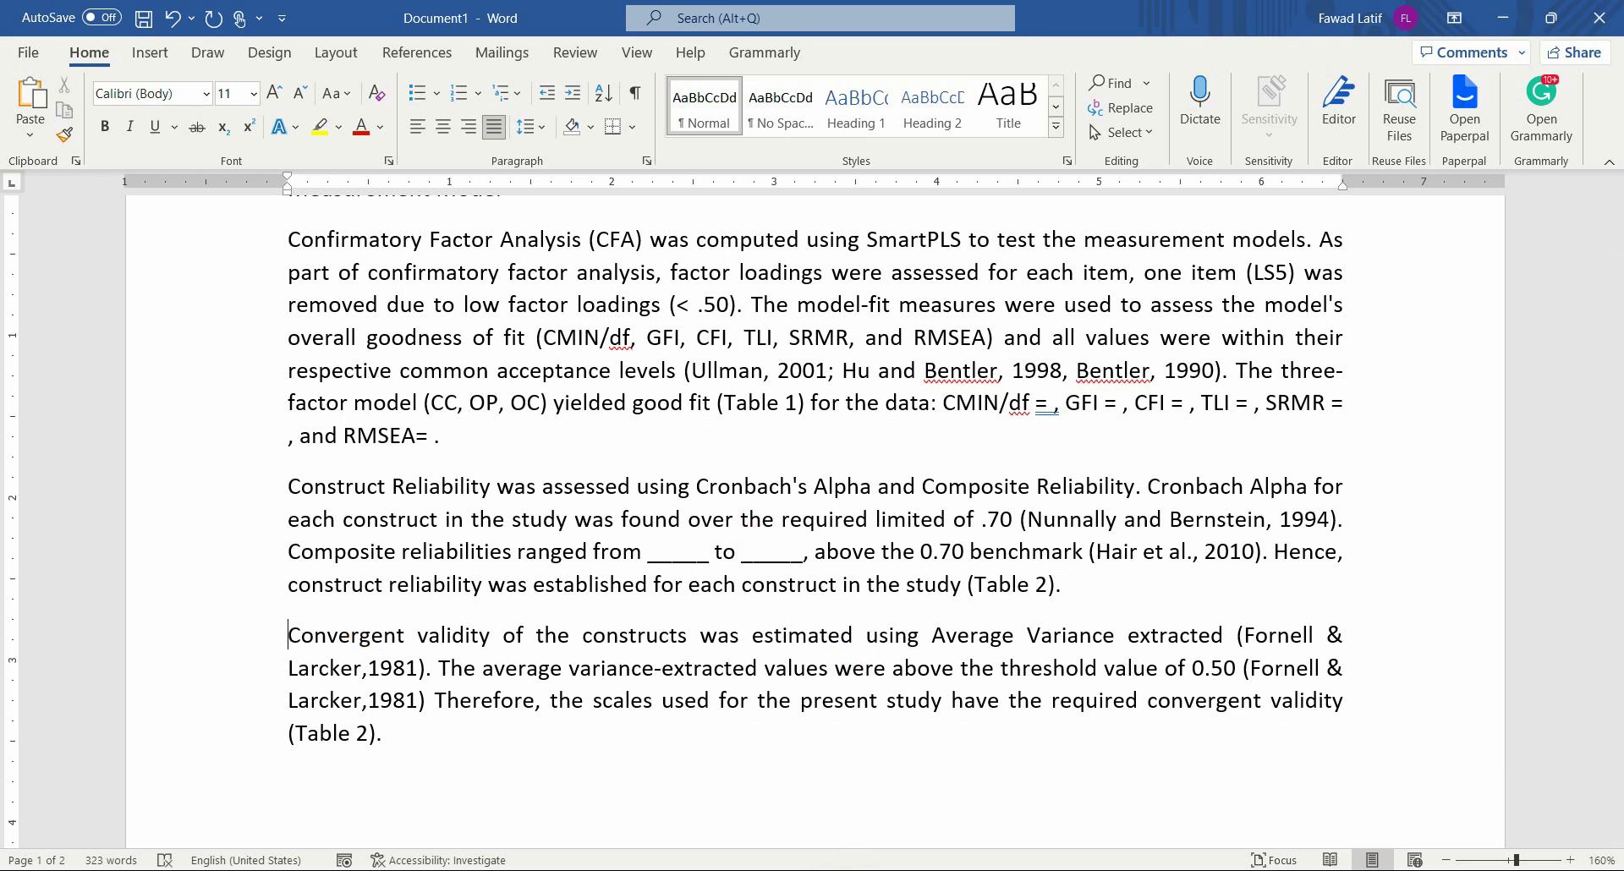
Switch to SmartPLS and review the Construct reliability and validity results
key(alt+Tab)
click(443, 169)
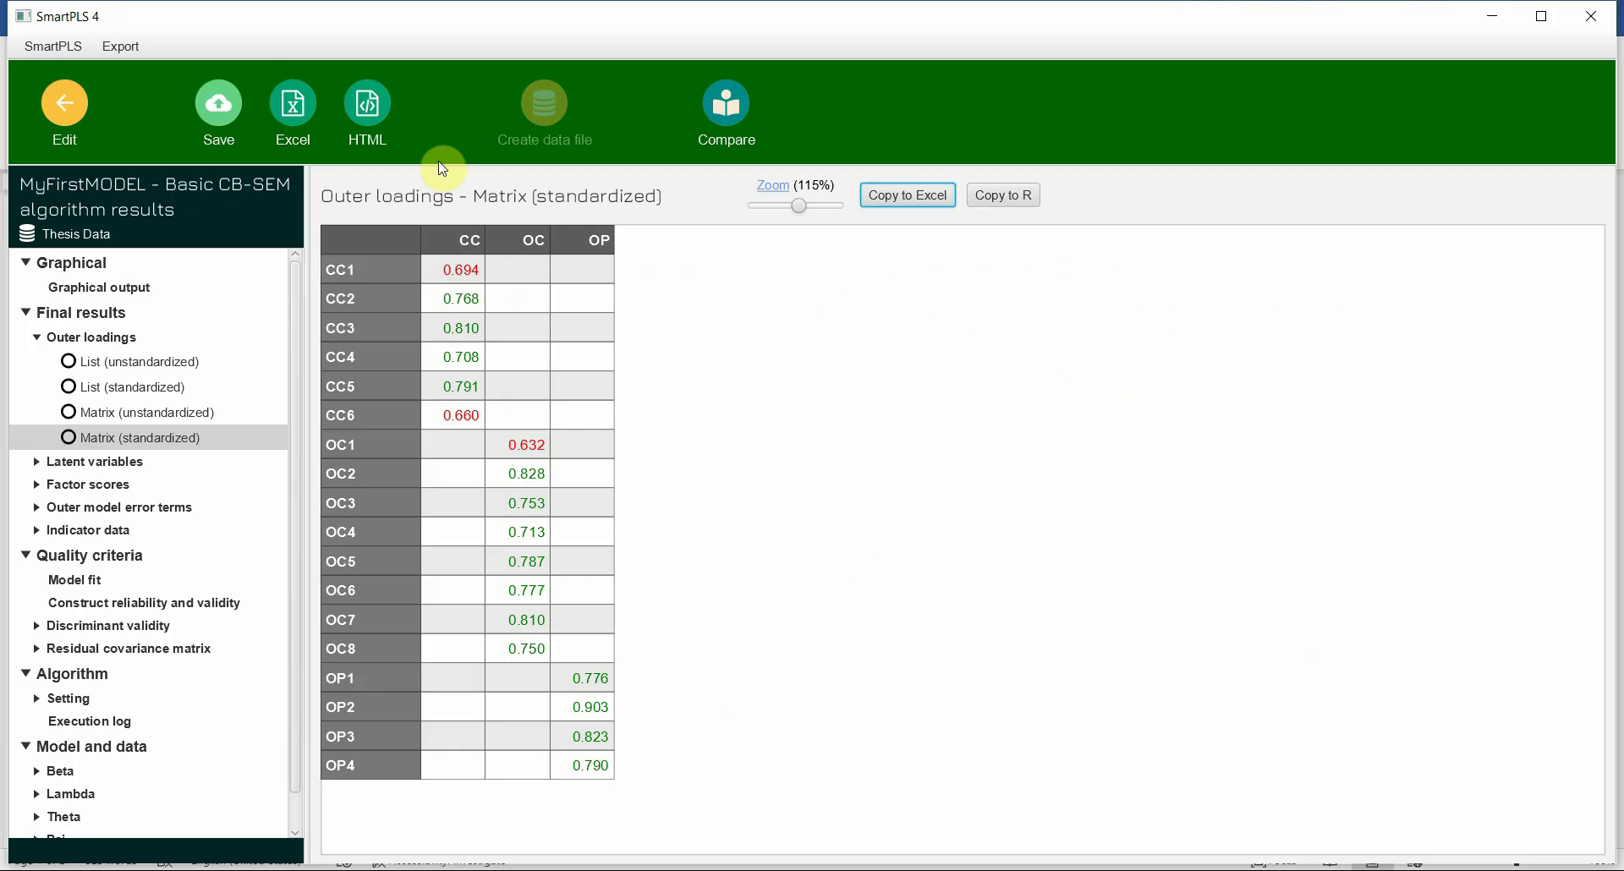
click(183, 601)
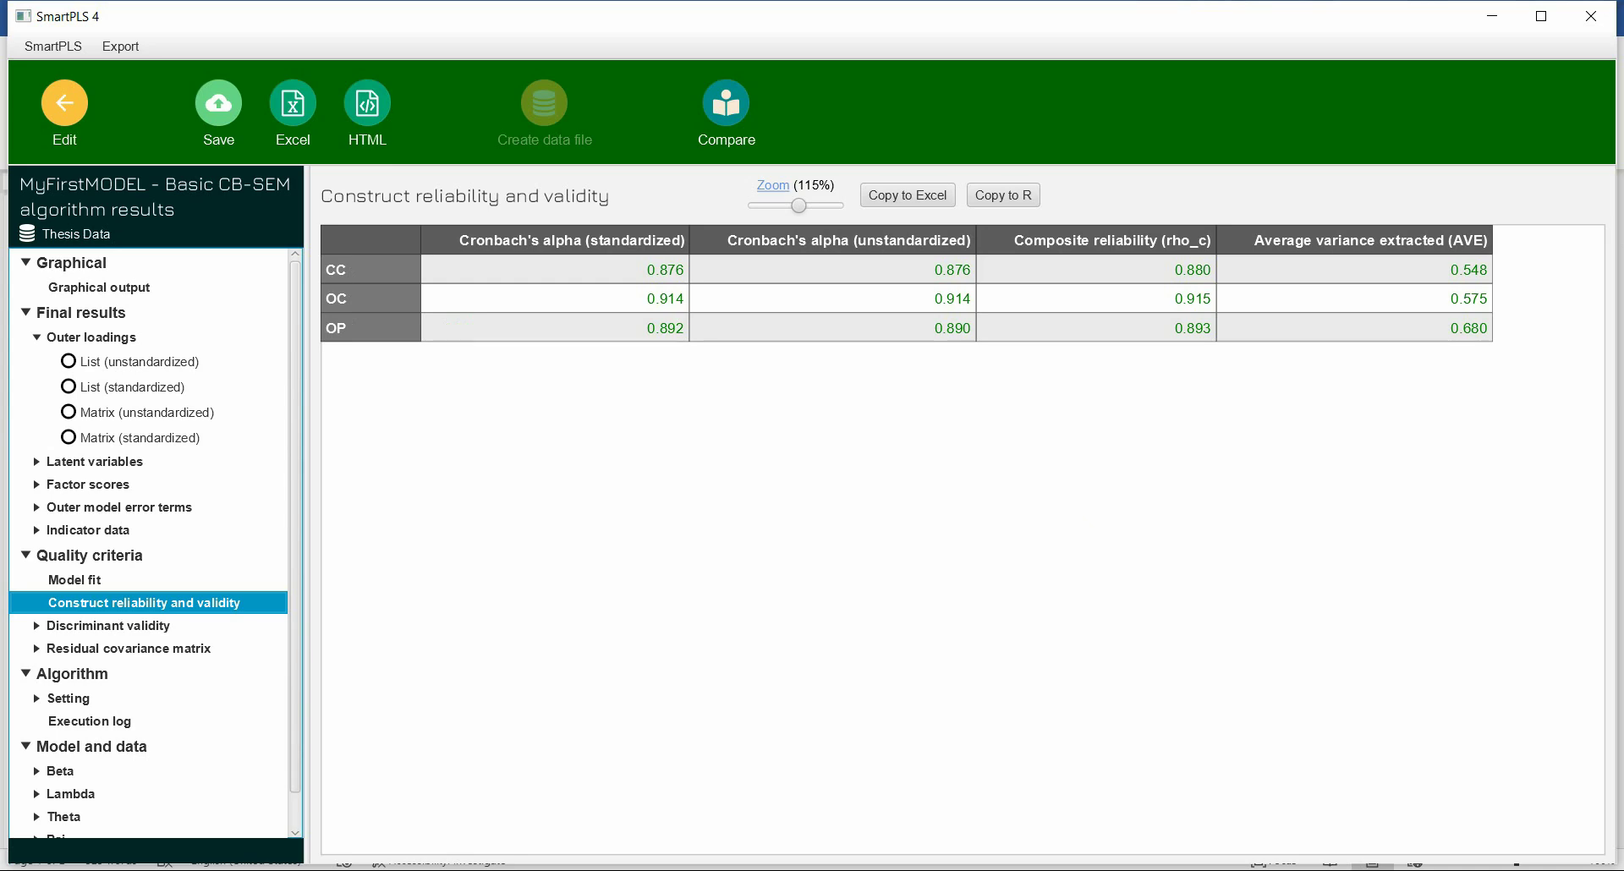
Switch to Excel and fit columns B, C and D to the width of their reliability and AVE headings
key(alt+Tab)
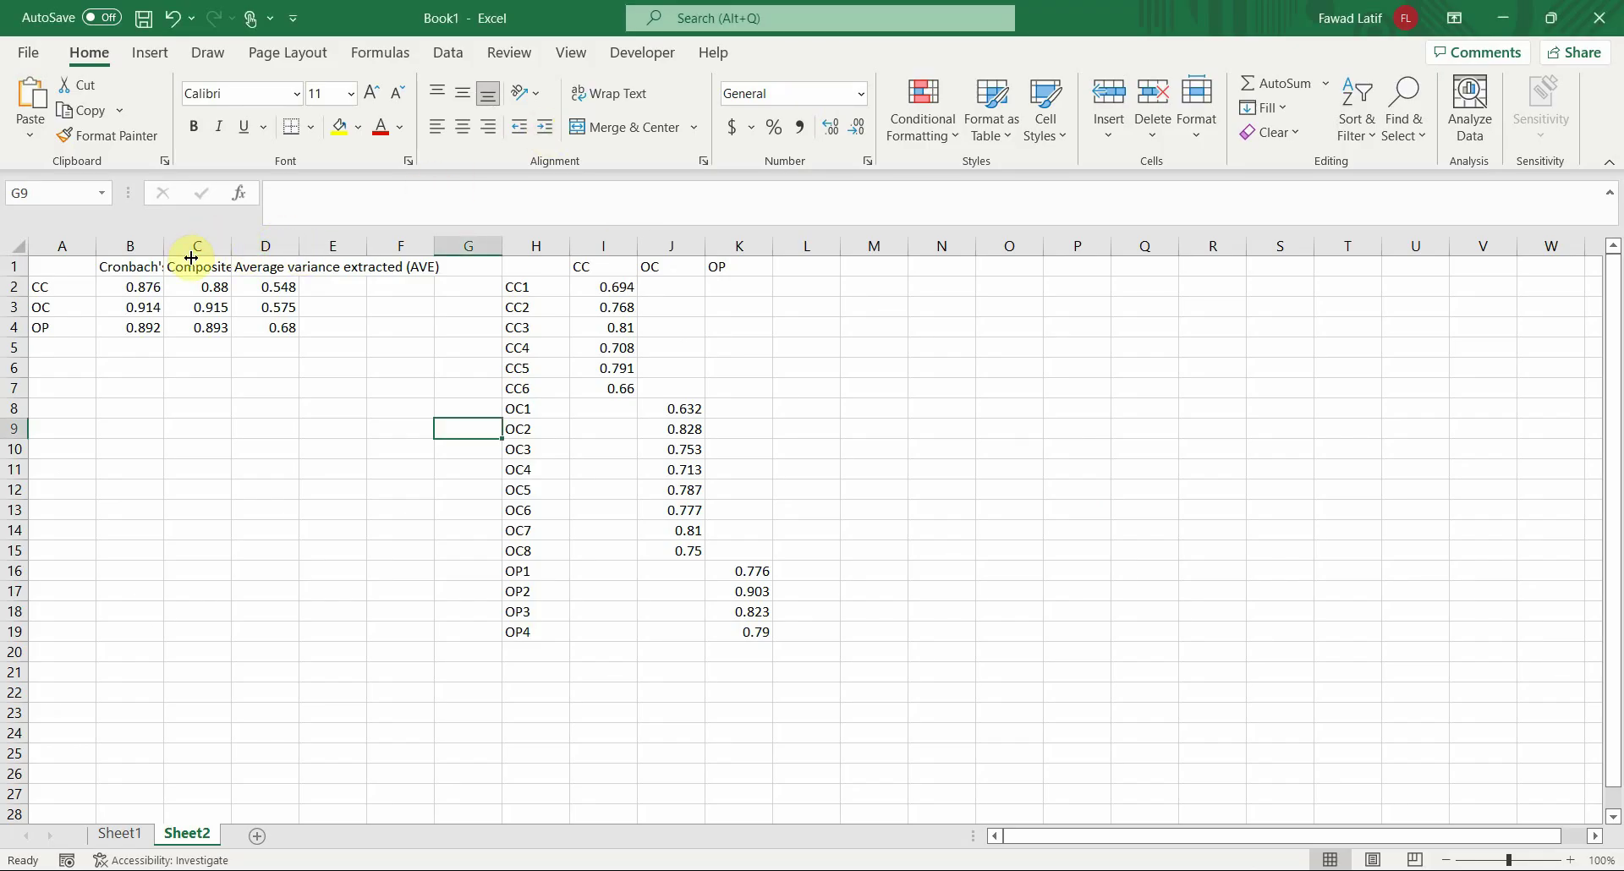
double_click(164, 246)
double_click(371, 245)
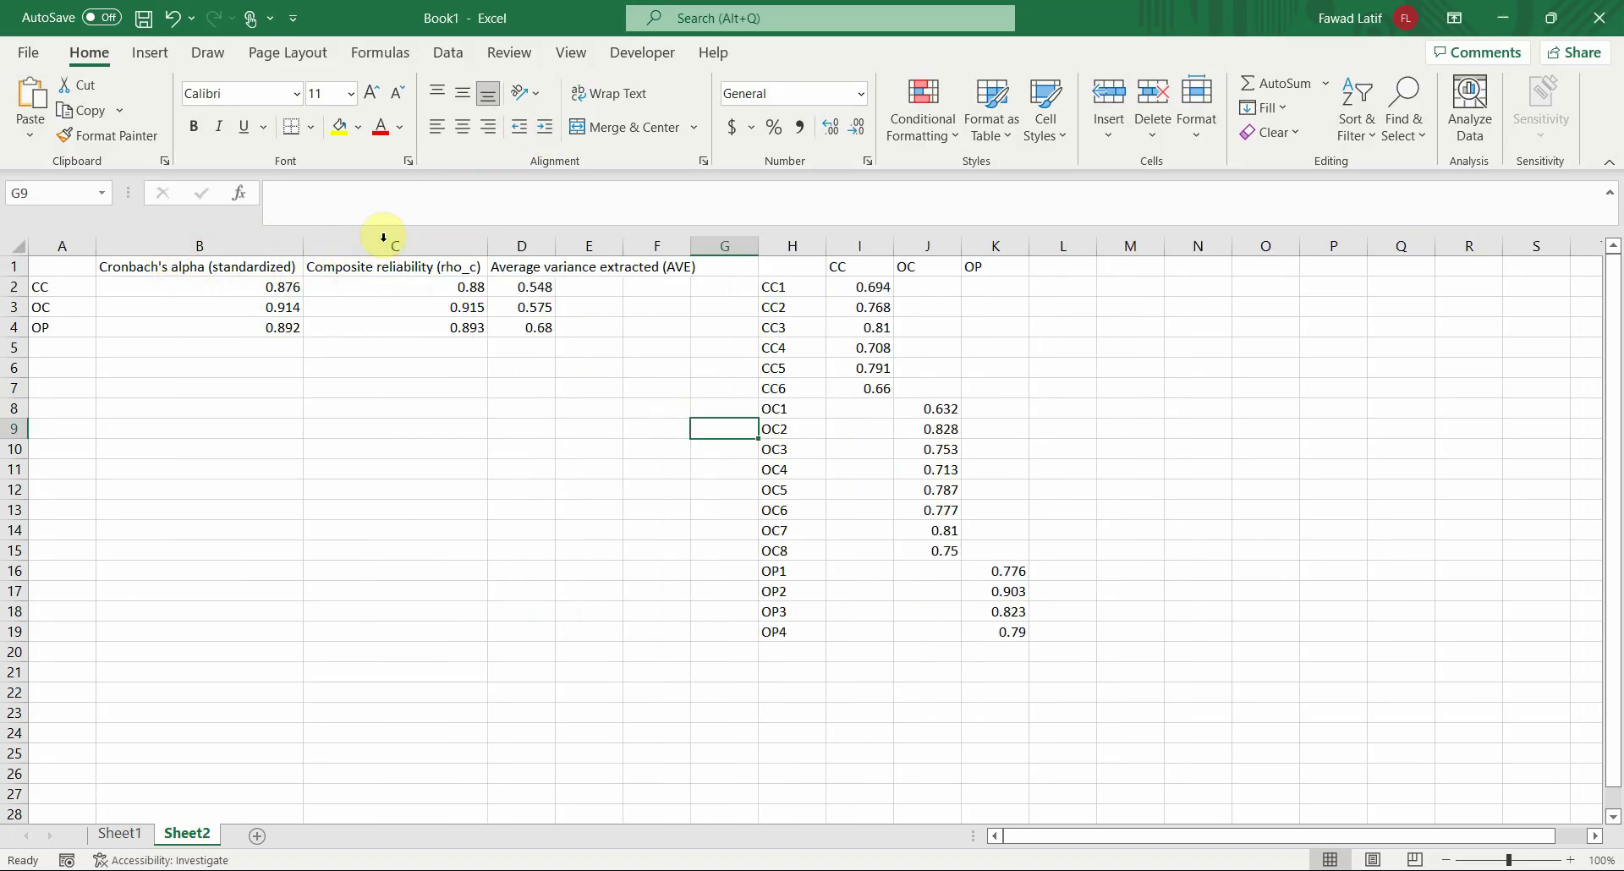
double_click(548, 247)
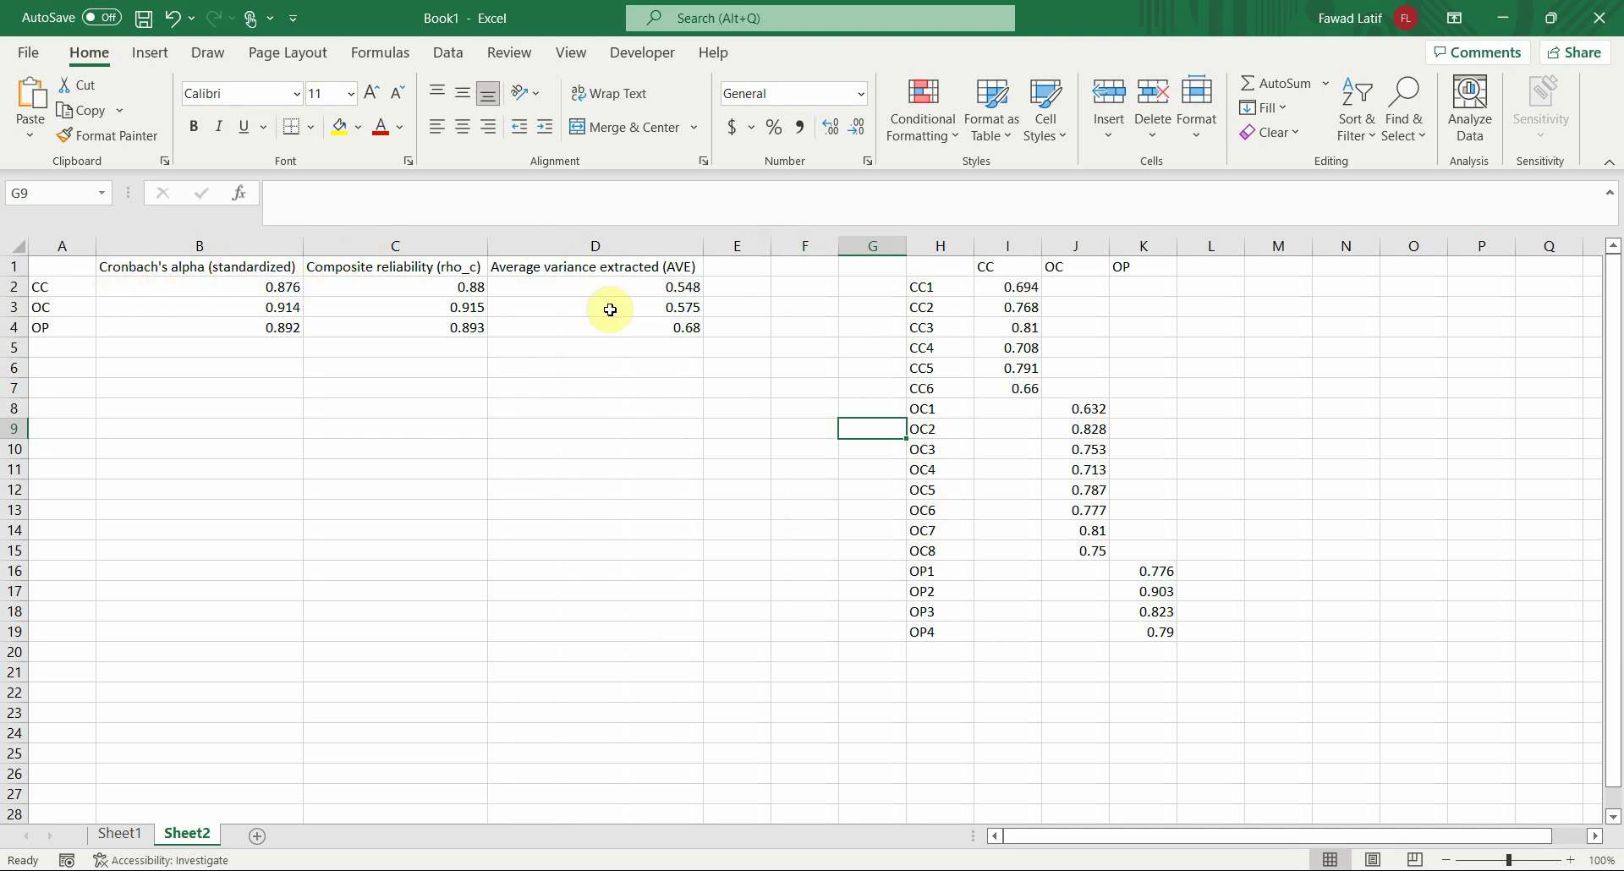
Replace the CC heading in cell I1 of the outer loadings table with "Loadings"
click(999, 267)
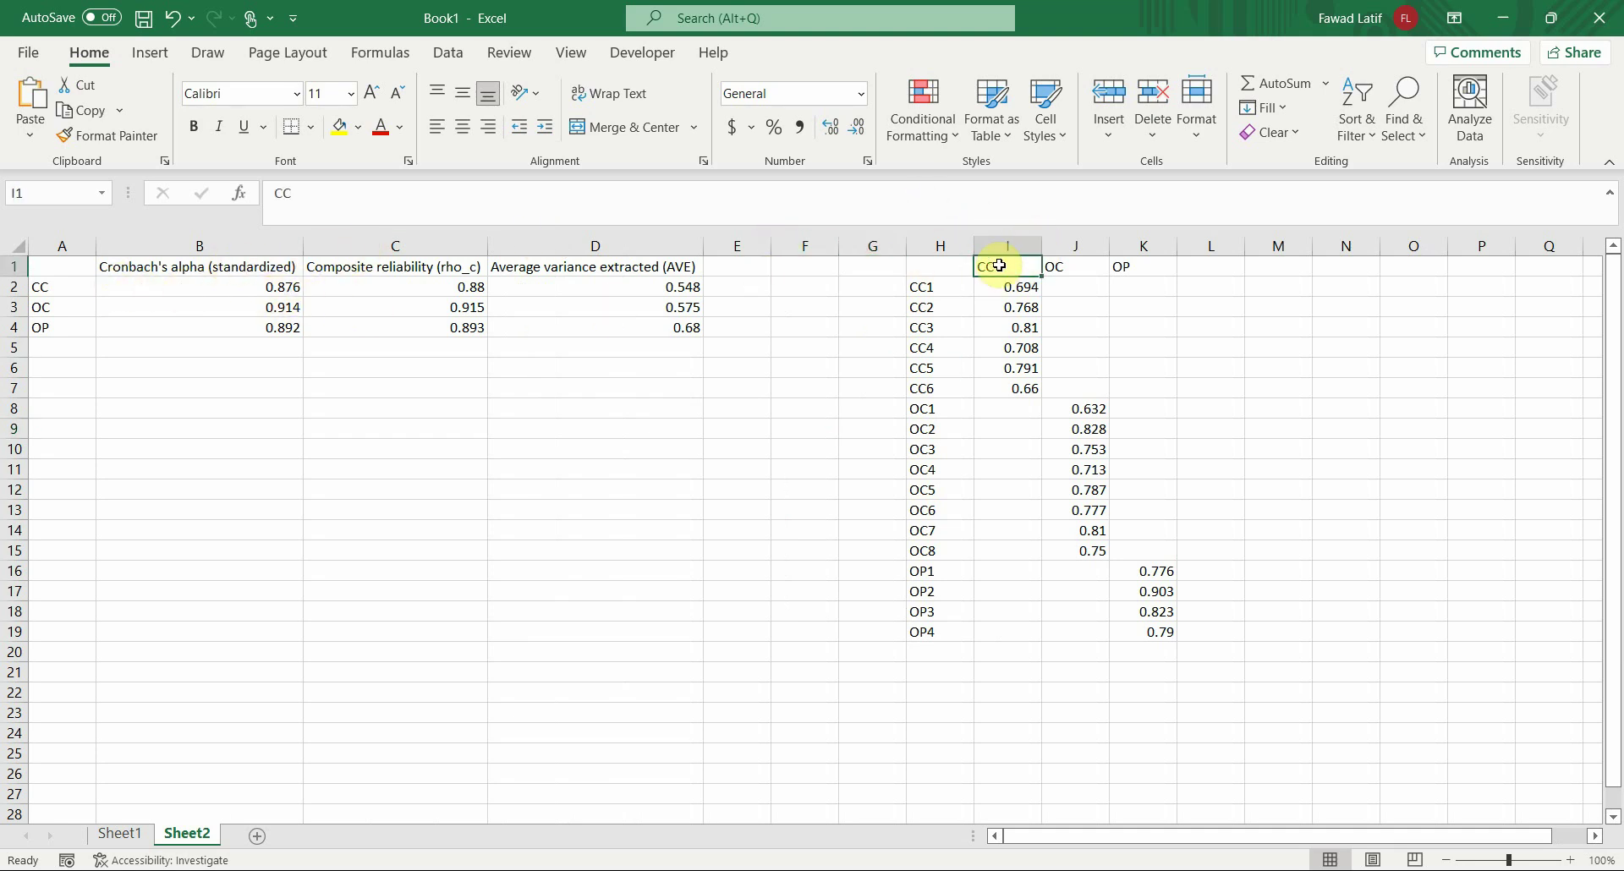
text(Loadings)
key(Return)
Move the OC1 to OC8 loadings from column J into cells I8:I15 under the Loadings heading
key(Down)
key(Down)
key(Down)
key(Down)
key(Down)
key(Down)
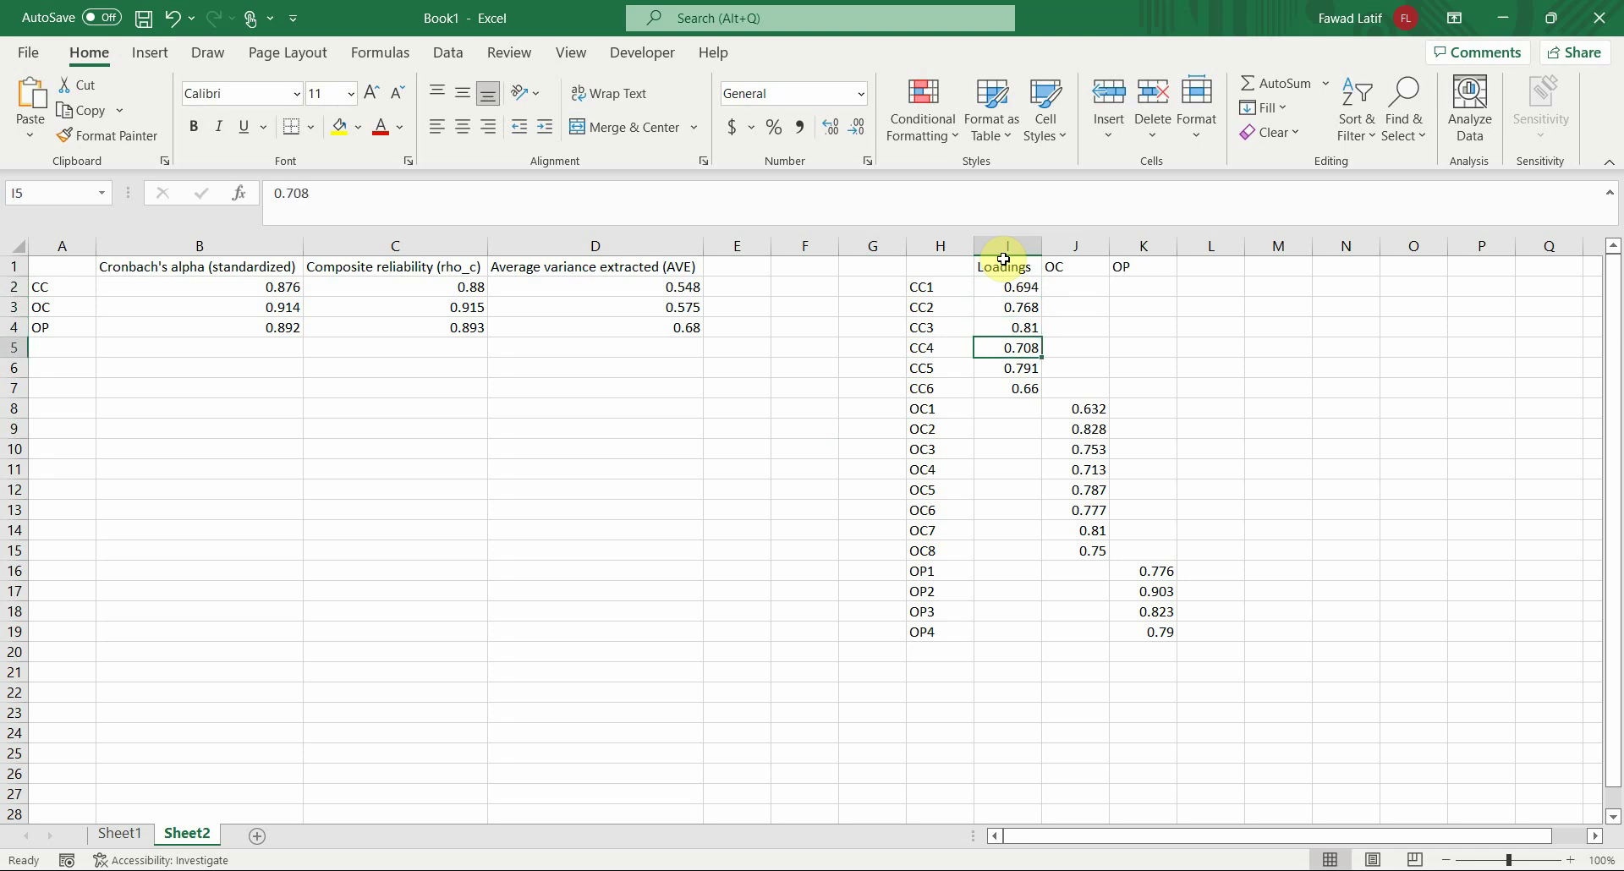
key(Right)
key(shift+Down)
key(shift+Down)
key(shift+Down)
key(shift+Down)
key(shift+Down)
key(shift+Down)
key(shift+Down)
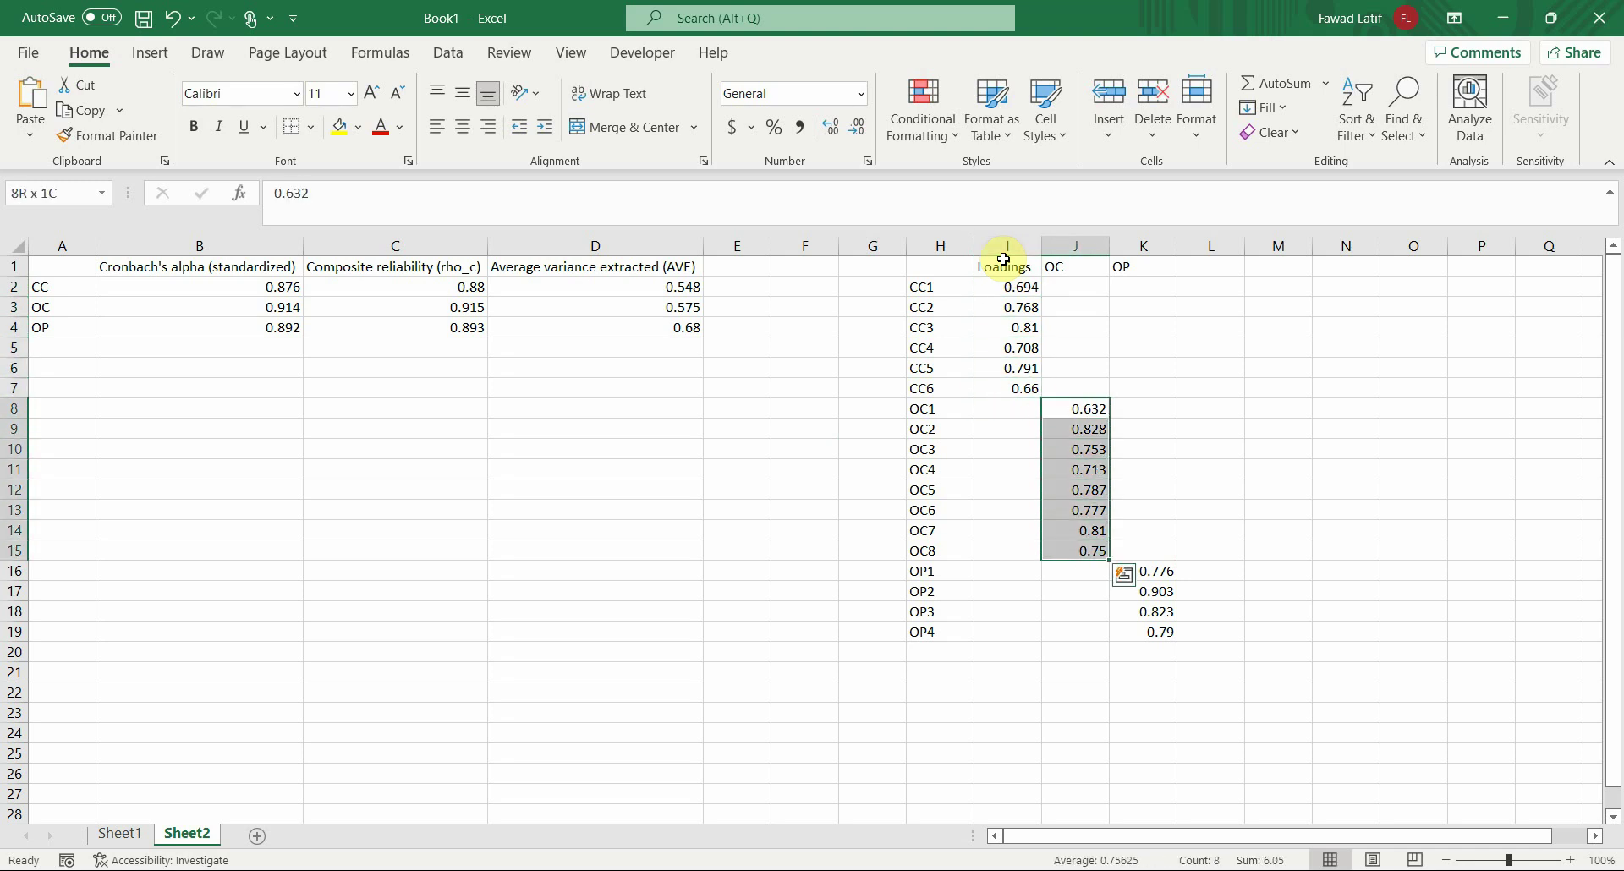
key(ctrl+q)
key(s)
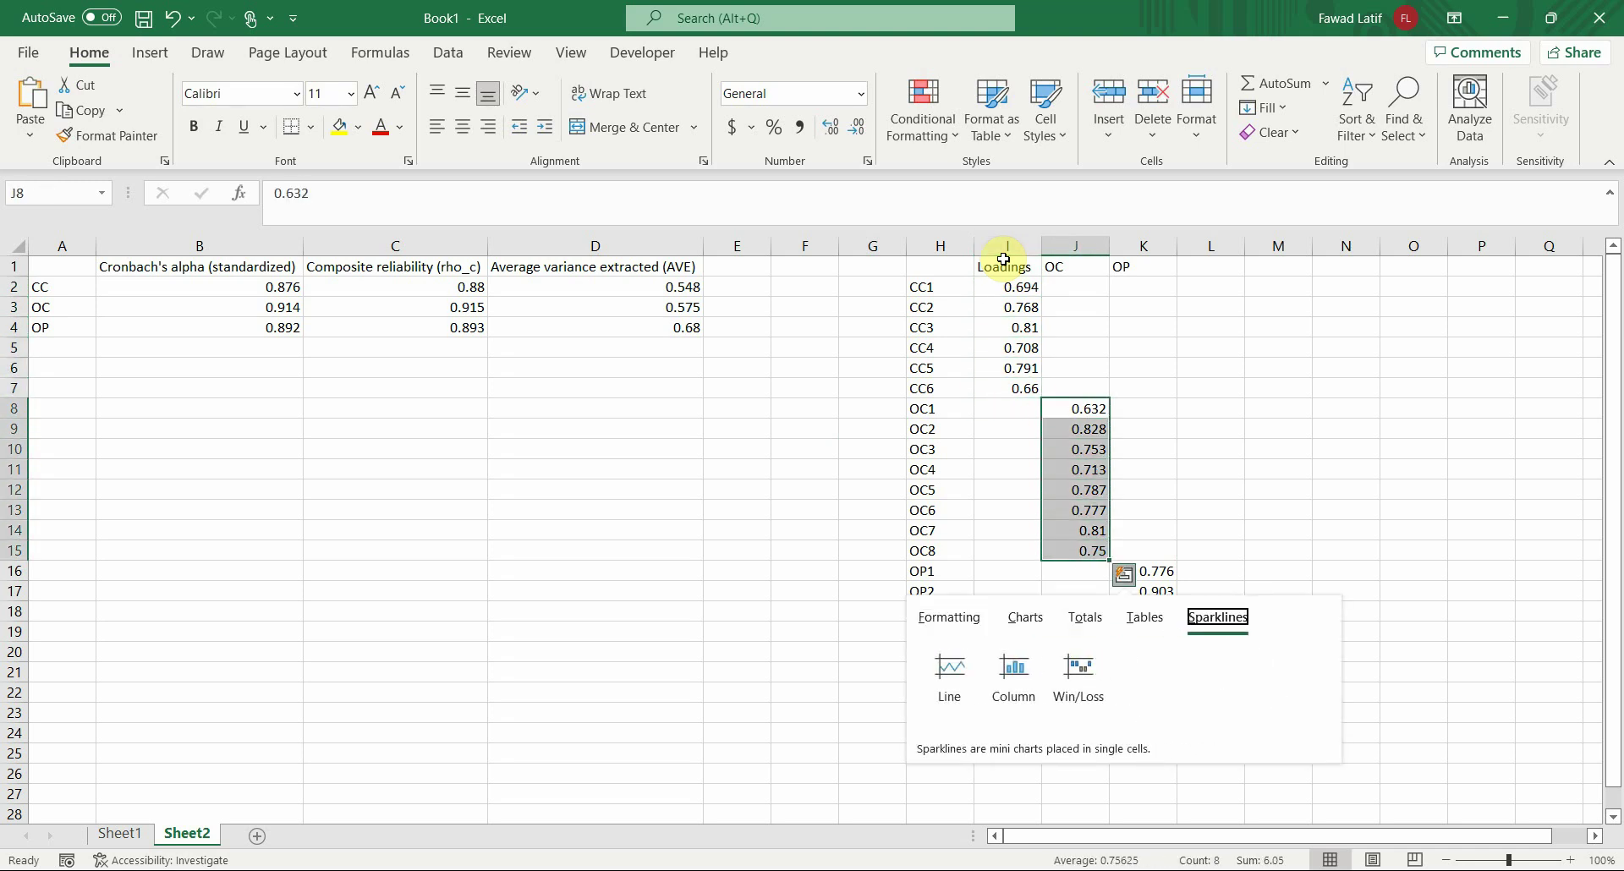
key(Escape)
key(ctrl+x)
key(Left)
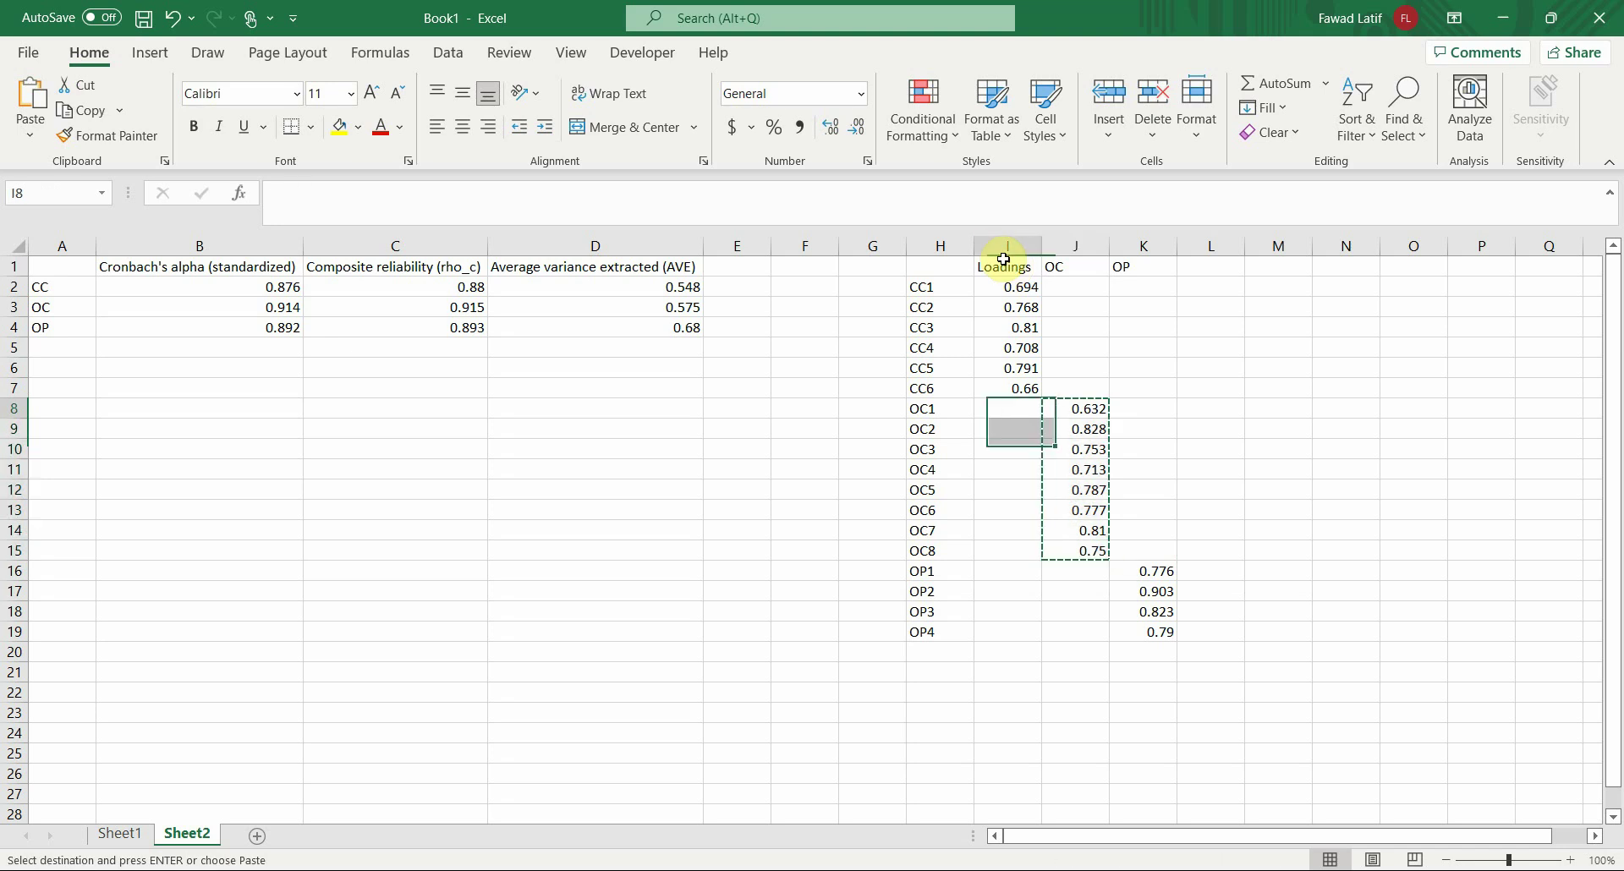
key(Return)
Move the OP1 to OP4 loadings from column K into cells I16:I19 of the Loadings column
key(Down)
key(Down)
key(Down)
key(Down)
key(Down)
key(Down)
key(Down)
key(Down)
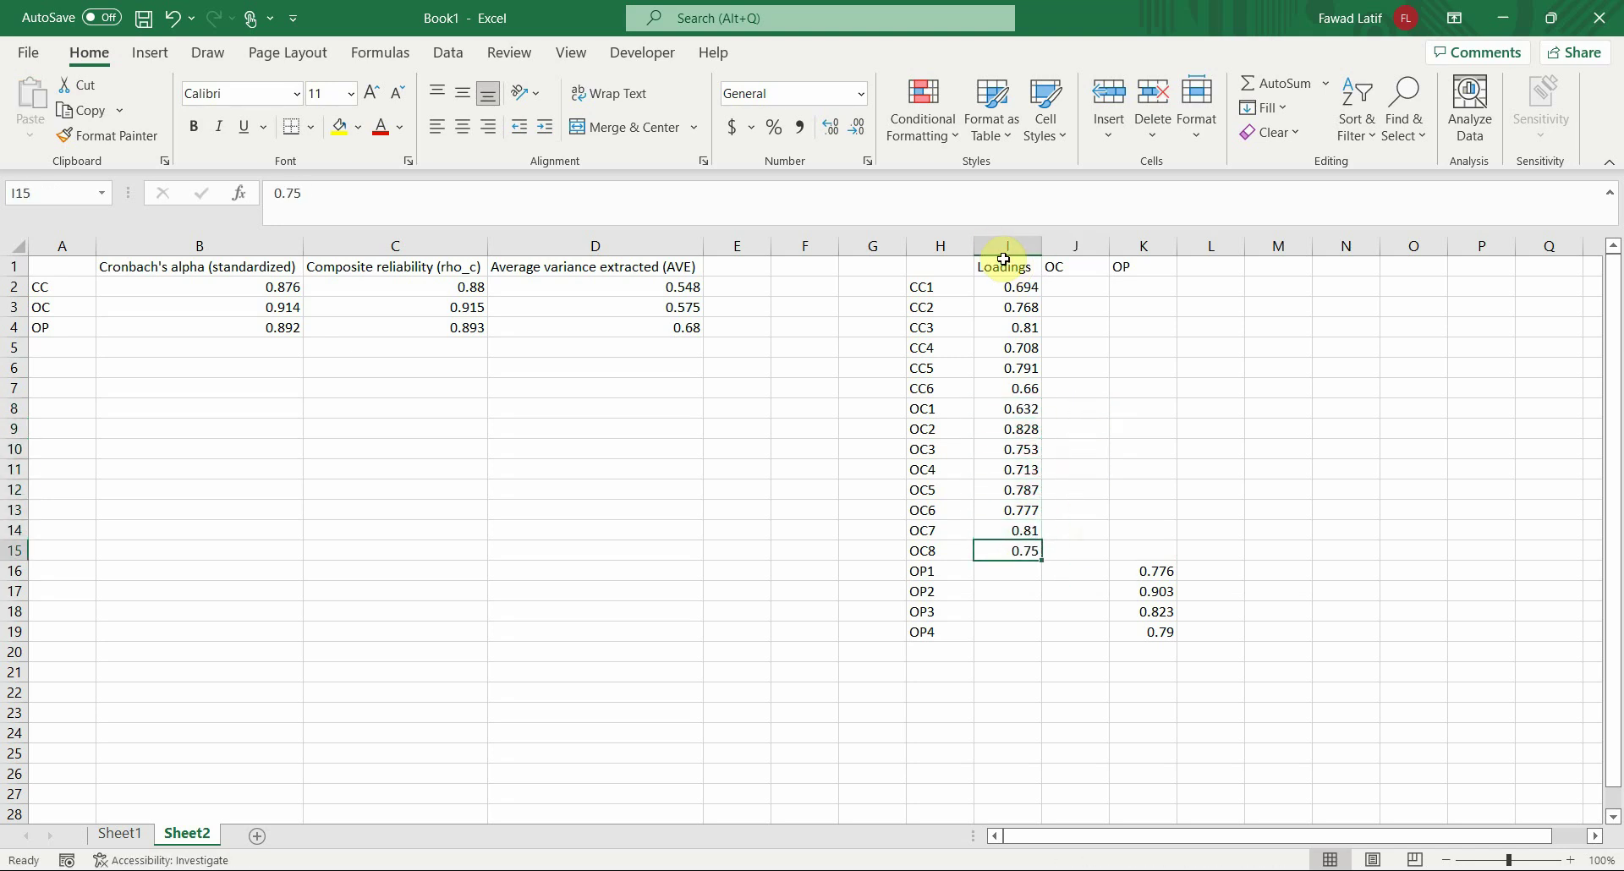
key(Right)
key(Right)
key(shift+Down)
key(shift+Down)
key(shift+Down)
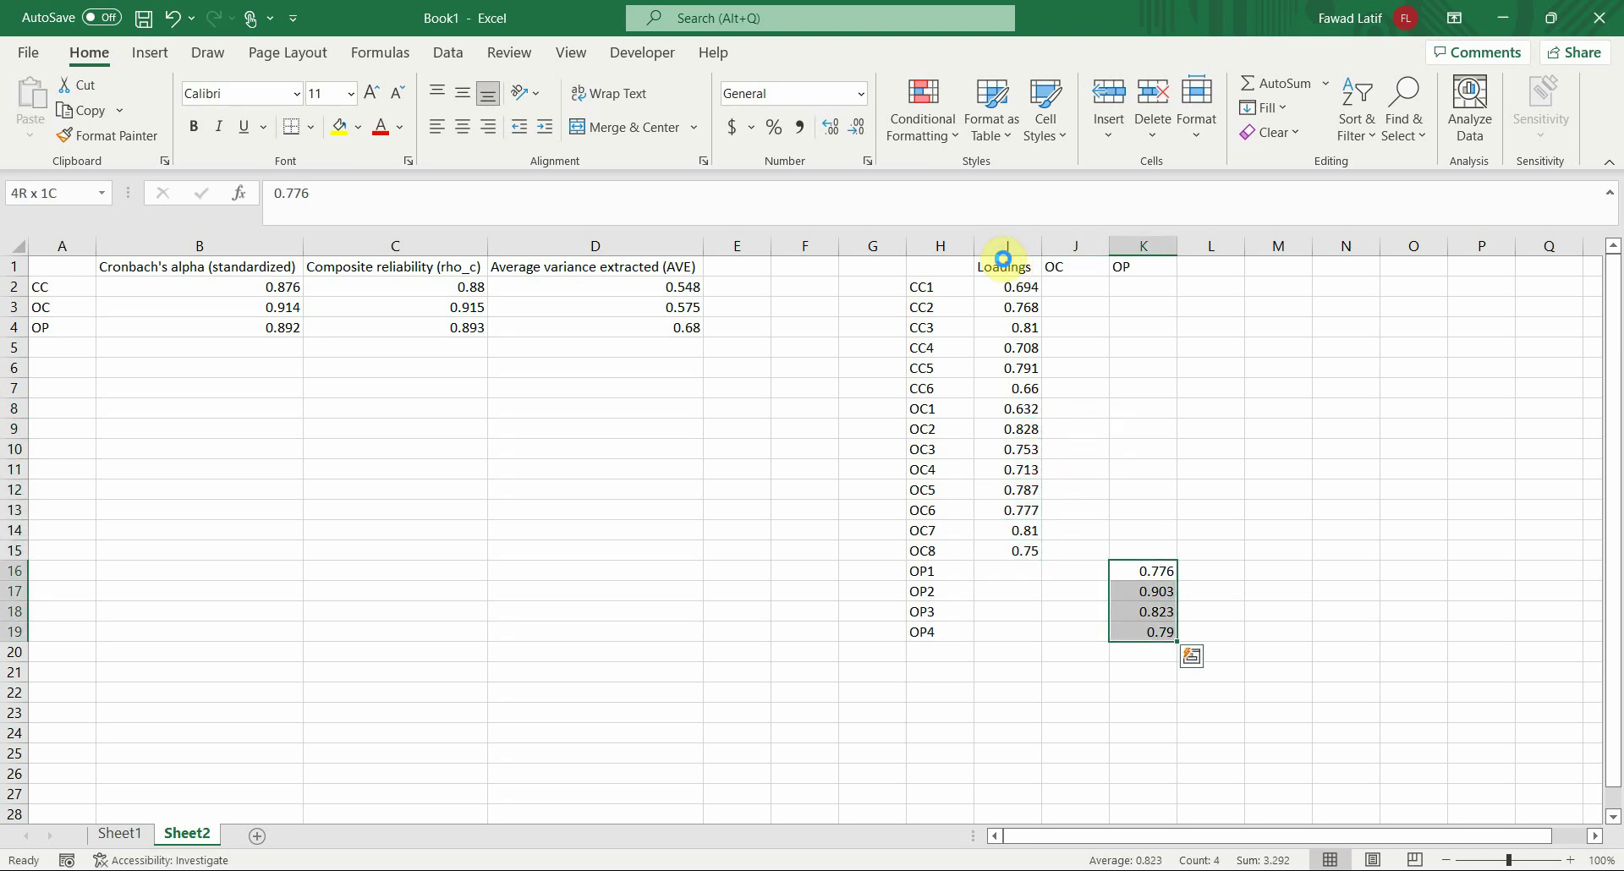
key(ctrl+x)
key(Left)
key(Left)
key(ctrl+v)
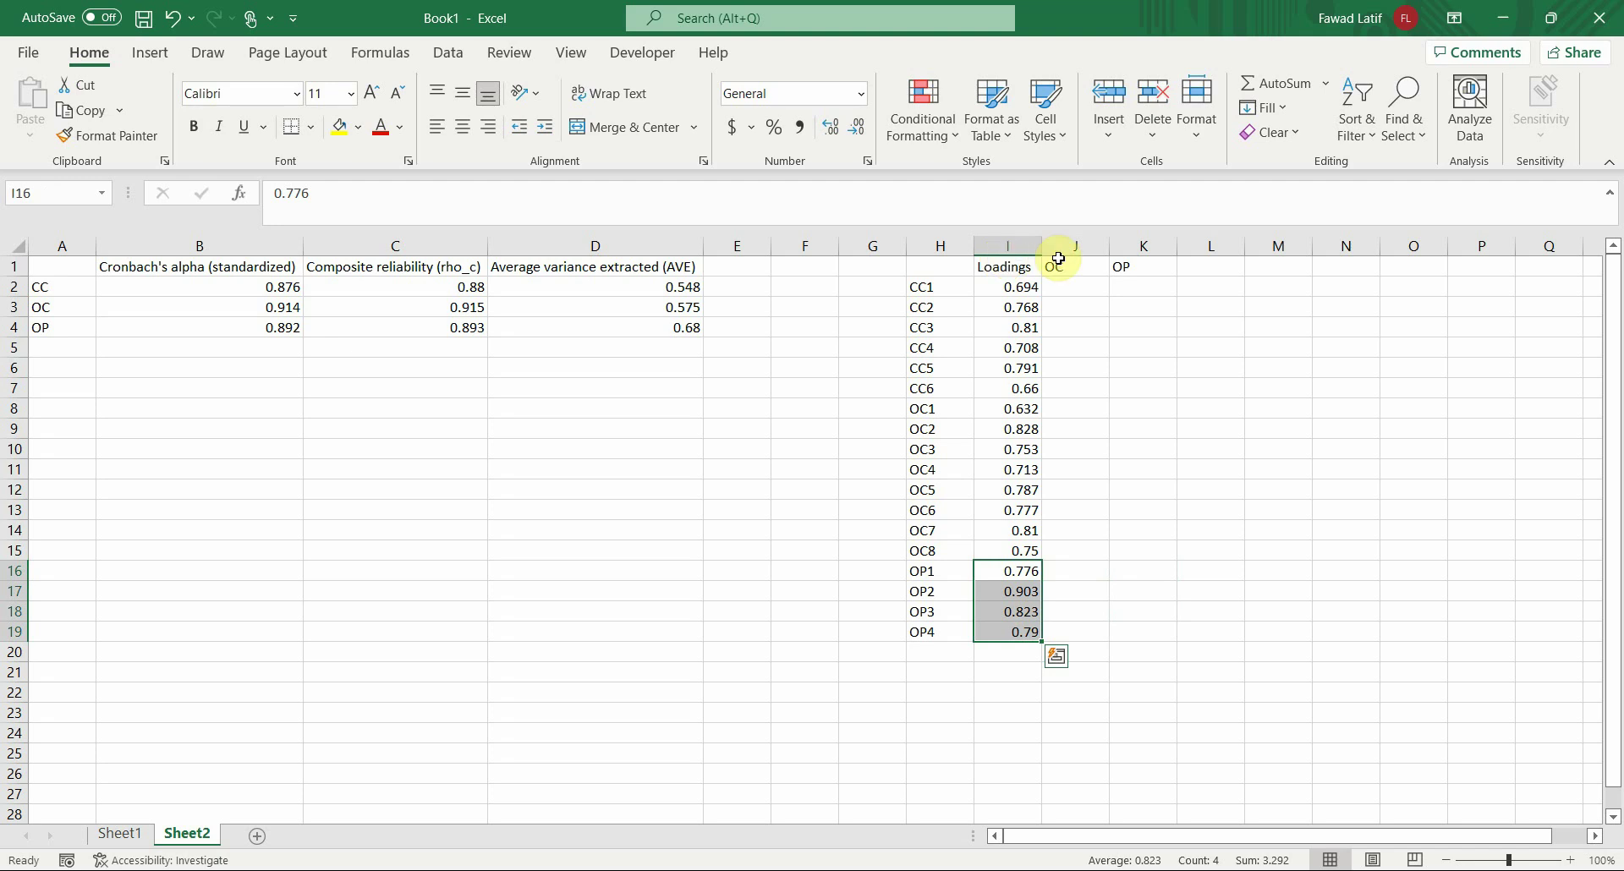
Delete columns J and K, which hold only the OC and OP headings
drag(1067, 245, 1131, 243)
right_click(1136, 238)
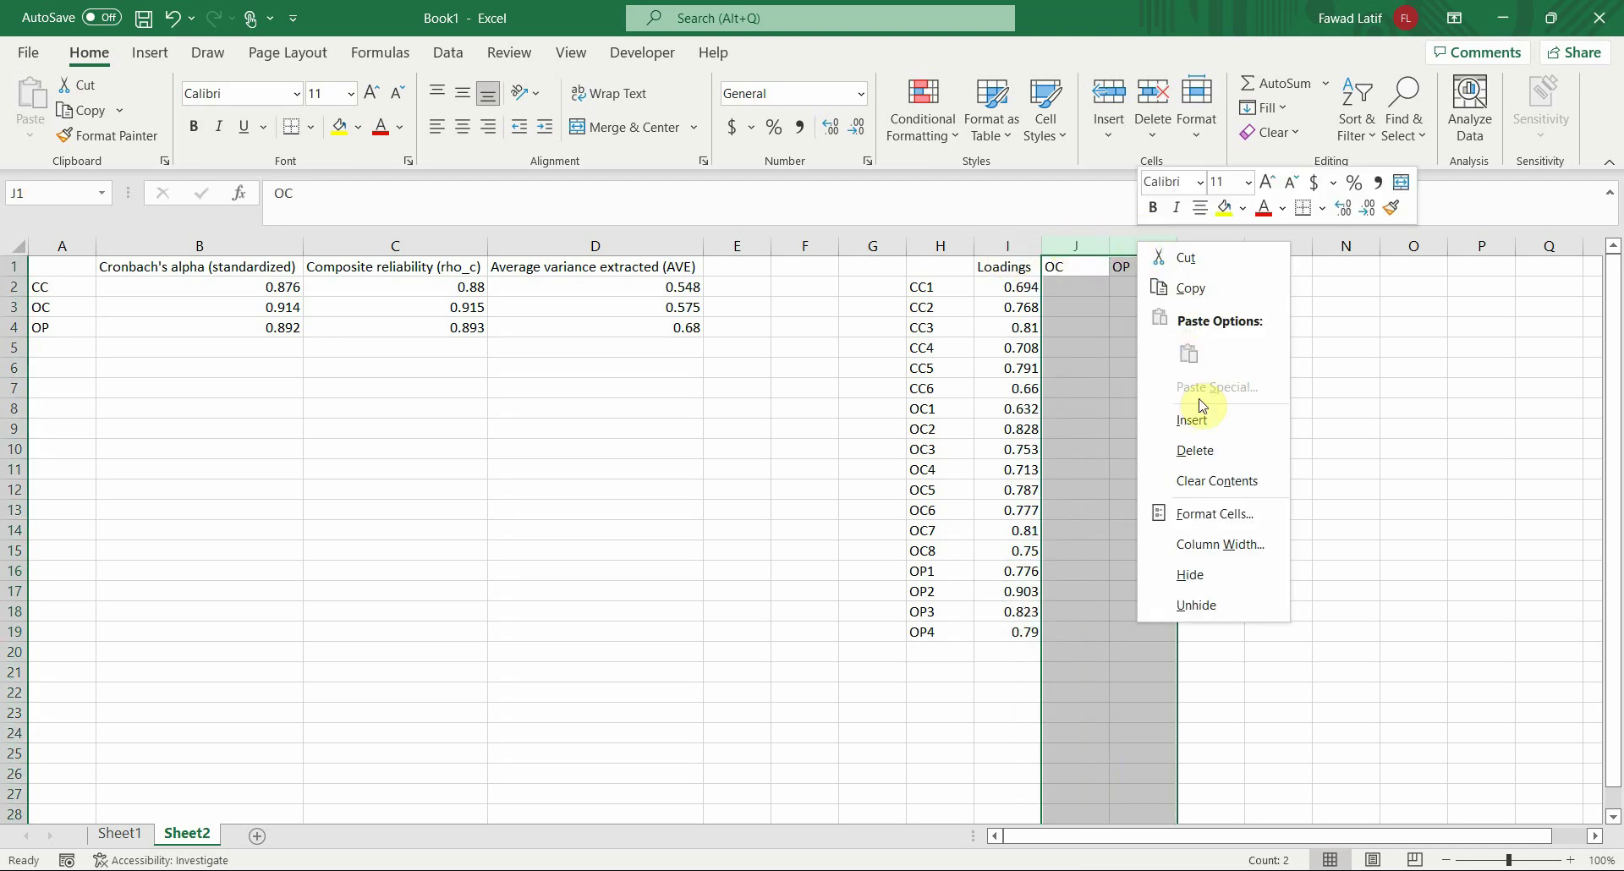
click(1195, 450)
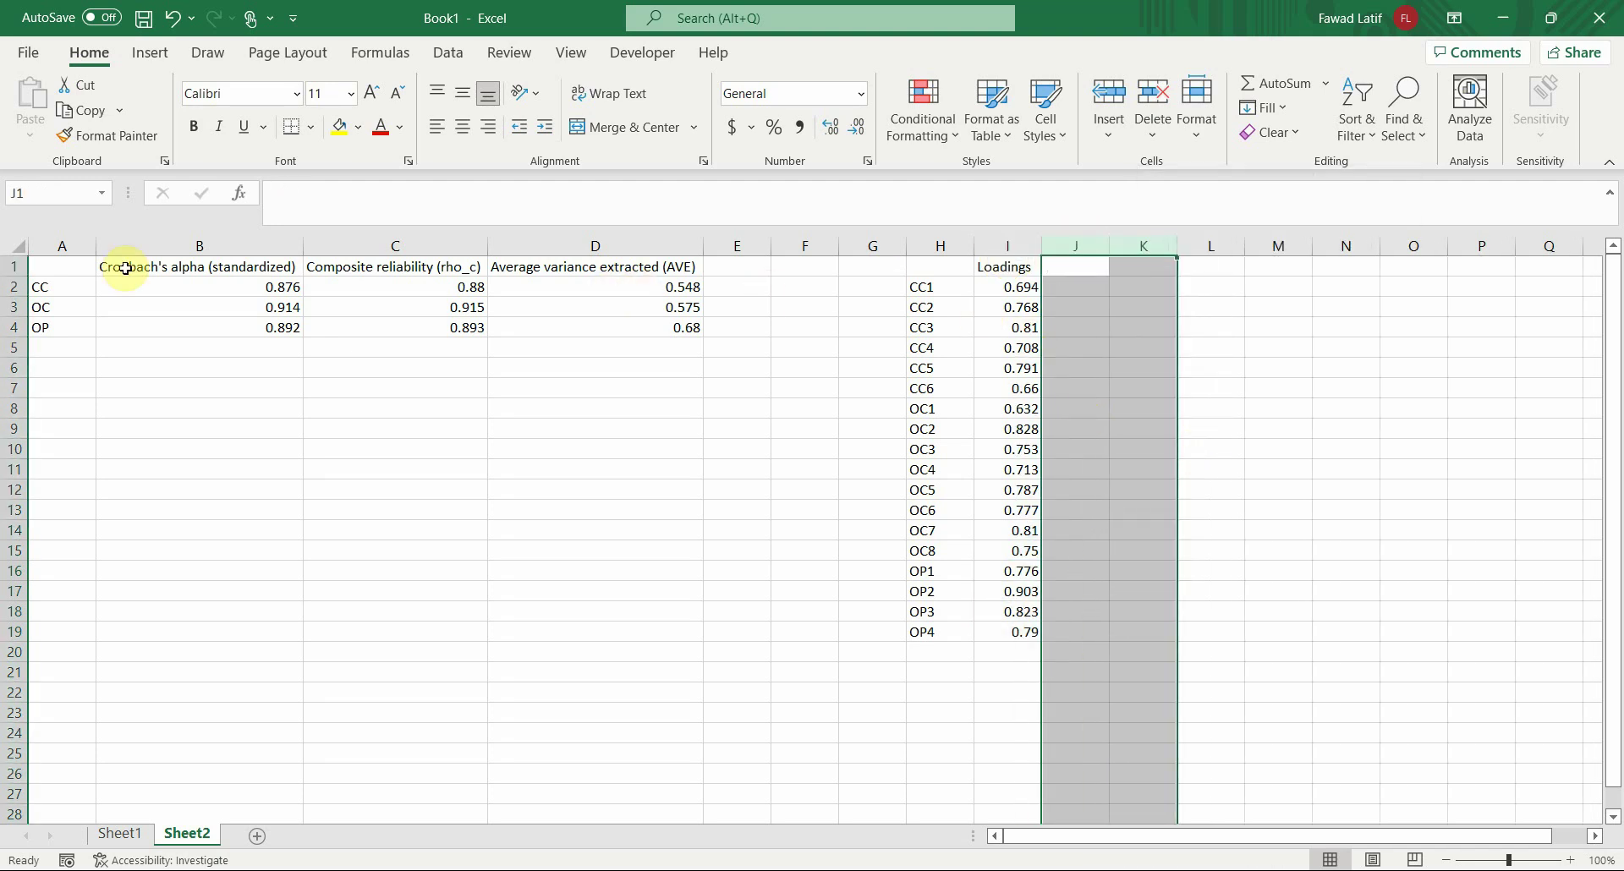
Move the Cronbach's alpha, composite reliability and AVE headings from B1:D1 to J1:L1, beside the Loadings heading
drag(221, 260, 634, 267)
key(ctrl+c)
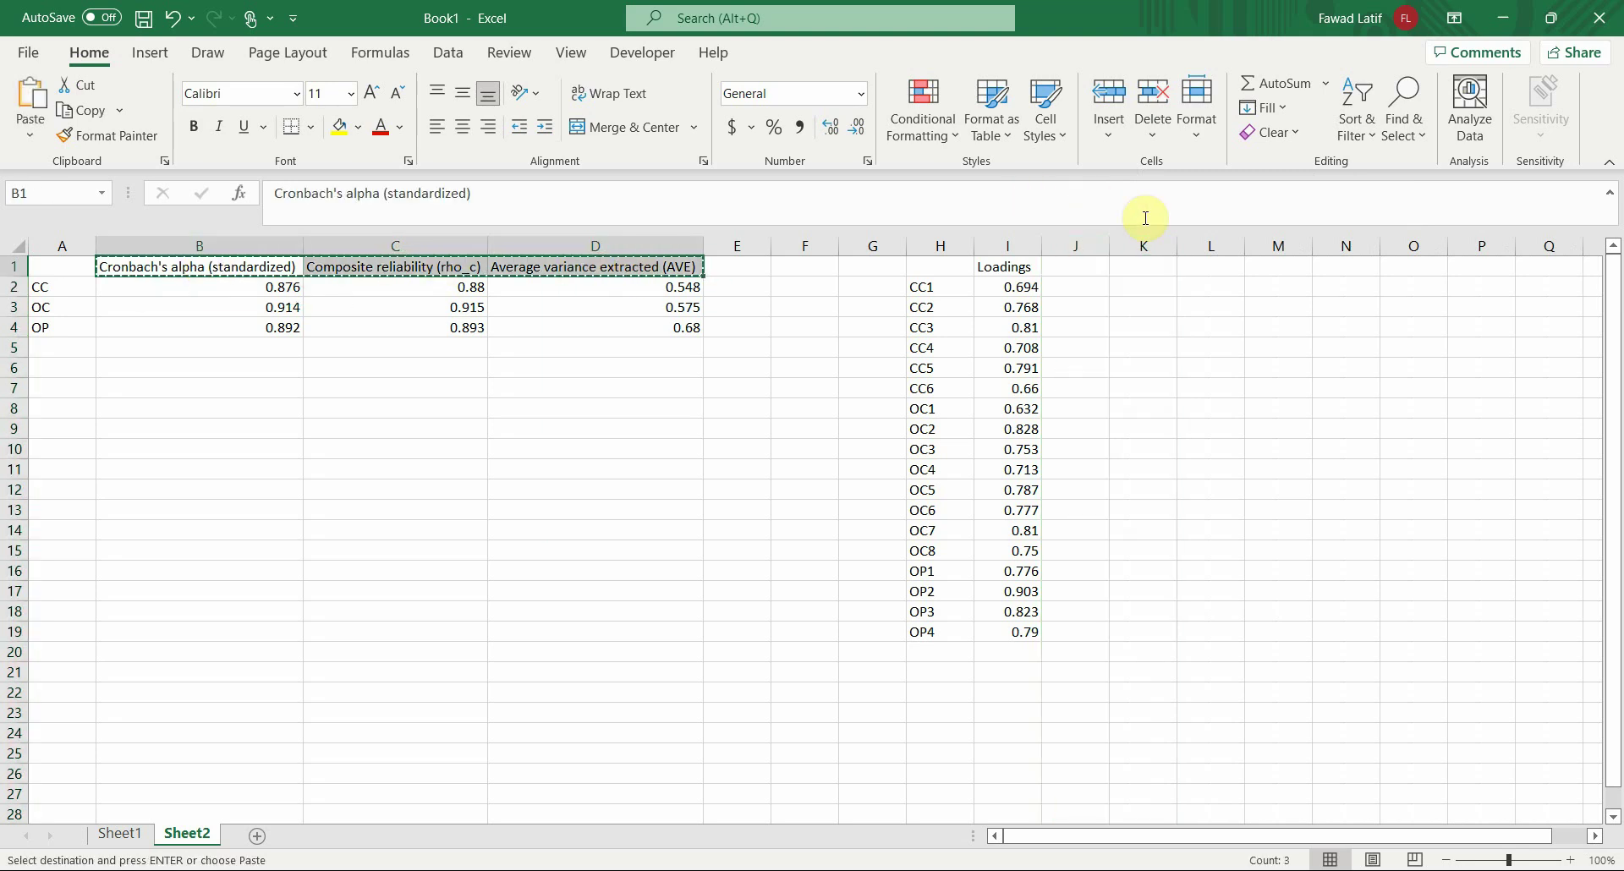
click(1065, 261)
key(ctrl+v)
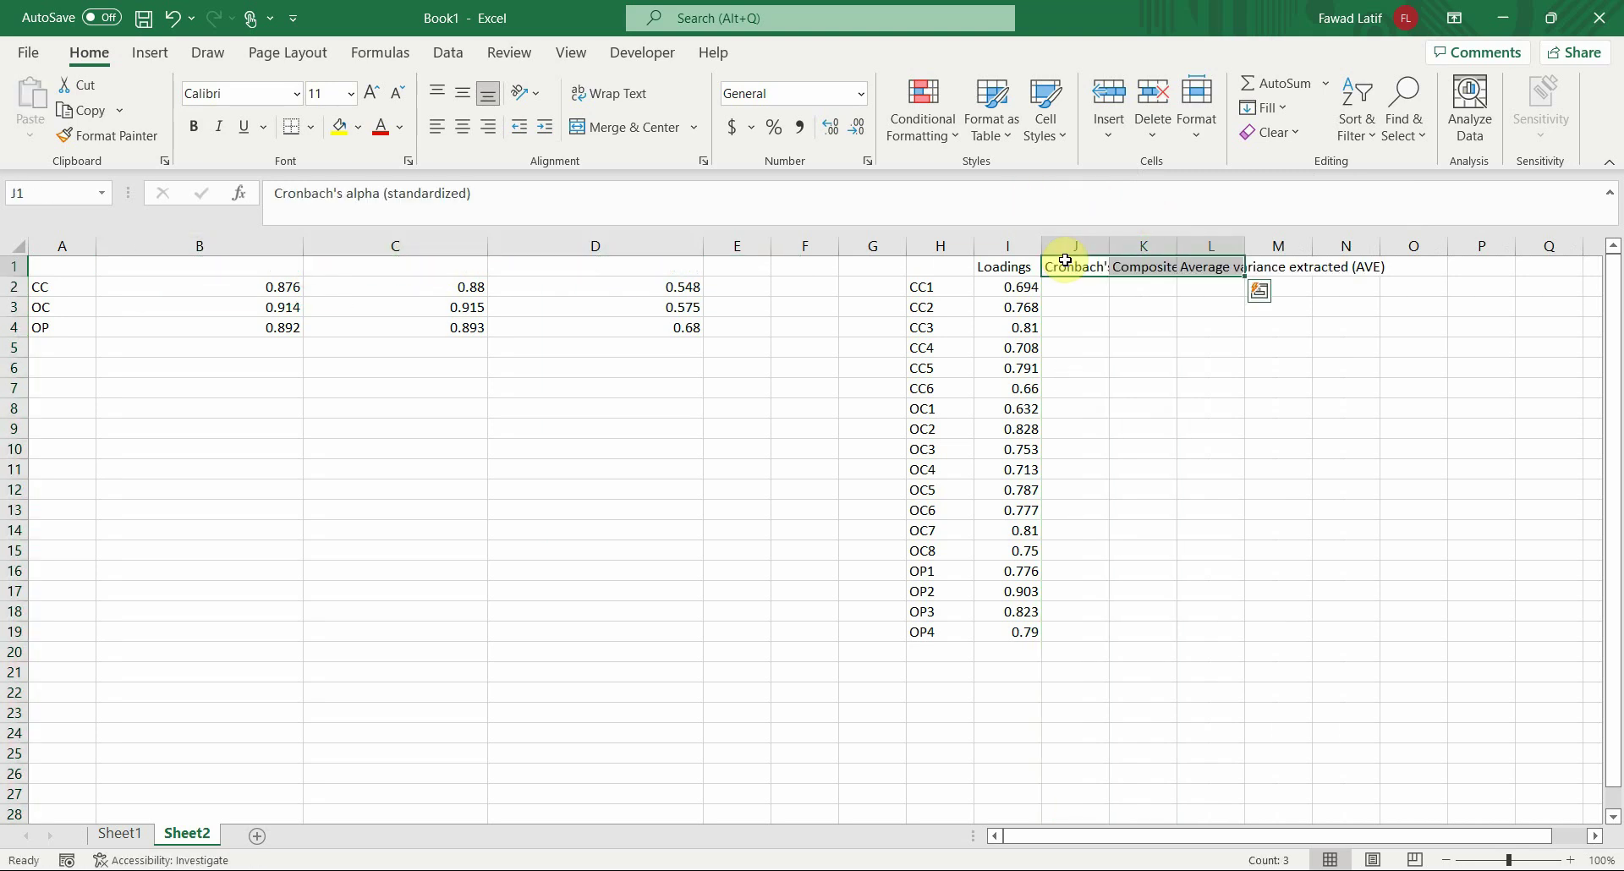
Move the CC reliability and AVE values from B2:D2 to J2:L2 in the CC1 row
click(264, 286)
drag(264, 285, 592, 300)
key(ctrl+c)
key(Right)
key(Right)
key(Right)
key(Right)
key(Right)
key(Right)
key(Right)
key(Right)
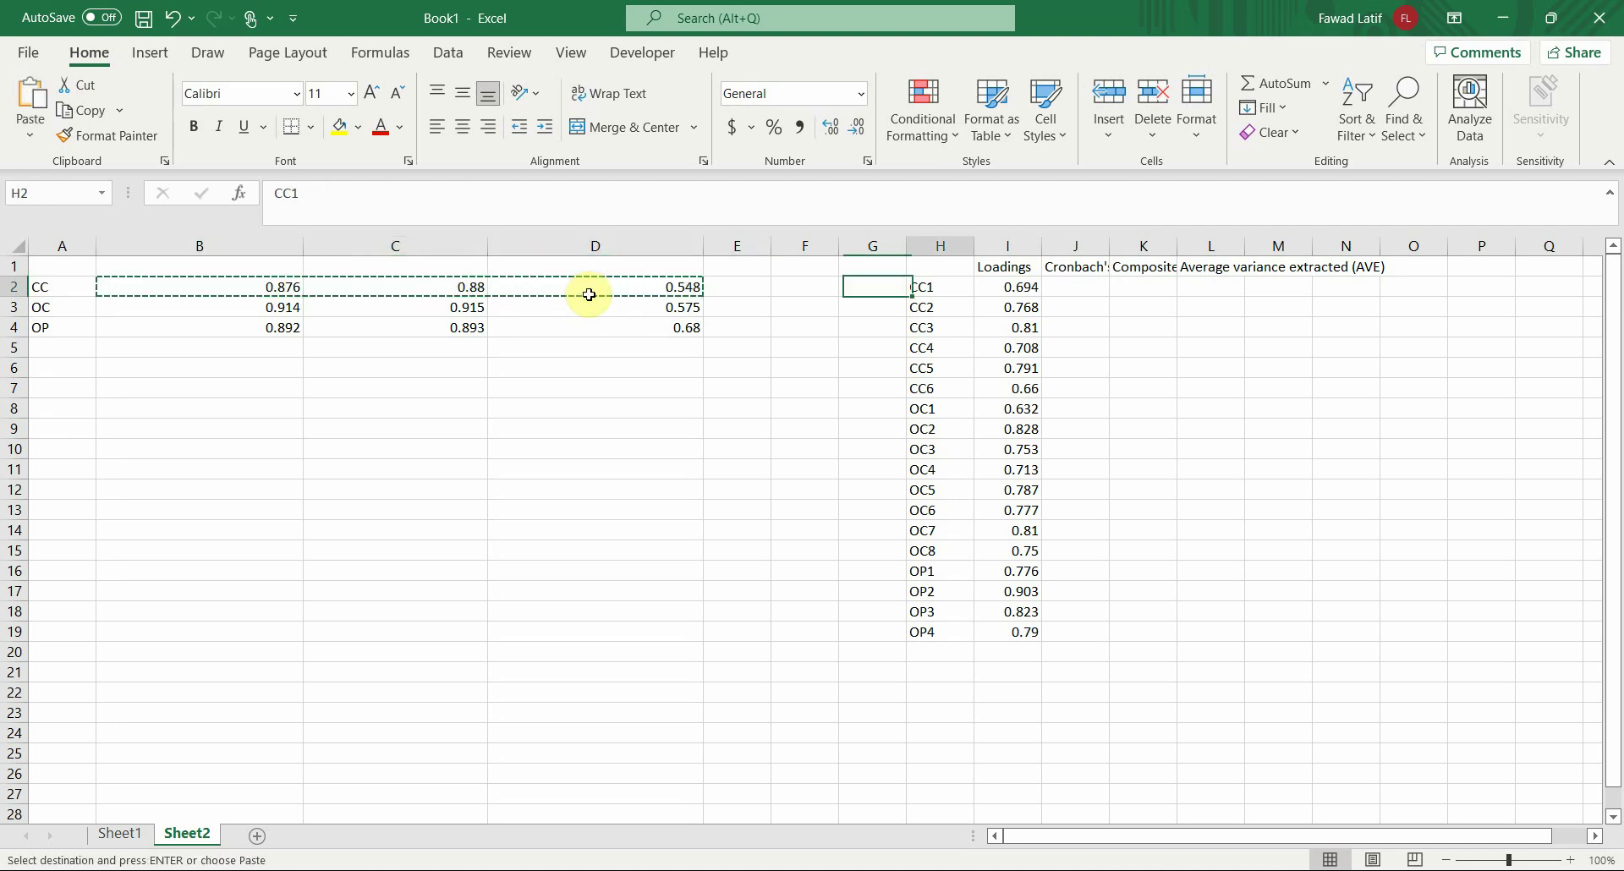
key(ctrl+v)
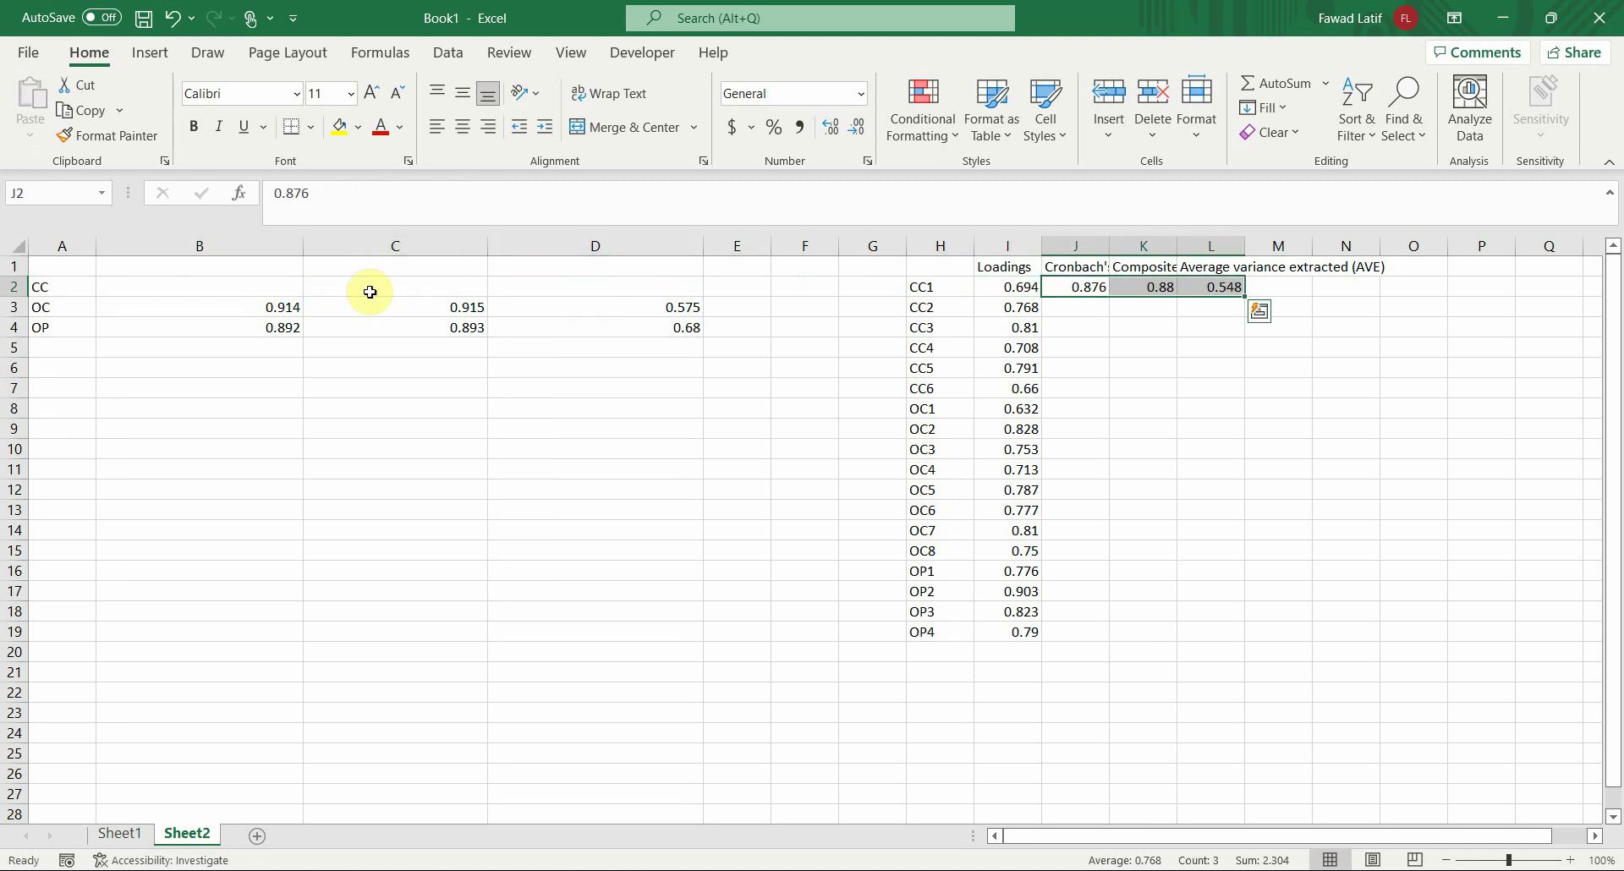
Move the OC reliability and AVE values to J9:L9 and the OP values to J16:L16
drag(239, 305, 616, 307)
key(ctrl+c)
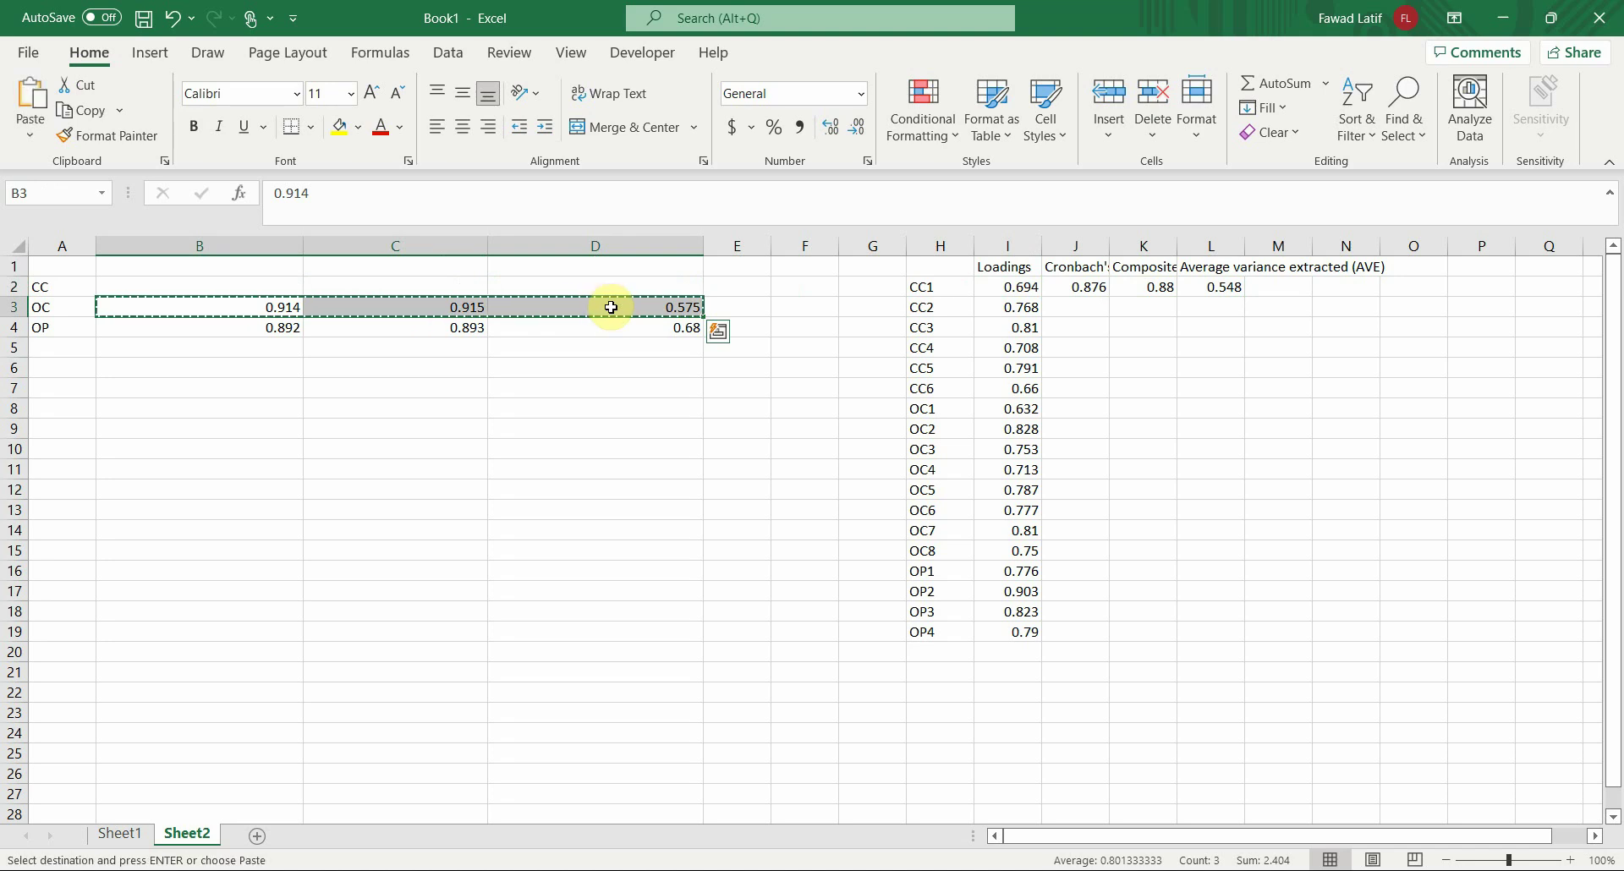
click(1066, 429)
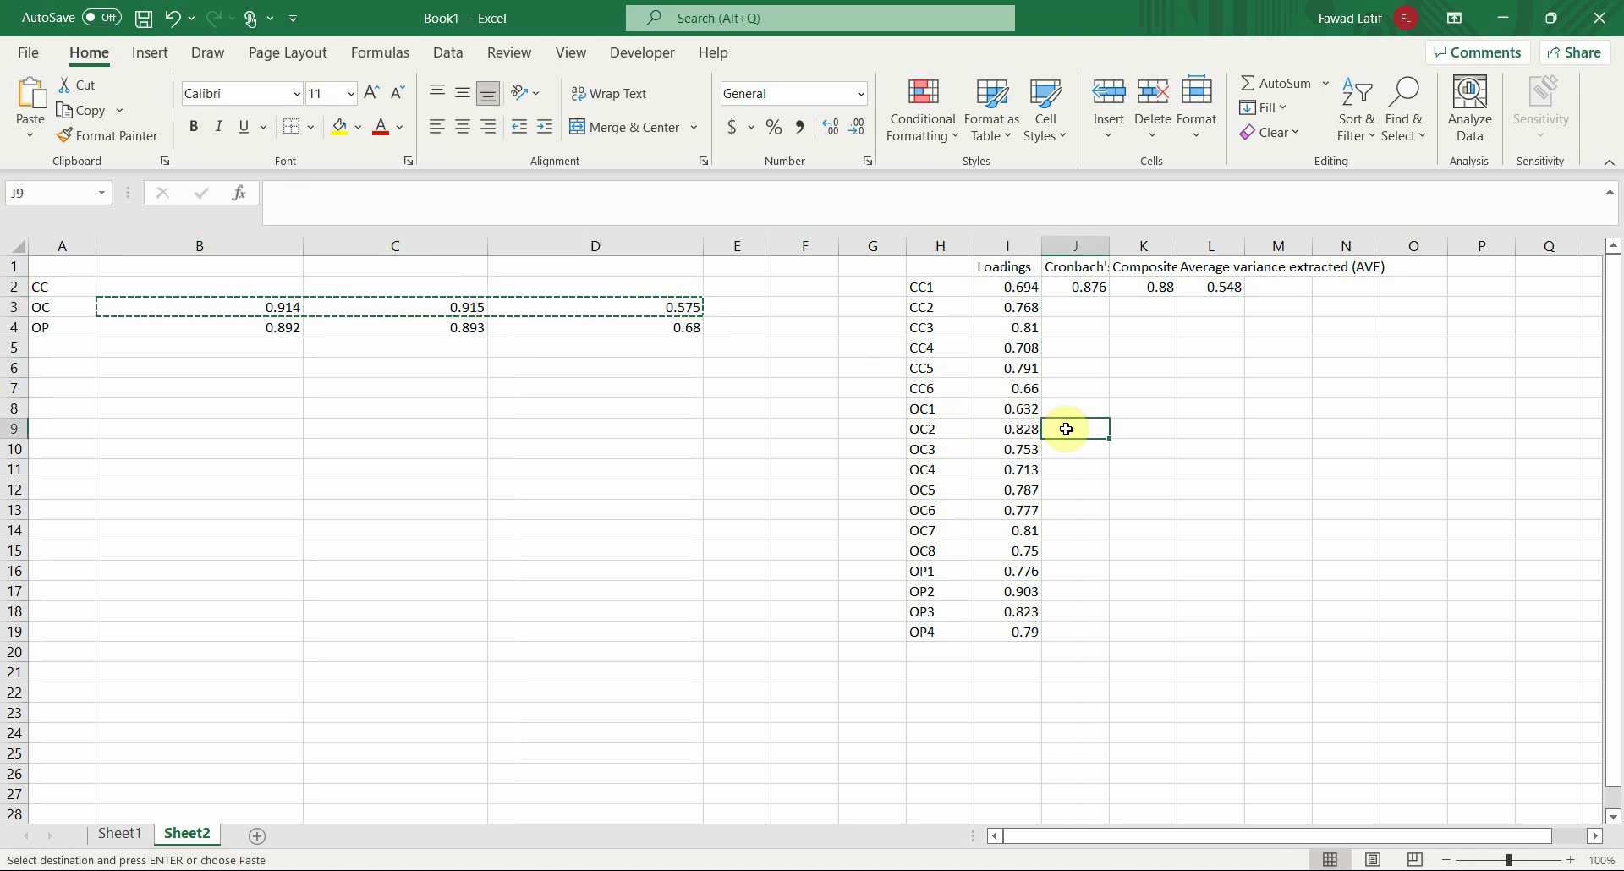
key(ctrl+v)
drag(290, 326, 623, 329)
key(ctrl+x)
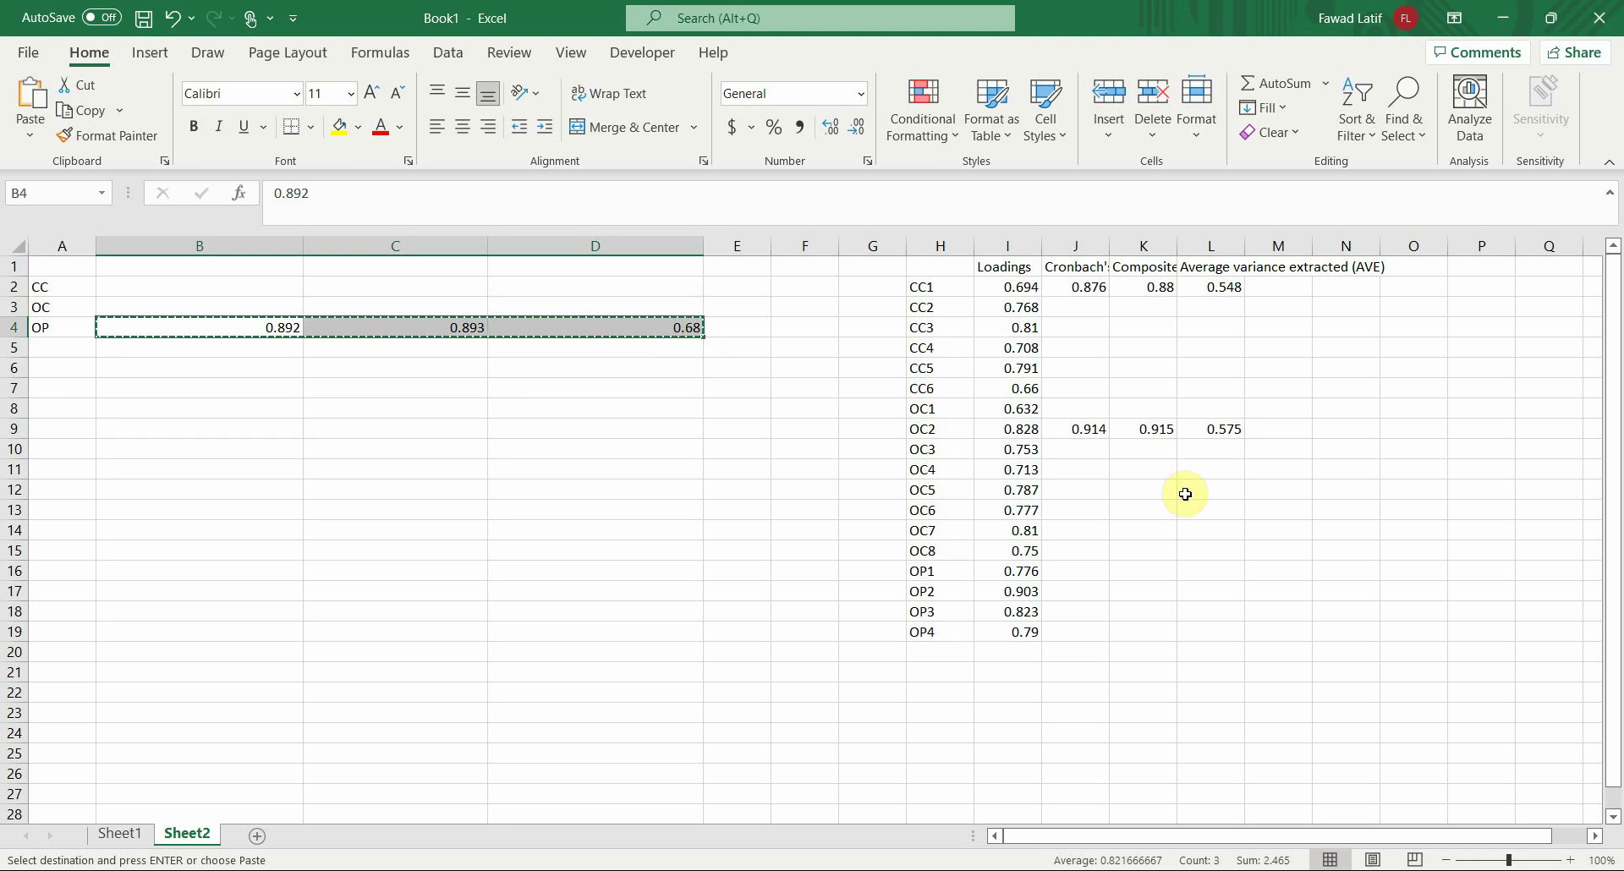
click(1082, 569)
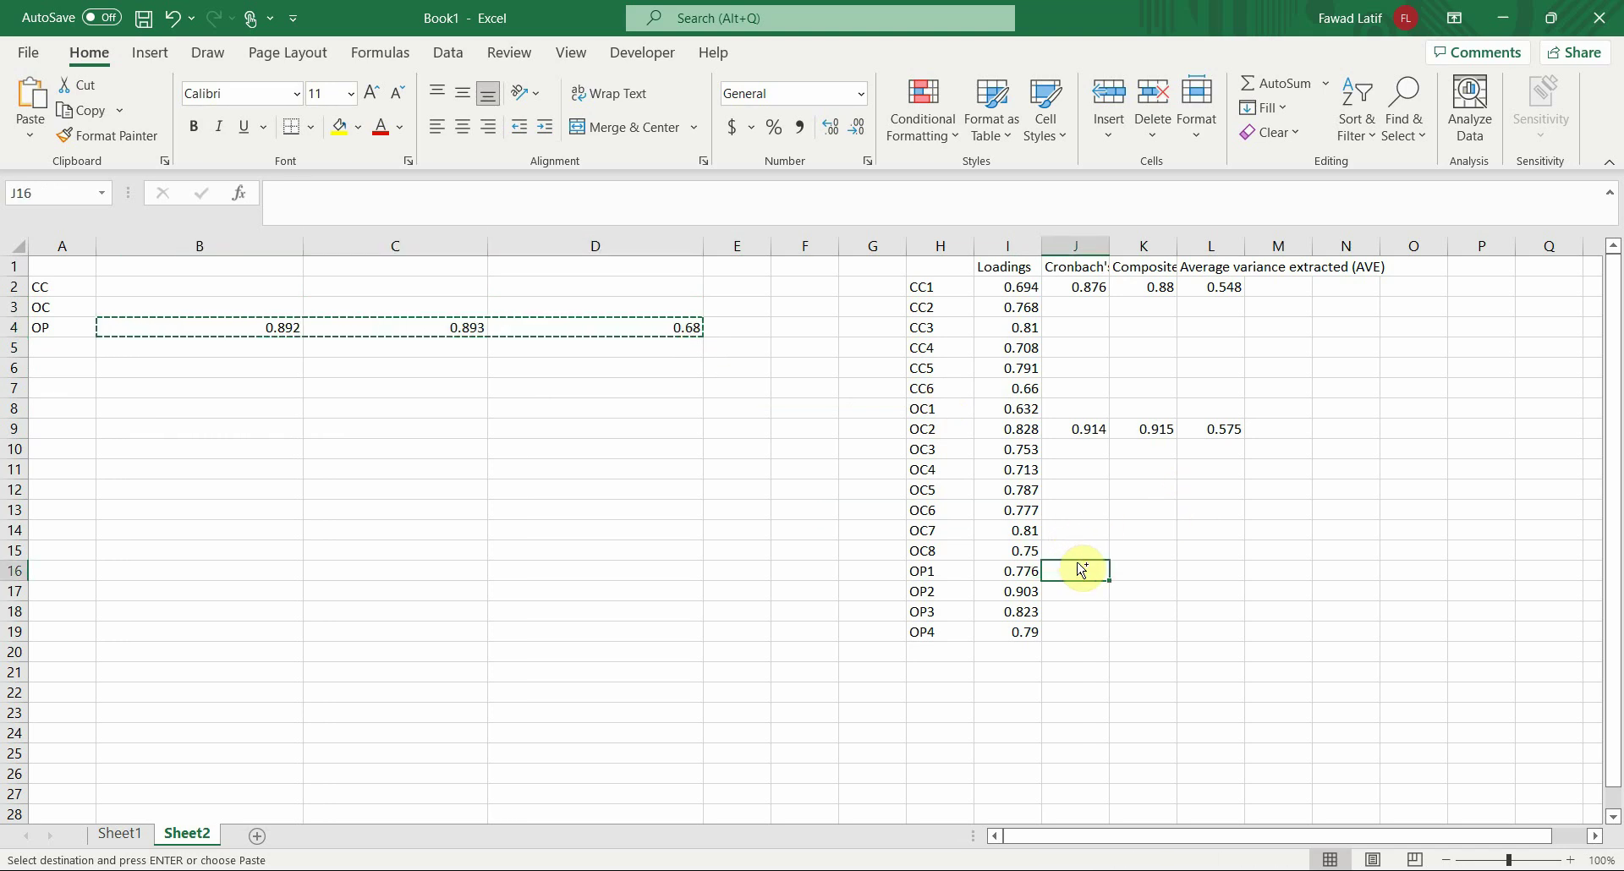
key(ctrl+v)
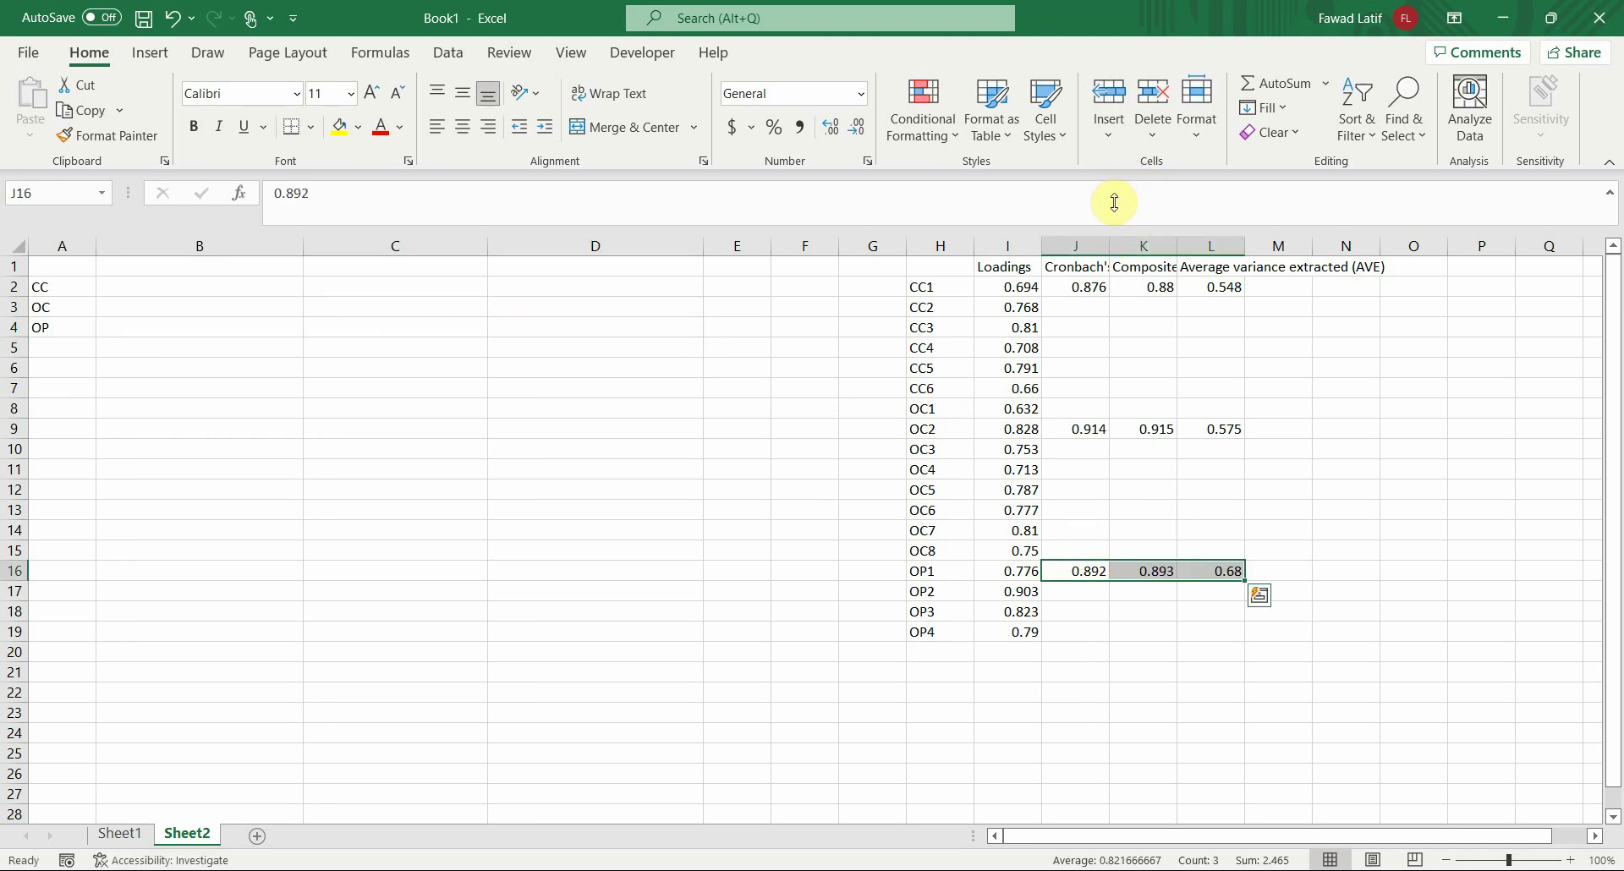
Fit columns J, K and L to the width of their headings
double_click(1109, 245)
double_click(1318, 244)
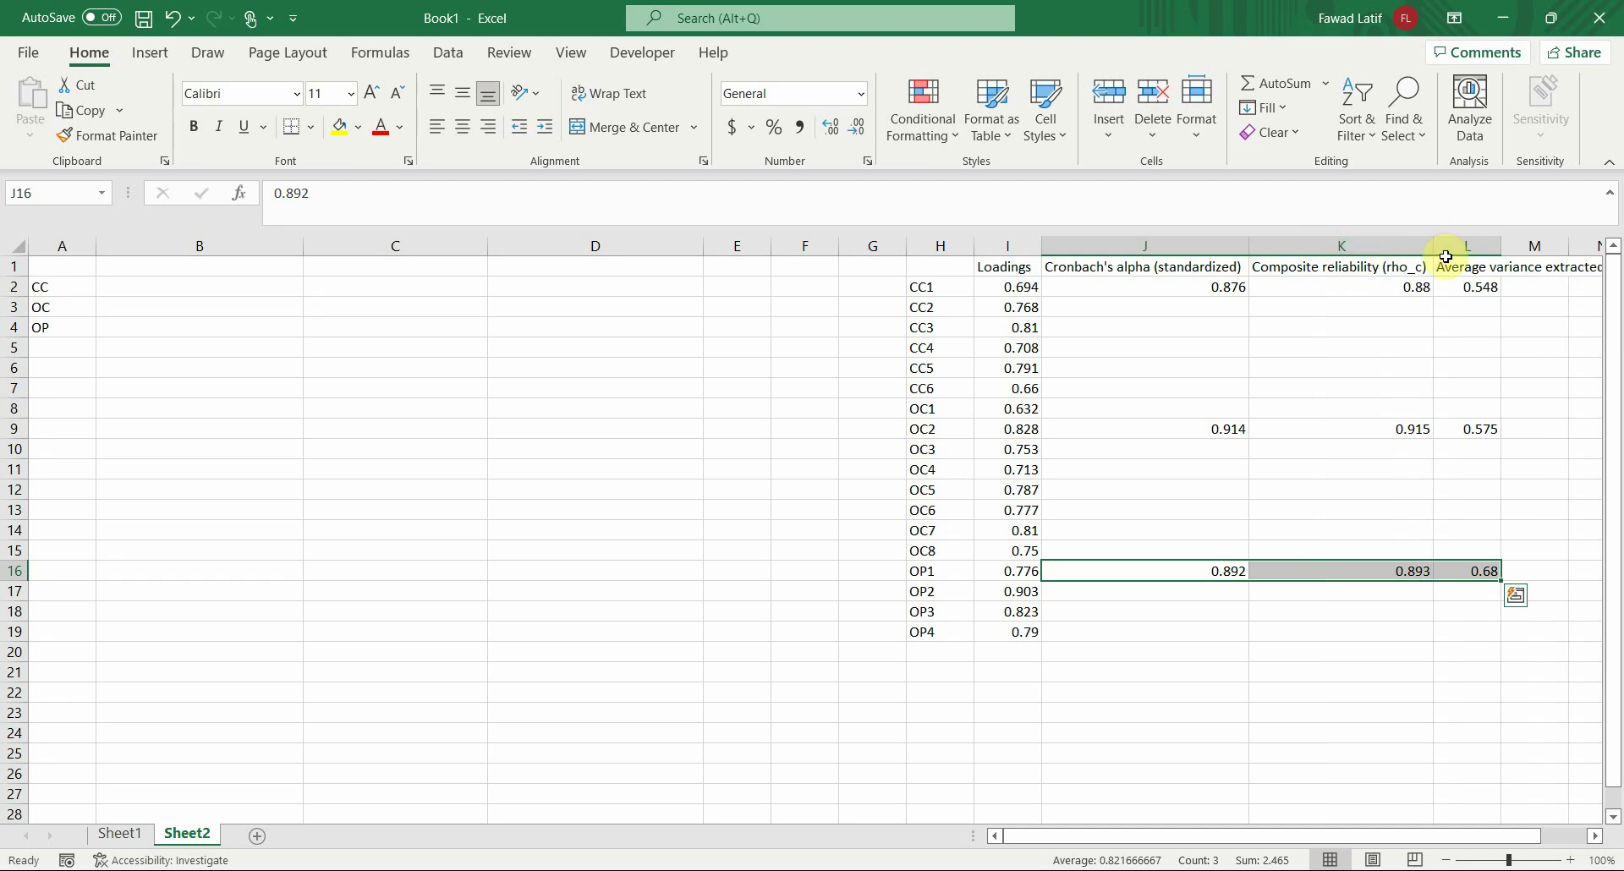
double_click(1493, 249)
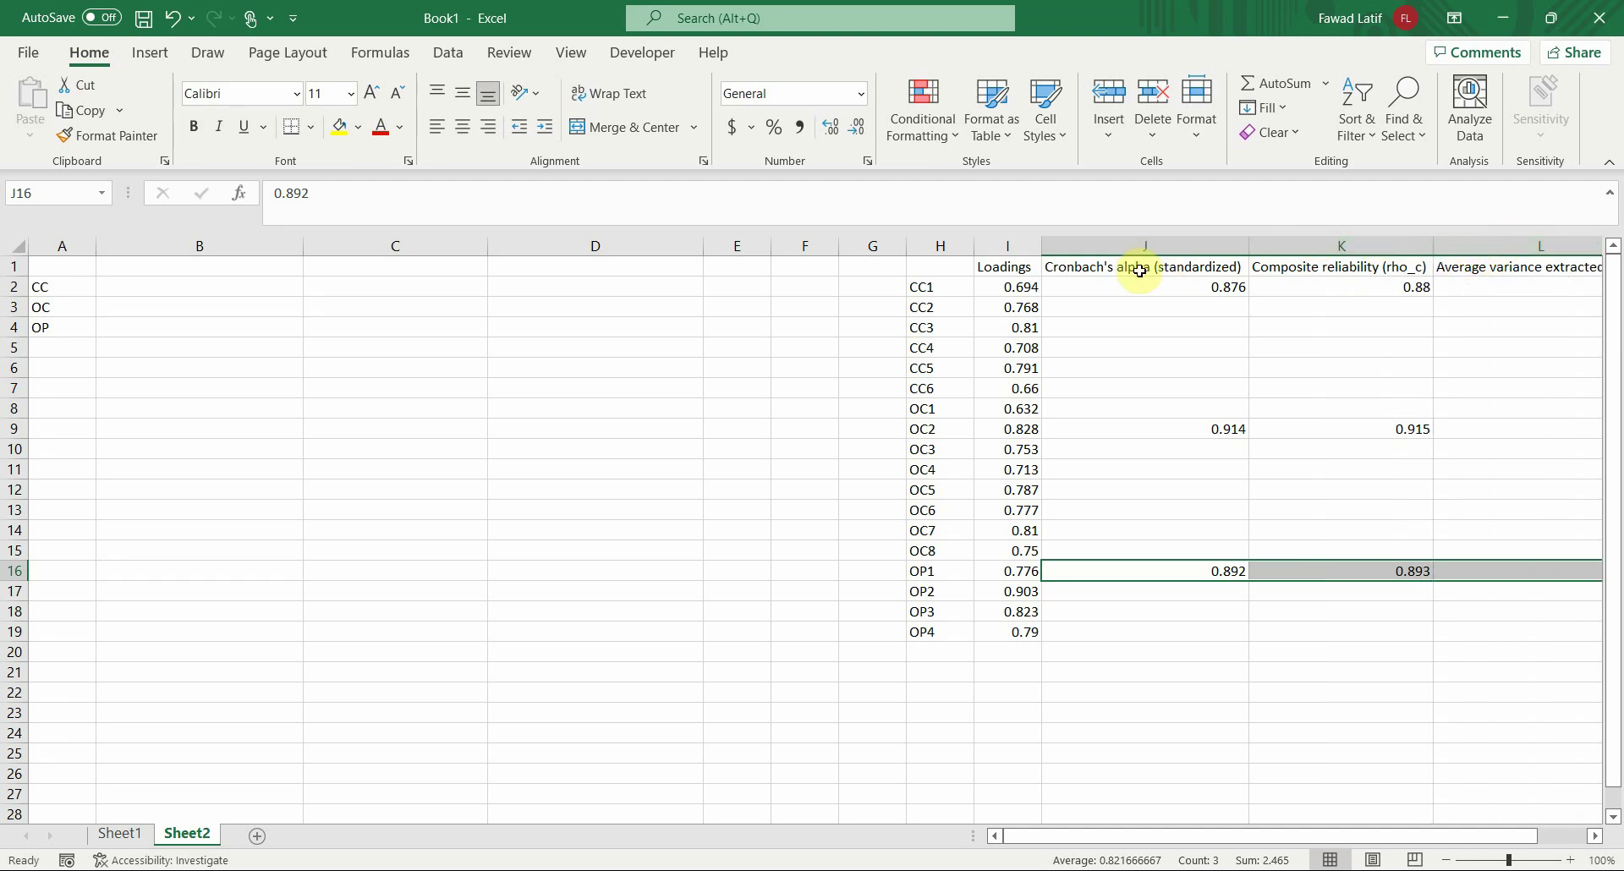
Shorten the J1 heading to "Cronbach's alpha" and narrow column J to suit it
click(1104, 257)
drag(380, 193, 569, 181)
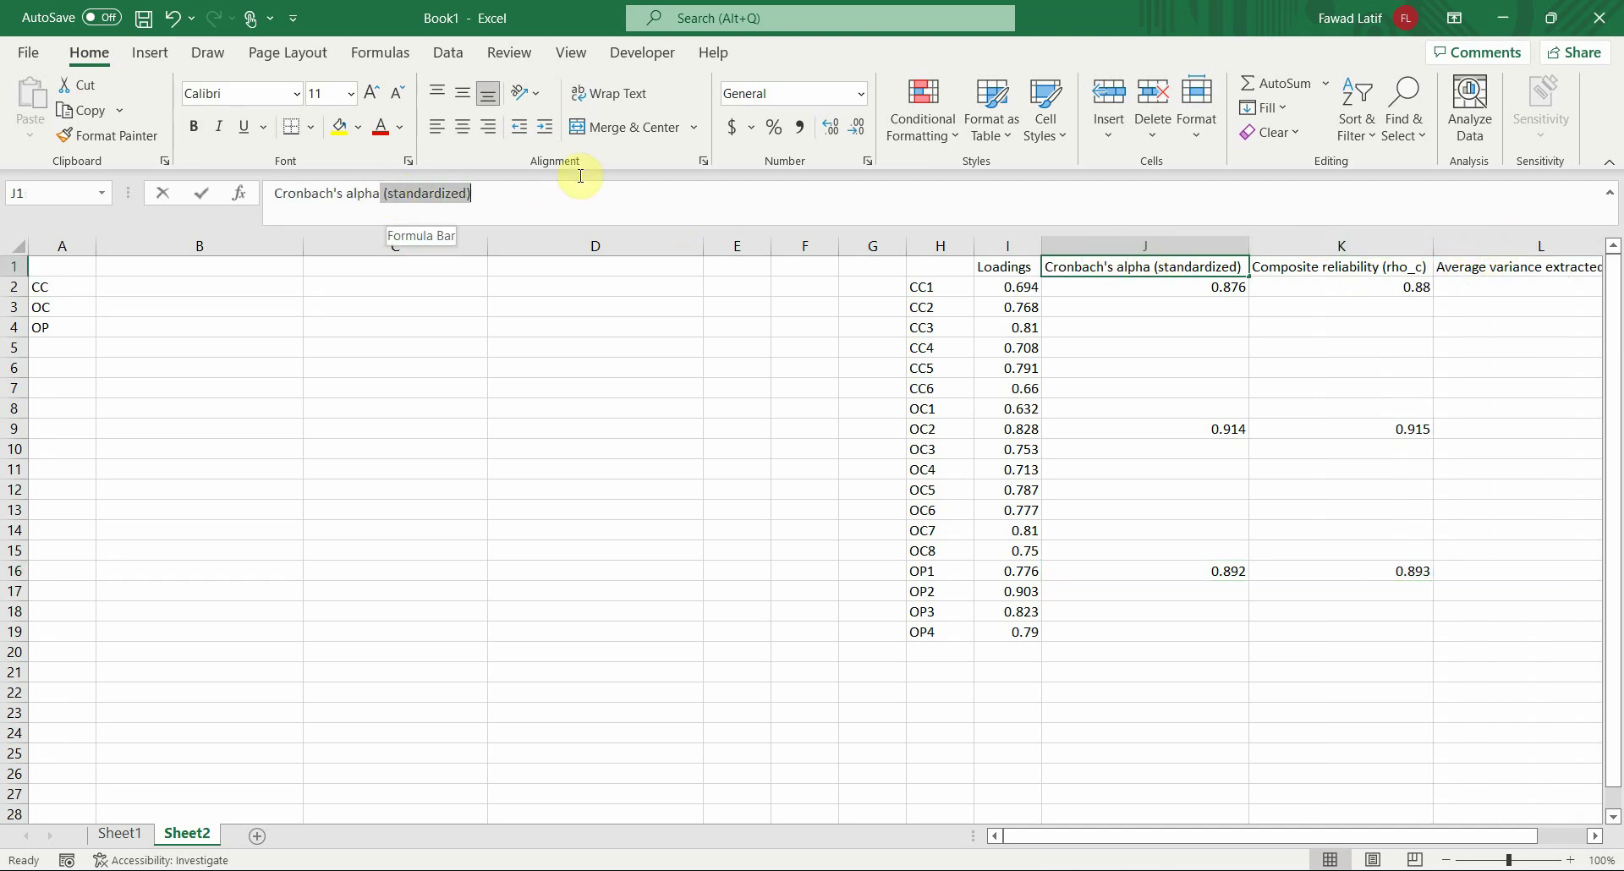
key(BackSpace)
key(Return)
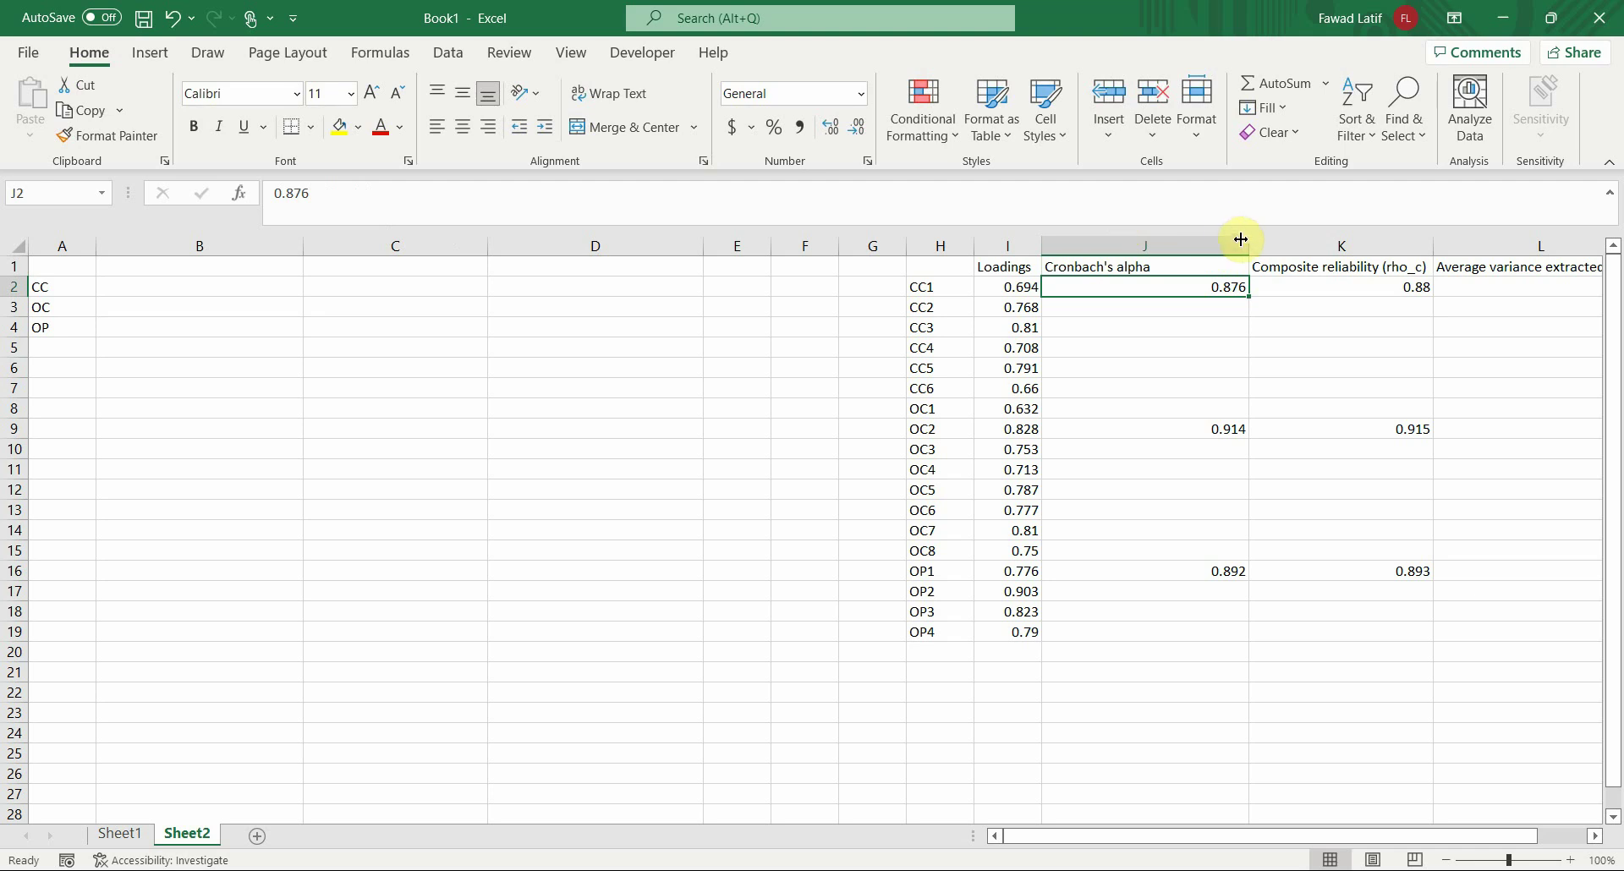
drag(1240, 239, 1169, 239)
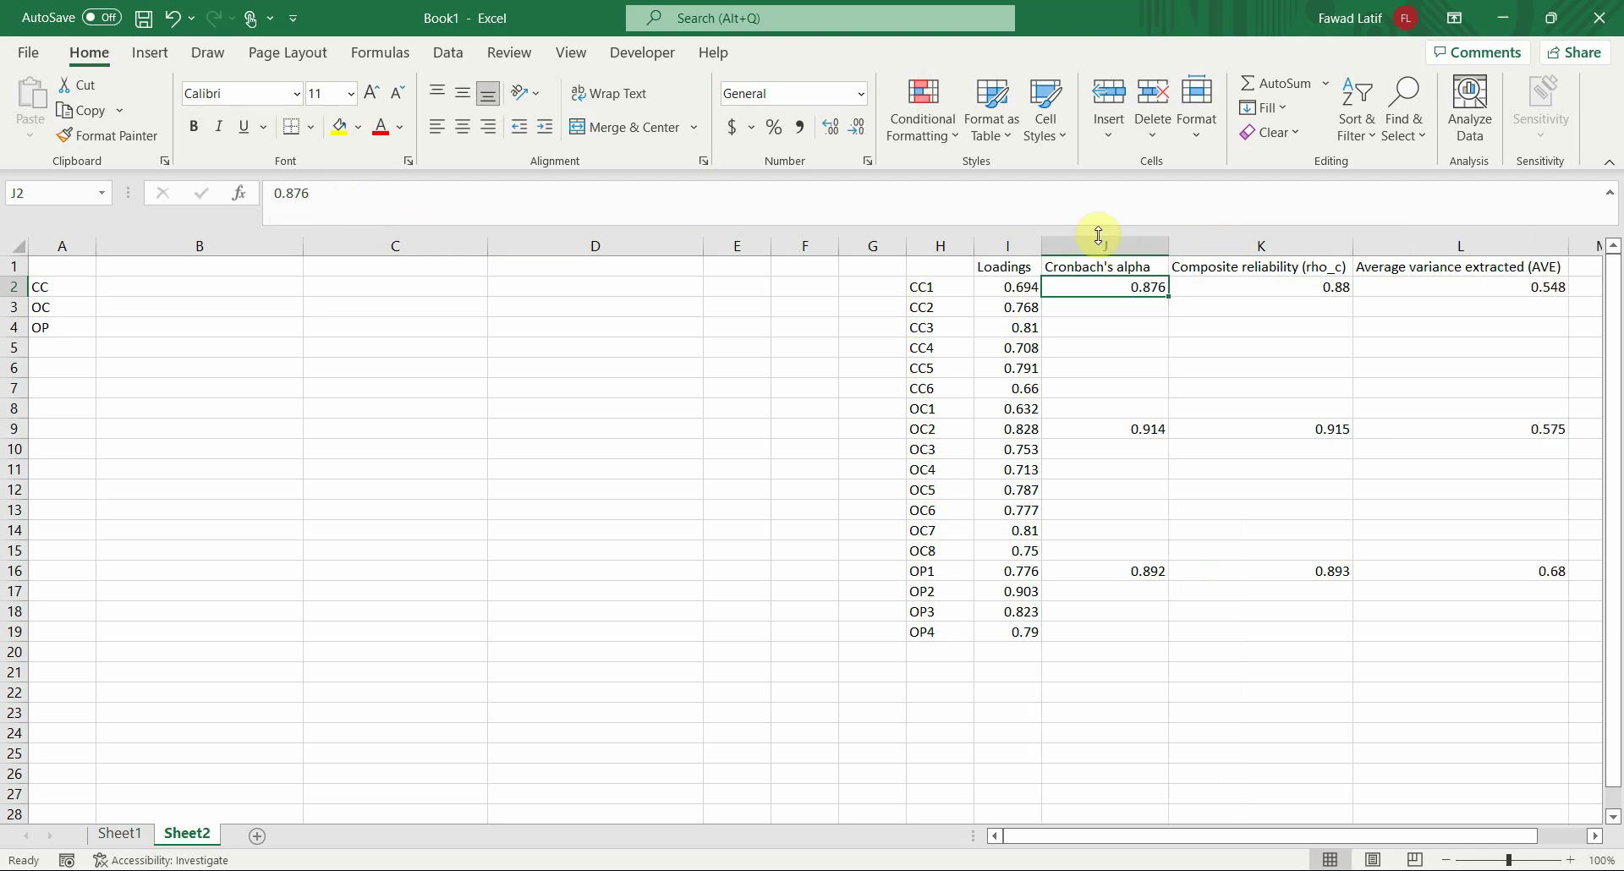
Remove "(rho_c)" from the K1 heading so it reads "Composite reliability"
click(1219, 272)
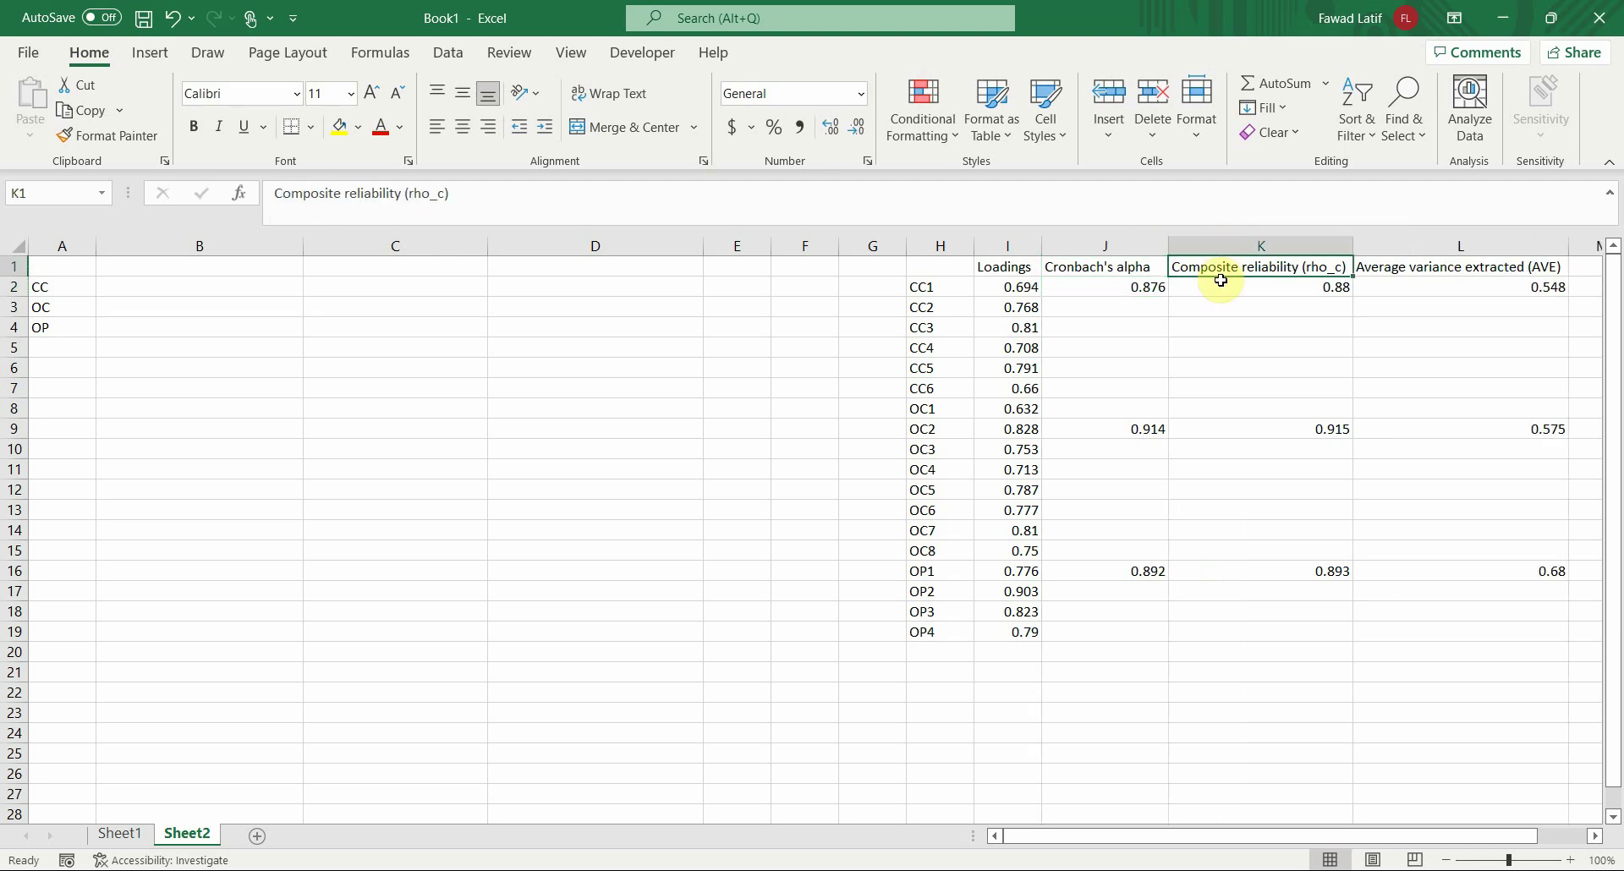
click(405, 194)
drag(405, 194, 464, 194)
key(BackSpace)
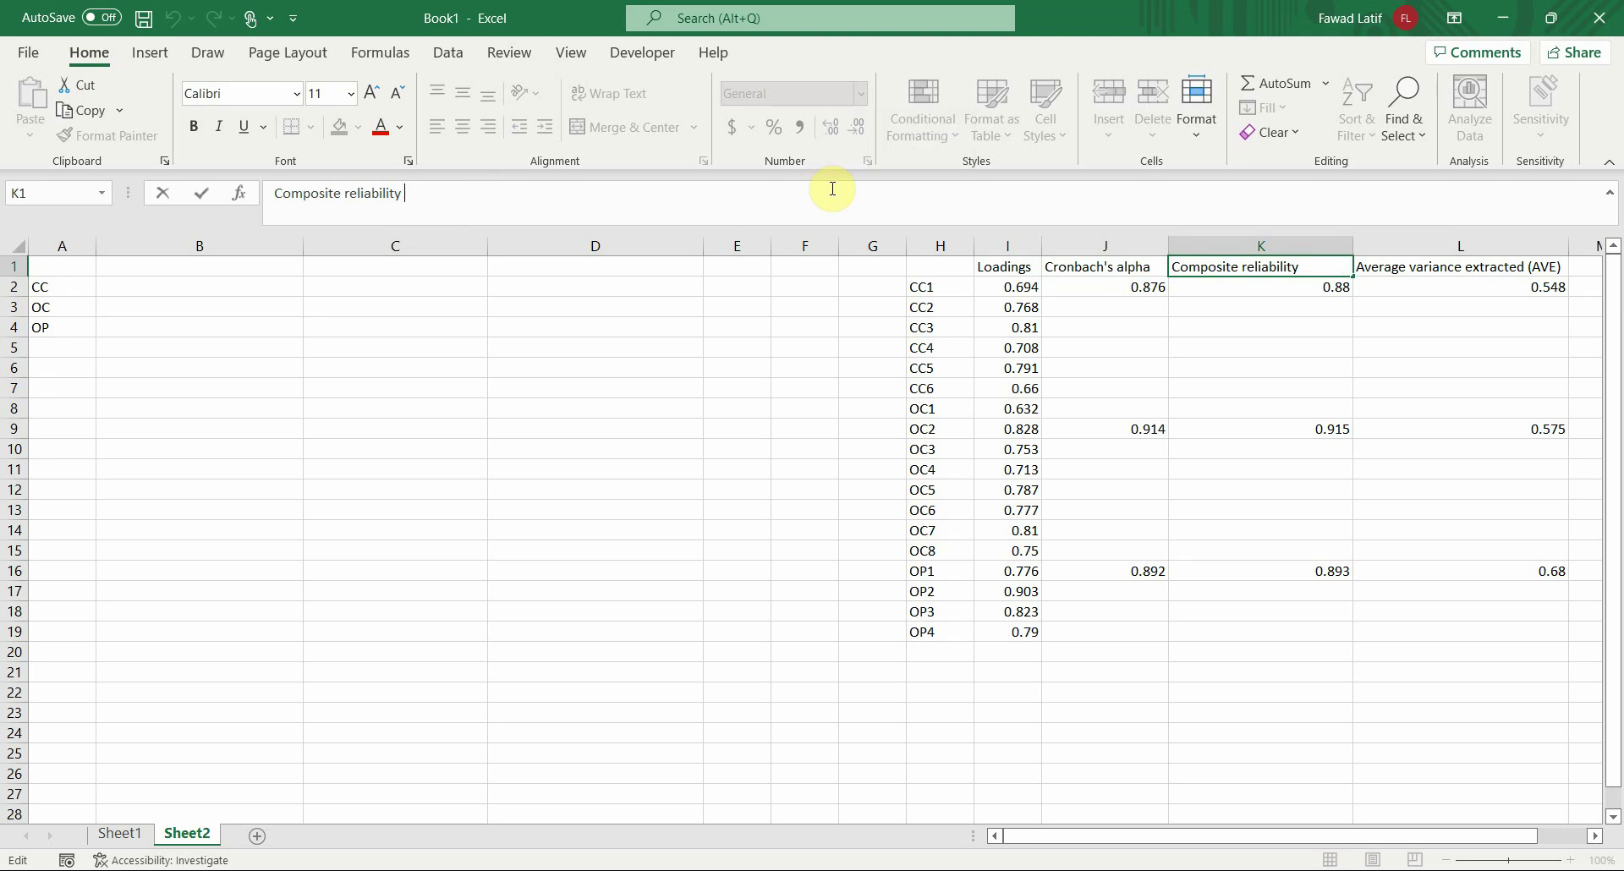
key(Return)
key(Up)
key(Right)
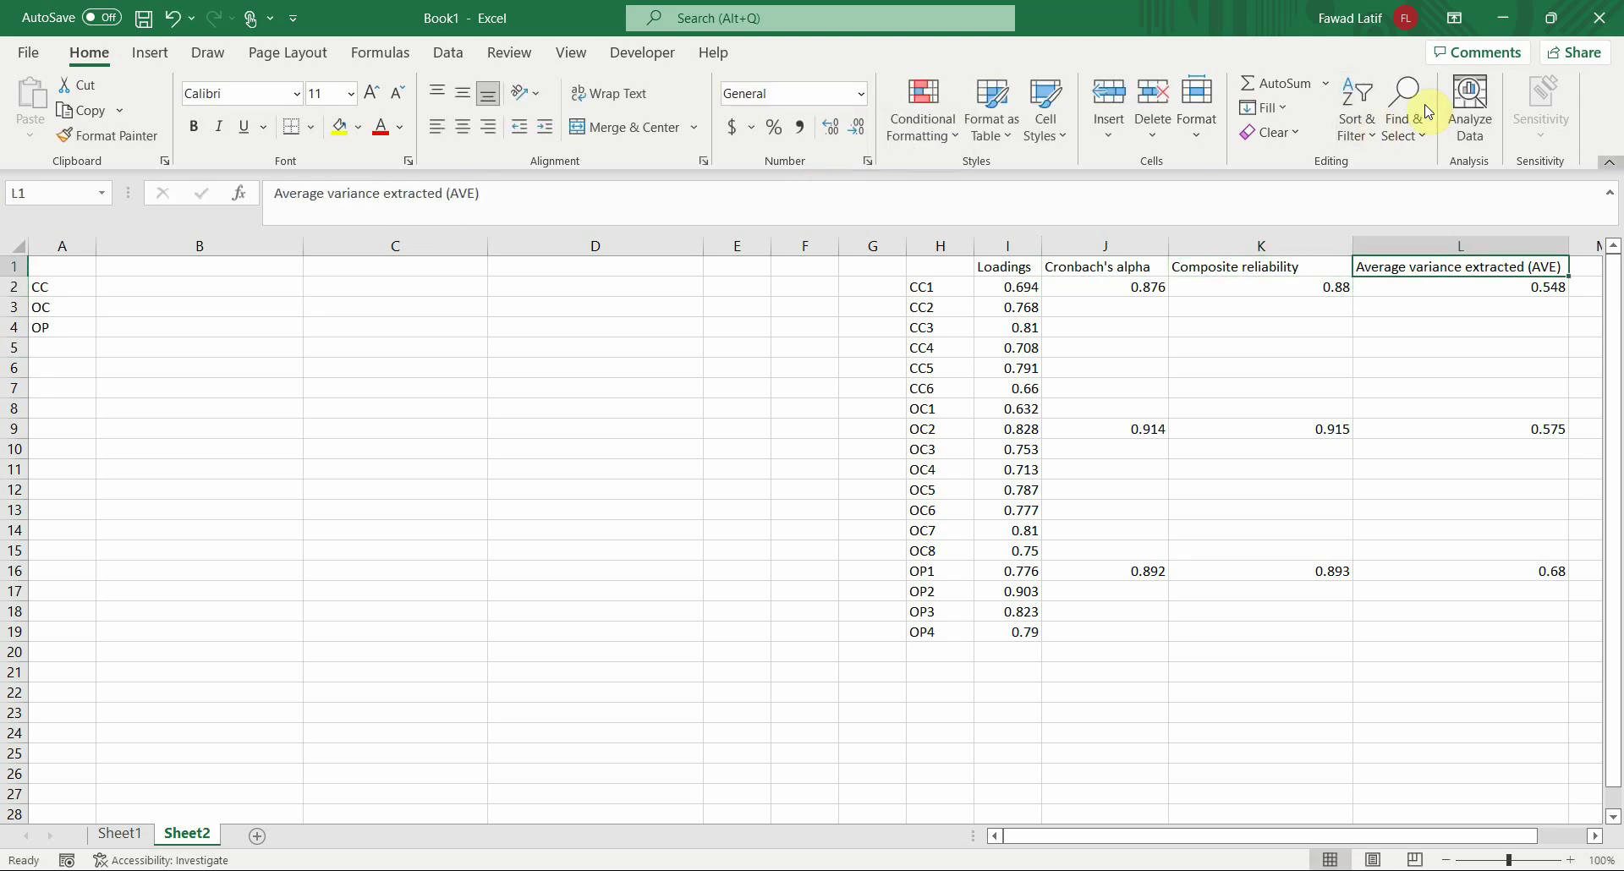
Format the values in I2:L19 as Number with three decimal places
drag(913, 260, 1486, 588)
drag(1027, 295, 1482, 638)
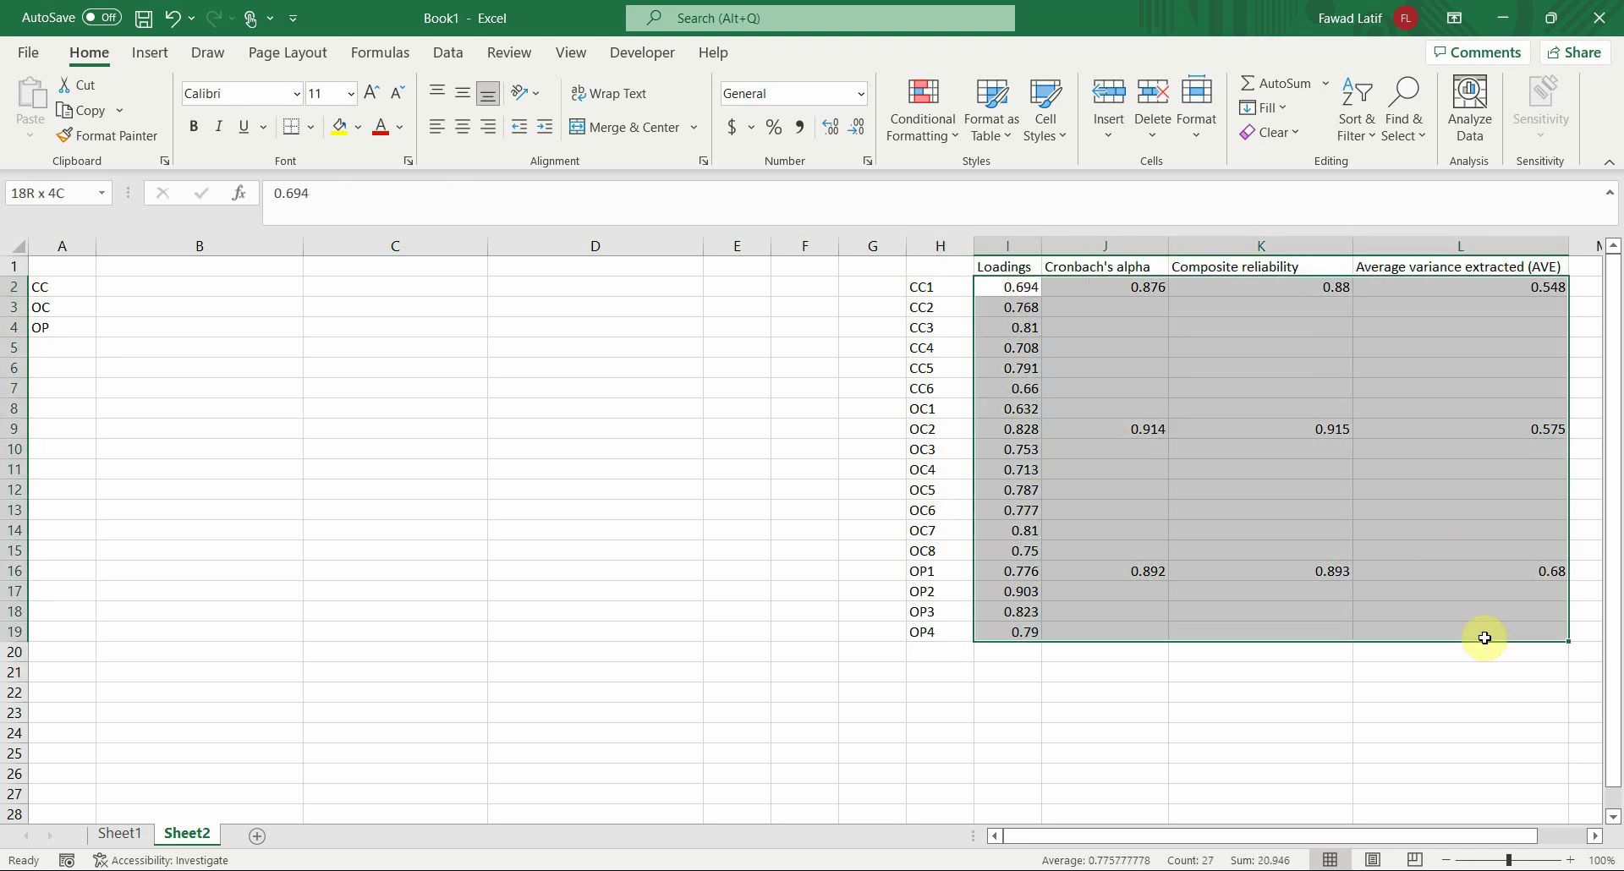
right_click(1254, 450)
click(1350, 759)
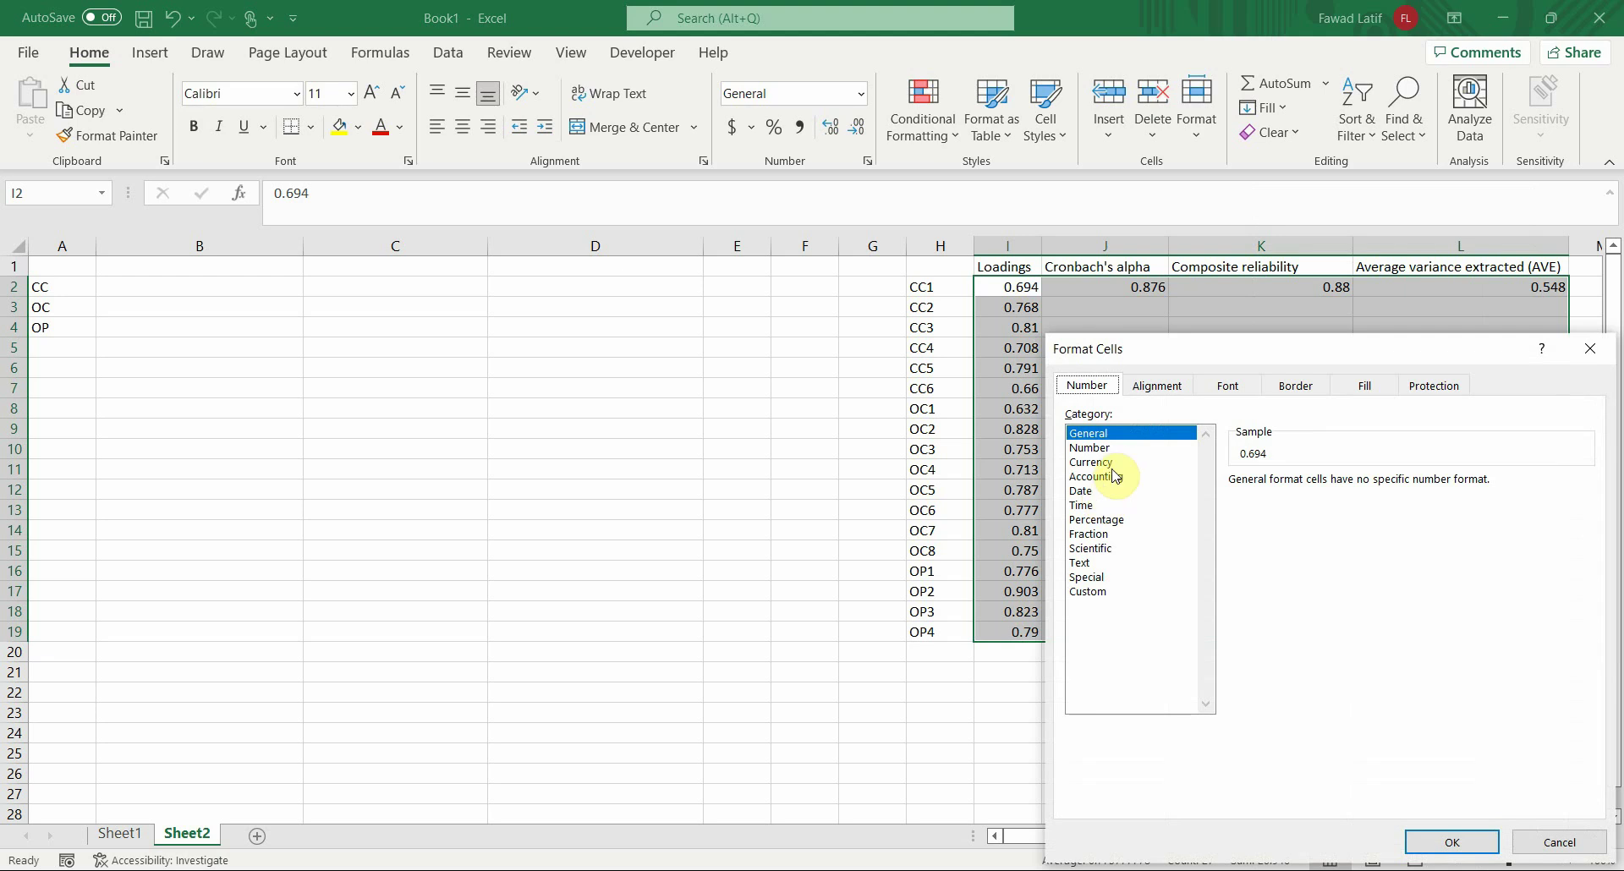
click(1121, 462)
click(1124, 448)
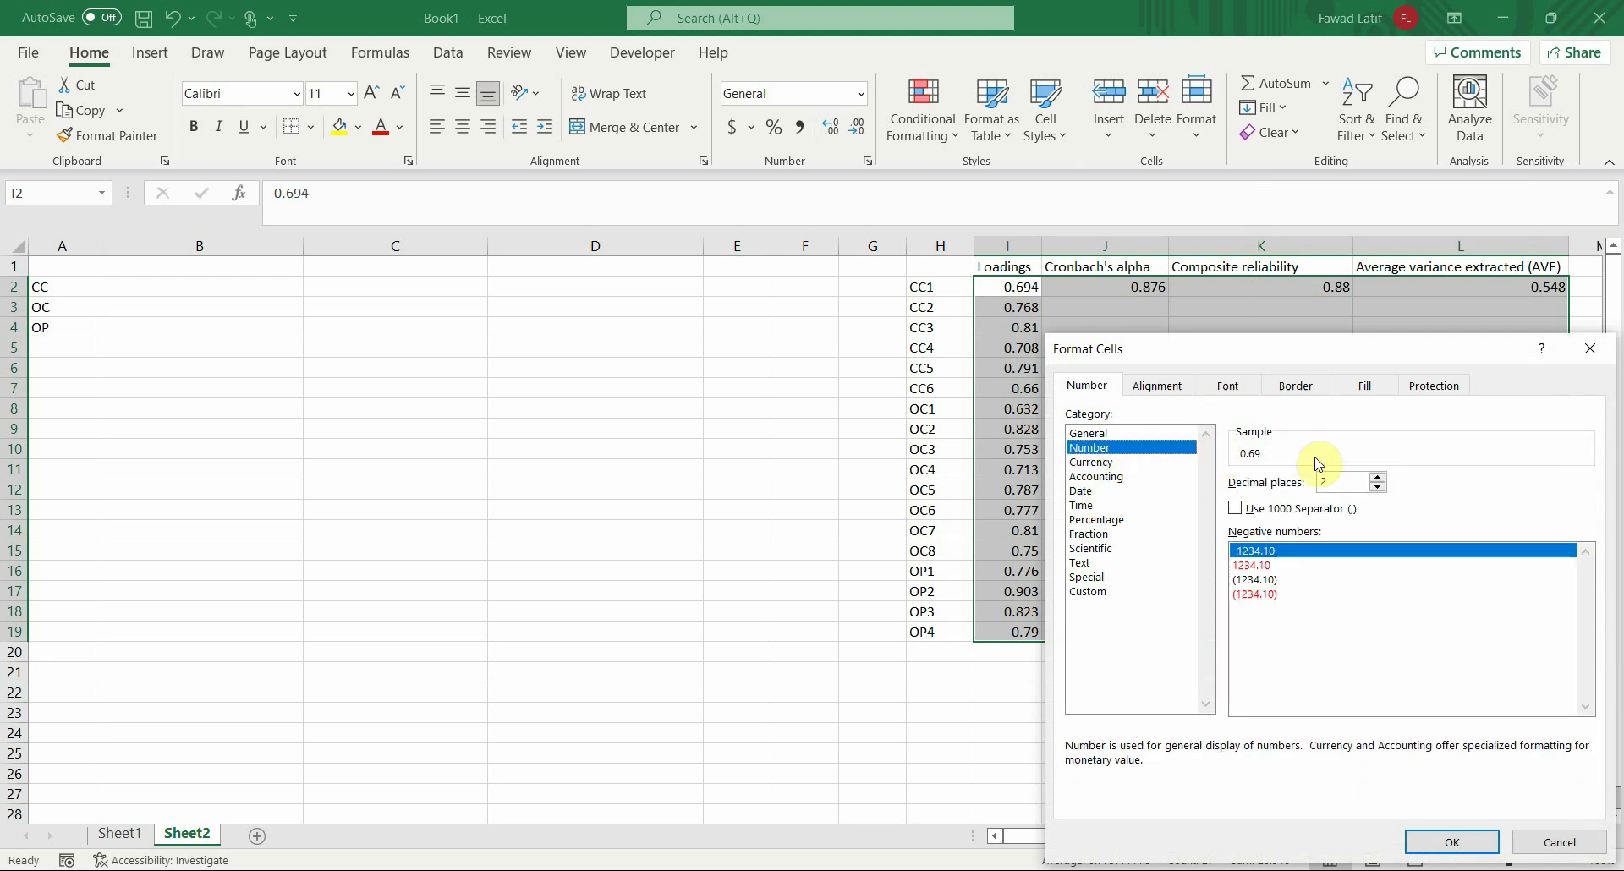
click(1451, 842)
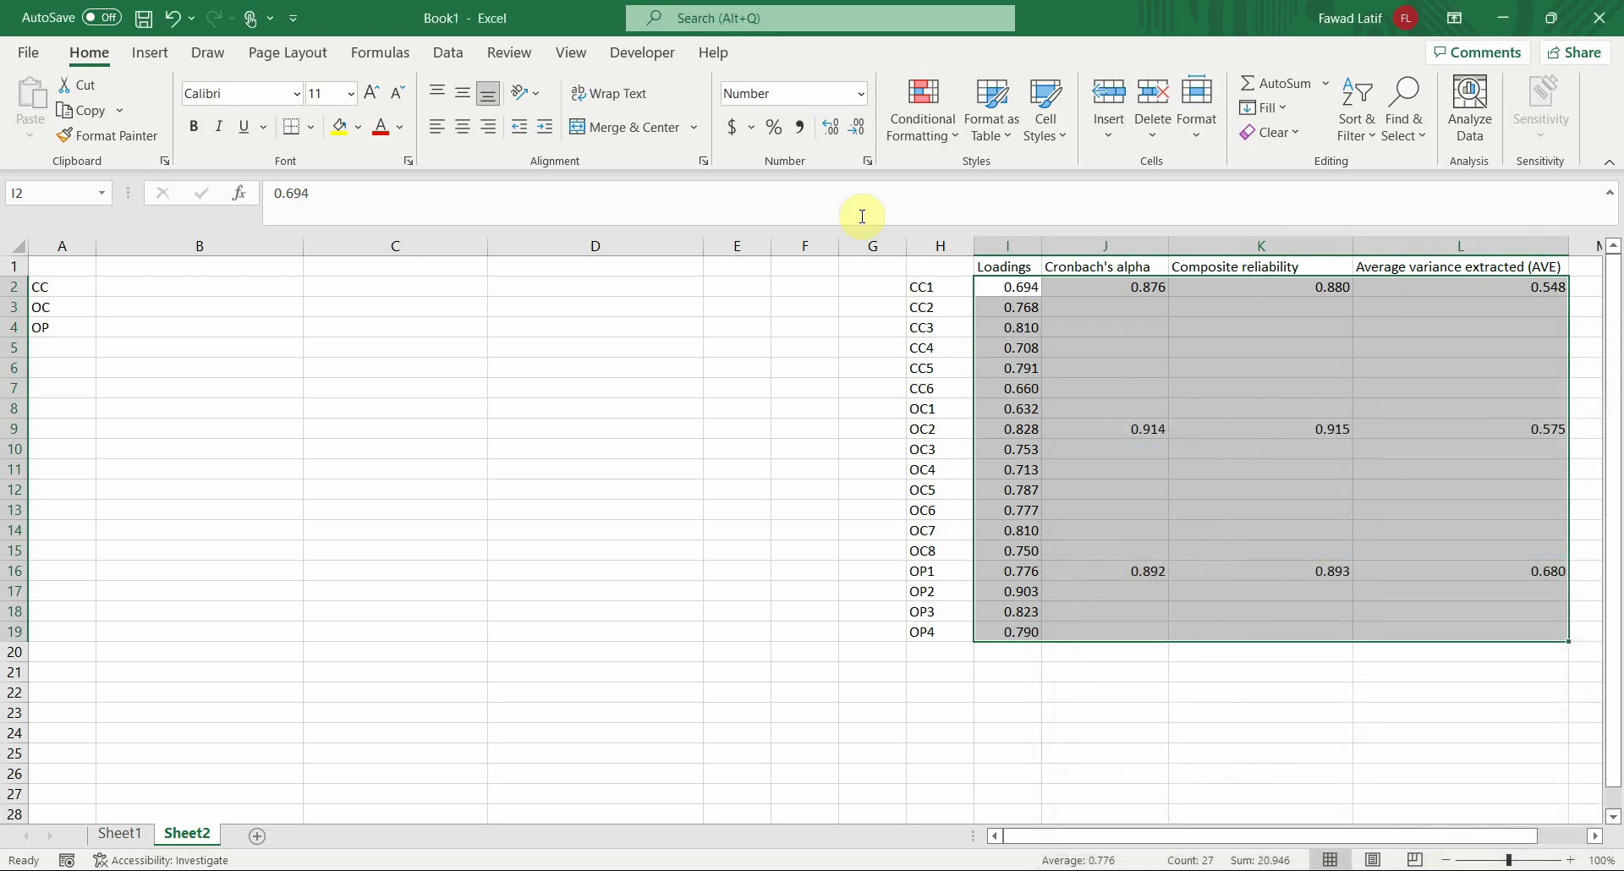
Copy the combined table H1:L19 and switch to Word to paste it below the Convergent Validity paragraph, leaving blank lines between them
drag(927, 283, 1543, 640)
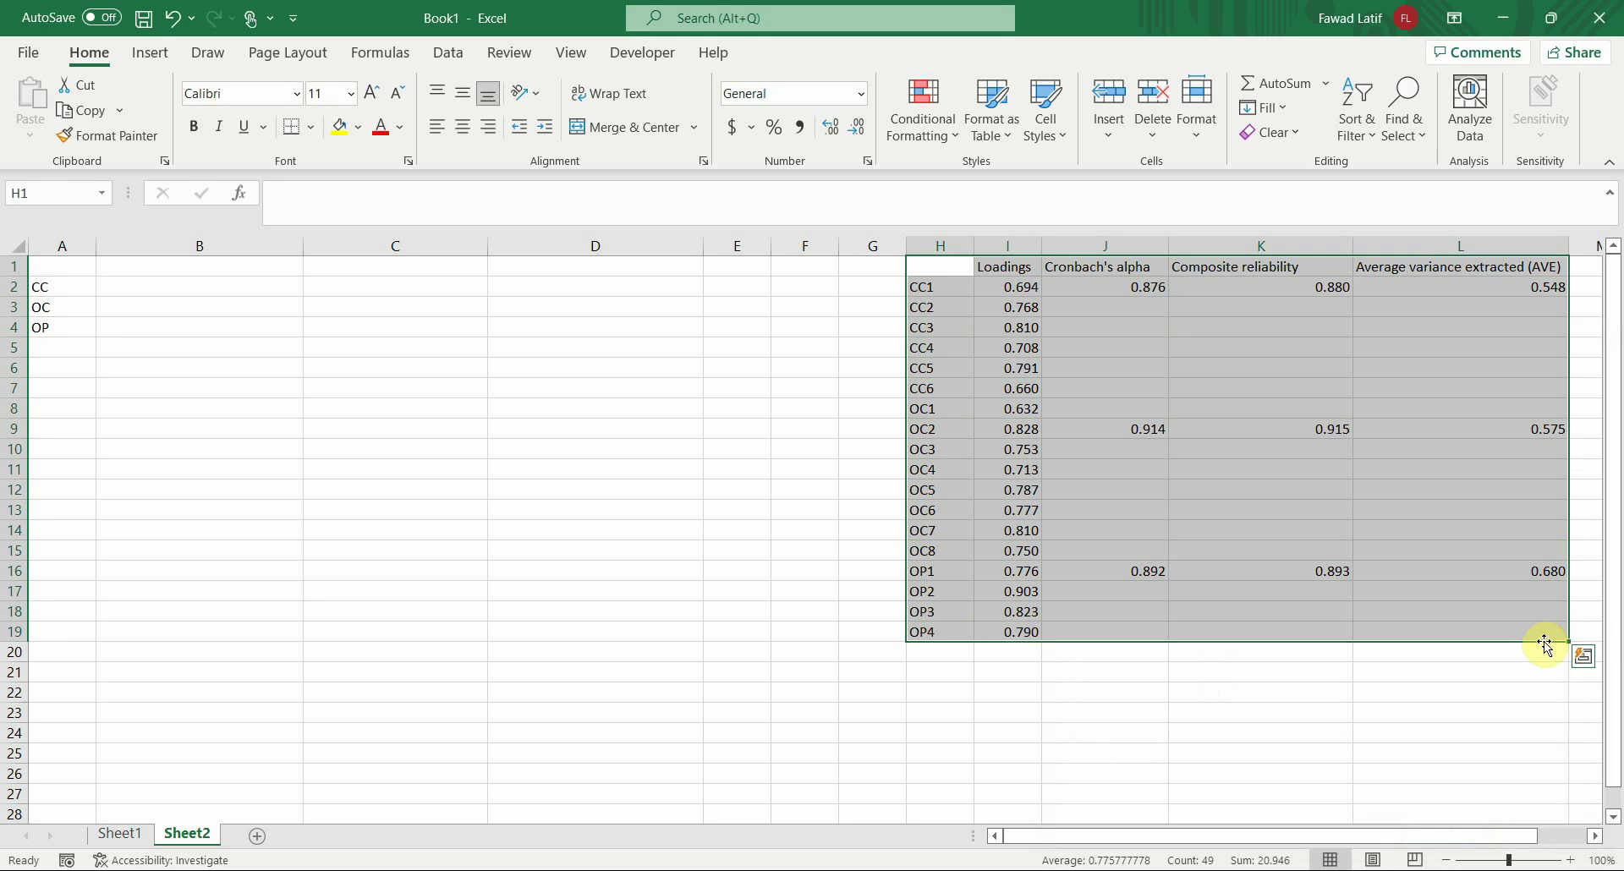
key(ctrl+c)
click(863, 870)
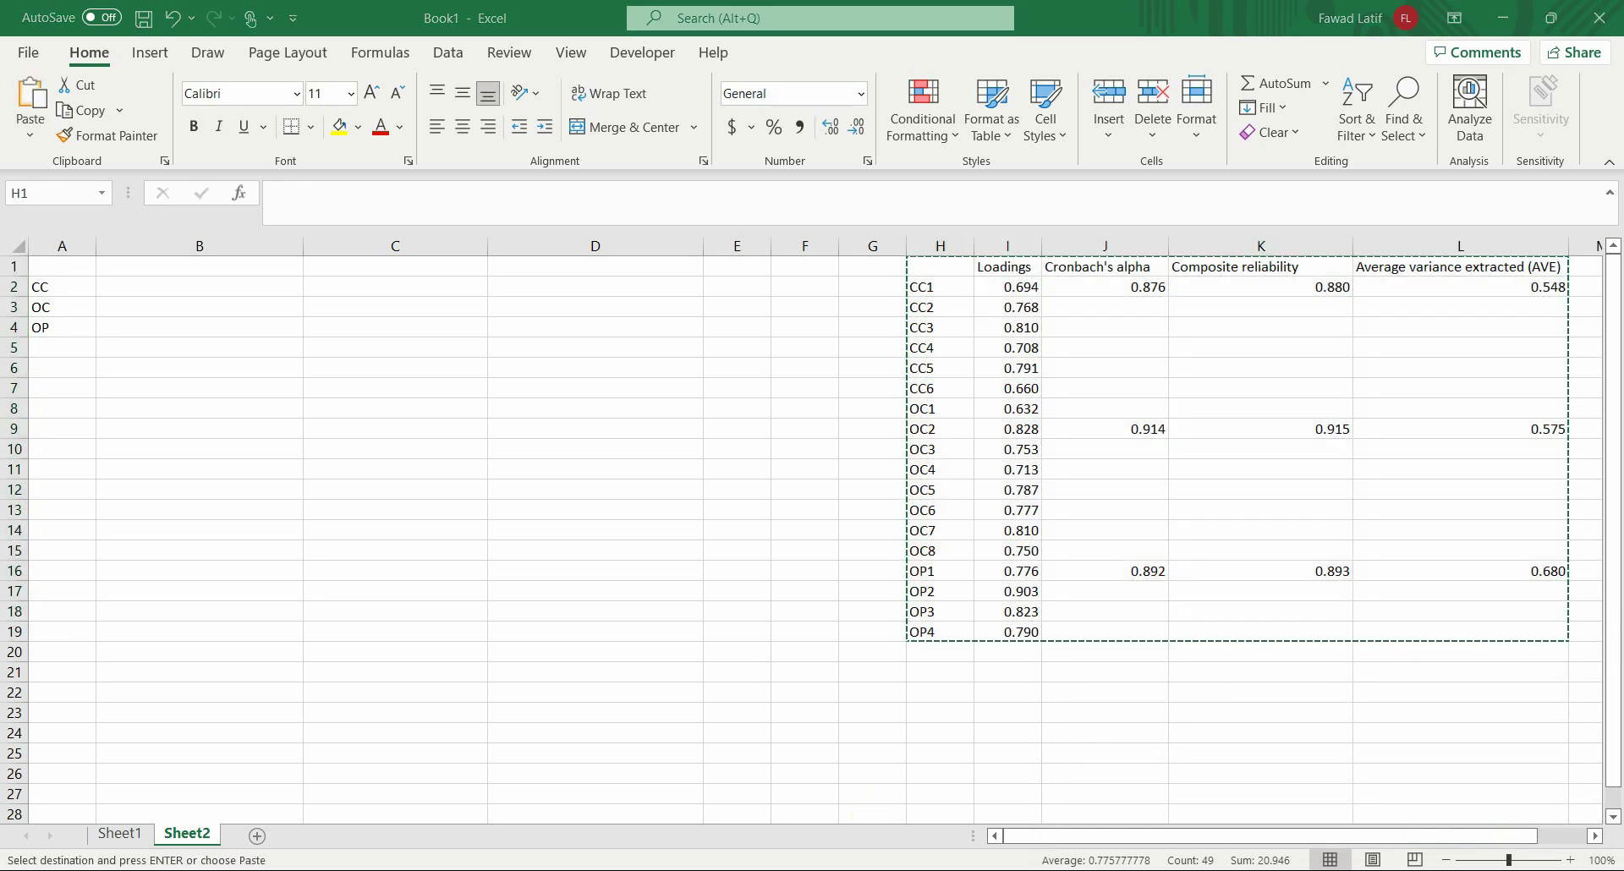
click(862, 804)
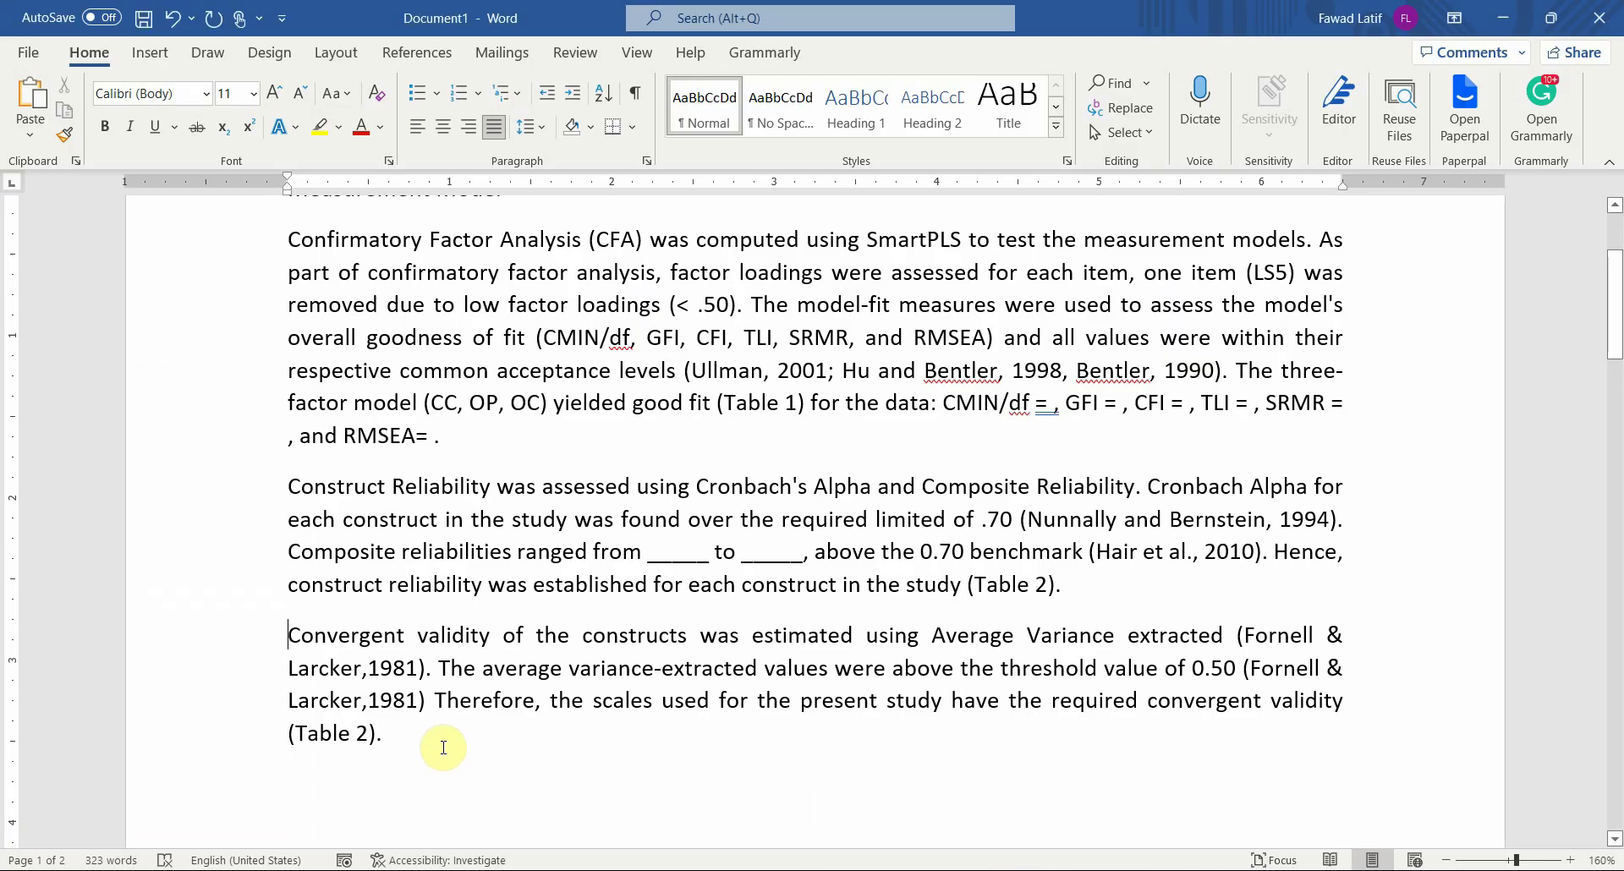
key(Down)
key(Down)
key(Down)
key(Down)
key(Return)
key(Return)
key(Return)
key(ctrl+v)
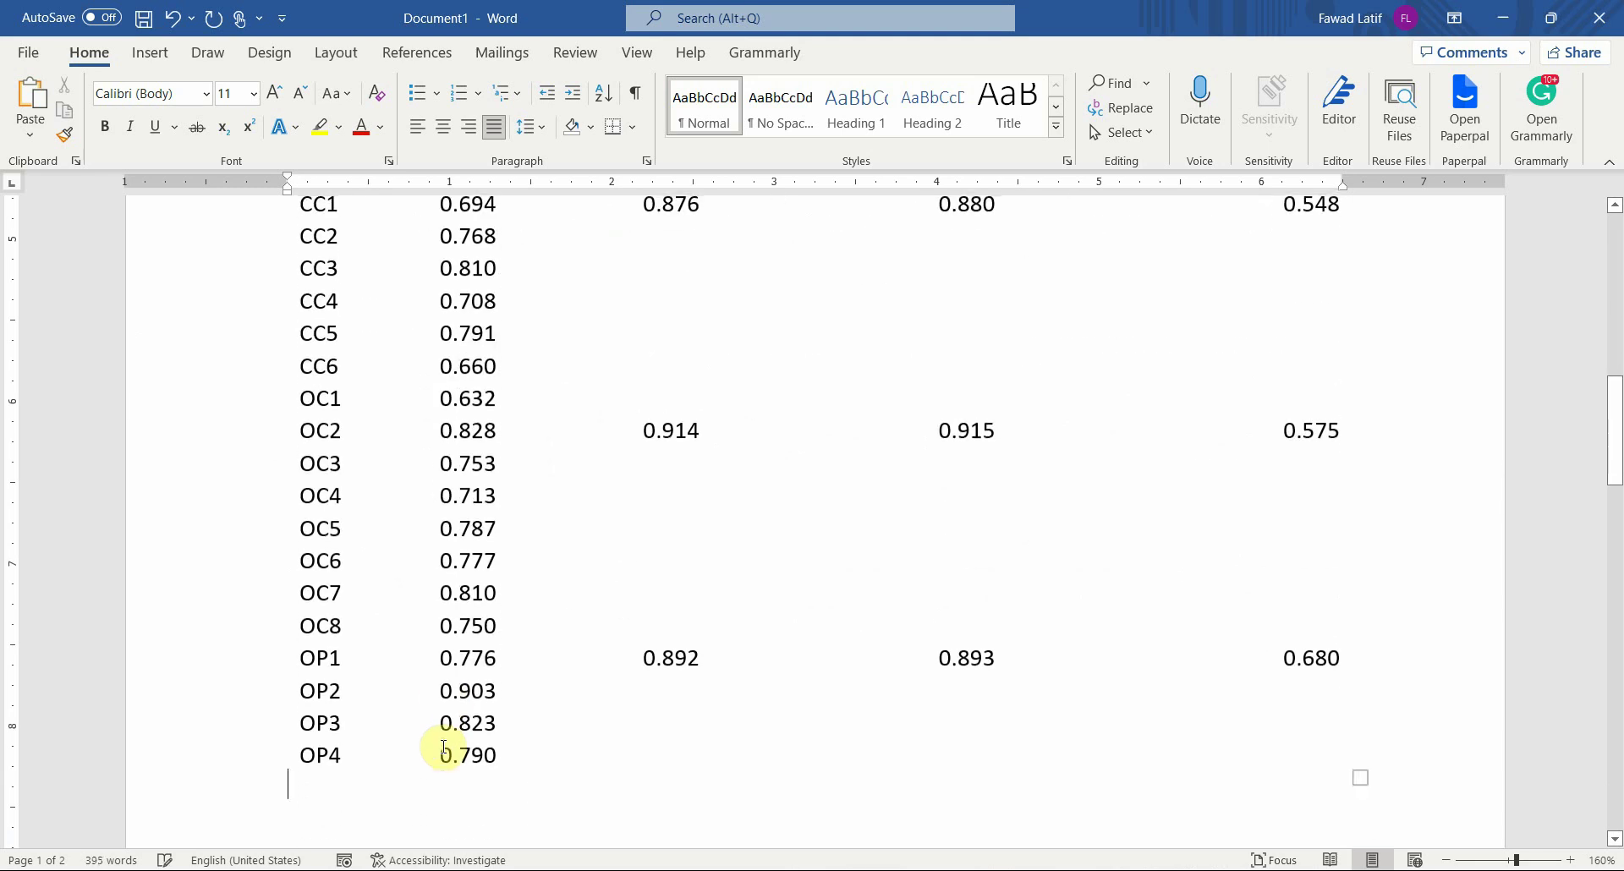
scroll(373, 500, up, 5)
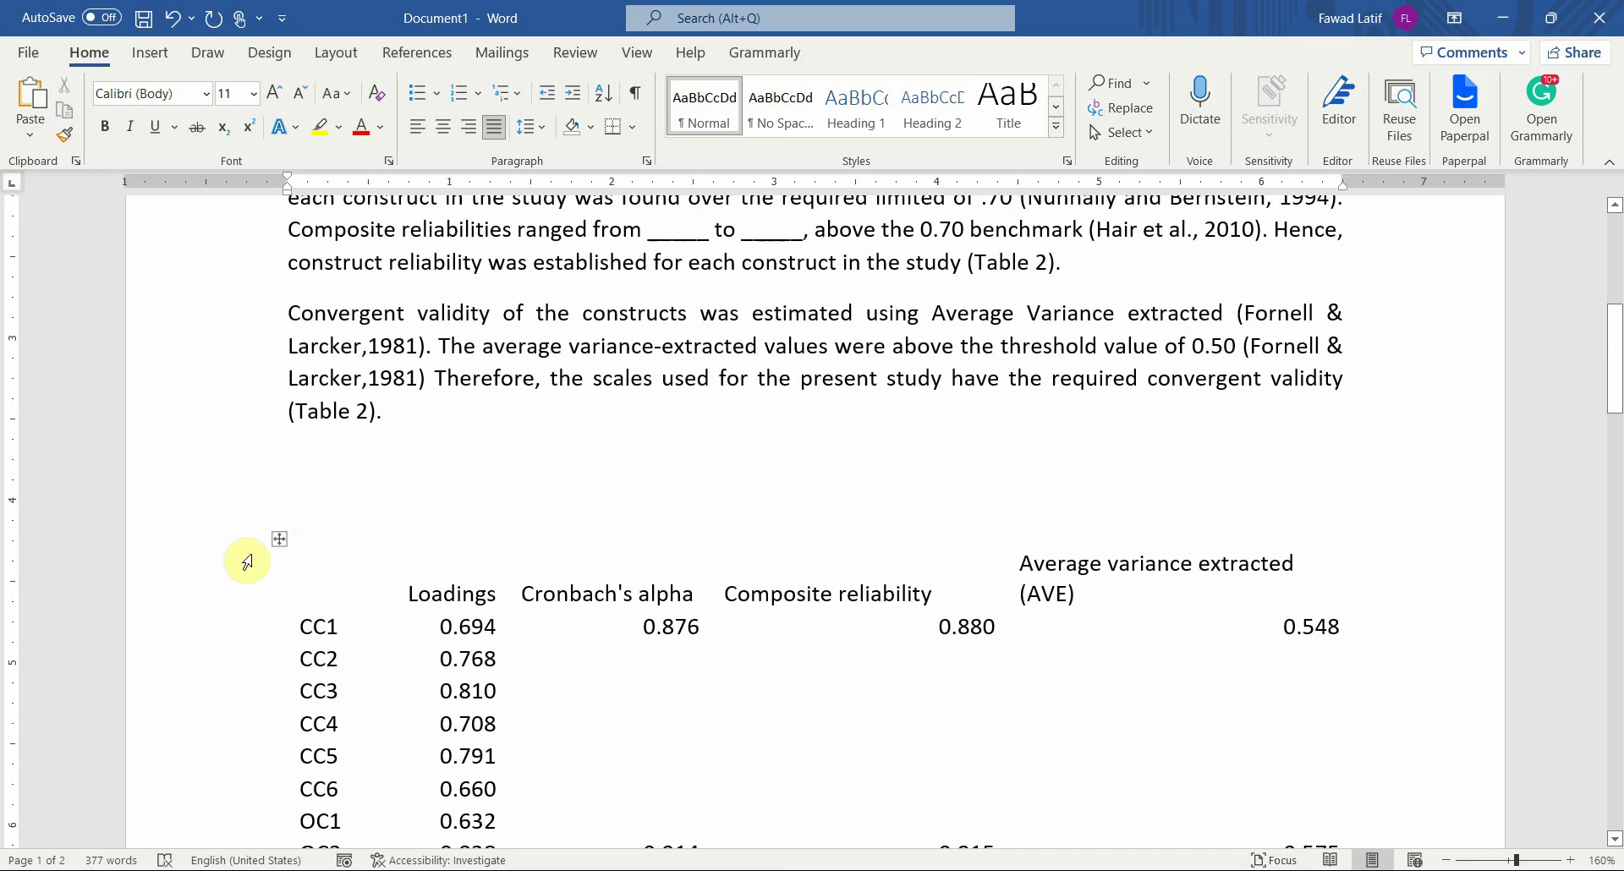
AutoFit the pasted loadings and reliability table to its contents and apply borders to all its cells
click(279, 539)
right_click(279, 539)
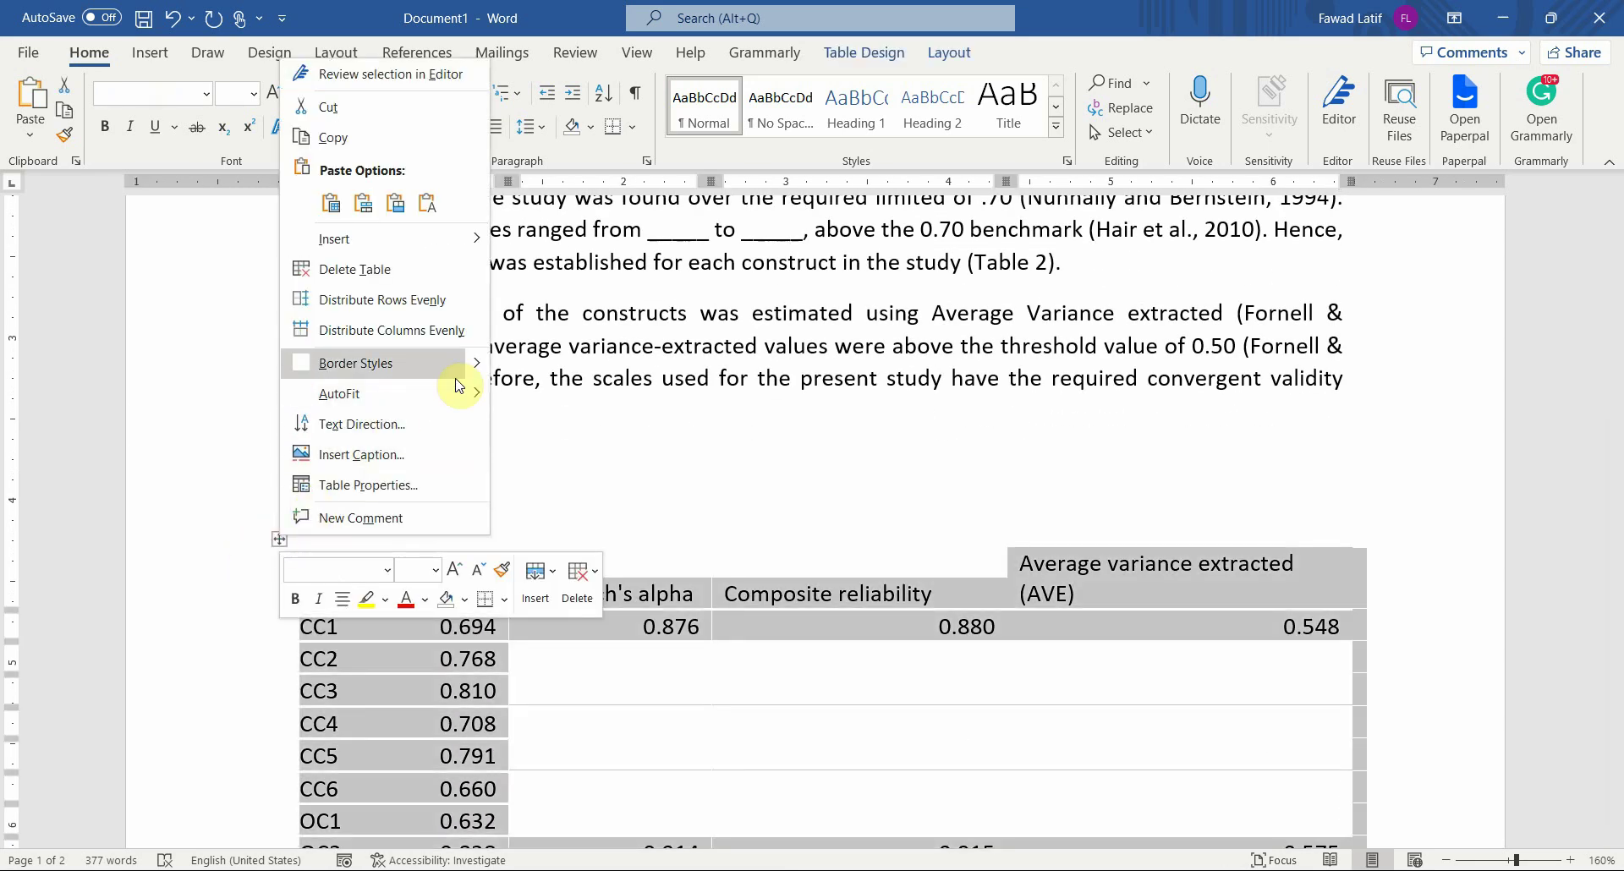
mouse_move(466, 393)
click(561, 393)
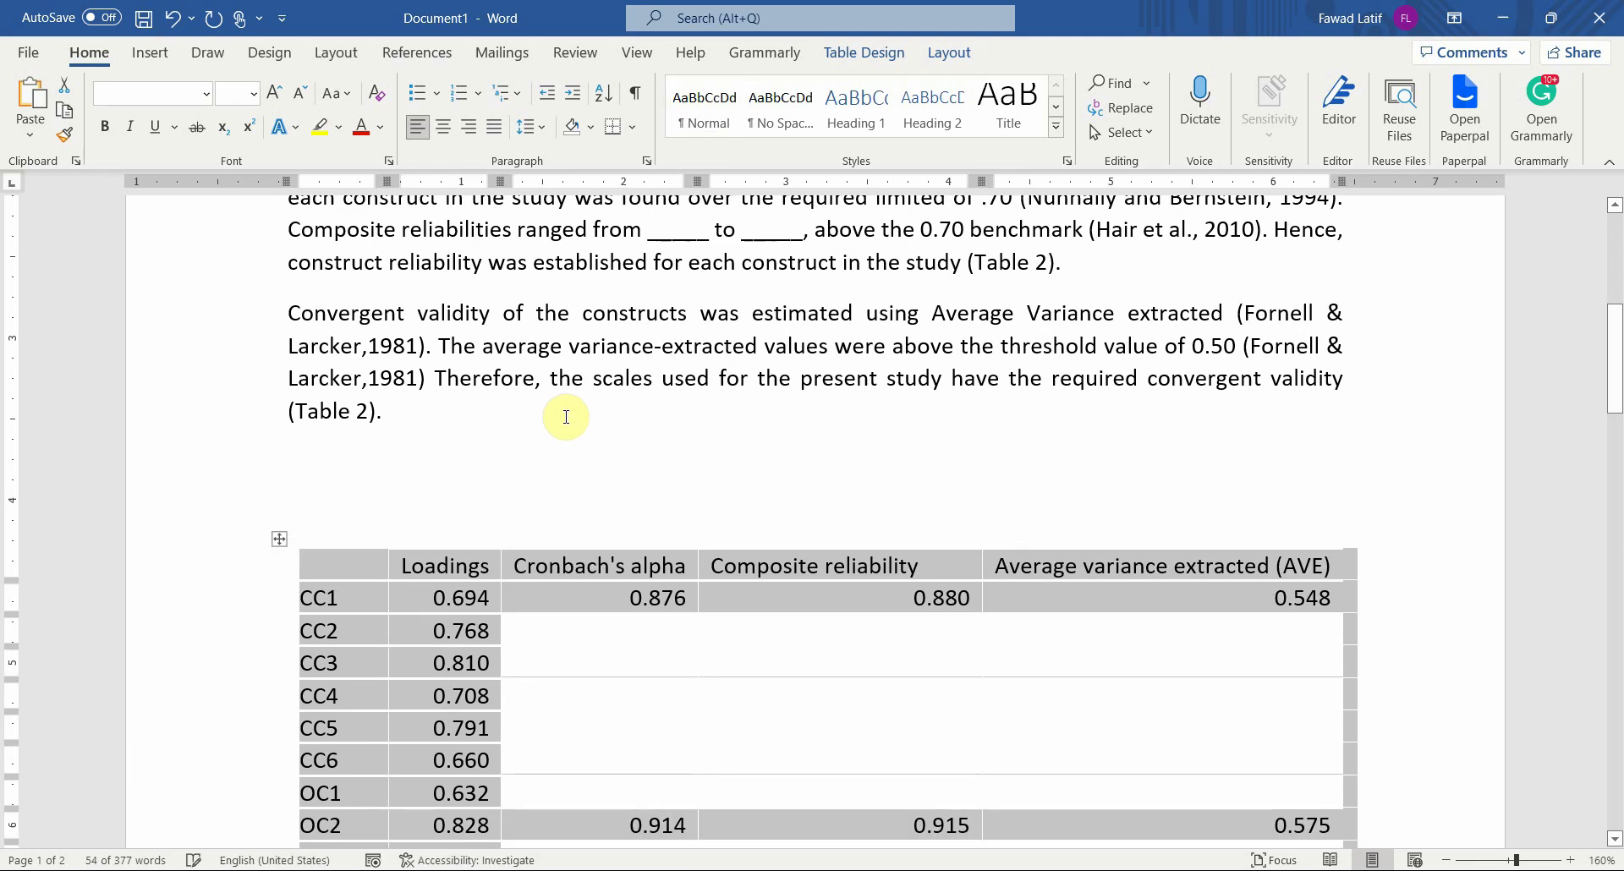
click(634, 134)
click(641, 305)
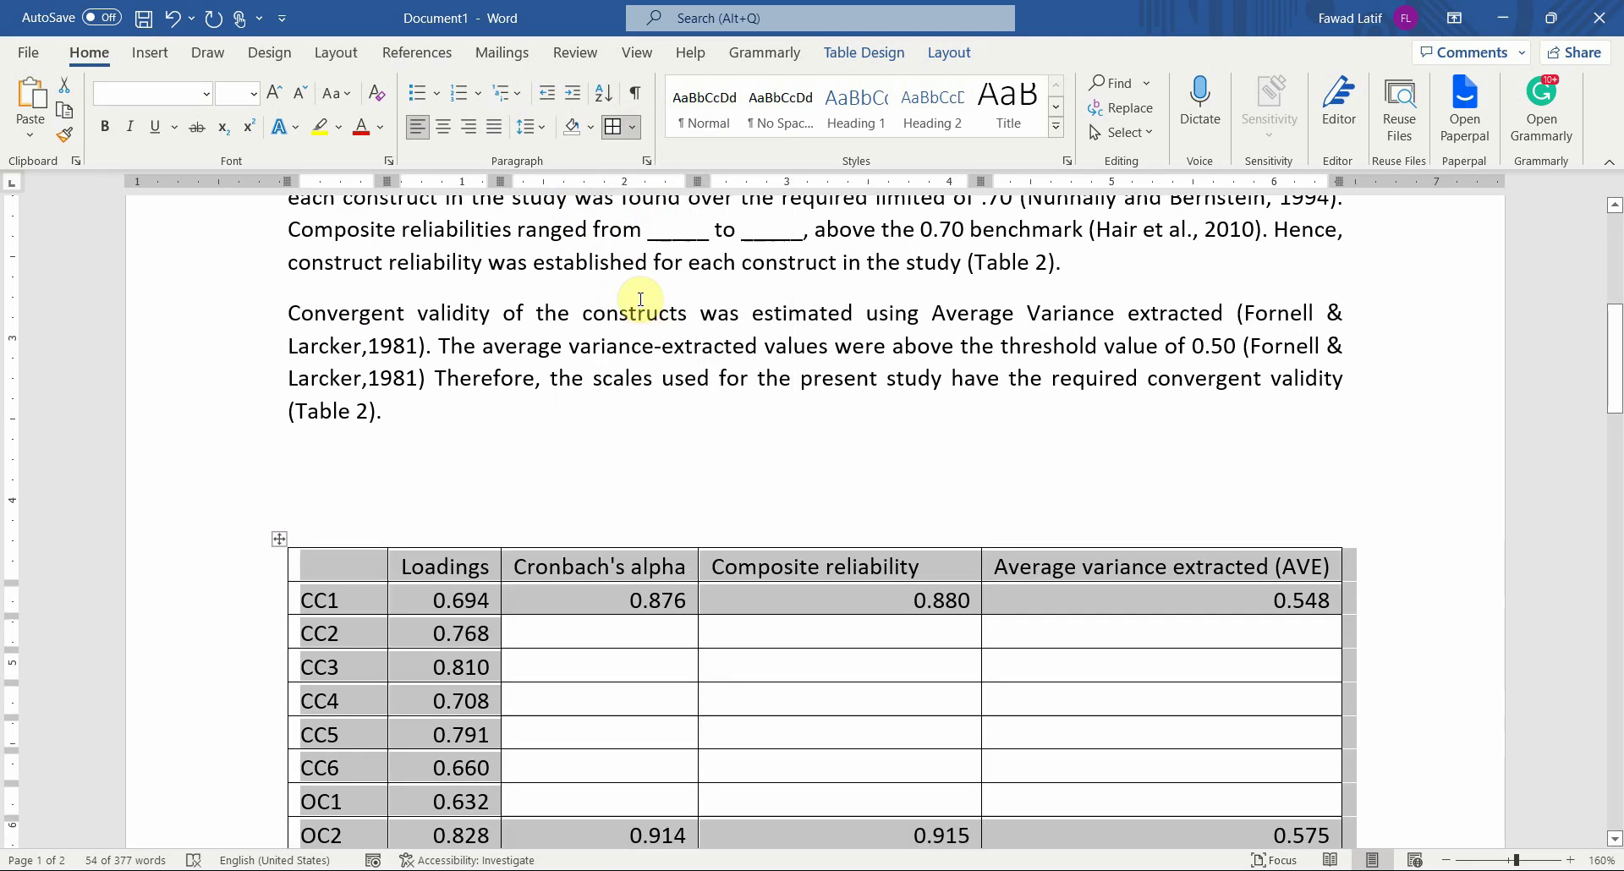
Move the loadings and reliability table below the Fit Indices table, replacing the Estimated model and Null model results table there
key(BackSpace)
scroll(640, 299, down, 15)
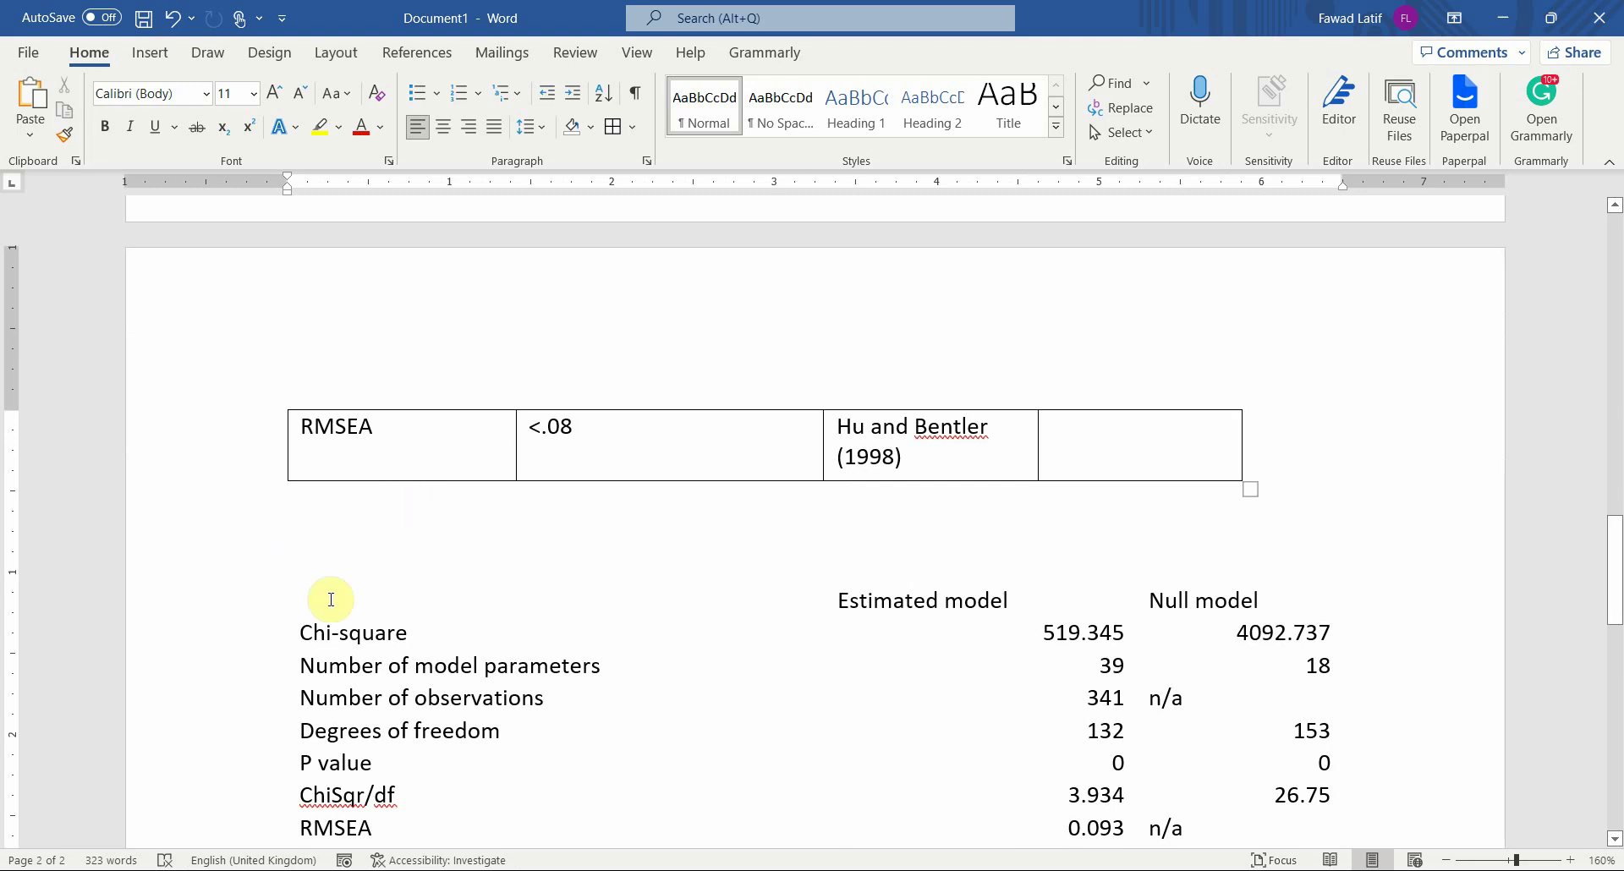
mouse_move(285, 576)
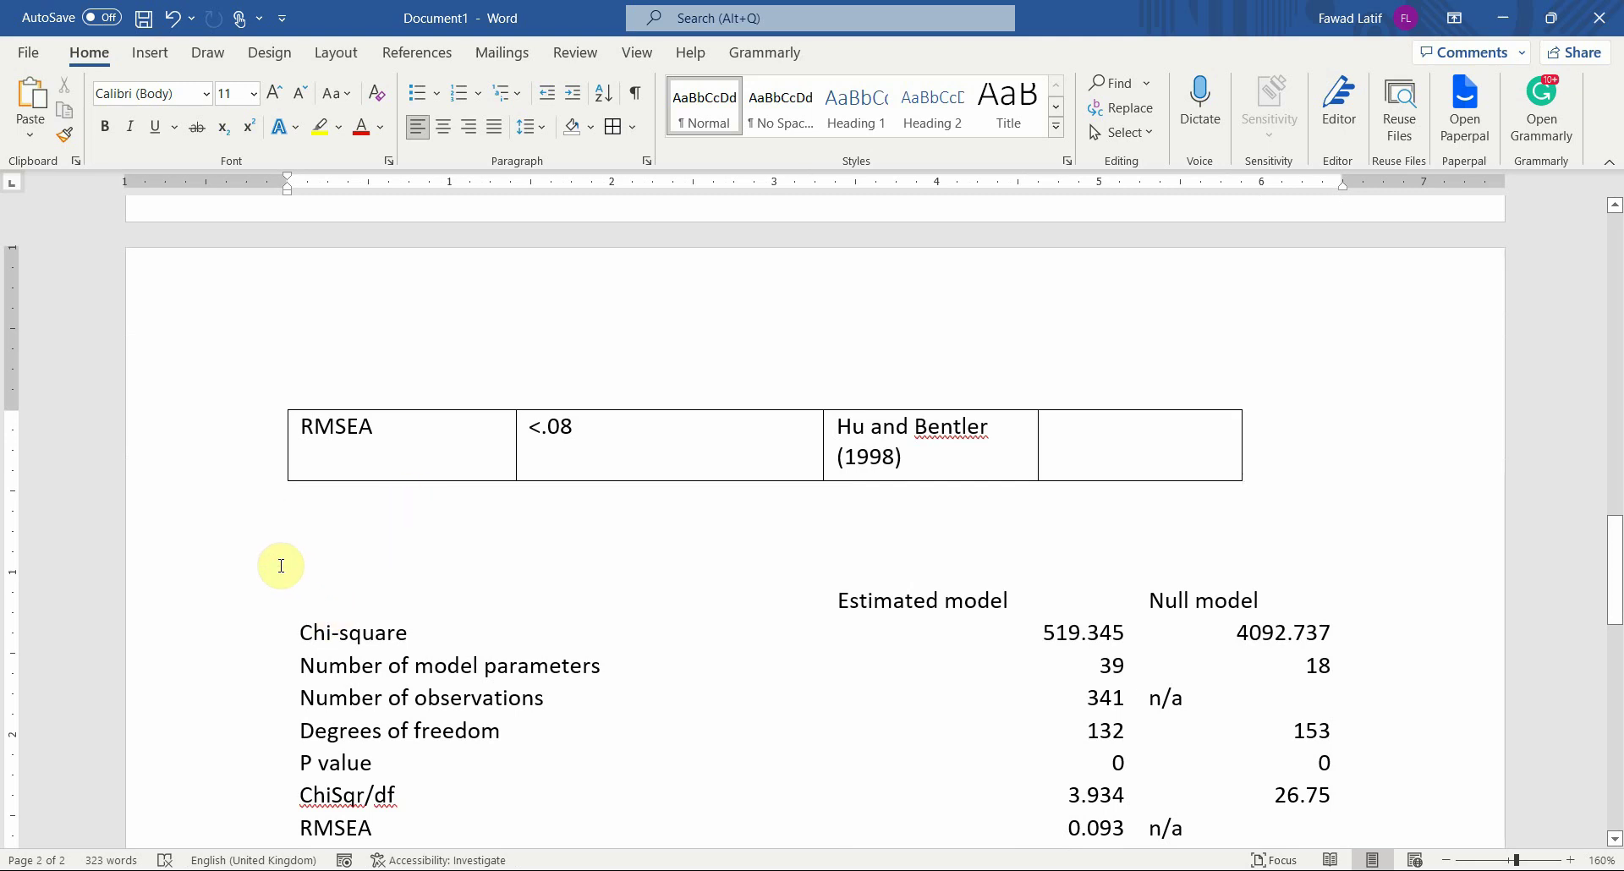
click(282, 576)
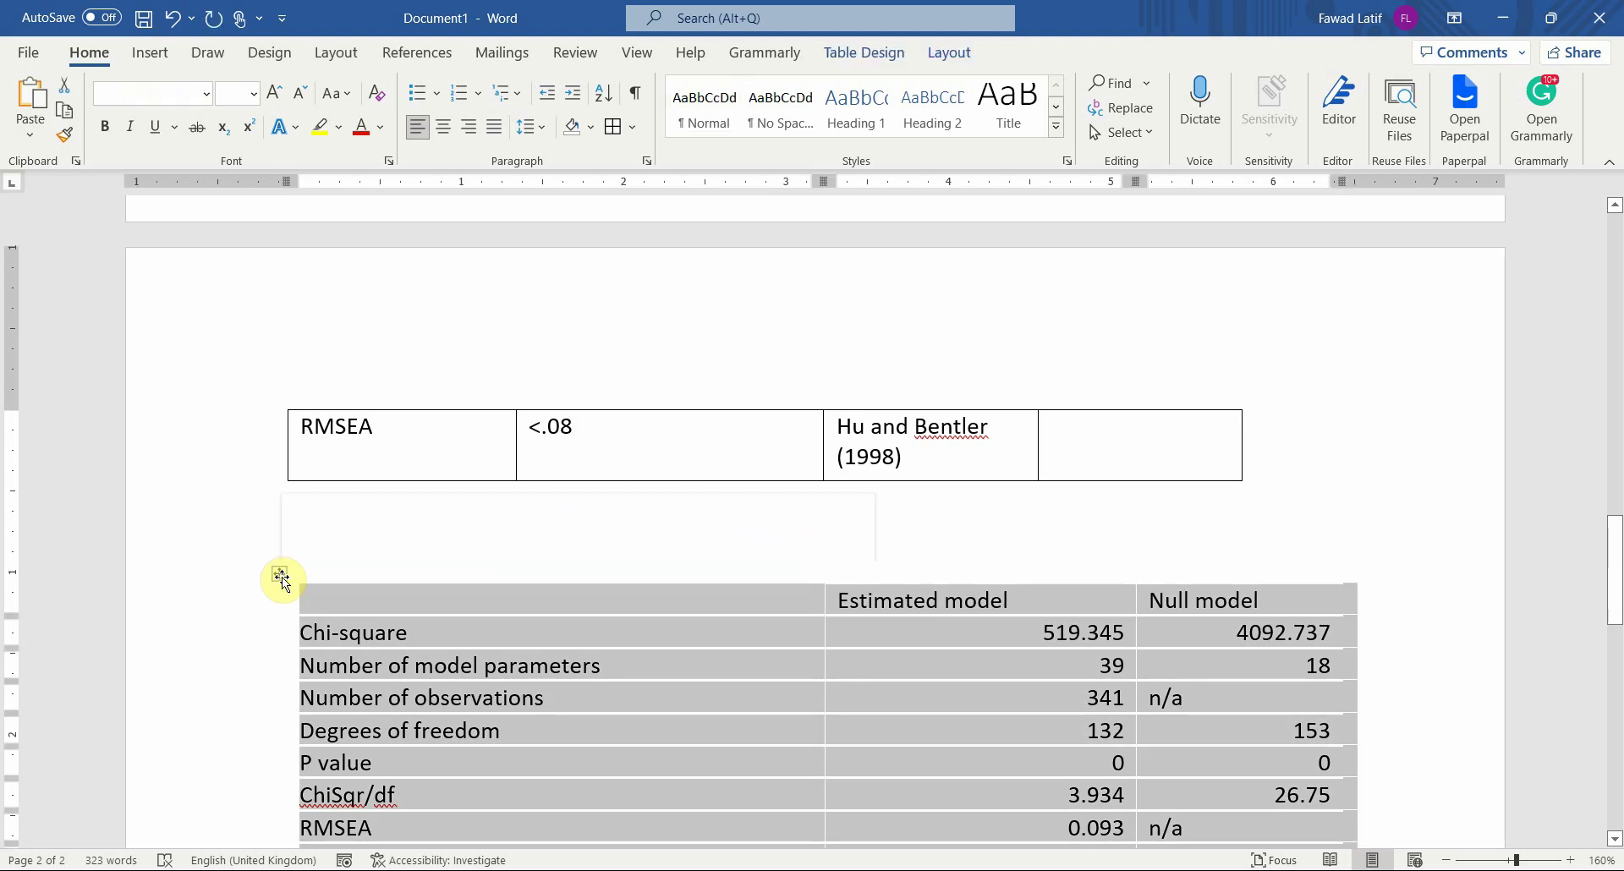
key(BackSpace)
key(ctrl+z)
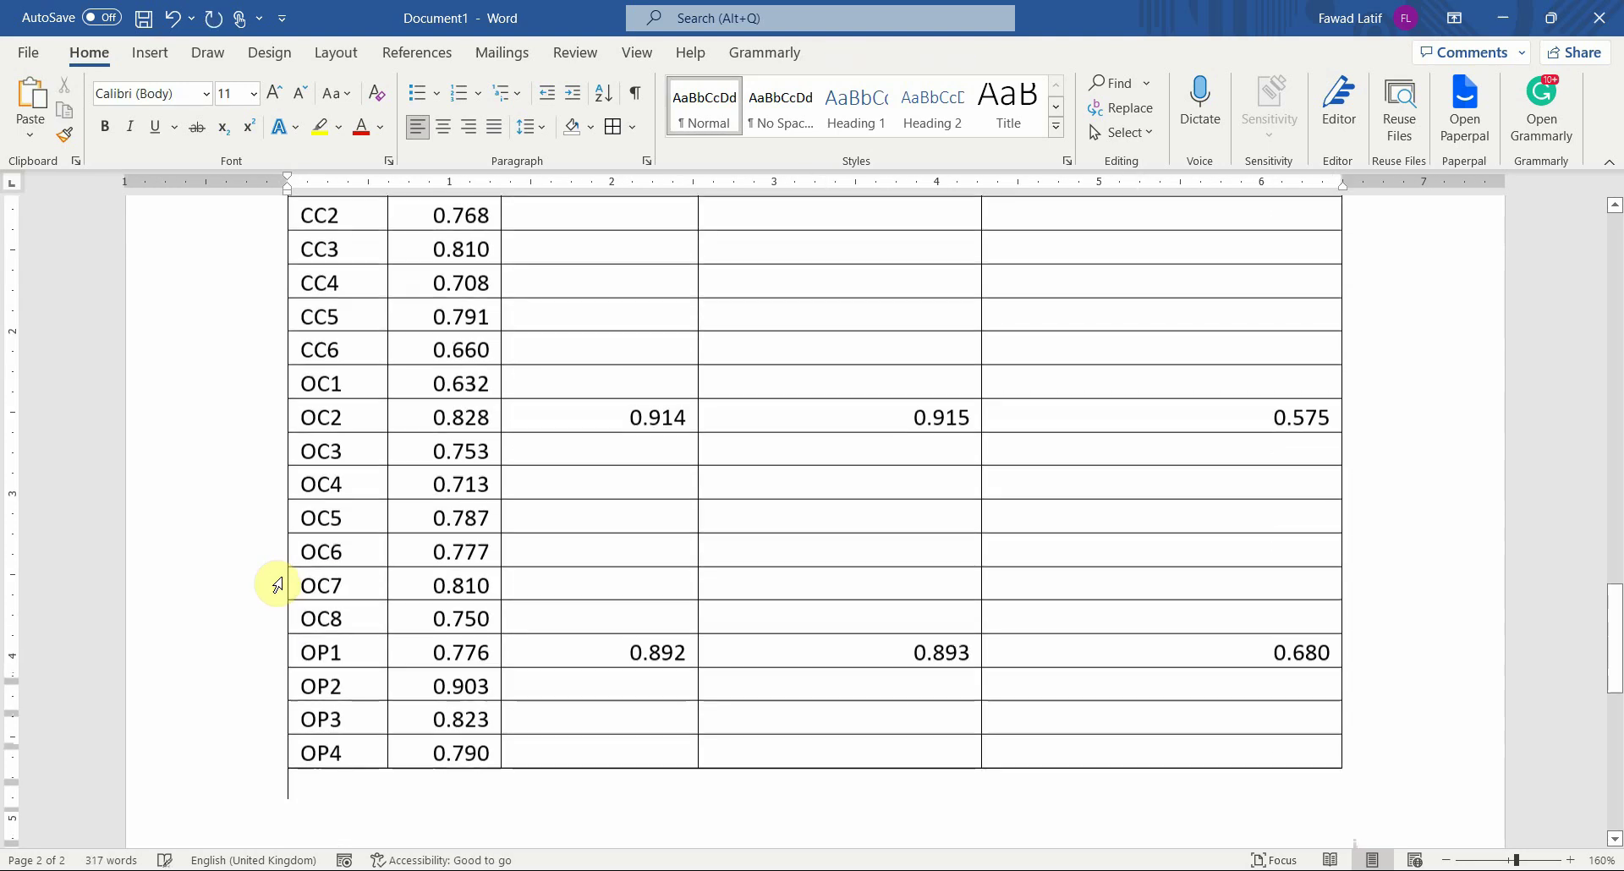
Switch to PowerPoint and copy both paragraphs of the Discriminant Validity slide
scroll(276, 582, up, 5)
scroll(279, 582, up, 6)
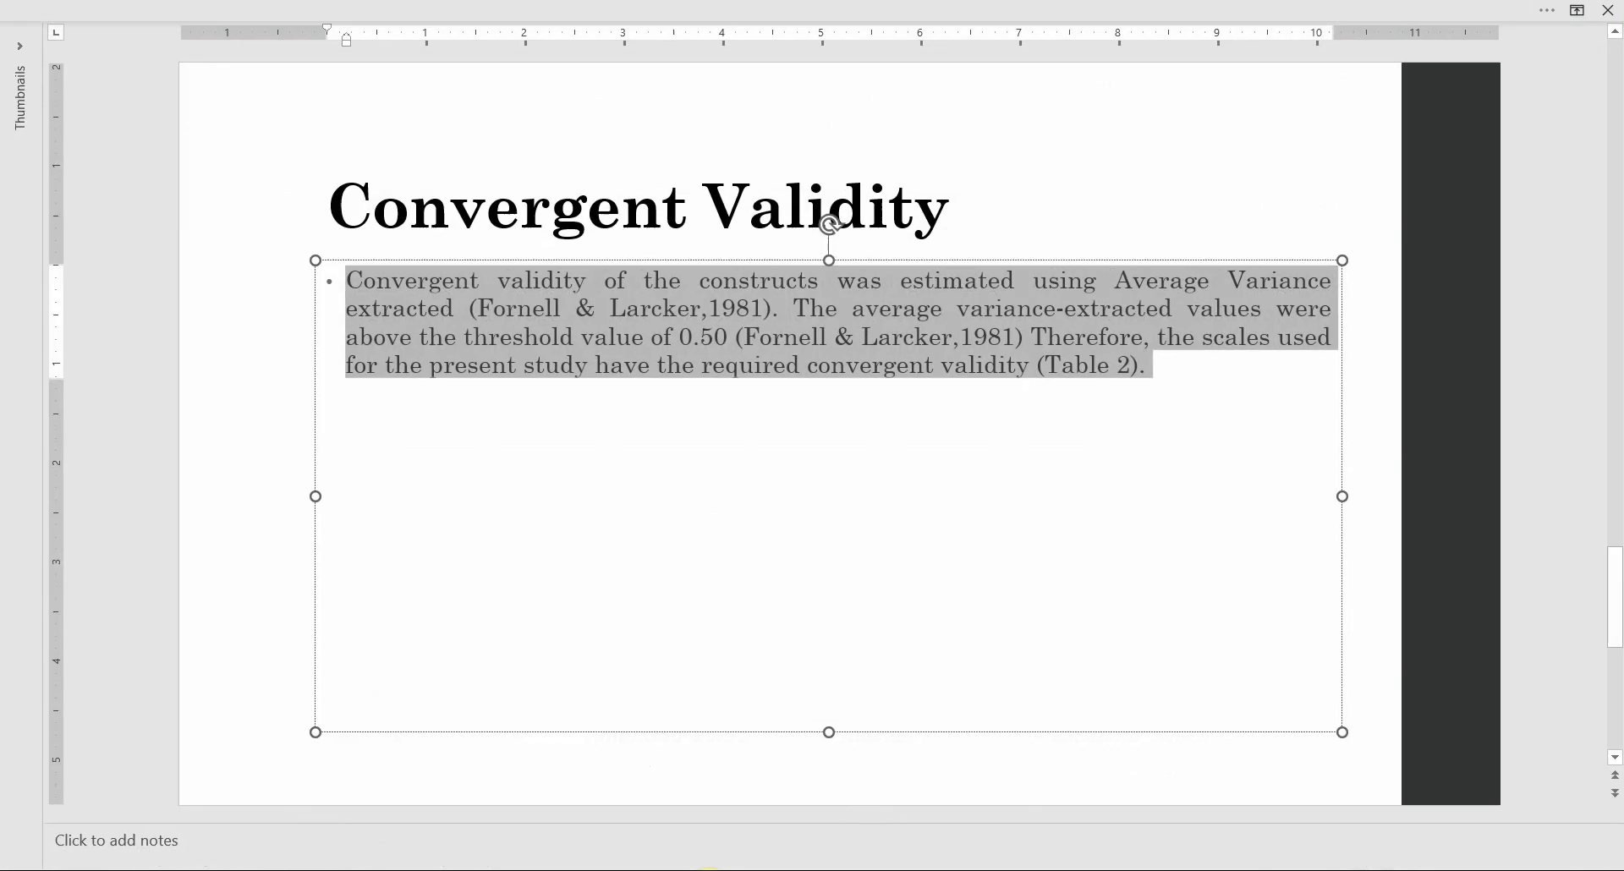
click(112, 572)
scroll(112, 572, down, 1)
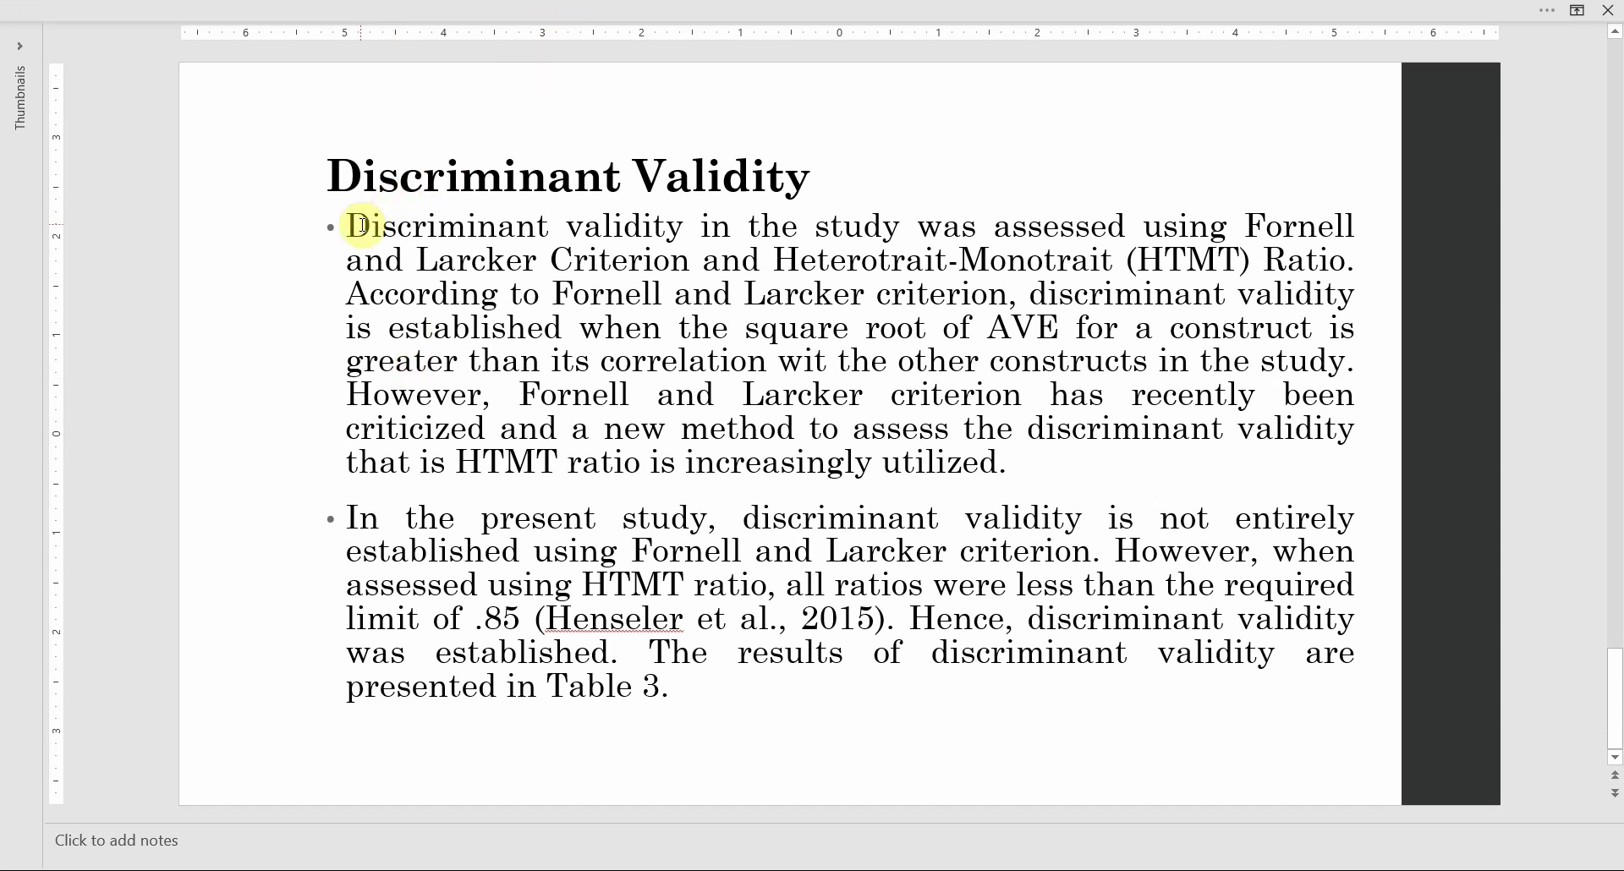
drag(362, 225, 803, 696)
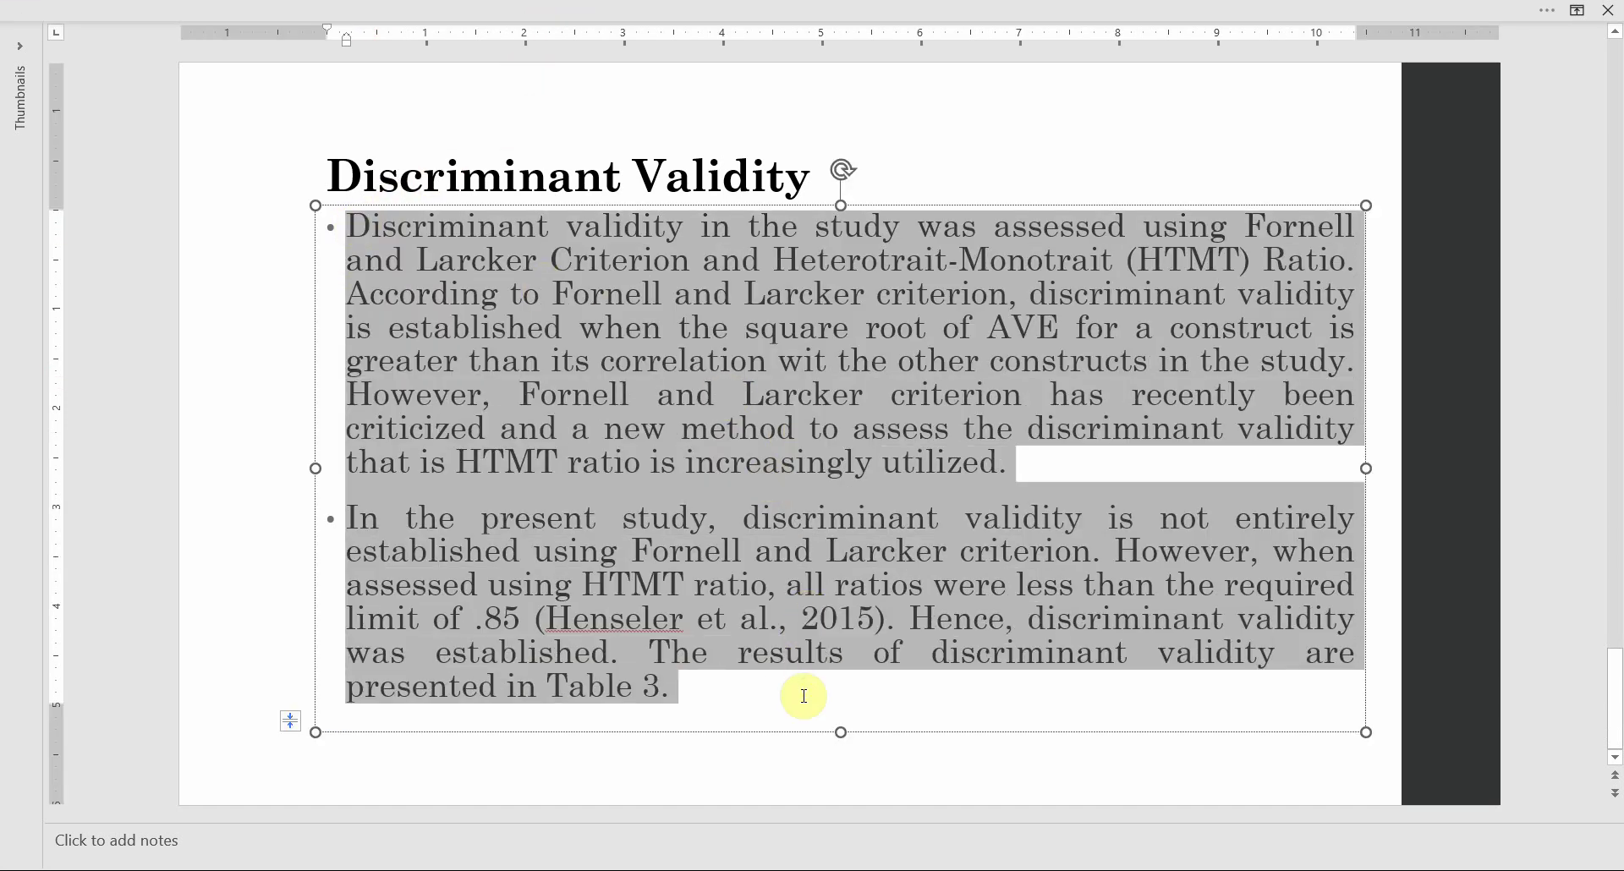
Switch to Word, paste the discriminant validity text below the Convergent Validity paragraph and remove the first paragraph's bullet indentation
click(888, 866)
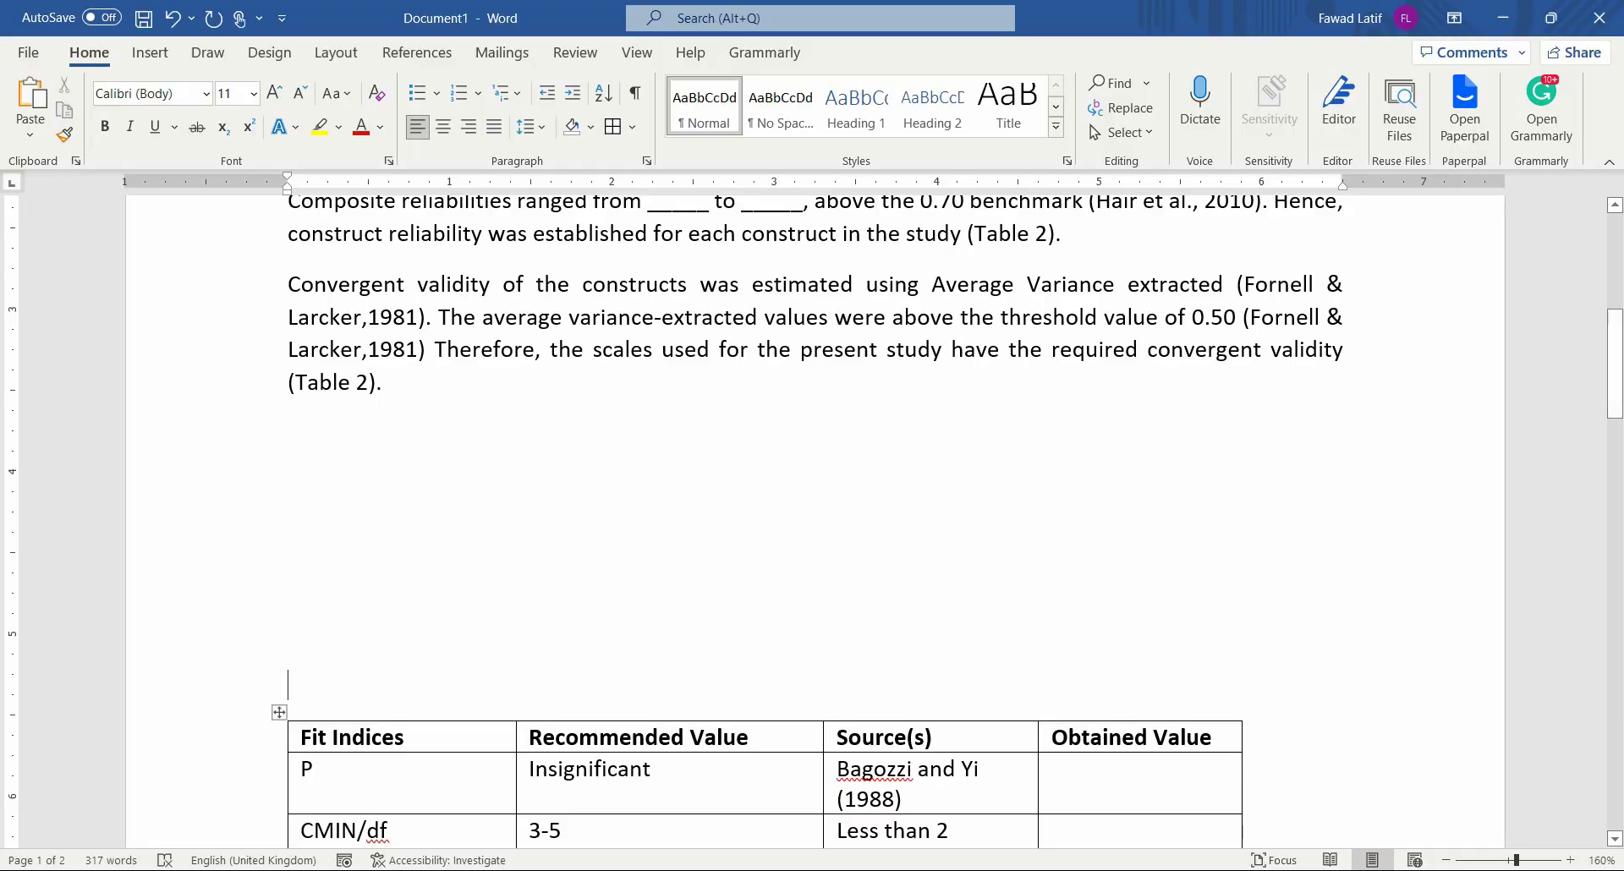
click(463, 389)
key(Return)
key(Return)
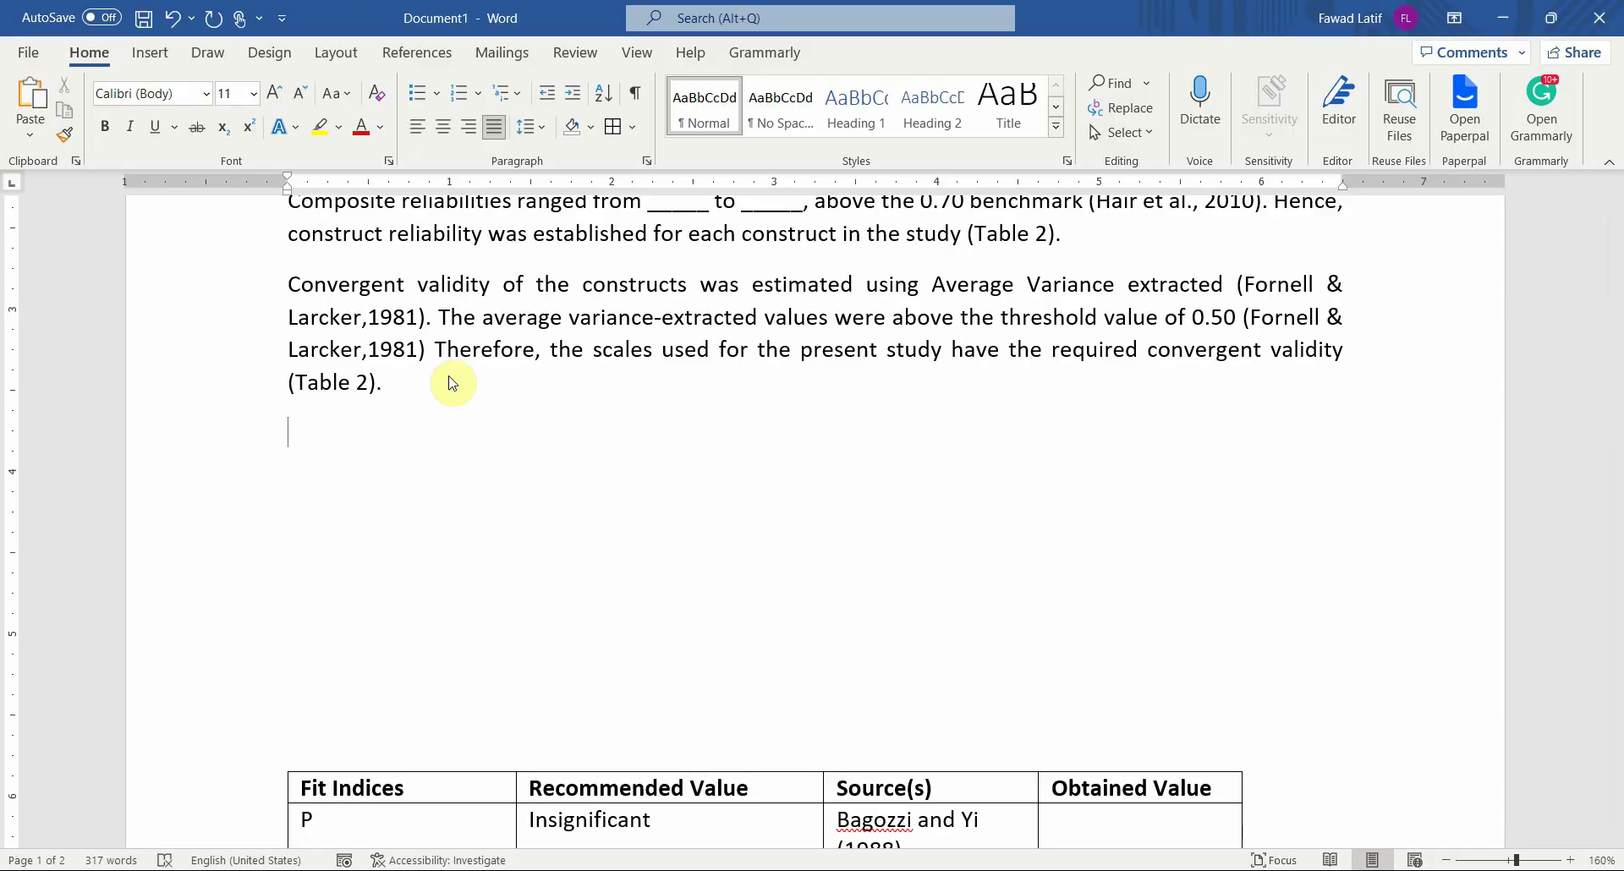
key(ctrl+v)
click(369, 433)
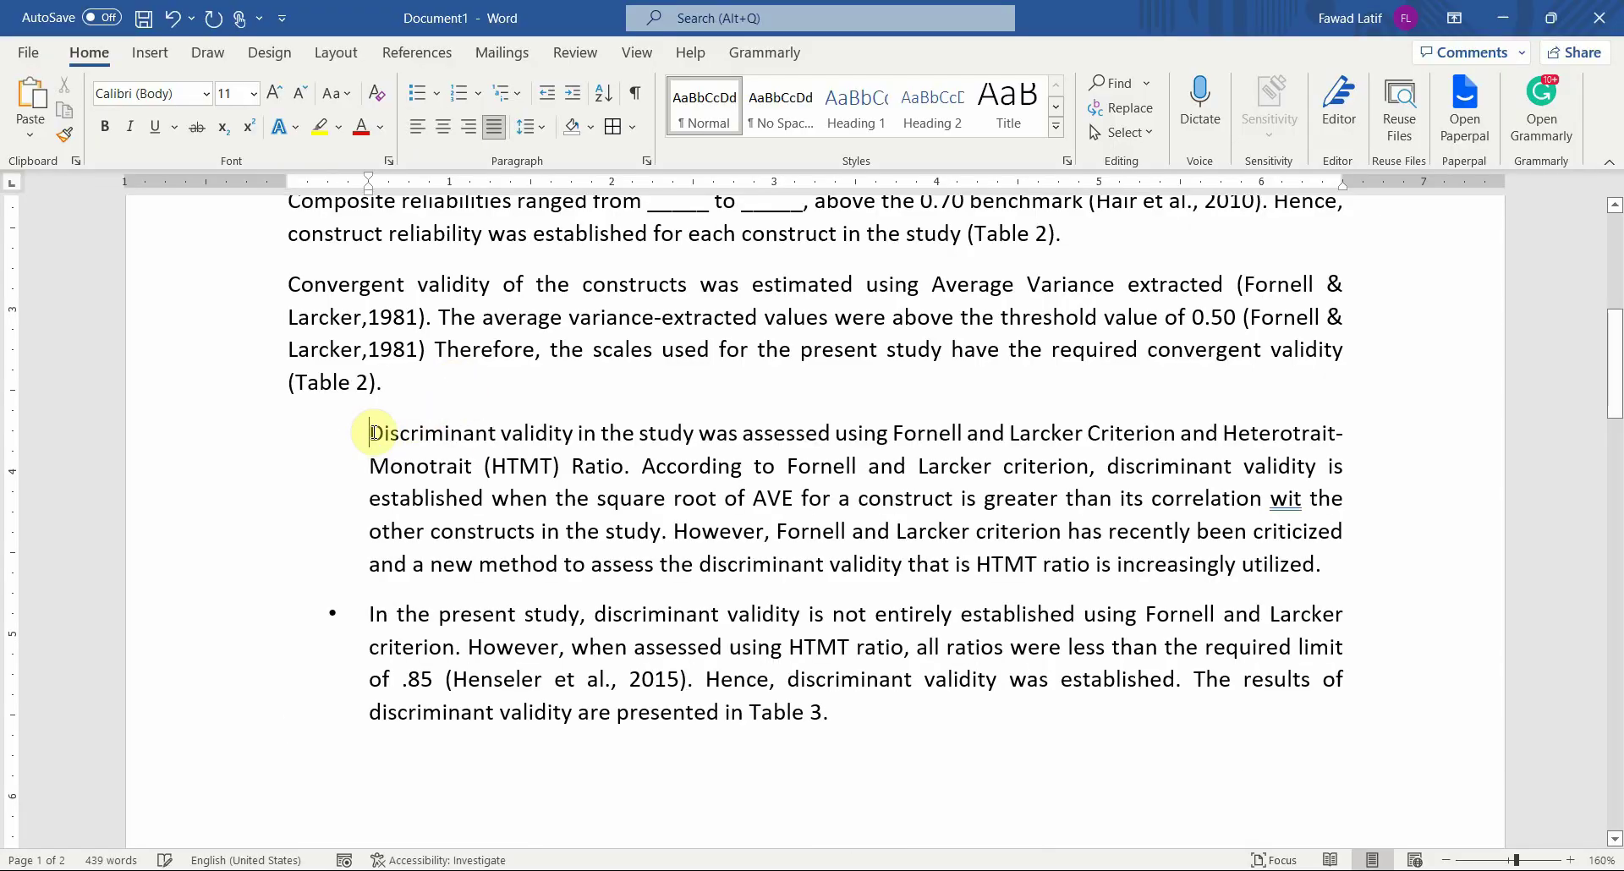
key(BackSpace)
Proofread the first discriminant validity paragraph and correct "wit" to "with" in "correlation wit the other constructs"
key(shift+Right)
key(shift+Right)
key(shift+Right)
key(shift+Right)
key(shift+Right)
key(shift+Right)
key(shift+Right)
key(shift+Right)
key(shift+Right)
key(shift+Right)
key(shift+Right)
key(shift+Right)
key(shift+Right)
key(shift+Right)
key(shift+Right)
key(shift+Right)
key(shift+Right)
key(shift+Right)
key(shift+Right)
key(shift+Right)
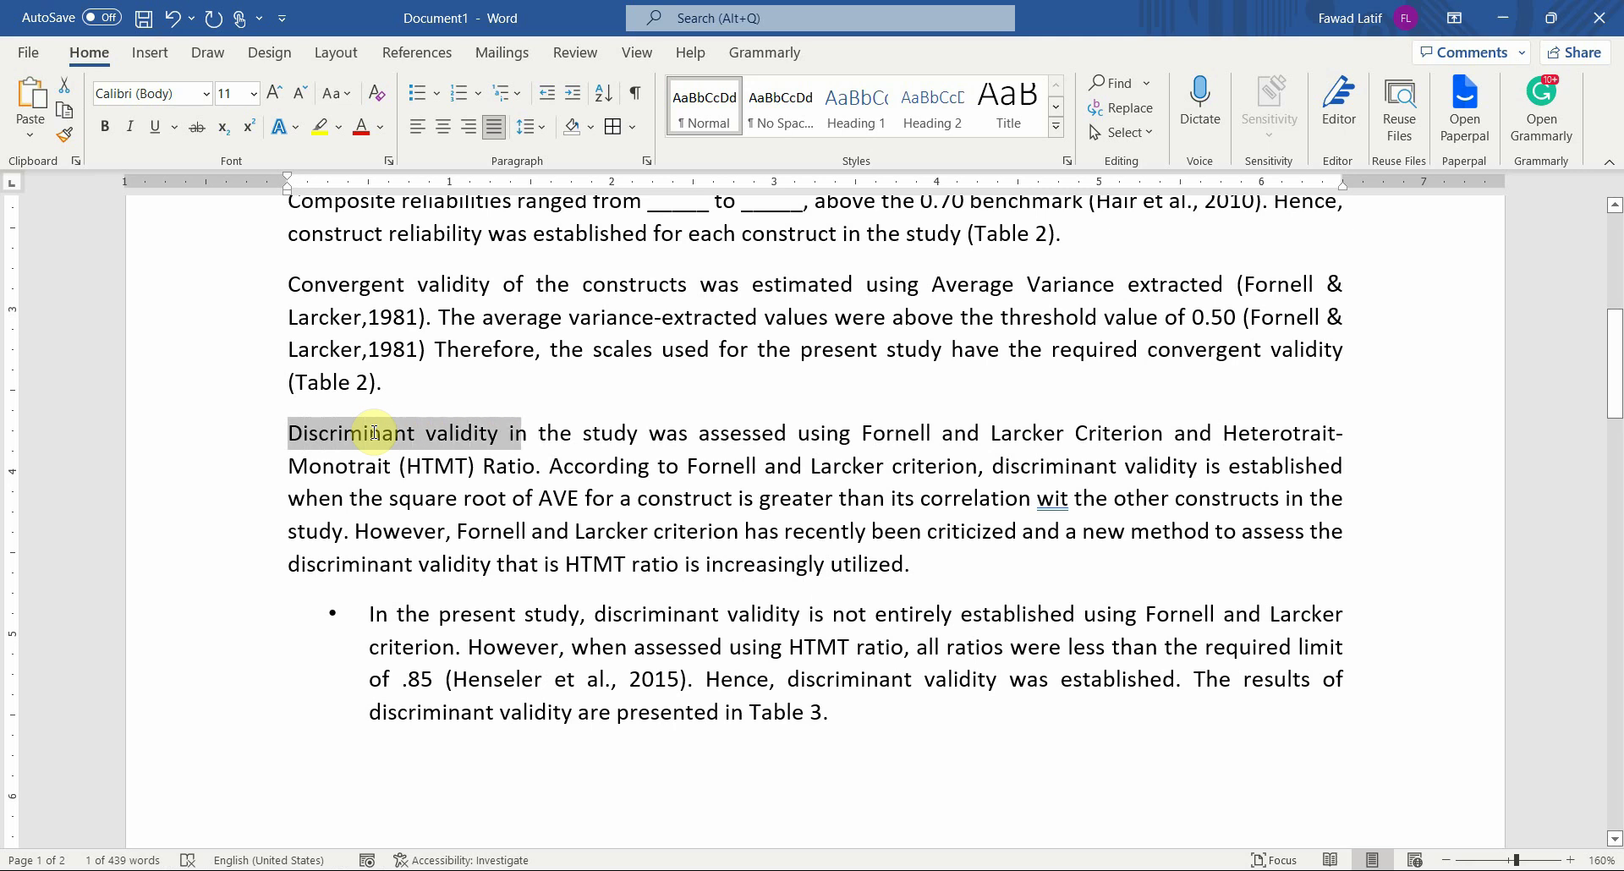
key(shift+Down)
key(shift+Right)
key(shift+Right)
key(shift+Right)
key(shift+Right)
key(shift+Right)
key(shift+Right)
key(shift+Right)
key(shift+Right)
key(shift+Right)
key(shift+Right)
key(shift+Right)
key(shift+Right)
key(shift+Right)
key(shift+Right)
key(shift+Right)
key(shift+Right)
key(shift+Right)
key(shift+Right)
key(shift+Right)
key(shift+Right)
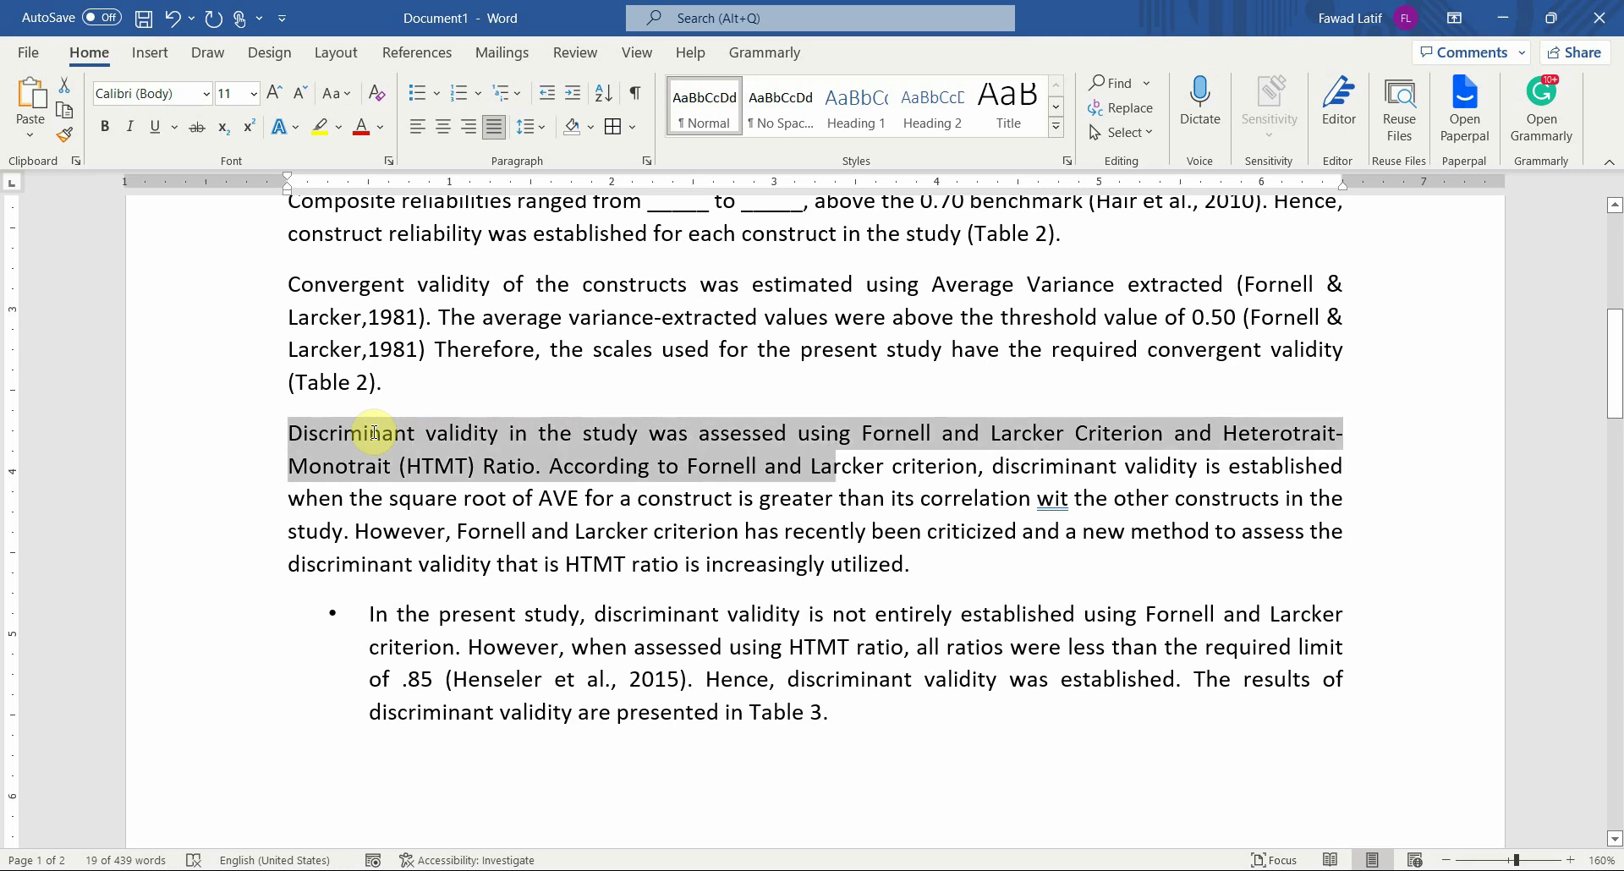
key(shift+Right)
key(shift+Right)
key(shift+Right)
key(shift+Right)
key(shift+Right)
key(shift+Right)
key(shift+Right)
key(shift+Right)
key(shift+Right)
key(shift+Right)
key(shift+Right)
key(shift+Right)
key(shift+Right)
key(shift+Right)
key(shift+Right)
key(shift+Right)
key(shift+Right)
key(shift+Right)
key(shift+Right)
key(shift+Right)
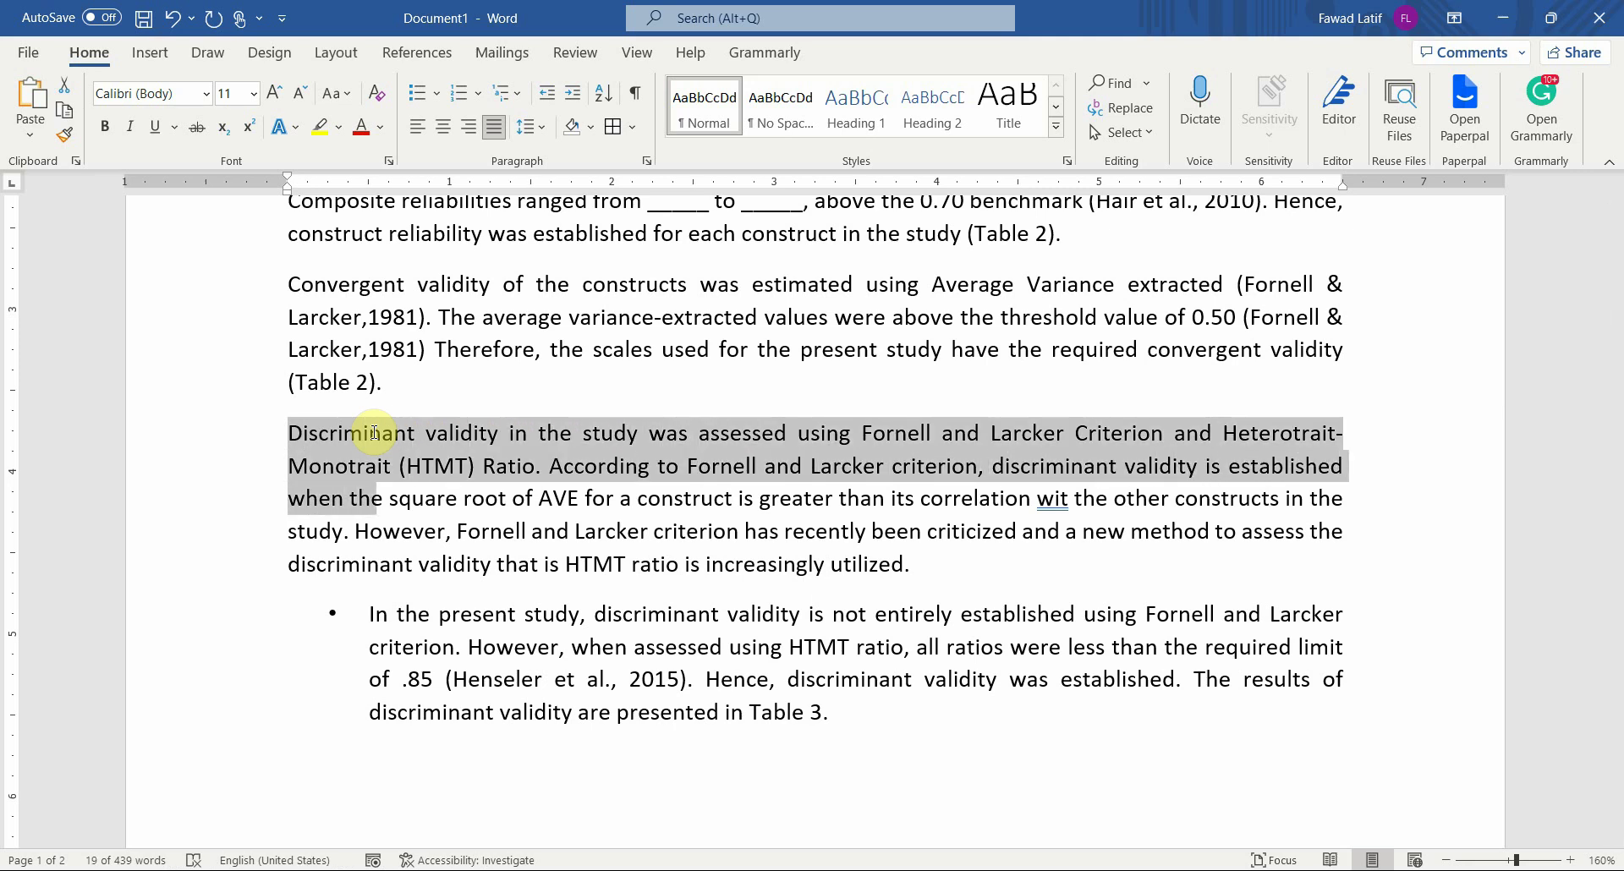
key(shift+Right)
key(shift+Right)
key(shift+Right)
key(shift+Right)
key(shift+Right)
key(shift+Right)
key(shift+Right)
key(shift+Right)
key(shift+Right)
key(shift+Right)
key(shift+Right)
key(shift+Right)
key(shift+Right)
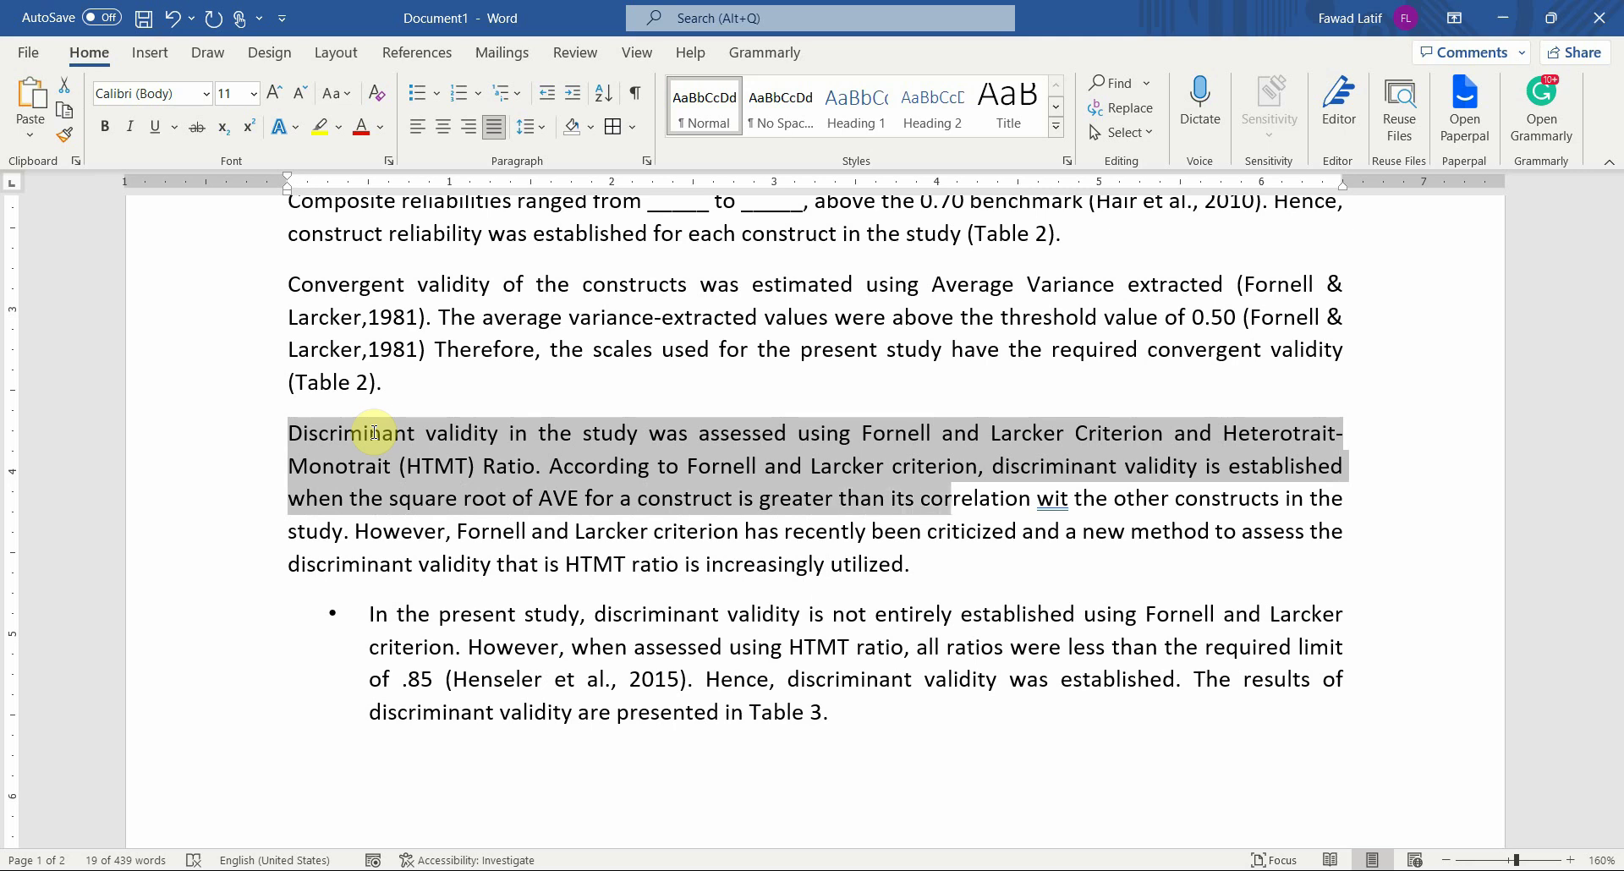
key(shift+Right)
key(shift+Right)
key(shift+Right)
key(shift+Right)
key(shift+Right)
key(shift+Right)
key(shift+Right)
key(shift+Right)
key(shift+Right)
key(shift+Right)
key(shift+Right)
key(Right)
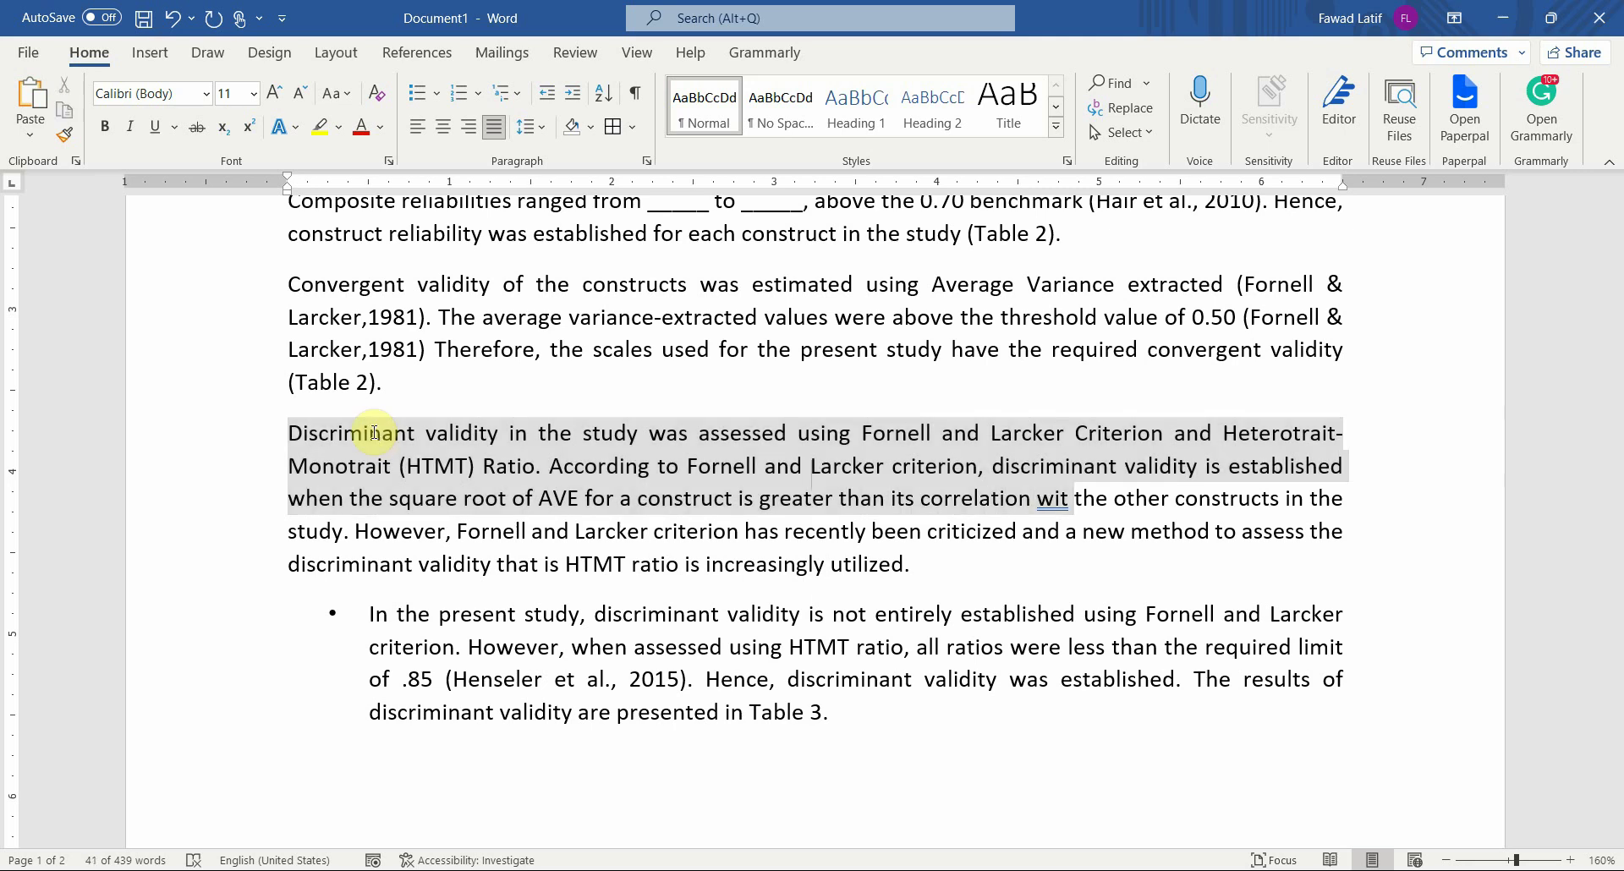
text(h)
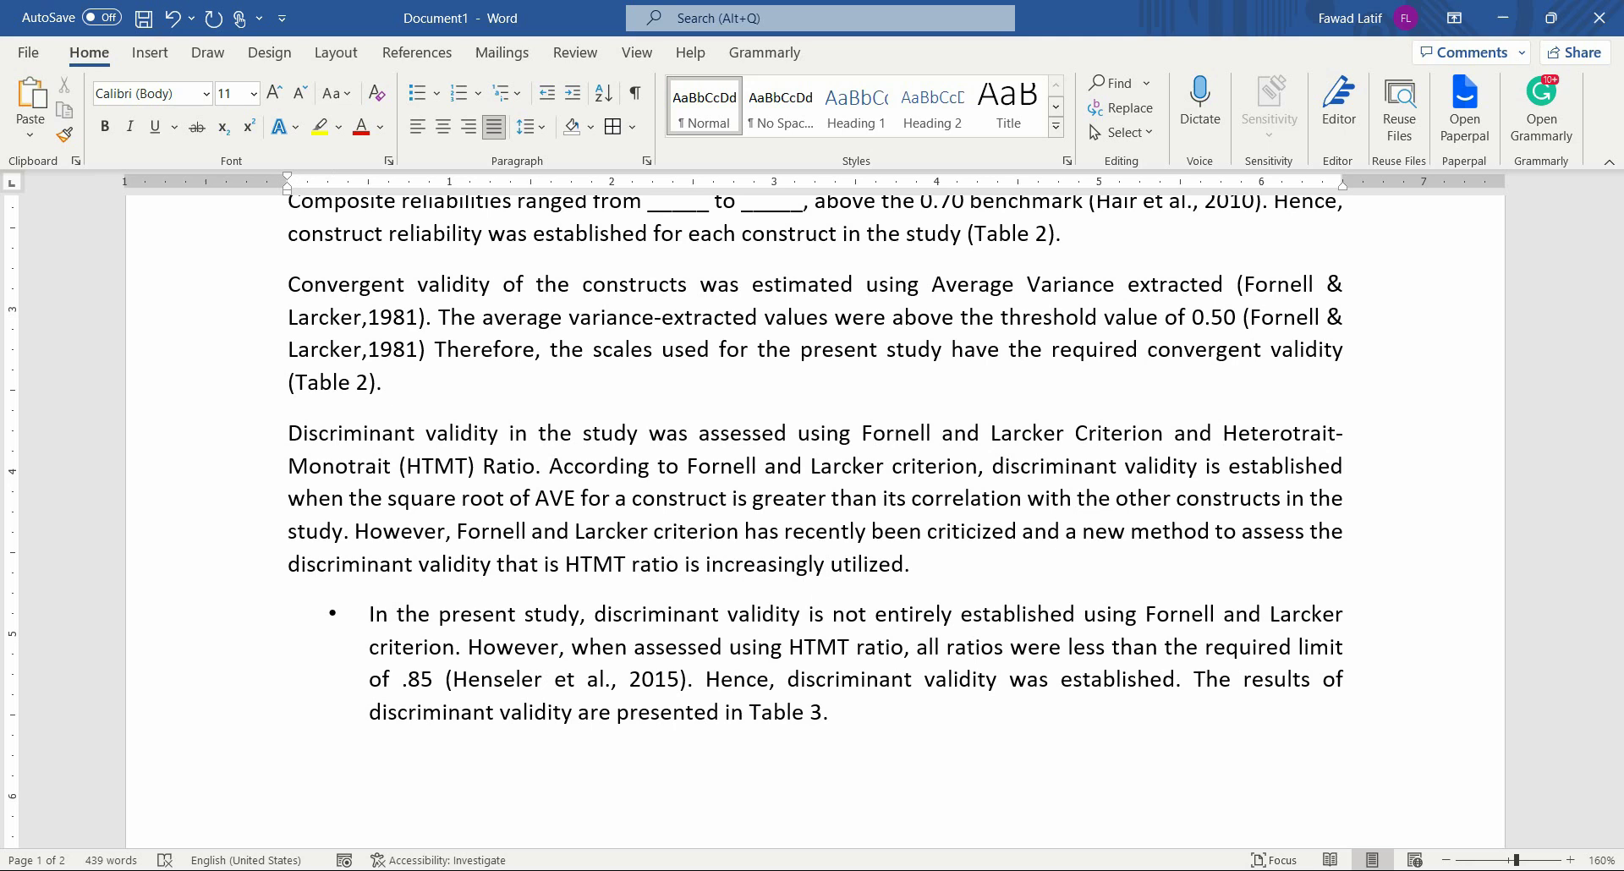
Remove the bullet and indentation from the paragraph starting "In the present study"
click(369, 614)
key(BackSpace)
key(BackSpace)
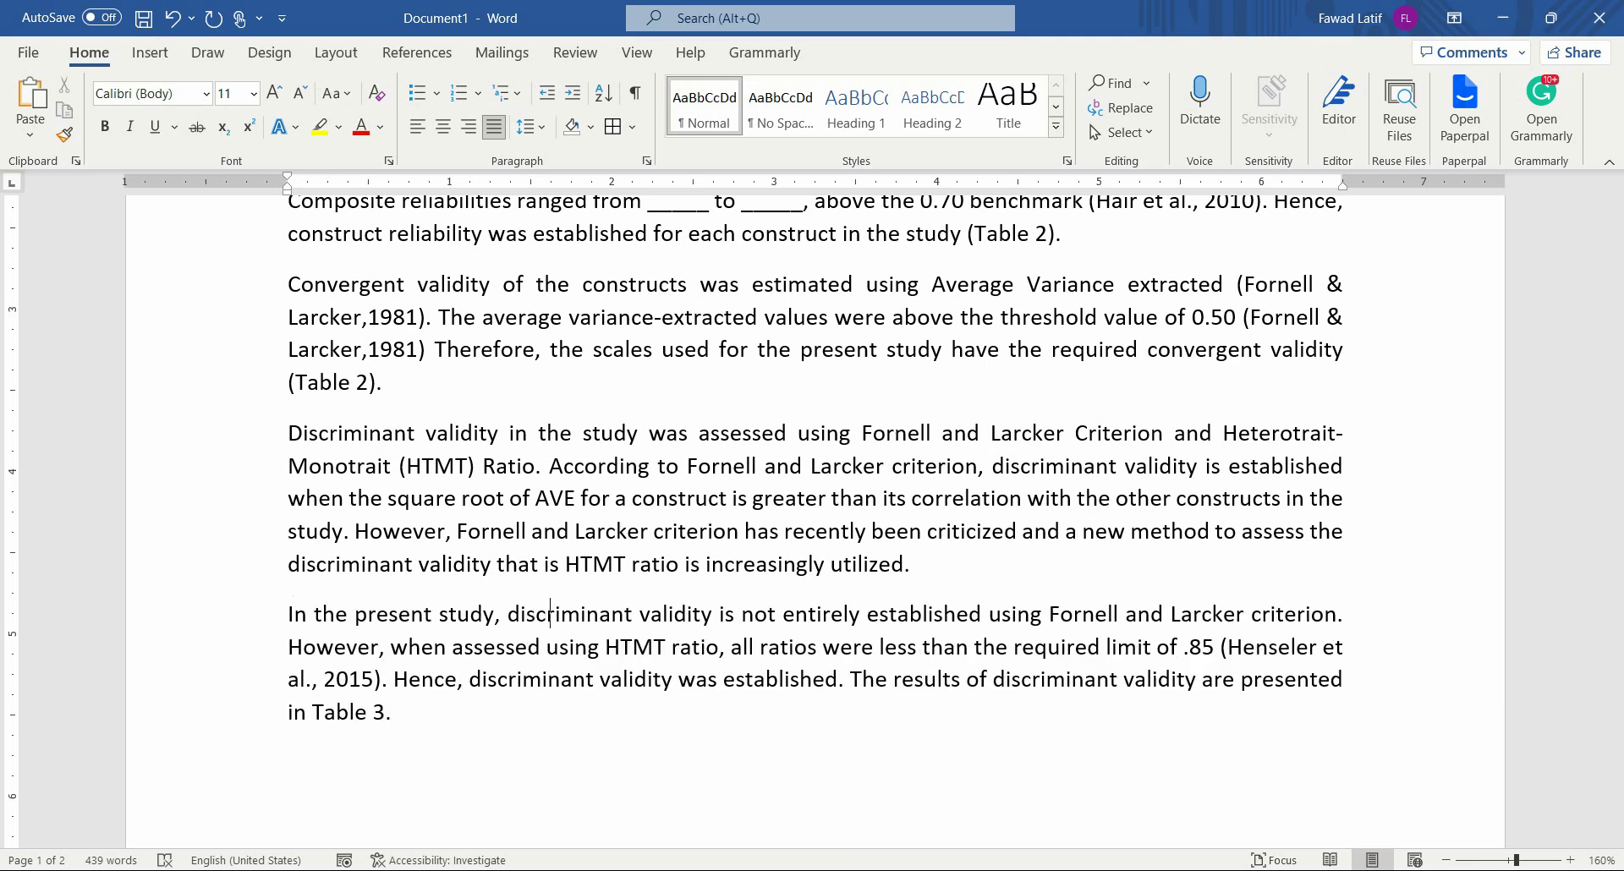
Delete "not entirely" so the sentence states that discriminant validity is established using the Fornell and Larcker criterion
key(shift+Right)
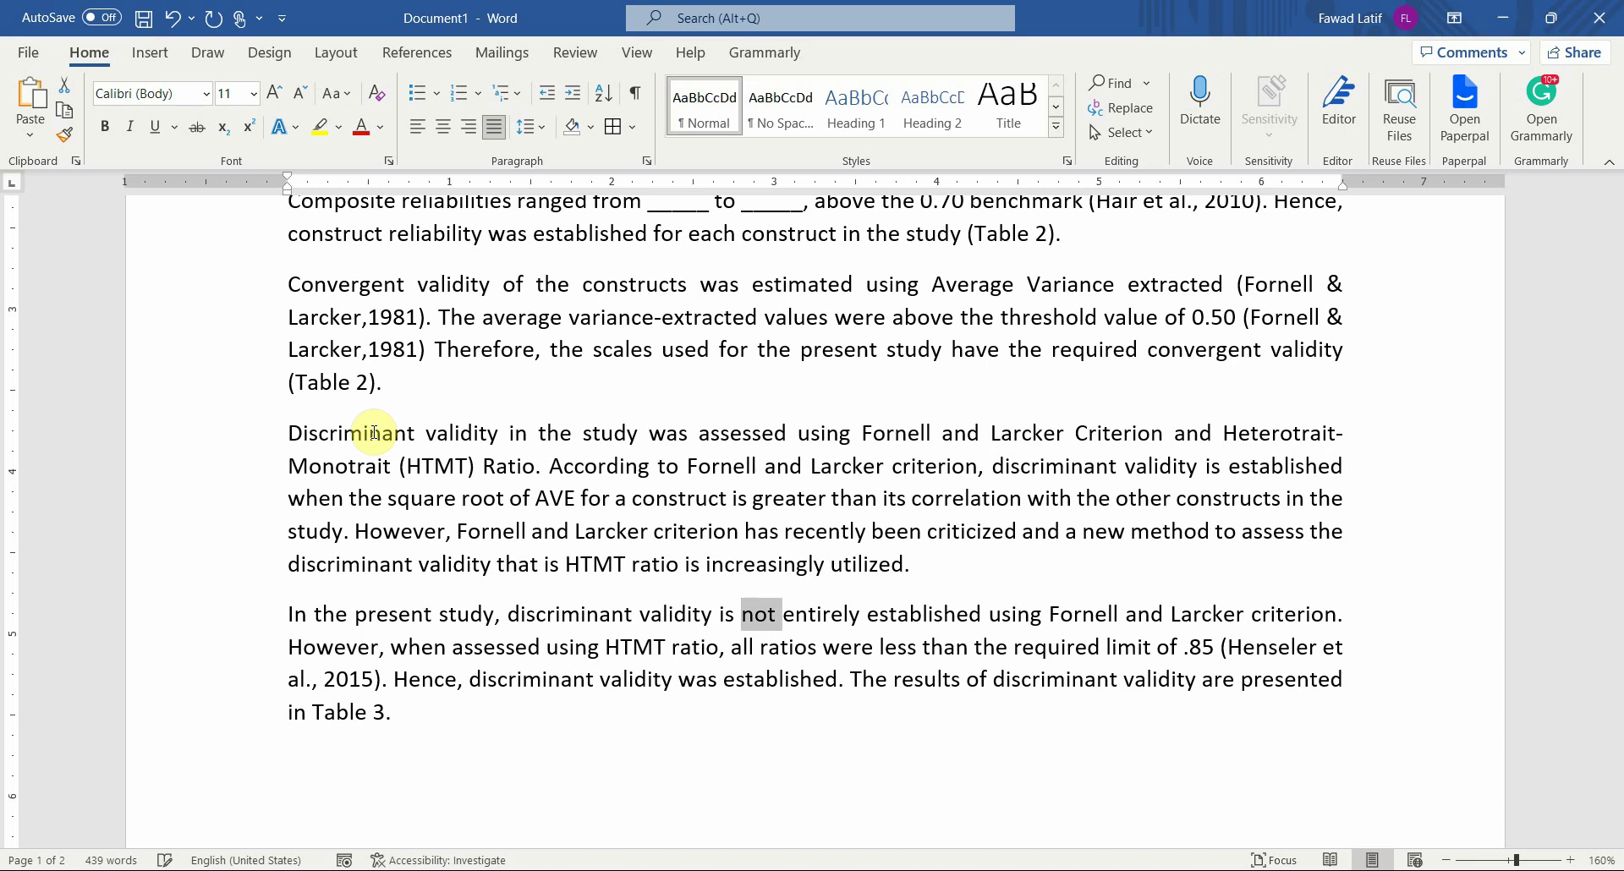
key(shift+Right)
key(shift+Right)
key(shift+Right)
key(Delete)
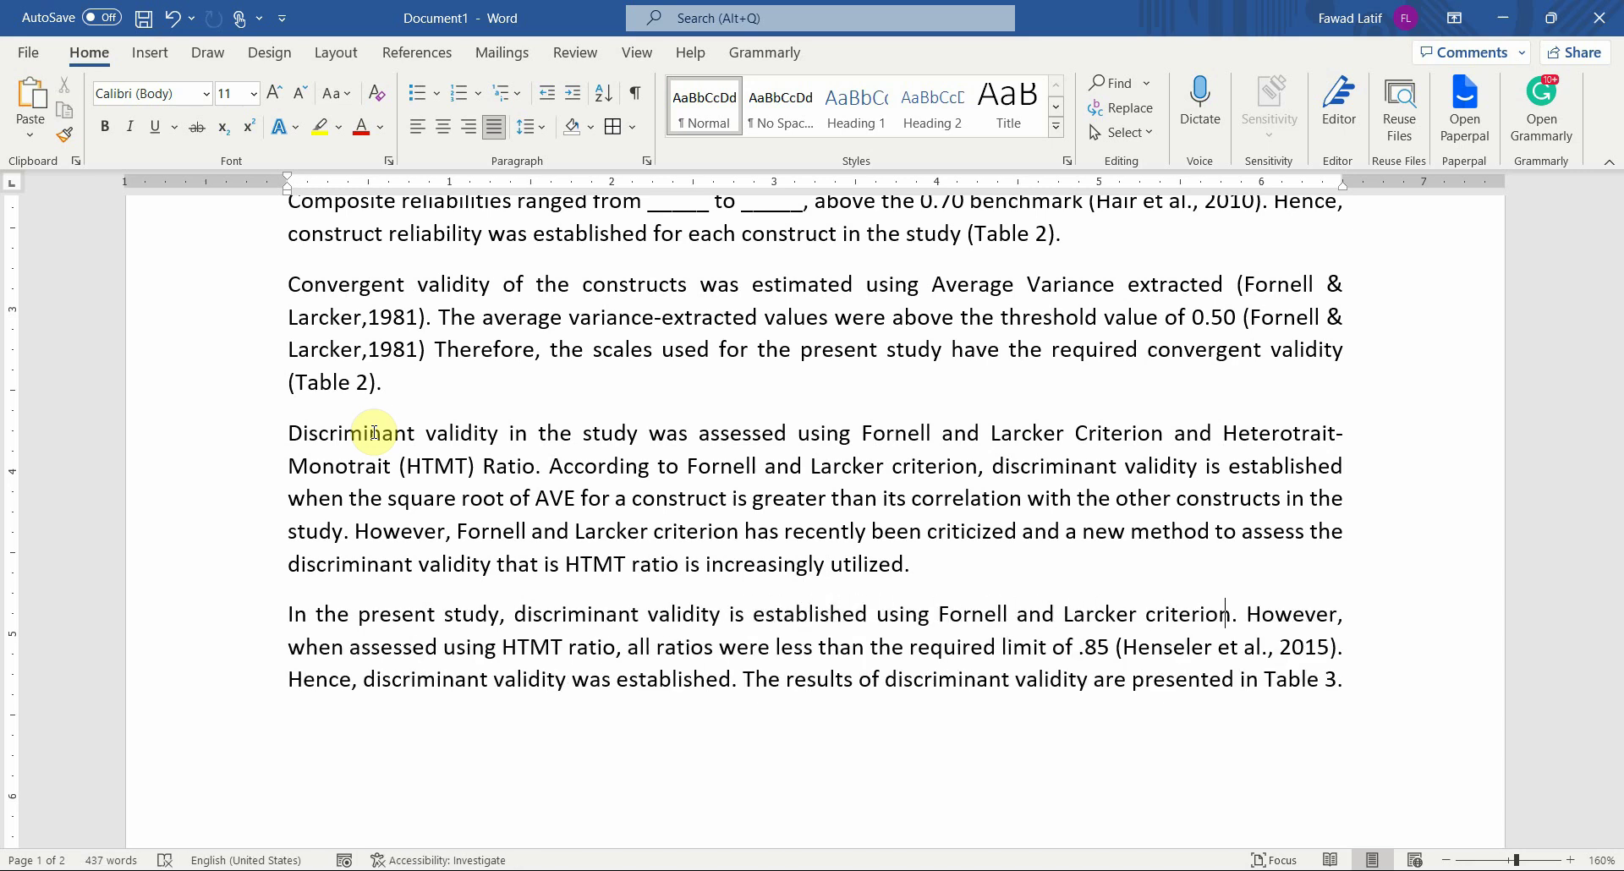
Insert the reference "(Table 3)" after "Fornell and Larcker criterion" in the last paragraph
key(Left)
text(())
key(Left)
text(Table )
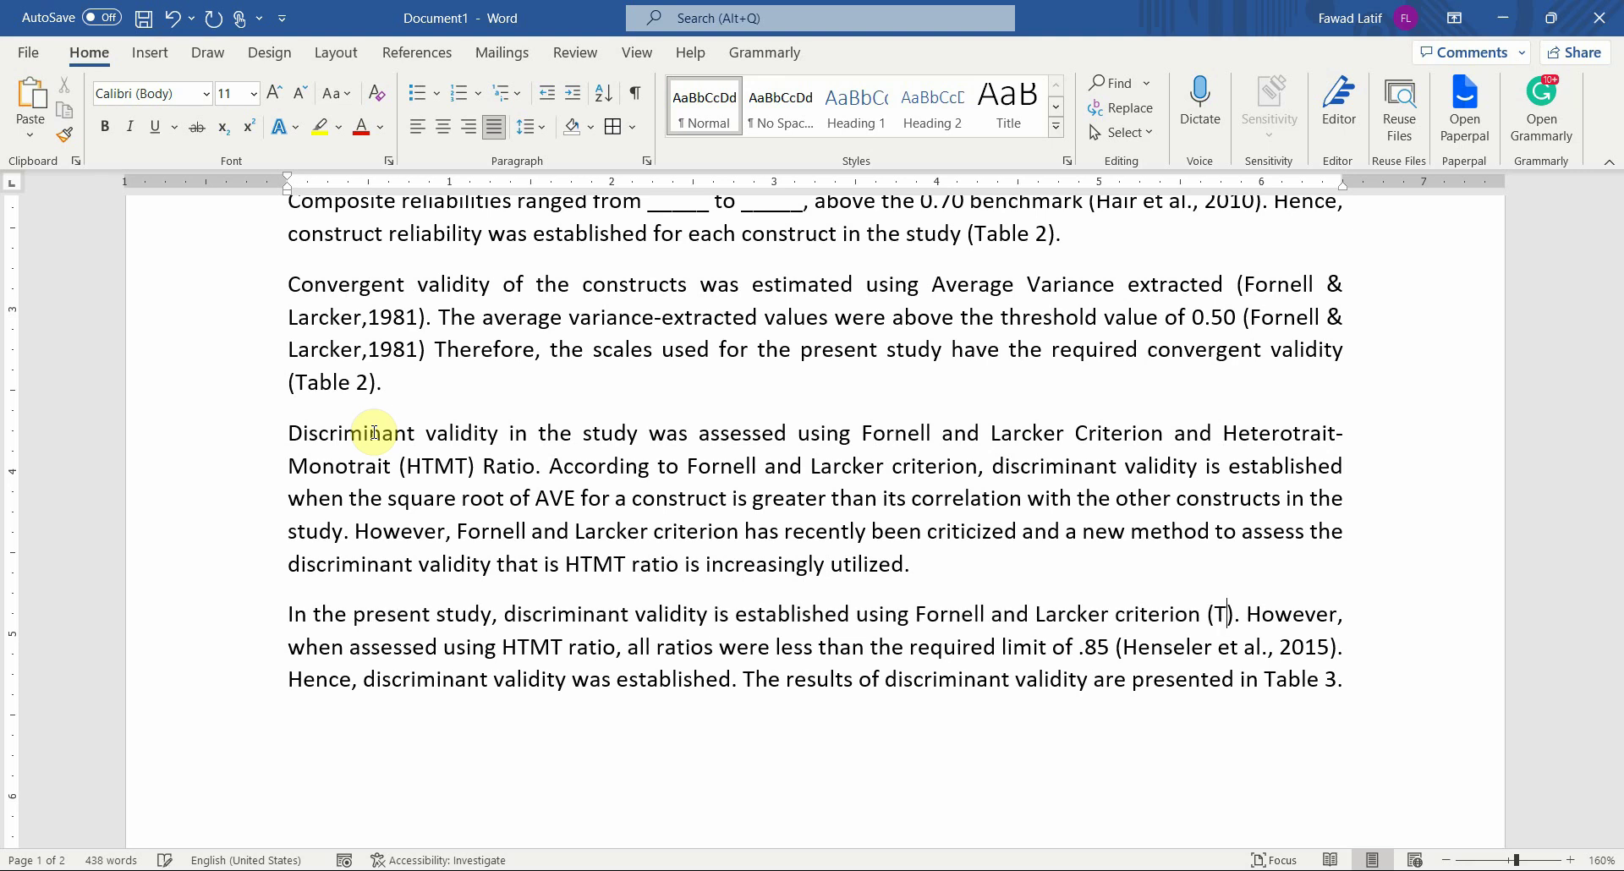
text(3)
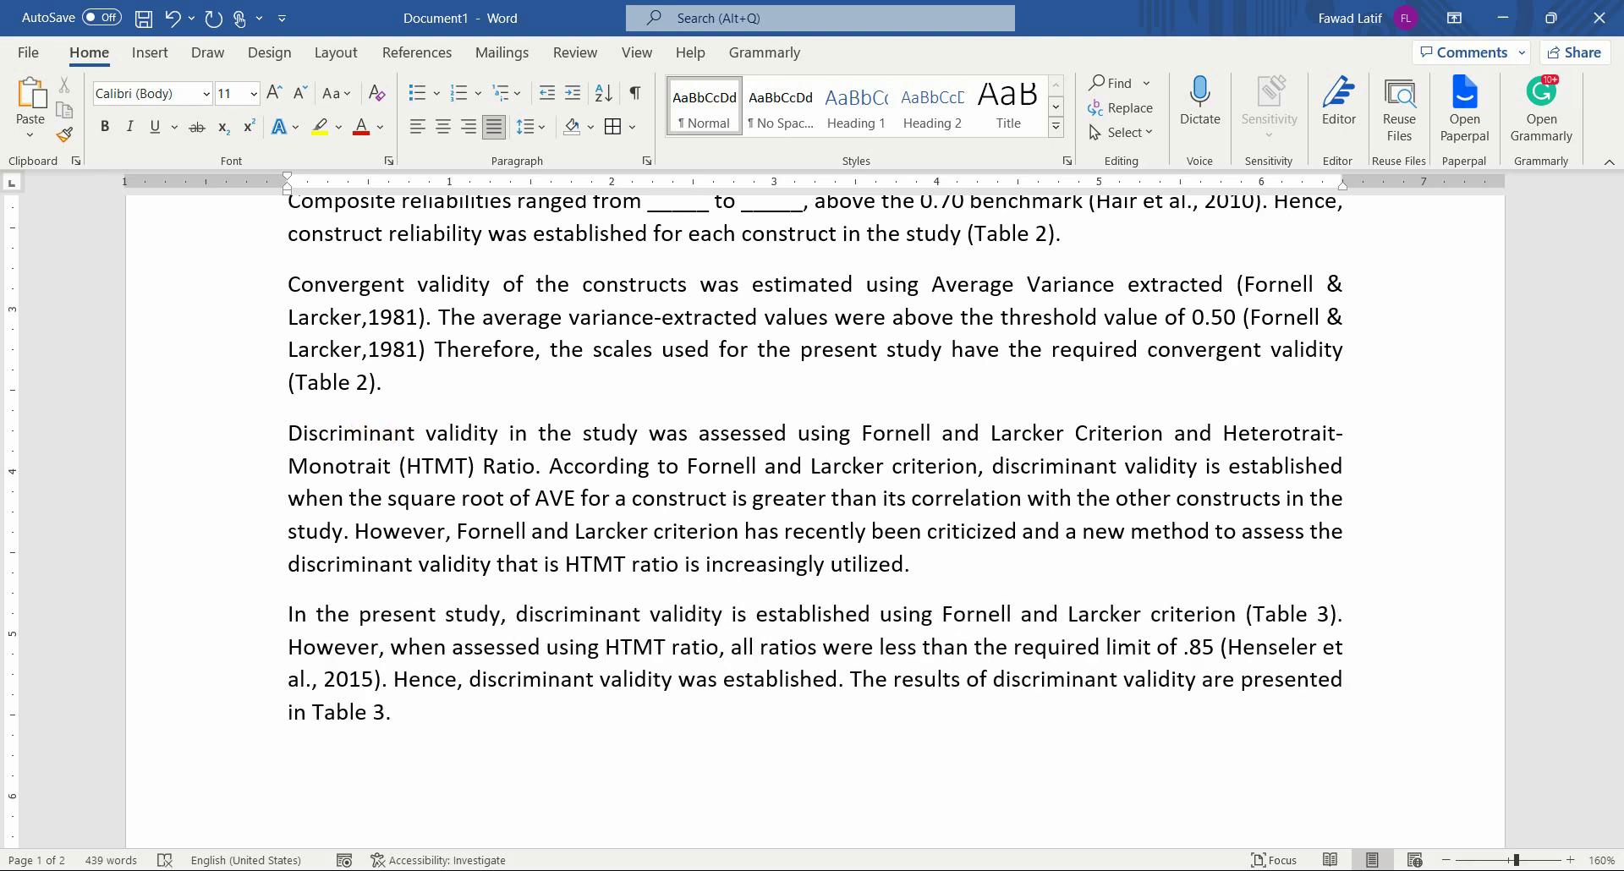
Replace "However, when assessed using" with "Using" at the start of the HTMT ratio sentence
key(shift+Right)
key(shift+Right)
key(shift+Right)
key(shift+Right)
key(shift+Right)
key(shift+Right)
key(shift+Right)
key(shift+Right)
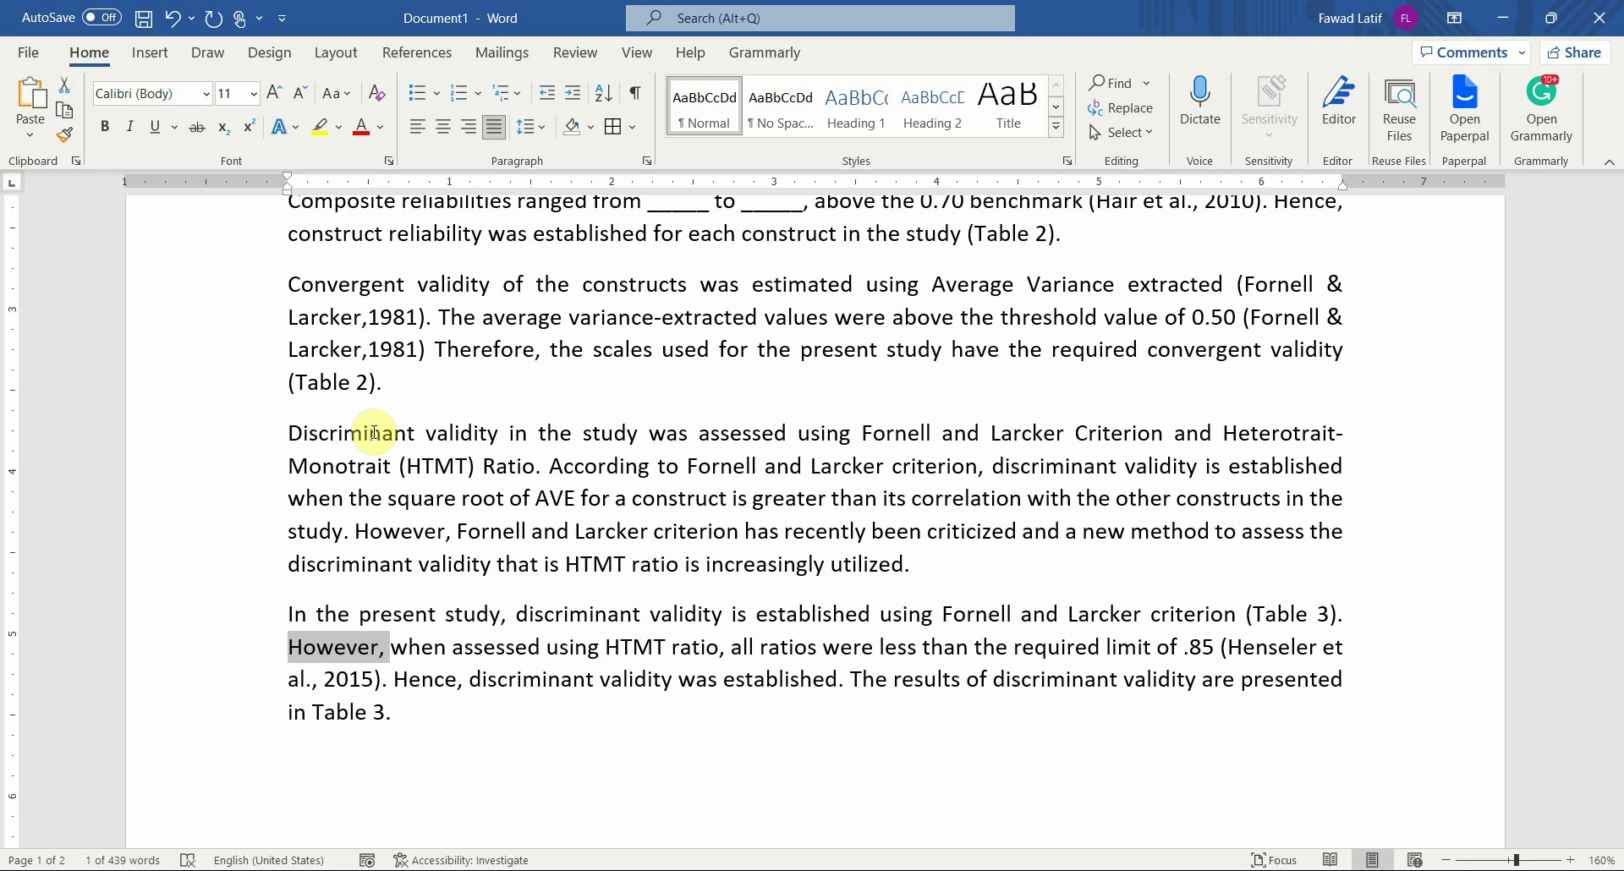
key(shift+Right)
key(shift+Right)
key(shift+Right)
key(shift+Right)
key(shift+Right)
key(shift+Right)
key(shift+Right)
key(shift+Right)
key(shift+Right)
key(shift+Right)
key(shift+Right)
key(shift+Right)
key(shift+Right)
key(shift+Right)
key(shift+Right)
key(shift+Right)
text(U)
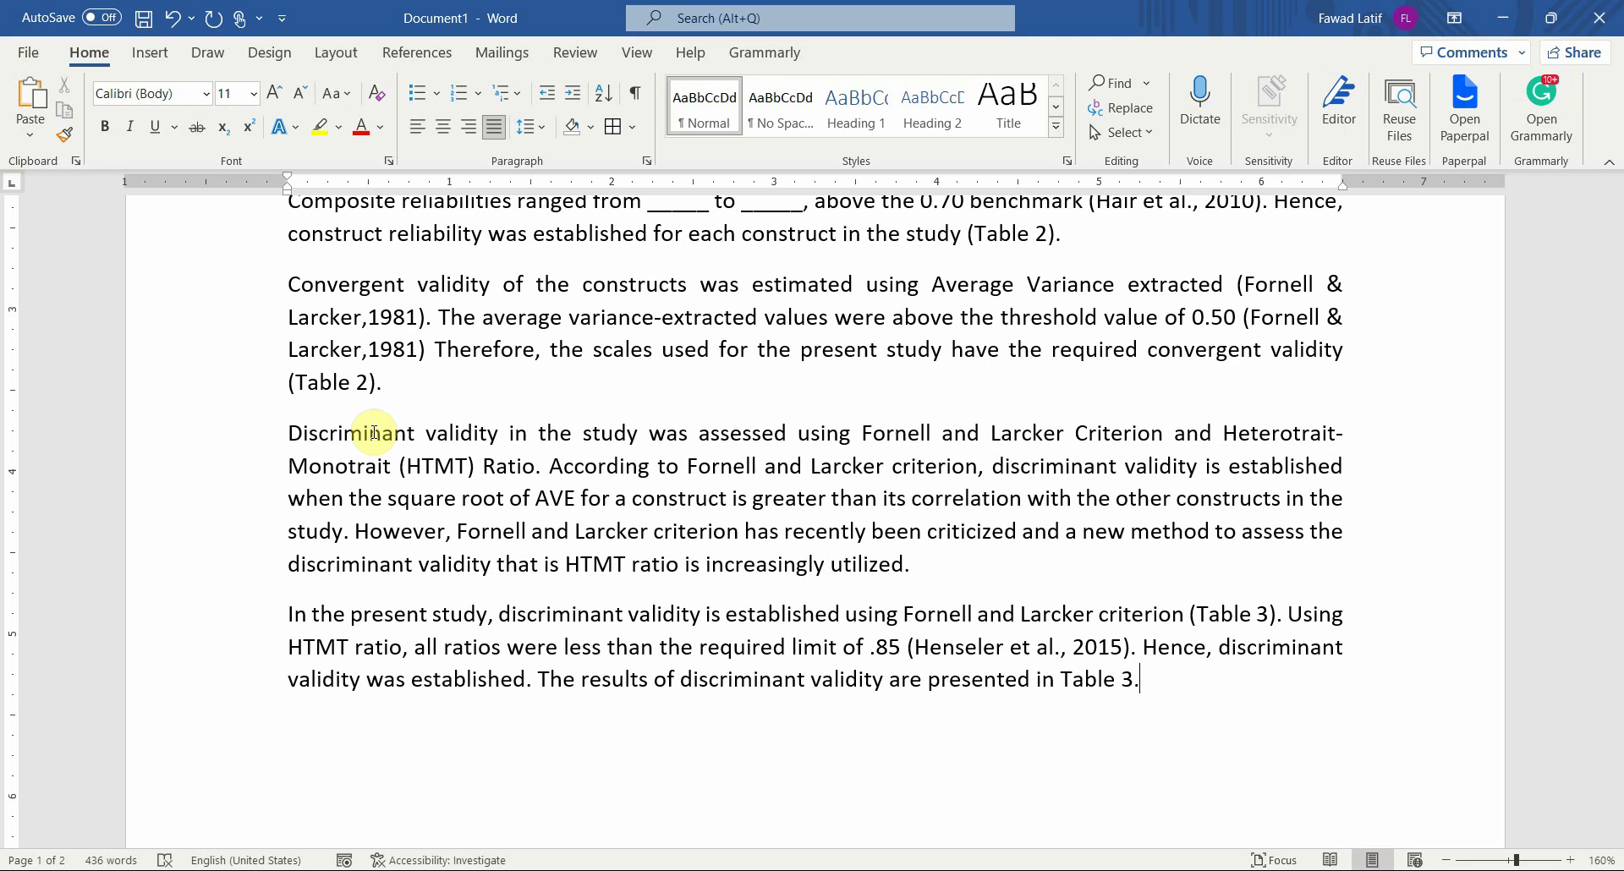
Extend the closing table reference to read "Table 3 (Fornell & Larcker Criterion) and 4 (HTMT Ratio)"
key(shift+Right)
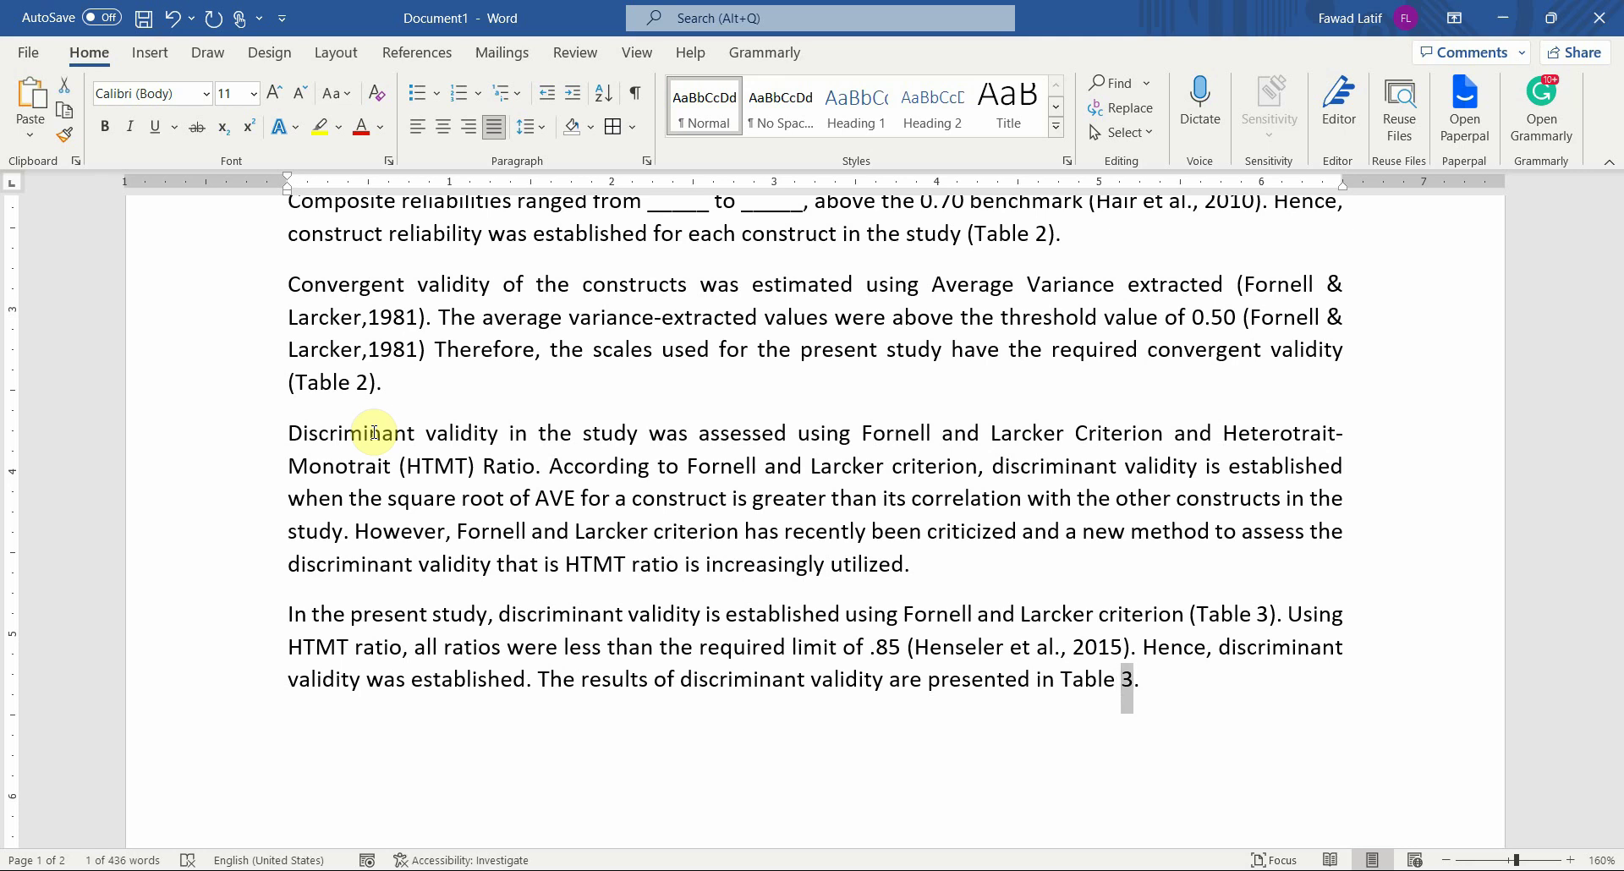
key(Right)
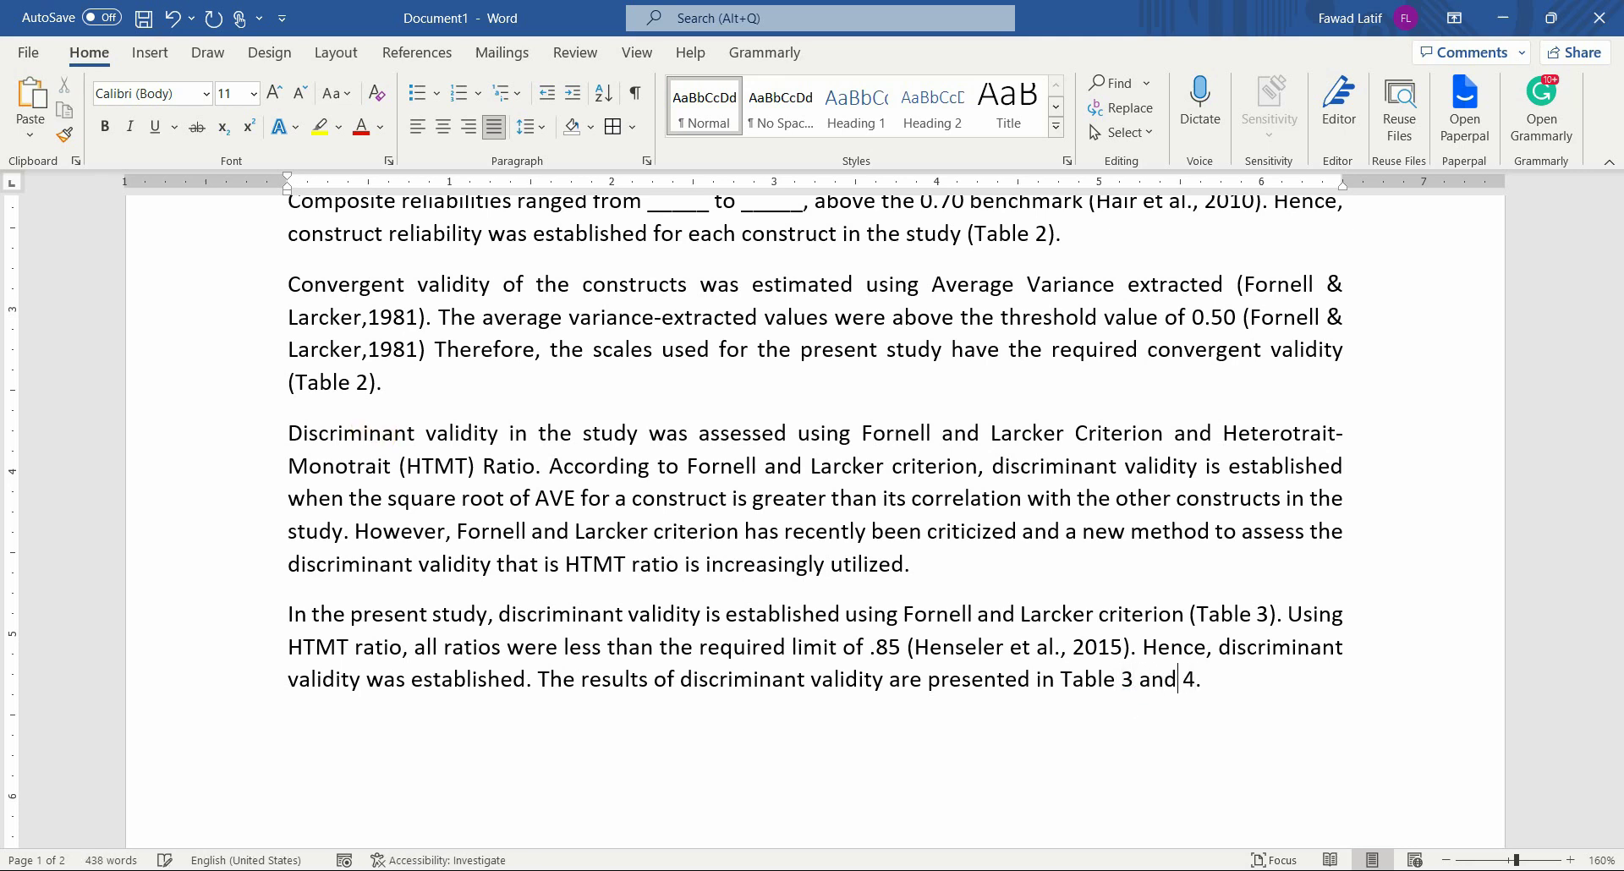
text(())
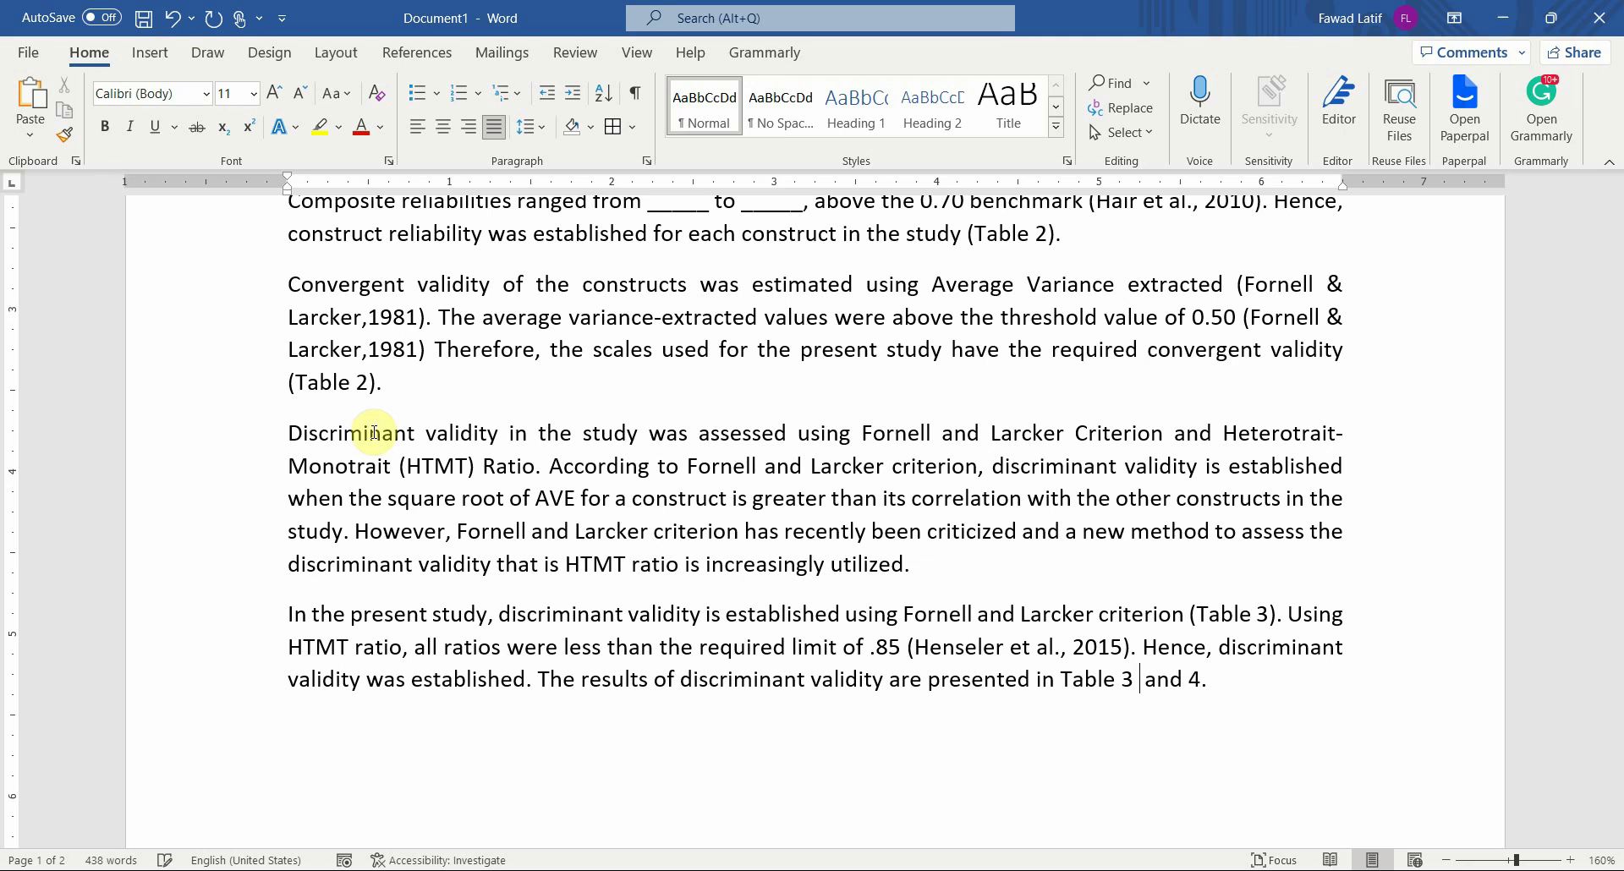
key(Left)
key(Left)
text(Fornell & La)
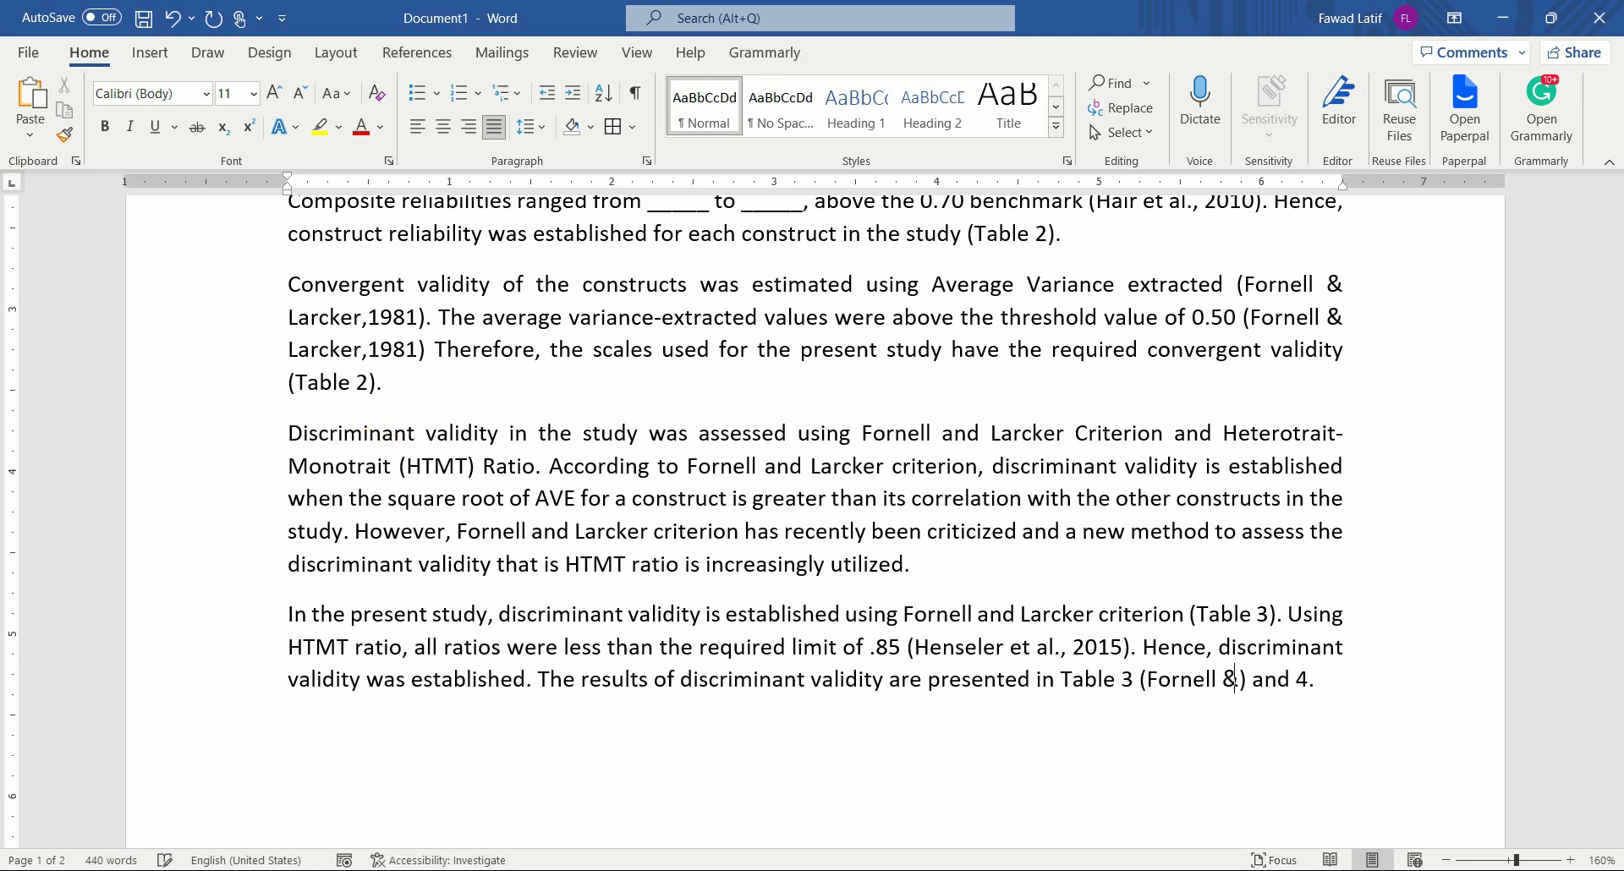
text(rcker Crite)
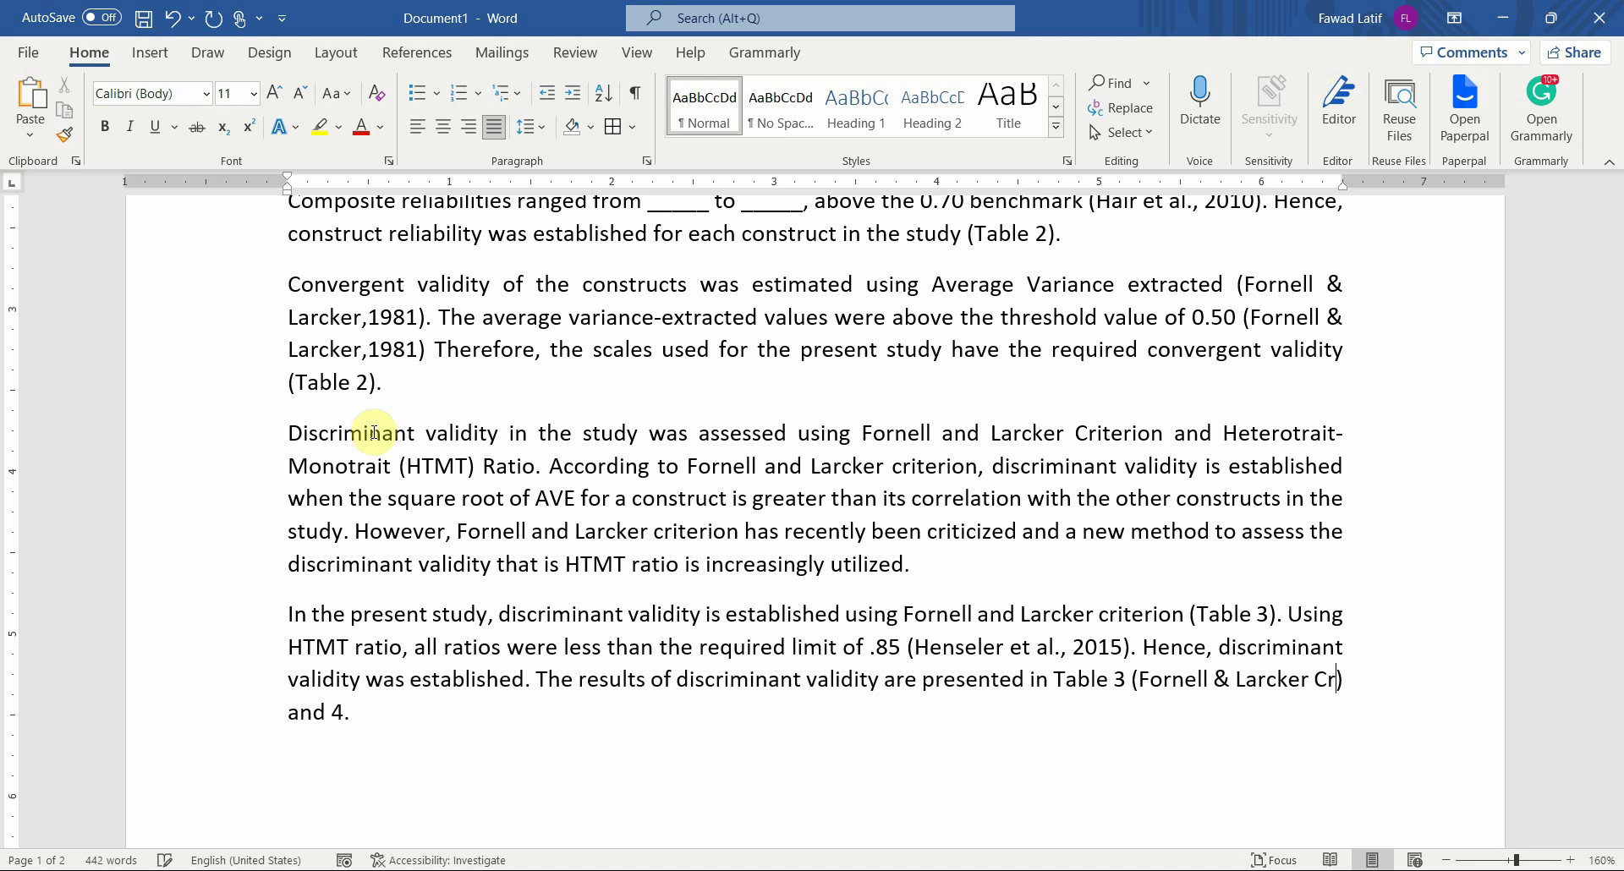
text(rion) and 4.)
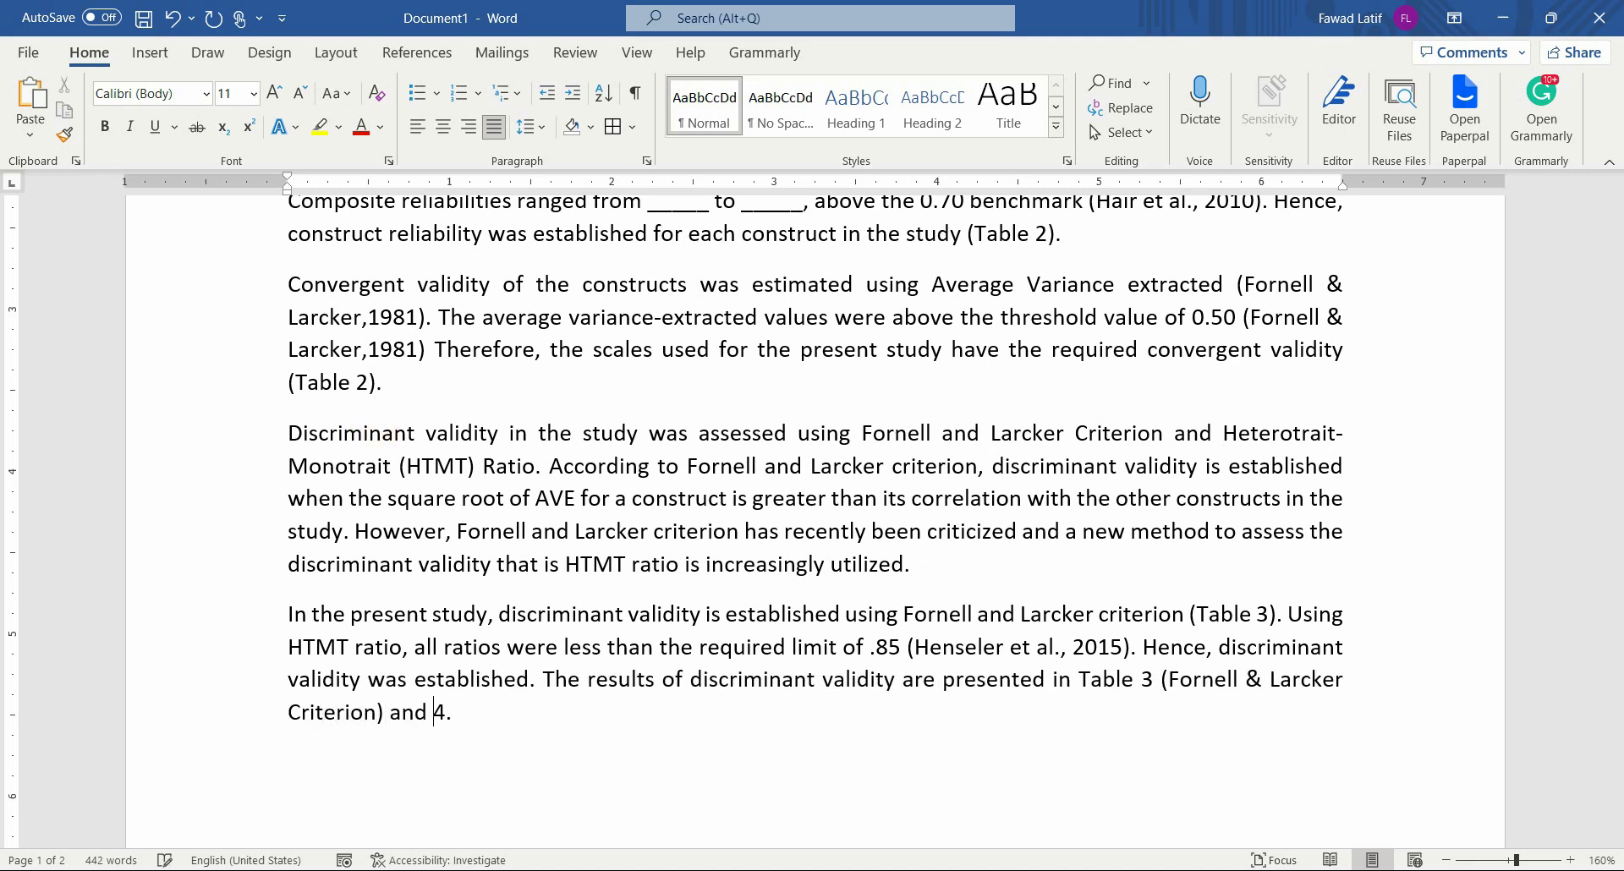
text( ())
text(HTMT Ratio))
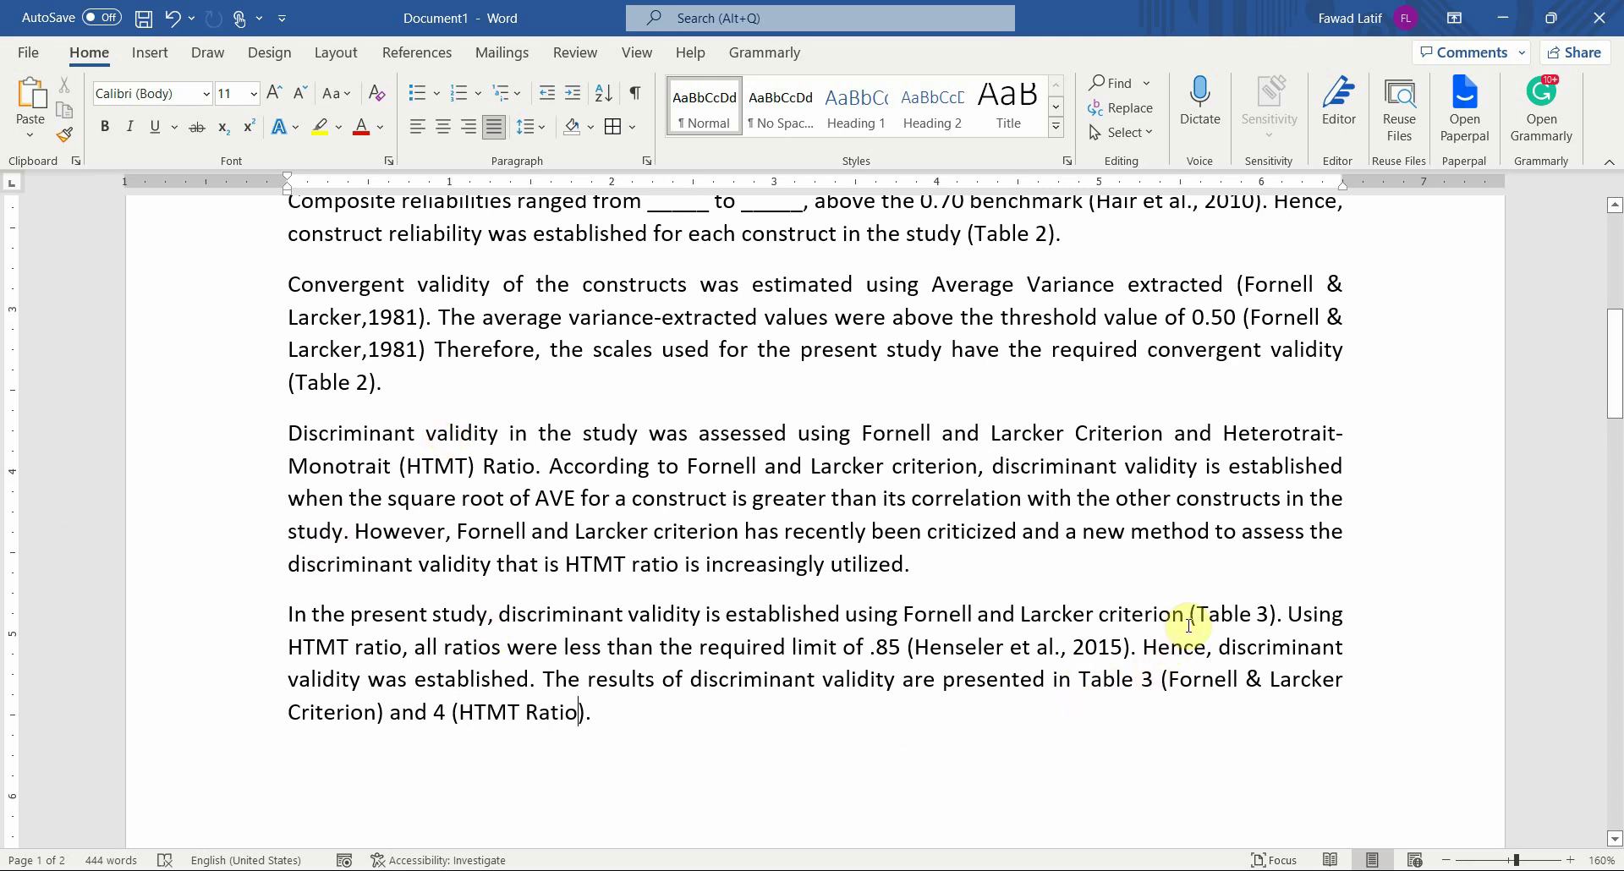
Delete the "(Table 3)" reference after "Fornell and Larcker criterion" in the last paragraph
key(shift+Right)
key(shift+Right)
key(shift+Right)
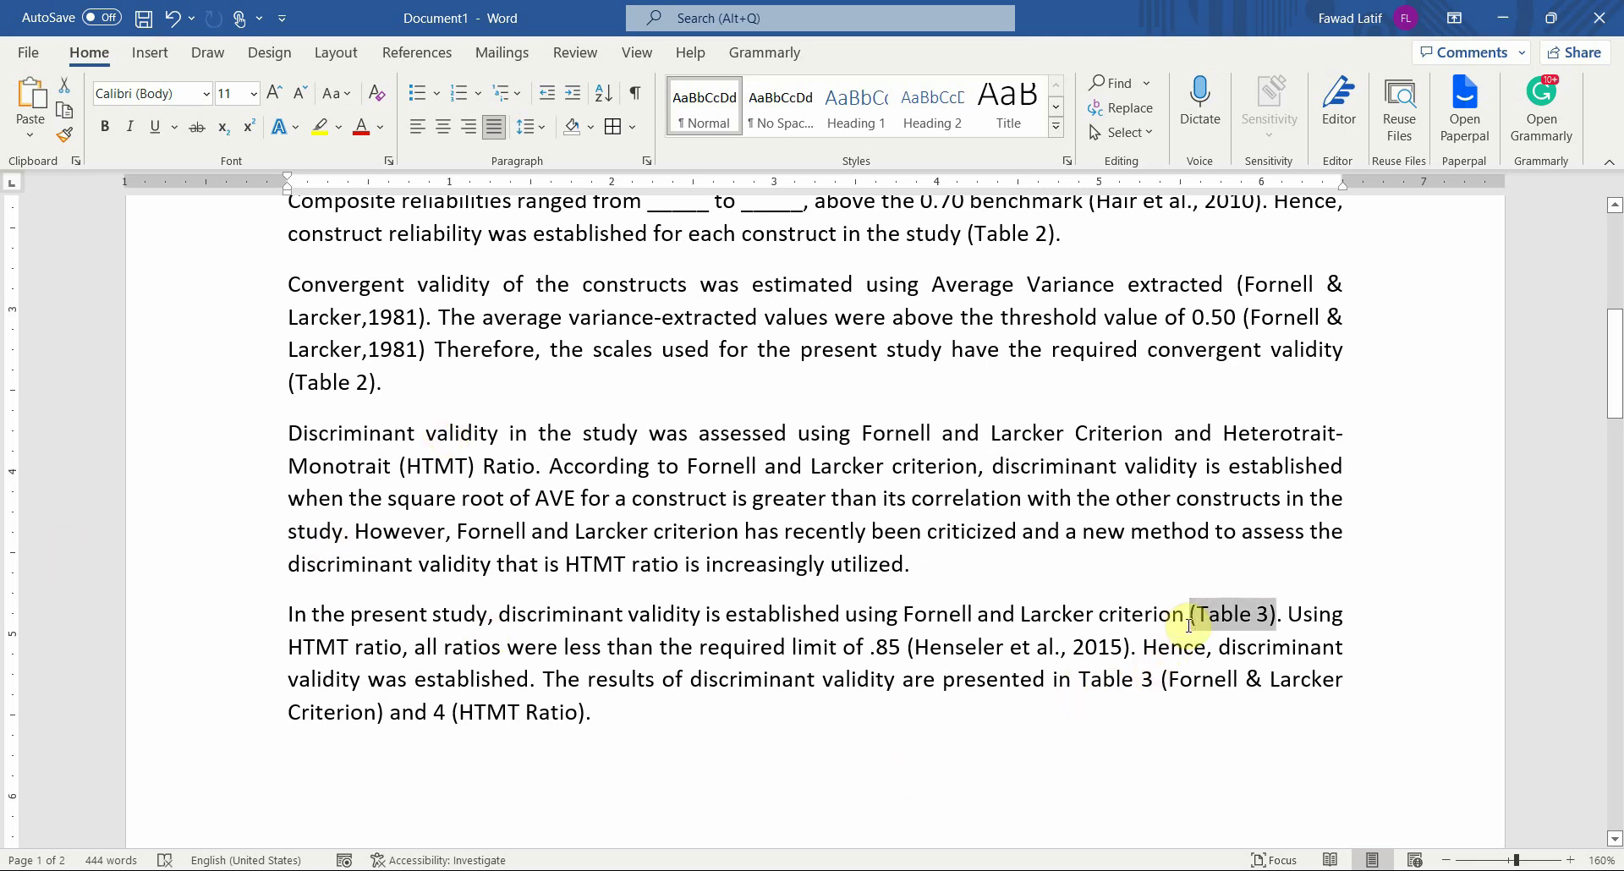
key(Delete)
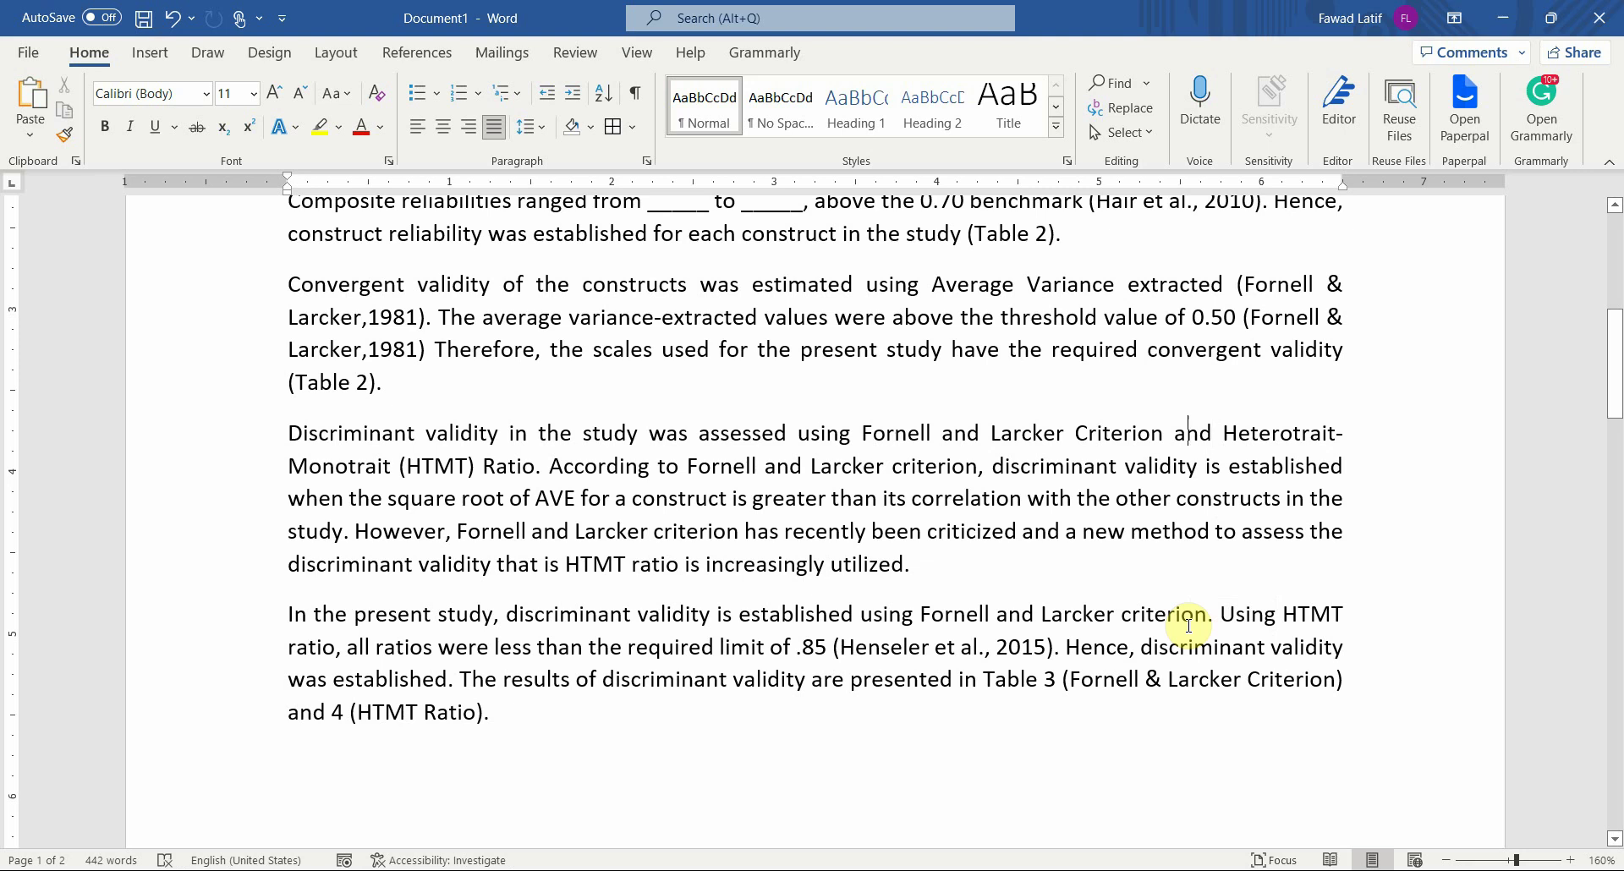
Make the "Measurement Model" heading at the start of the document bold
key(Up)
key(Up)
key(Up)
key(Up)
key(Up)
key(Up)
key(Up)
key(Up)
key(Up)
key(Up)
key(Up)
key(Up)
key(Up)
key(Up)
key(Up)
key(Up)
key(shift+Home)
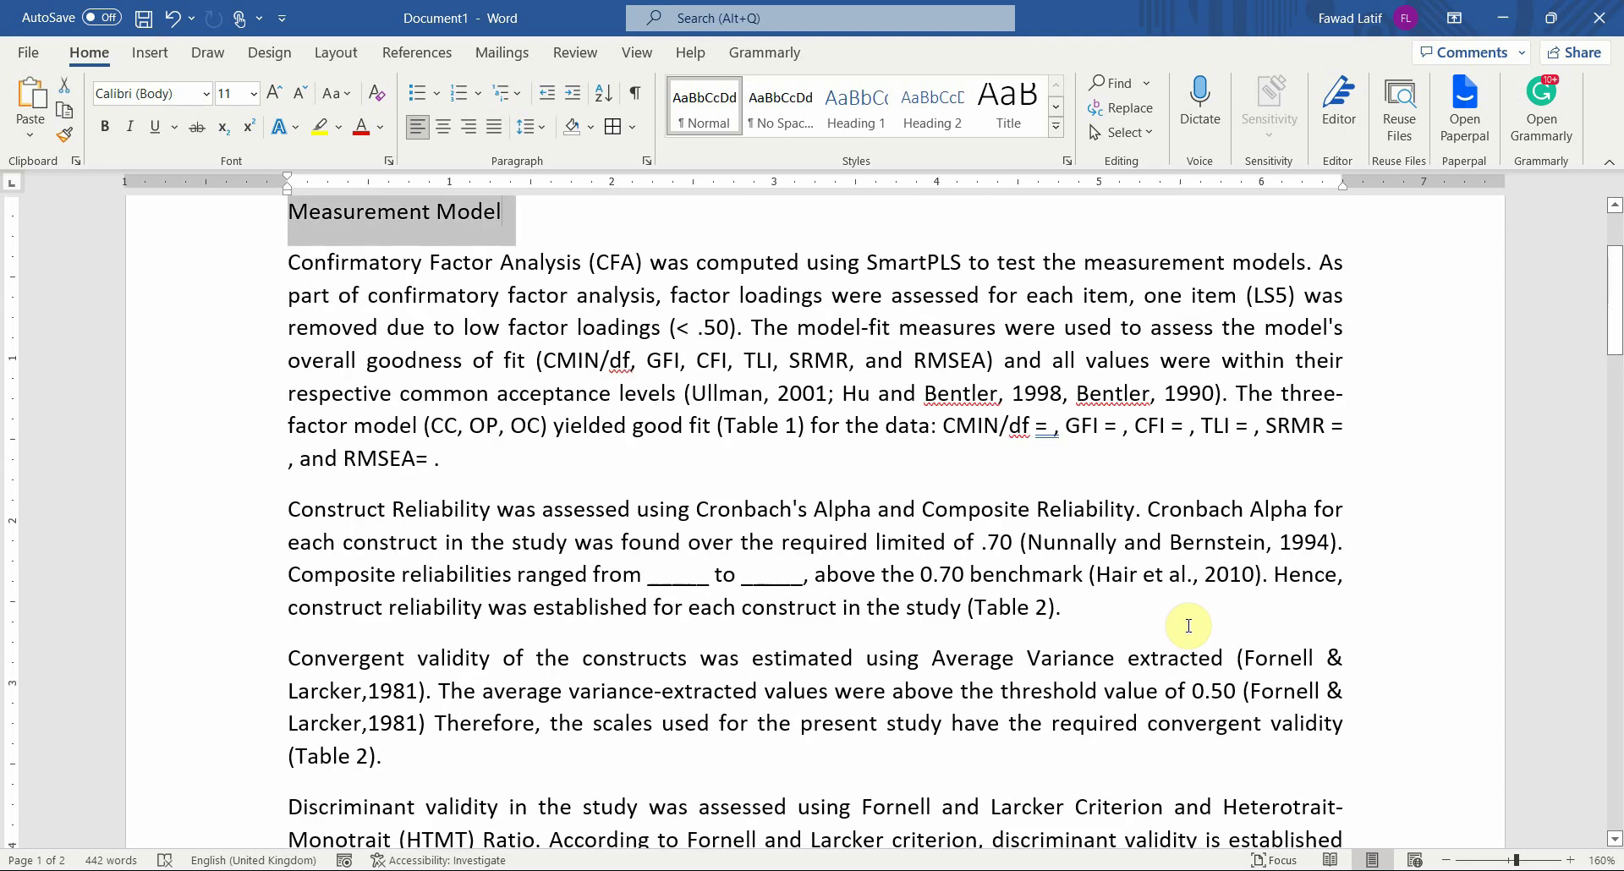
key(ctrl+b)
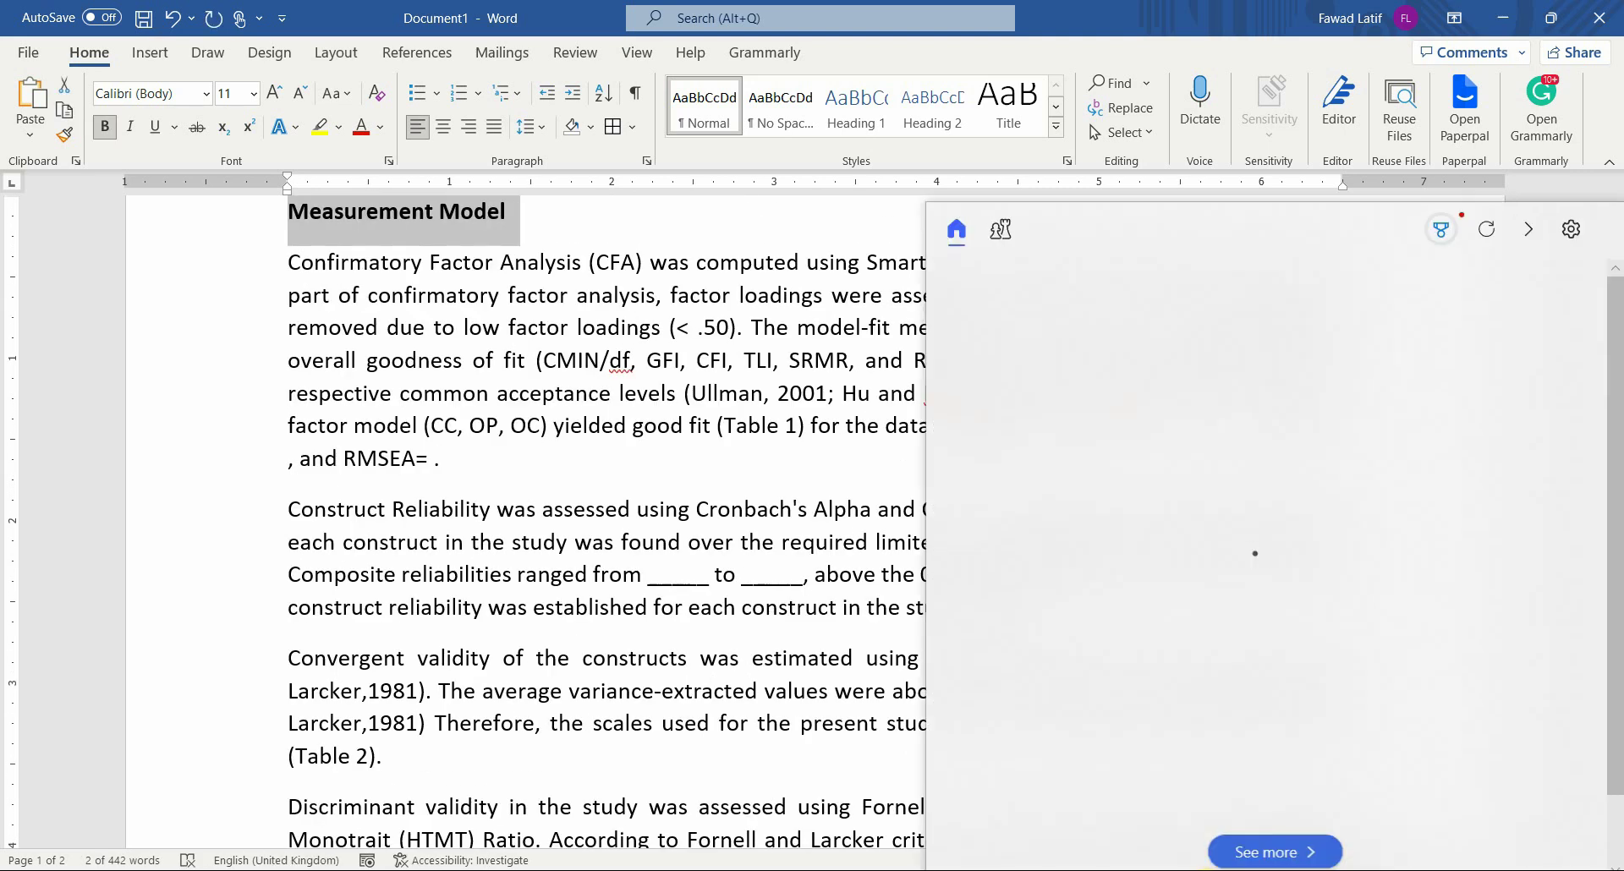
click(448, 807)
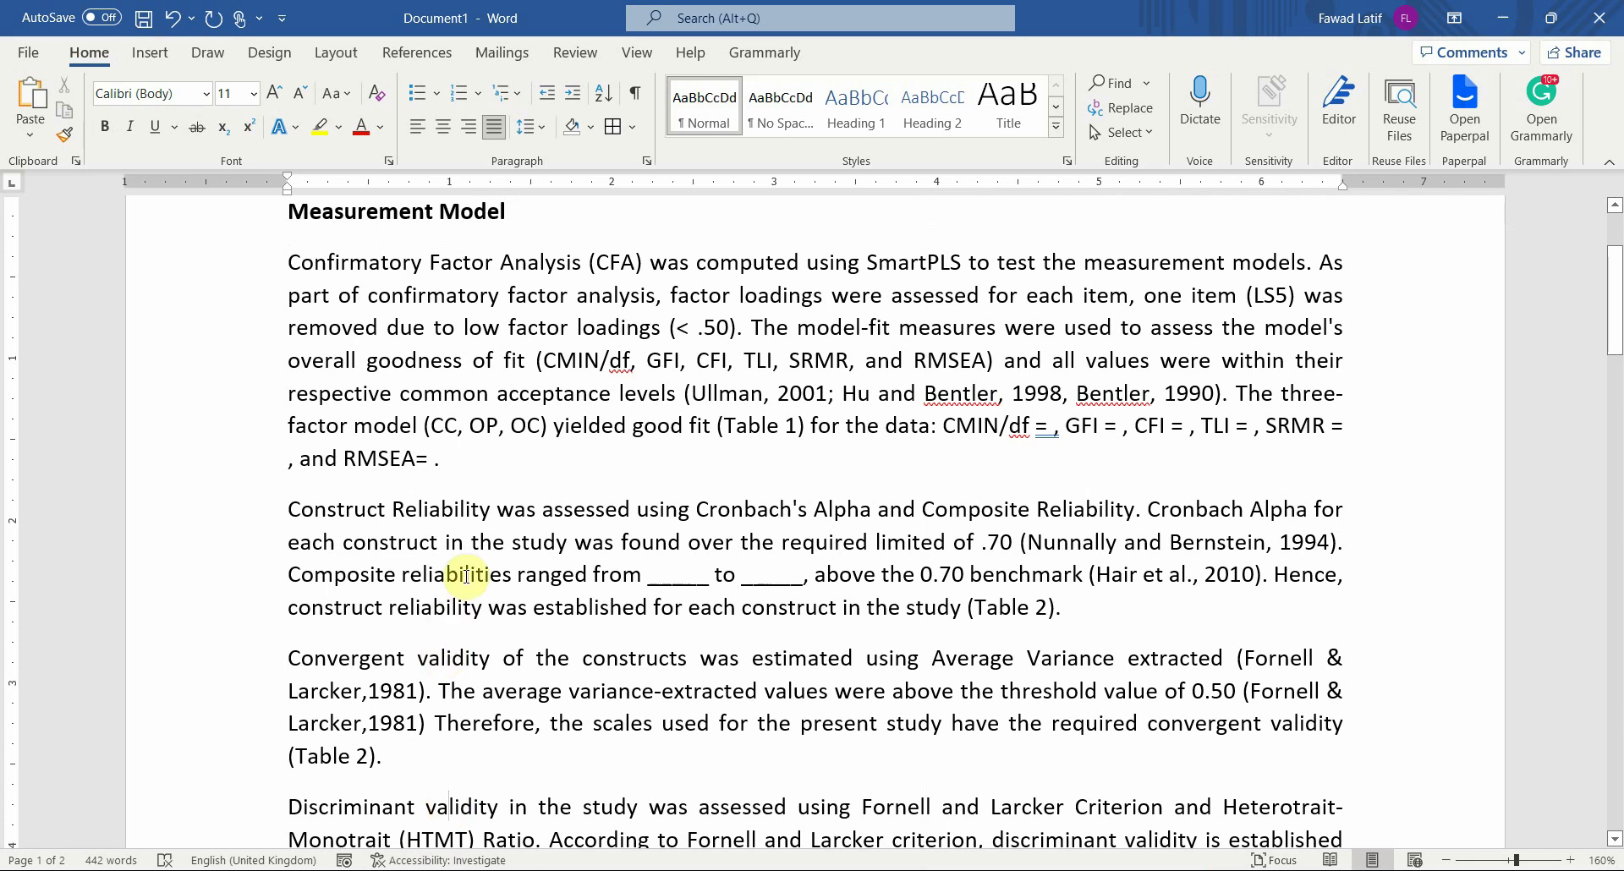
Remove the blank lines above the fit indices table and add the caption "Table 1. Fit Indices" there
scroll(465, 575, down, 10)
click(344, 476)
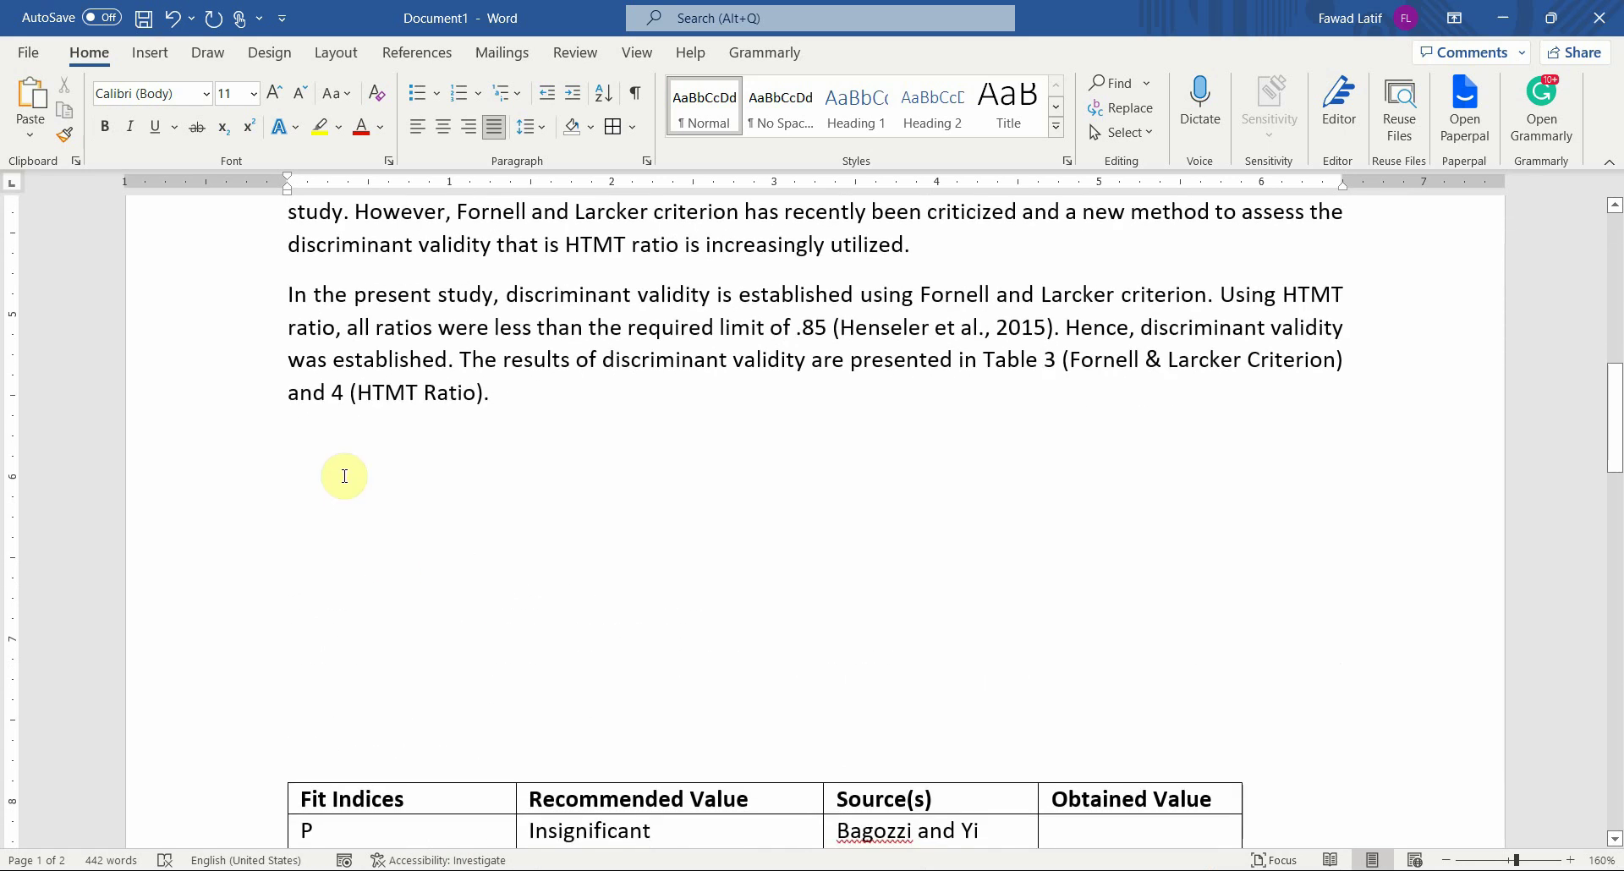
key(Delete)
key(Delete)
key(Delete)
key(Delete)
key(Delete)
key(Delete)
text(T)
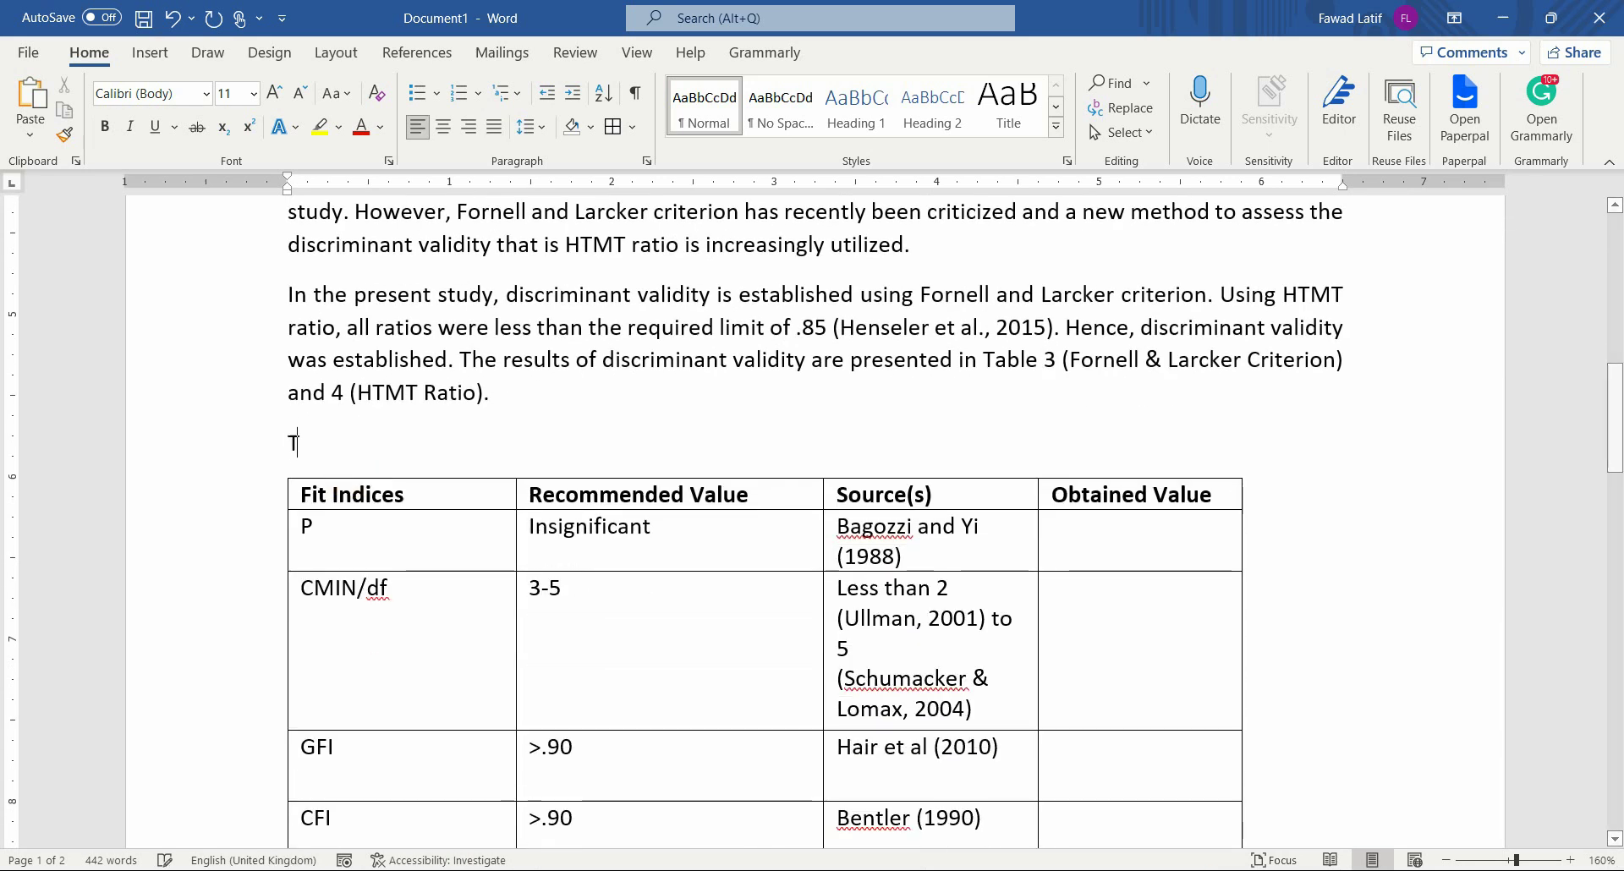
text(able 1. Fit I)
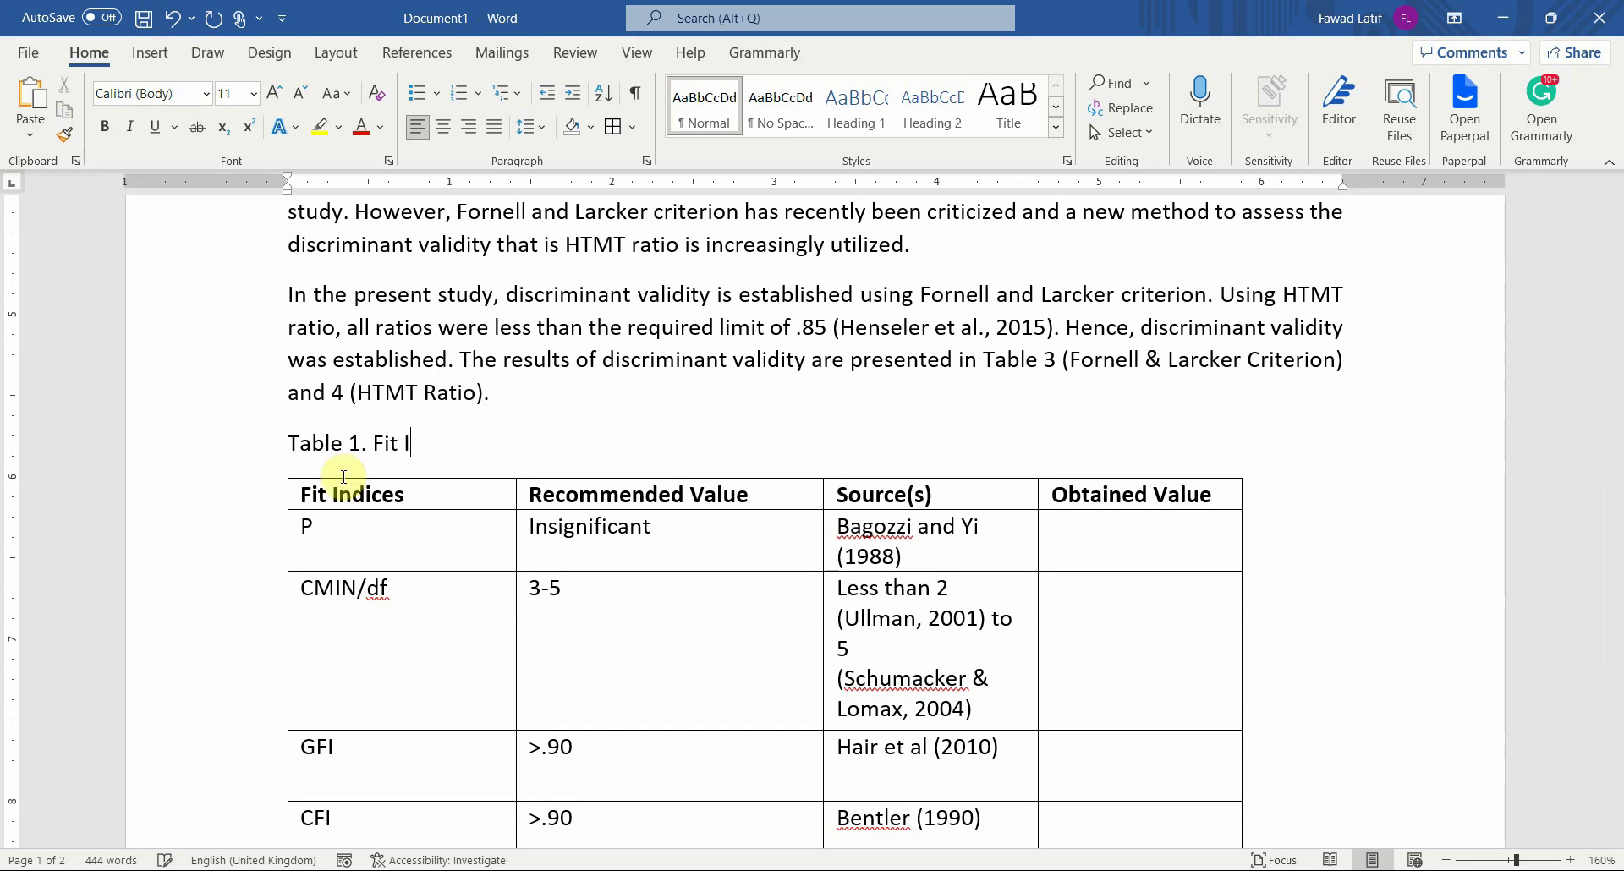
text(ndices)
Add the caption "Table 2. Loadings, Reliability, and Convergent Validity" above the loadings table, with a blank line before it
scroll(360, 704, down, 6)
click(360, 703)
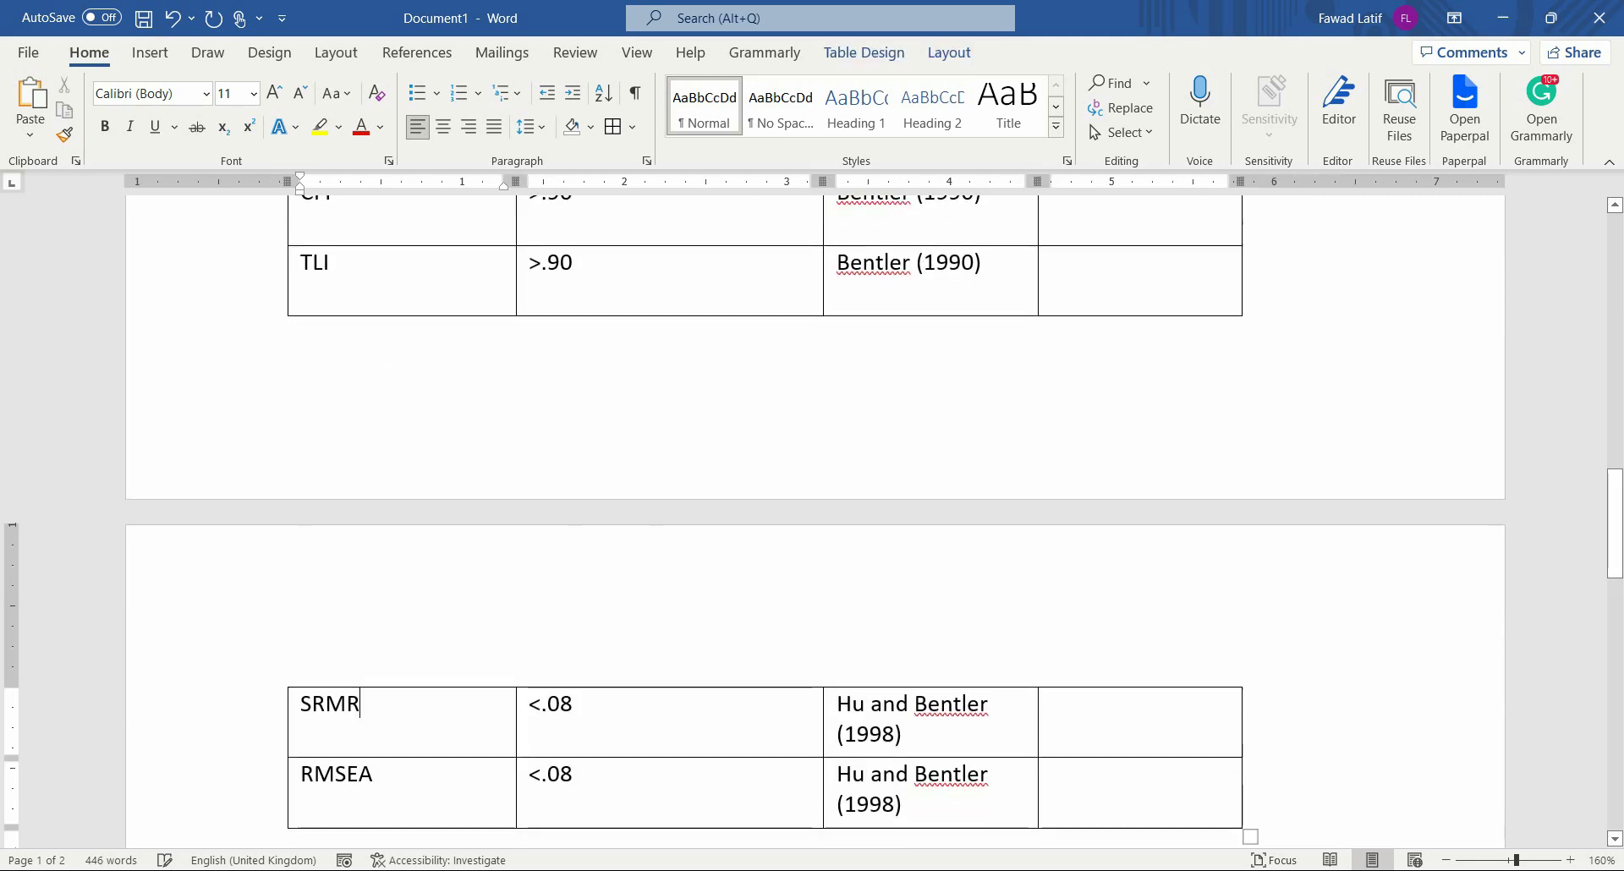
scroll(360, 704, down, 8)
click(292, 224)
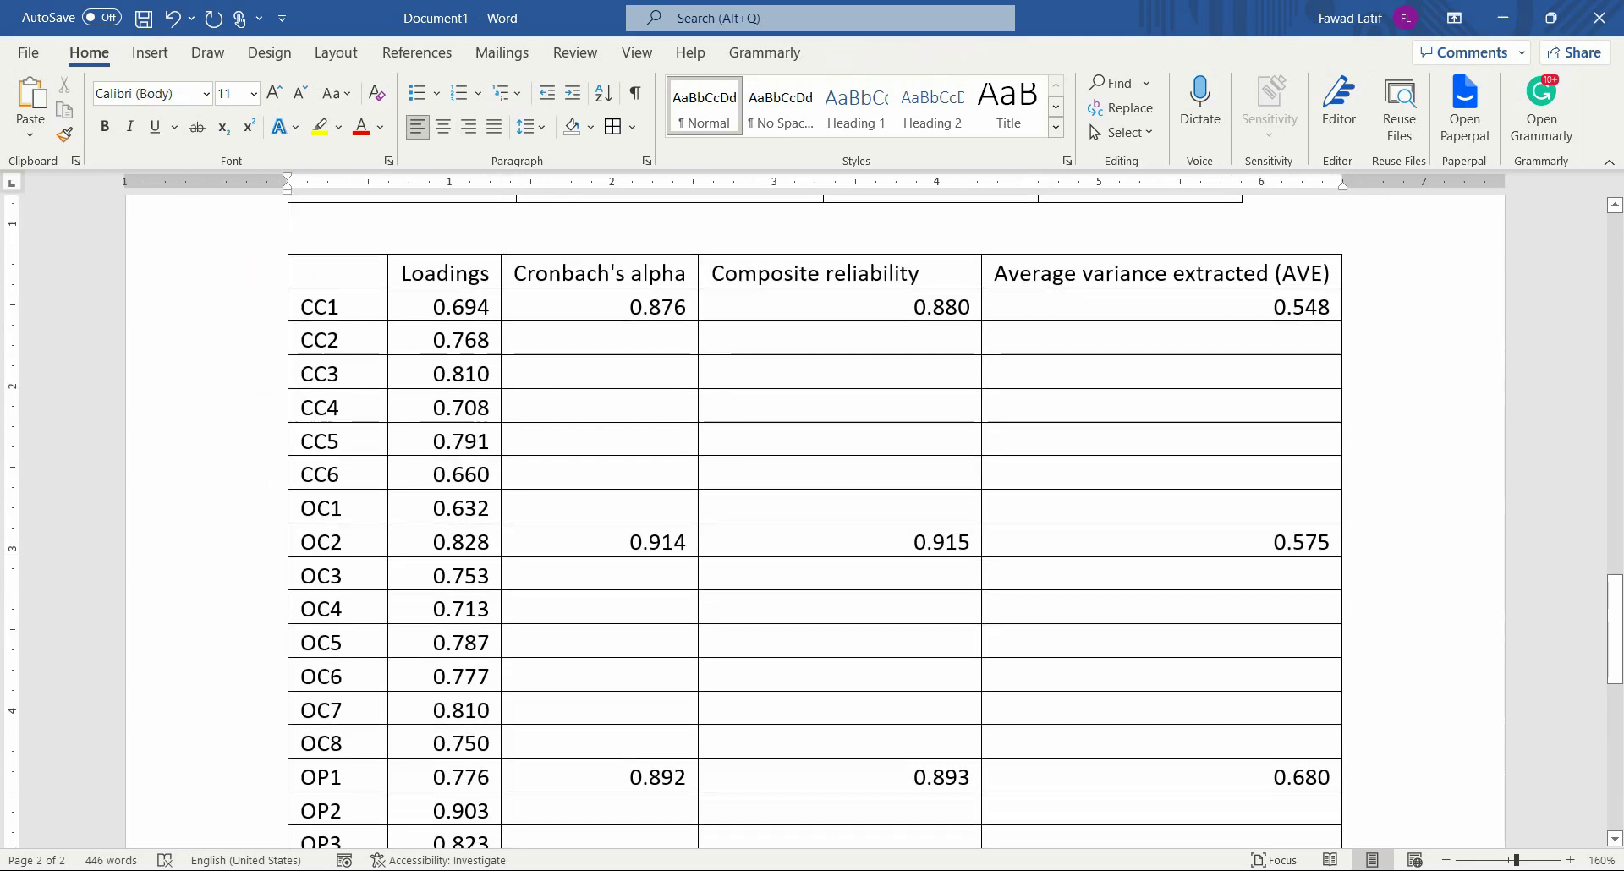
key(Return)
text(Table)
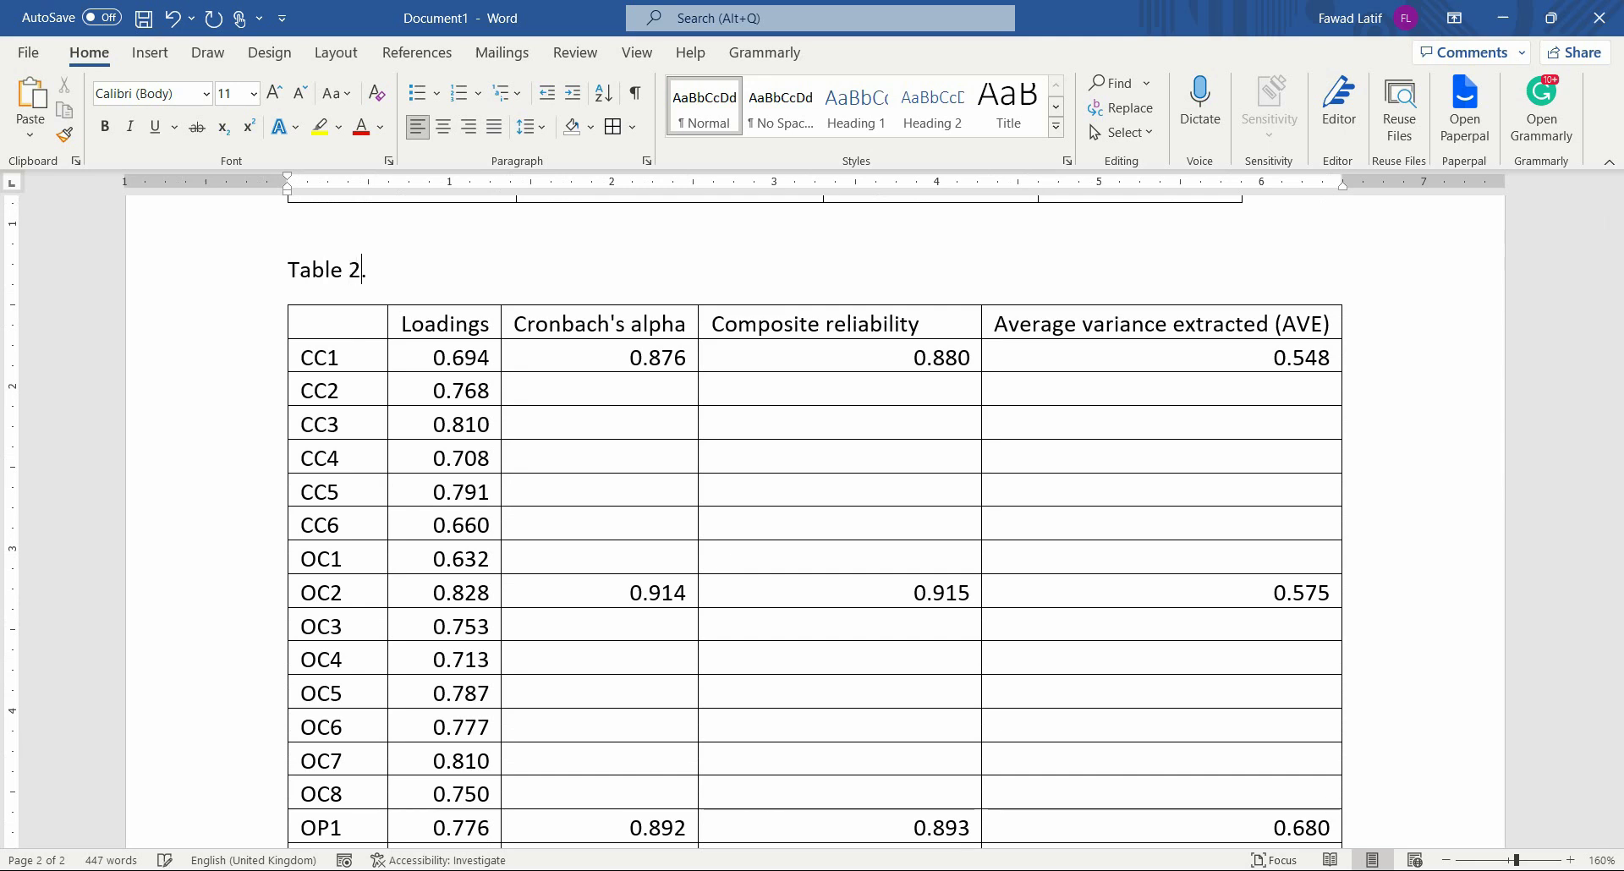
text( 2. )
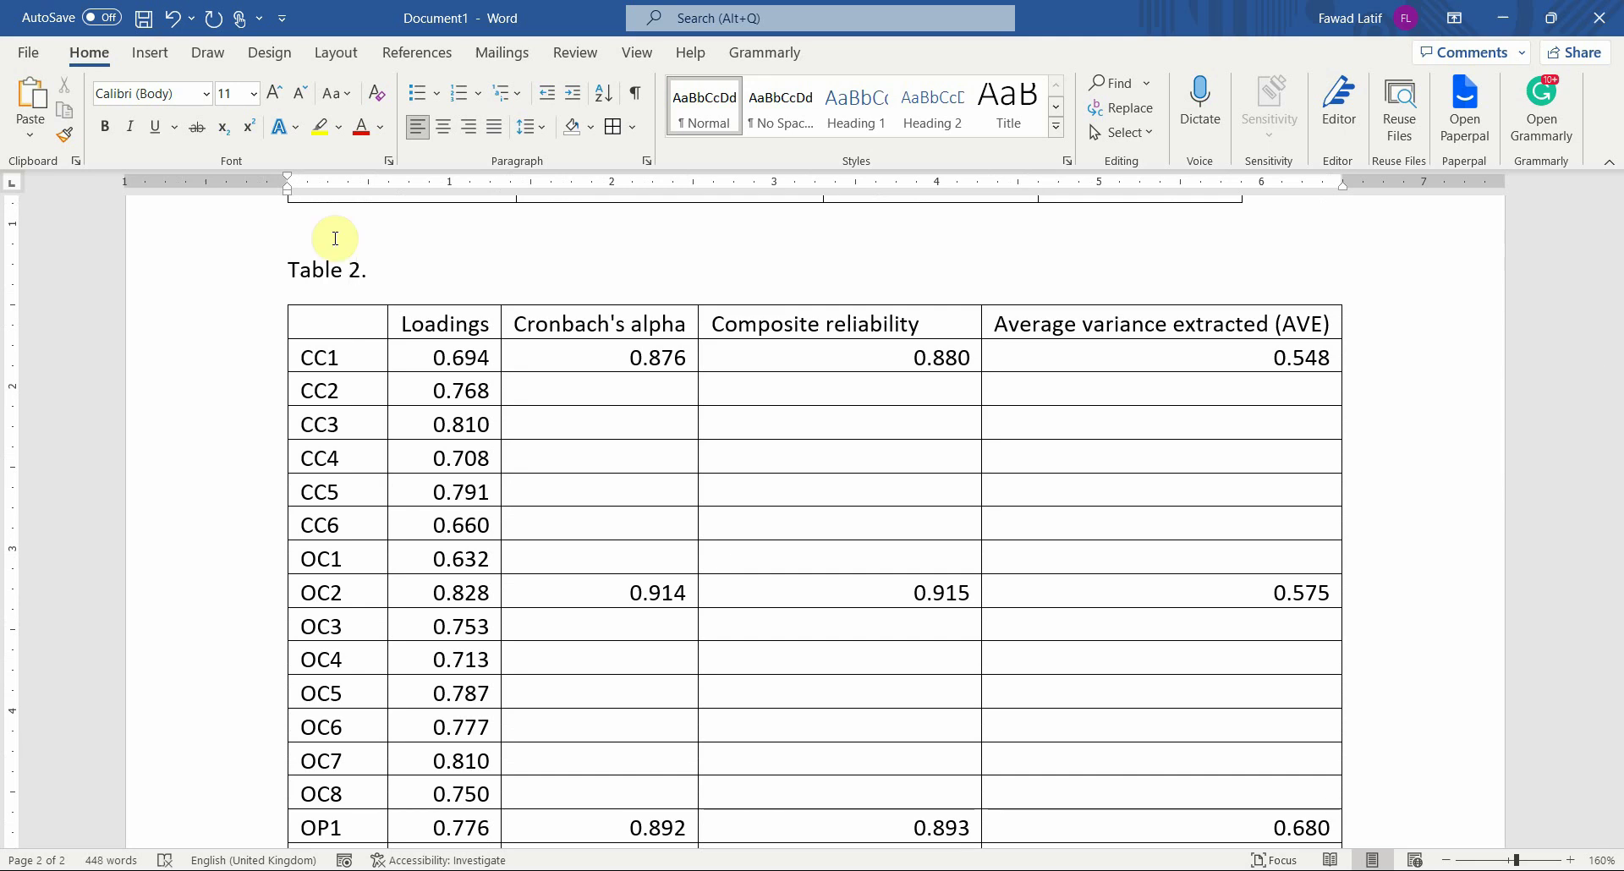
text(Loadings, Reliability, and )
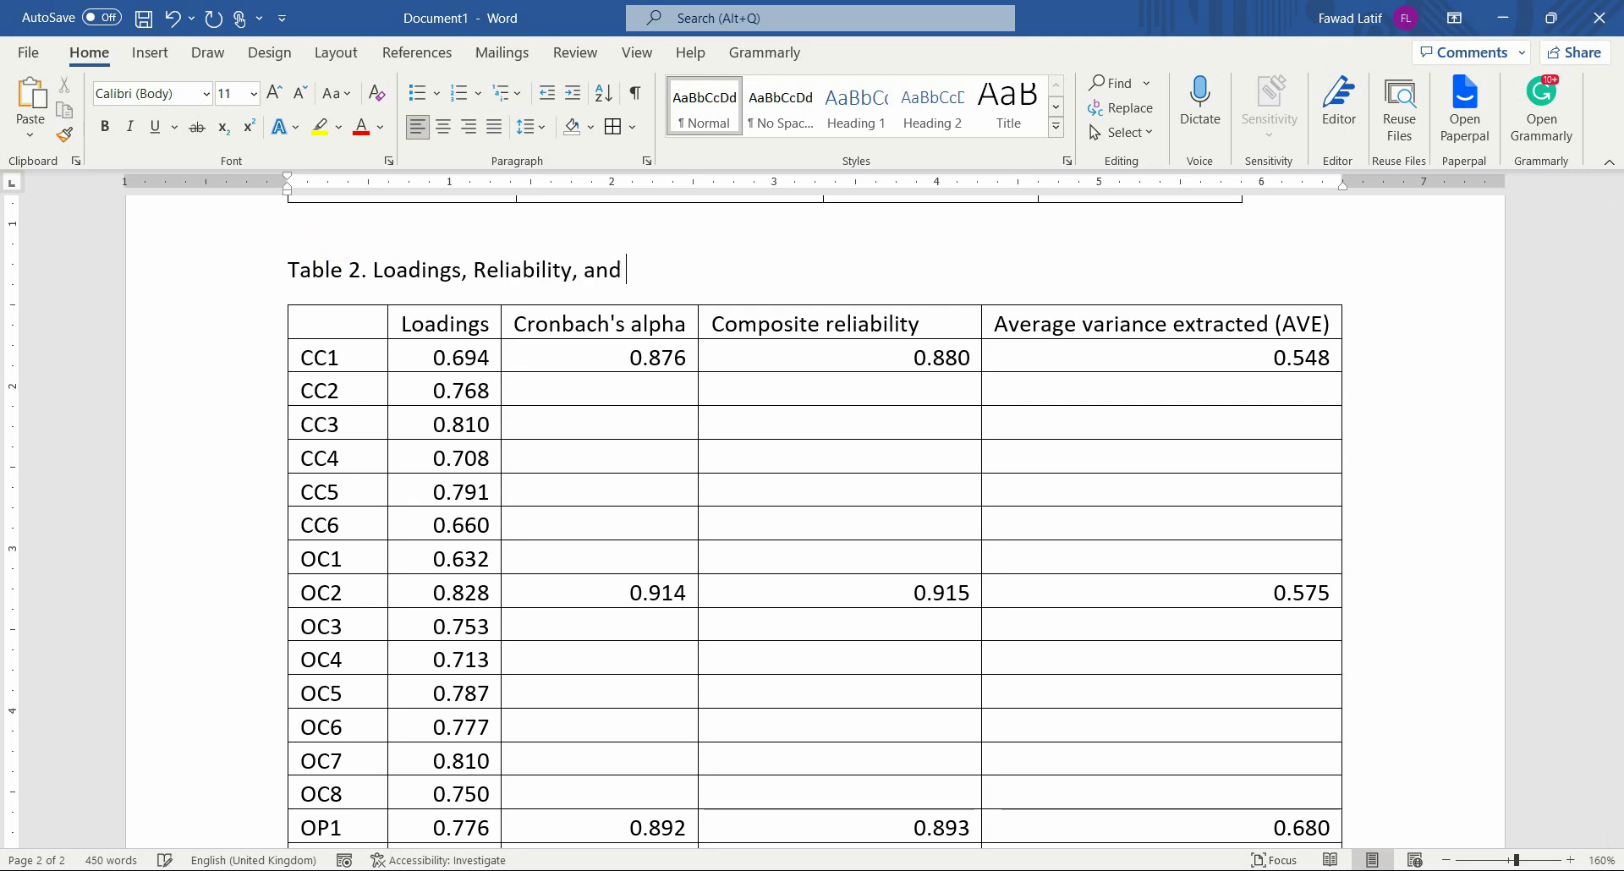
text(Convergent Validity)
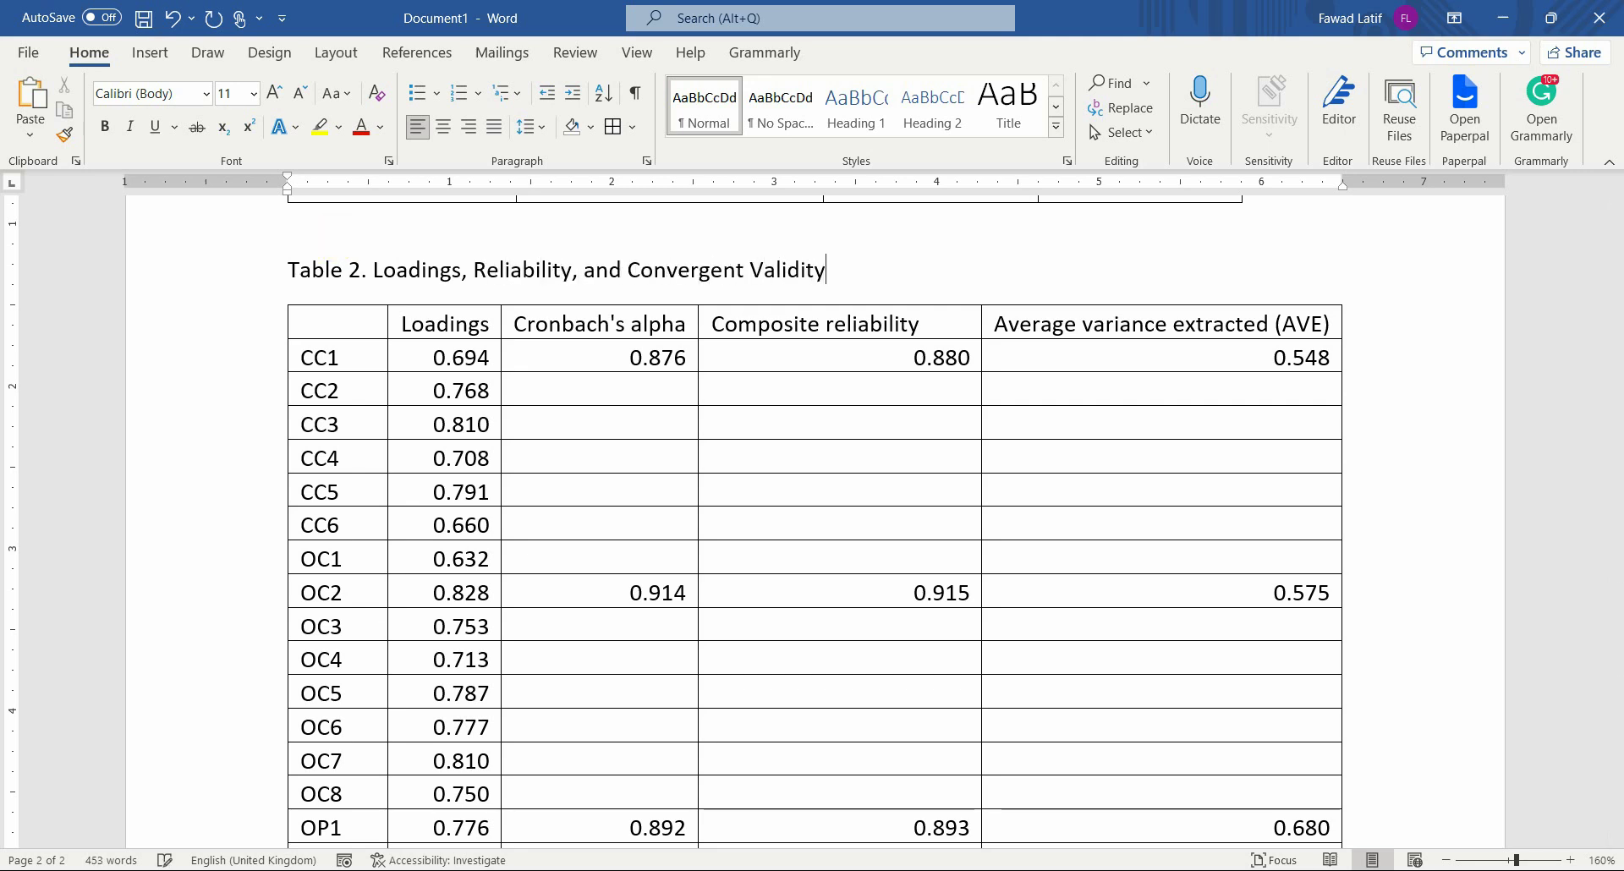
Add the caption "Table 3. Fornell & Larcker Criterion" below the loadings table
scroll(812, 507, down, 7)
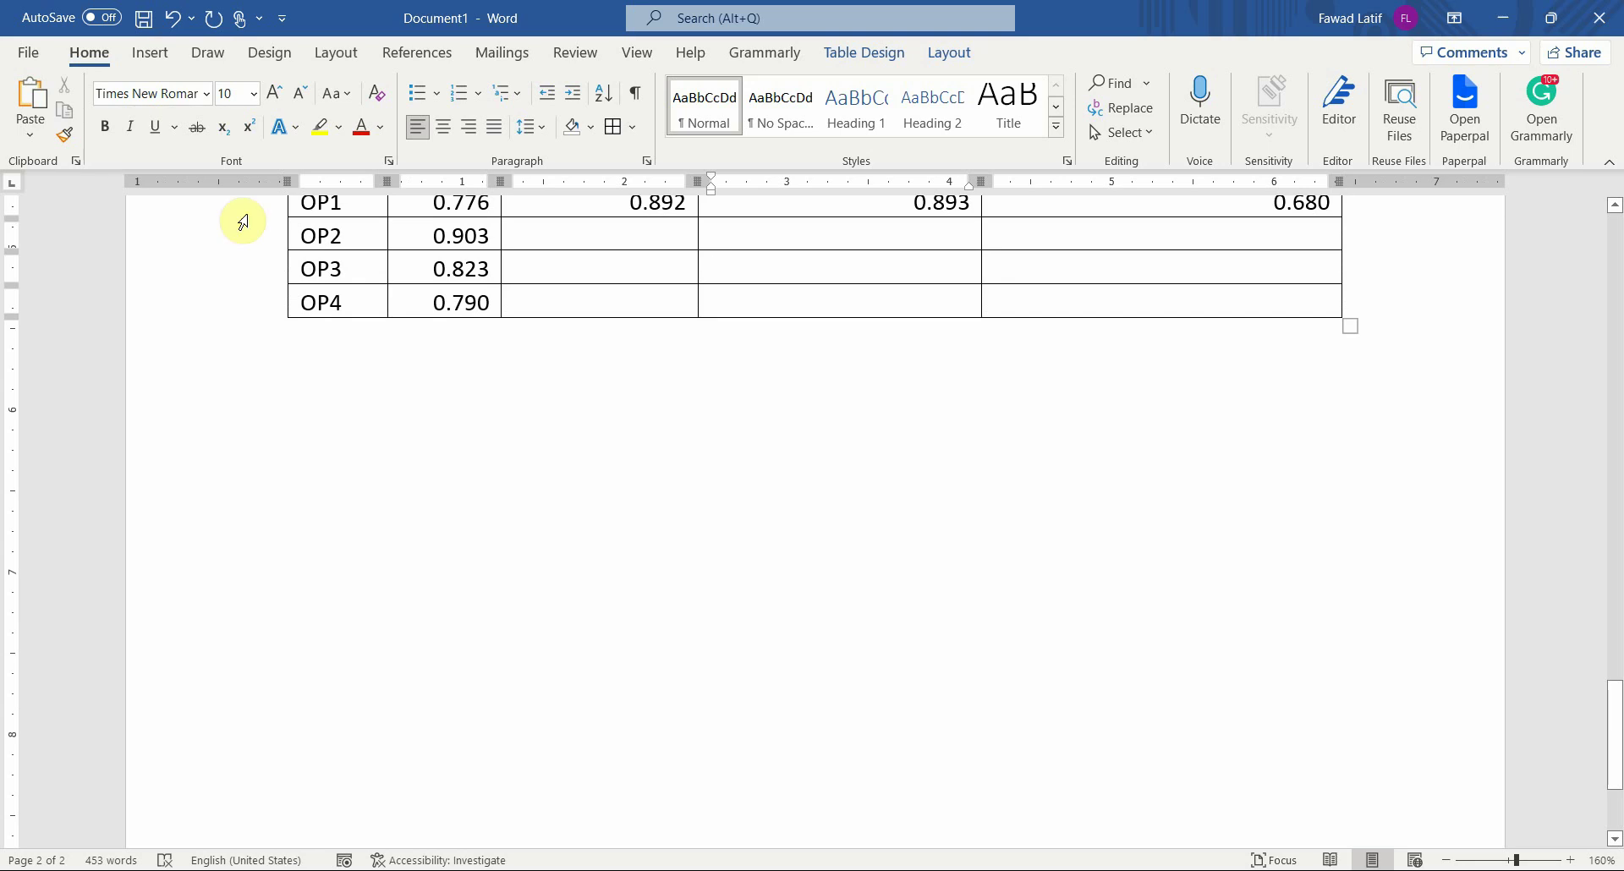
click(322, 385)
text(Tab)
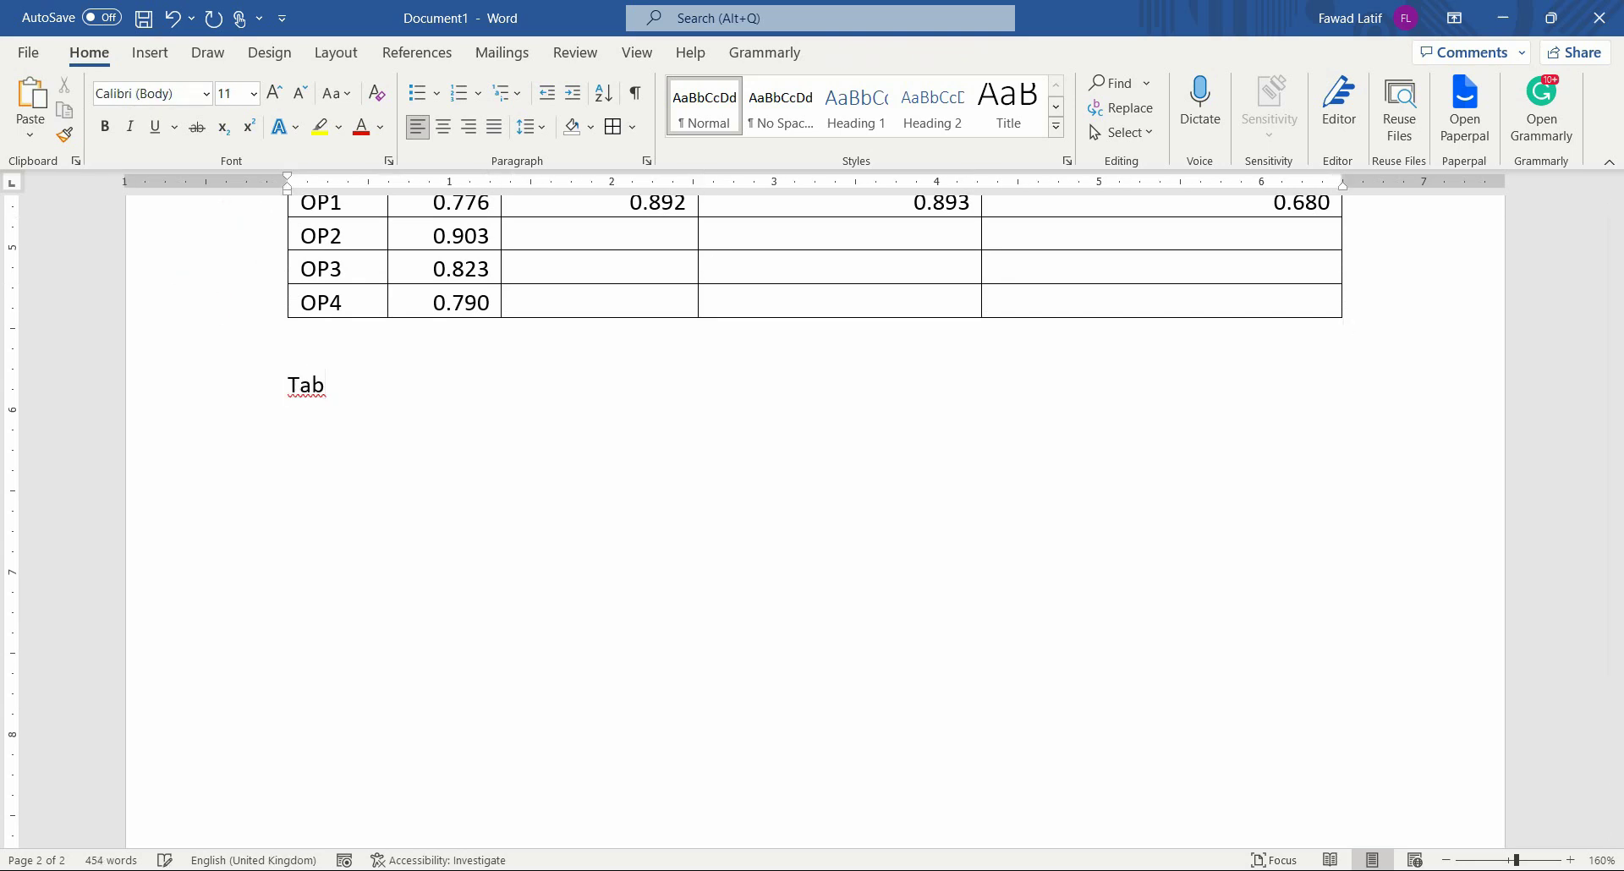
text(vle 3. For)
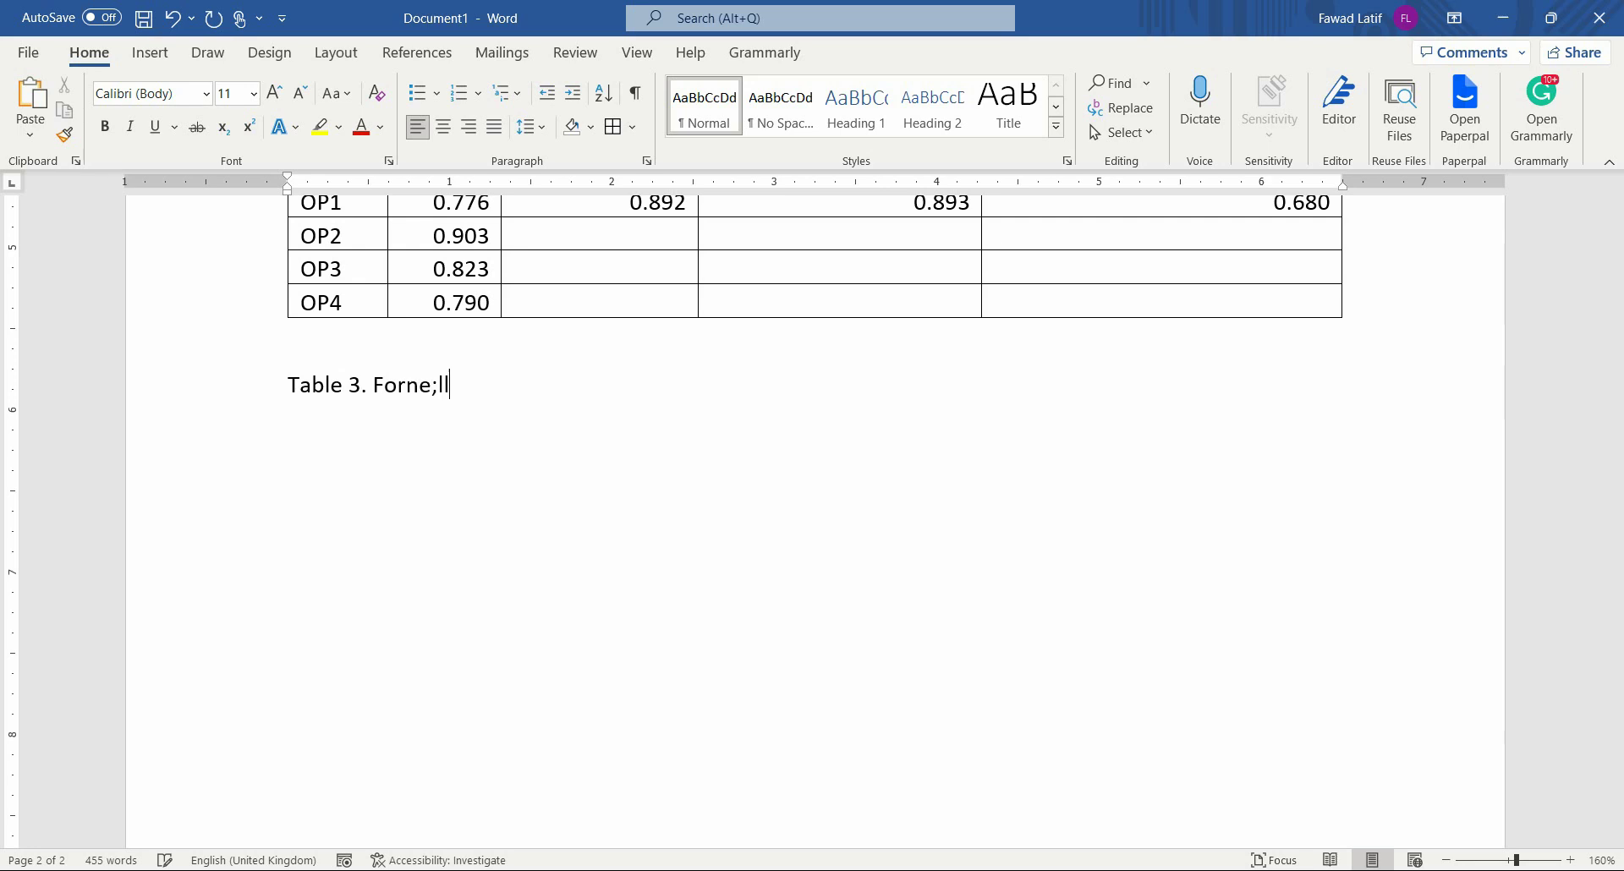
text(ne;ll)
key(BackSpace)
key(BackSpace)
text(ll & La)
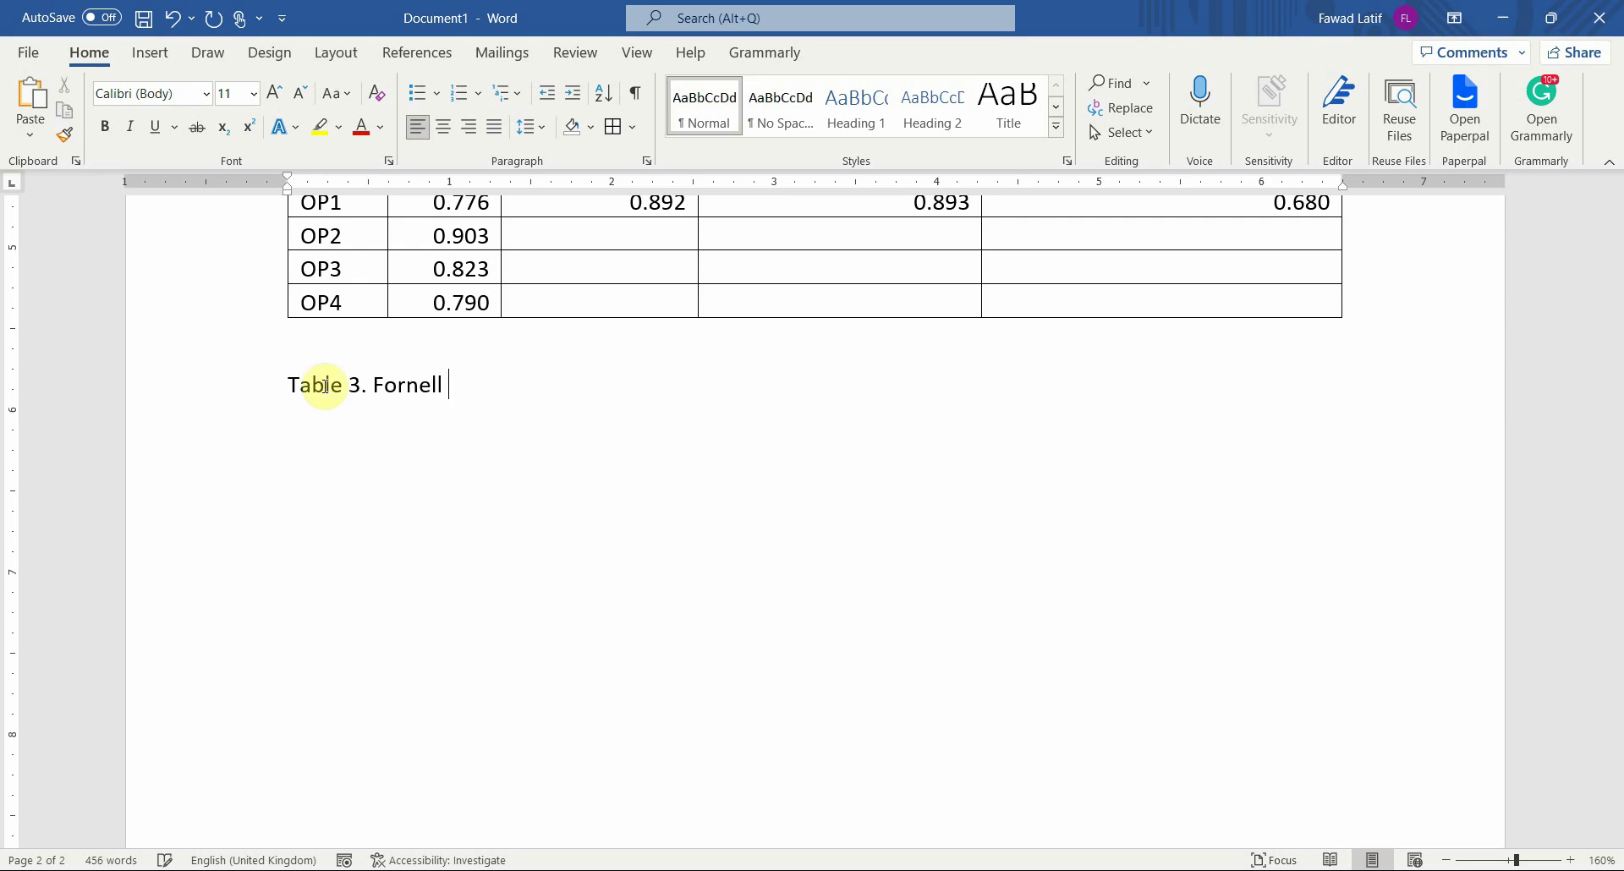
text(rcker Criterion)
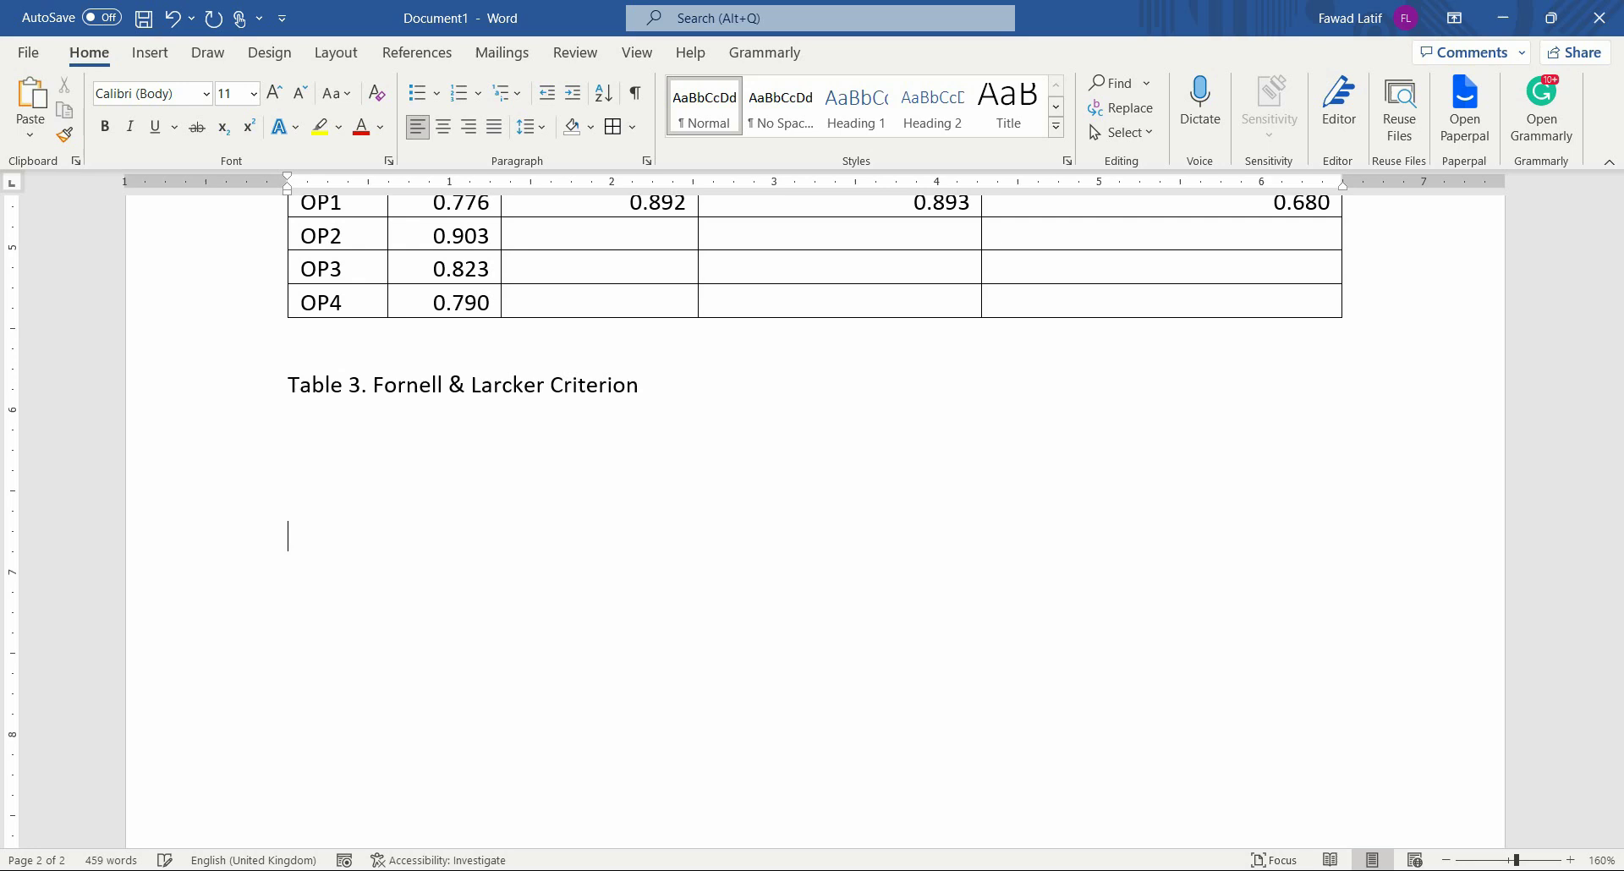
Add the caption "Table 4. HTMT Ratio" a few blank lines below the Table 3 caption, and place the cursor directly under the Table 3 caption
key(Return)
text(T)
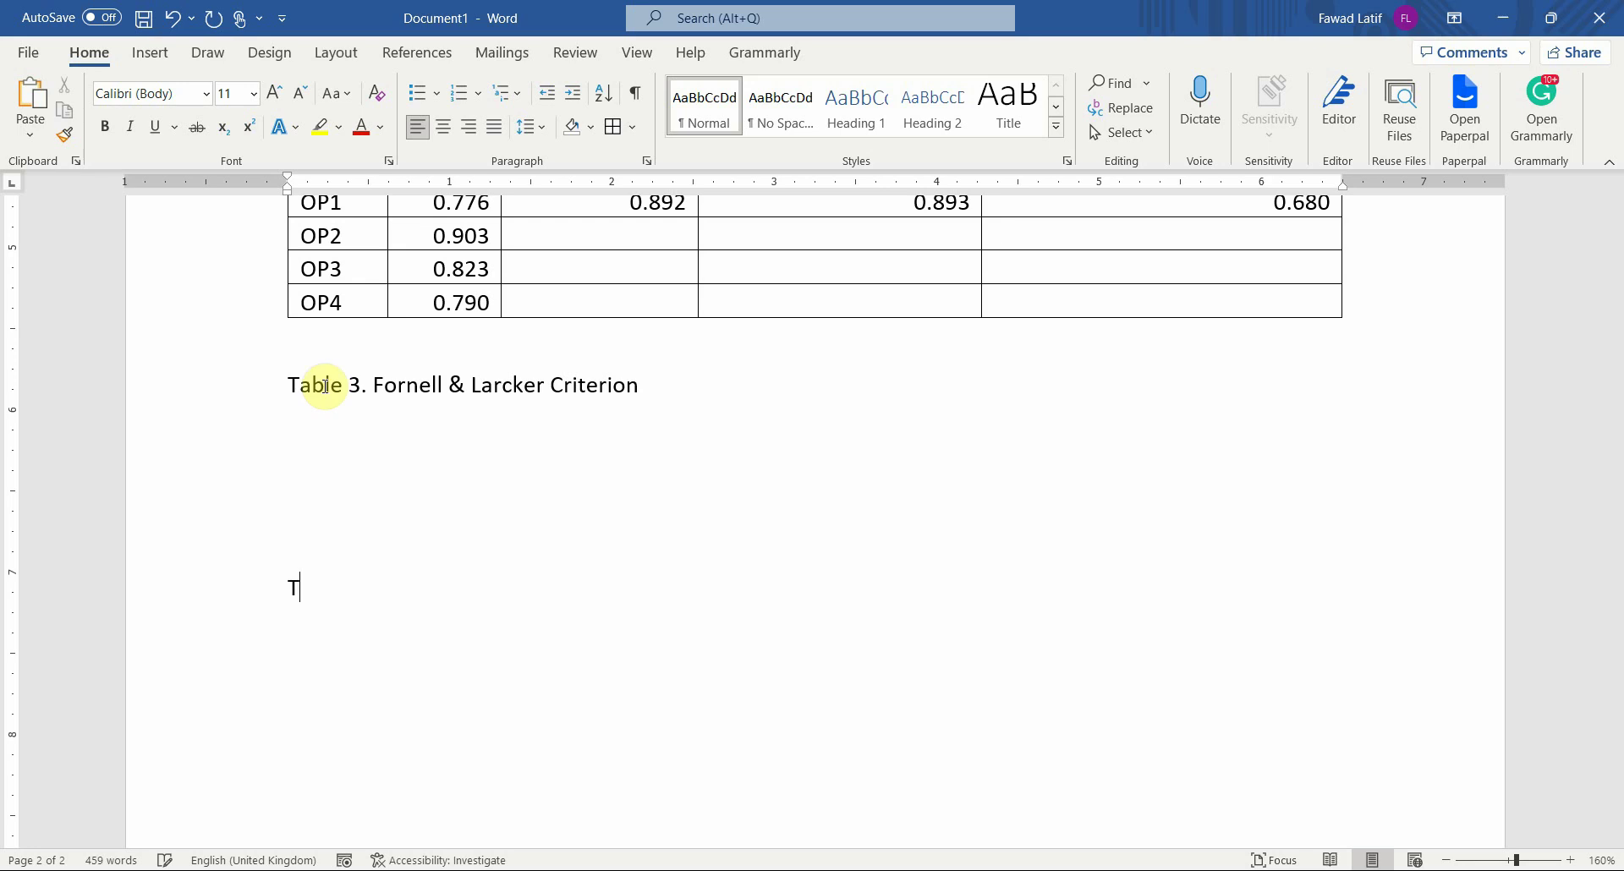
text(able 4. HTMT)
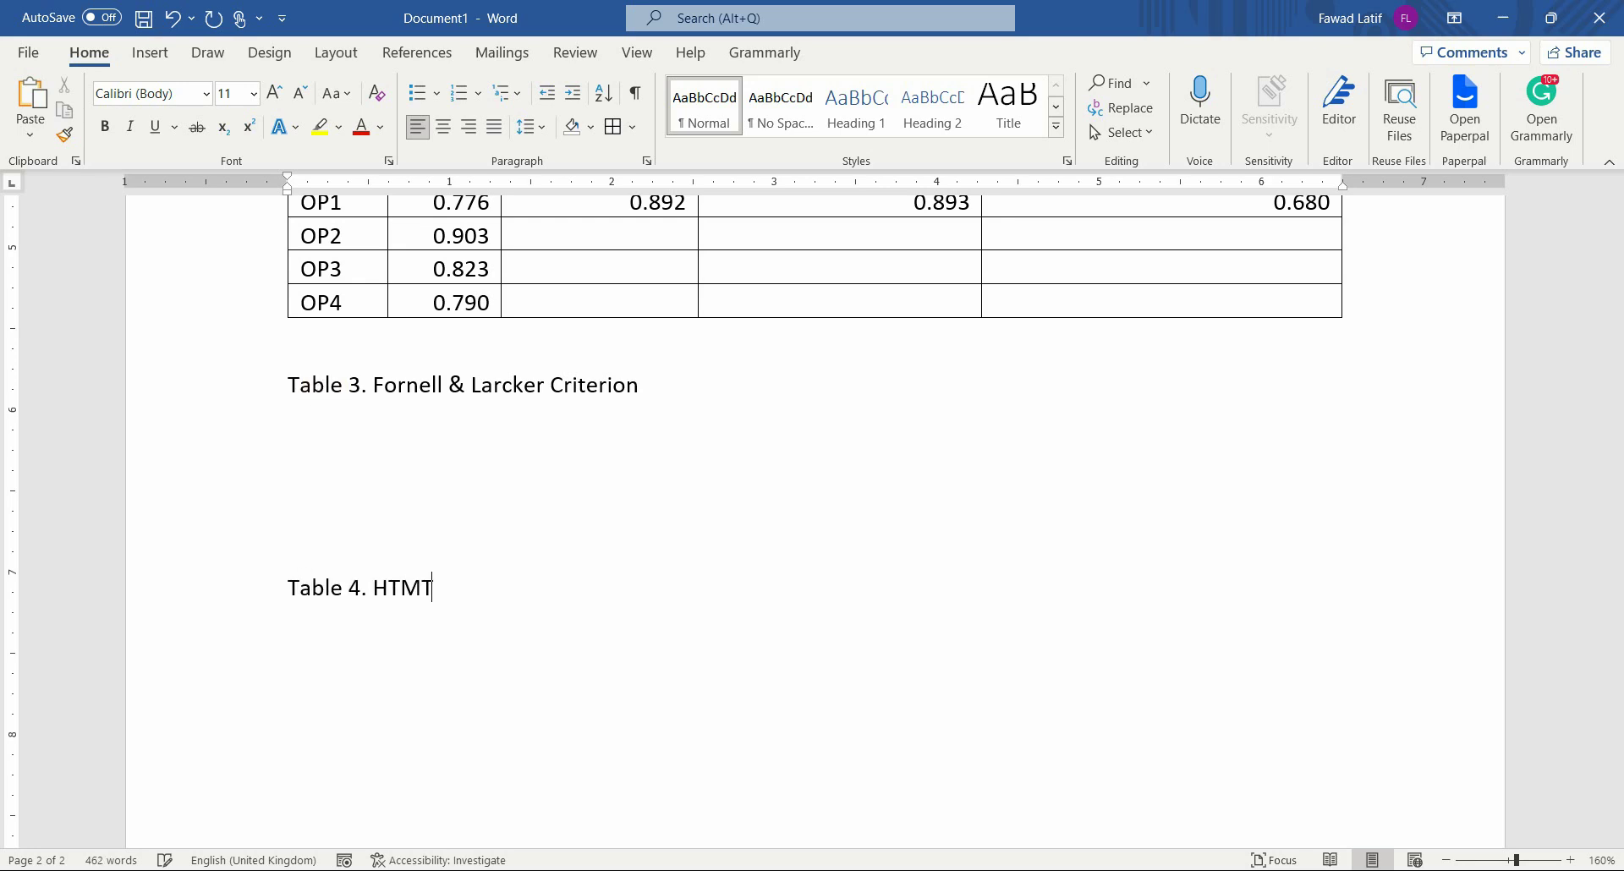
text( Ratio)
scroll(325, 386, up, 5)
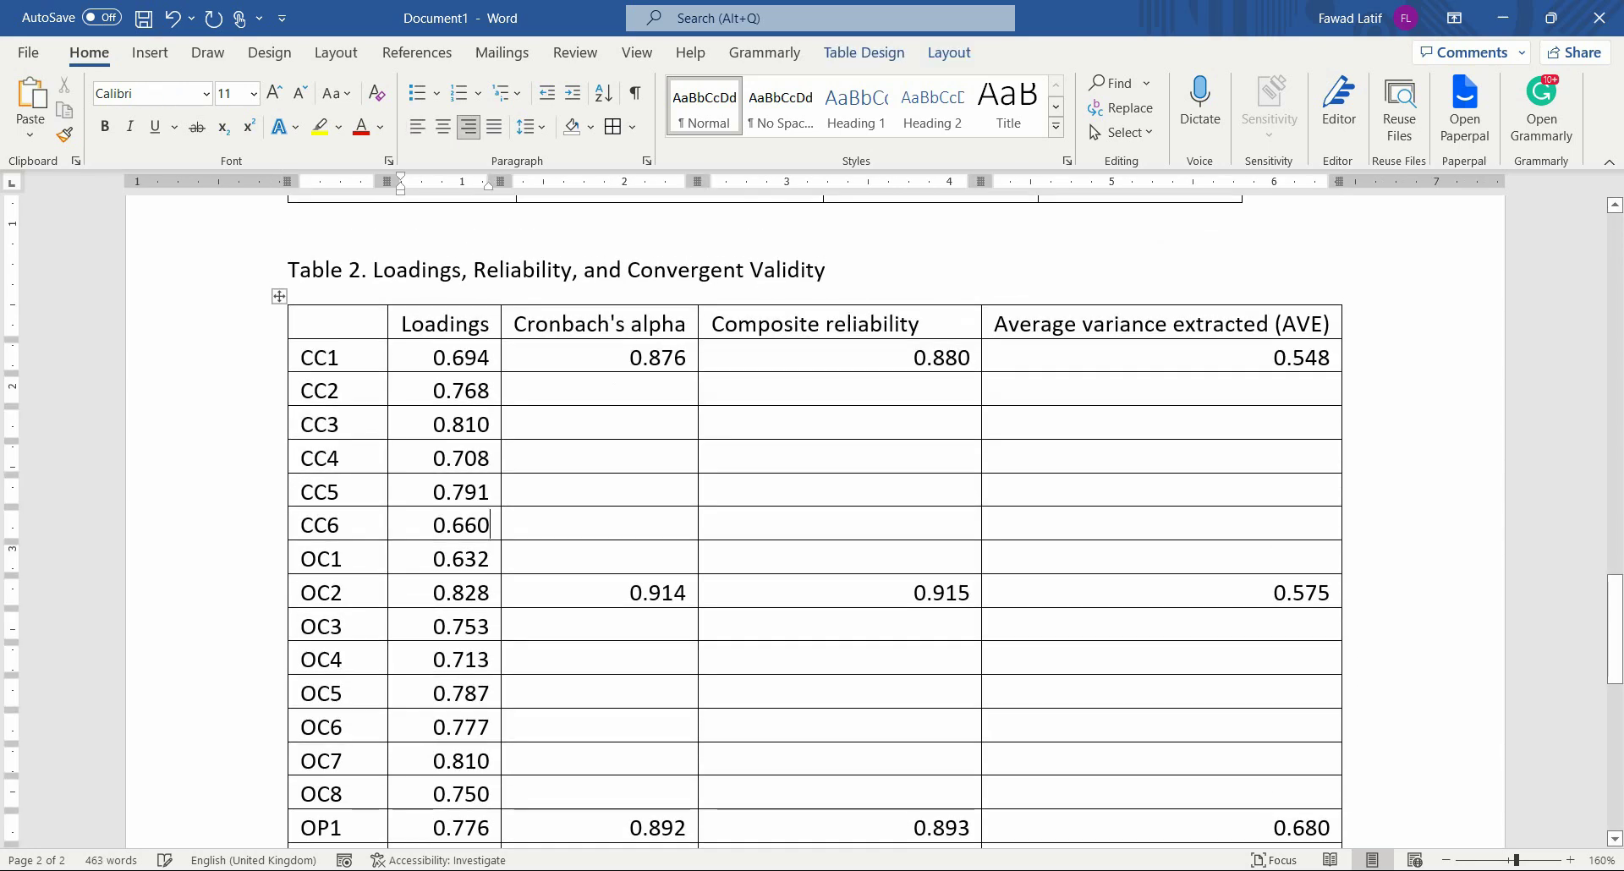
scroll(325, 386, down, 5)
key(Up)
click(362, 424)
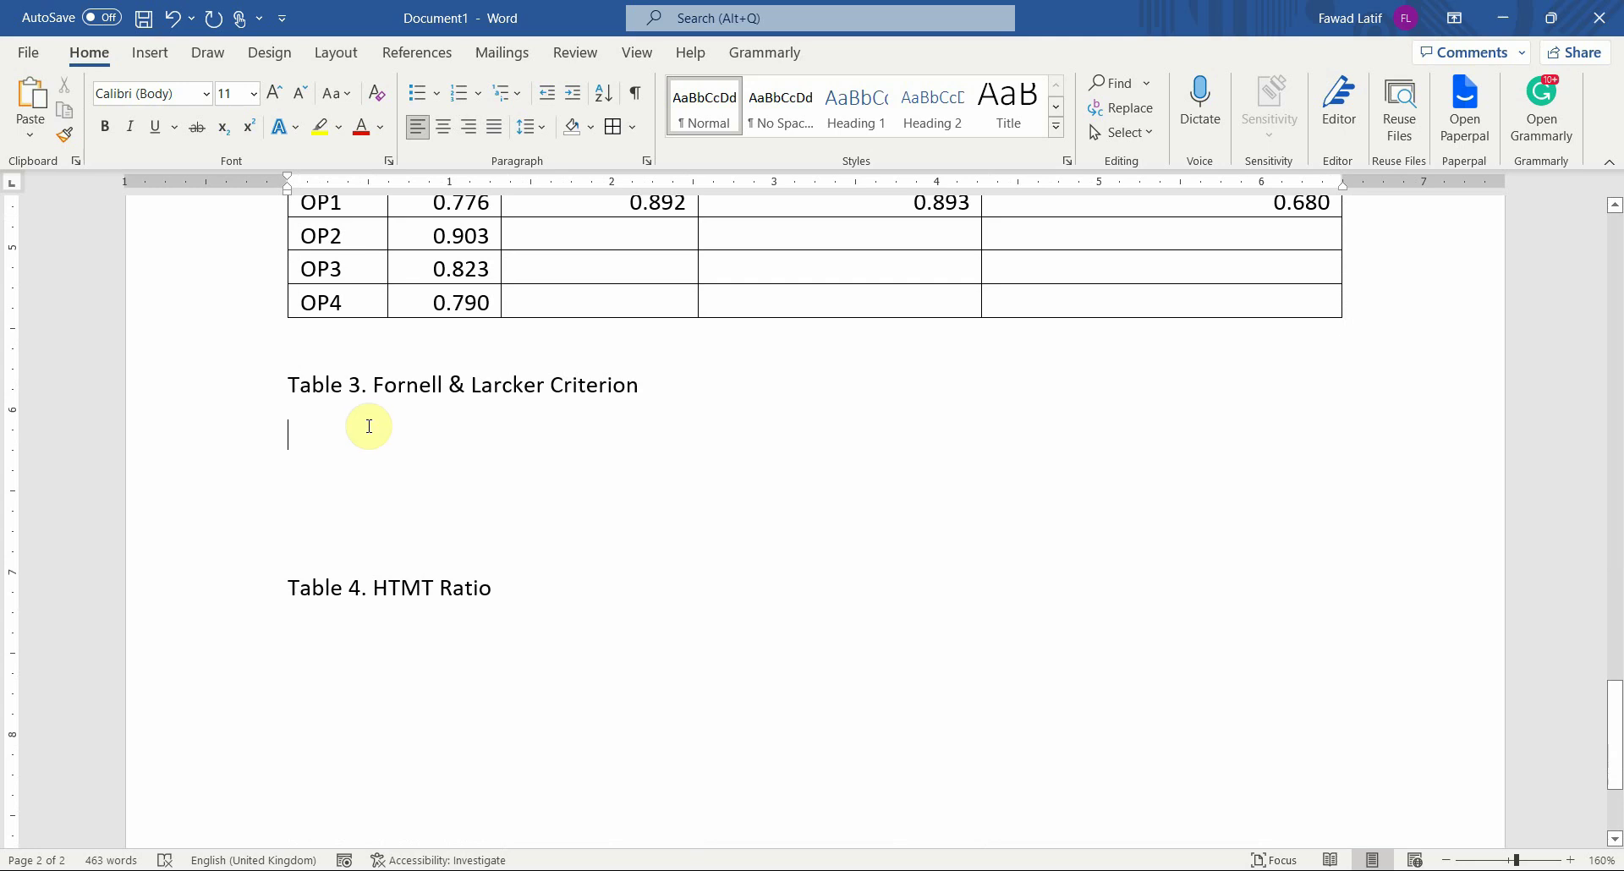
Copy the discriminant validity HTMT matrix from SmartPLS and paste it at A1 of a new sheet in the Excel workbook
key(alt+Tab)
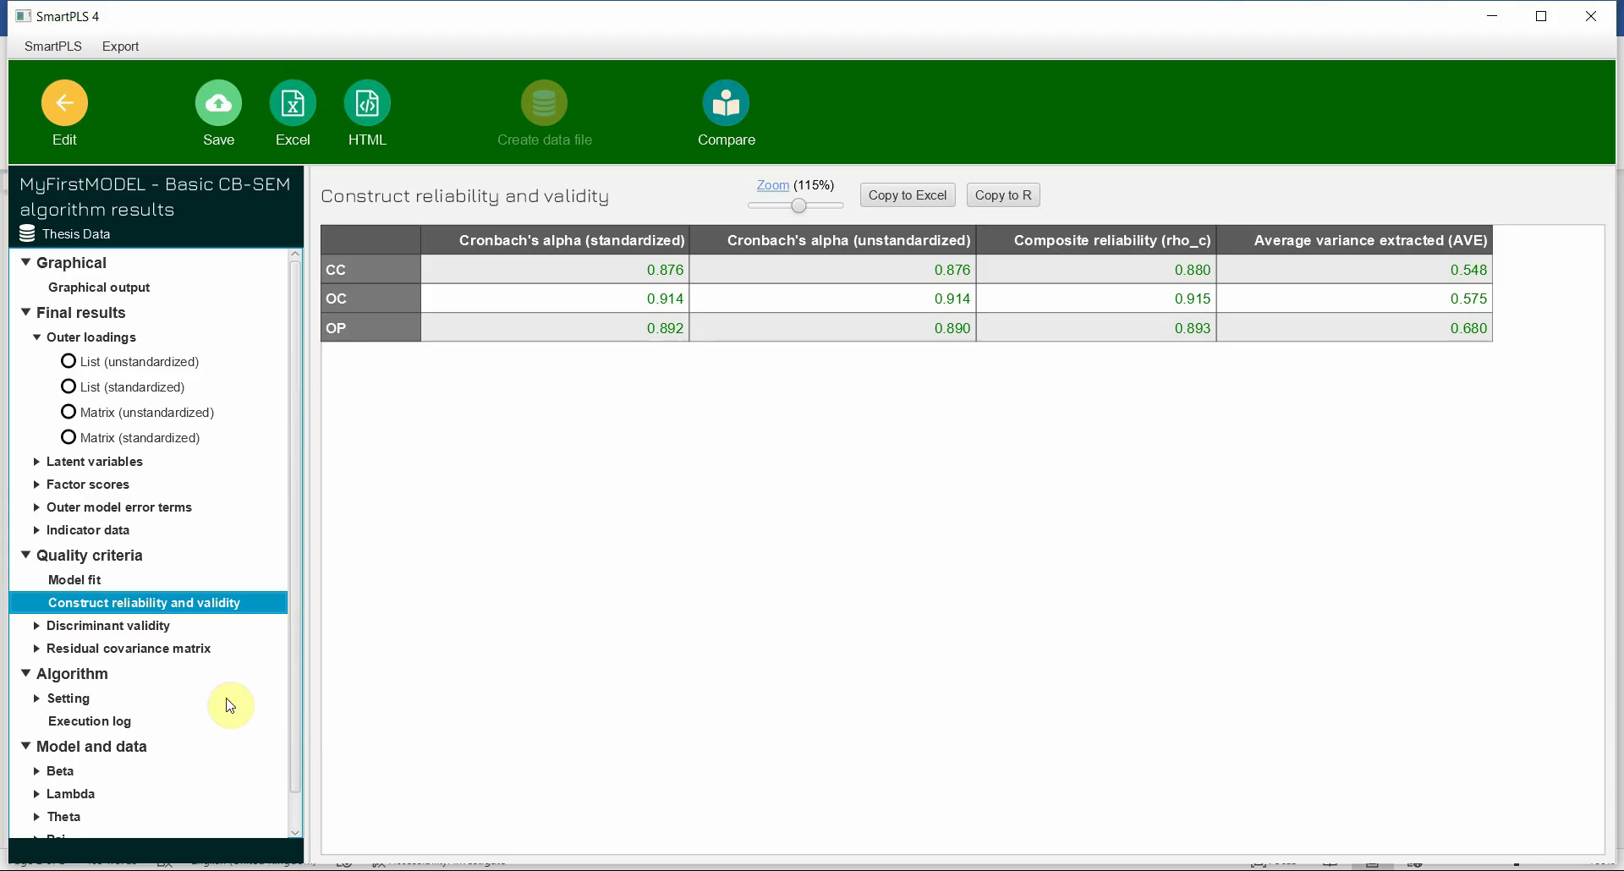
click(84, 627)
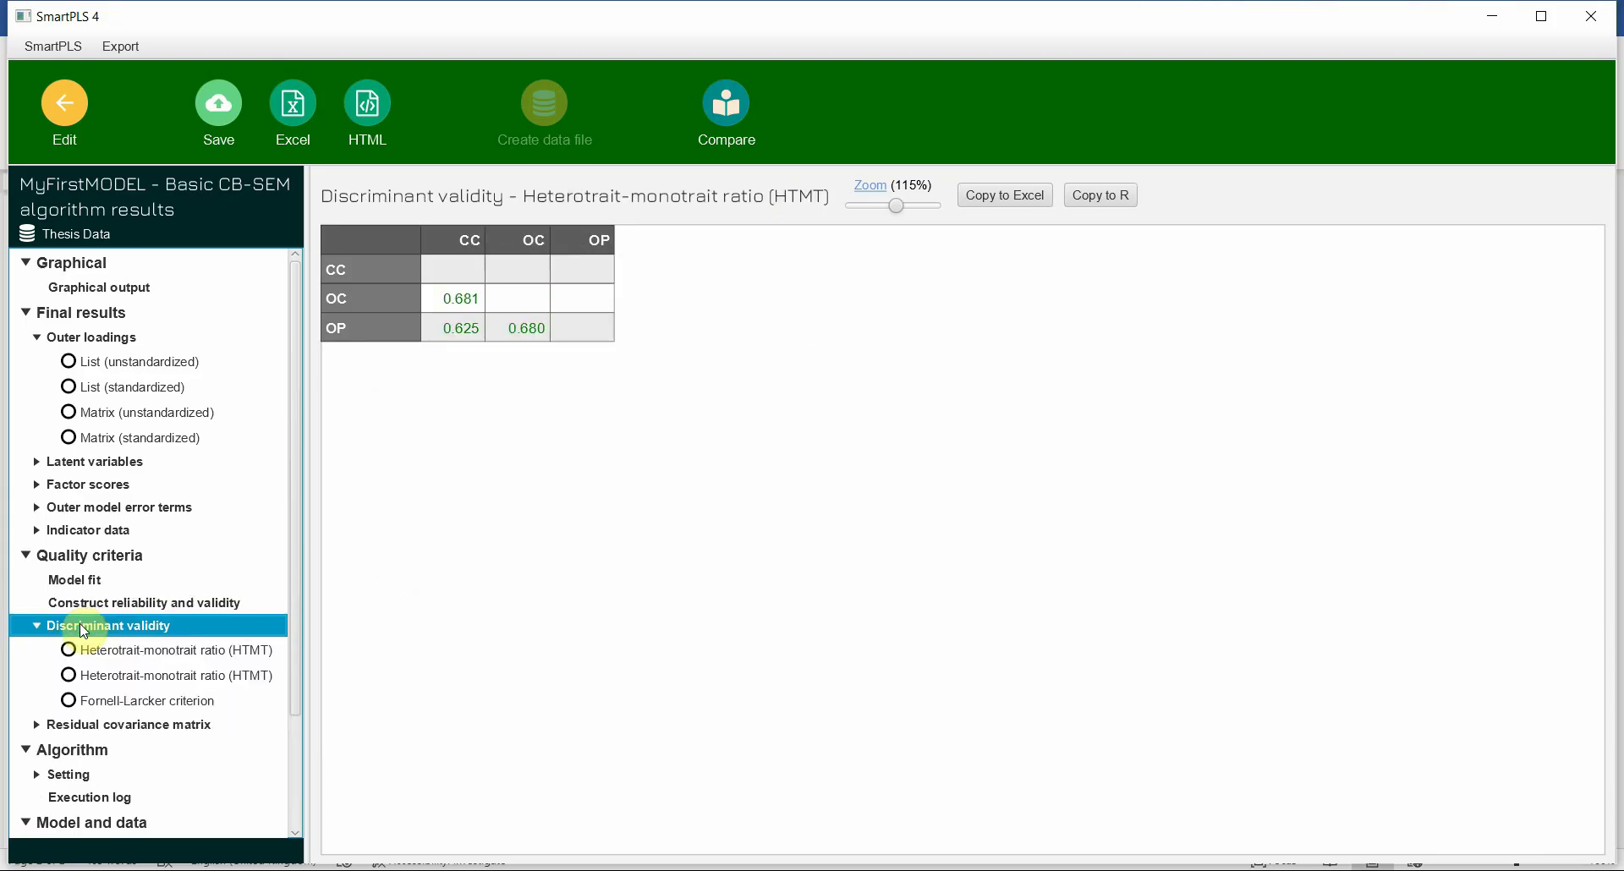
click(981, 196)
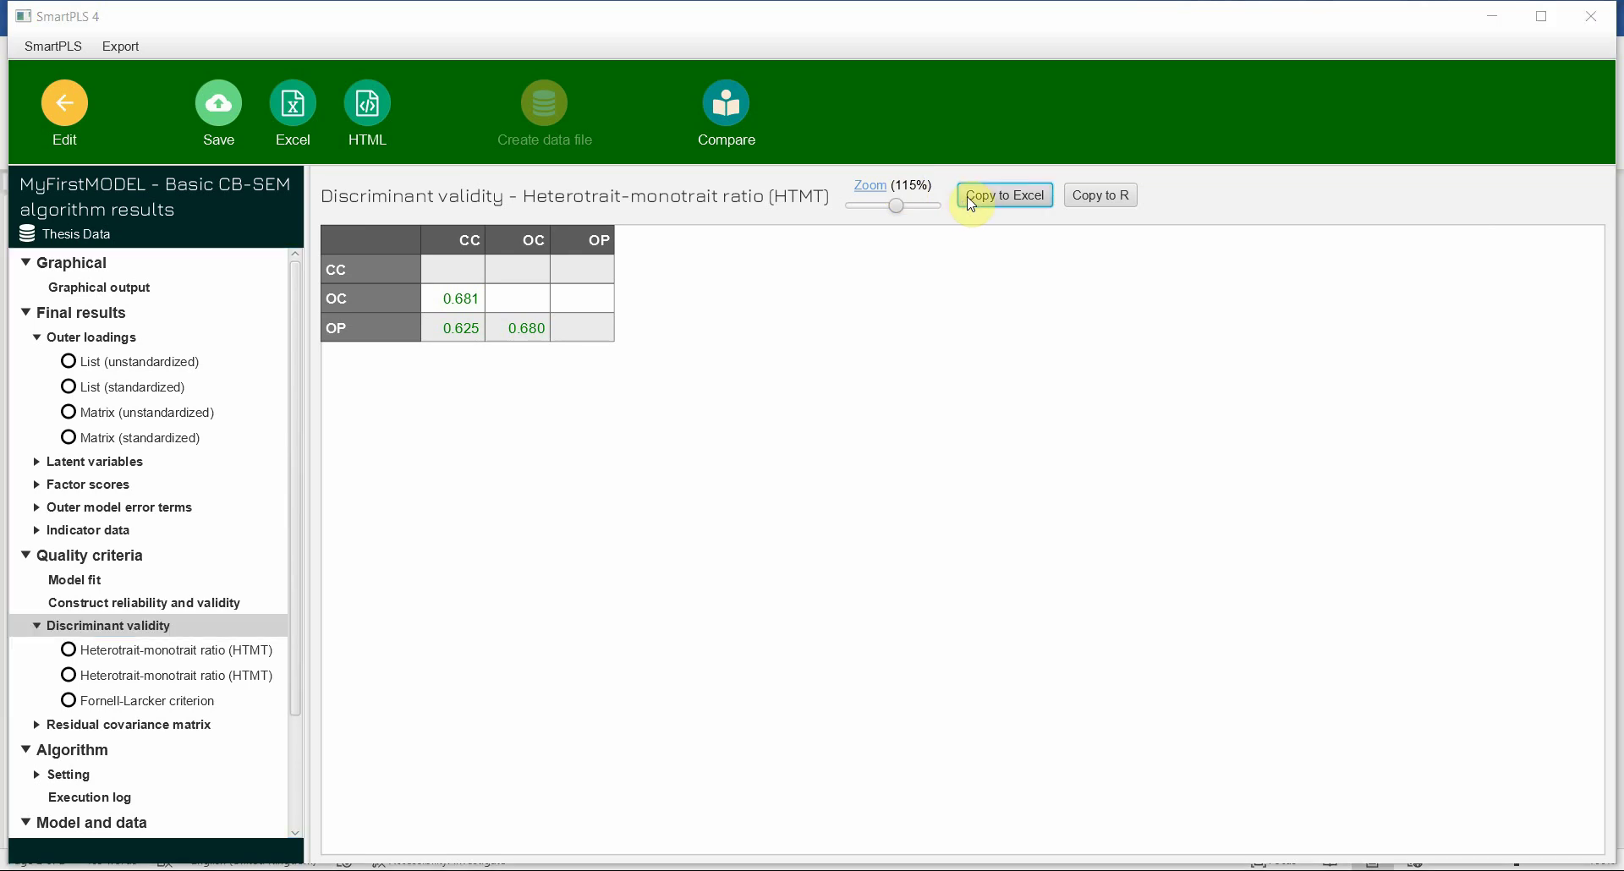
key(alt+Tab)
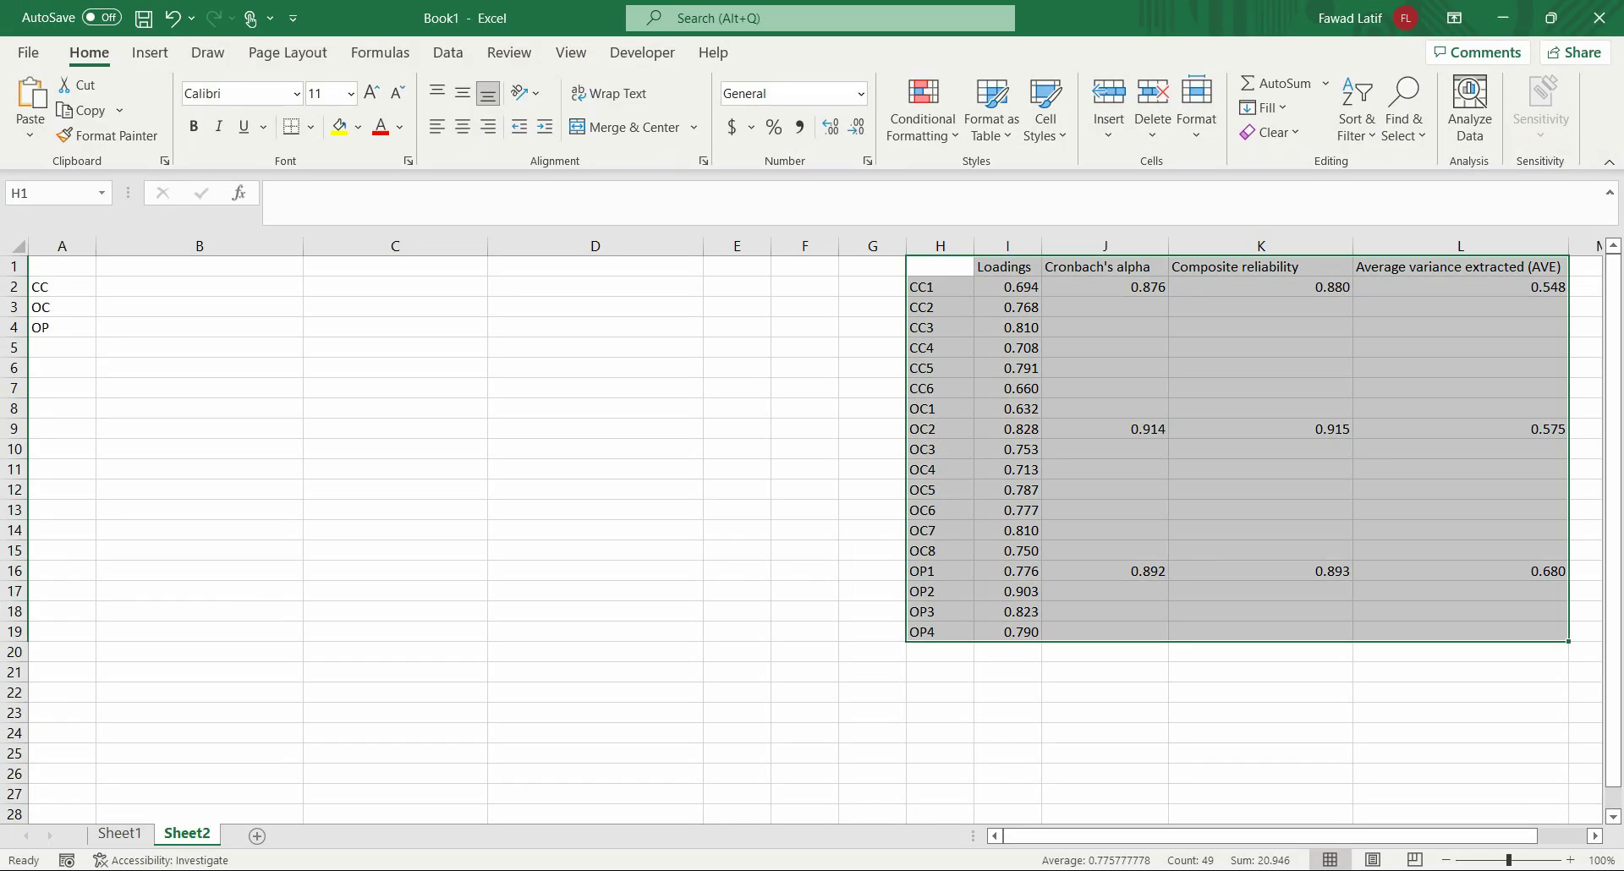
click(257, 836)
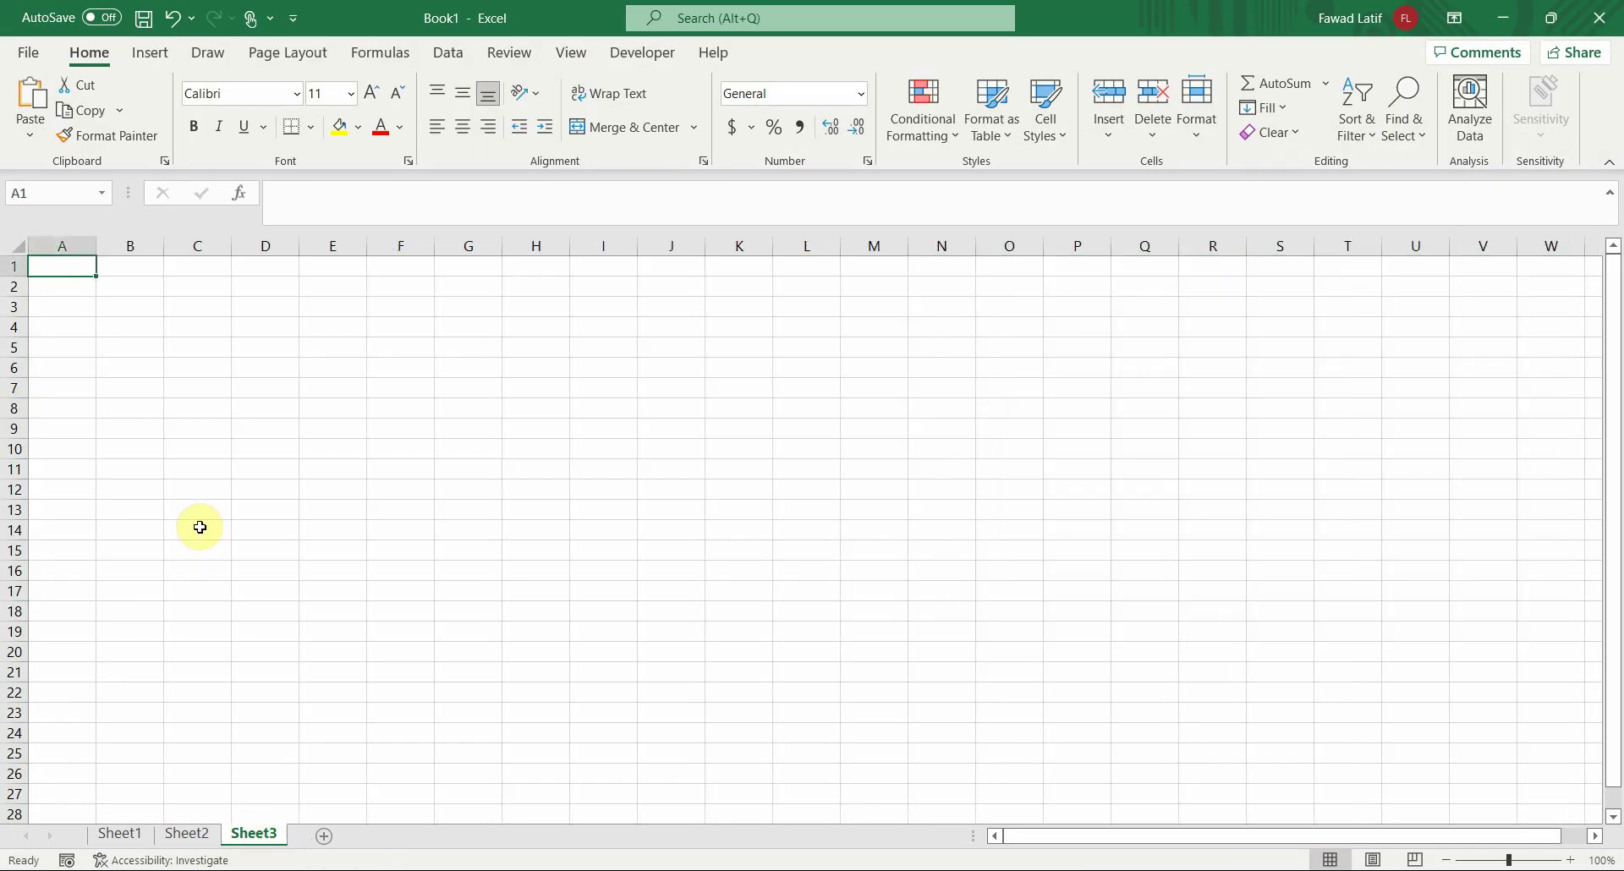
key(ctrl+v)
Copy the Fornell-Larcker criterion matrix from SmartPLS and paste it into Excel's Sheet3 starting at cell A11
key(alt+Tab)
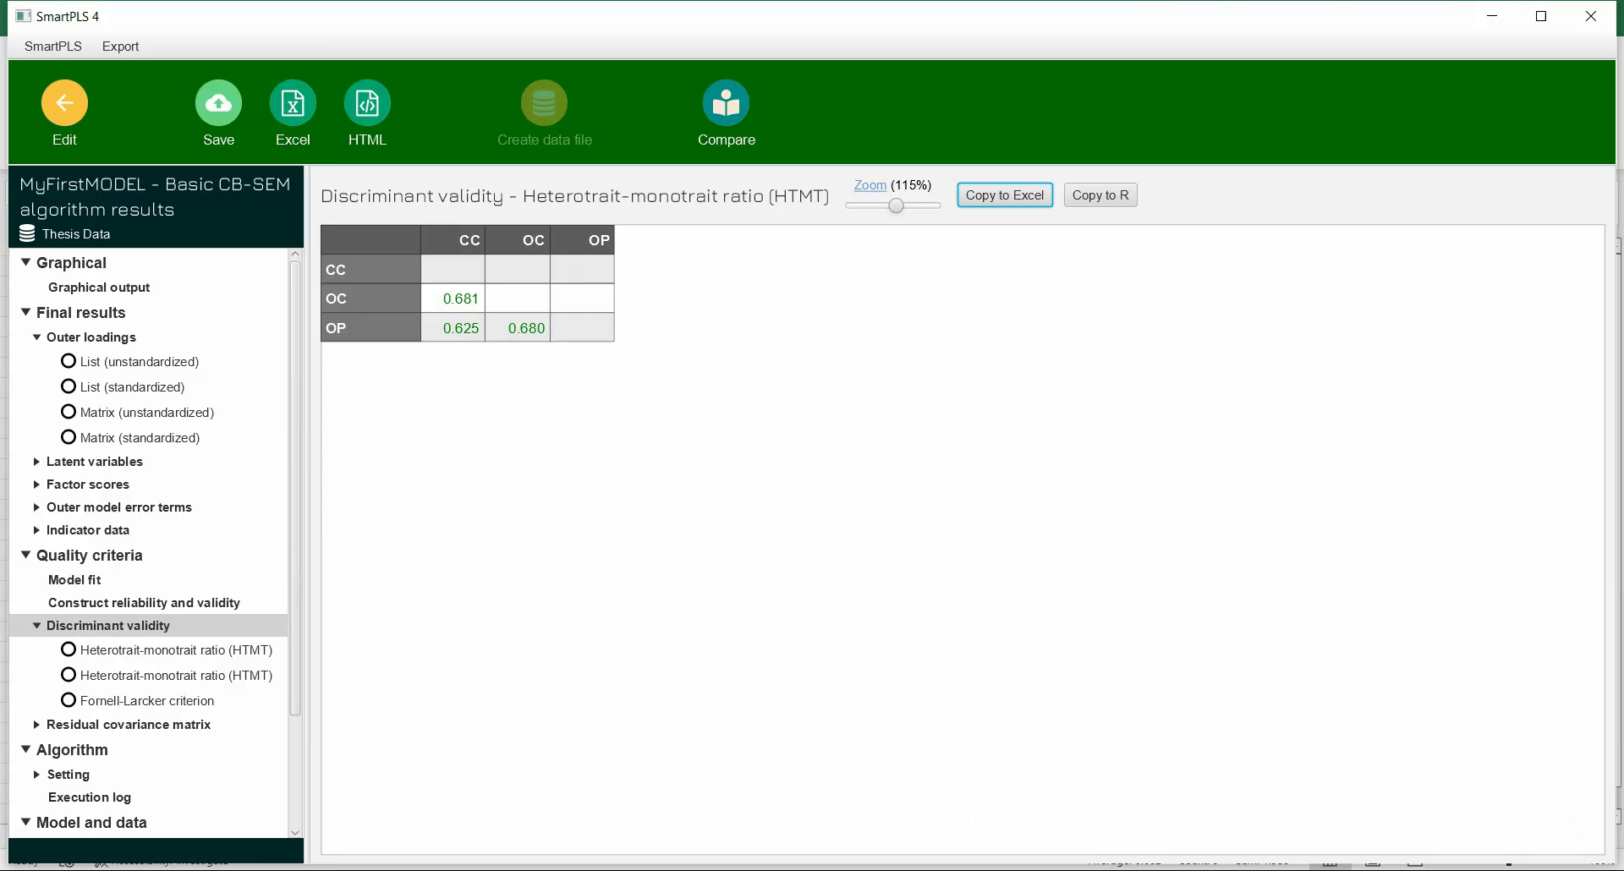
click(137, 700)
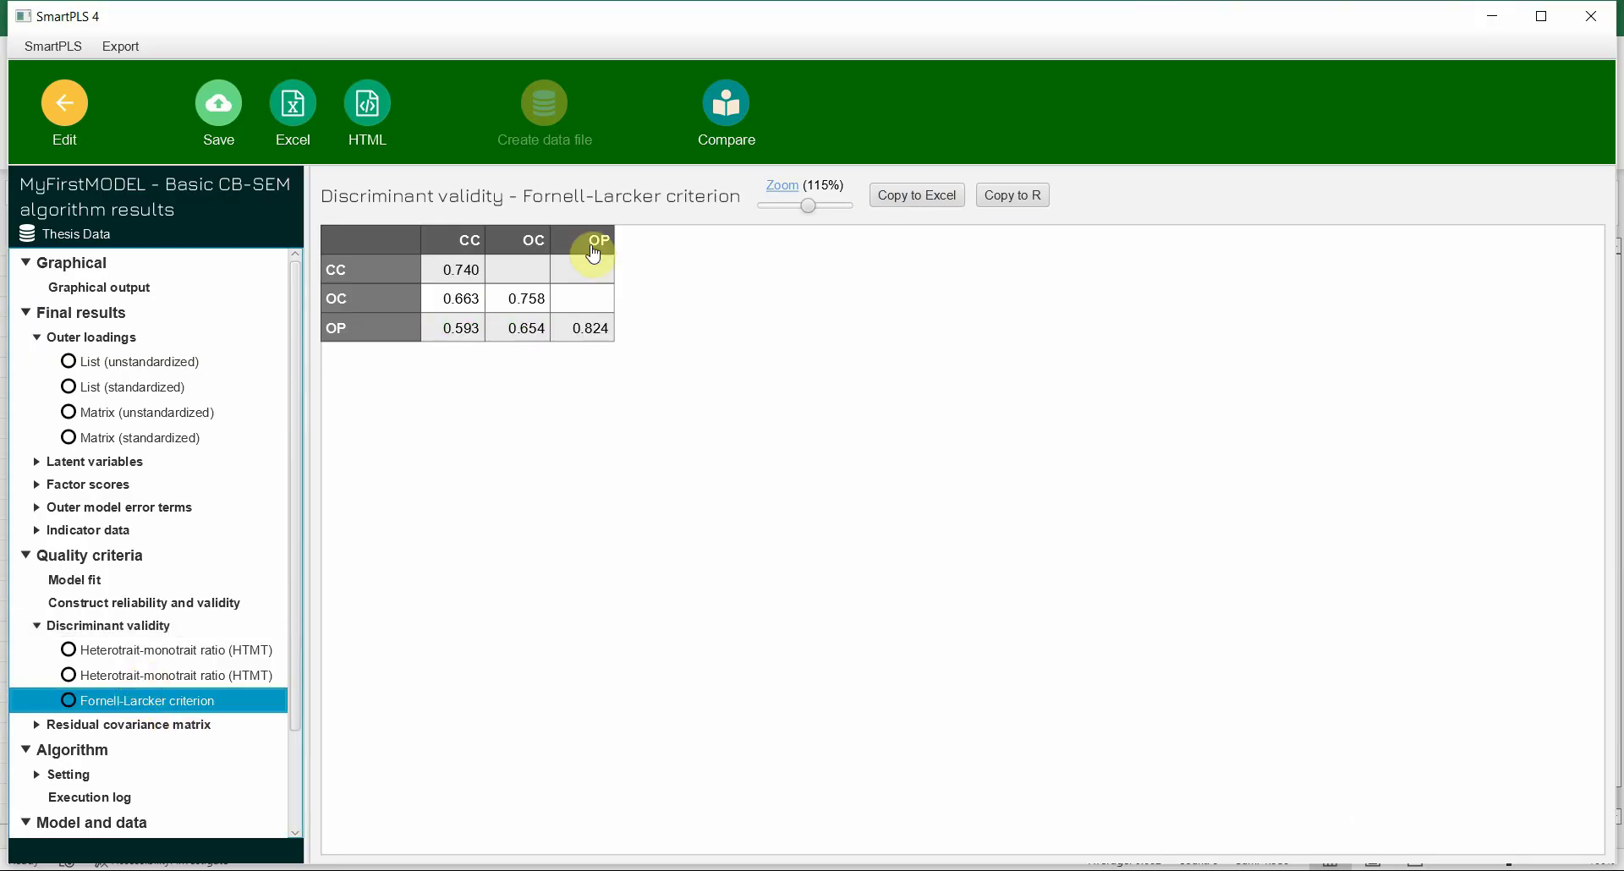
click(916, 195)
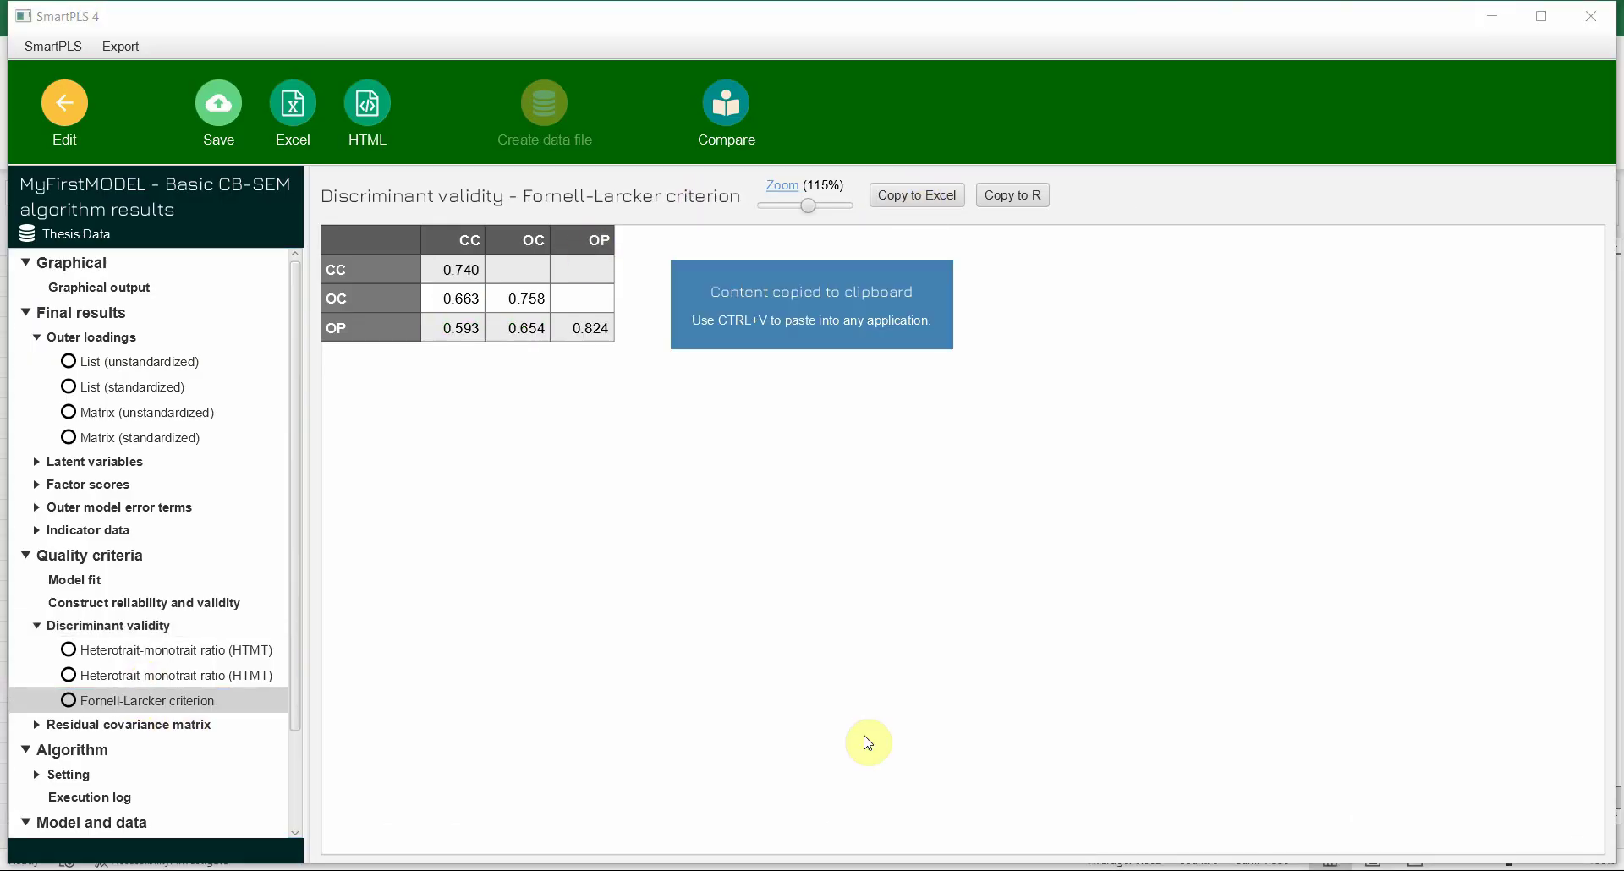
click(860, 861)
click(89, 469)
key(ctrl+v)
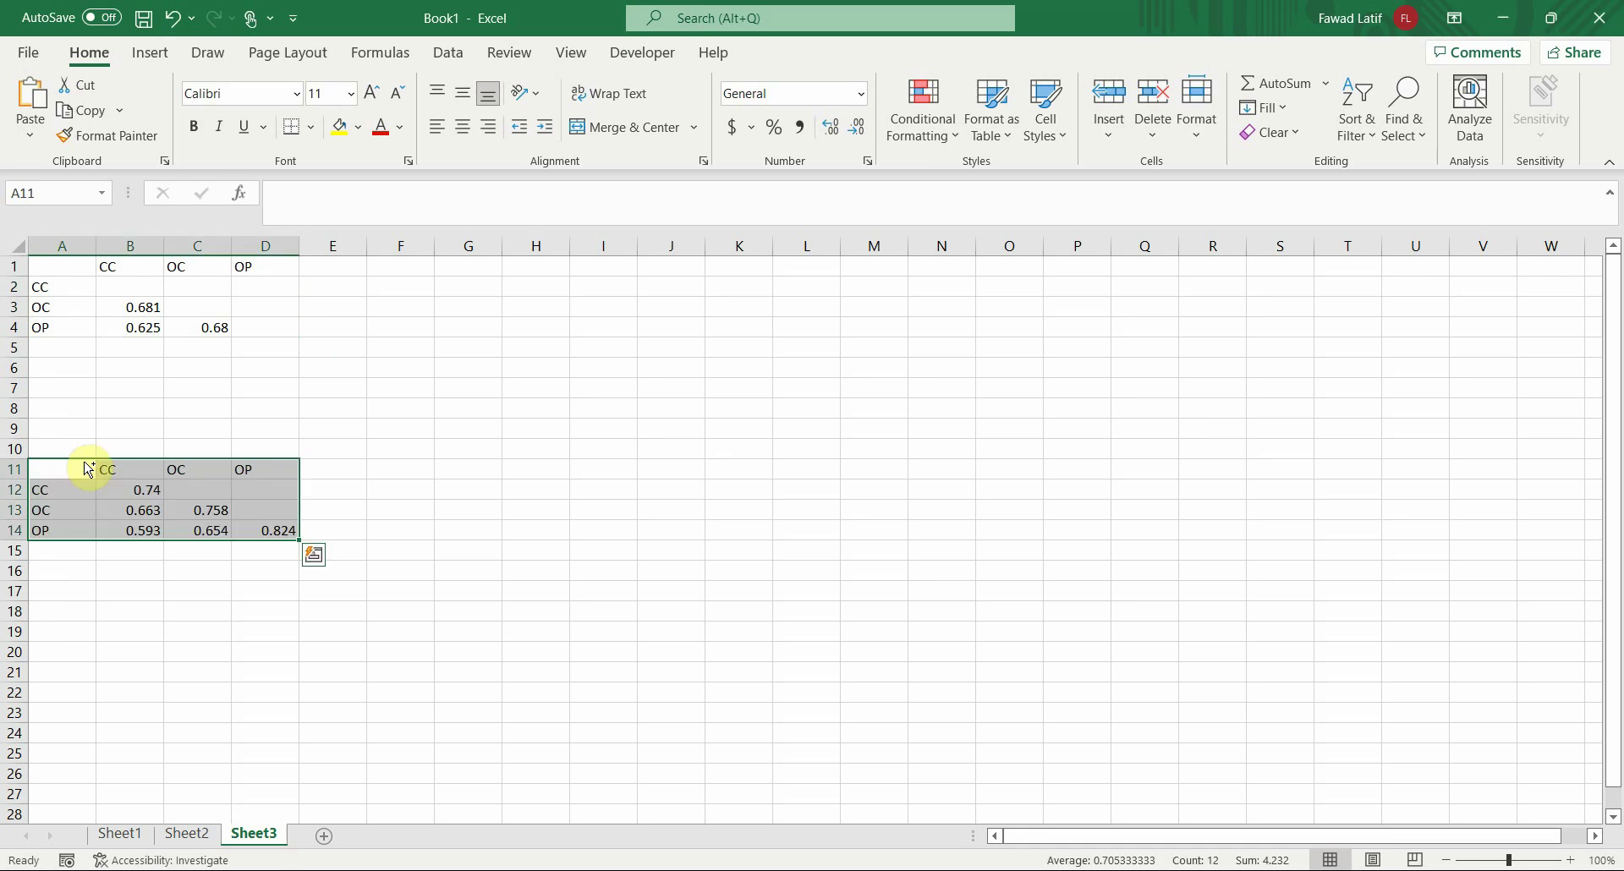
Format the CC diagonal value in B12 of the Fornell-Larcker matrix as bold italic, and select the OC diagonal value in C13
key(Down)
key(Right)
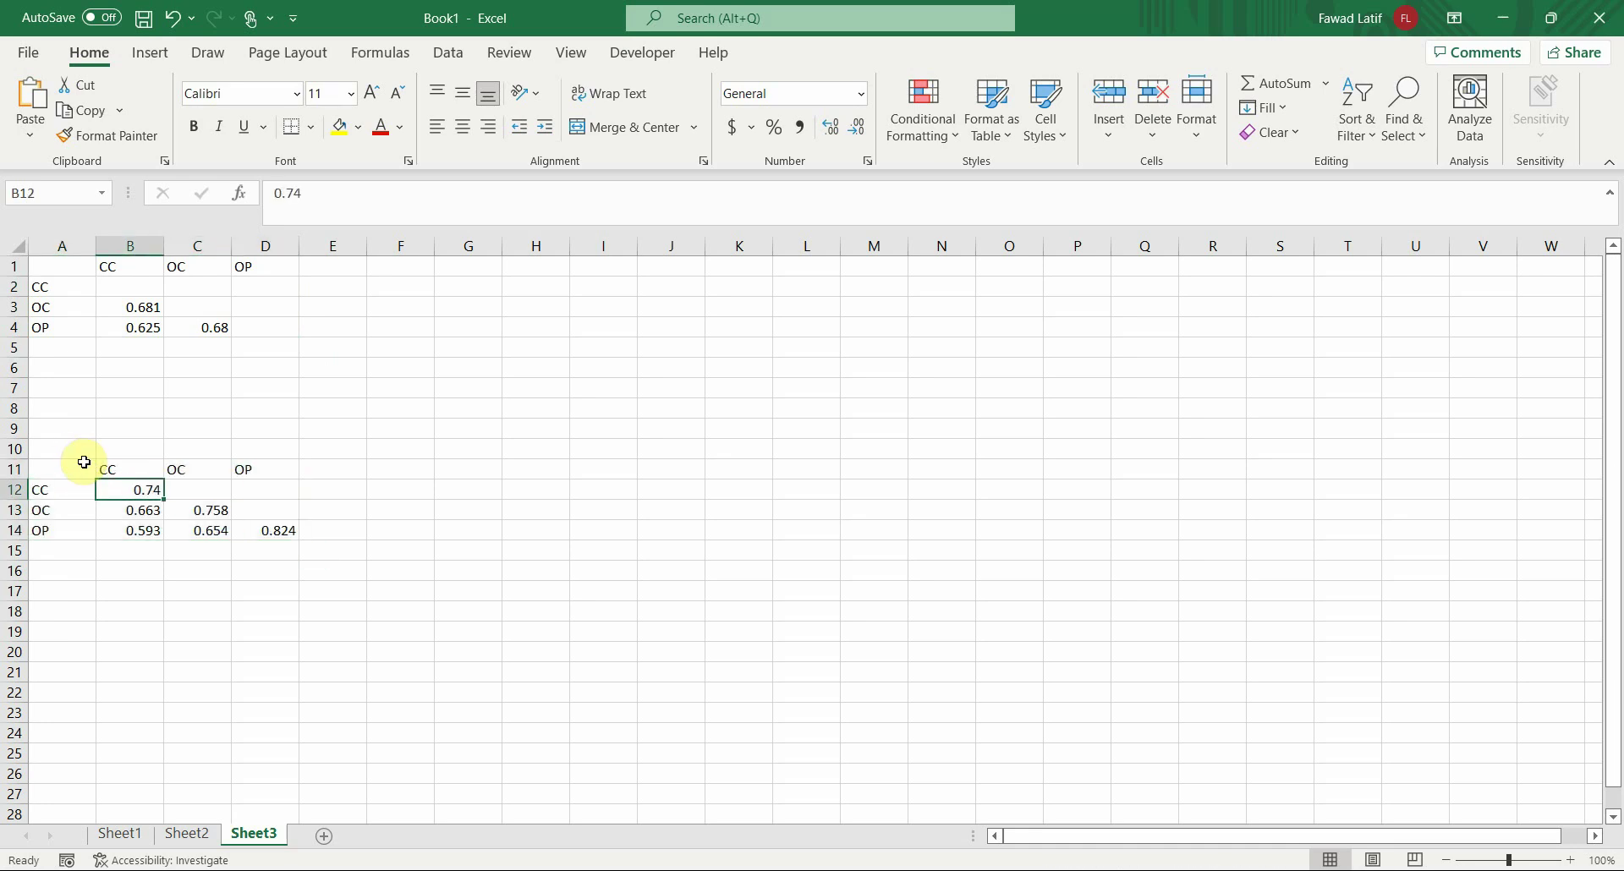
key(ctrl+b)
key(ctrl+o)
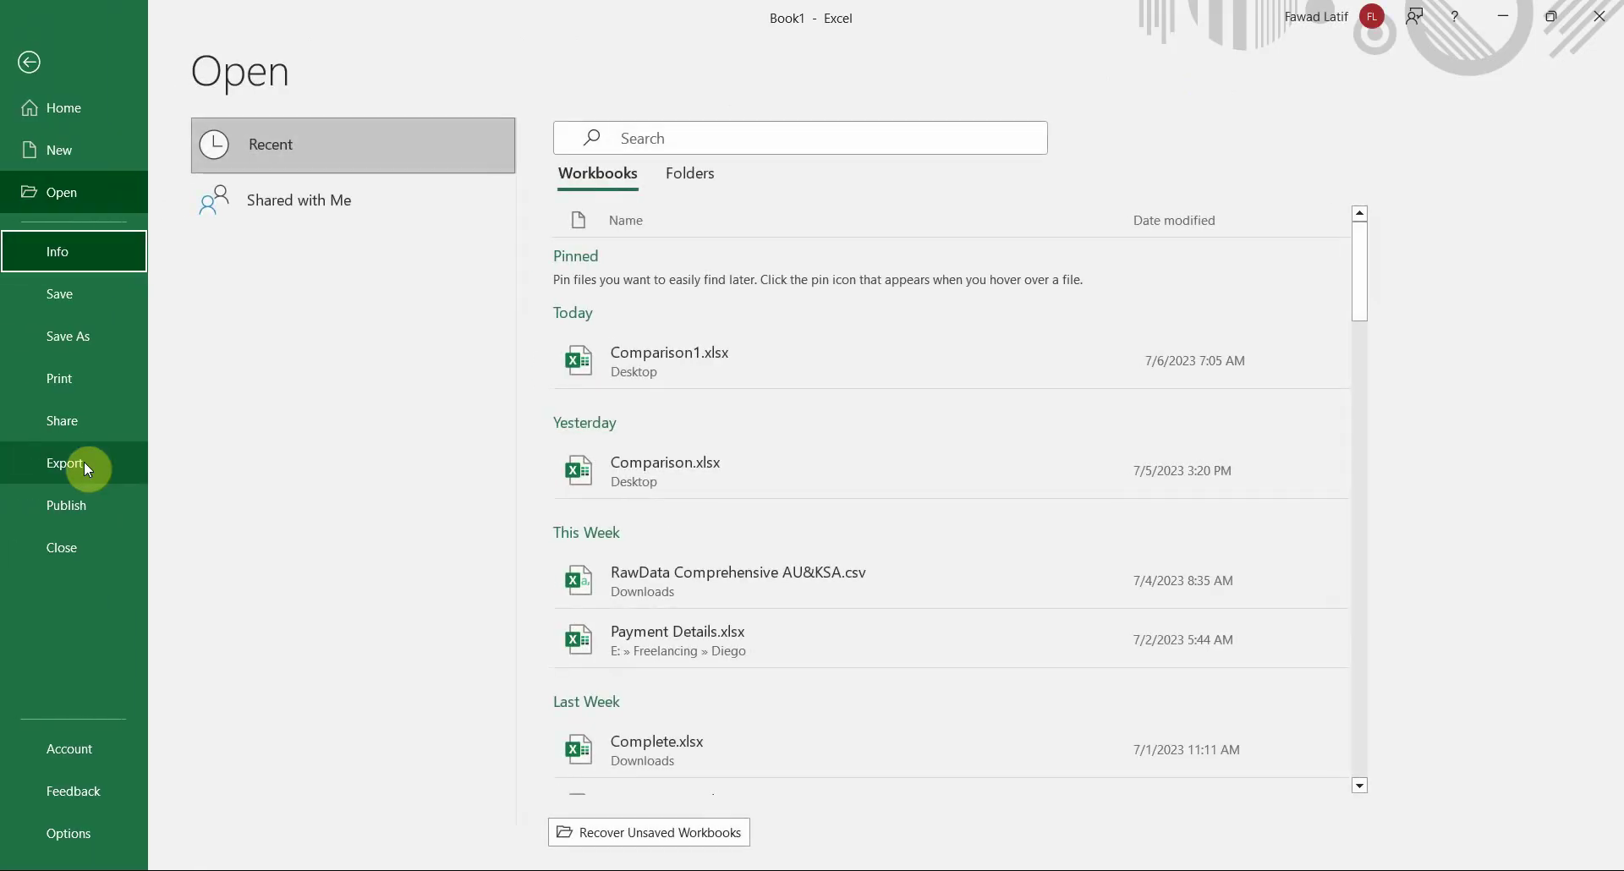
key(Escape)
key(Escape)
key(ctrl+i)
key(Down)
key(Right)
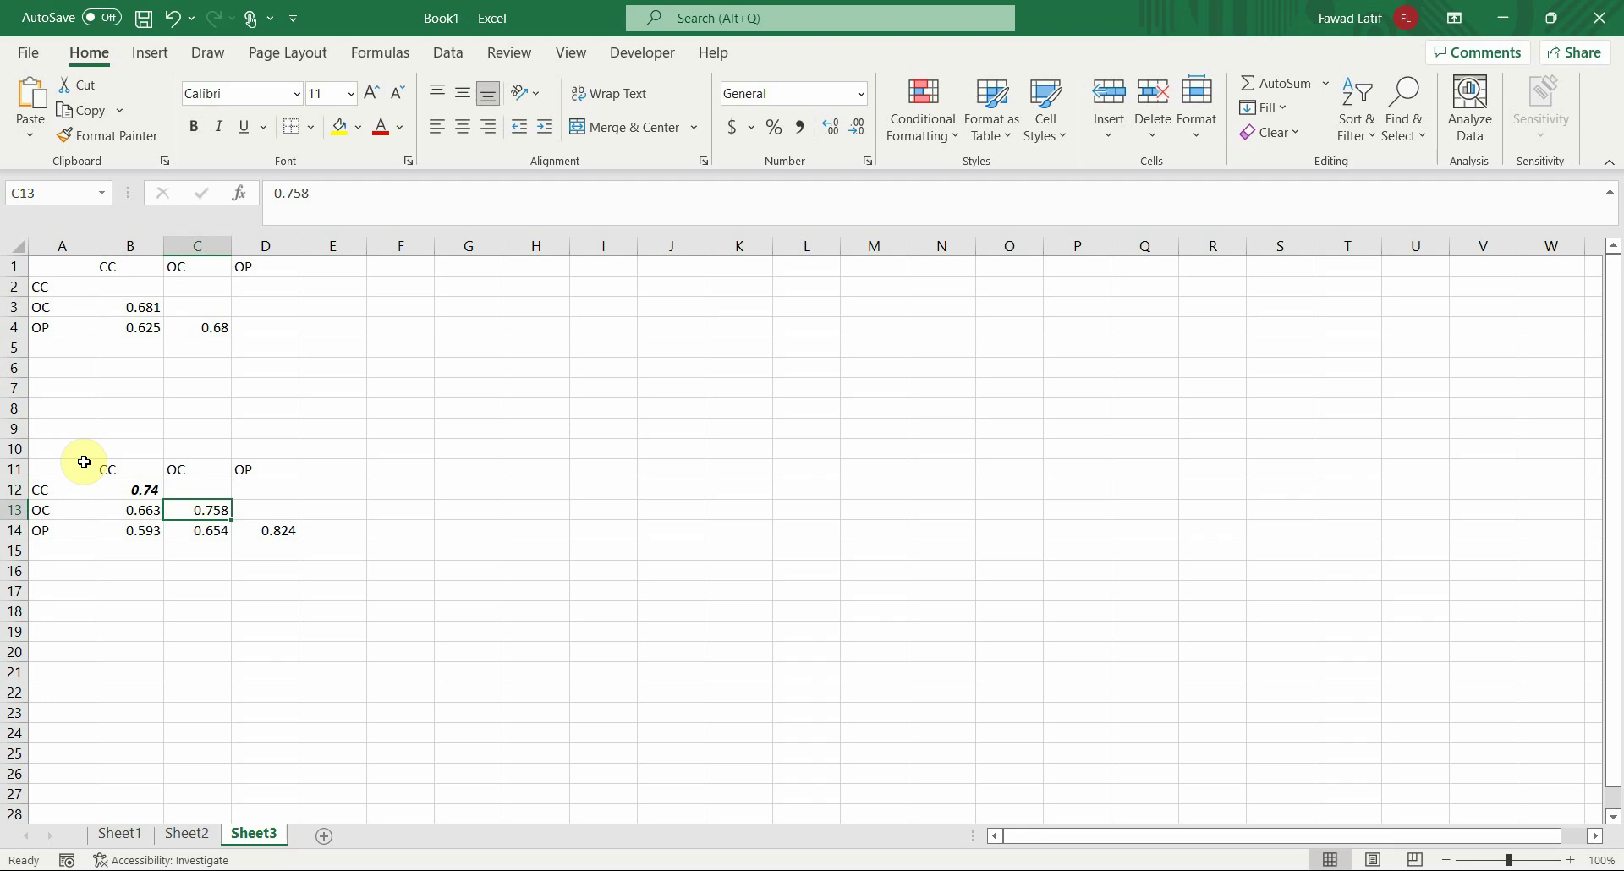
Format the remaining Fornell-Larcker diagonal values, OC in C13 and OP in D14, as bold italic
key(ctrl+b)
key(ctrl+i)
key(Down)
key(Right)
key(ctrl+b)
key(ctrl+i)
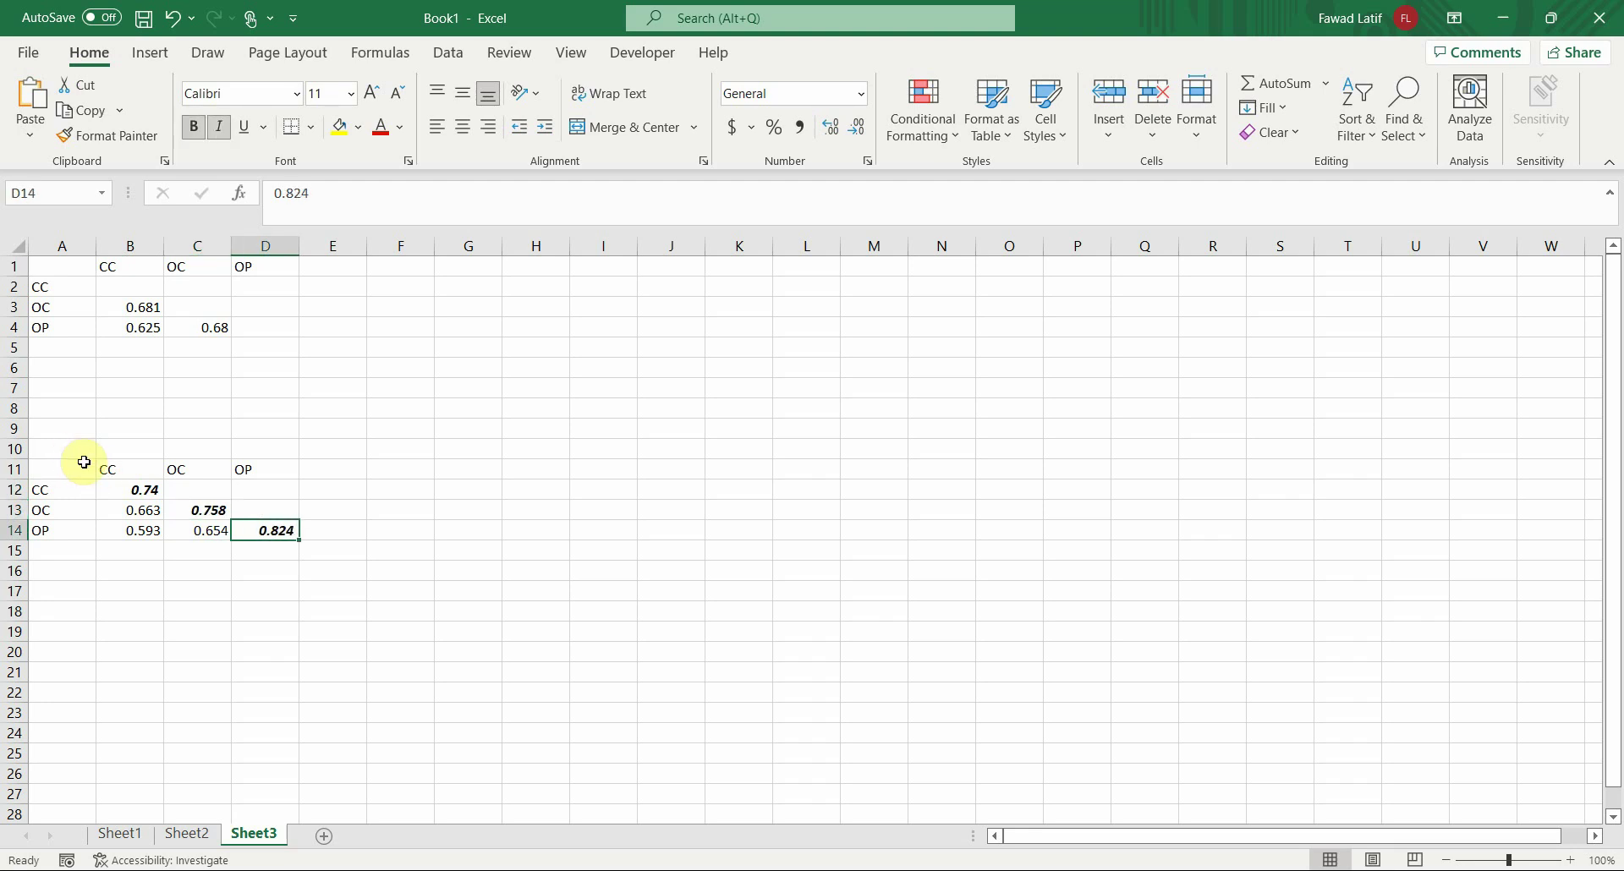
Apply all borders to the Fornell-Larcker matrix in A11:D14
key(Down)
key(Left)
key(Left)
key(Left)
drag(83, 462, 279, 531)
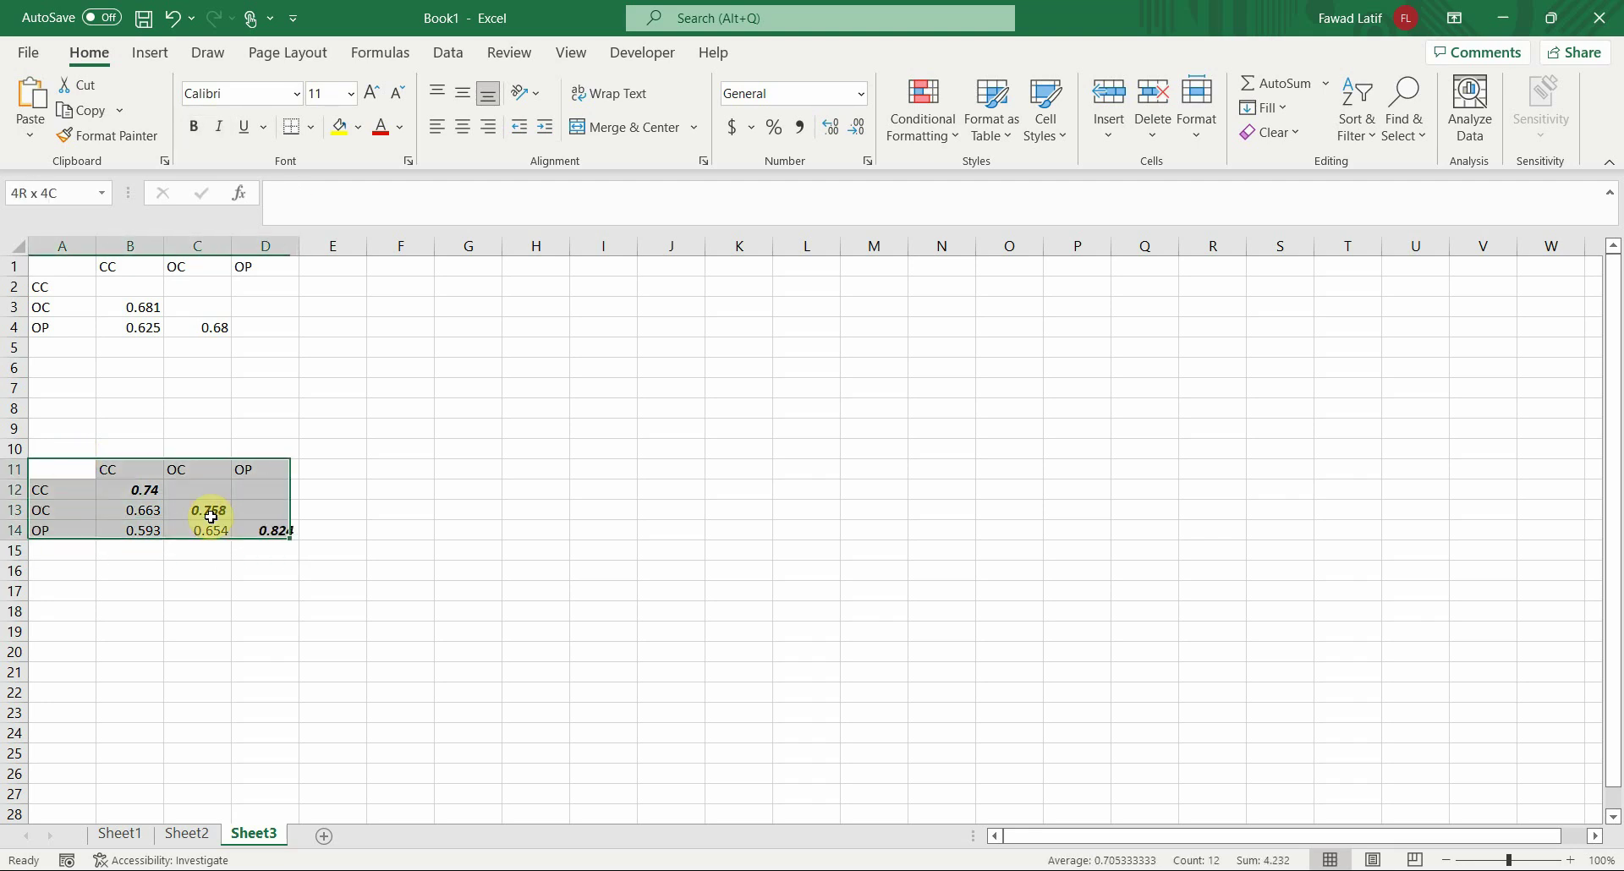
click(313, 135)
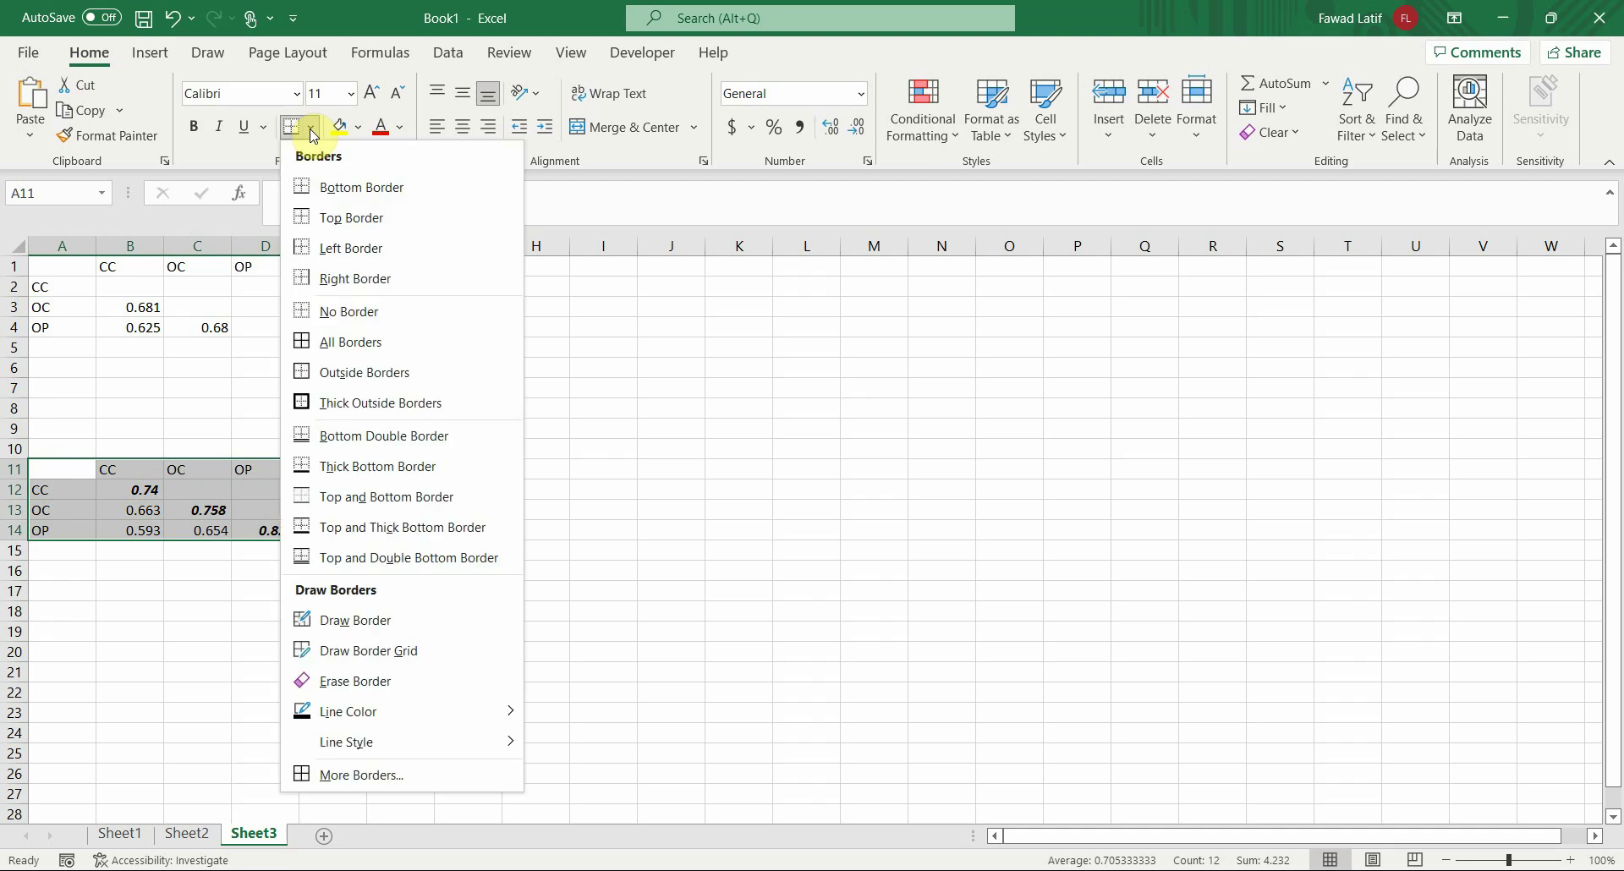
click(324, 335)
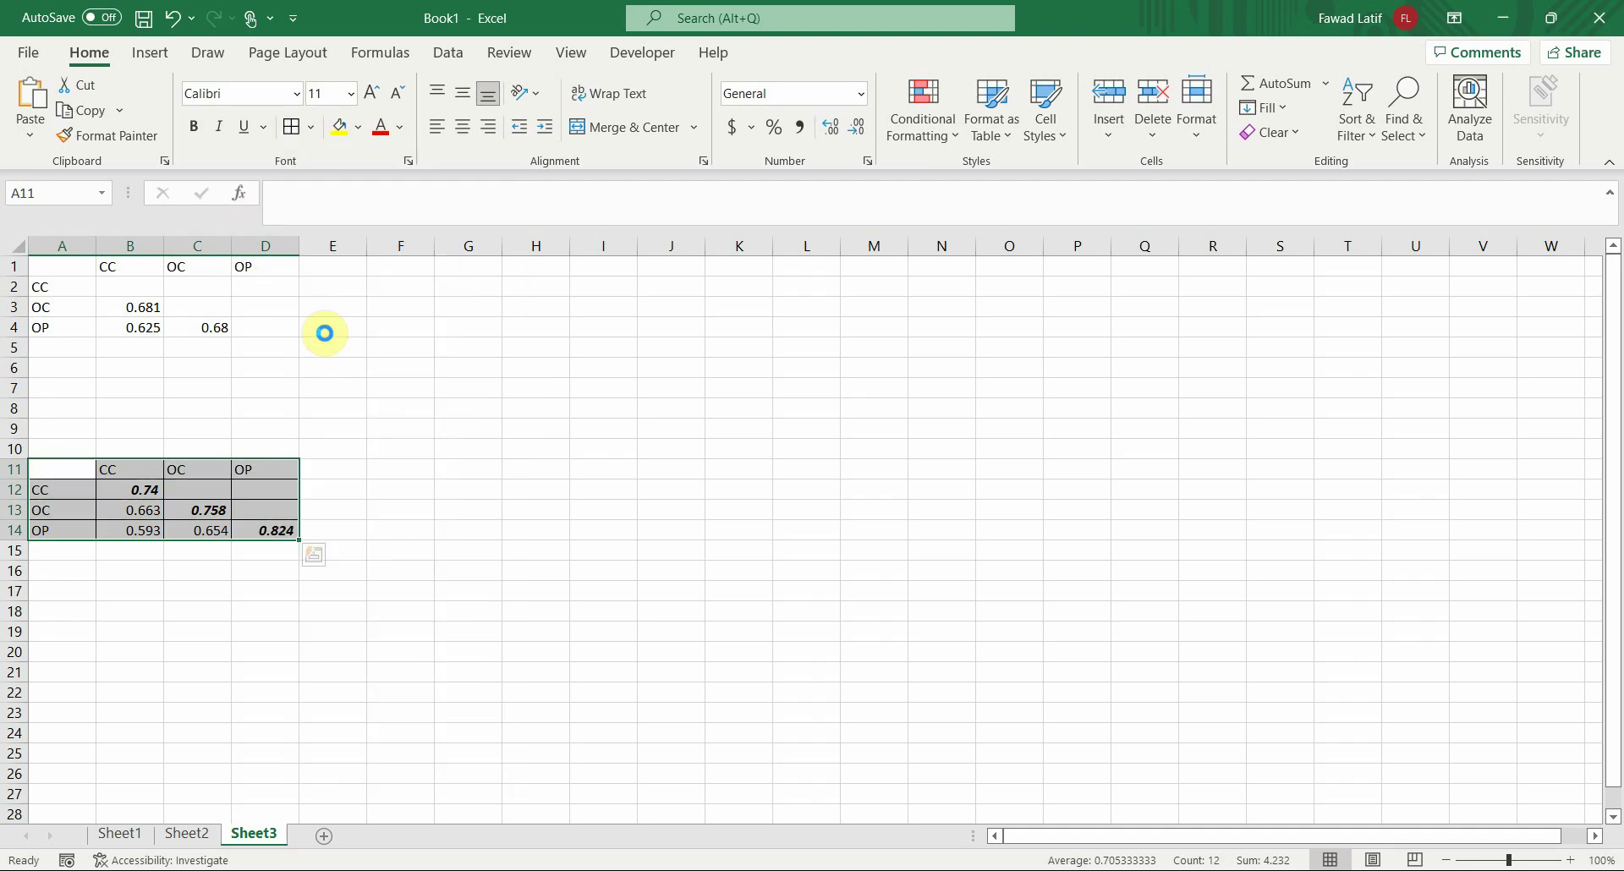
Paste the Fornell-Larcker matrix under the Table 3 caption in Word and add "Note. Bold and Italic values are Sq. root of AVE" below it
click(866, 870)
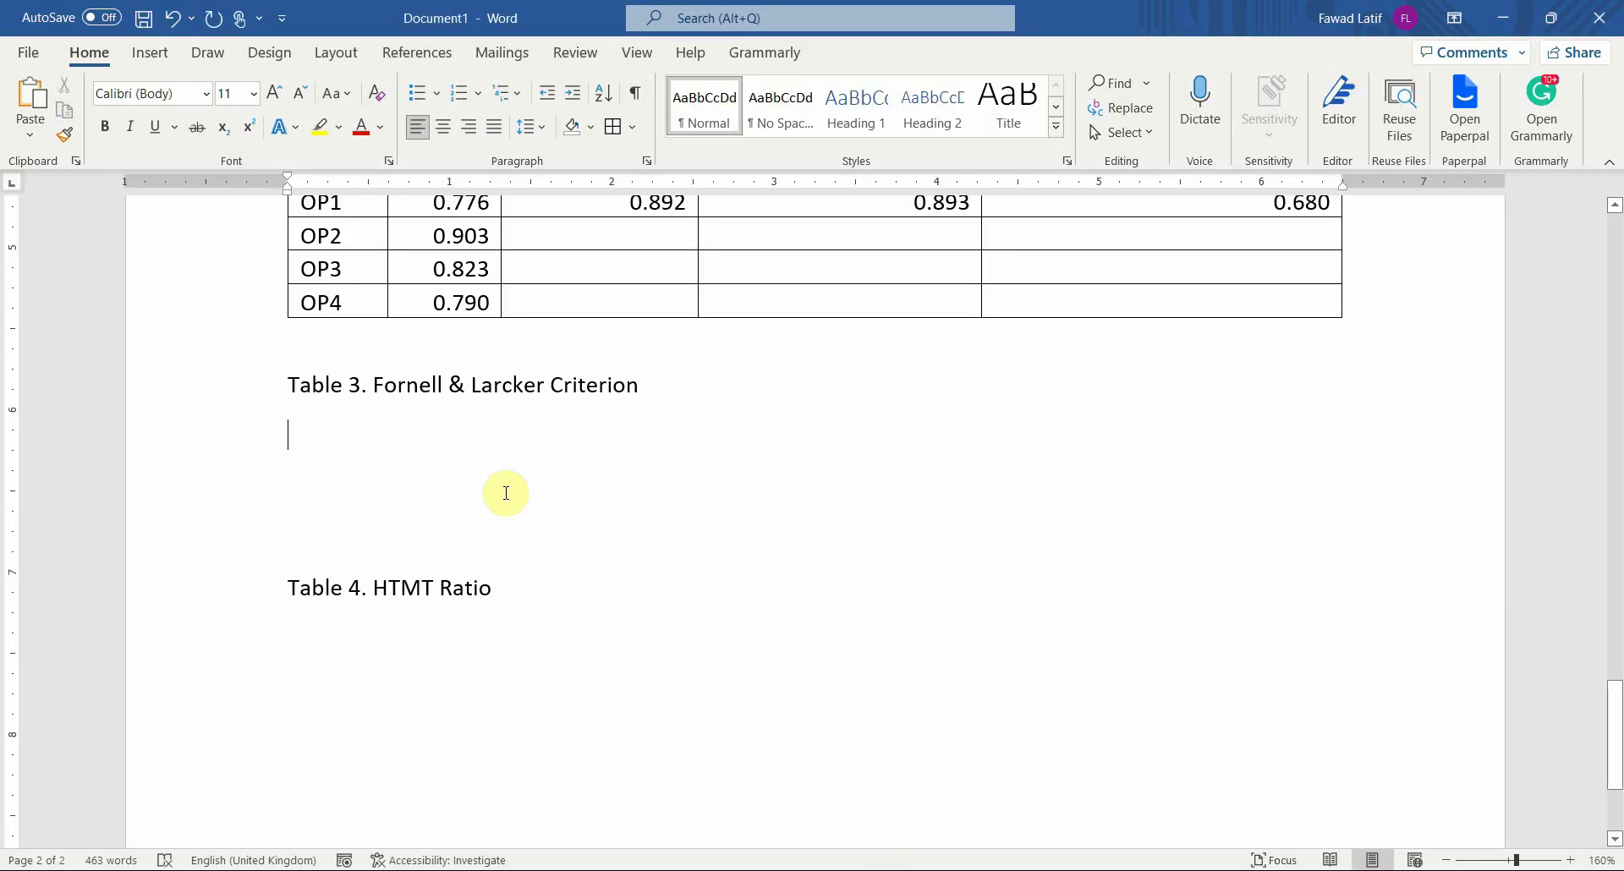
key(ctrl+v)
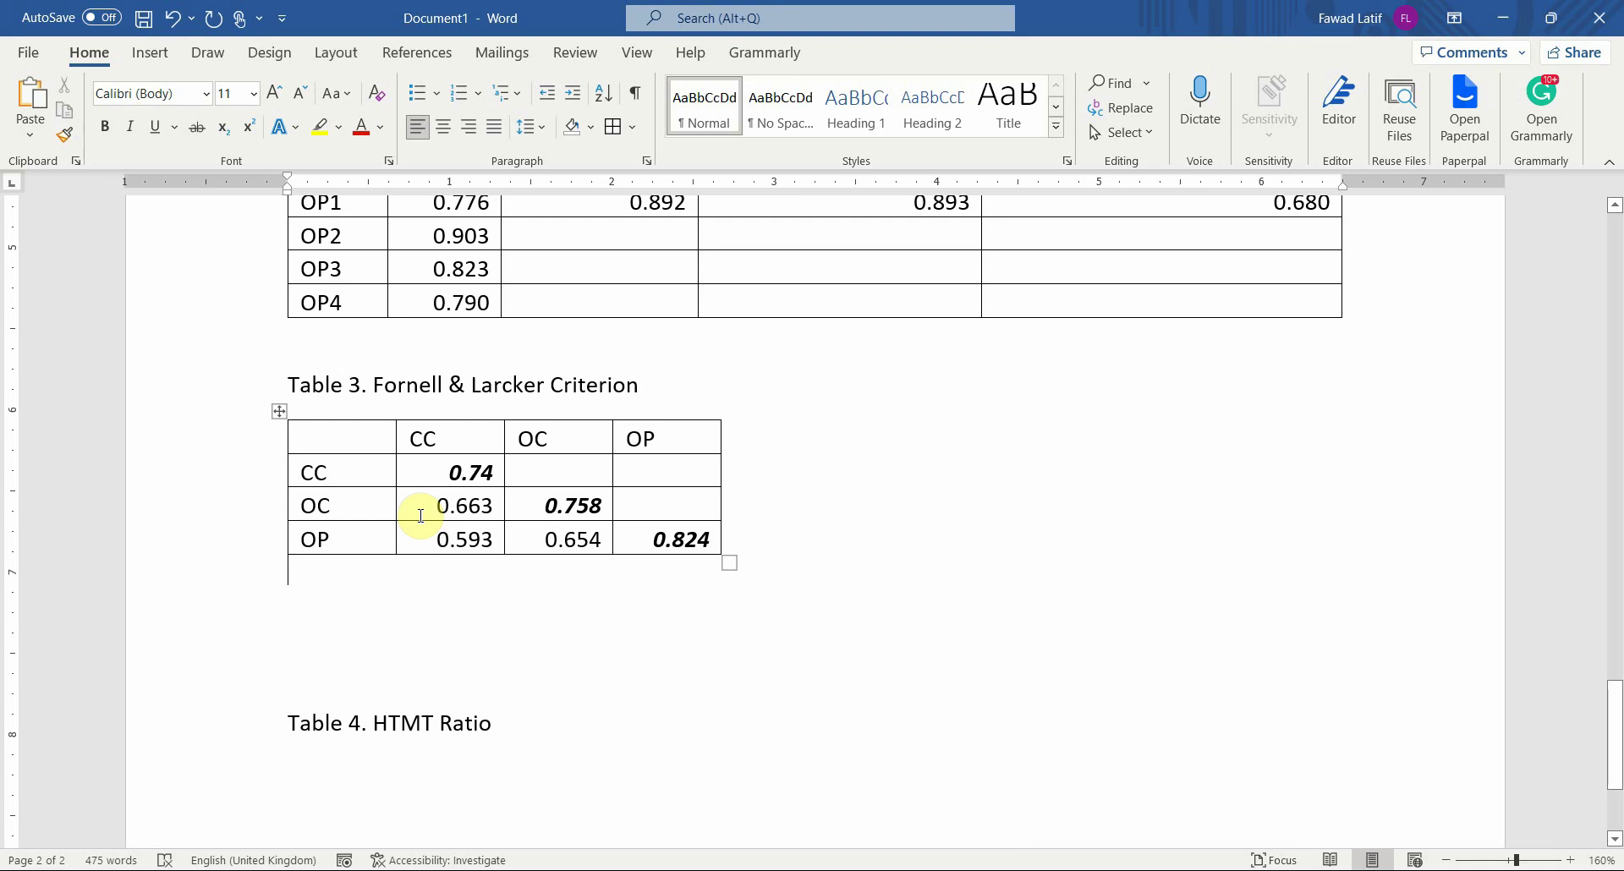
text(Note. B)
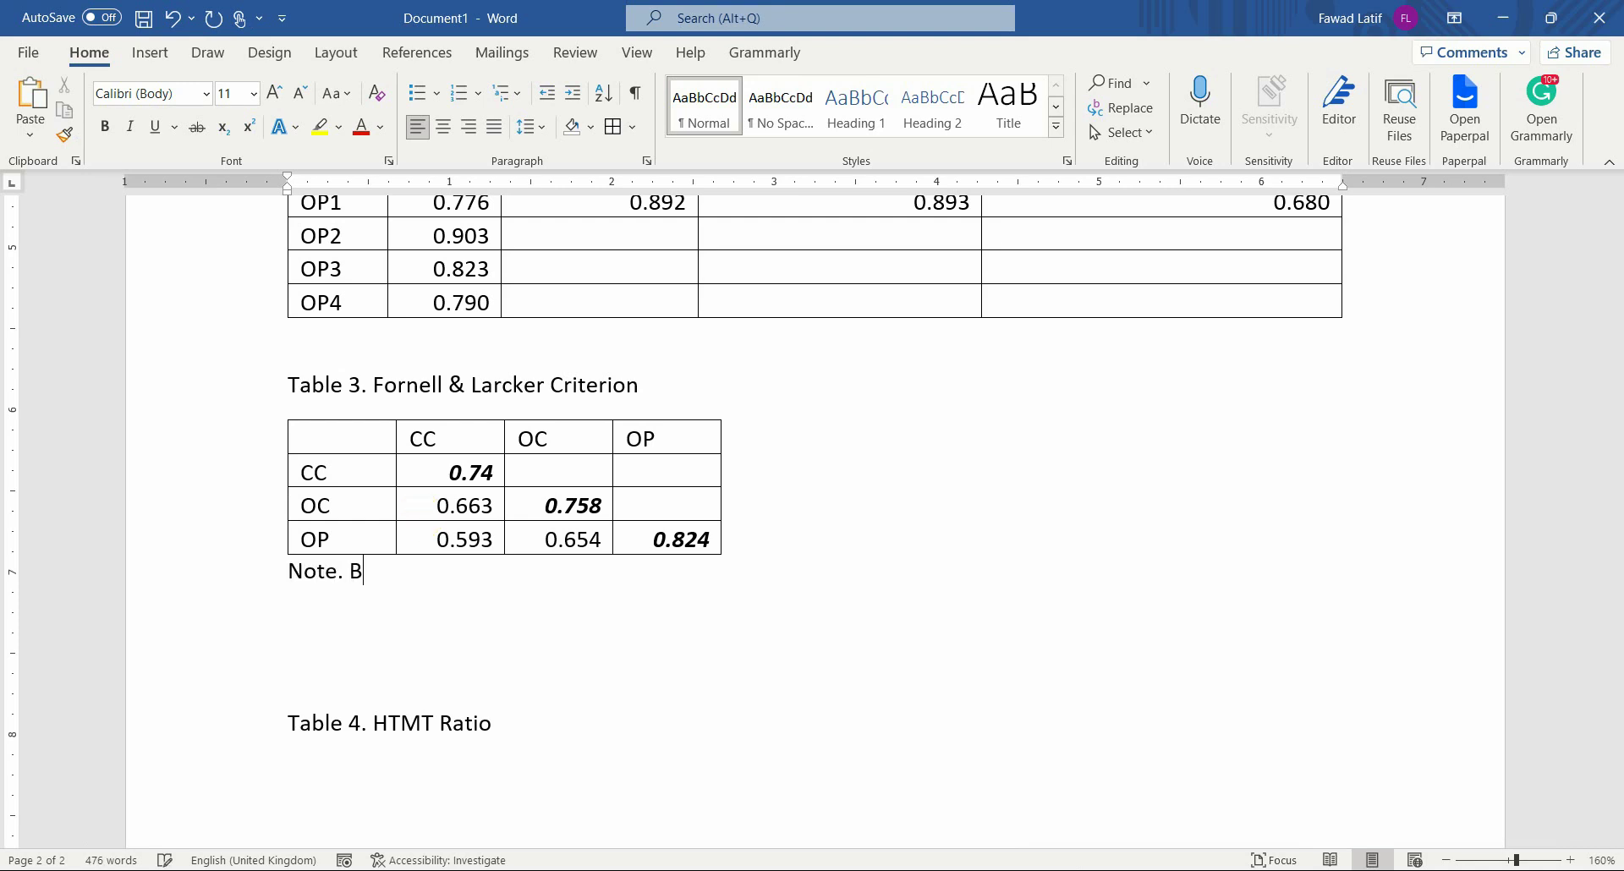
text(old and Ite)
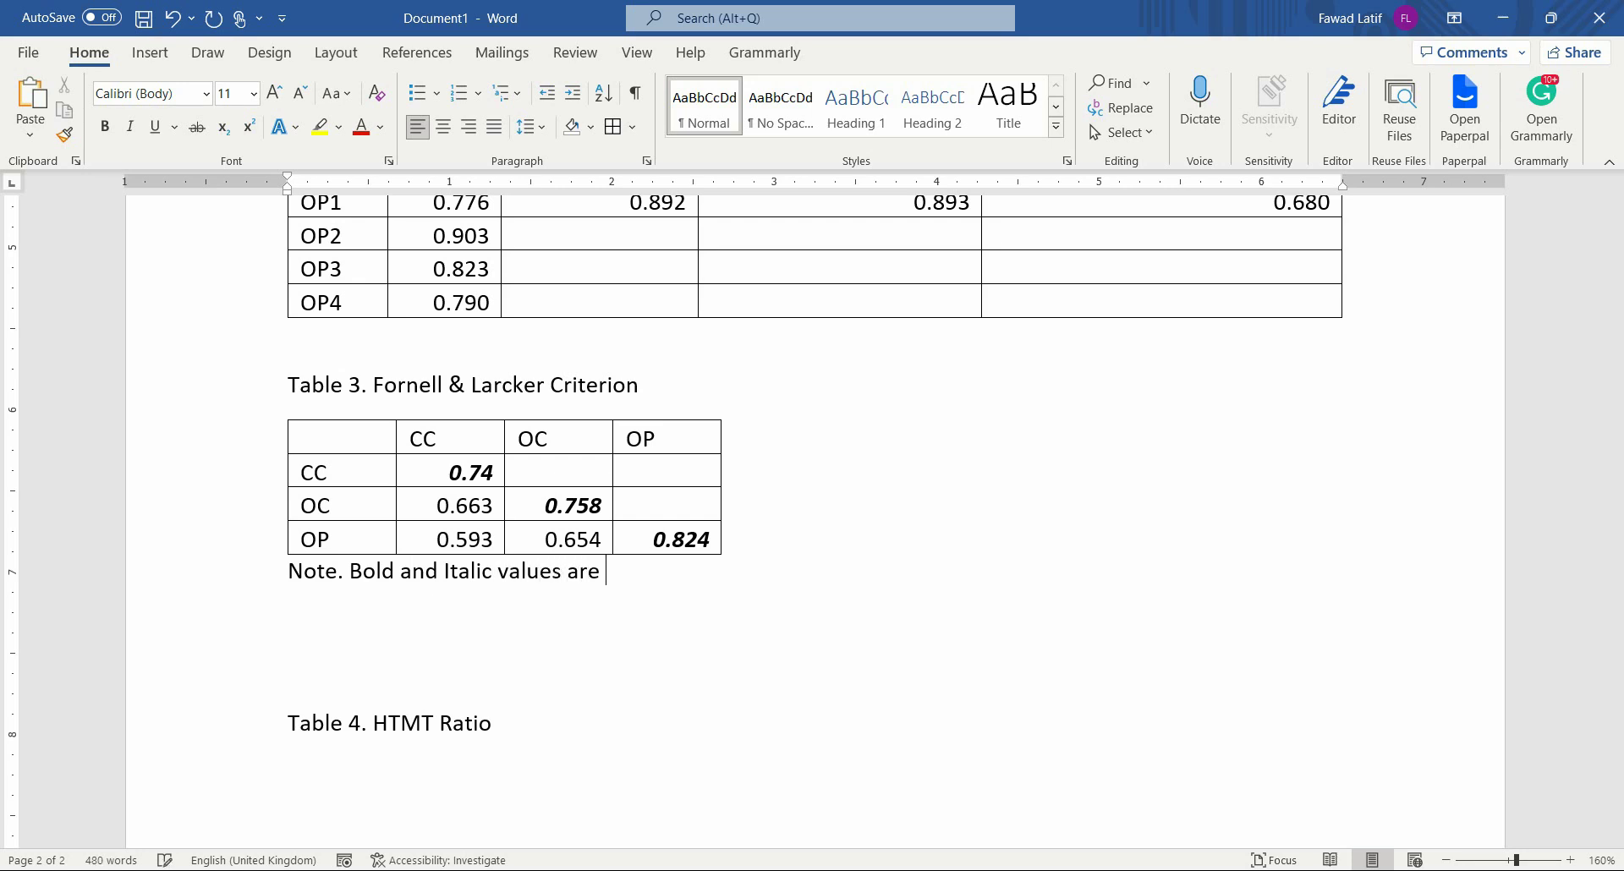
text(Sq. root of AVE)
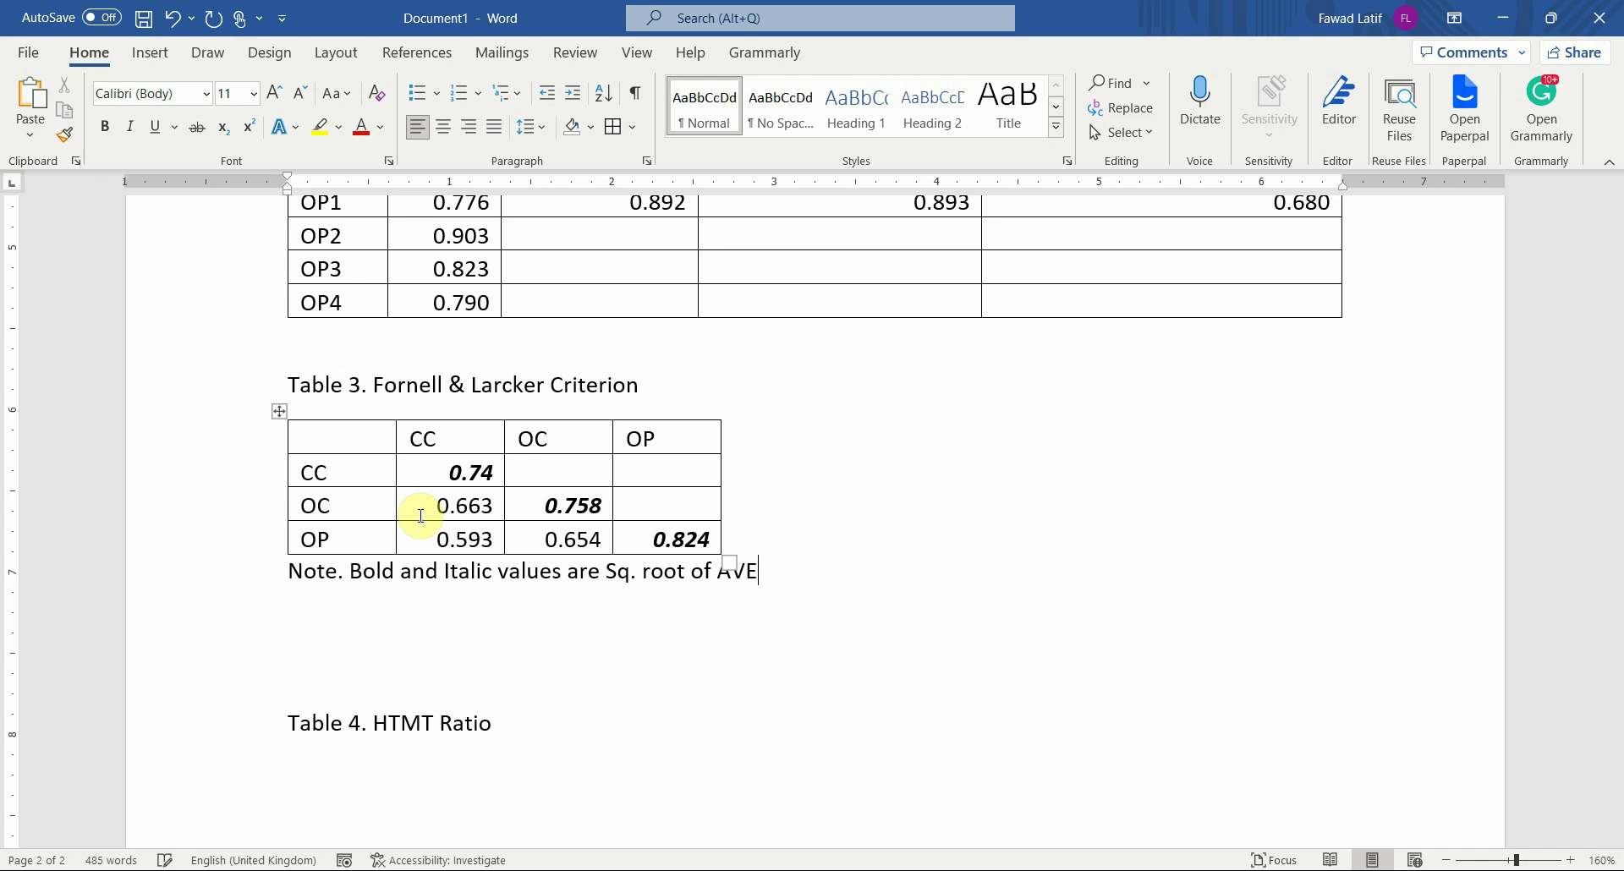
Delete the extra blank lines between the Table 3 note and the Table 4 caption, and start a new line below that caption
key(shift+Right)
key(Down)
key(Delete)
key(Delete)
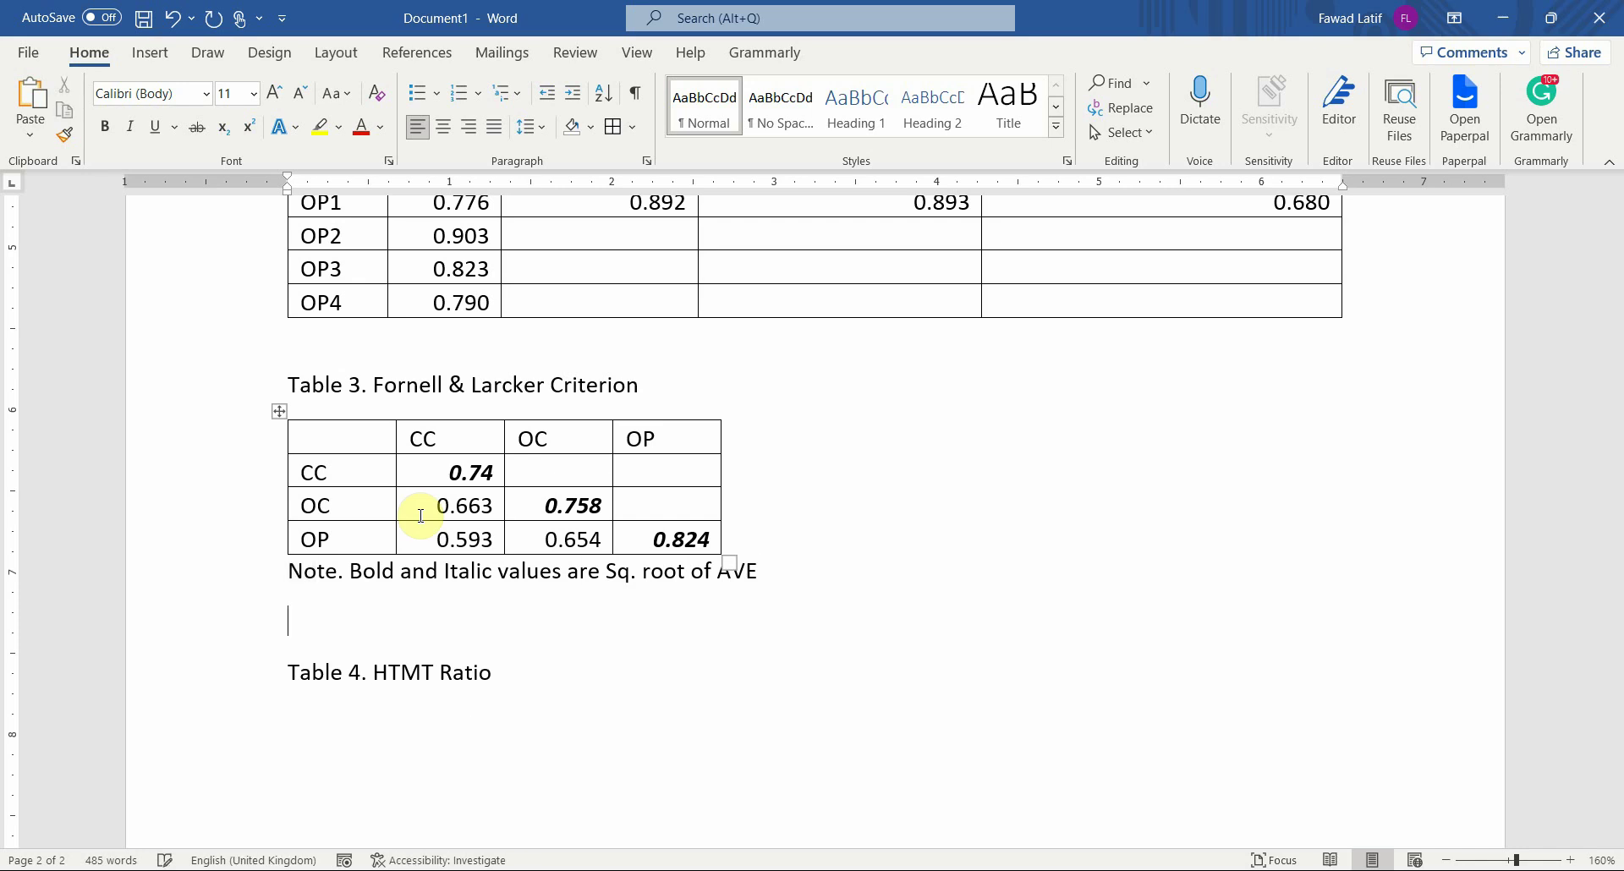
key(End)
key(Return)
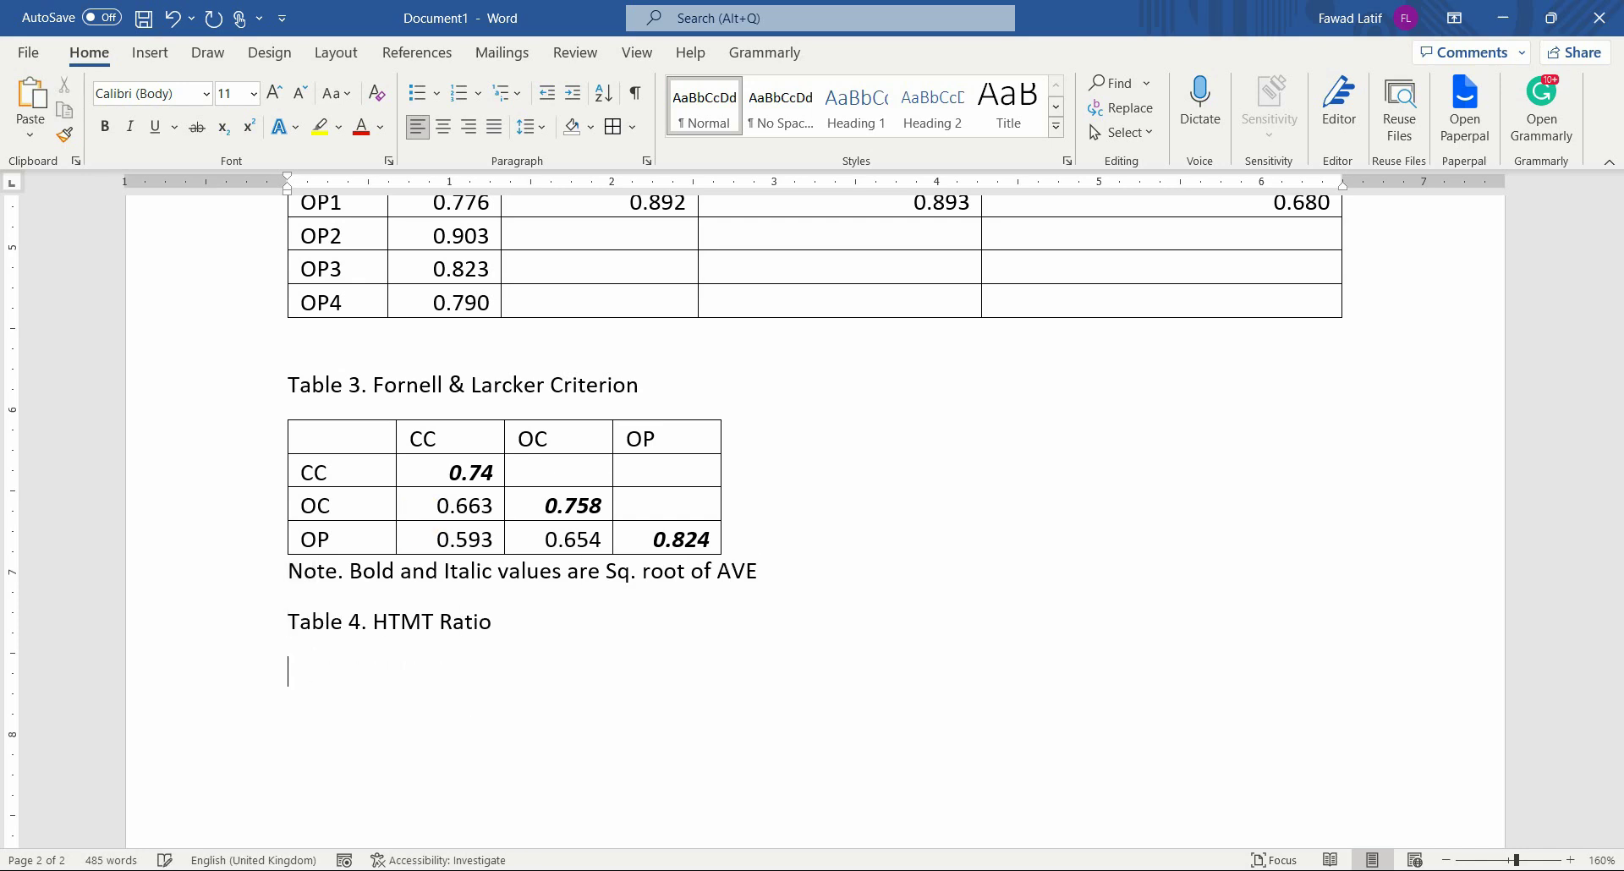
Copy the HTMT matrix in A1:D4 from Excel, paste it under the Table 4 caption in Word, and give it all borders
key(alt+Tab)
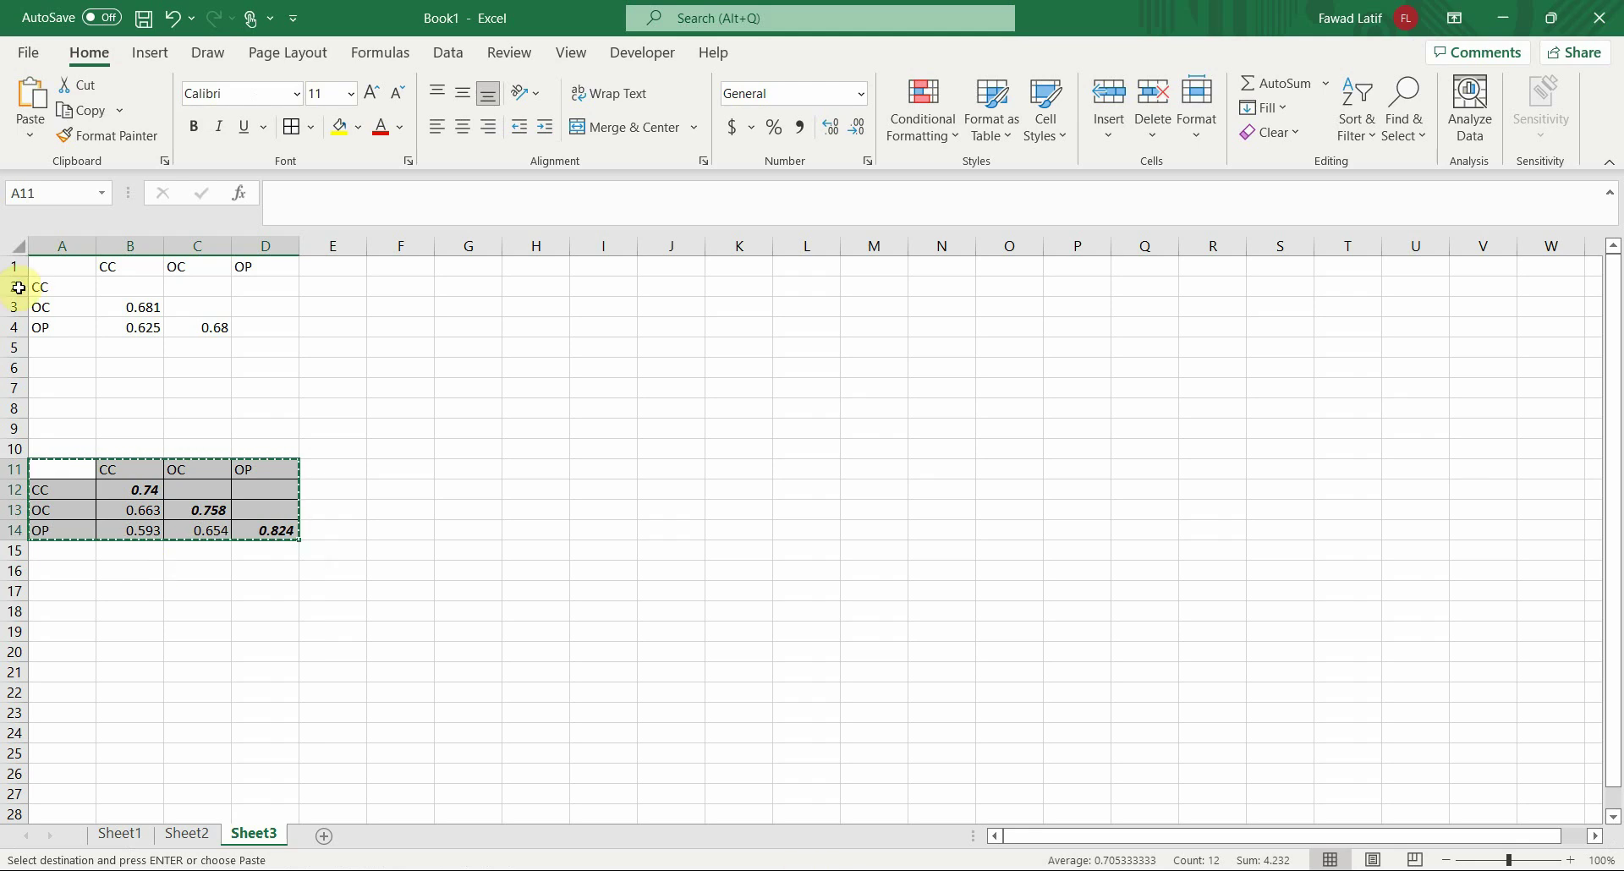
drag(64, 264, 247, 320)
key(ctrl+c)
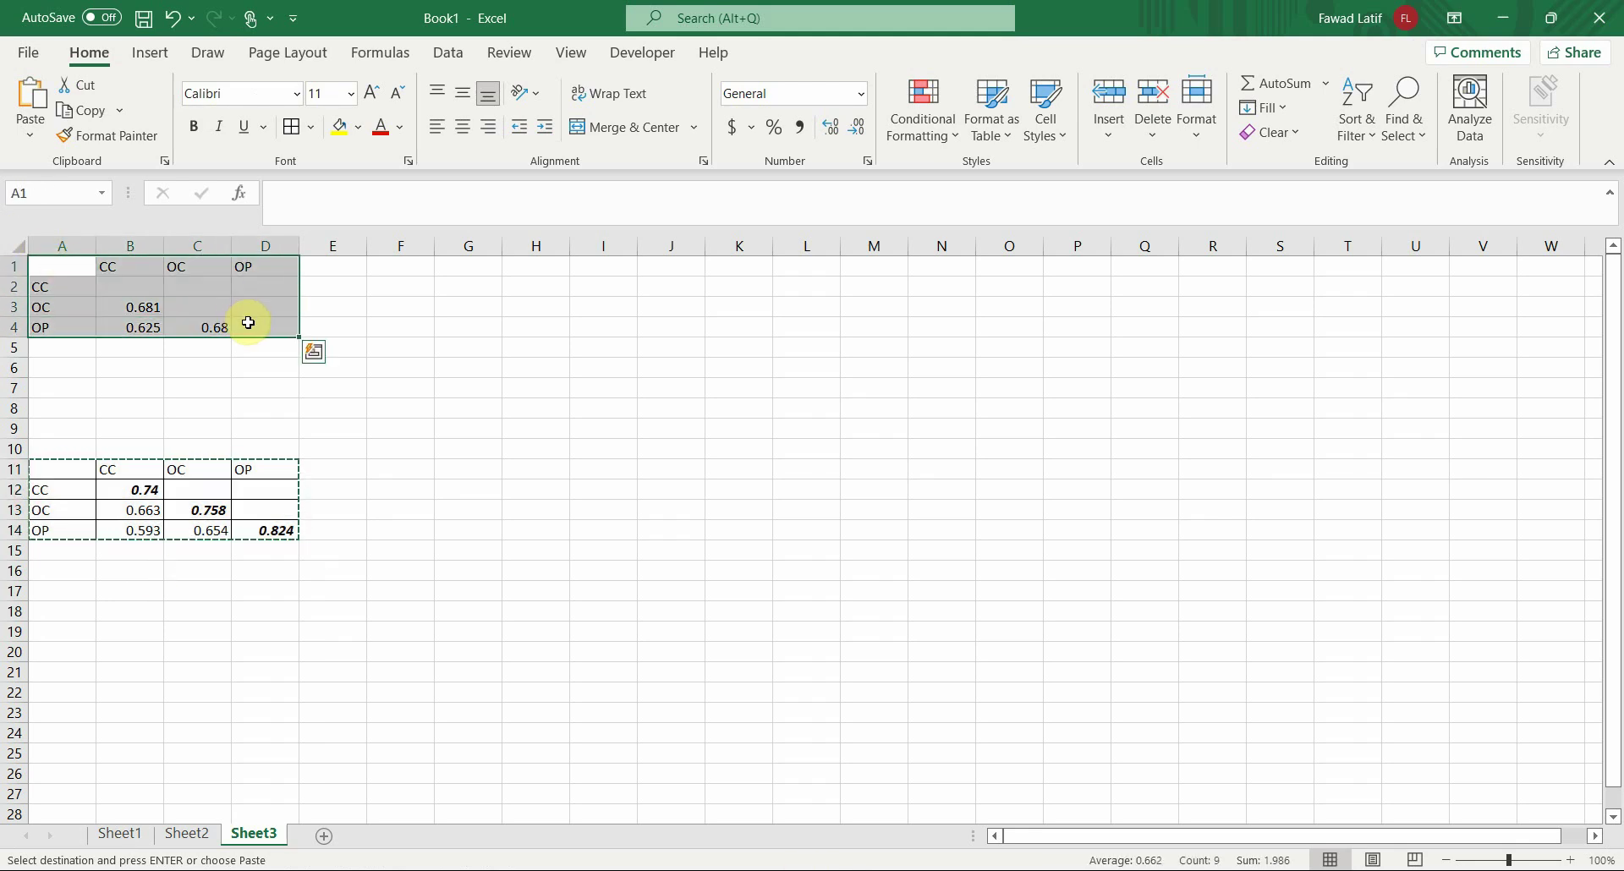
click(925, 869)
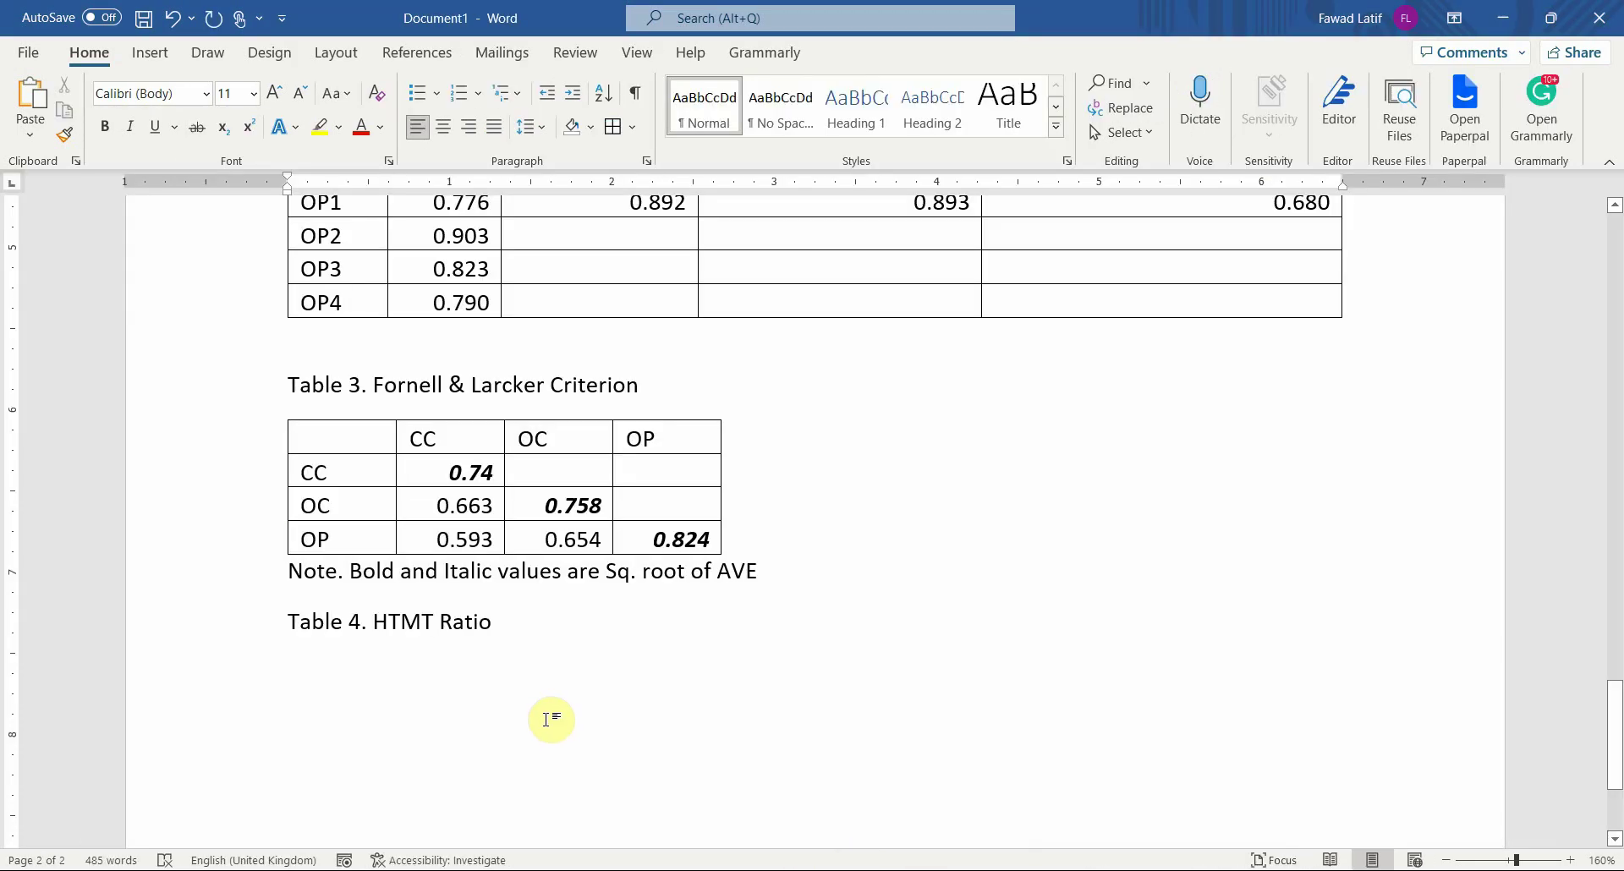
key(ctrl+v)
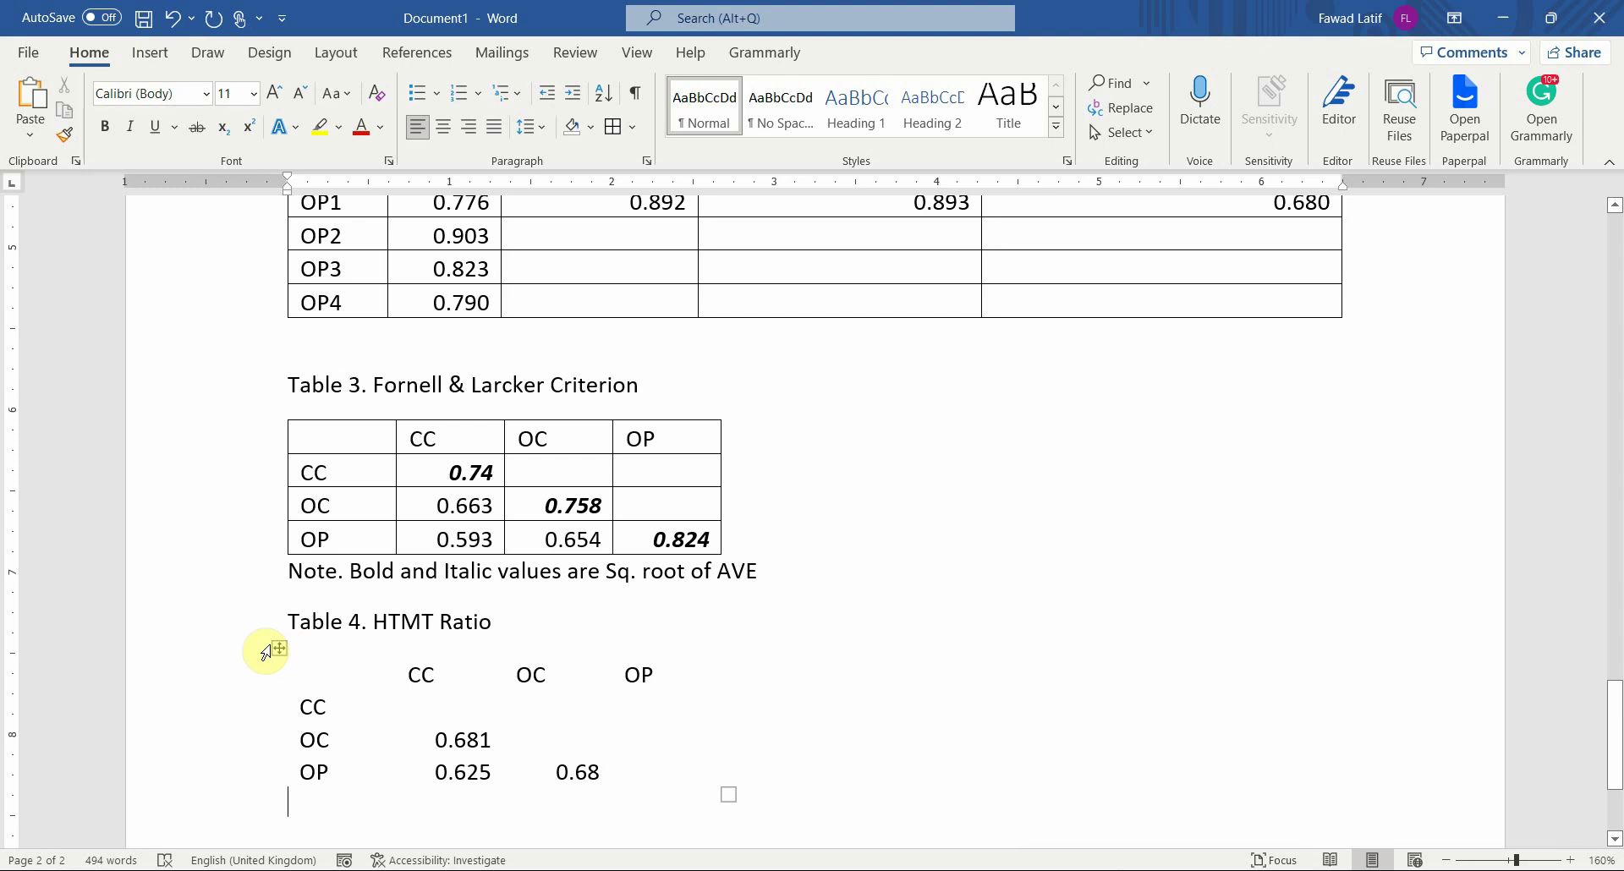
click(279, 648)
click(612, 126)
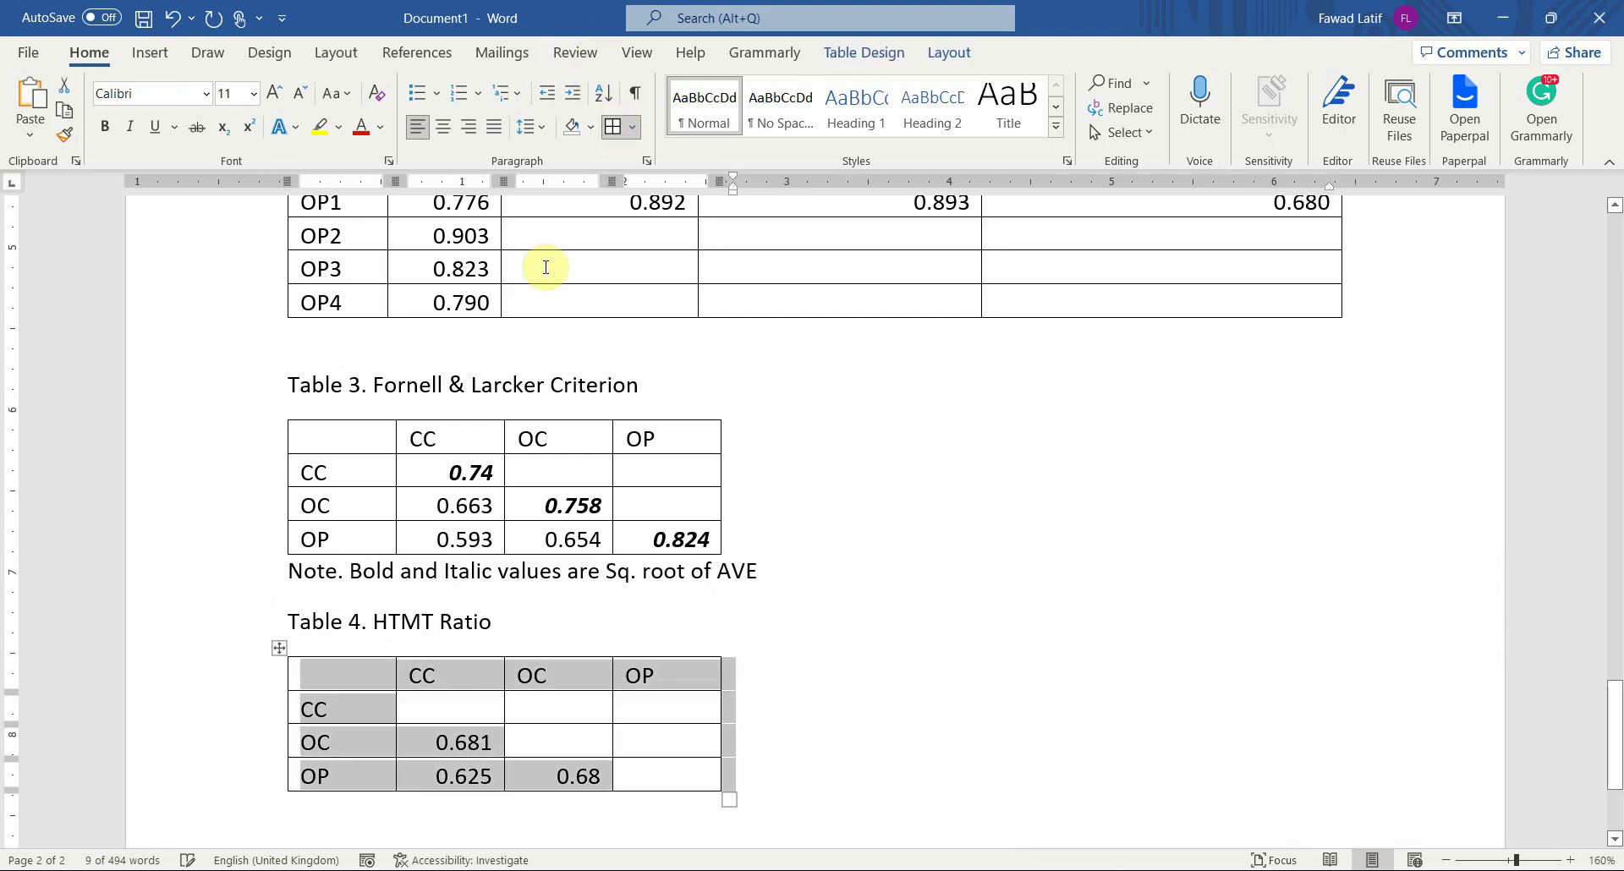
Review the whole report at 110% zoom, from the Measurement Model text through Tables 1 to 4
scroll(765, 463, down, 2)
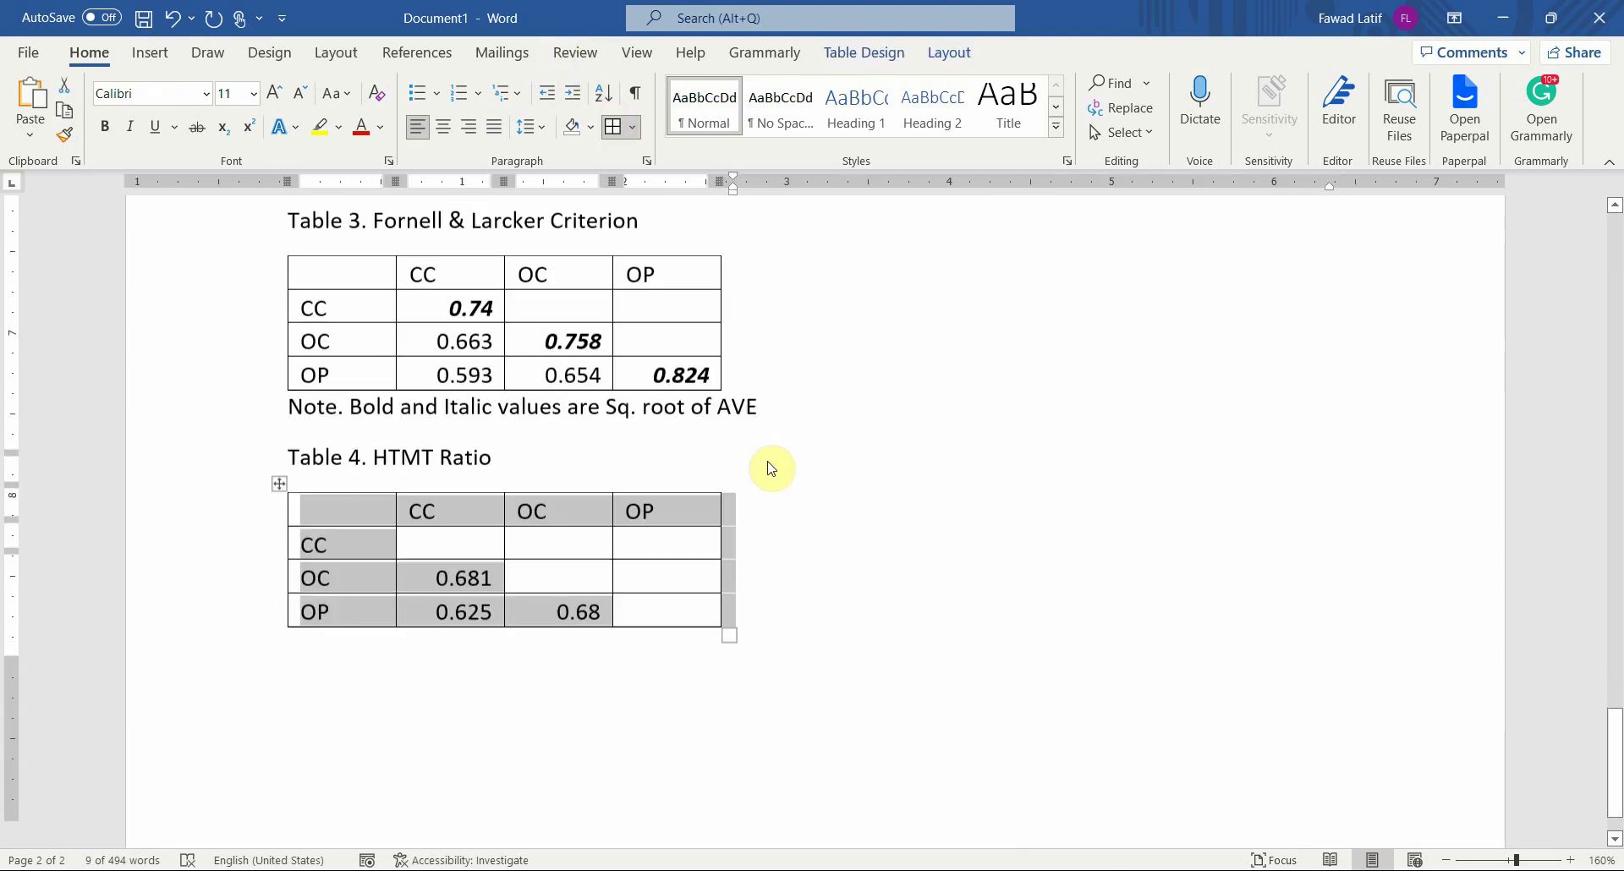
scroll(773, 467, up, 10)
scroll(776, 469, up, 15)
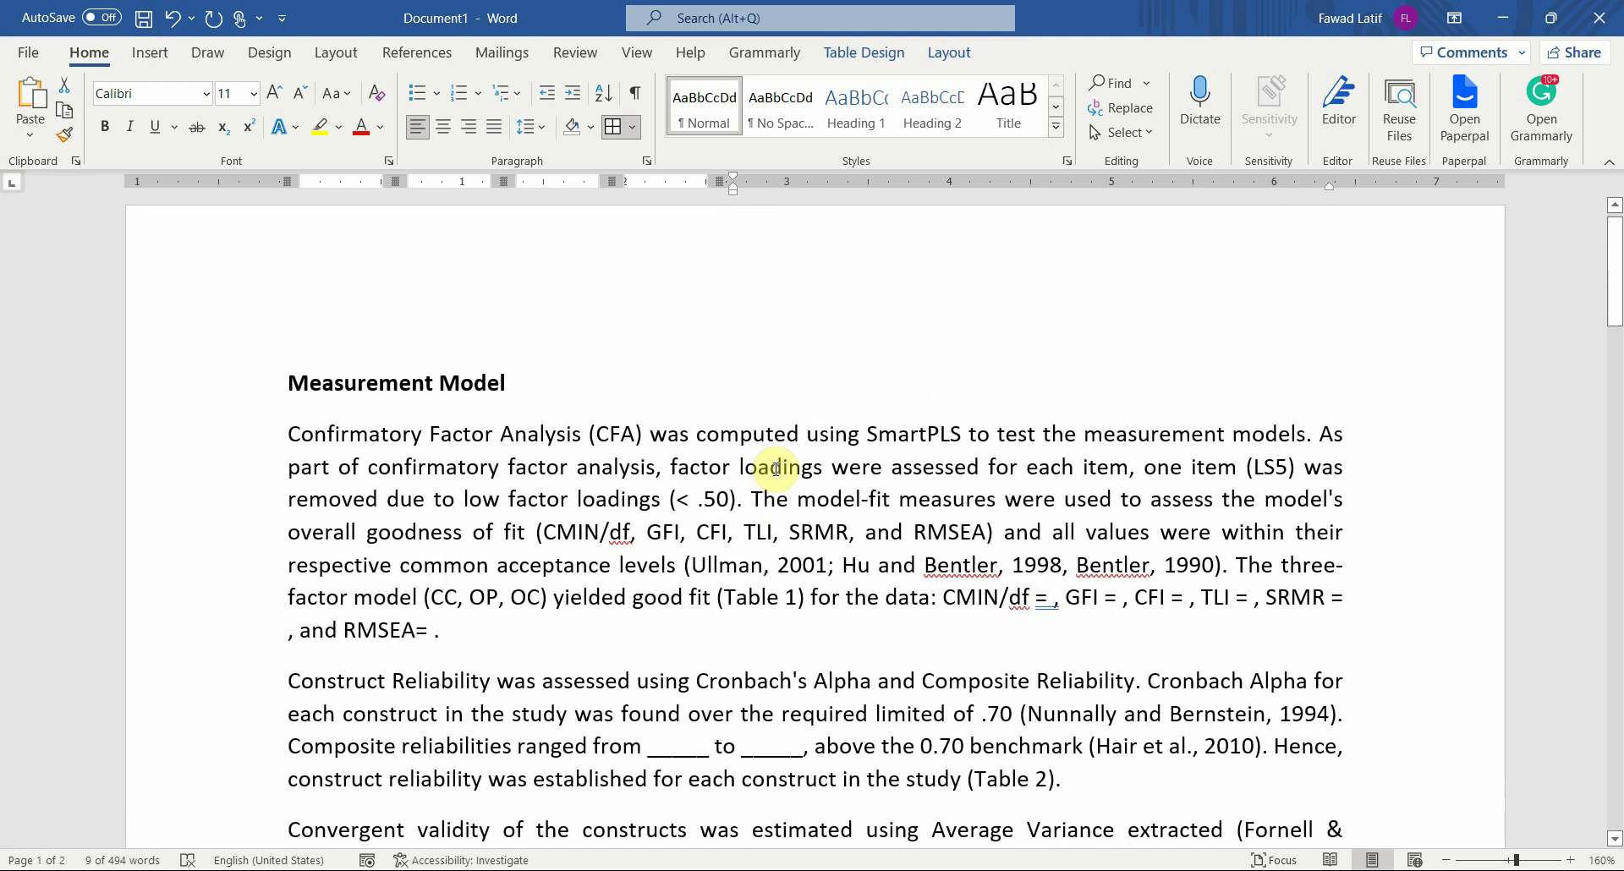
scroll(774, 468, down, 4)
scroll(772, 461, up, 2)
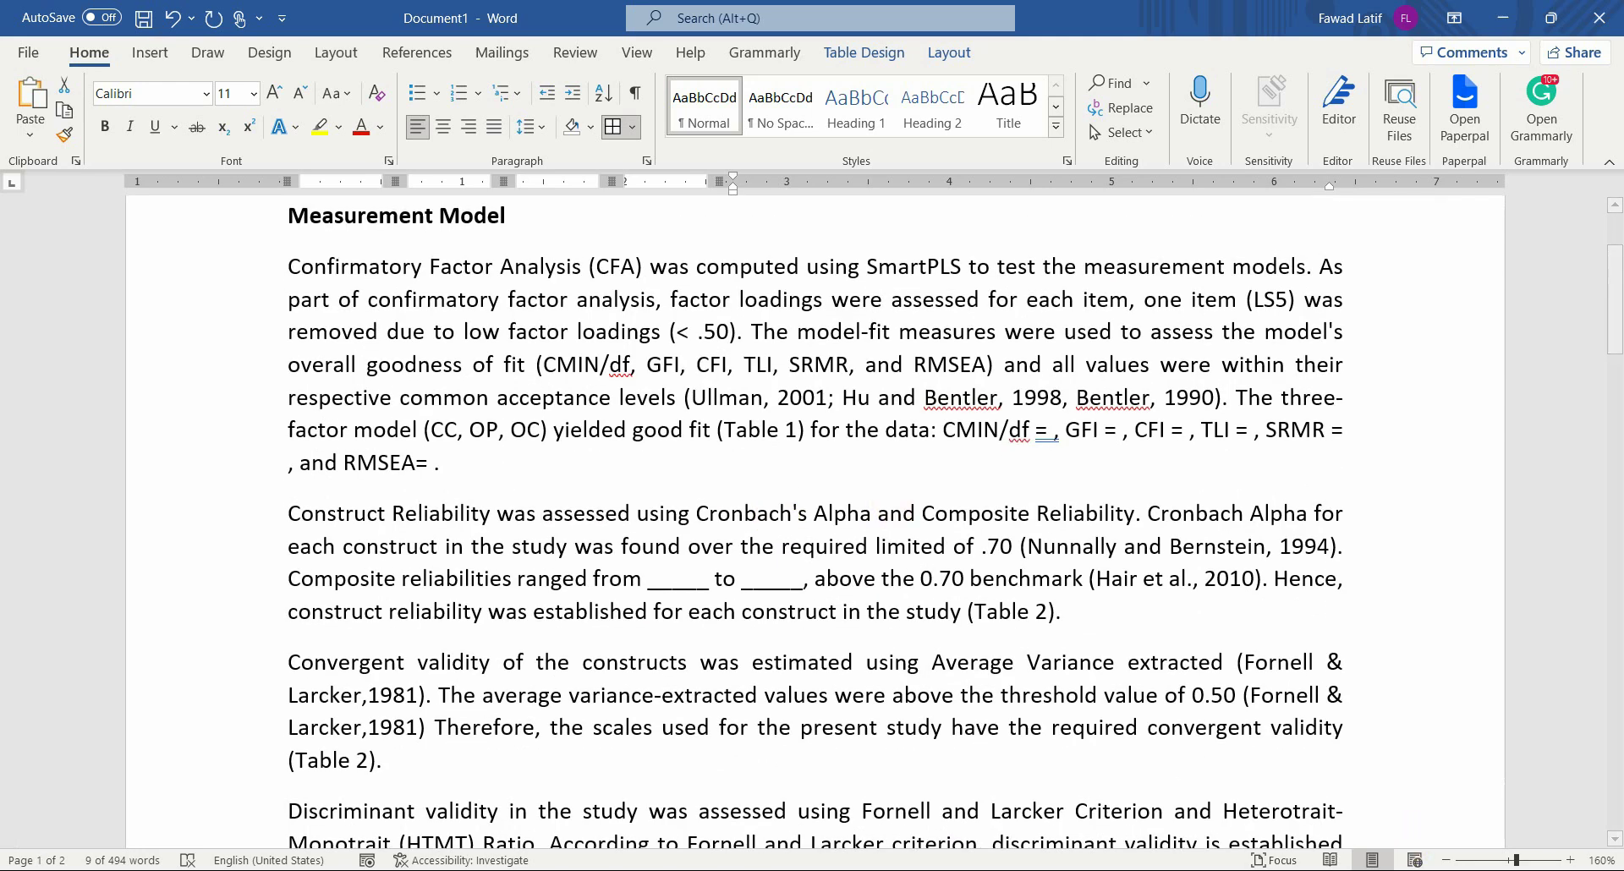
click(1446, 860)
click(1446, 859)
click(1446, 860)
click(1446, 860)
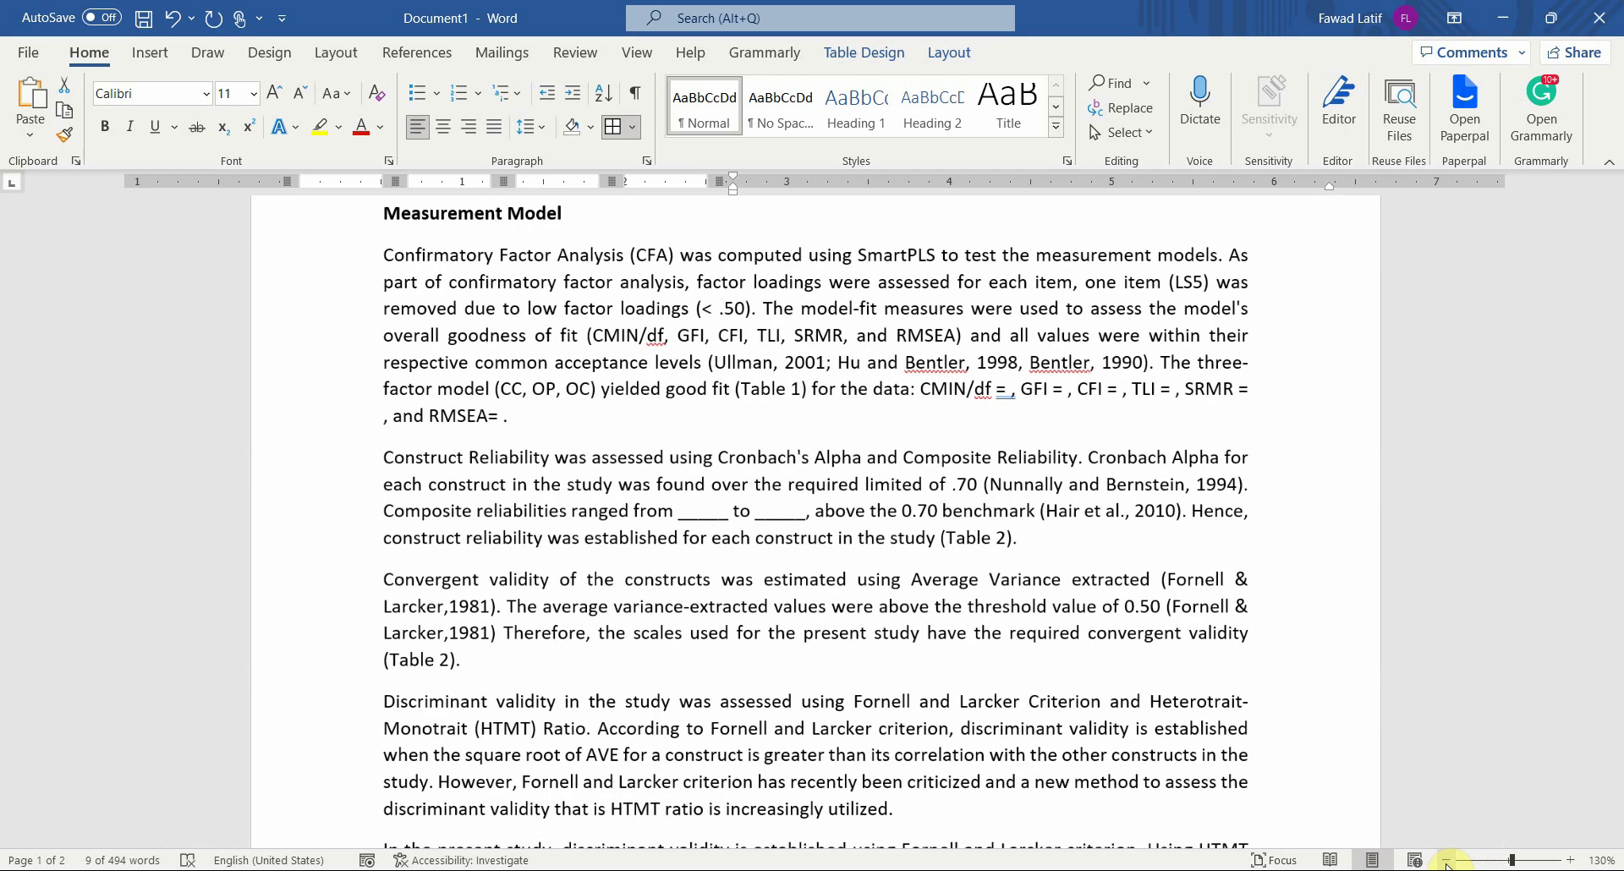
click(1446, 860)
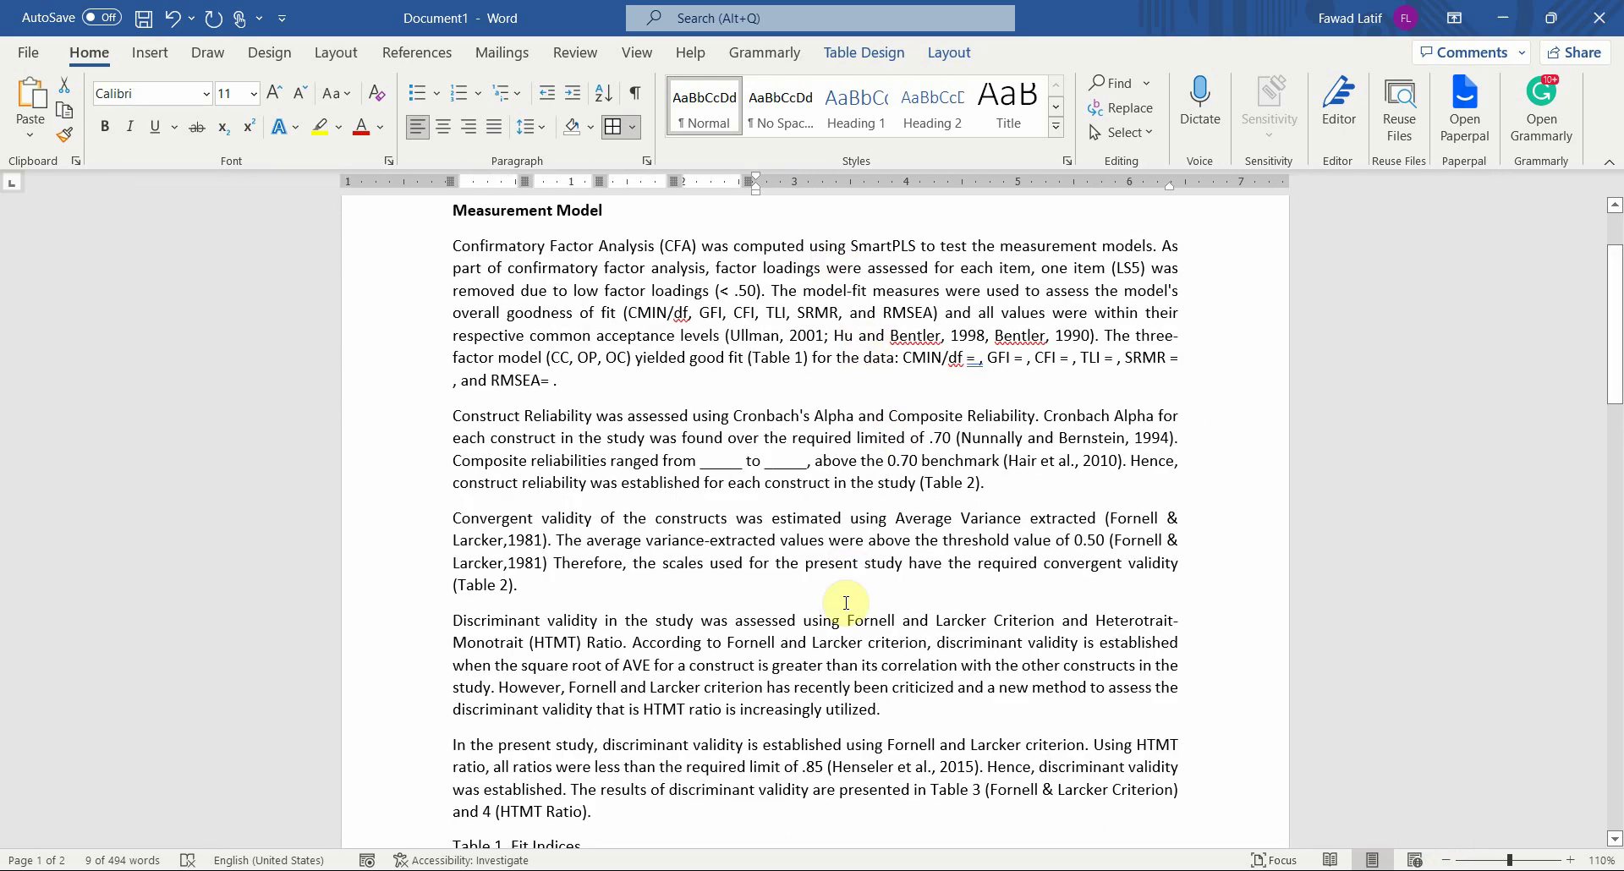
scroll(845, 603, down, 3)
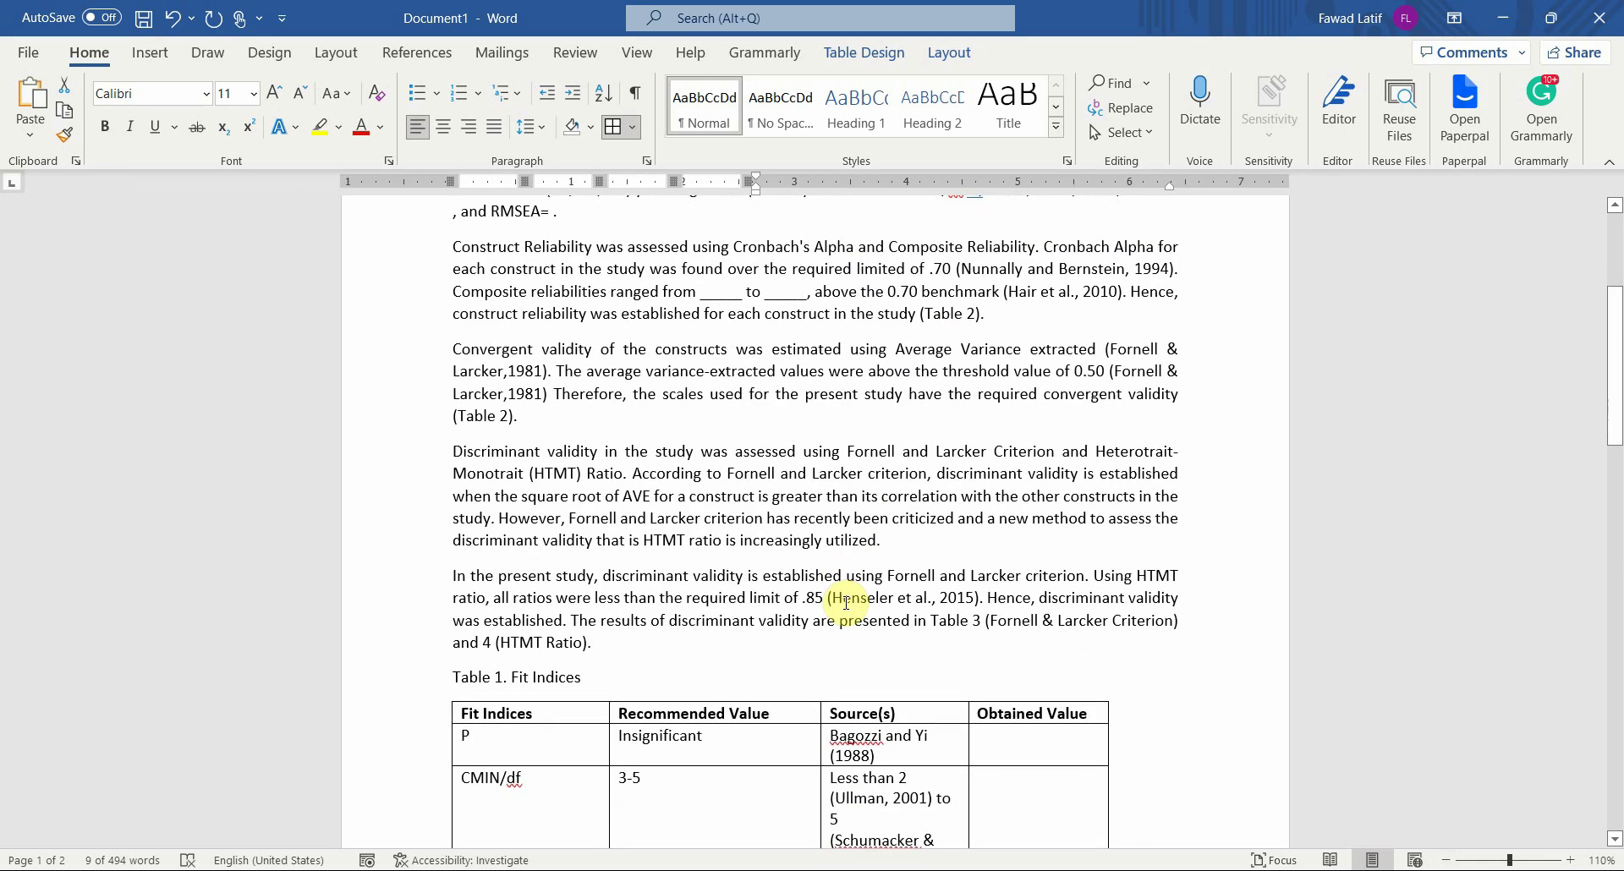
scroll(846, 603, down, 3)
scroll(847, 603, down, 2)
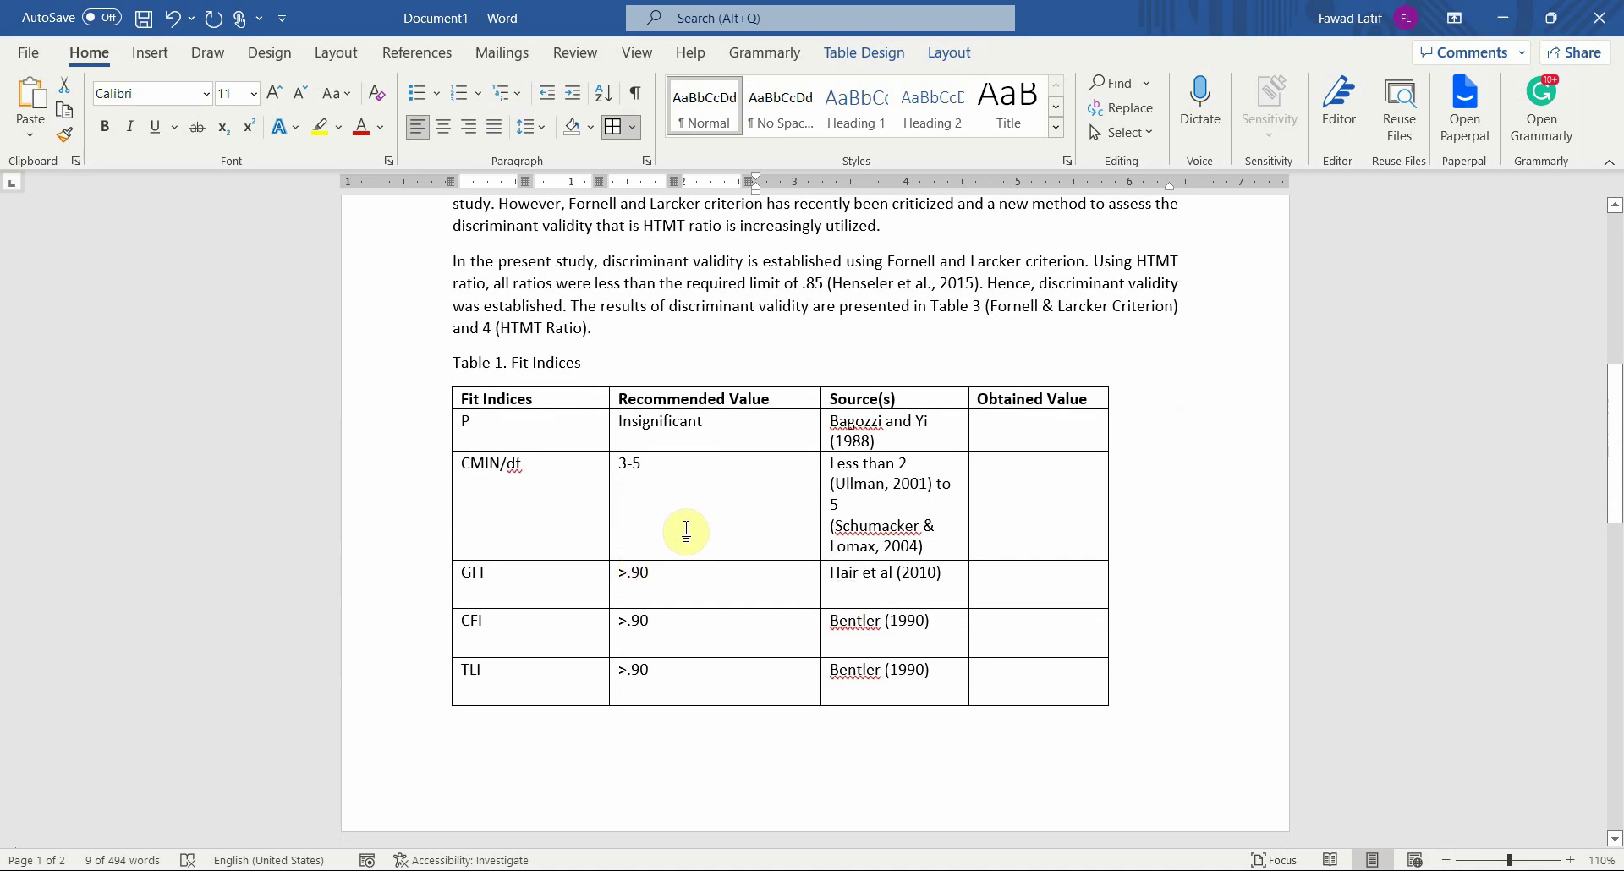
scroll(732, 497, down, 2)
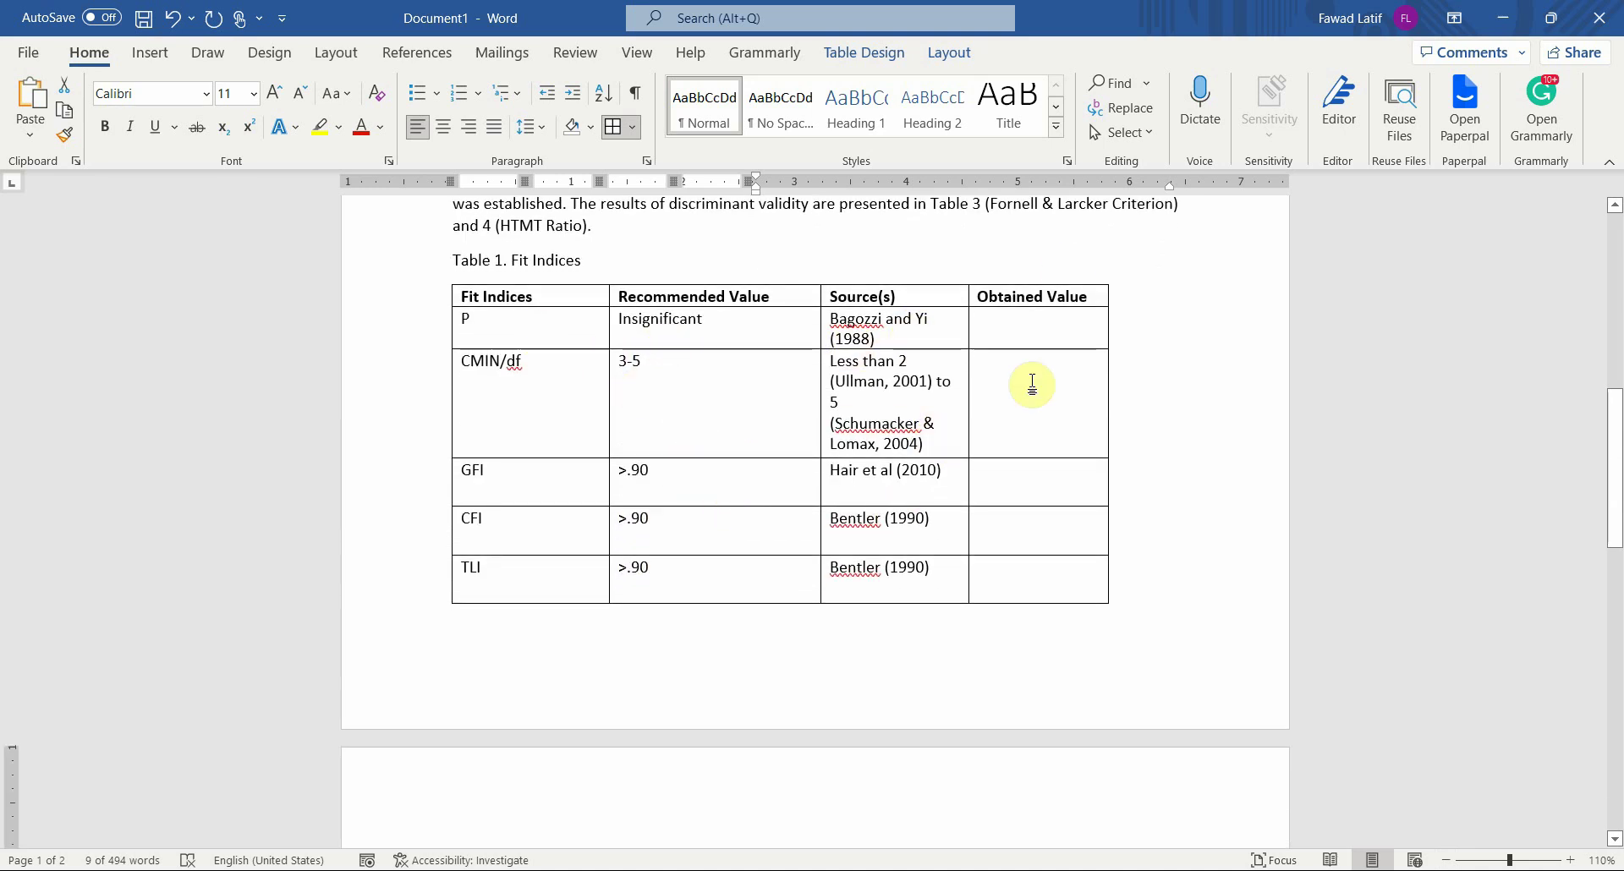
scroll(1002, 484, down, 9)
scroll(1002, 484, down, 2)
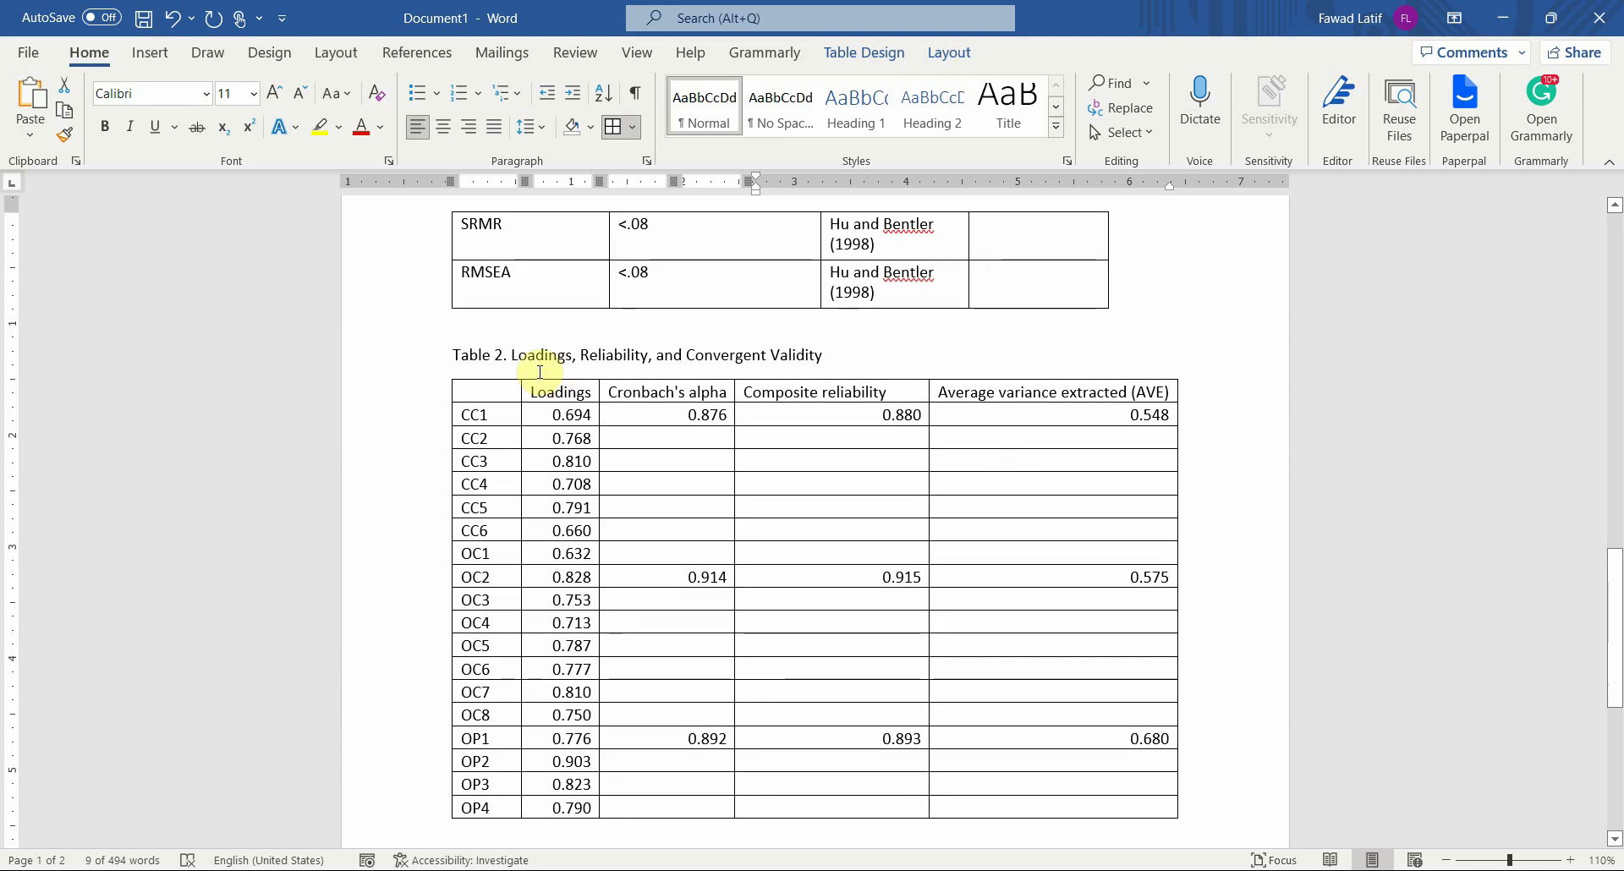
scroll(808, 372, down, 9)
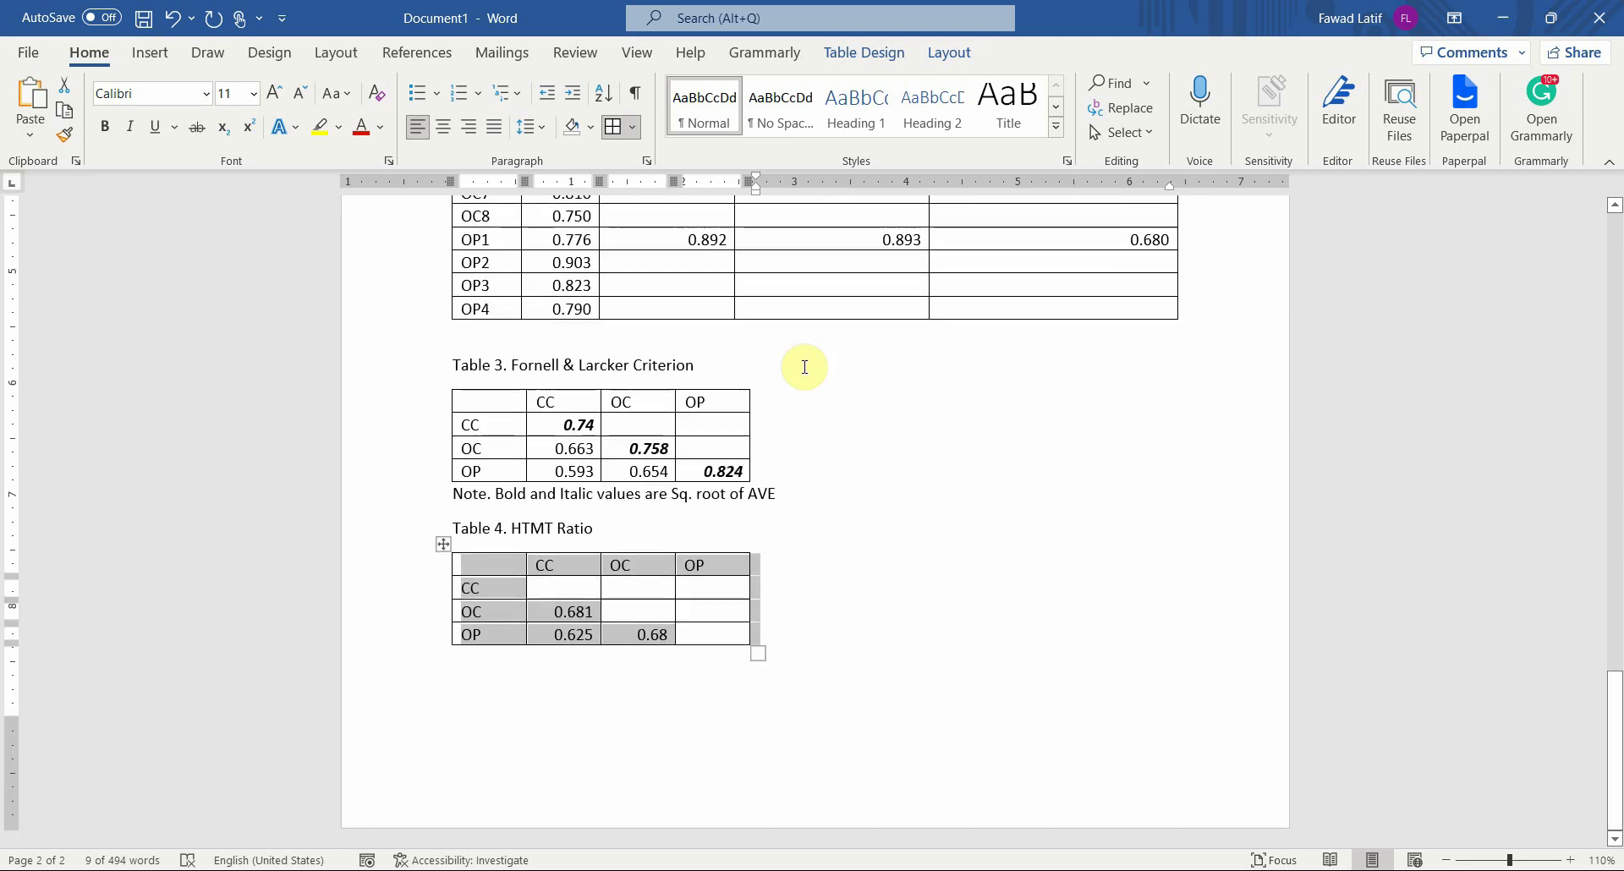